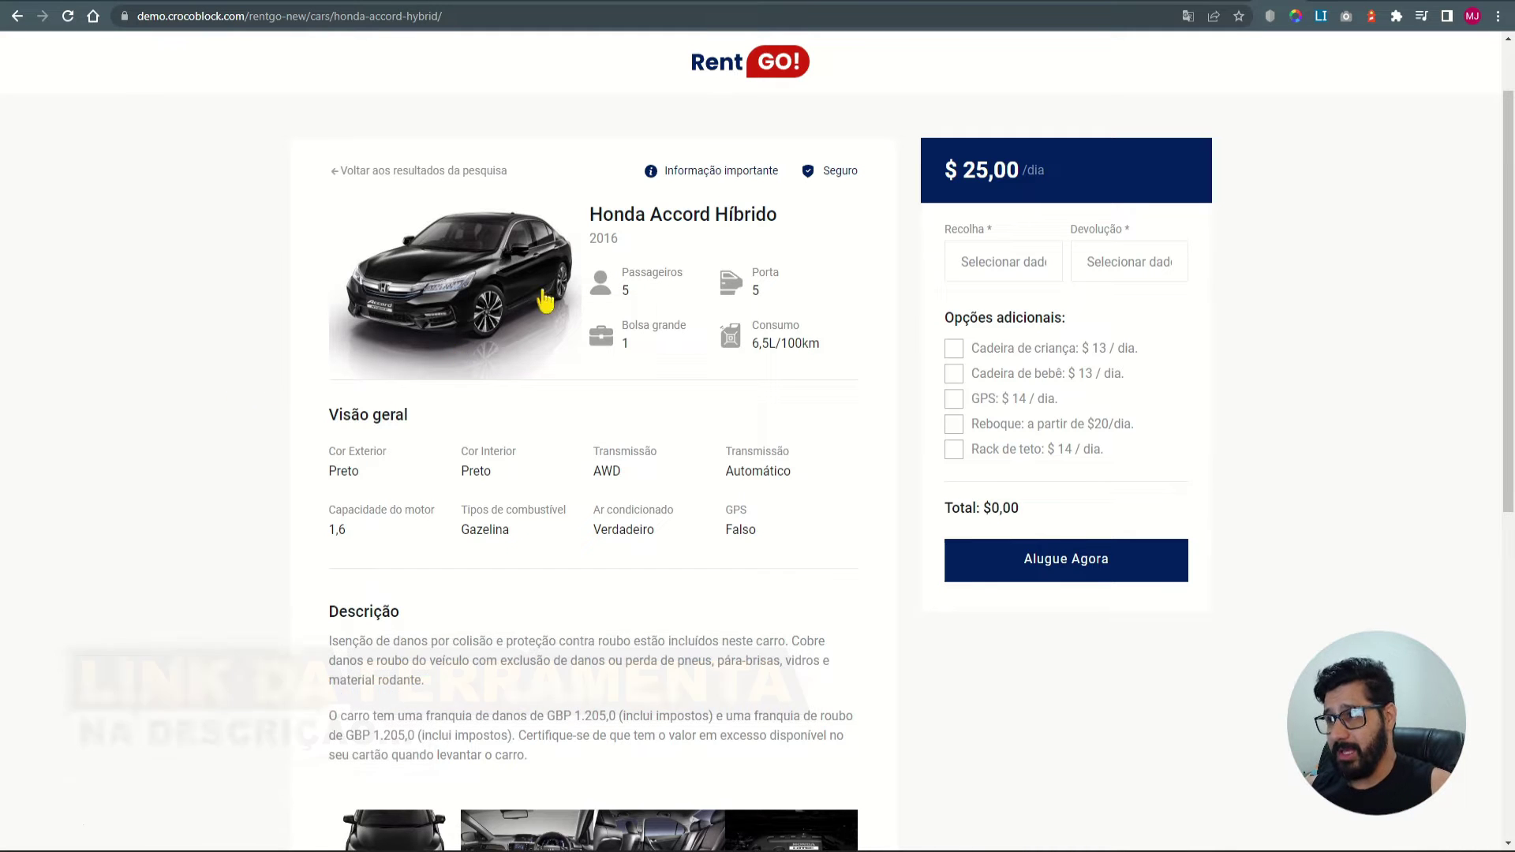
# Examine the Honda Accord demo page's passenger, luggage and consumption details, and its vehicle overview.
pyautogui.scroll(-2, 505, 482)
pyautogui.scroll(2, 544, 440)
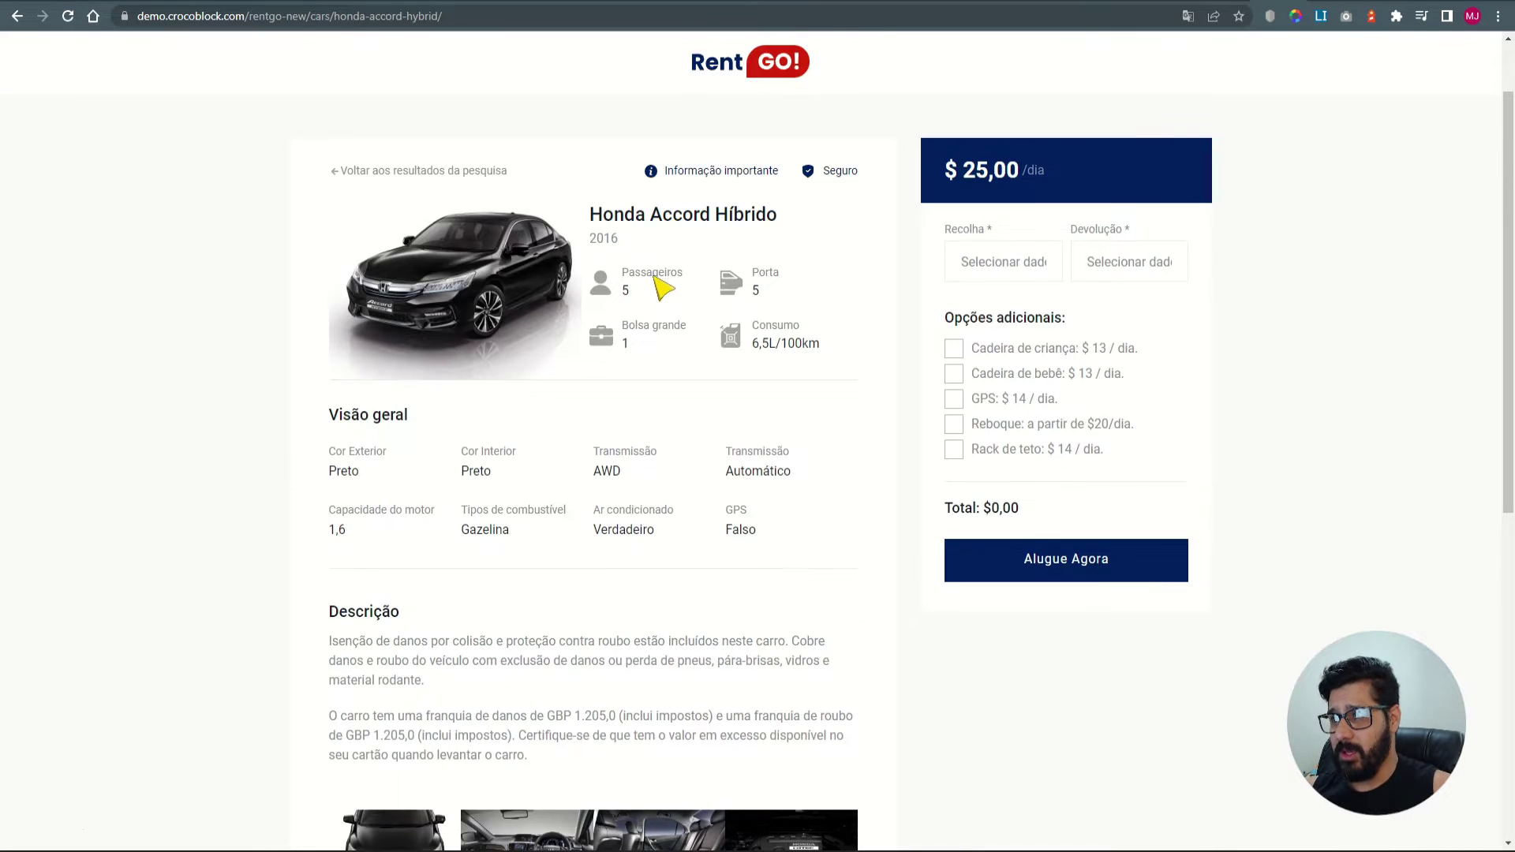
pyautogui.doubleClick(625, 293)
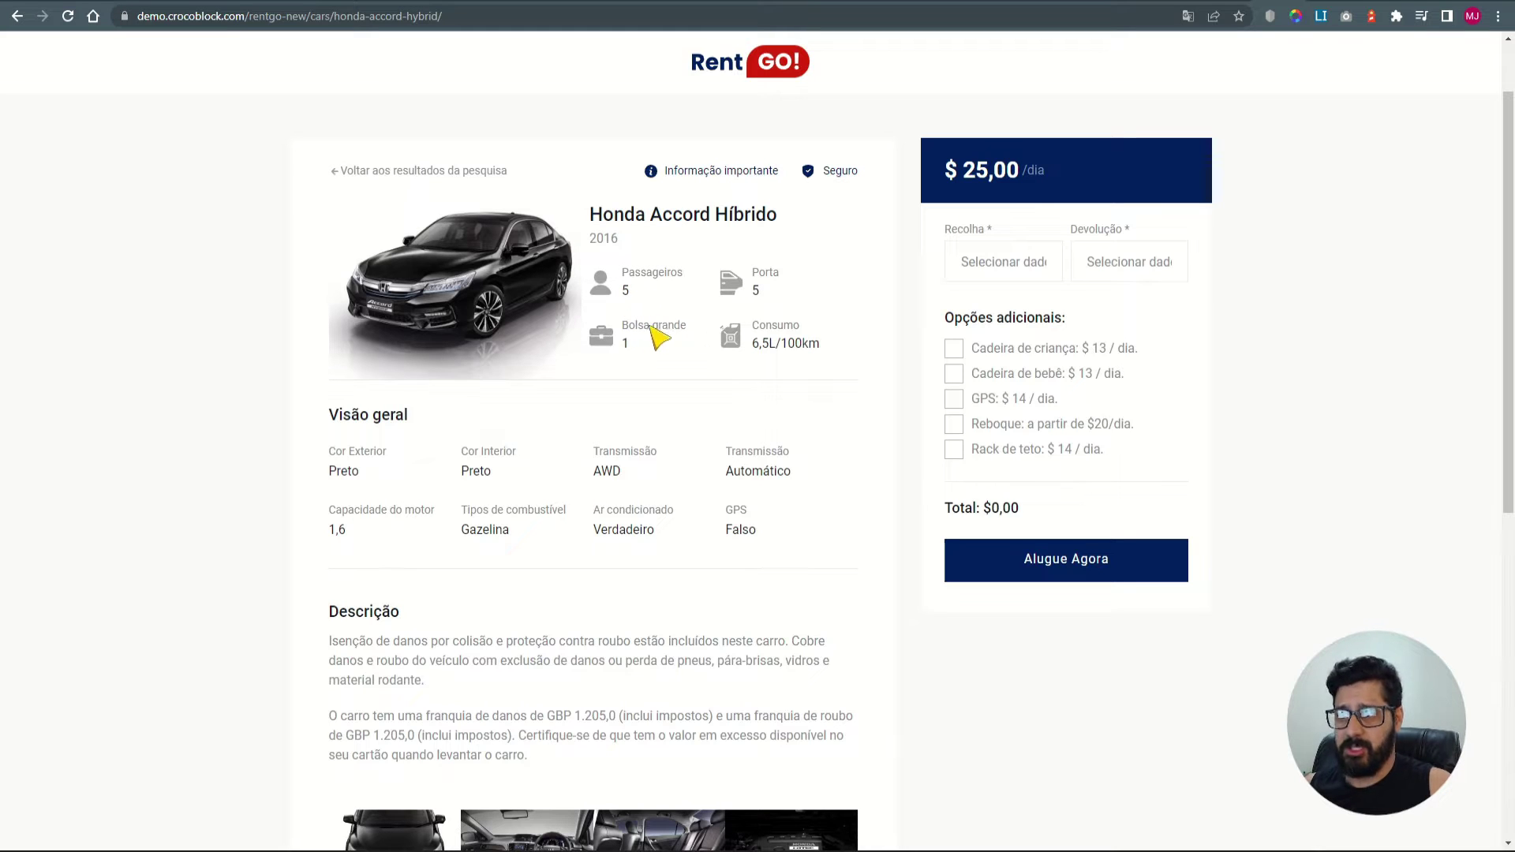
pyautogui.doubleClick(625, 344)
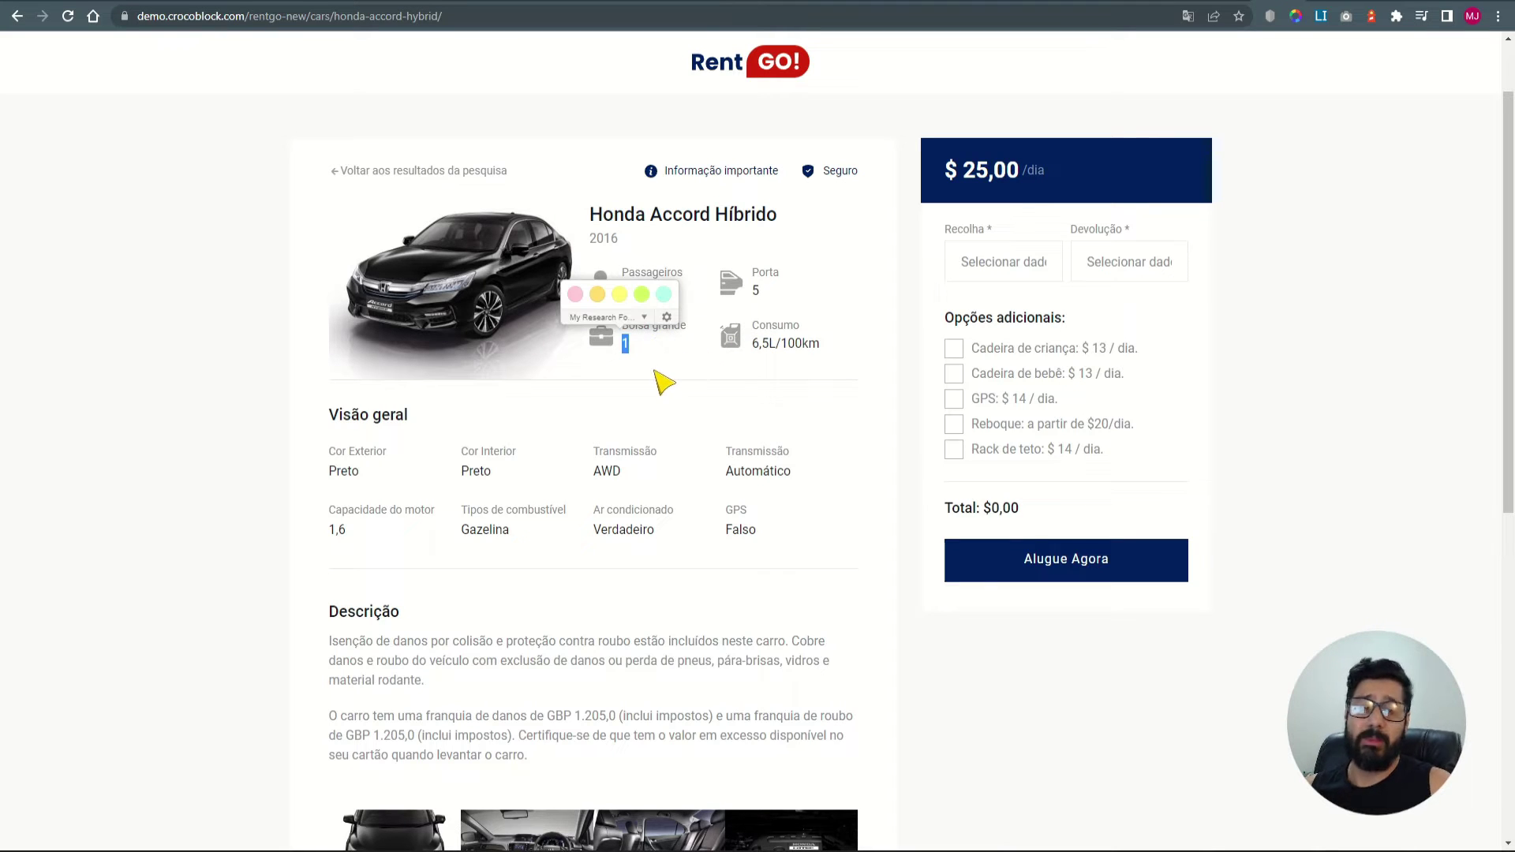
pyautogui.moveTo(795, 345); pyautogui.dragTo(753, 345)
pyautogui.click(855, 299)
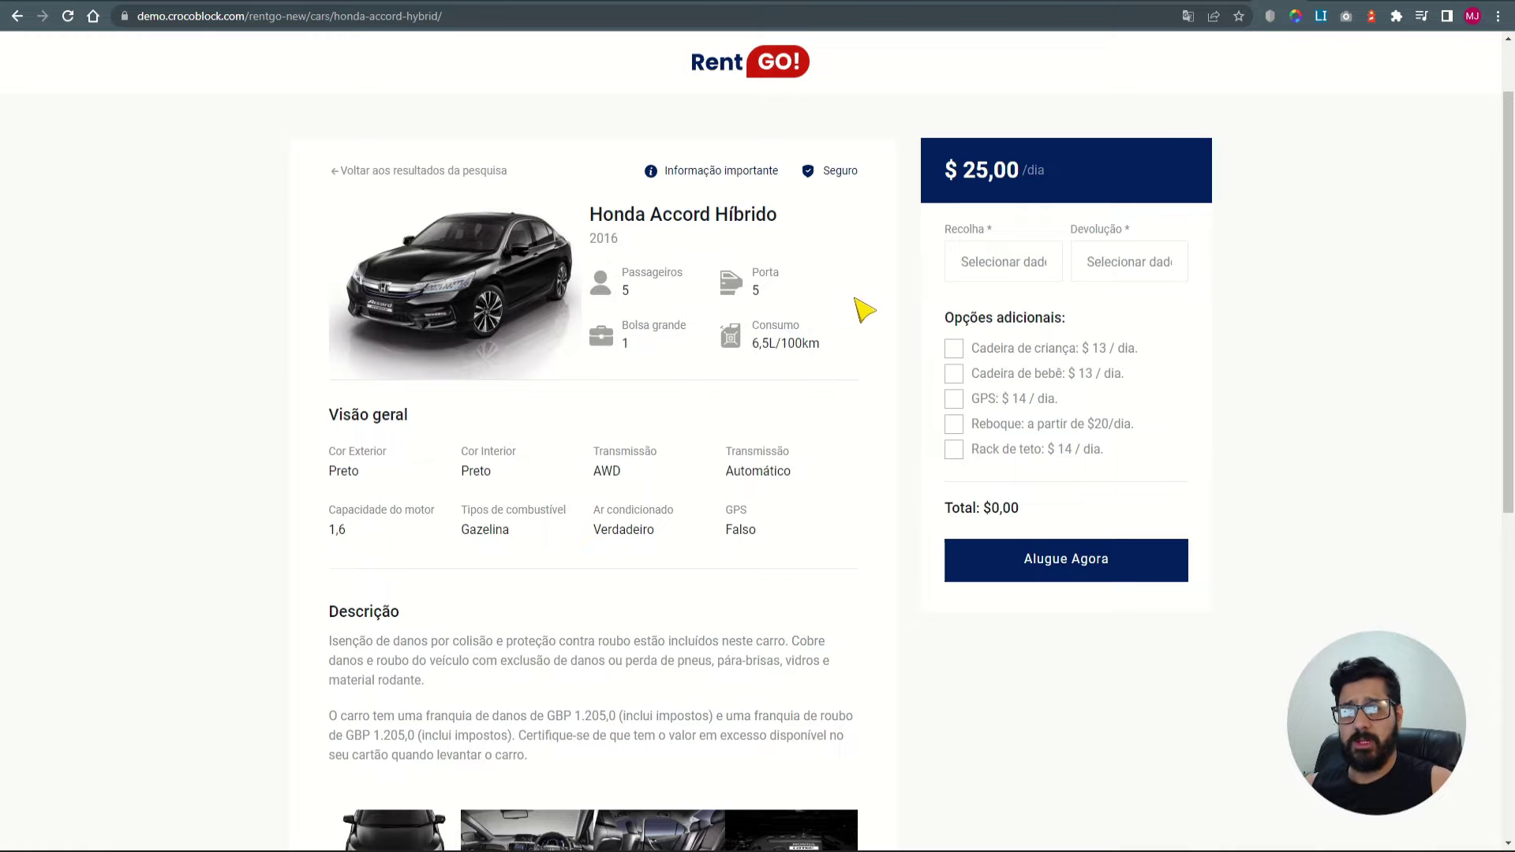
pyautogui.moveTo(660, 473); pyautogui.dragTo(595, 480)
pyautogui.click(1065, 703)
# View the car's dashboard photo from the gallery in full size, close it and review the vehicle title.
pyautogui.scroll(-6, 602, 588)
pyautogui.click(522, 379)
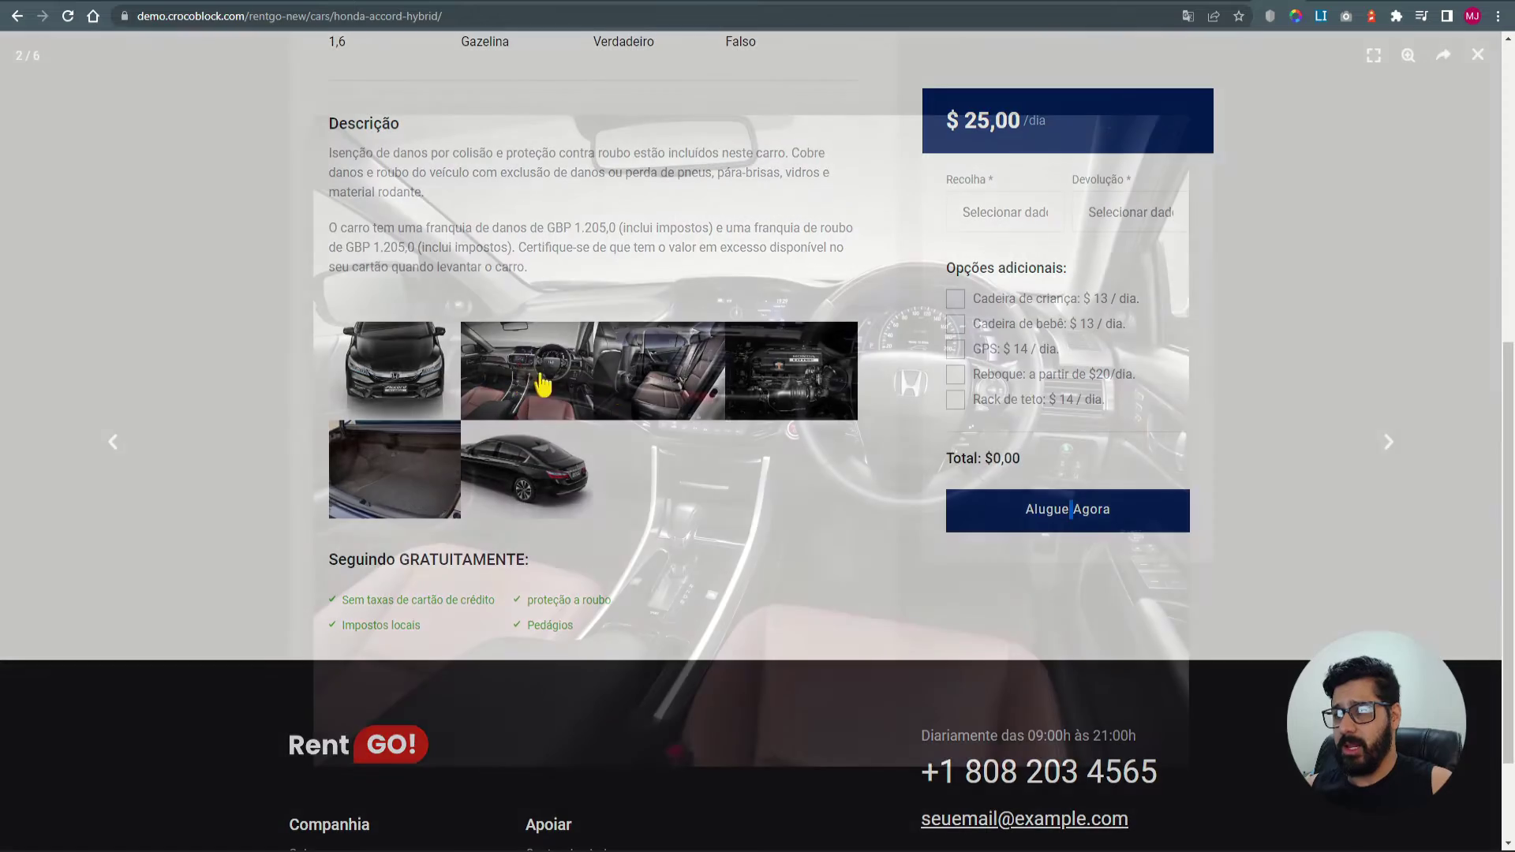
pyautogui.press('Escape')
pyautogui.scroll(6, 765, 497)
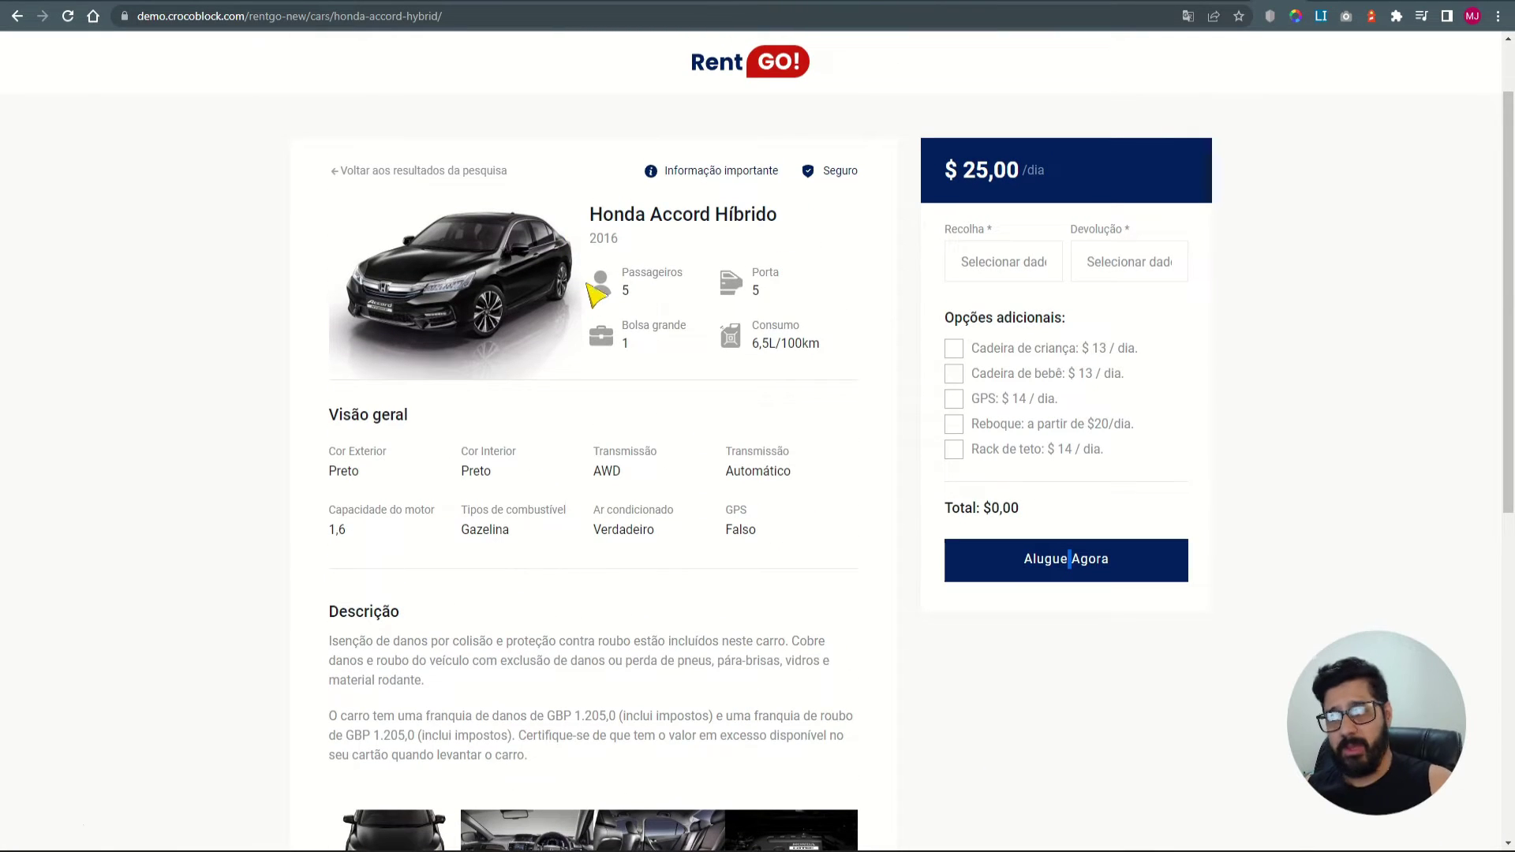
pyautogui.moveTo(635, 217); pyautogui.dragTo(714, 221)
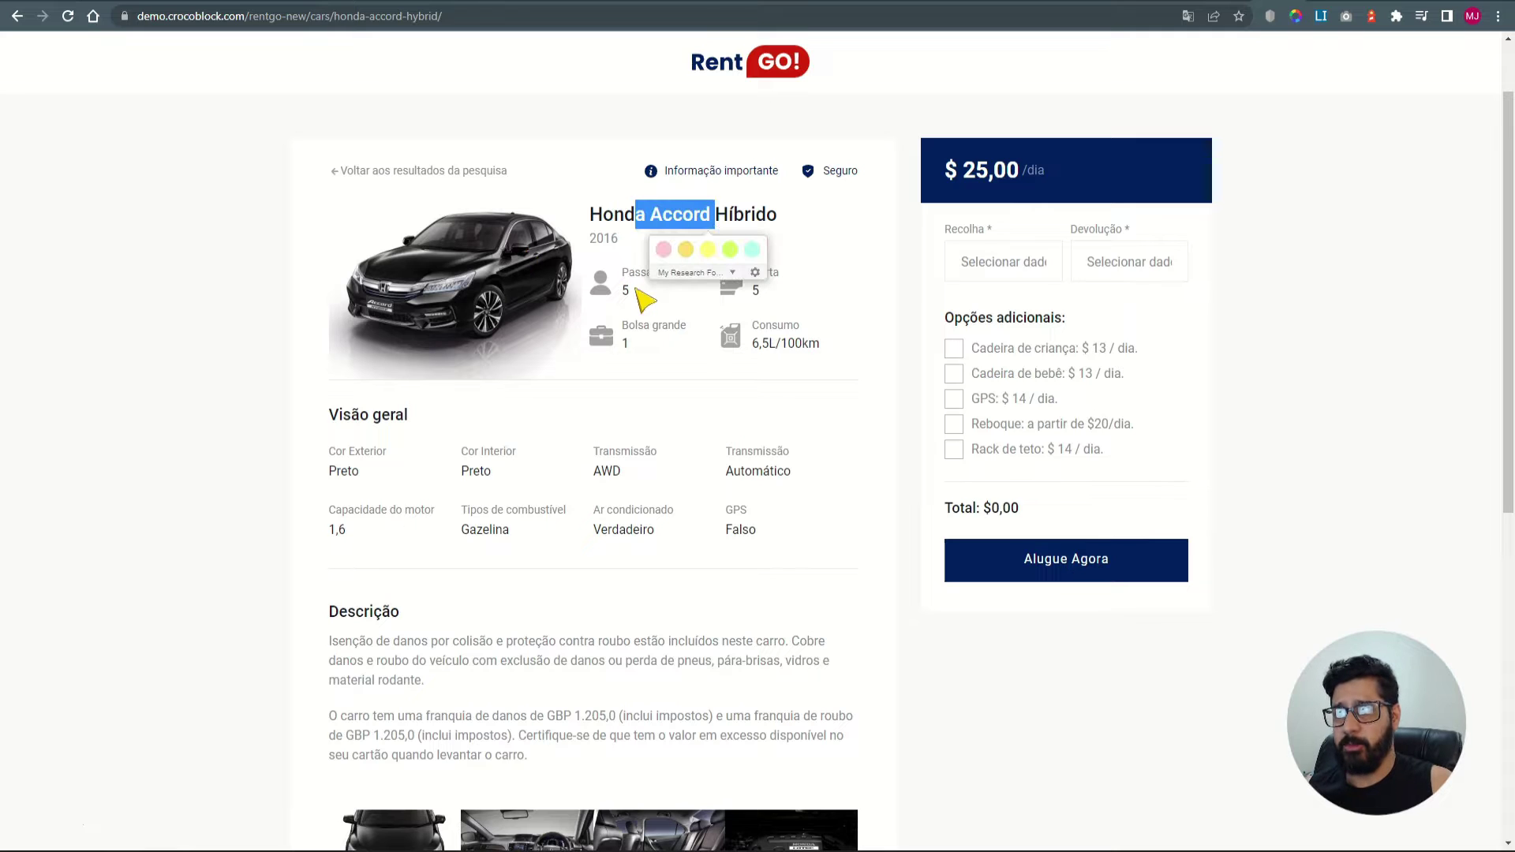
pyautogui.click(660, 315)
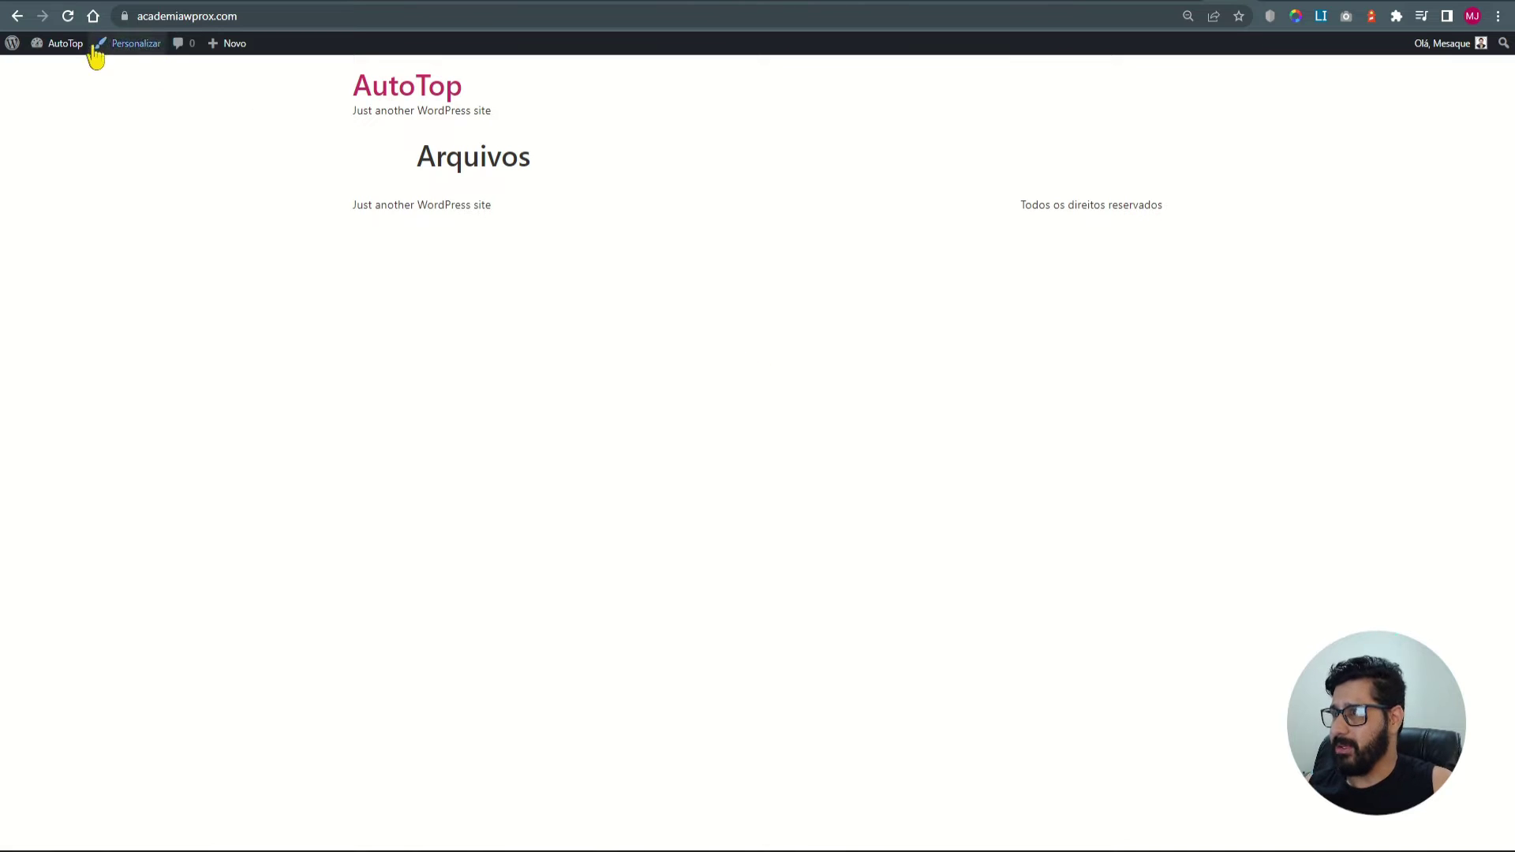
# Open the AutoTop site's admin area, and download the JetEngine 3.0.0 plugin from the Crocoblock account's downloads.
pyautogui.click(105, 119)
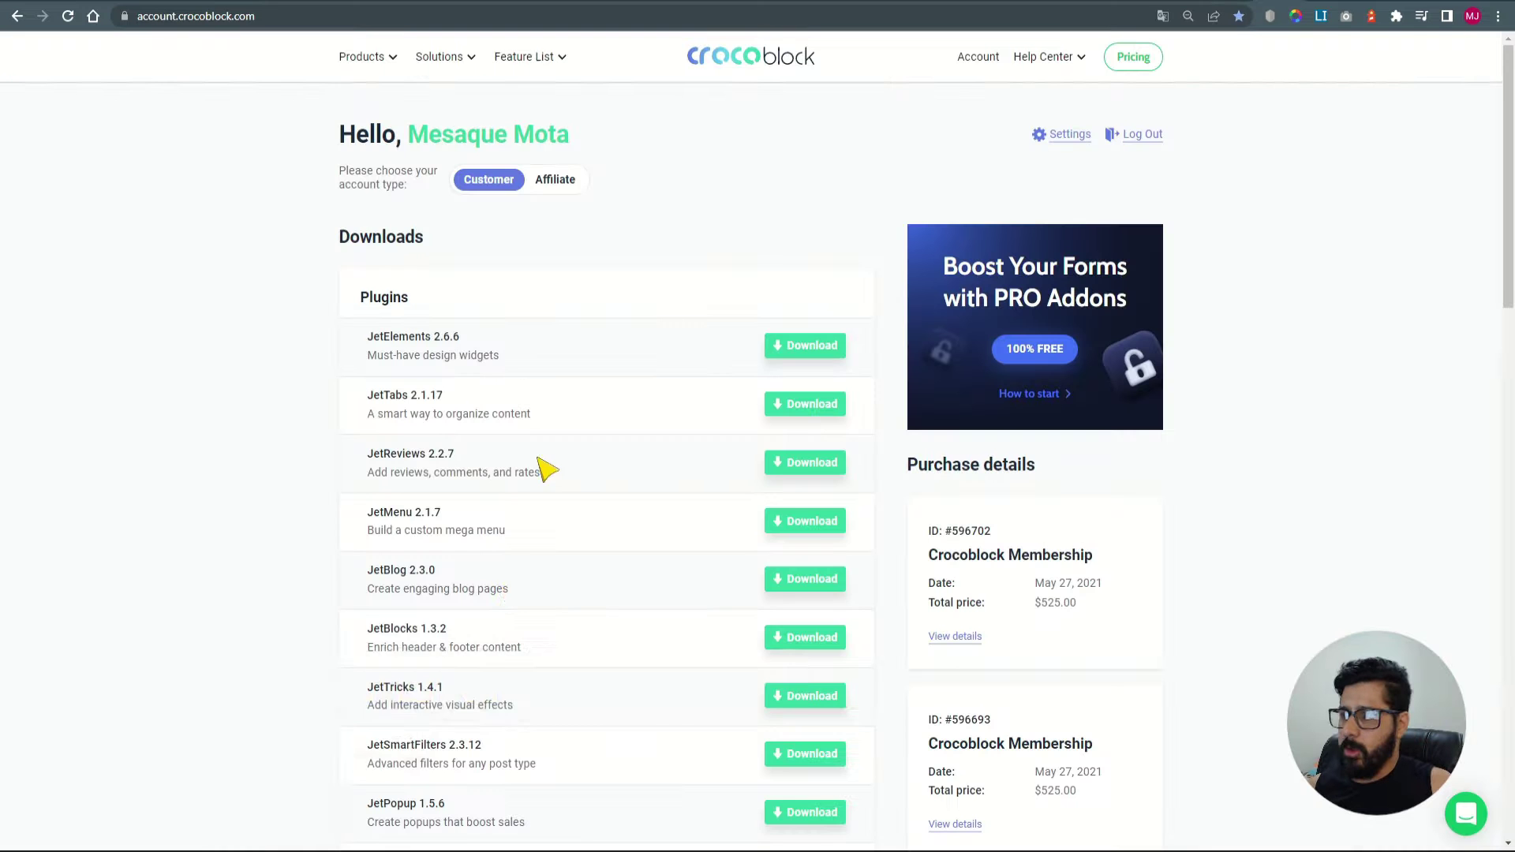
pyautogui.scroll(-3, 507, 584)
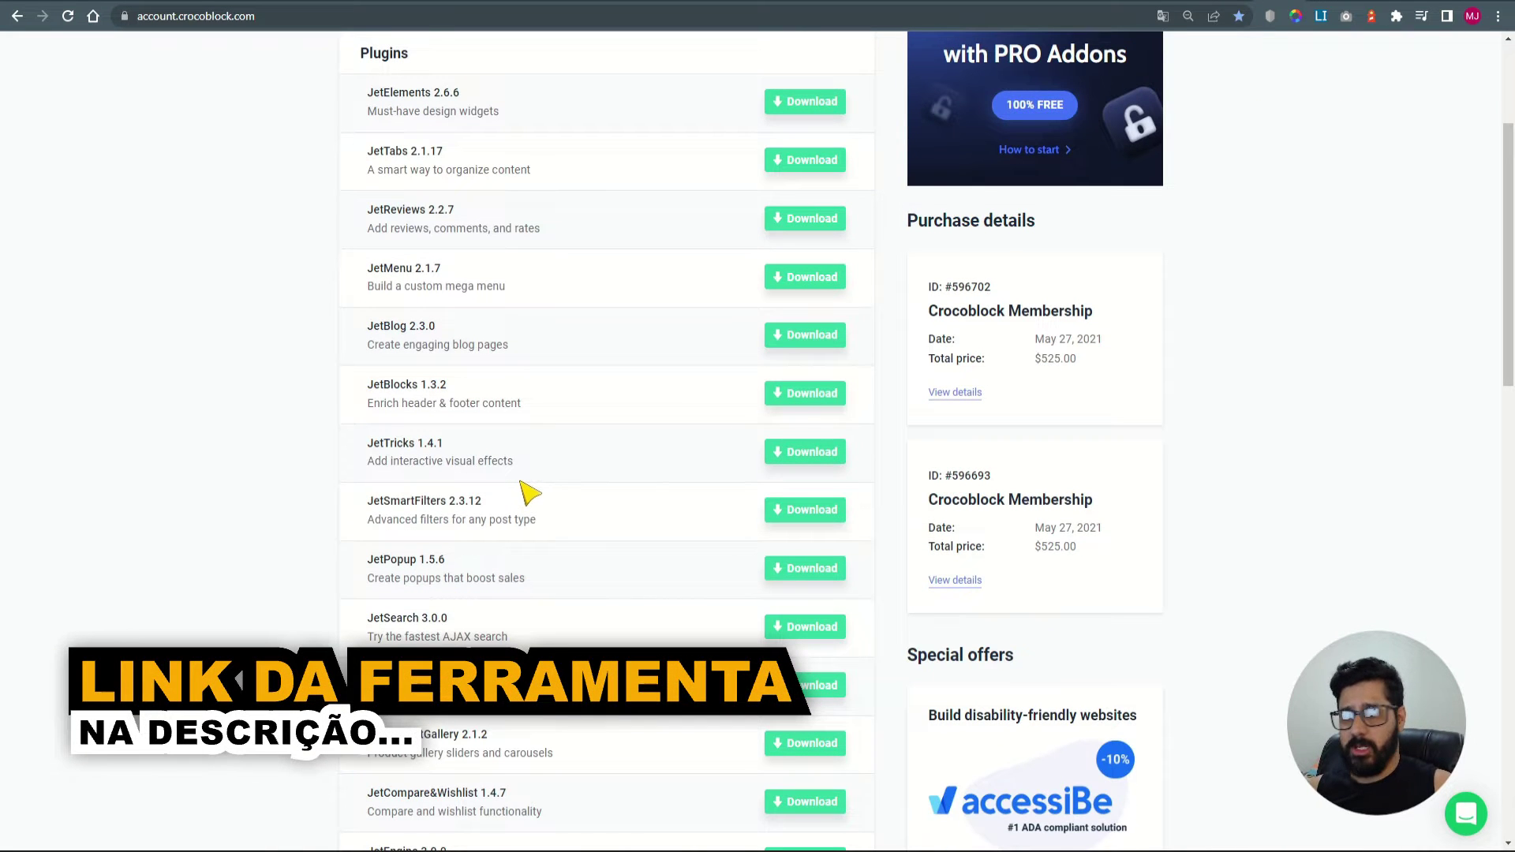
pyautogui.scroll(-2, 528, 494)
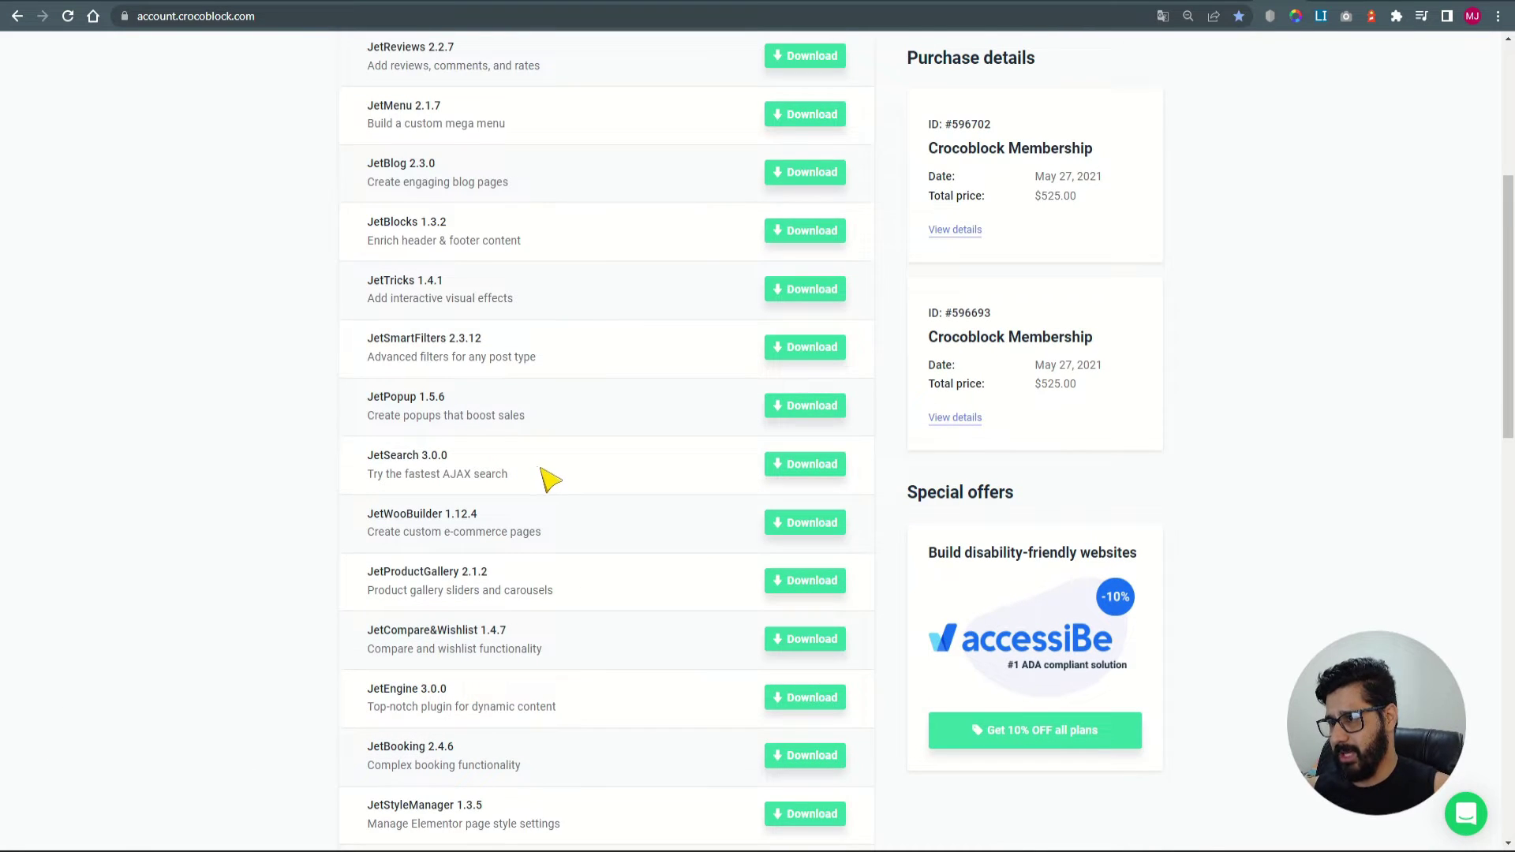
pyautogui.scroll(-2, 545, 477)
pyautogui.moveTo(369, 529); pyautogui.dragTo(473, 531)
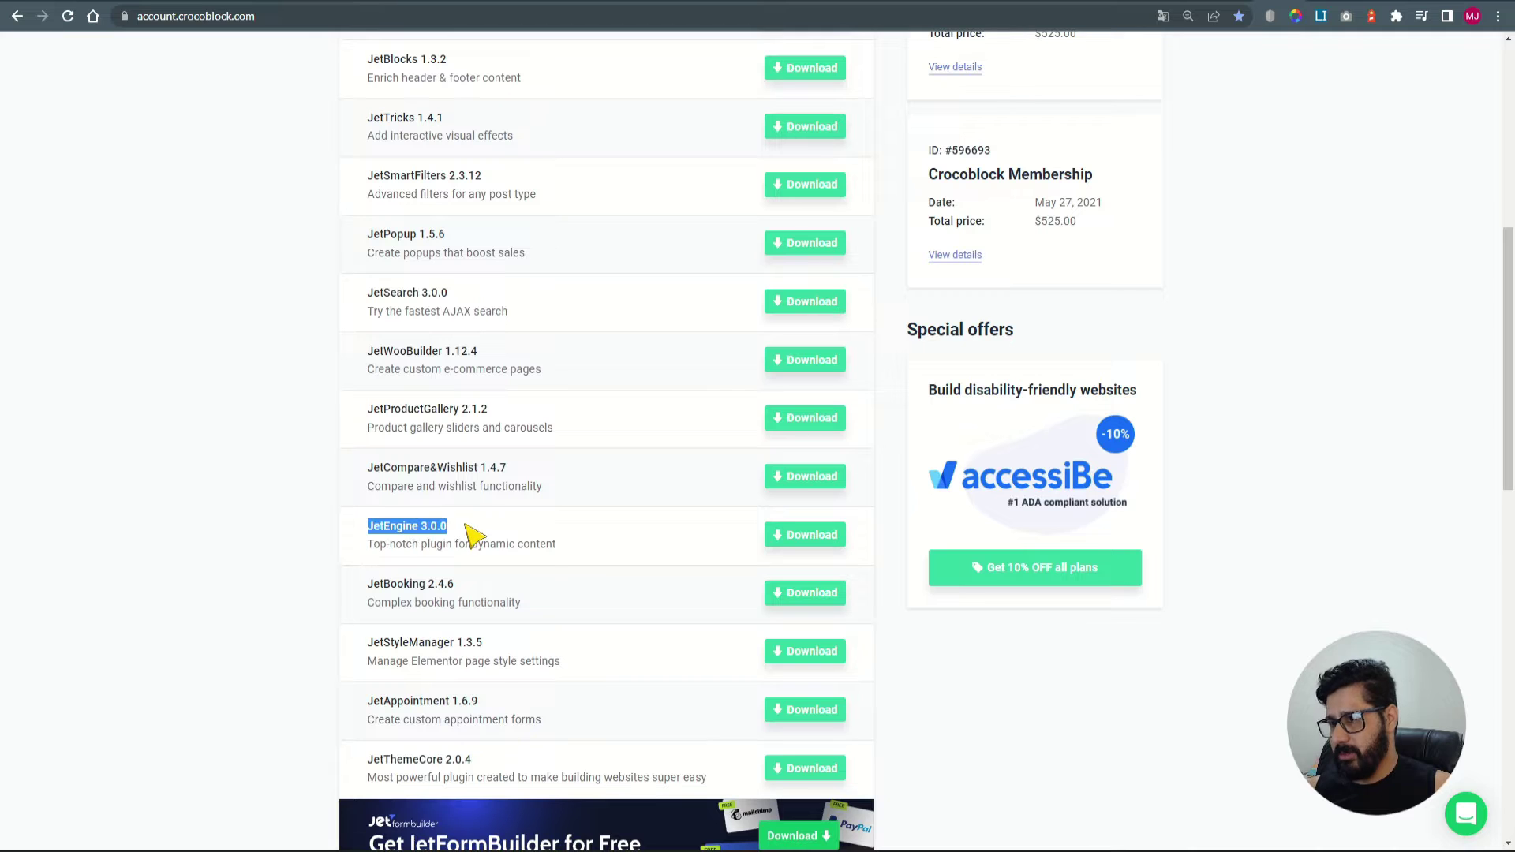
pyautogui.click(807, 538)
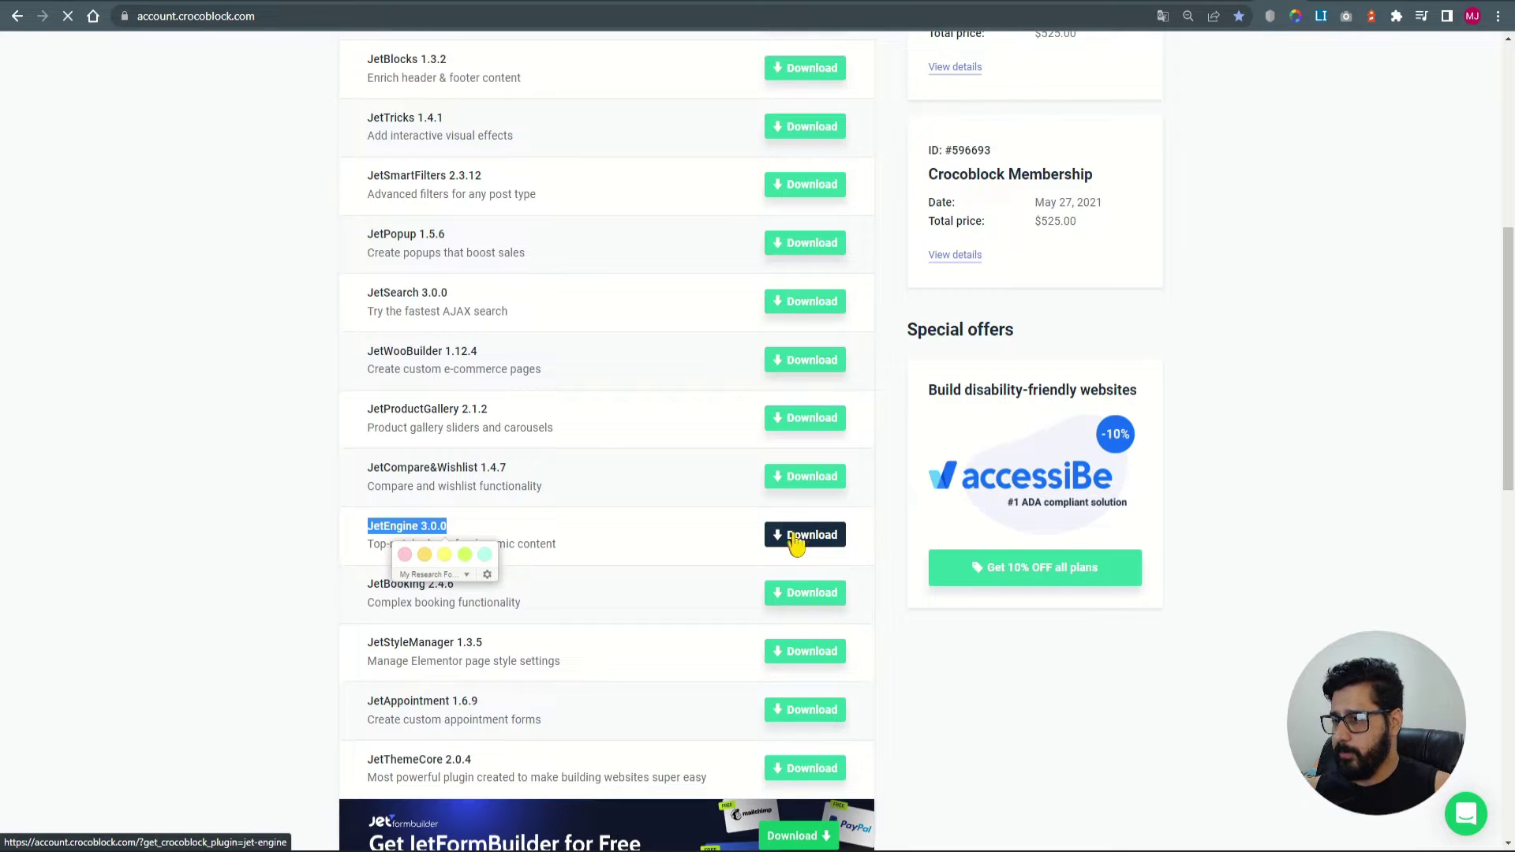
# Install and activate jet-engine.zip on the WordPress site, and update Elementor Pro to version 3.7.2.
pyautogui.click(1236, 2)
pyautogui.hotkey('ctrl', 'Tab')
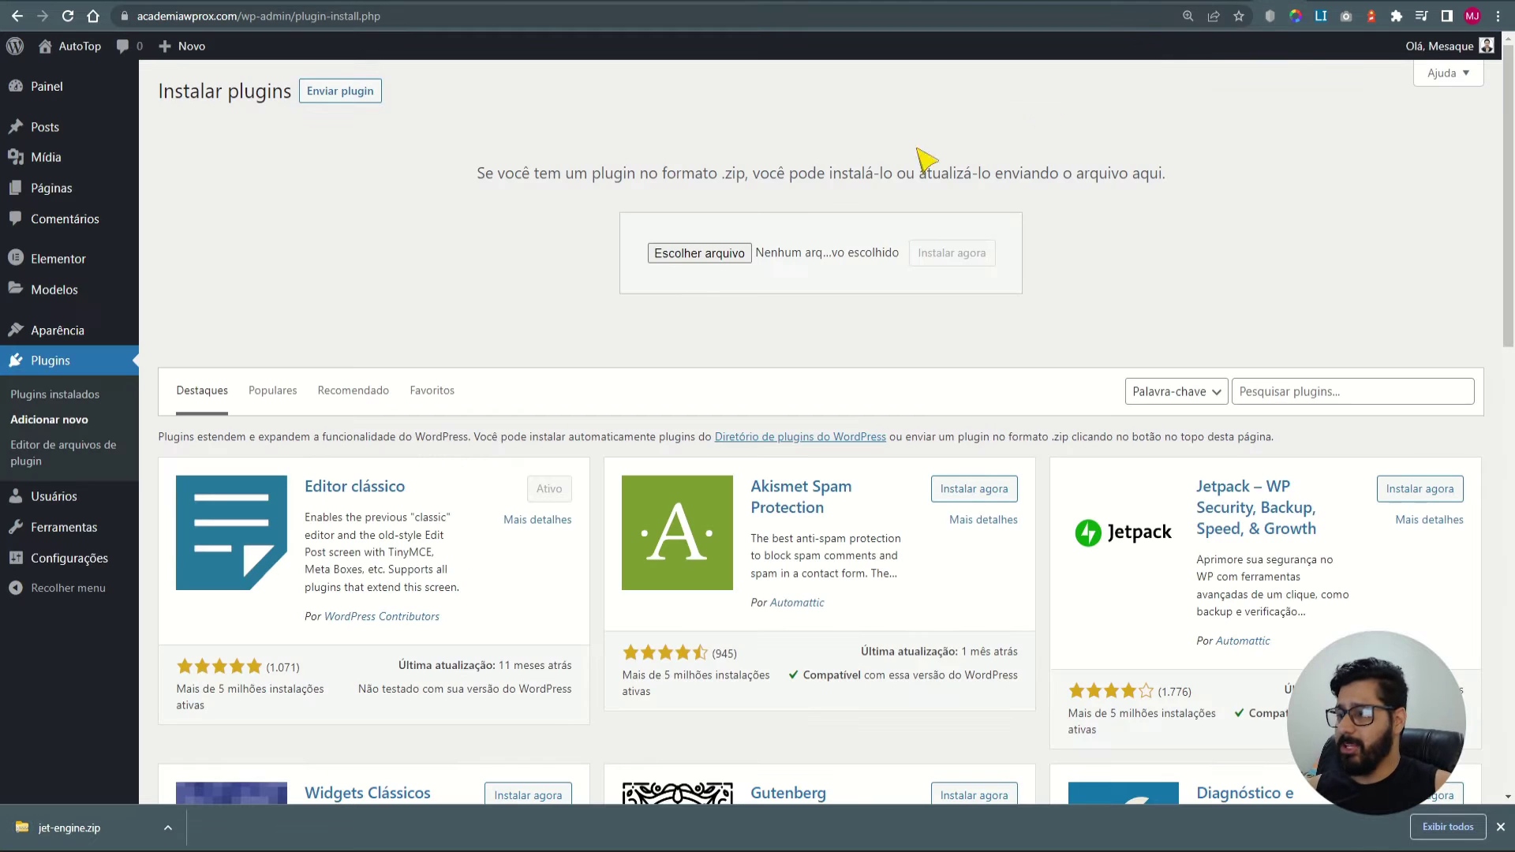
pyautogui.moveTo(79, 828); pyautogui.dragTo(684, 268)
pyautogui.click(979, 263)
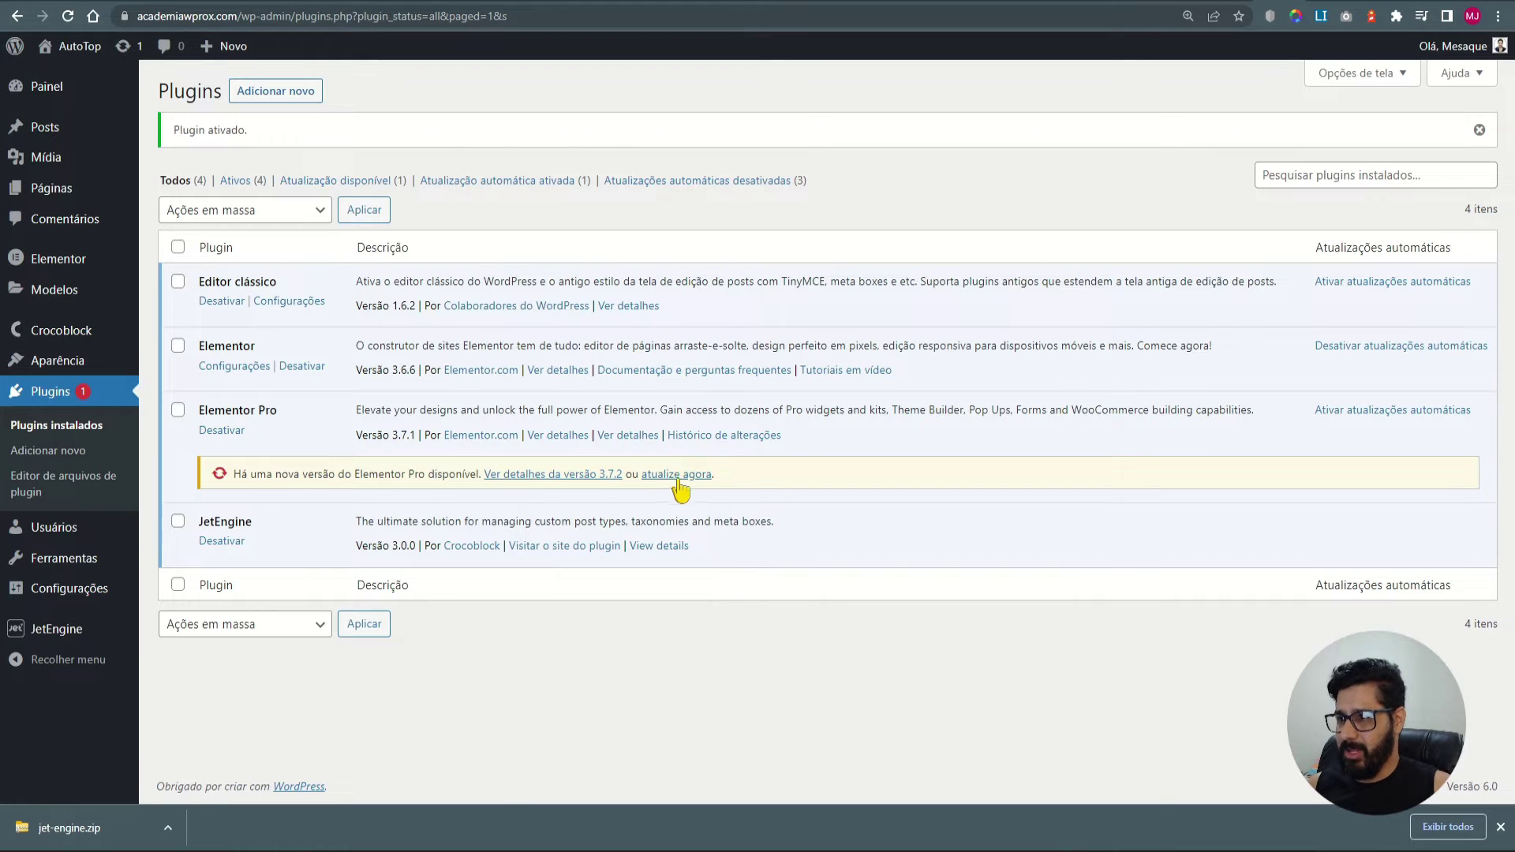
pyautogui.click(675, 475)
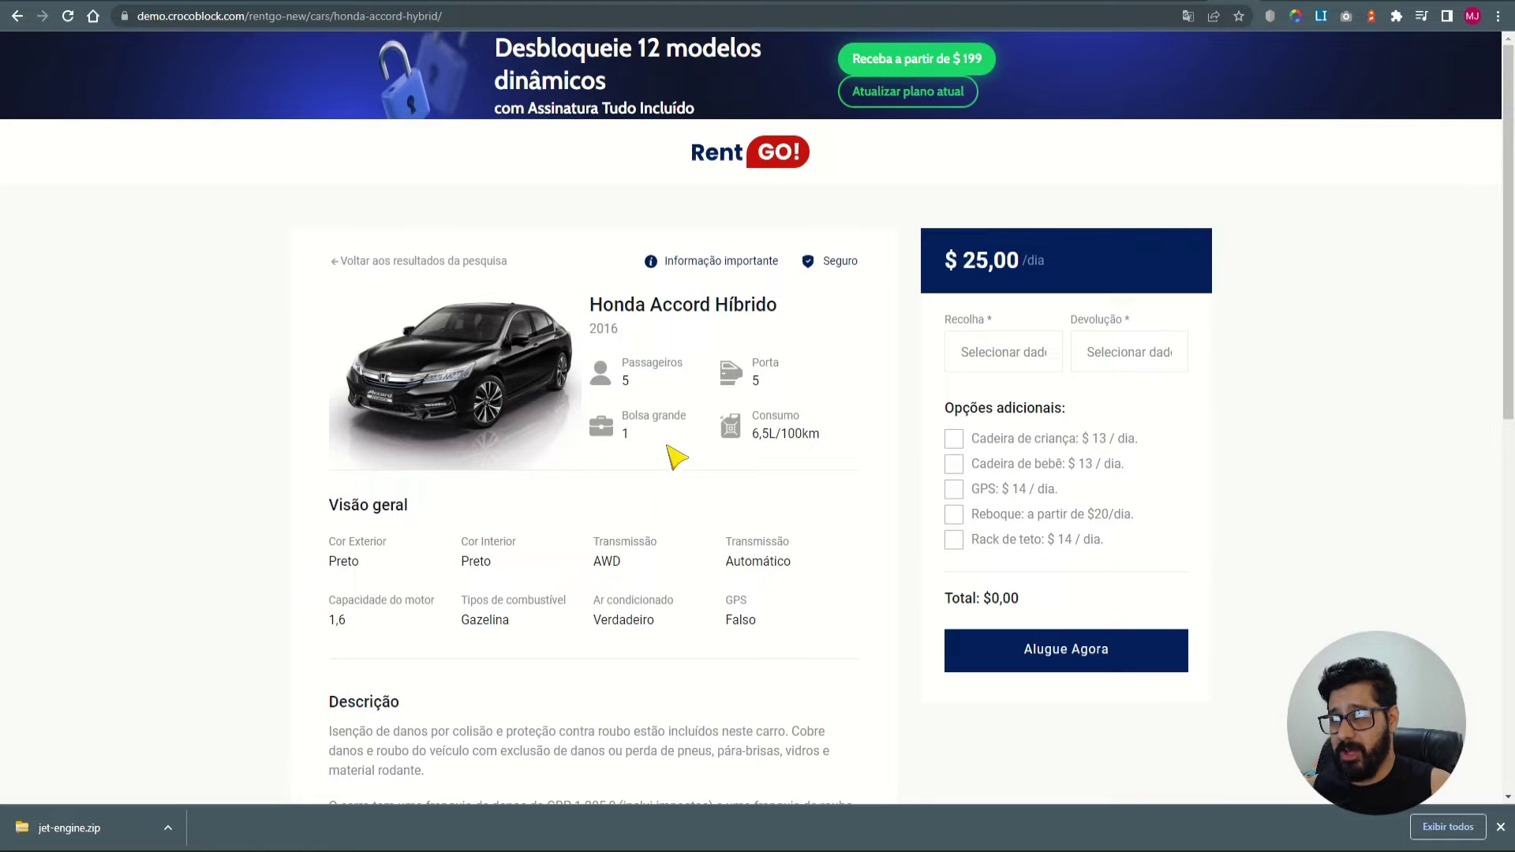
# Activate the Crocoblock license in WordPress with the license key, review the included plugins and close the license details.
pyautogui.scroll(-2, 676, 466)
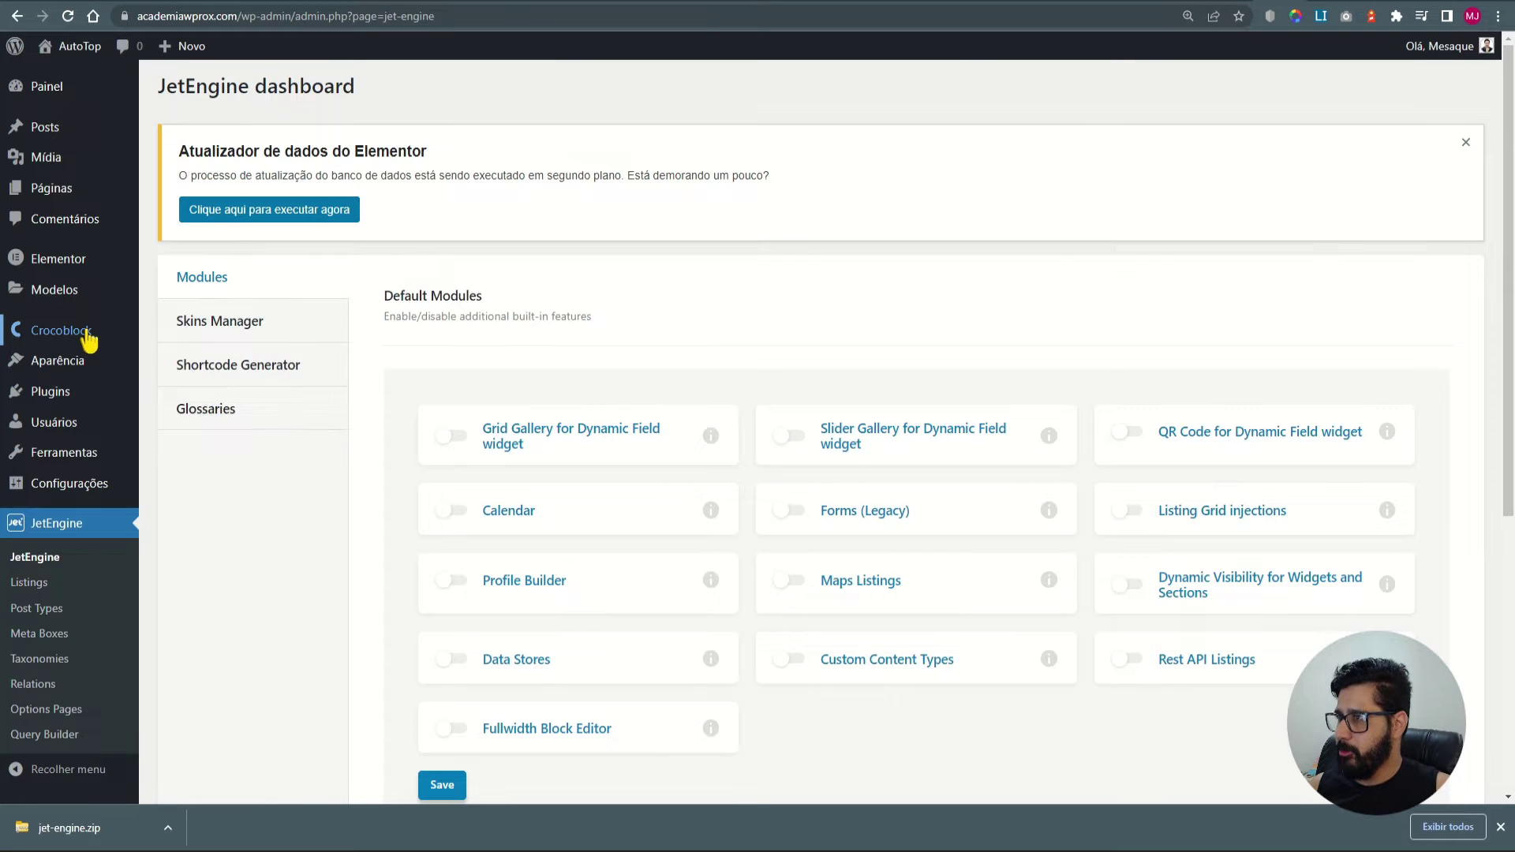
pyautogui.moveTo(87, 332)
pyautogui.click(173, 409)
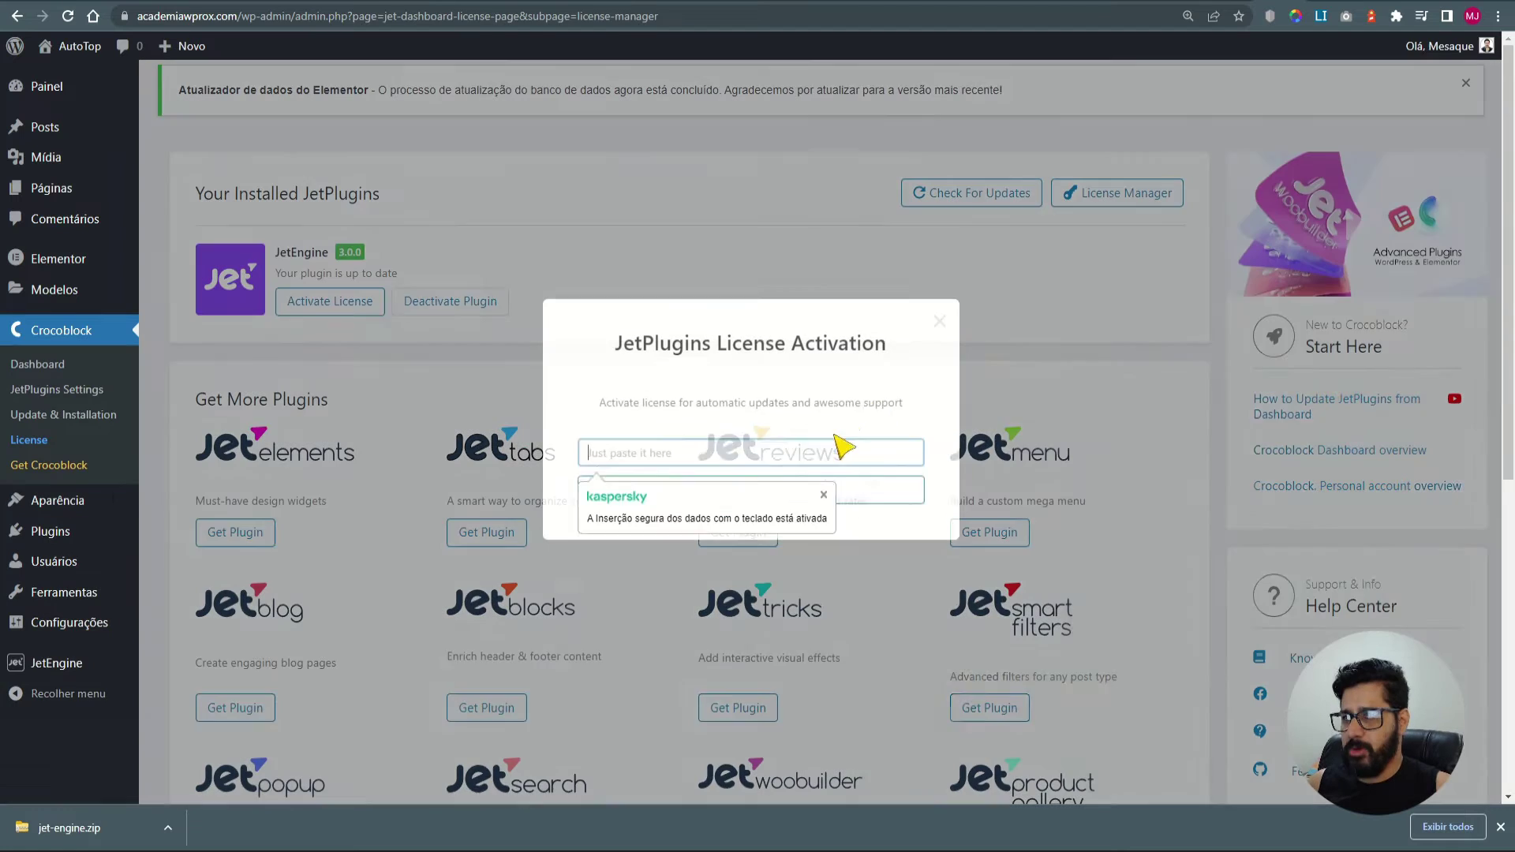
pyautogui.hotkey('ctrl', 'v')
pyautogui.click(790, 493)
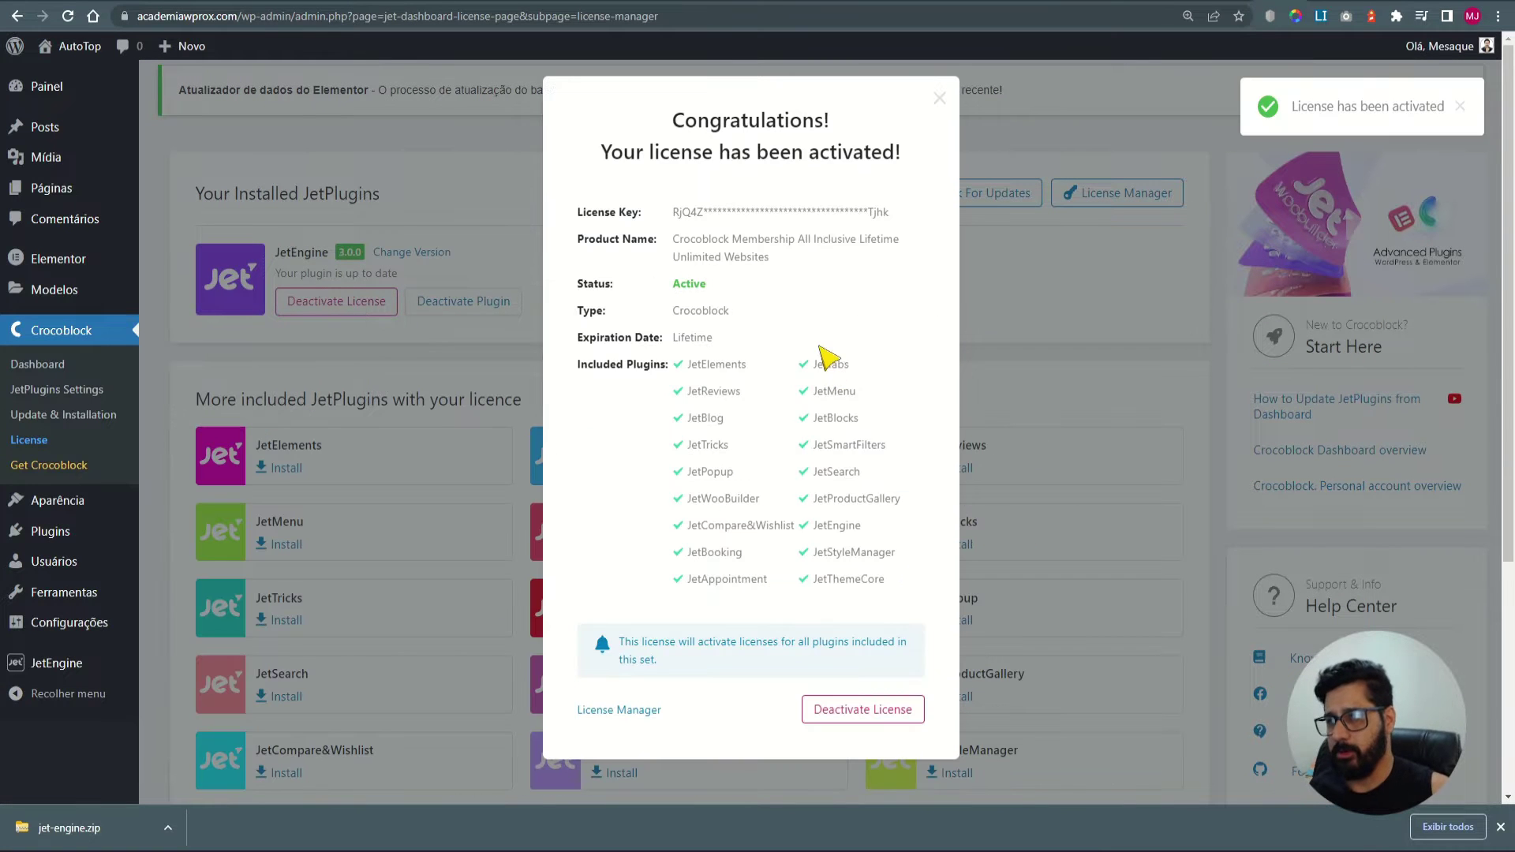
pyautogui.moveTo(699, 364); pyautogui.dragTo(888, 584)
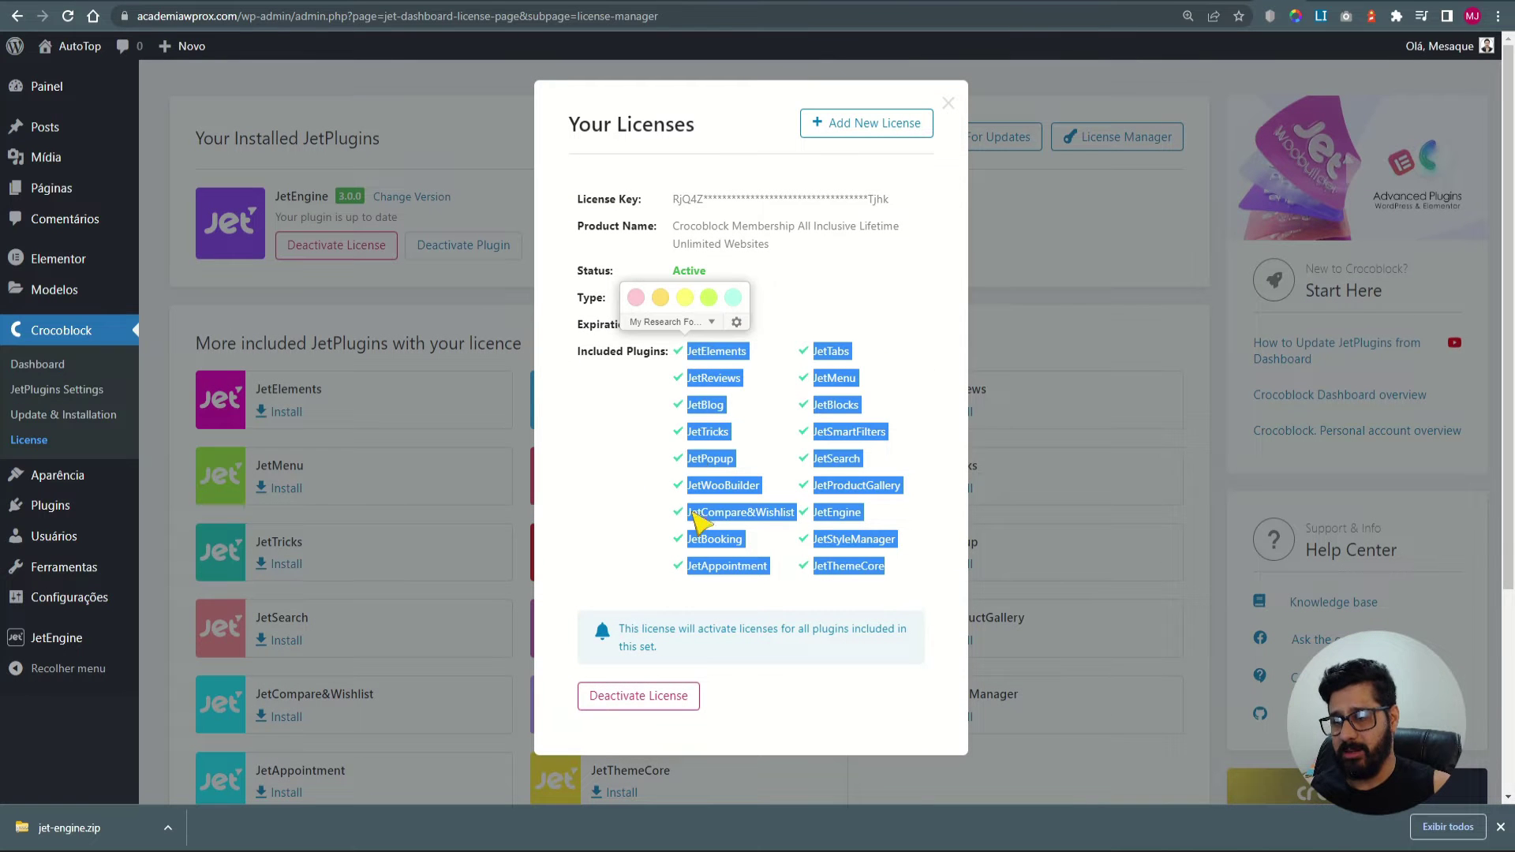
pyautogui.click(950, 105)
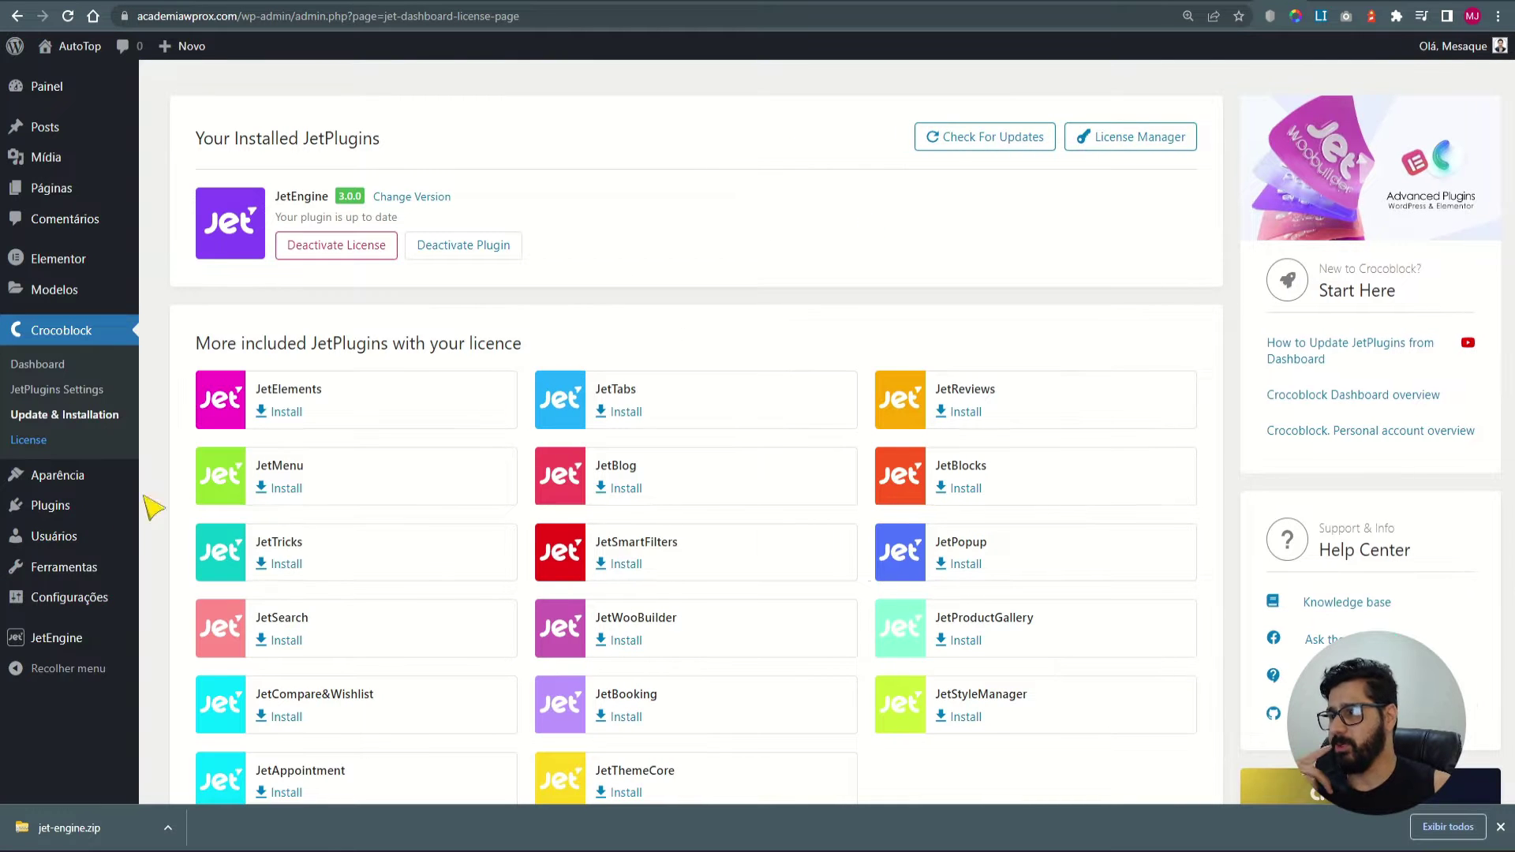
# Enable the Slider Gallery for Dynamic Field widget and Custom Content Types modules in the JetEngine dashboard.
pyautogui.moveTo(60, 648)
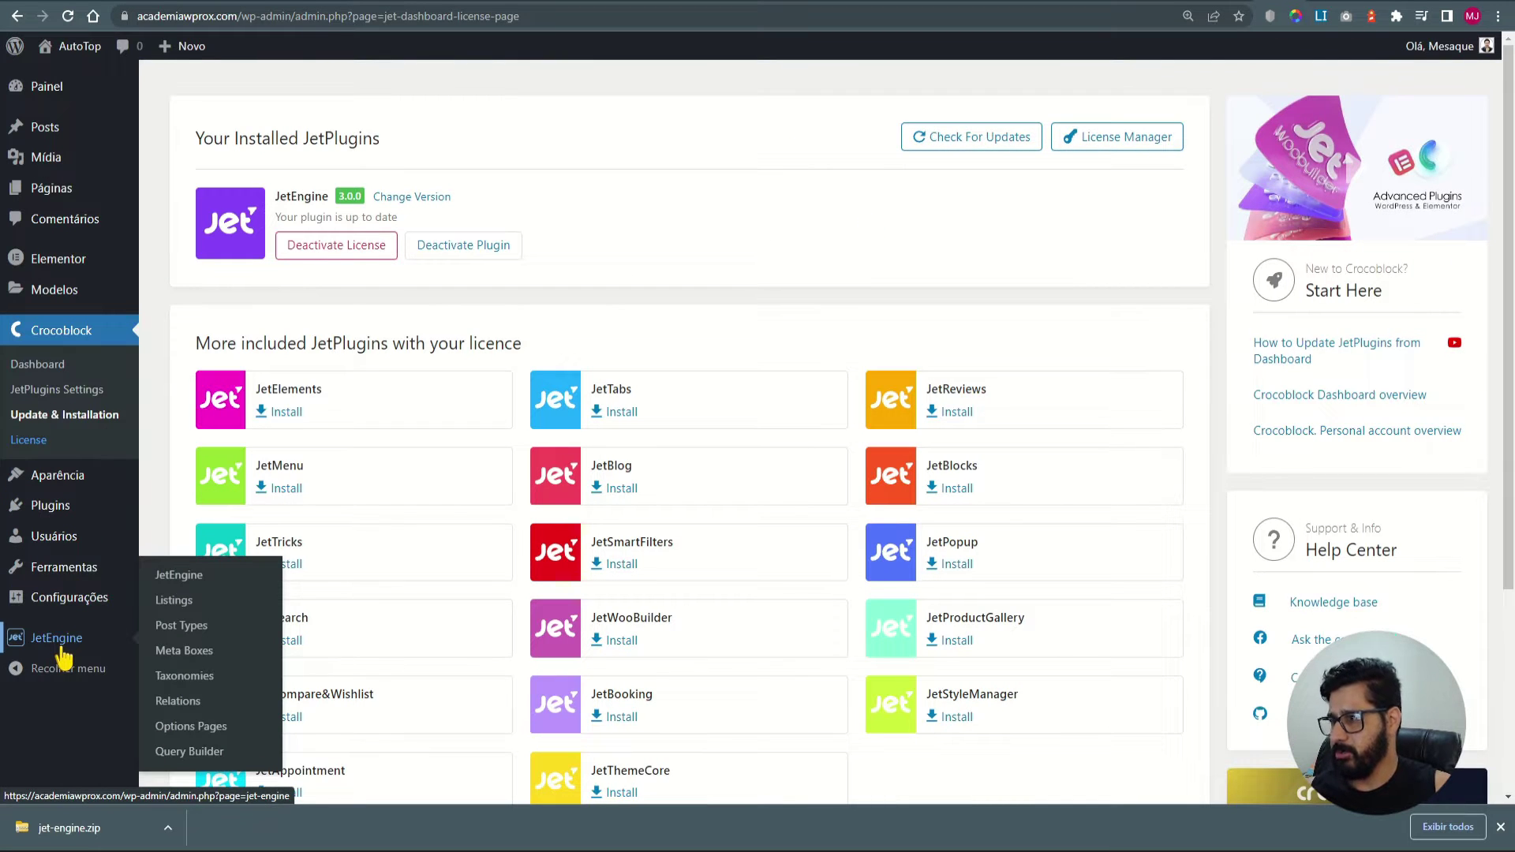
pyautogui.click(62, 646)
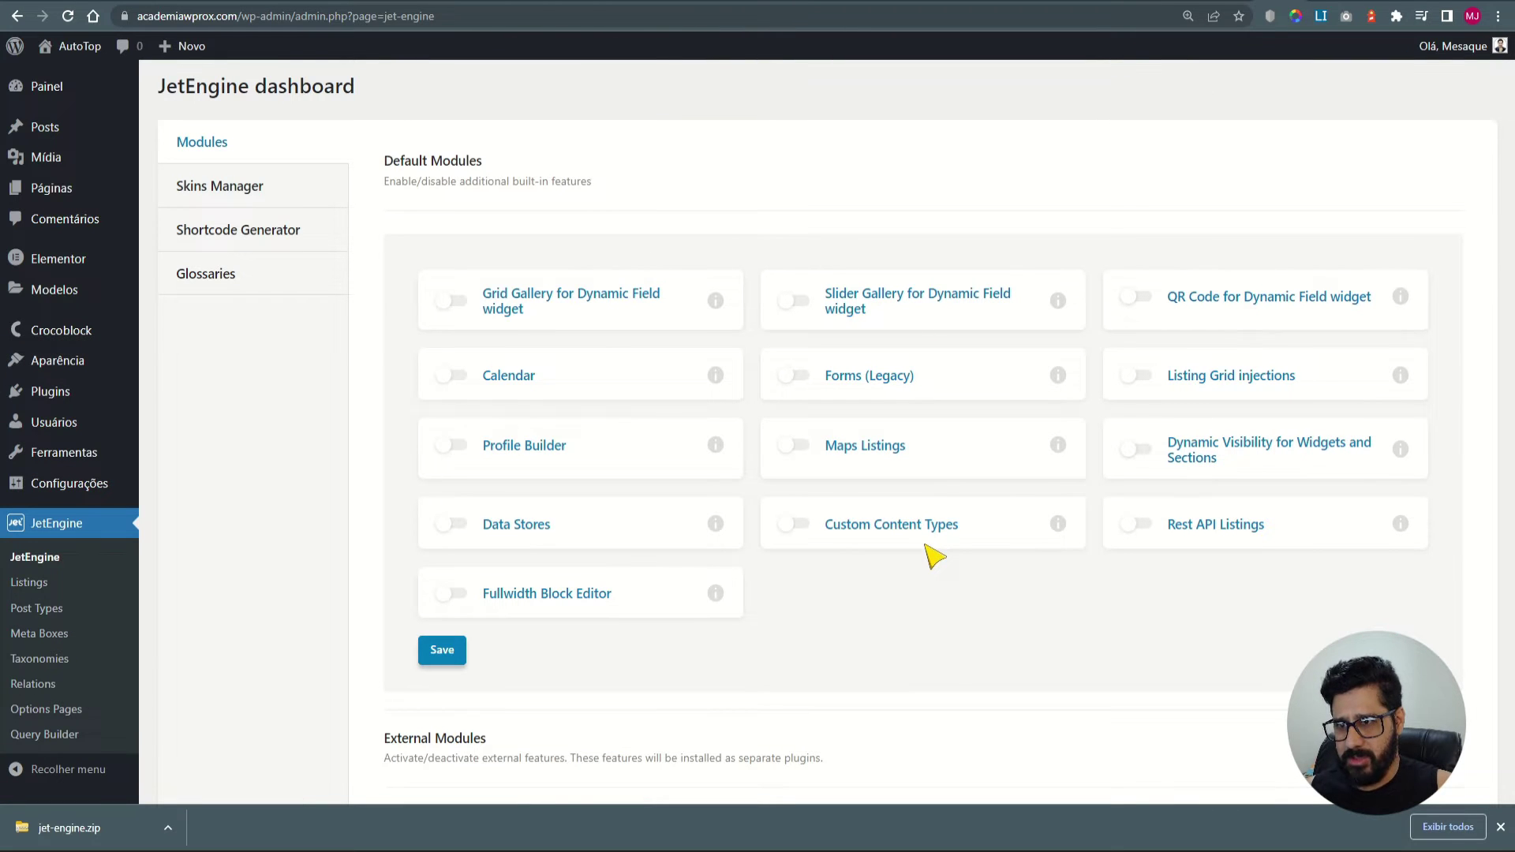
pyautogui.click(795, 523)
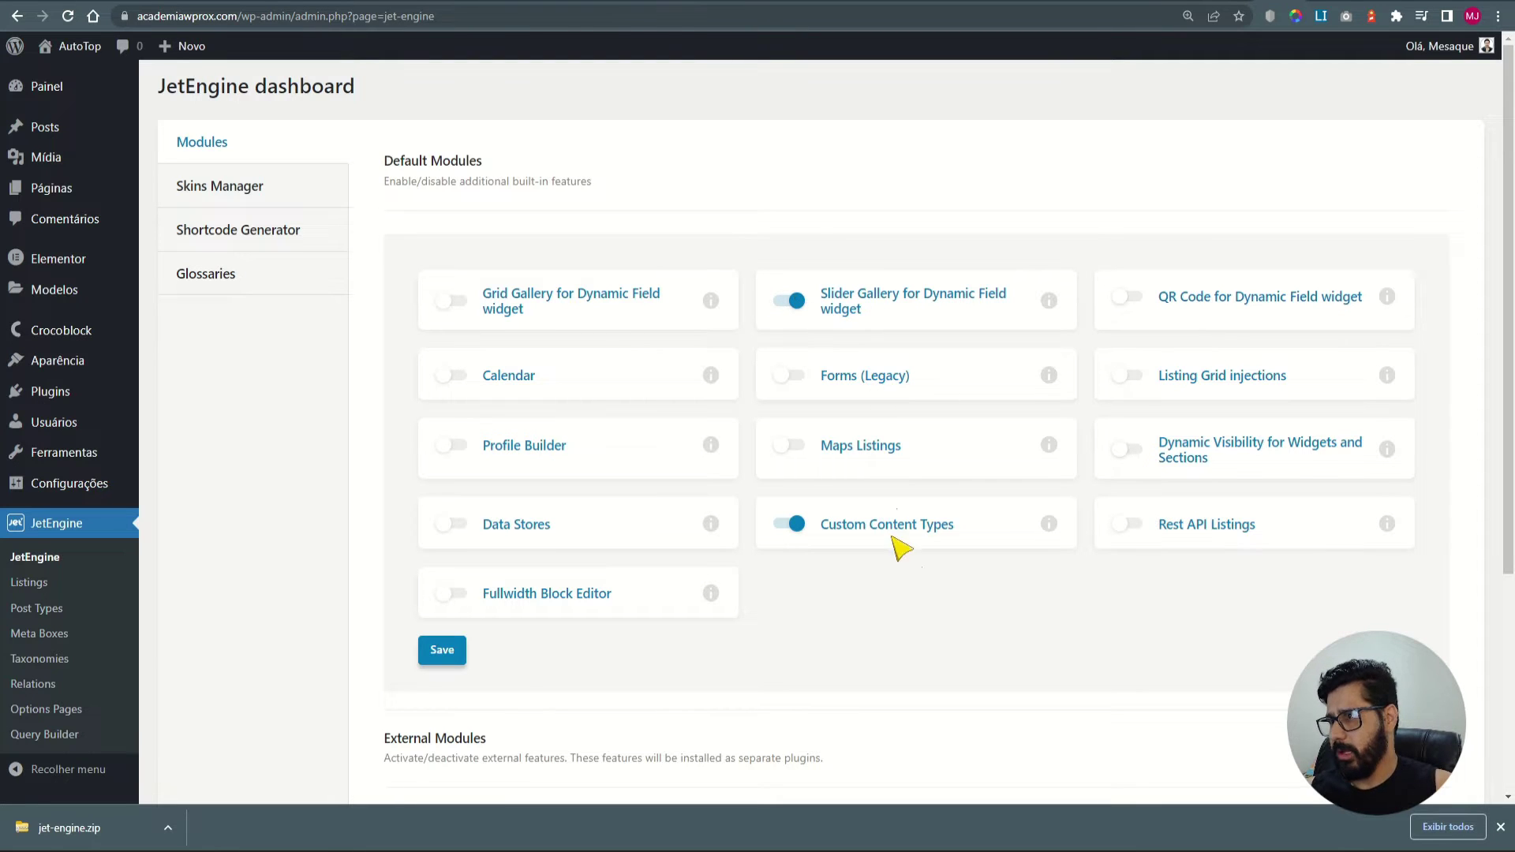
# Examine JetEngine's default and external modules, the site's Posts options and the Honda Accord demo page.
pyautogui.scroll(-2, 778, 613)
pyautogui.scroll(2, 774, 599)
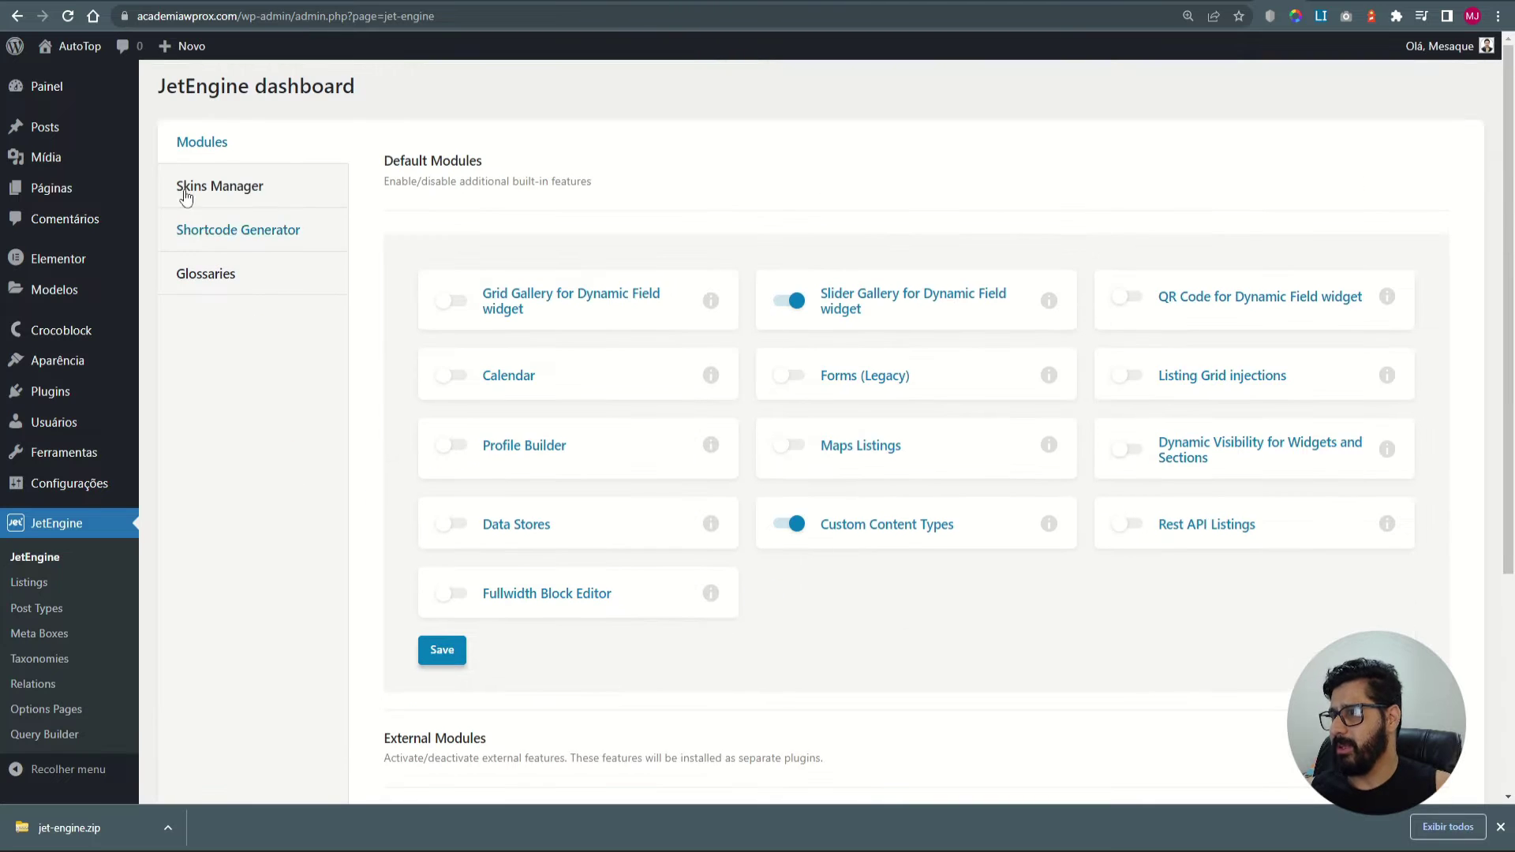
pyautogui.scroll(-4, 300, 430)
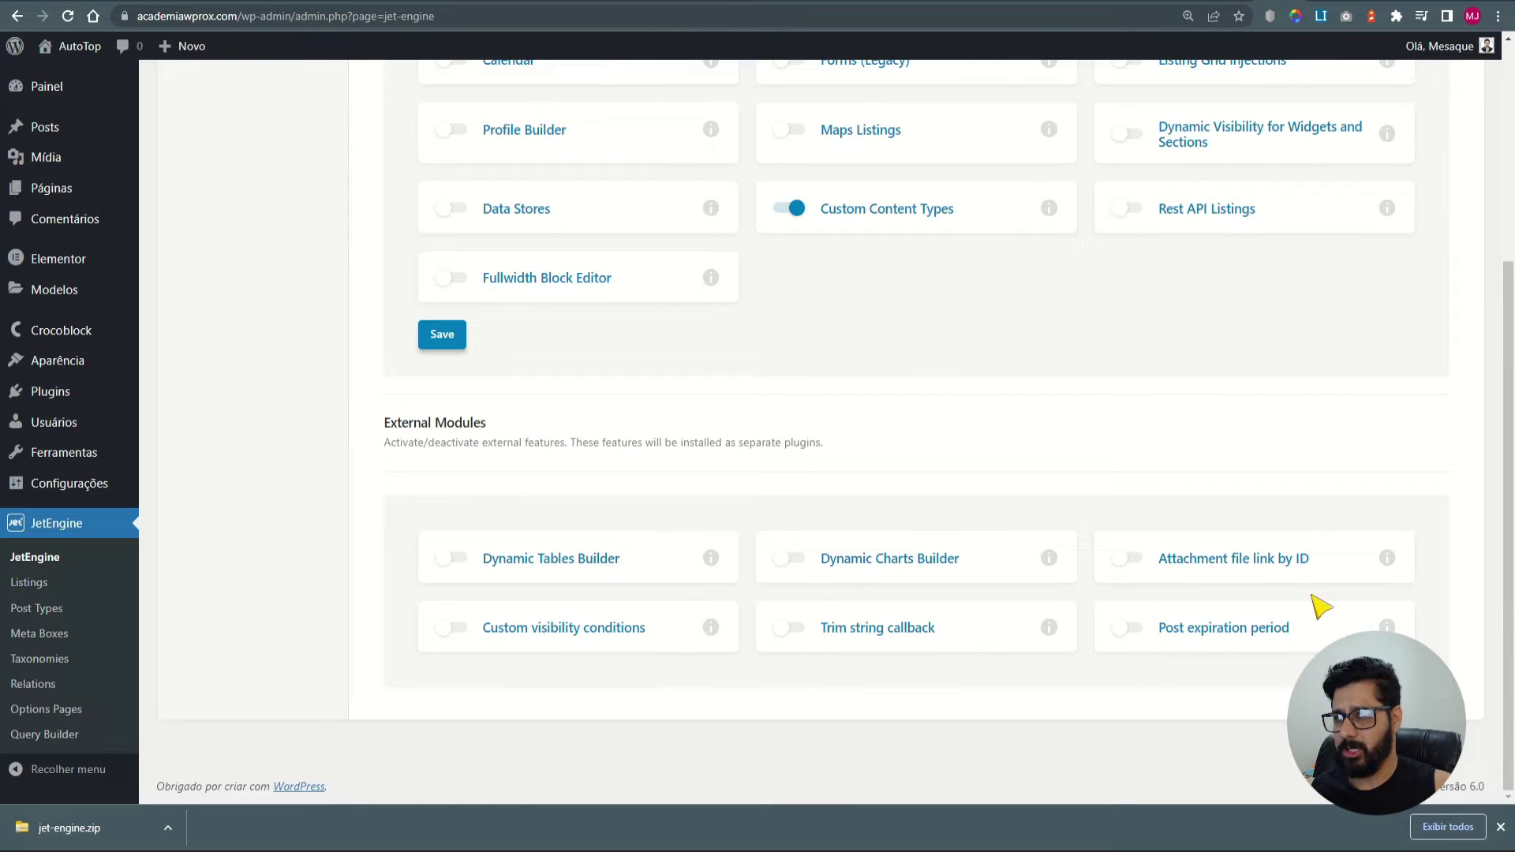
pyautogui.scroll(4, 335, 447)
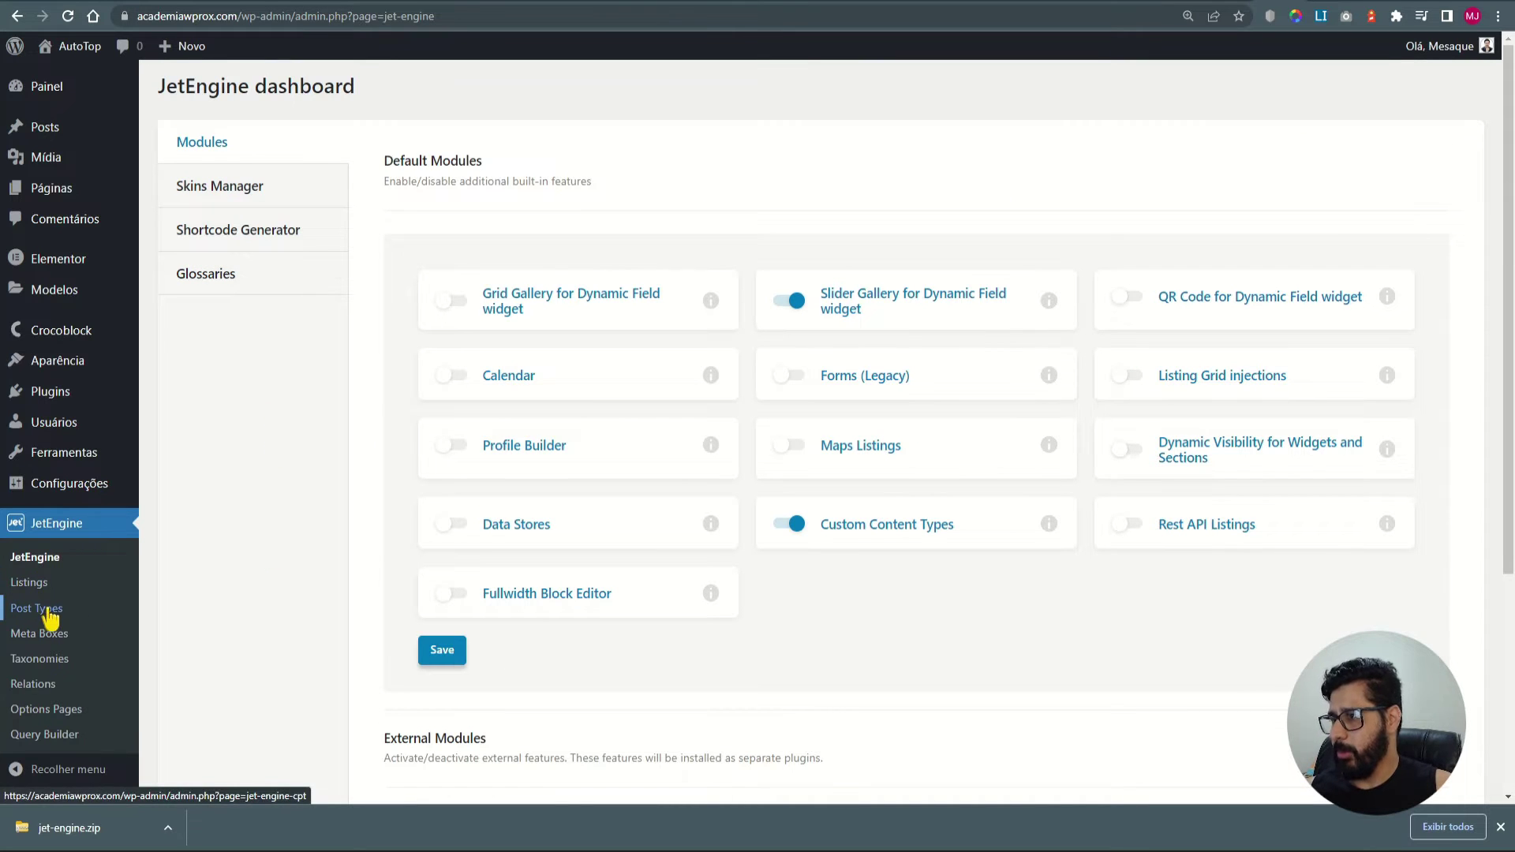
pyautogui.moveTo(46, 135)
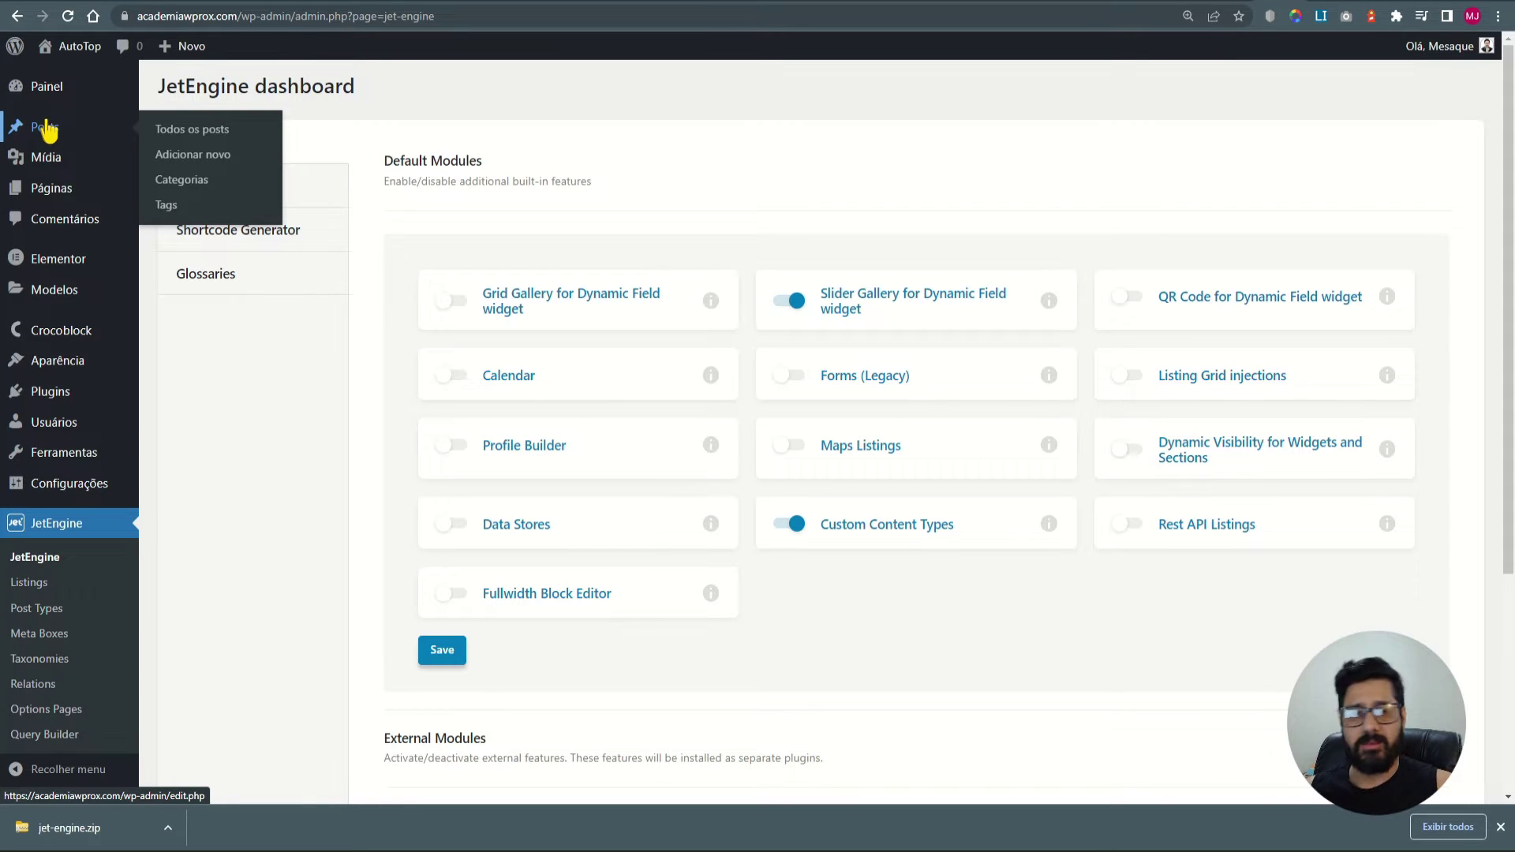
pyautogui.moveTo(49, 207)
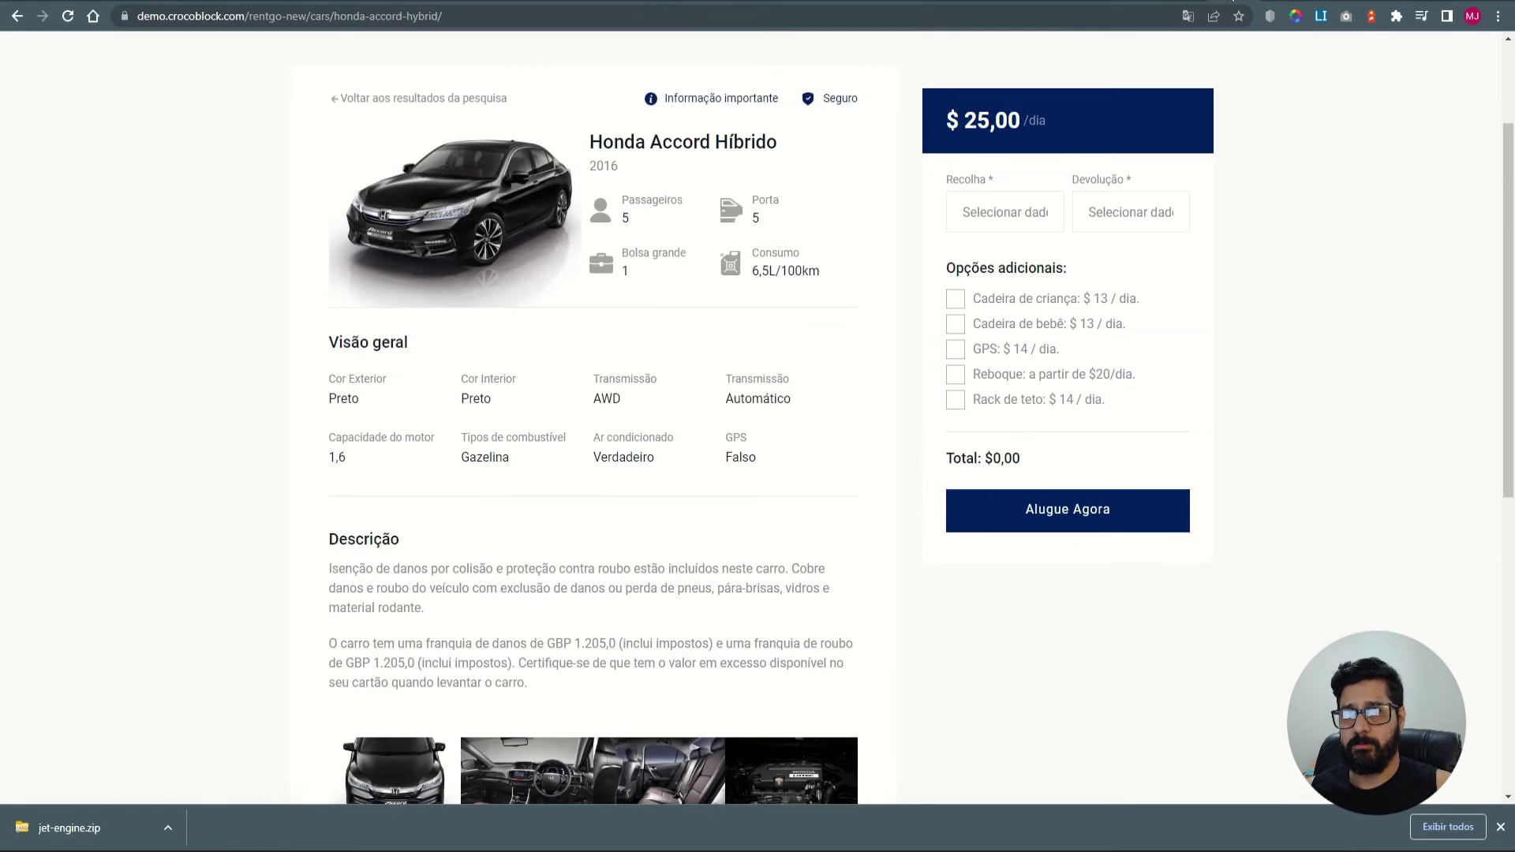
pyautogui.click(1220, 3)
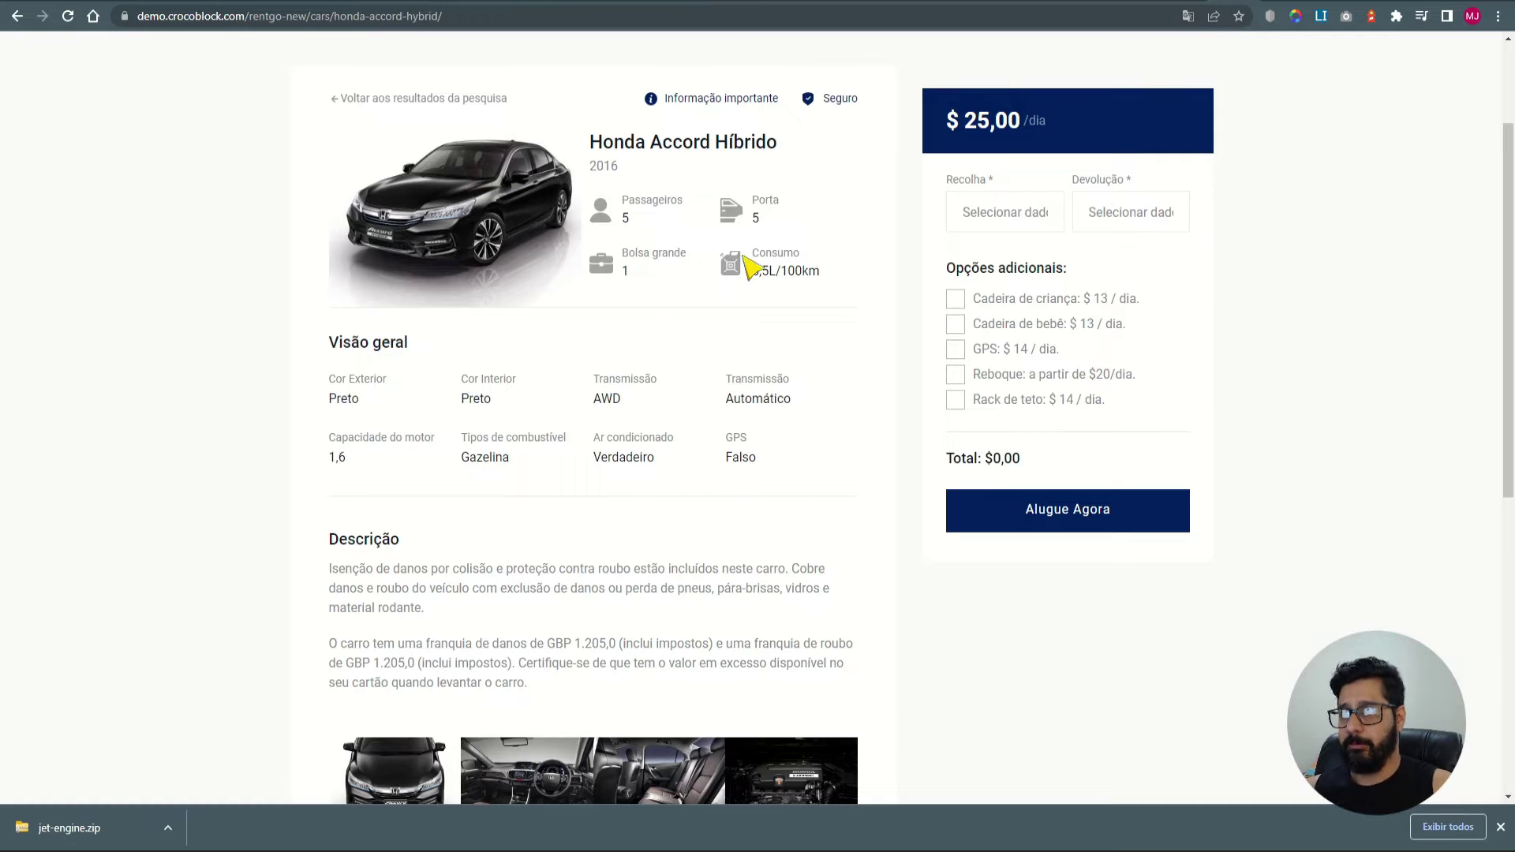
pyautogui.click(620, 3)
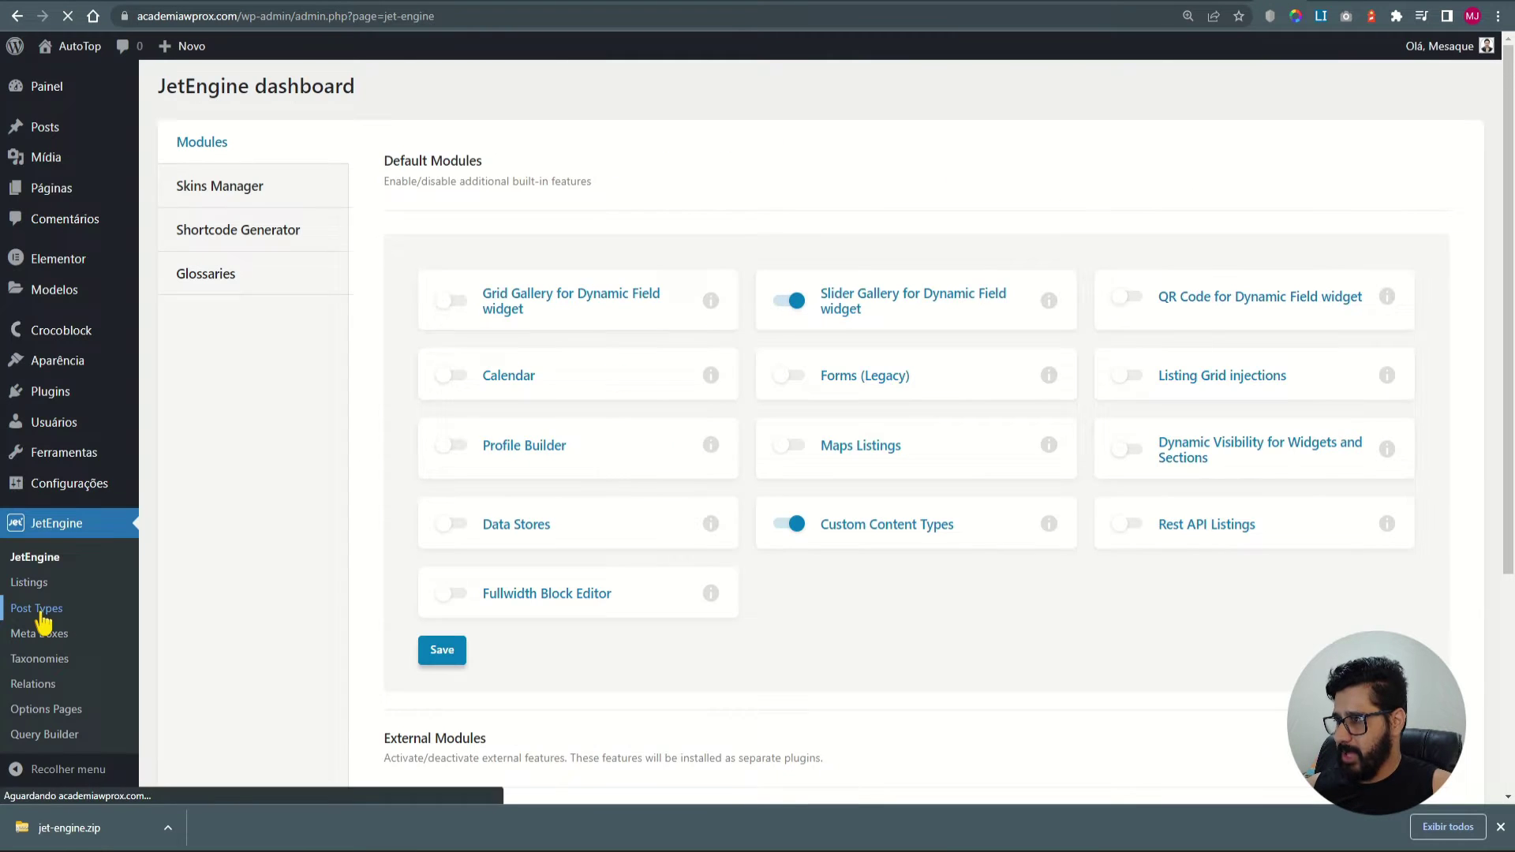
# Start a new JetEngine post type with the name "carros" and slug "carros", and expand its label settings.
pyautogui.click(38, 608)
pyautogui.click(408, 96)
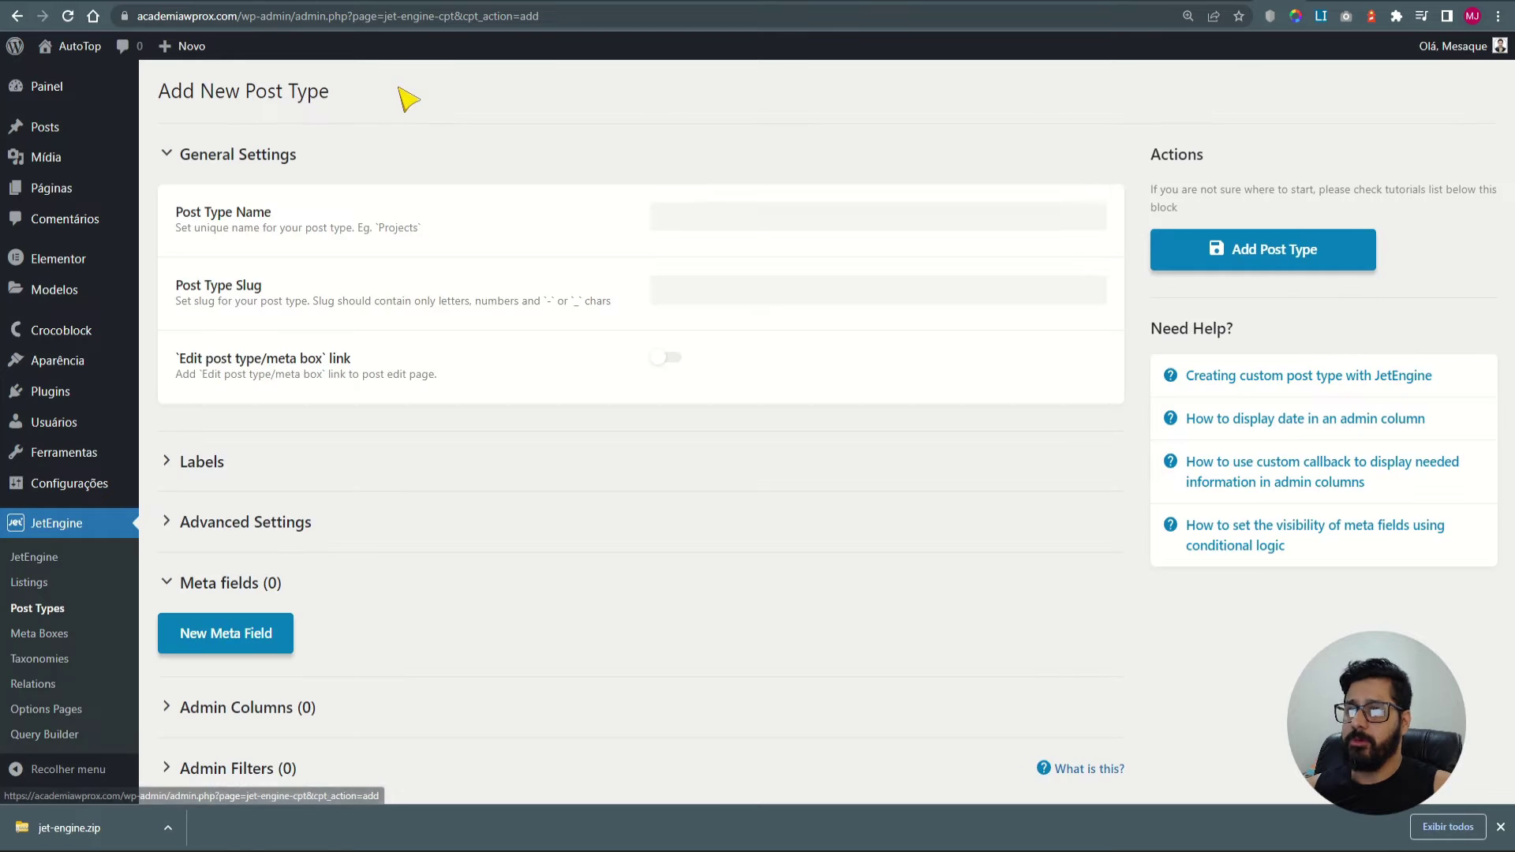
pyautogui.click(781, 229)
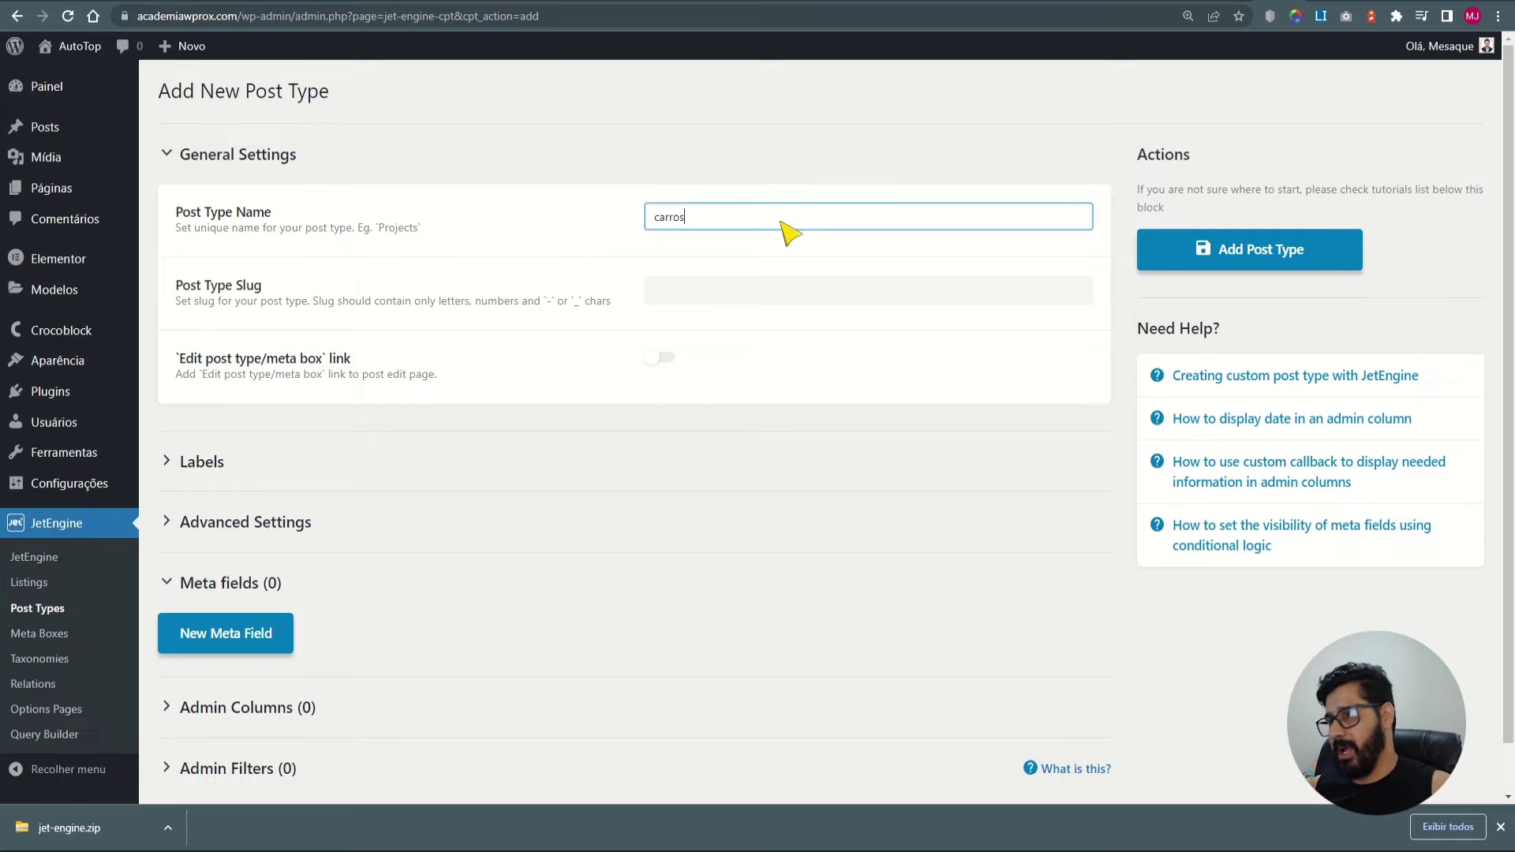
pyautogui.click(770, 292)
pyautogui.moveTo(714, 221); pyautogui.dragTo(620, 229)
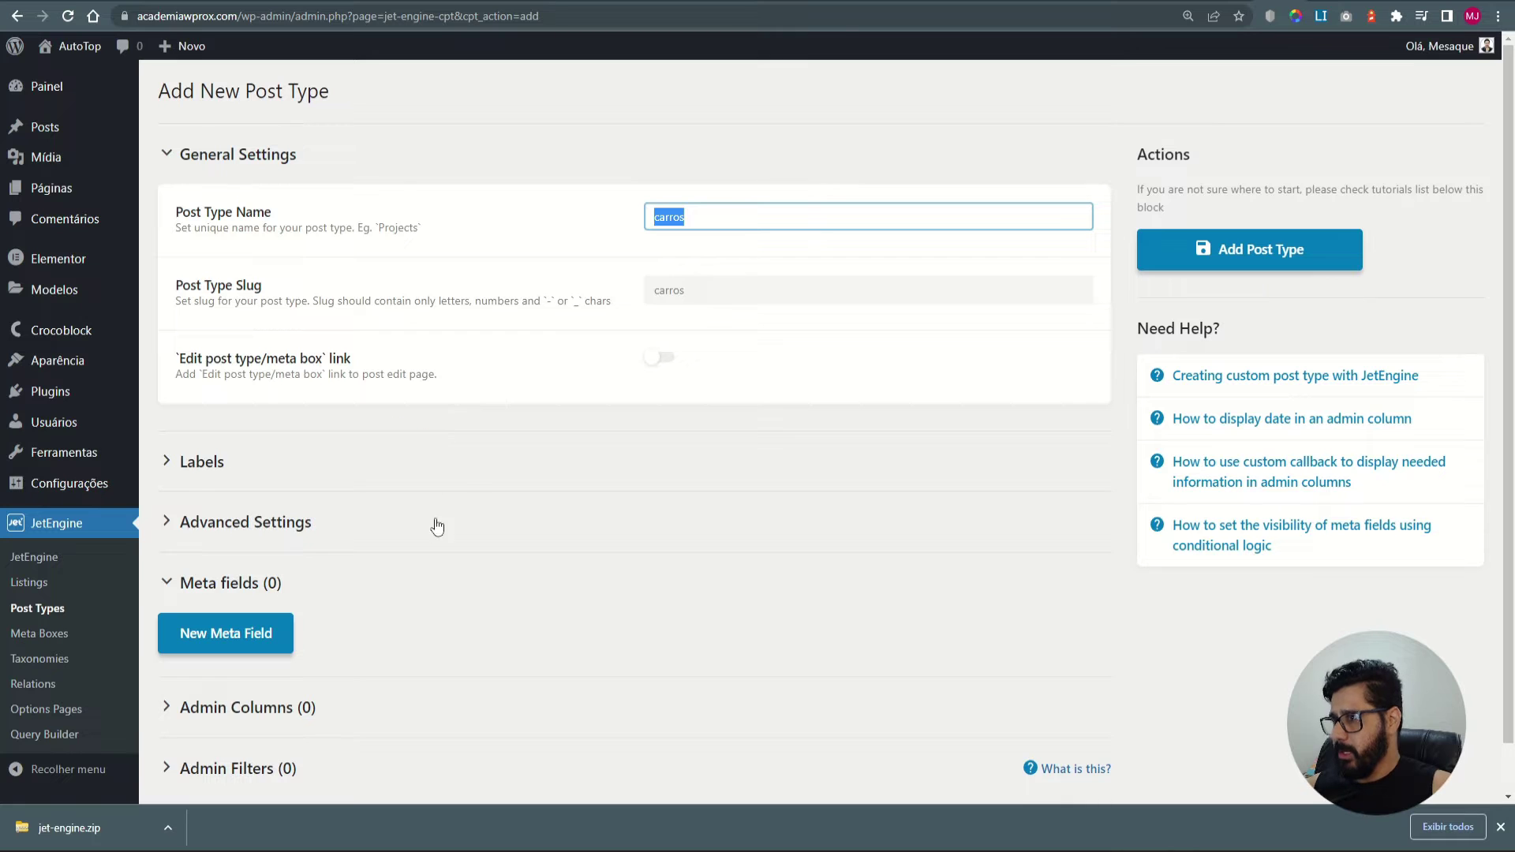
pyautogui.click(171, 465)
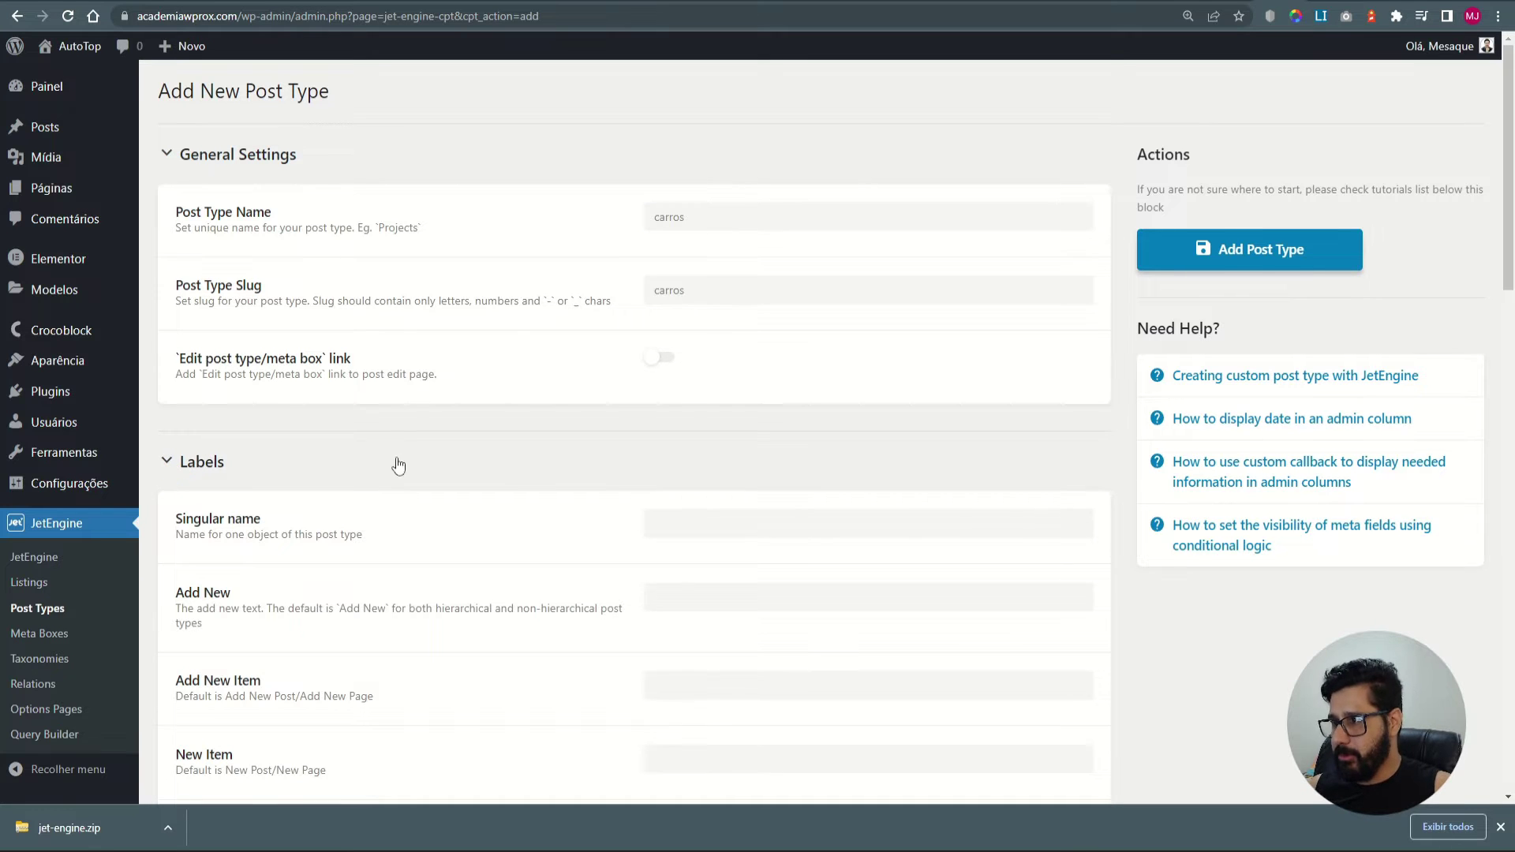
# Fill the Add New and Add New Item labels with "Add New" and set the New Item label to "Novo".
pyautogui.scroll(-1, 398, 465)
pyautogui.click(667, 445)
pyautogui.click(677, 515)
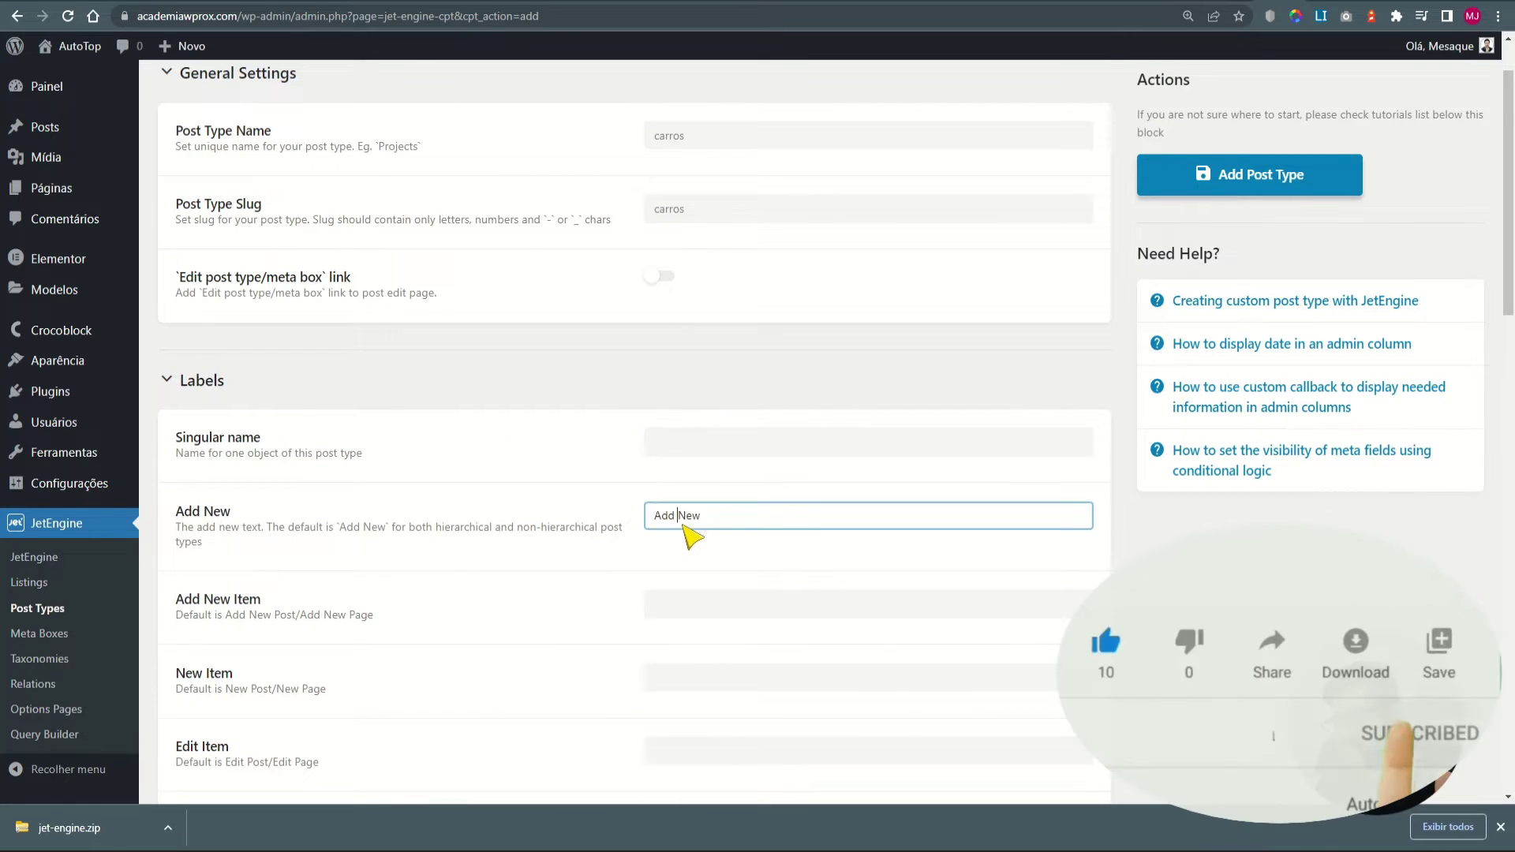
pyautogui.scroll(-2, 700, 444)
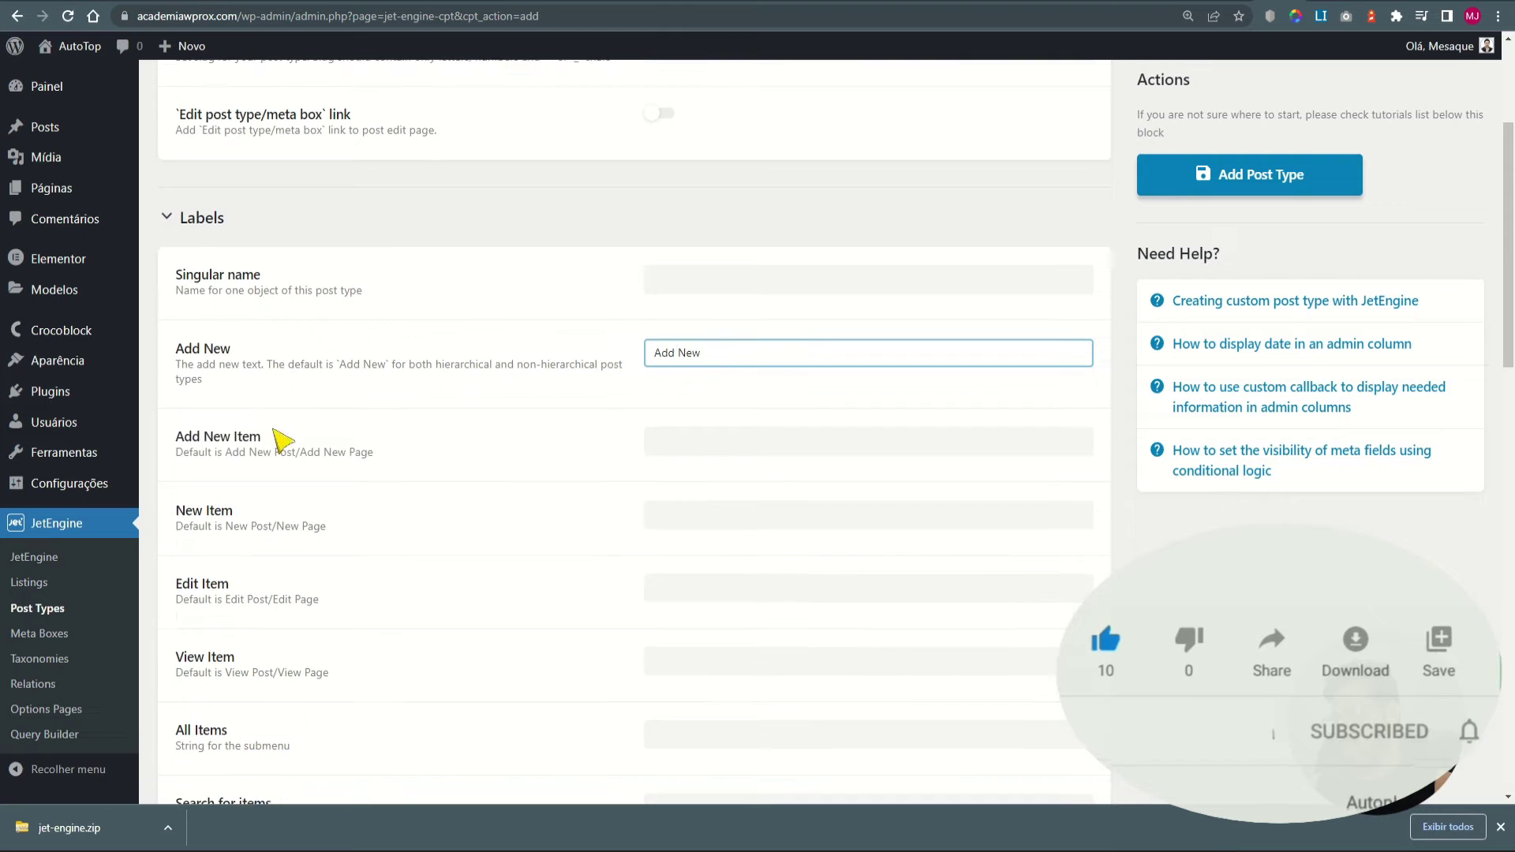
pyautogui.click(657, 444)
pyautogui.write('Add New')
pyautogui.click(667, 515)
pyautogui.write('New')
pyautogui.moveTo(677, 514); pyautogui.dragTo(633, 513)
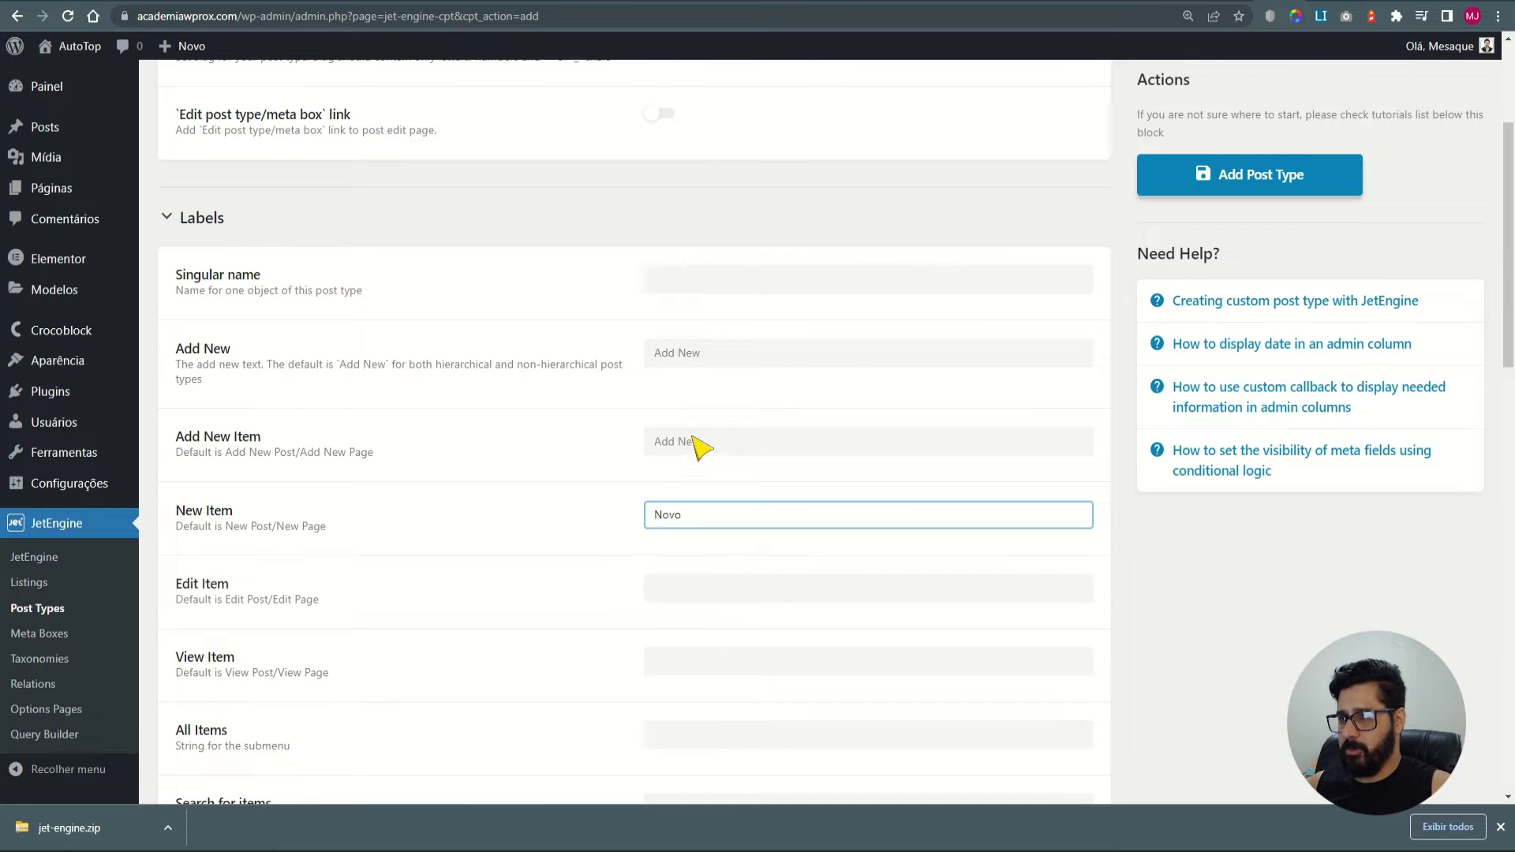
# Replace the text of both the Add New Item and Add New labels with "Adic Novo".
pyautogui.moveTo(689, 444); pyautogui.dragTo(785, 456)
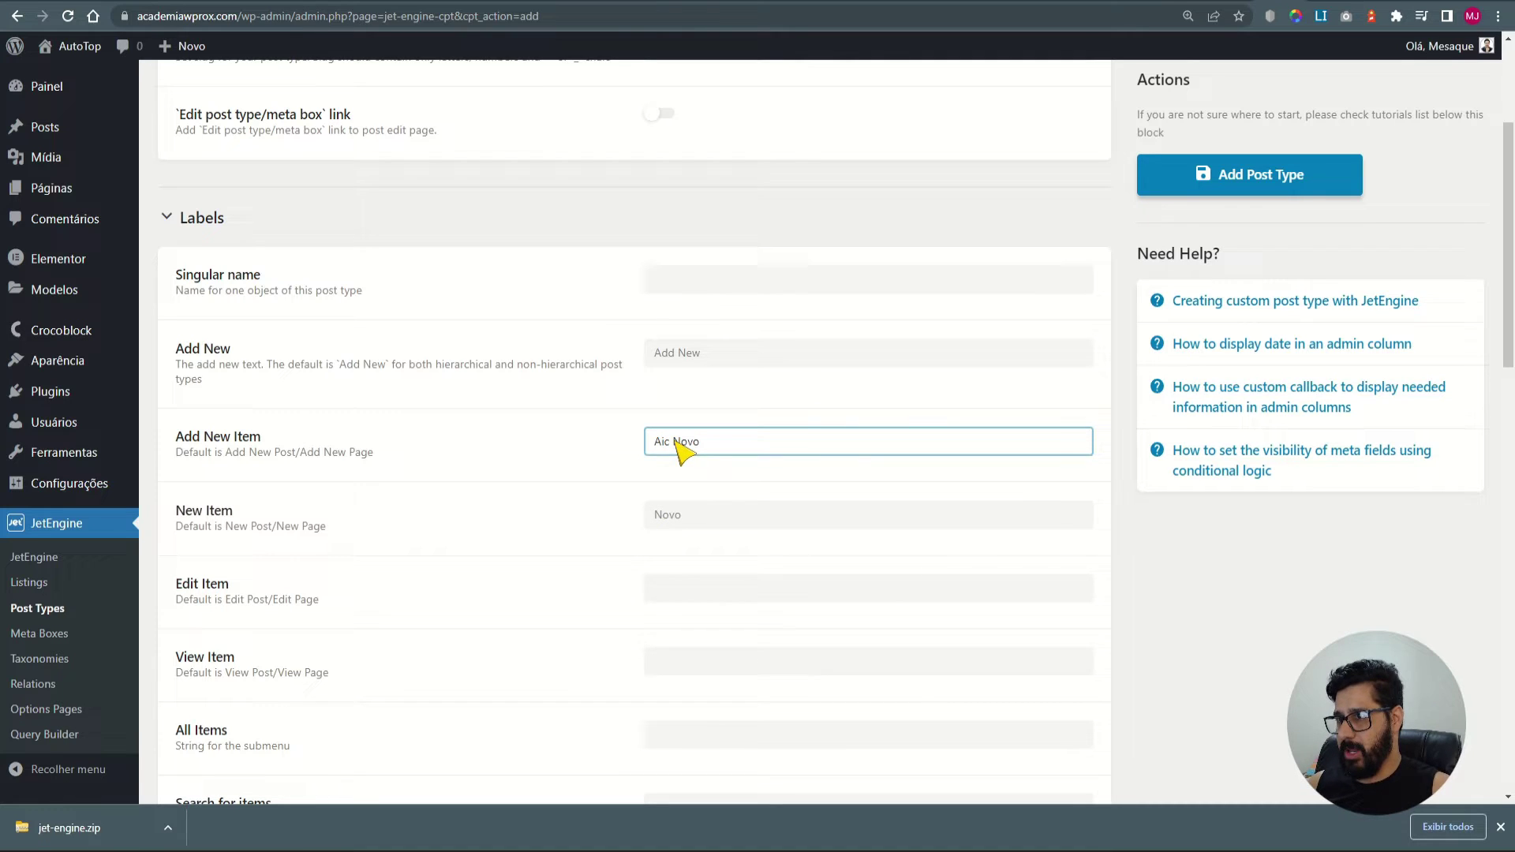
pyautogui.write('d')
pyautogui.hotkey('ctrl', 'a')
pyautogui.hotkey('ctrl', 'c')
pyautogui.click(655, 355)
pyautogui.hotkey('ctrl', 'v')
# Set the post type's singular name to "Carro" and its Edit Item label to "Editar Carro".
pyautogui.click(679, 293)
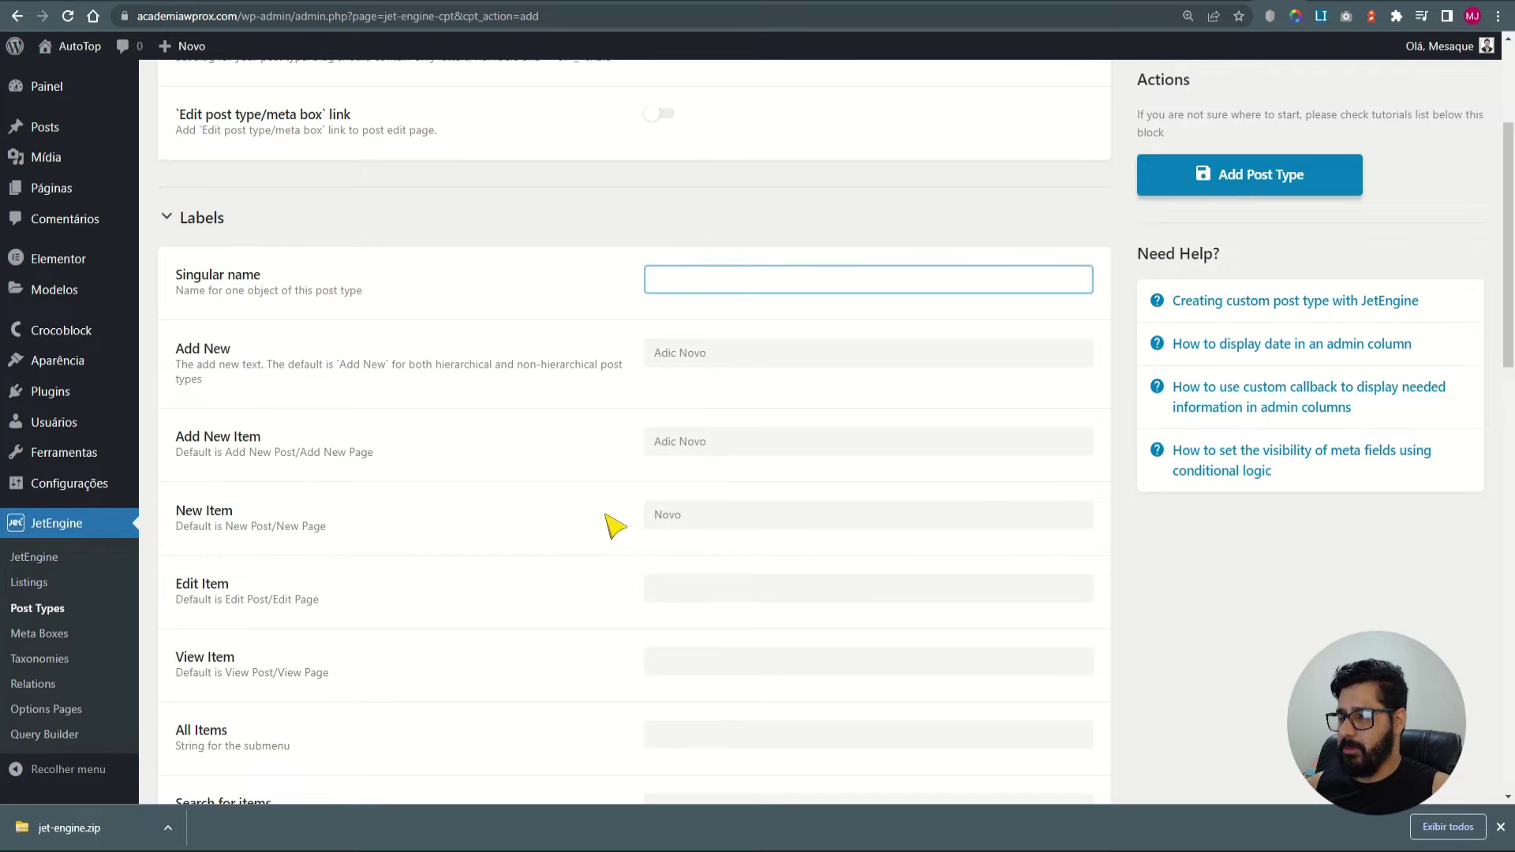
pyautogui.click(675, 518)
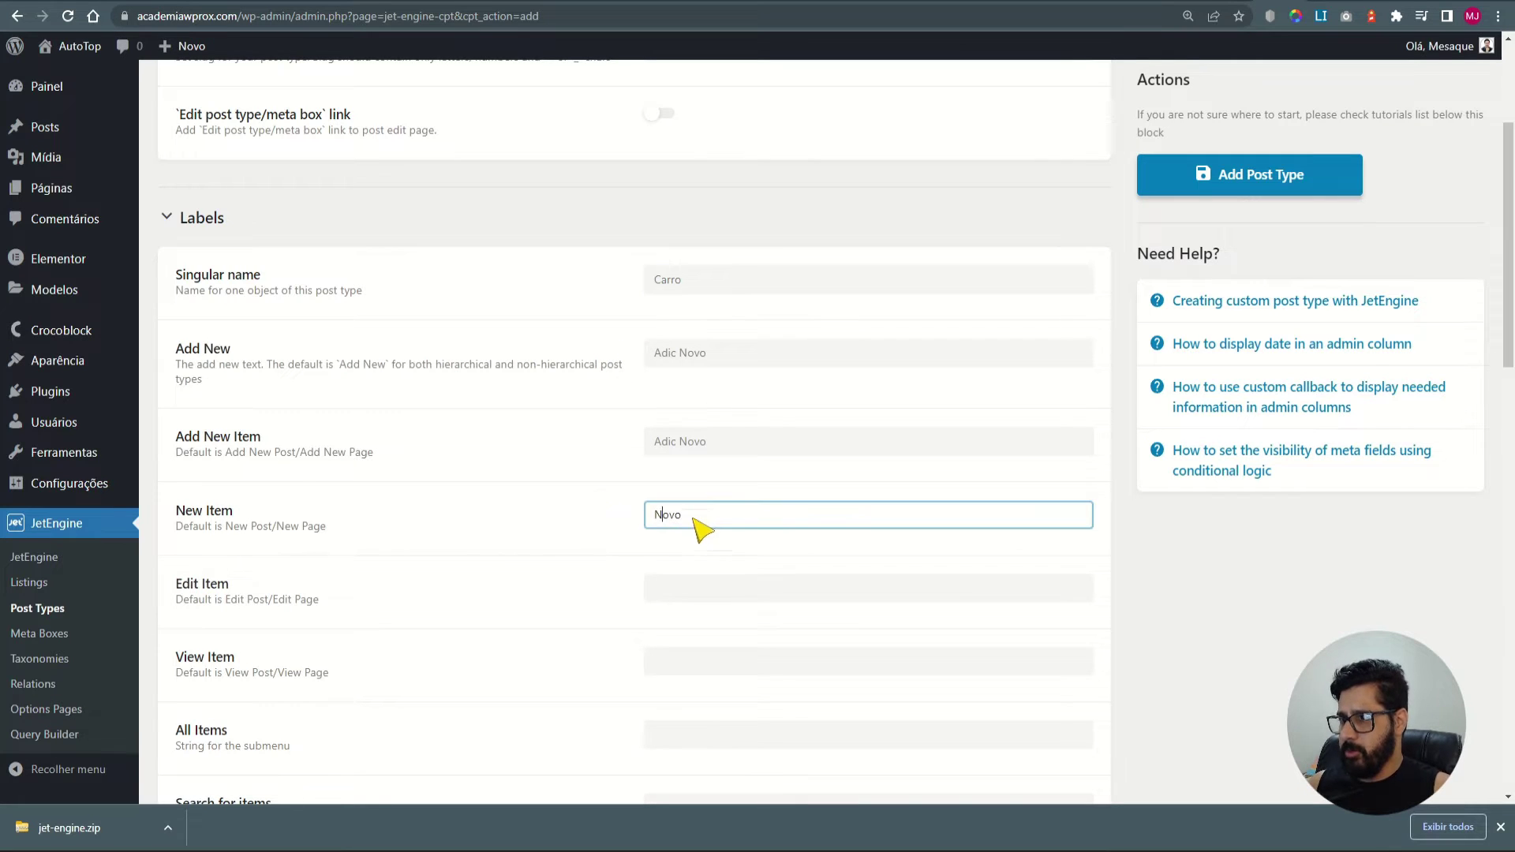
pyautogui.click(662, 596)
pyautogui.write('Edit Carro')
pyautogui.hotkey('ctrl', 'Left')
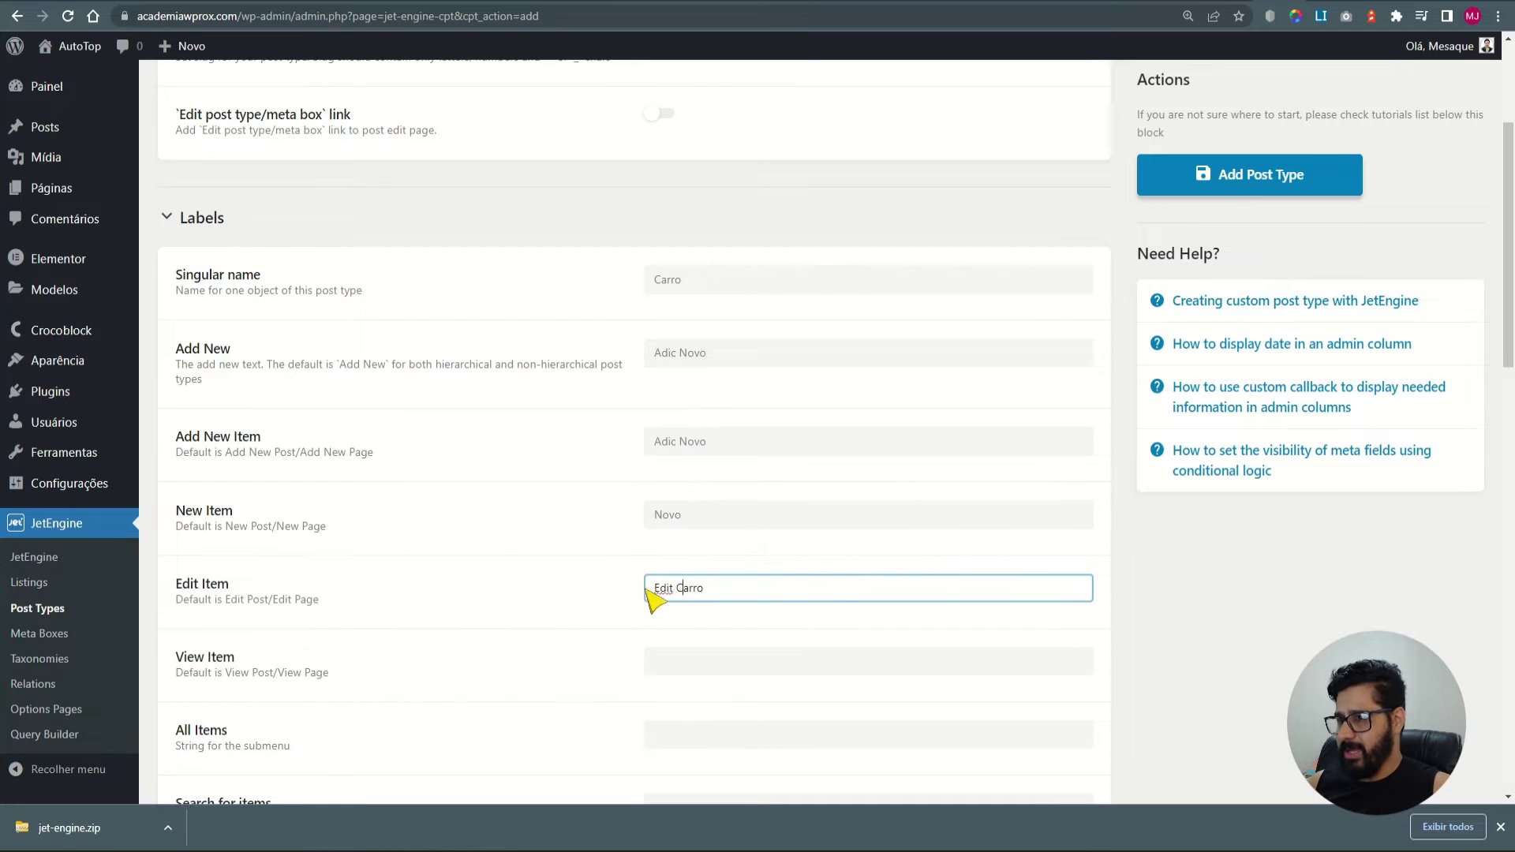
pyautogui.write('ar')
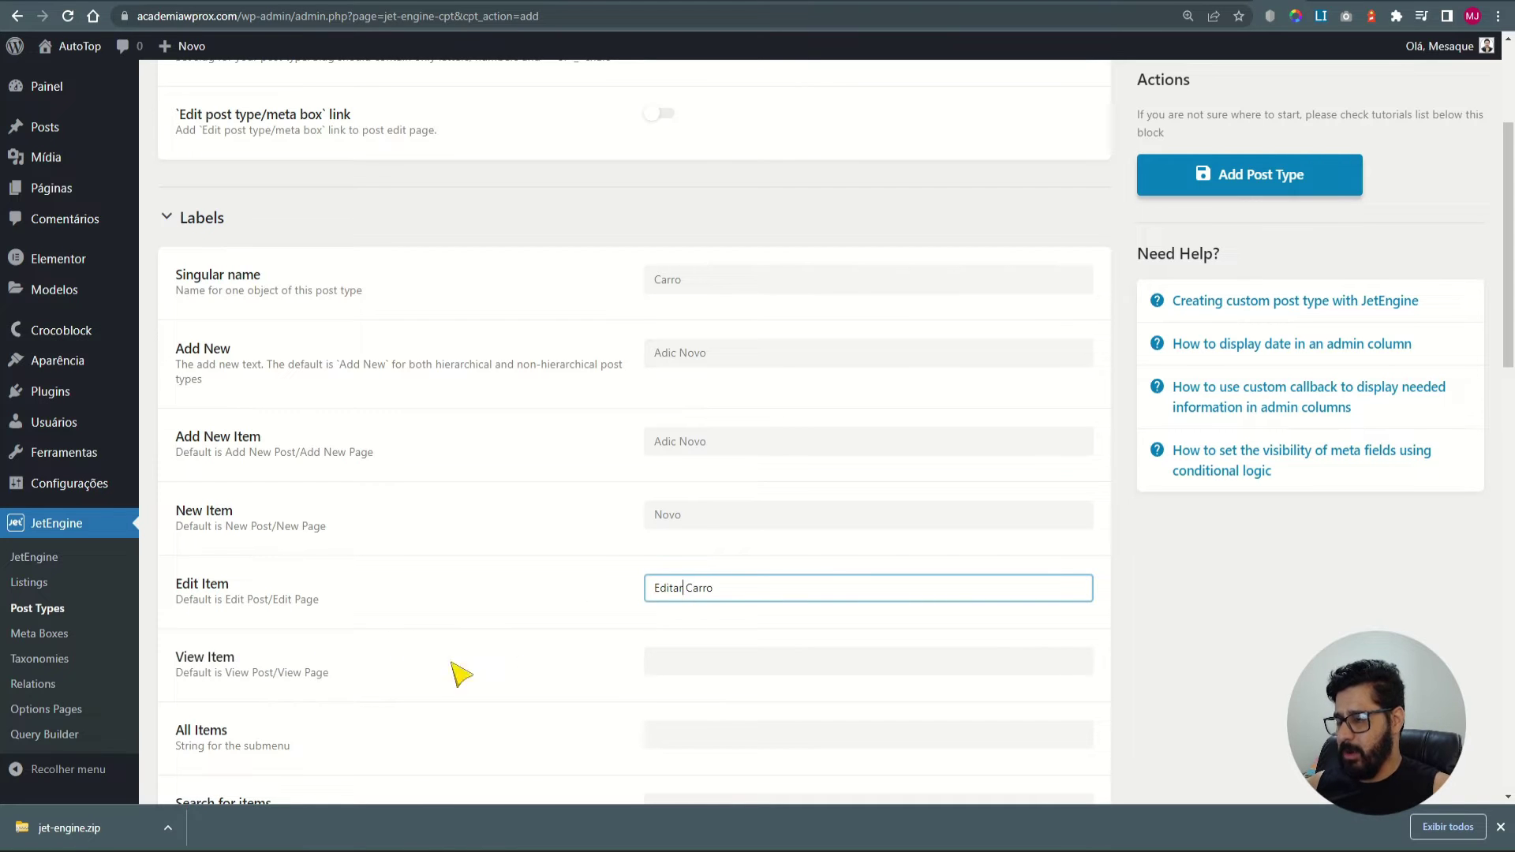
# Change the Add New and Add New Item labels to "Adic Novo Carro".
pyautogui.doubleClick(701, 281)
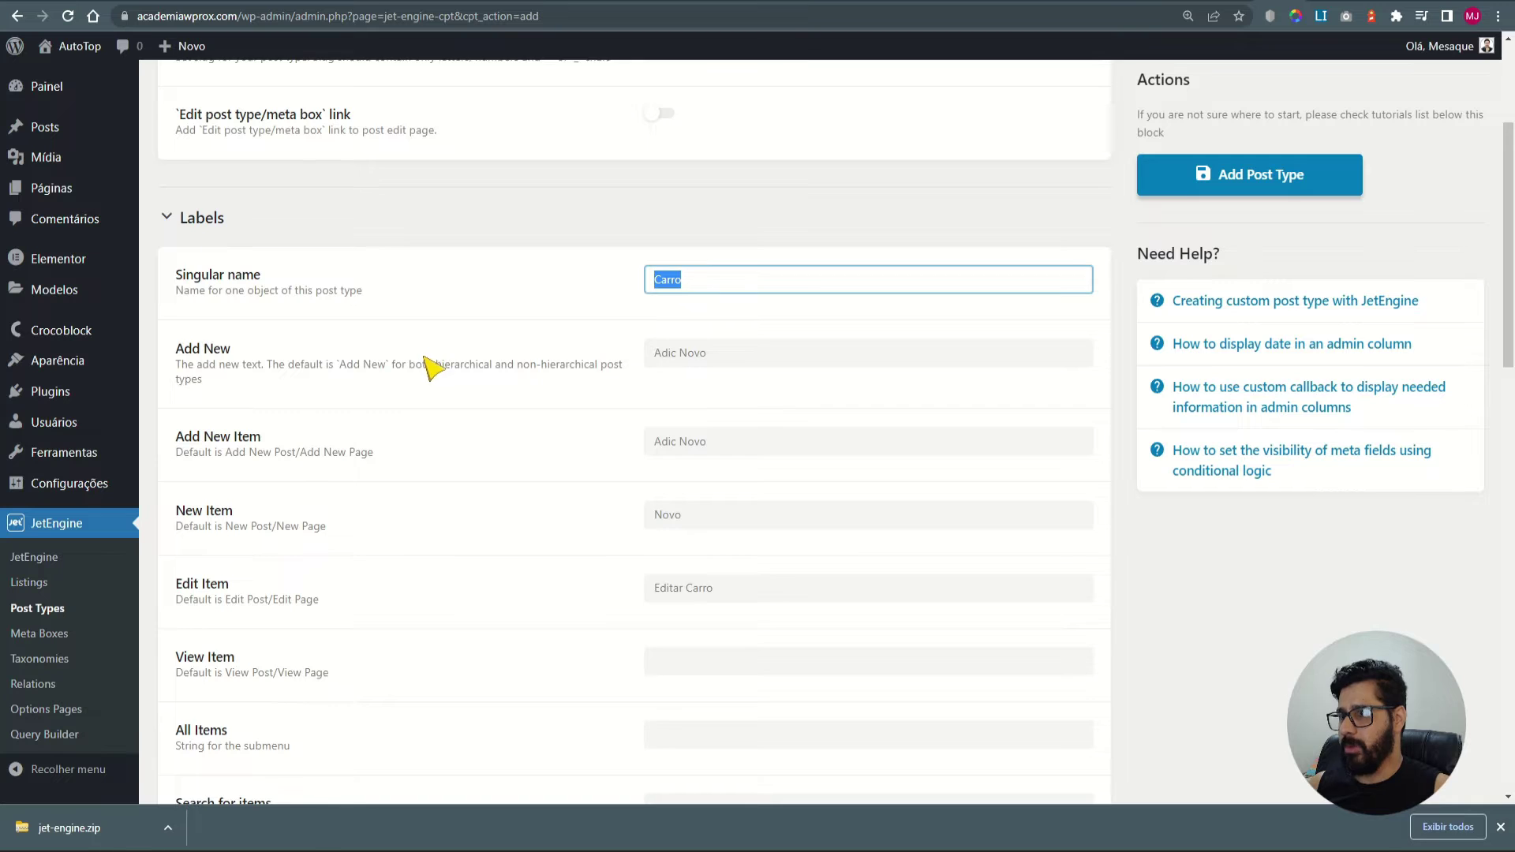
pyautogui.scroll(-2, 442, 473)
pyautogui.click(726, 198)
pyautogui.moveTo(739, 203); pyautogui.dragTo(535, 203)
pyautogui.press('BackSpace')
pyautogui.click(537, 260)
pyautogui.click(677, 192)
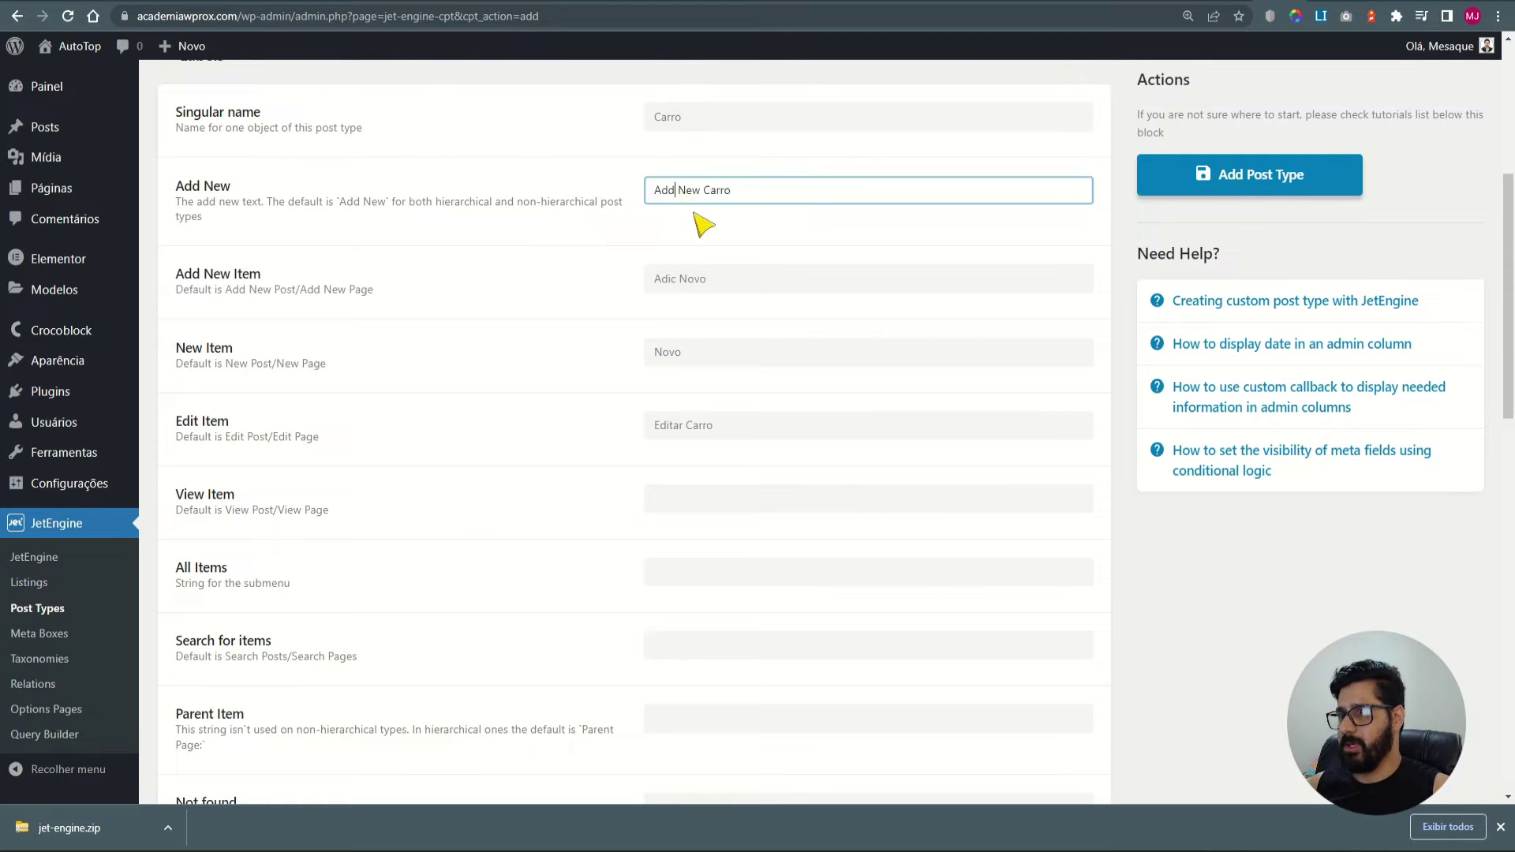
pyautogui.moveTo(708, 201); pyautogui.dragTo(478, 193)
pyautogui.hotkey('ctrl', 'v')
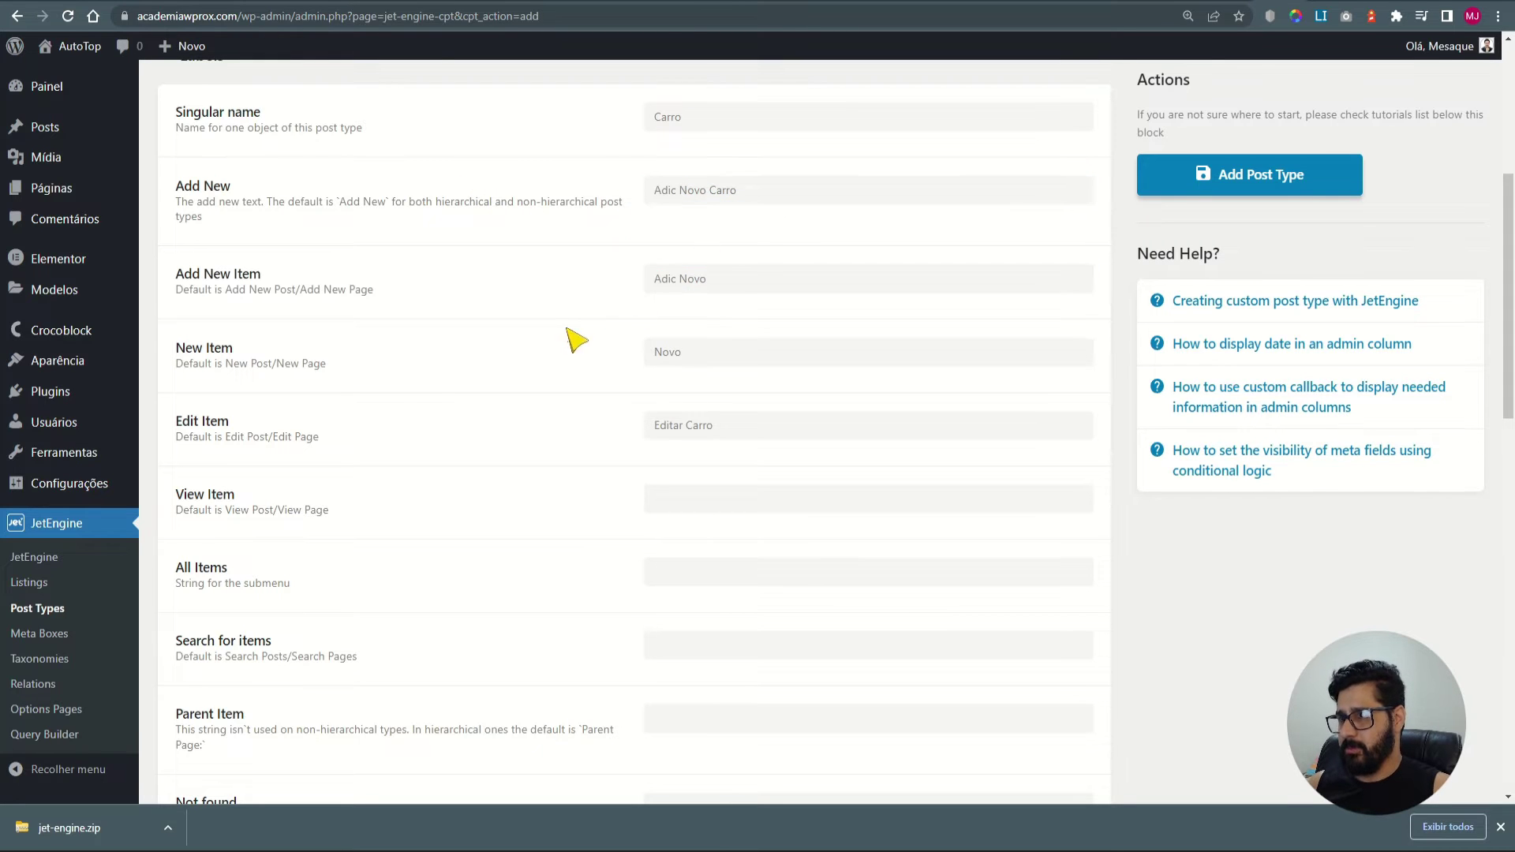
pyautogui.moveTo(721, 290); pyautogui.dragTo(607, 295)
pyautogui.moveTo(703, 279); pyautogui.dragTo(623, 286)
pyautogui.hotkey('ctrl', 'v')
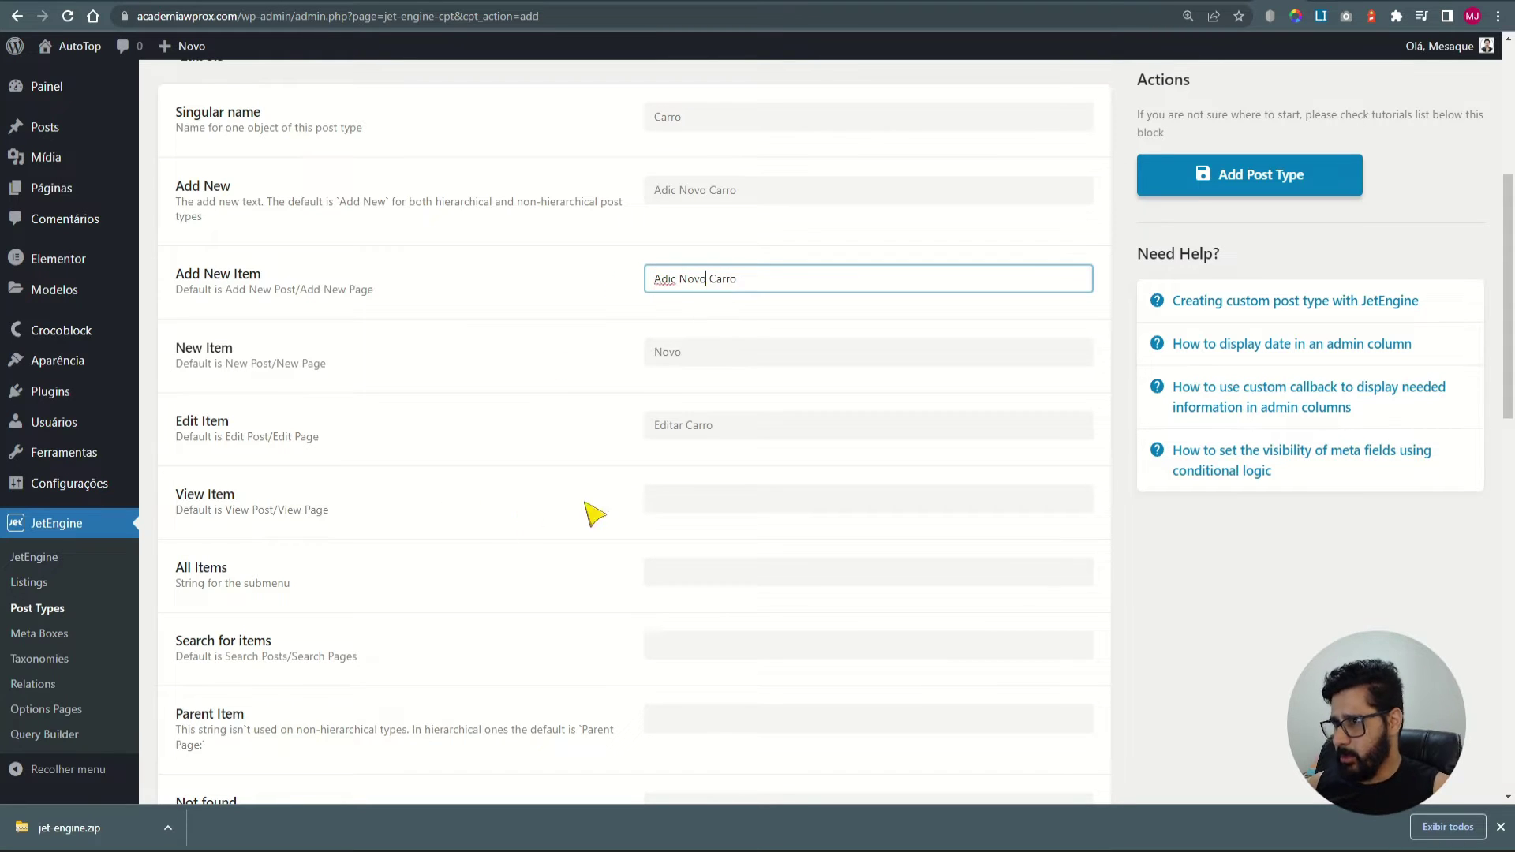
# Set the View Item label to "Visualizar Carro" and the All Items label to "Todos os Carros".
pyautogui.click(657, 499)
pyautogui.write('View Carro')
pyautogui.moveTo(678, 499); pyautogui.dragTo(627, 509)
pyautogui.write('Visualizar')
pyautogui.moveTo(699, 573); pyautogui.dragTo(655, 573)
pyautogui.write('Todos os Carros')
# Set the Search for items label to "Procurar por carros" and the Parent Item label to "Parent Carro".
pyautogui.press('Tab')
pyautogui.scroll(-3, 717, 482)
pyautogui.moveTo(706, 402); pyautogui.dragTo(596, 401)
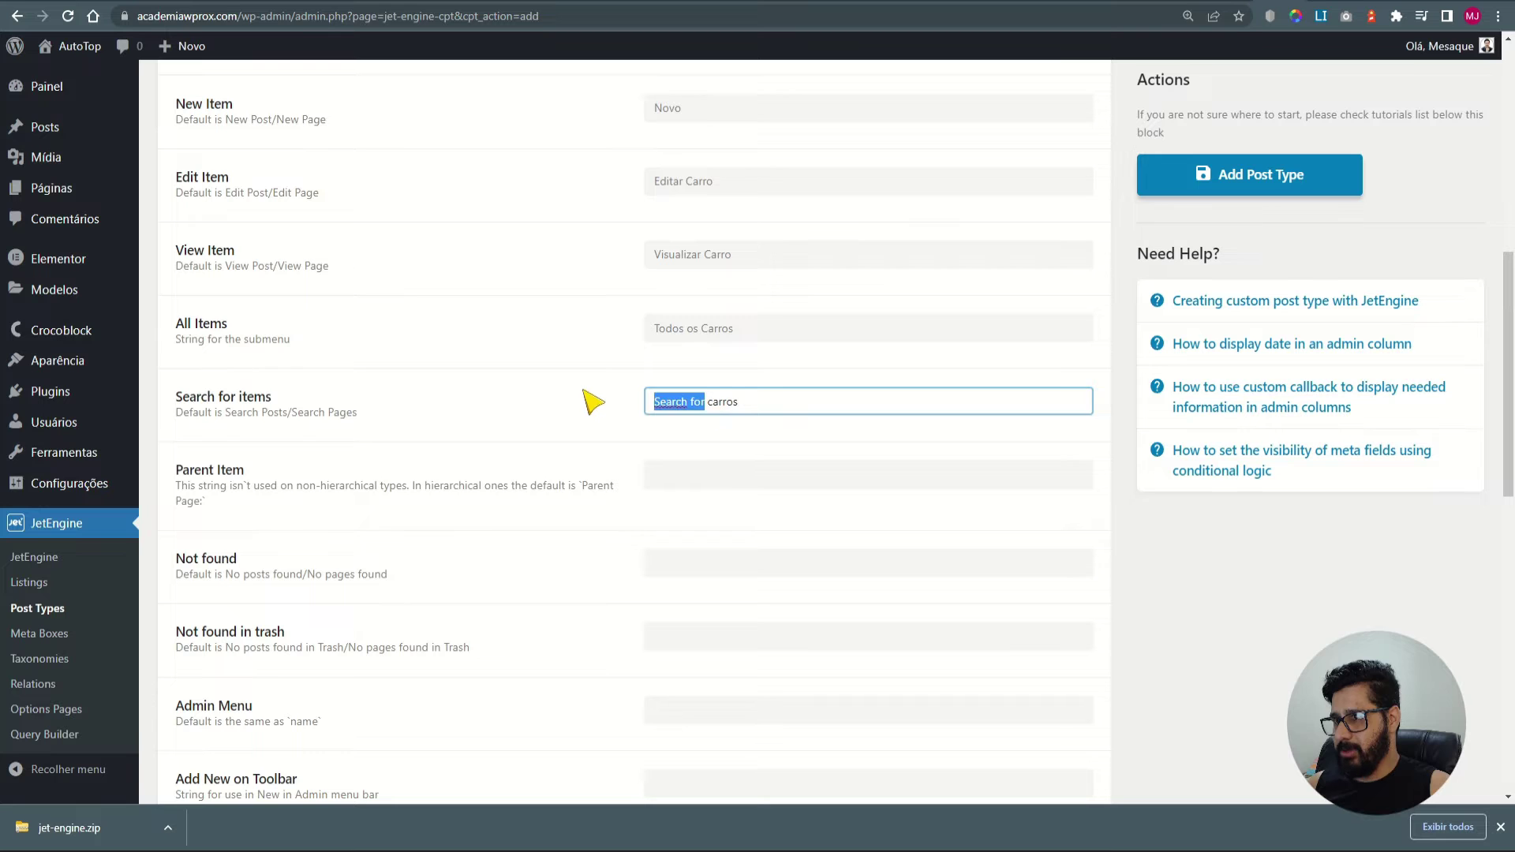
pyautogui.write('Procurar por')
pyautogui.press('Tab')
pyautogui.write('Parent Carro')
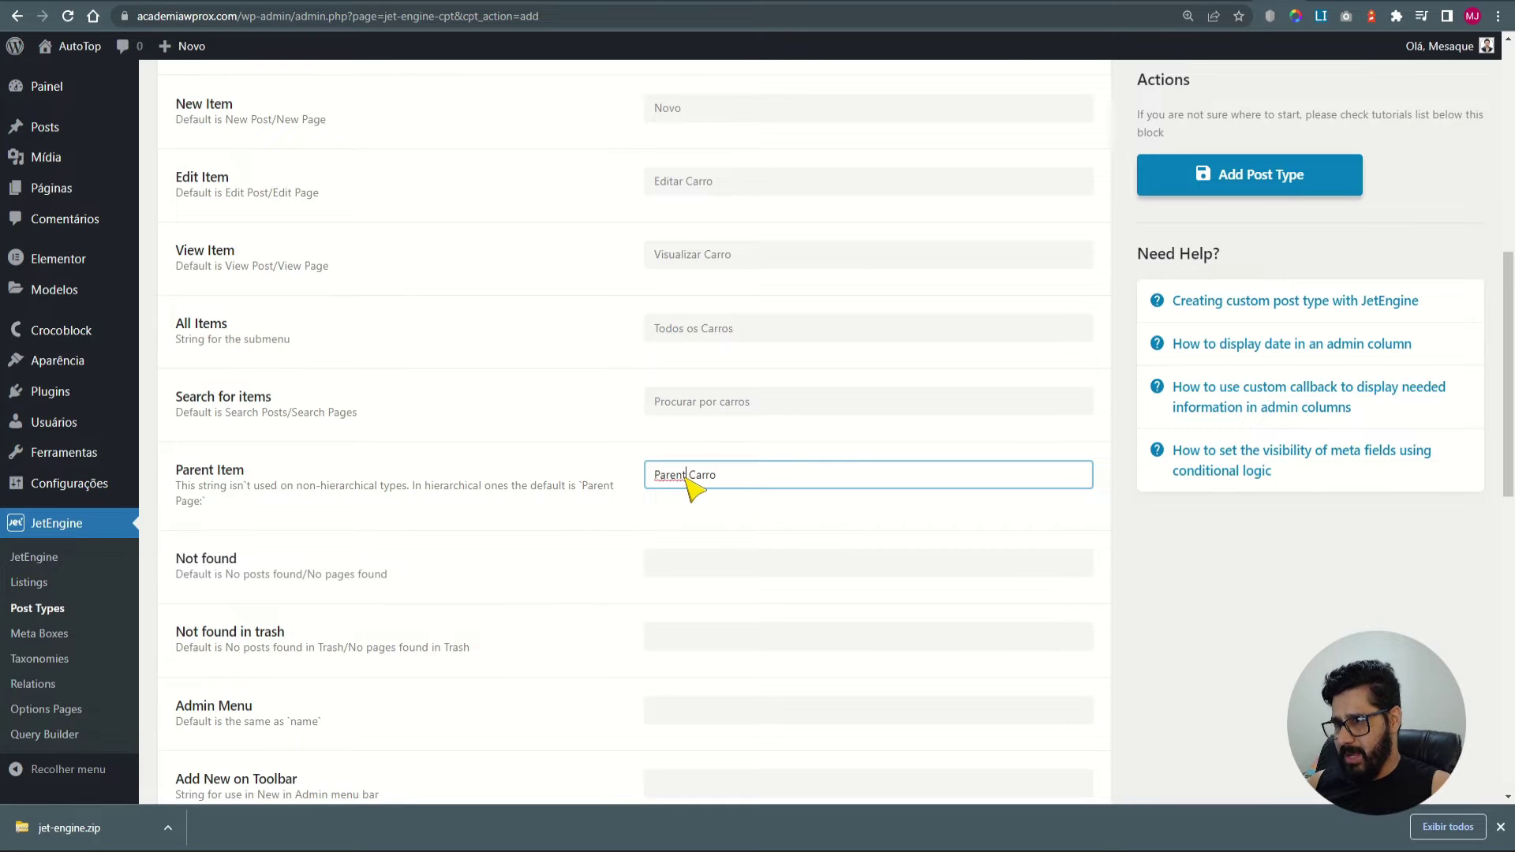
# Fill the Not found label with "Parent carros", Not found in trash with "No carros found in trash" and Admin Menu with "carros".
pyautogui.click(654, 565)
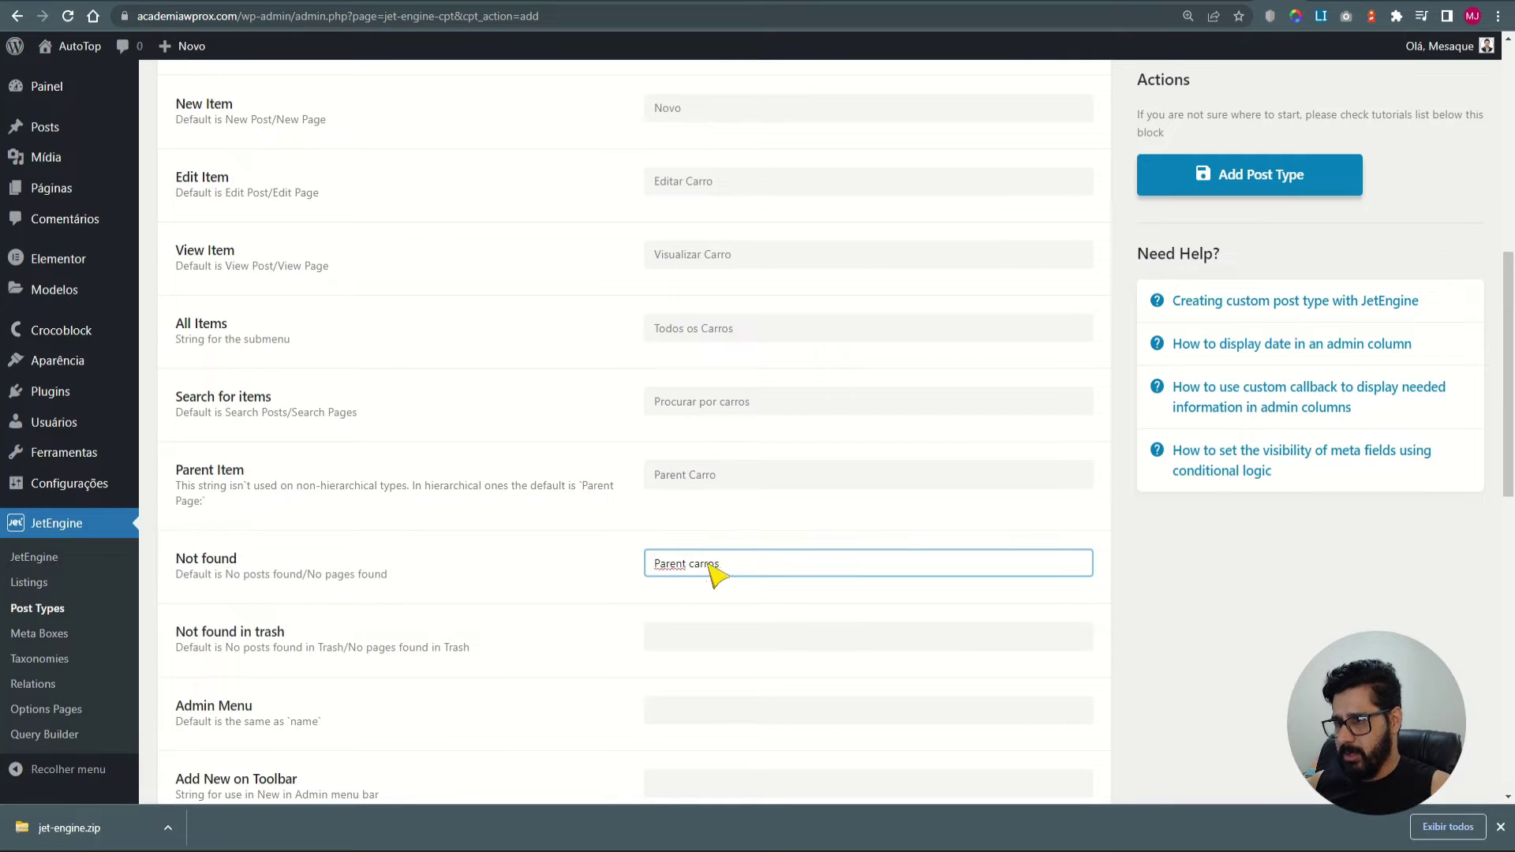
pyautogui.click(695, 639)
pyautogui.write('No carros found in trash')
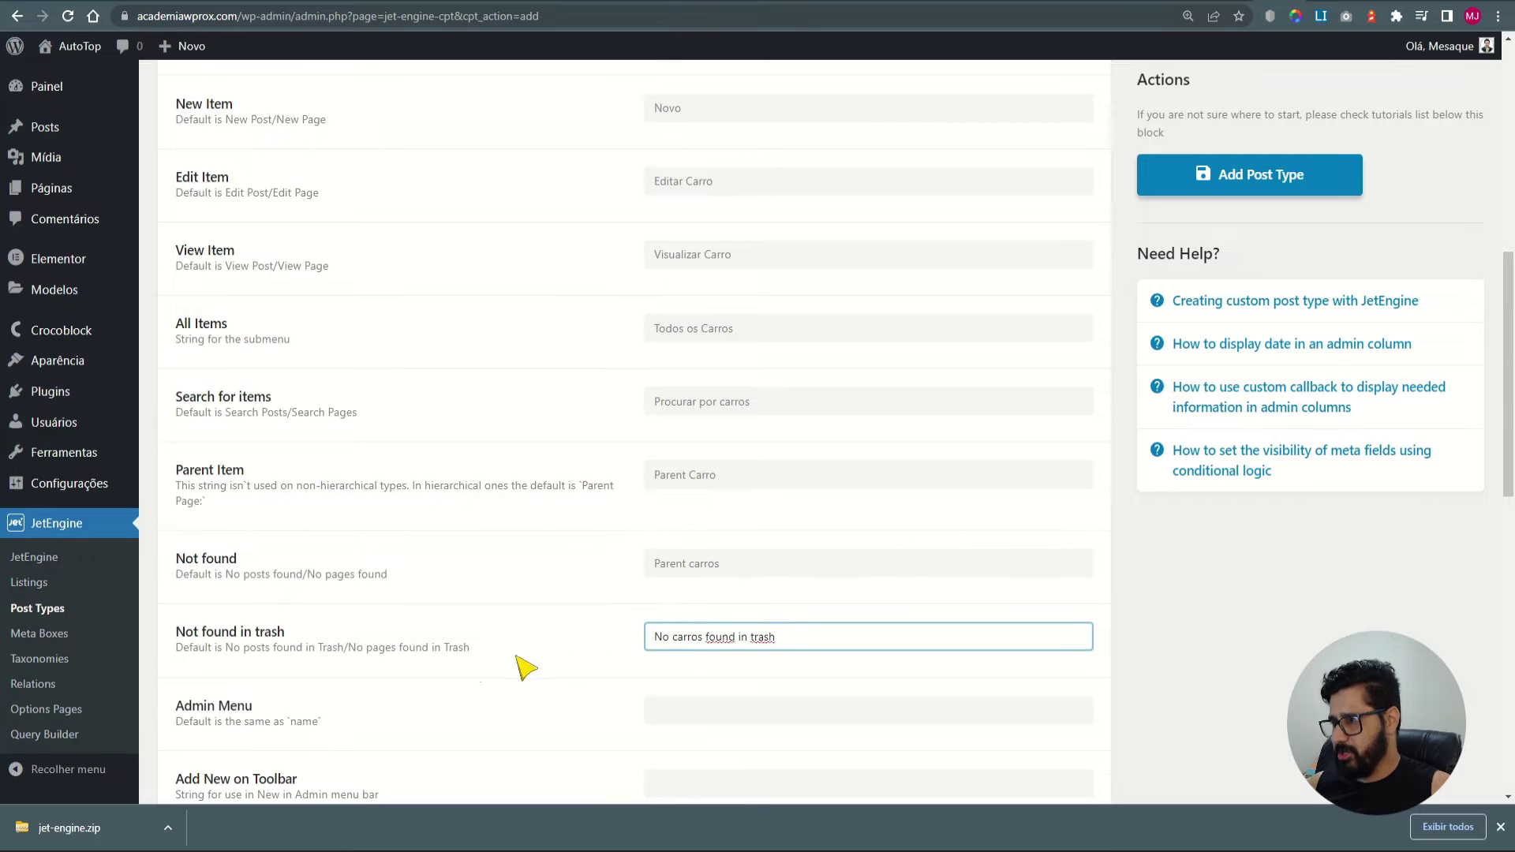
pyautogui.click(719, 709)
pyautogui.write('carros')
# Set the Add New on Toolbar label to "Carro" and the Featured Image label to "Imagem Destaque".
pyautogui.scroll(-4, 714, 710)
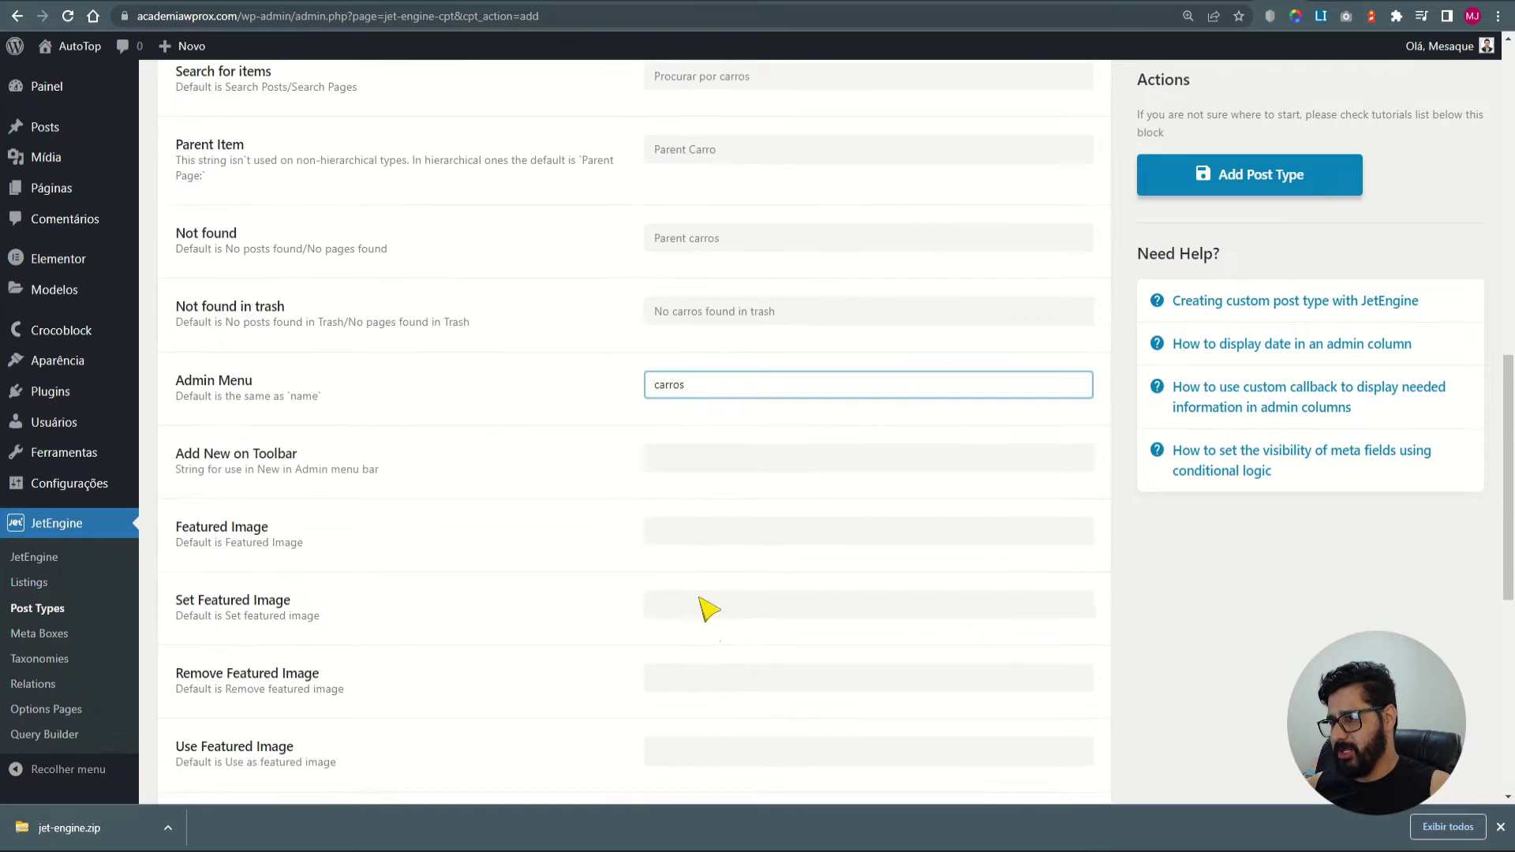
pyautogui.click(691, 467)
pyautogui.write('Carro')
pyautogui.click(536, 487)
pyautogui.click(714, 533)
pyautogui.write('Featured Image')
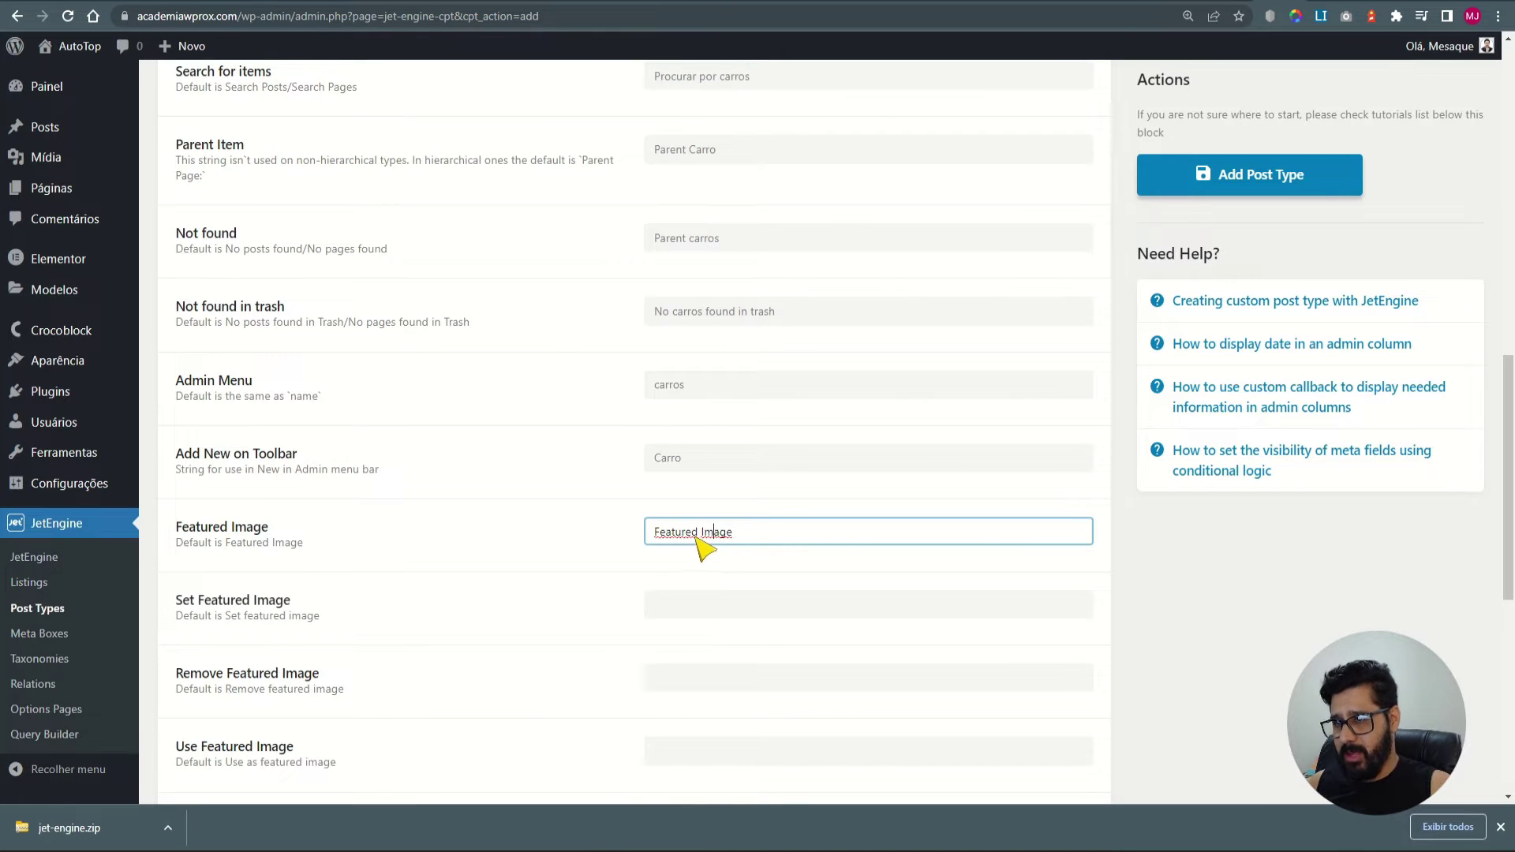
pyautogui.hotkey('ctrl', 'a')
pyautogui.write('D')
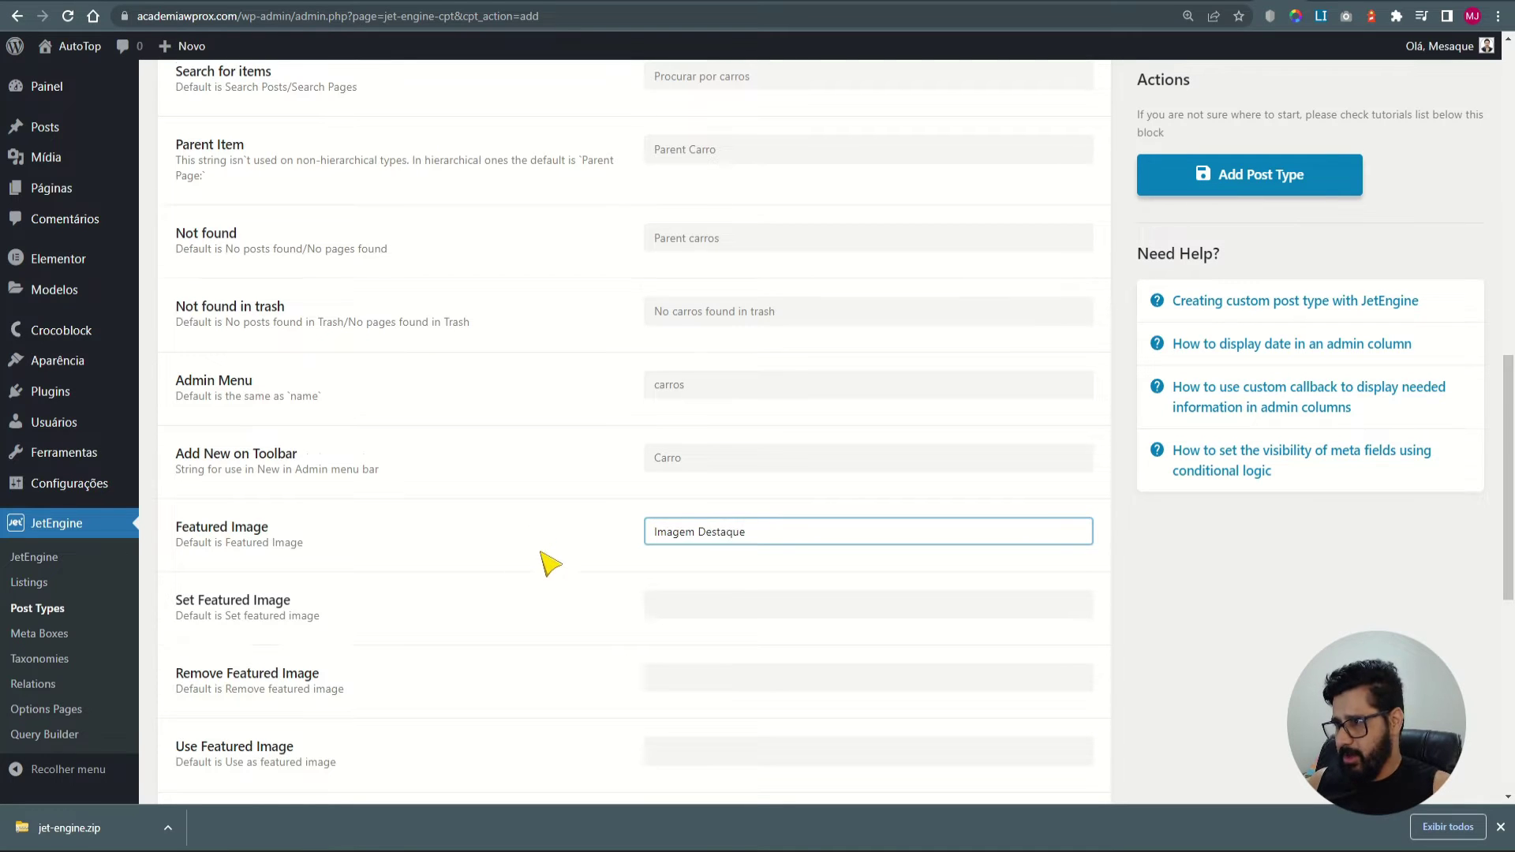
# Fill the Set Featured Image label with "Set featured image".
pyautogui.scroll(-4, 550, 561)
pyautogui.click(726, 280)
pyautogui.hotkey('ctrl', 'v')
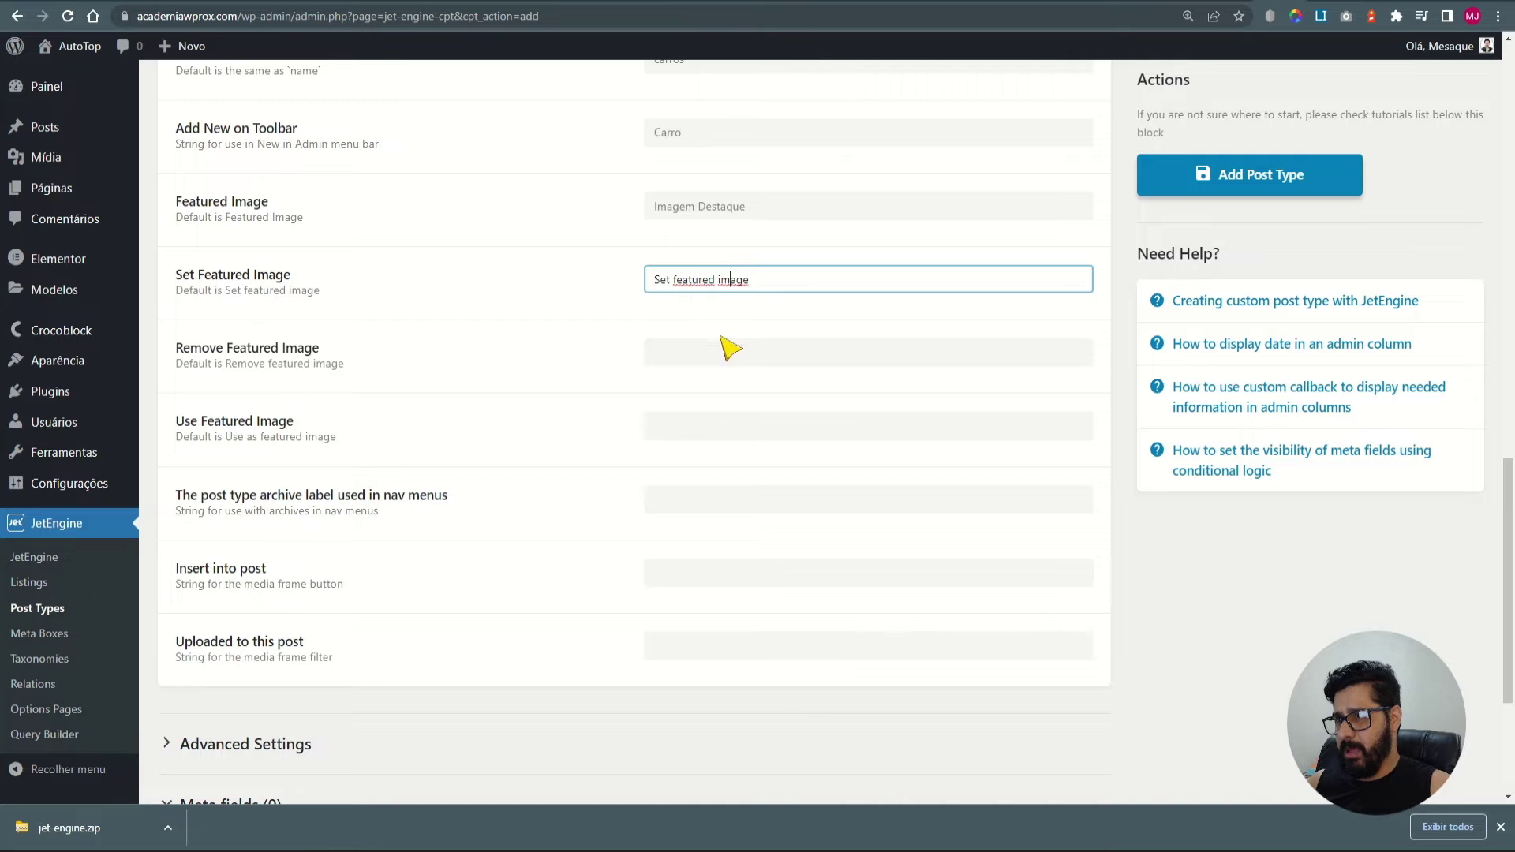
pyautogui.moveTo(175, 364)
pyautogui.mouseDown()
pyautogui.moveTo(188, 363)
pyautogui.moveTo(175, 347)
pyautogui.mouseUp()
# Expand the post type's advanced settings, review the Hierarchical option and remove Editor from the supported features.
pyautogui.scroll(-3, 480, 569)
pyautogui.click(193, 513)
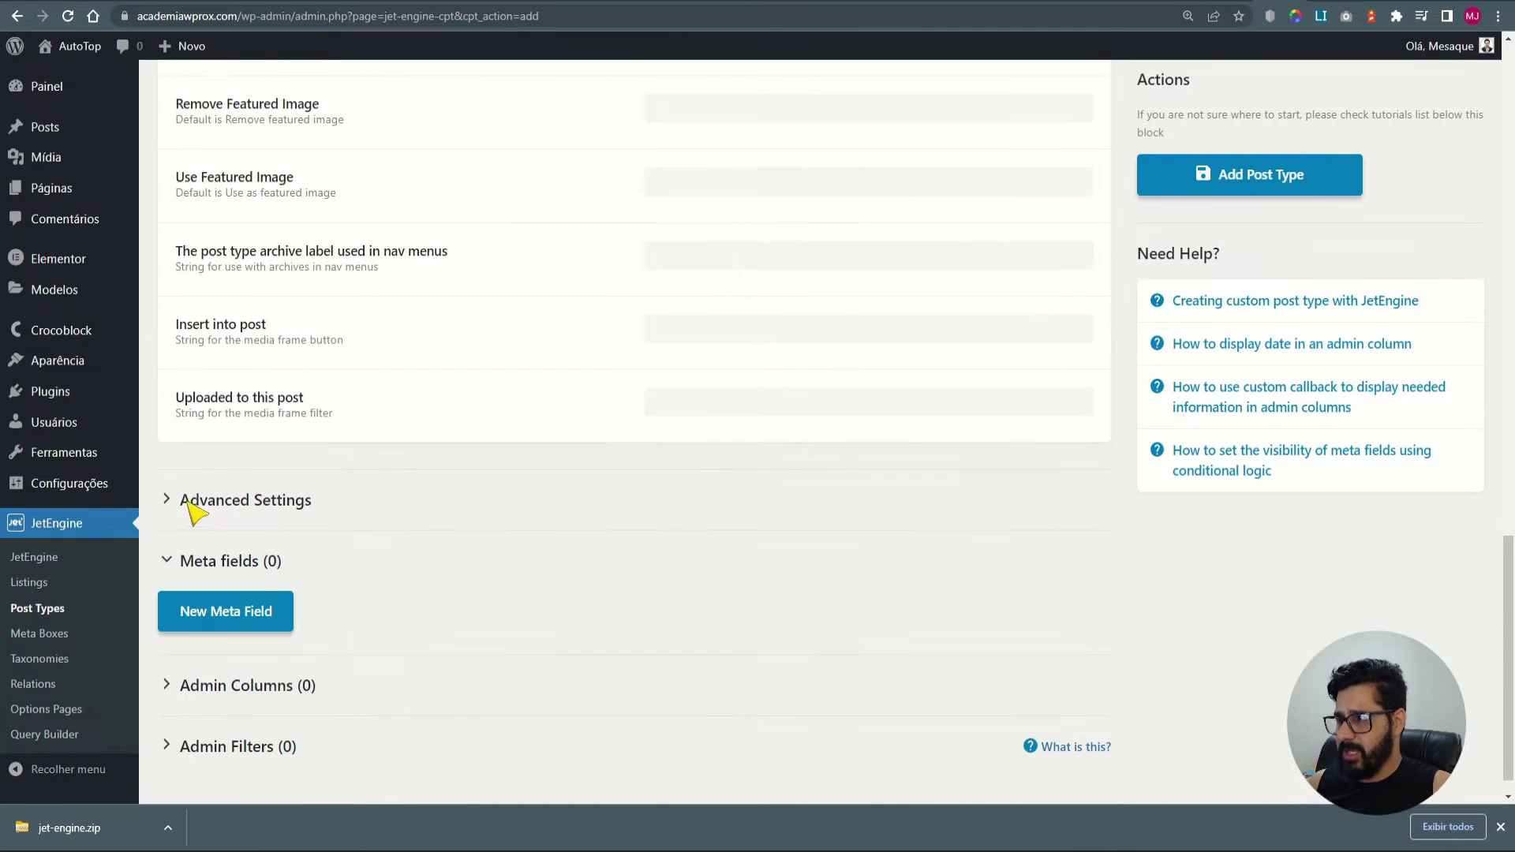
pyautogui.scroll(-12, 439, 498)
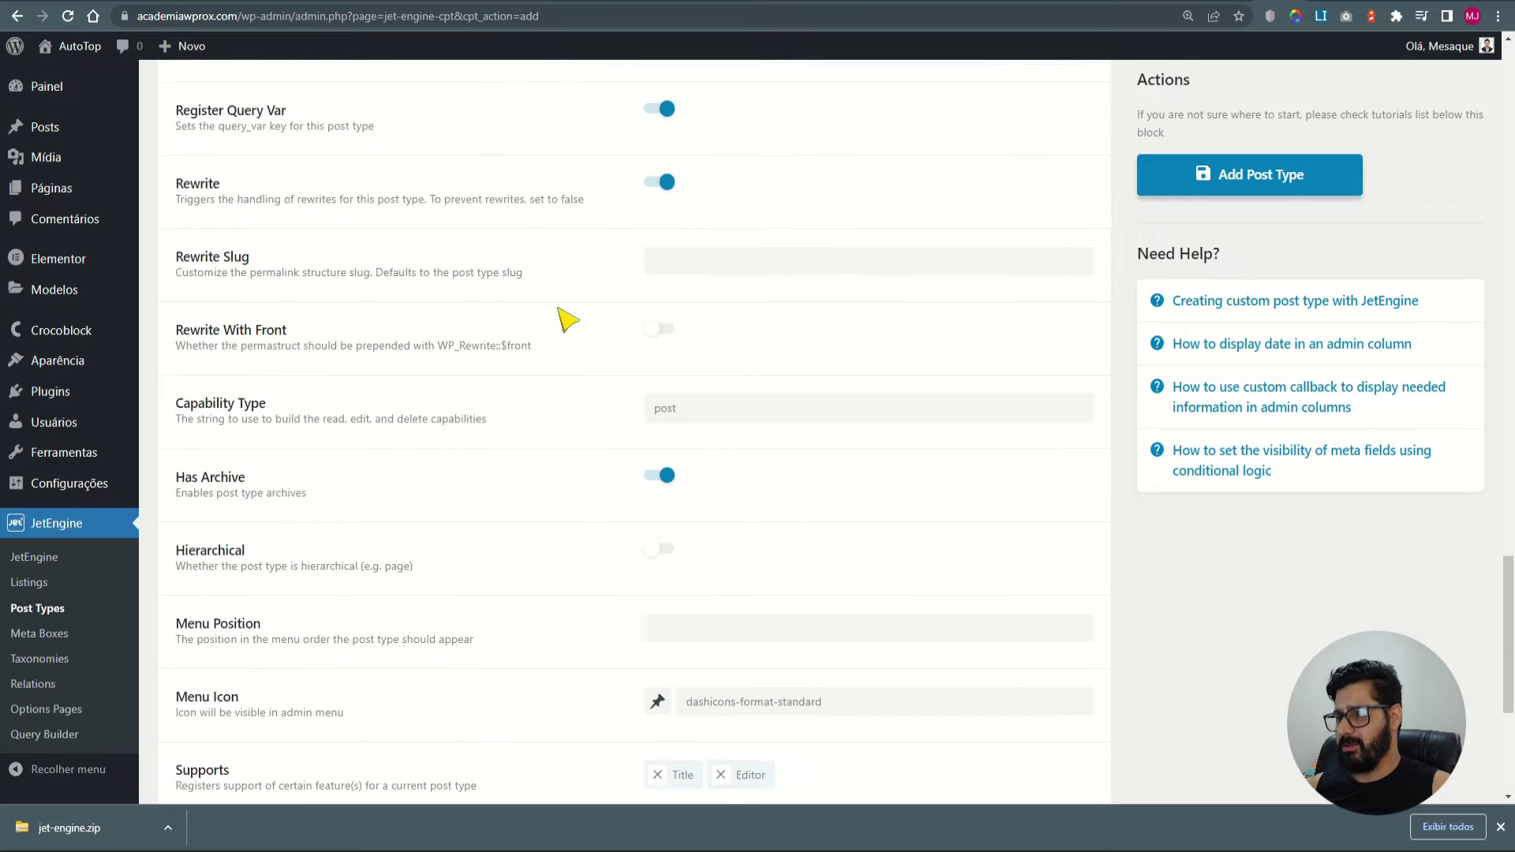
pyautogui.moveTo(185, 559); pyautogui.dragTo(246, 552)
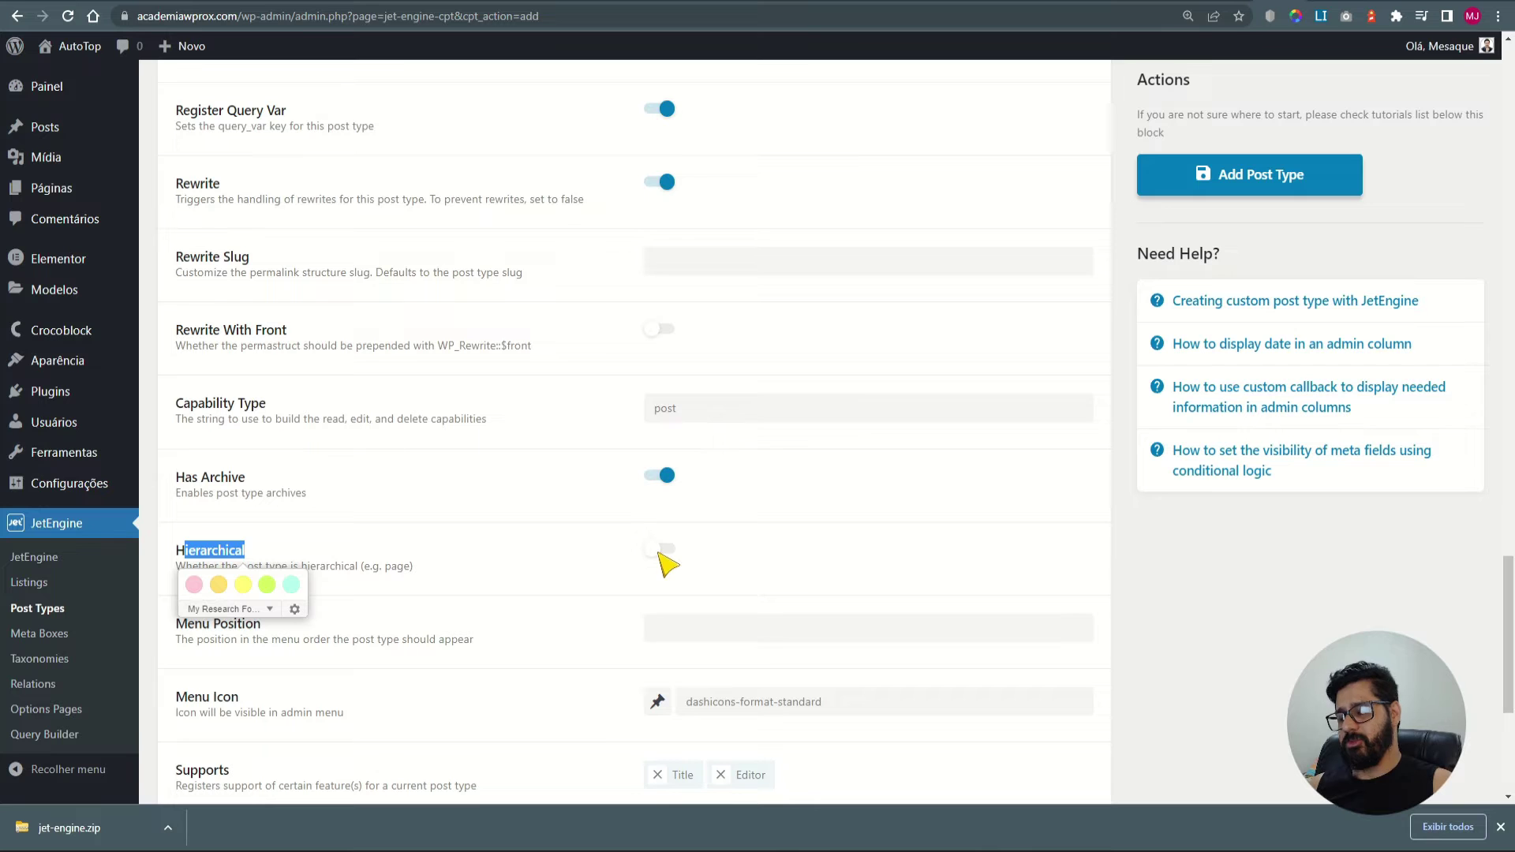
pyautogui.click(587, 567)
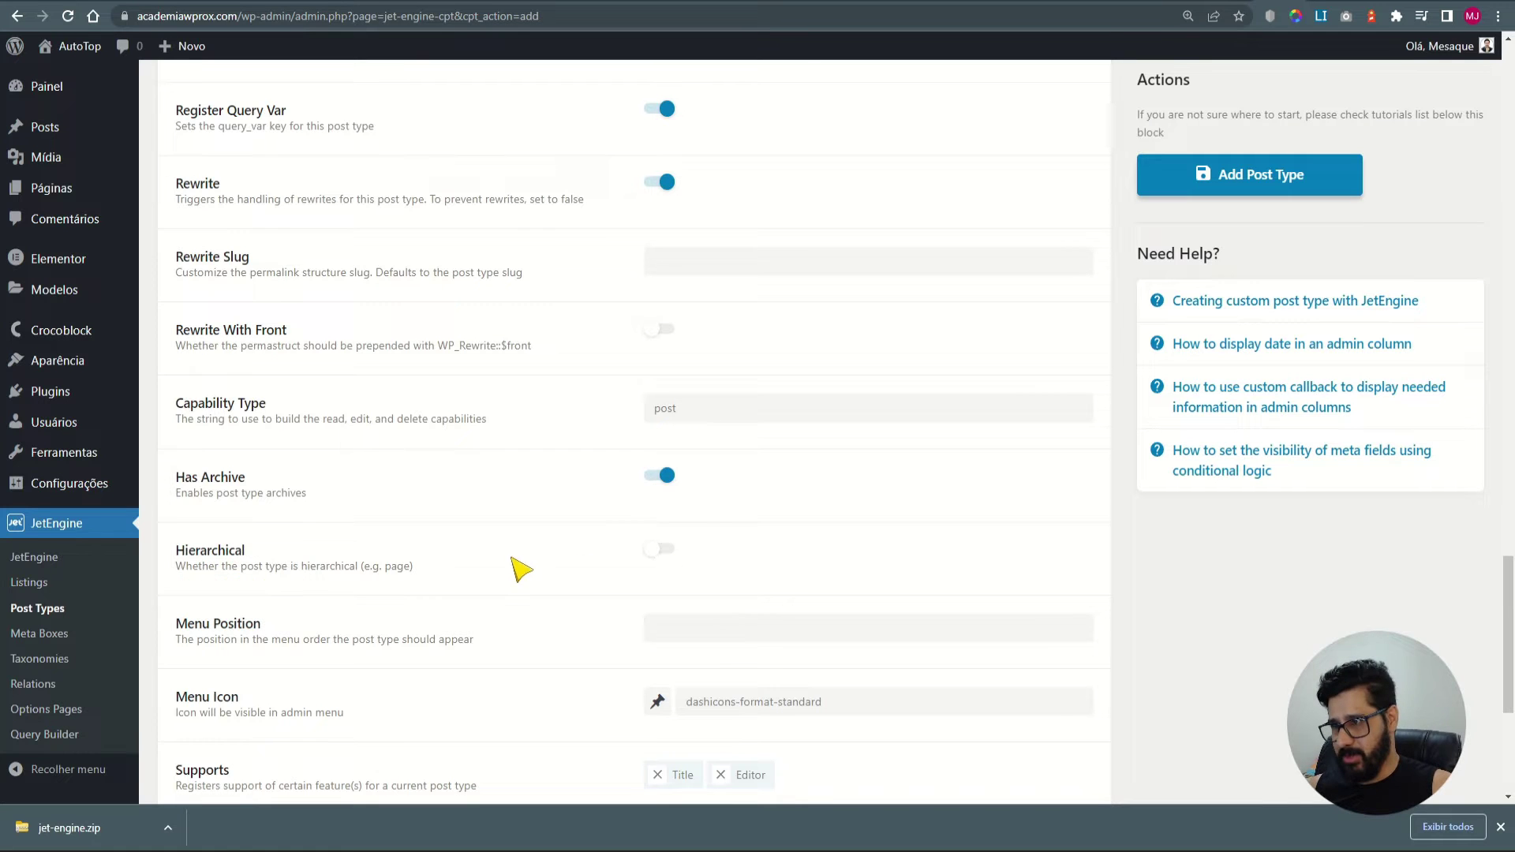
pyautogui.scroll(-2, 365, 521)
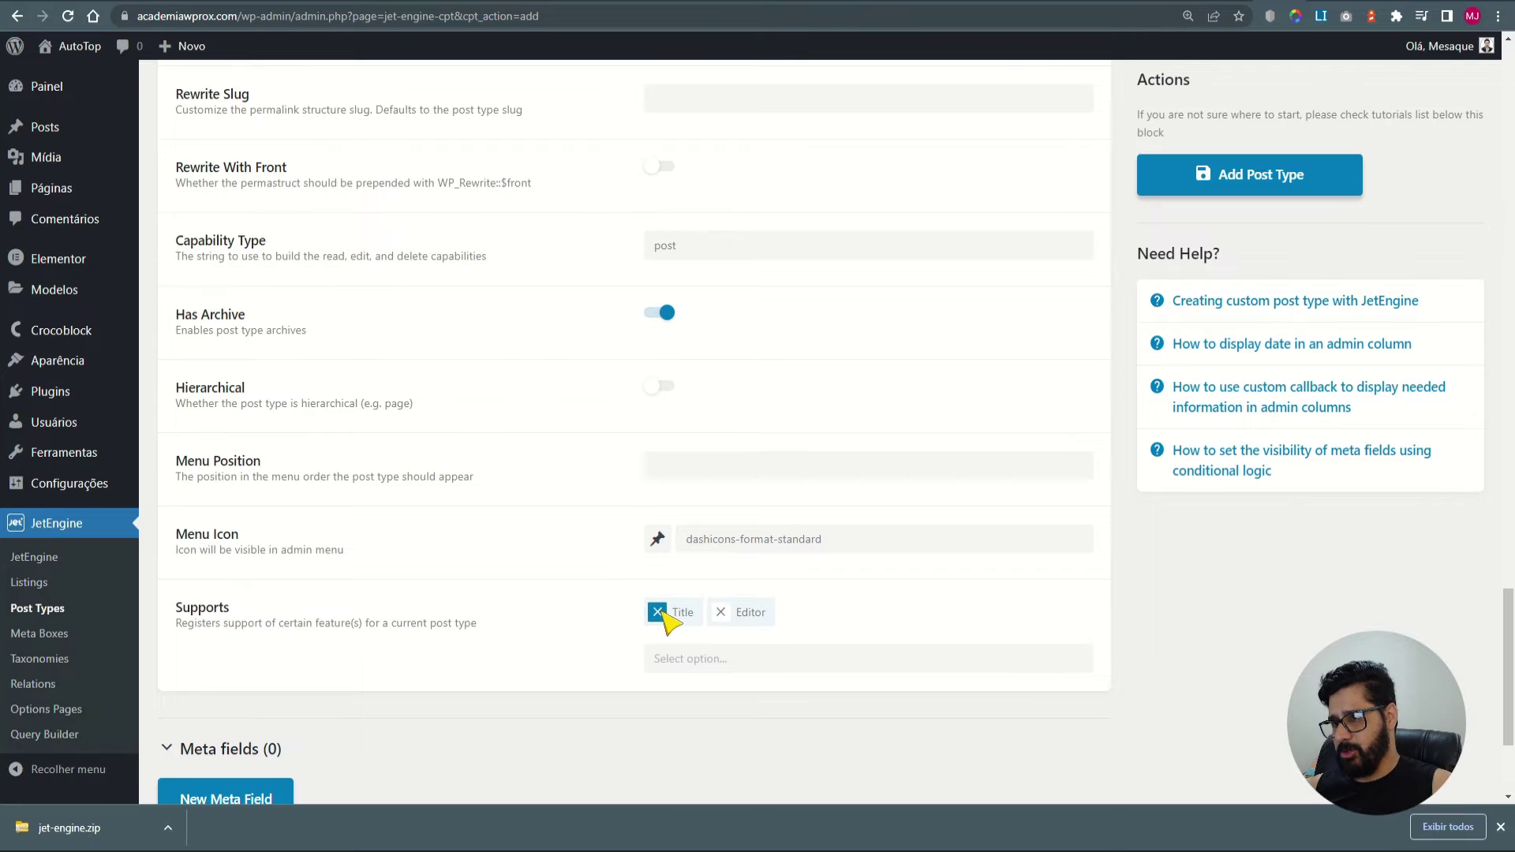
pyautogui.click(721, 613)
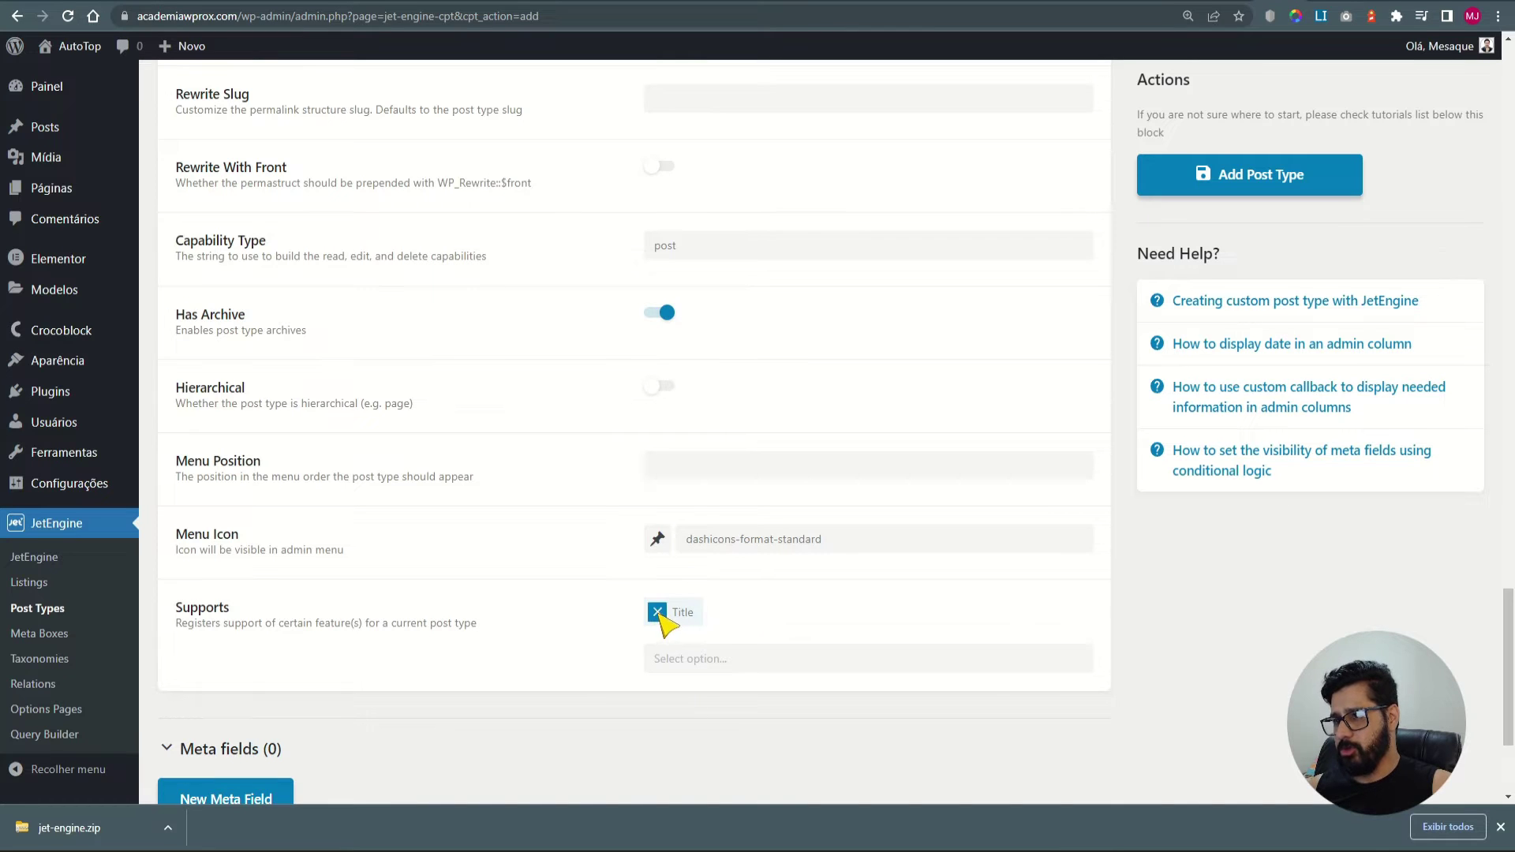
# Choose the check mark icon dashicons-yes as the post type's menu icon.
pyautogui.click(659, 542)
pyautogui.scroll(-2, 711, 655)
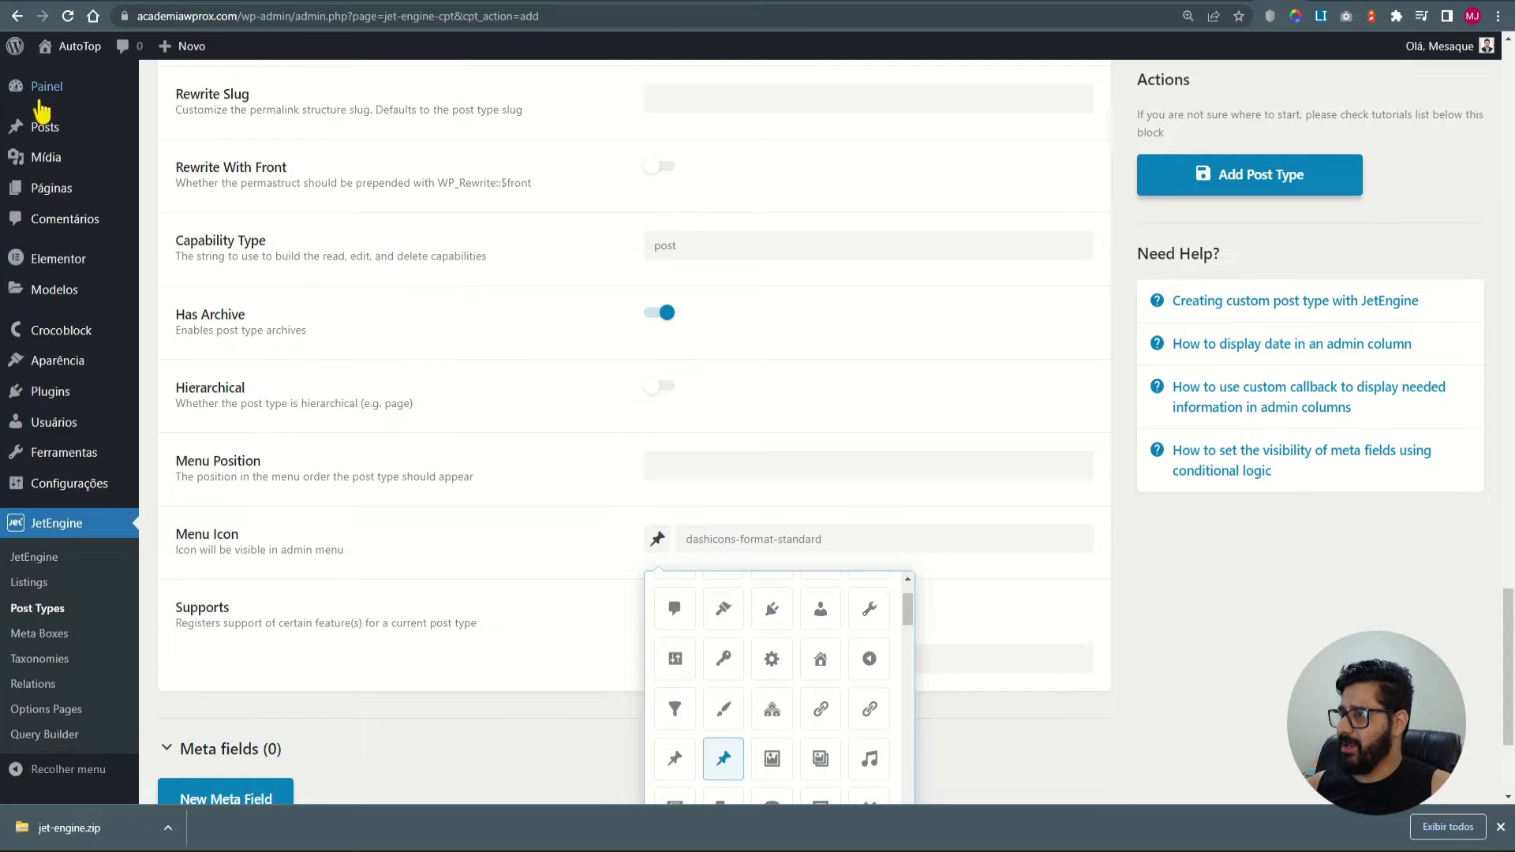
pyautogui.moveTo(33, 138)
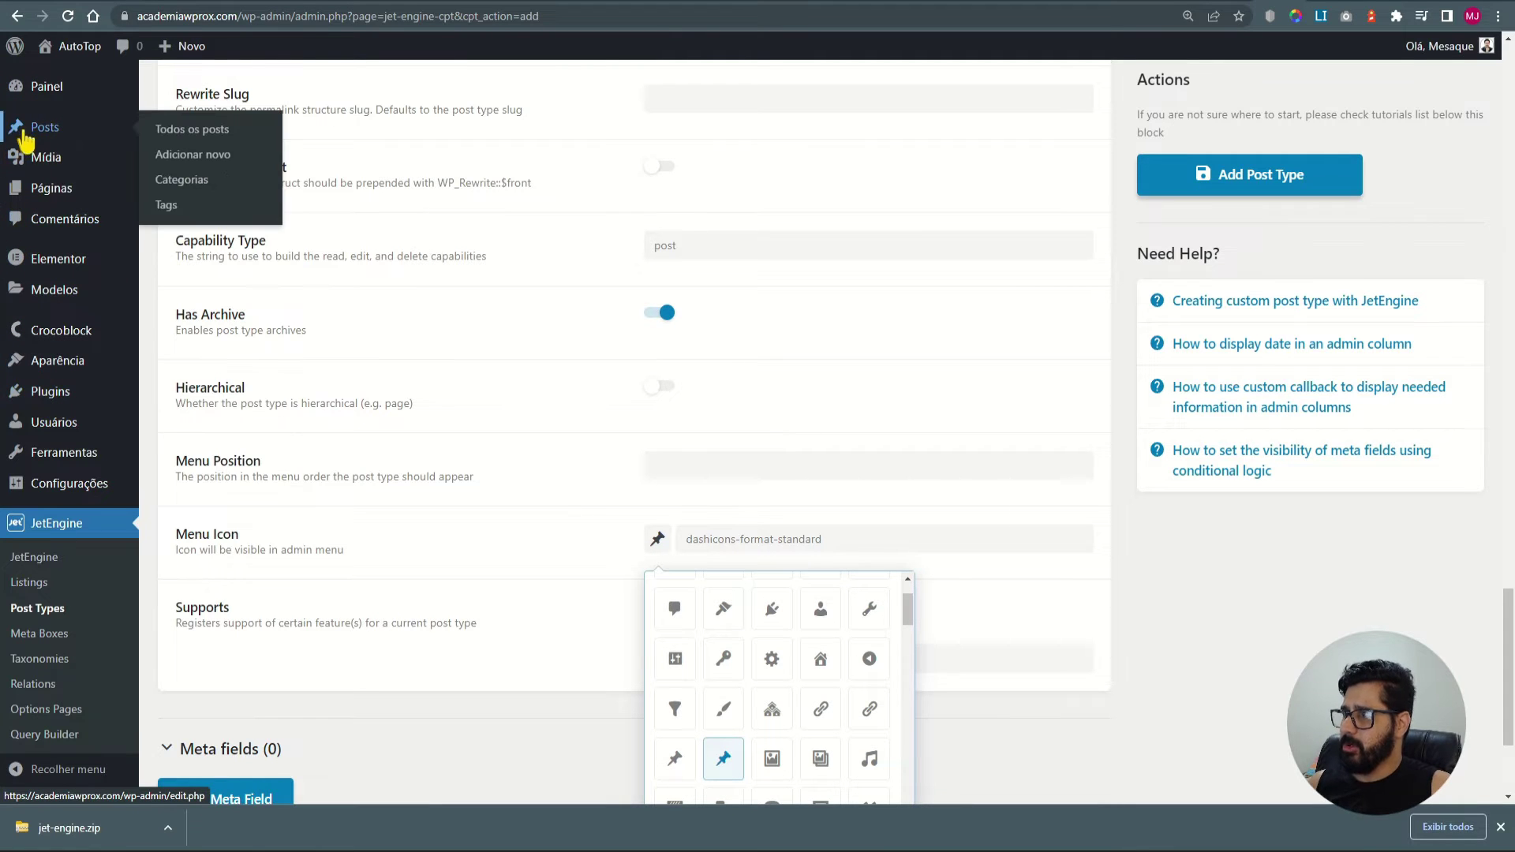
pyautogui.moveTo(14, 166)
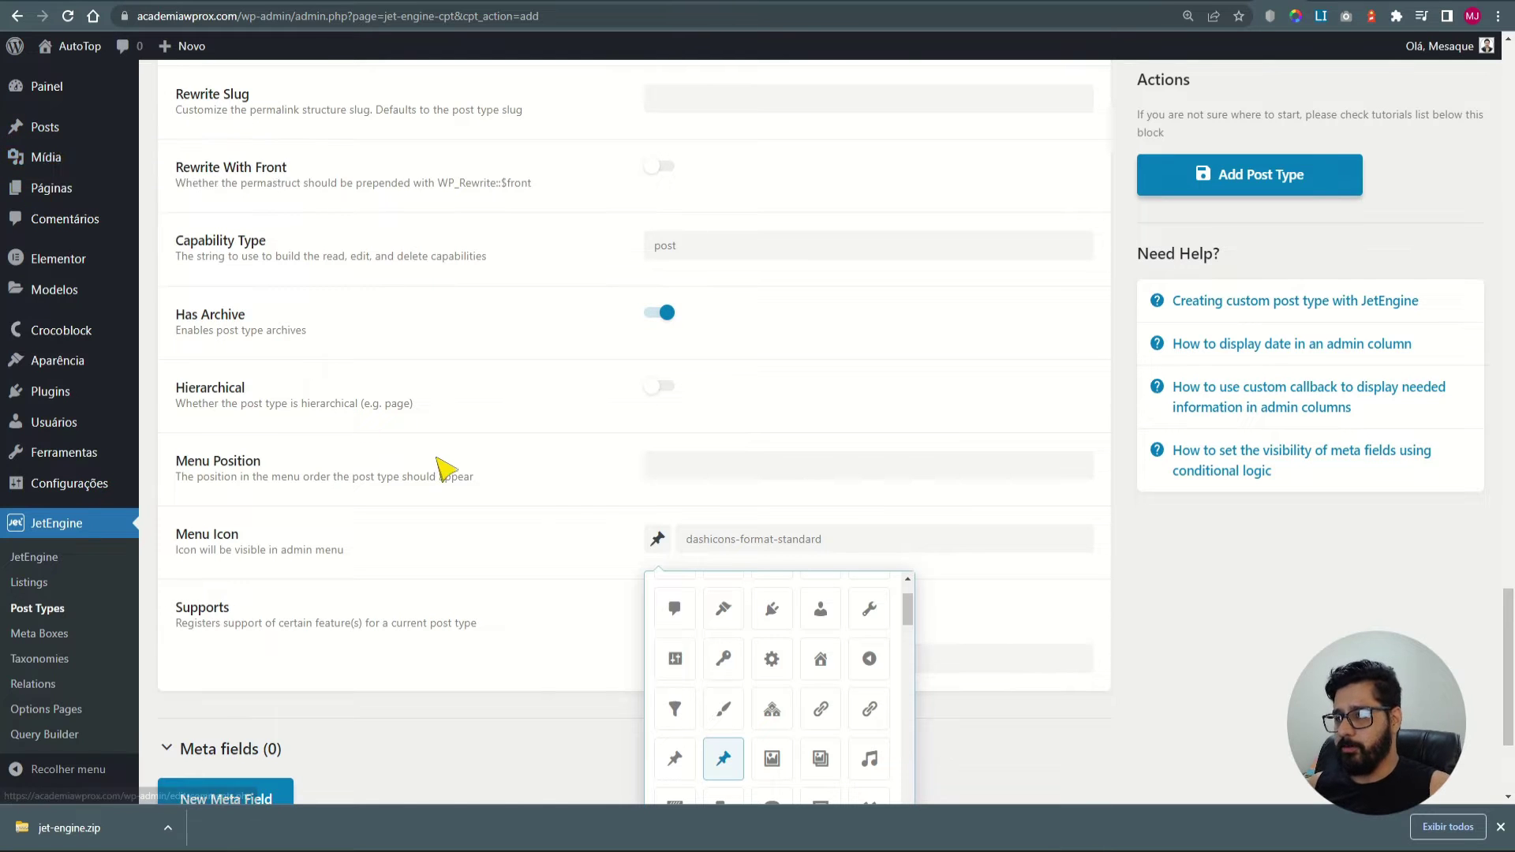
pyautogui.scroll(-5, 795, 695)
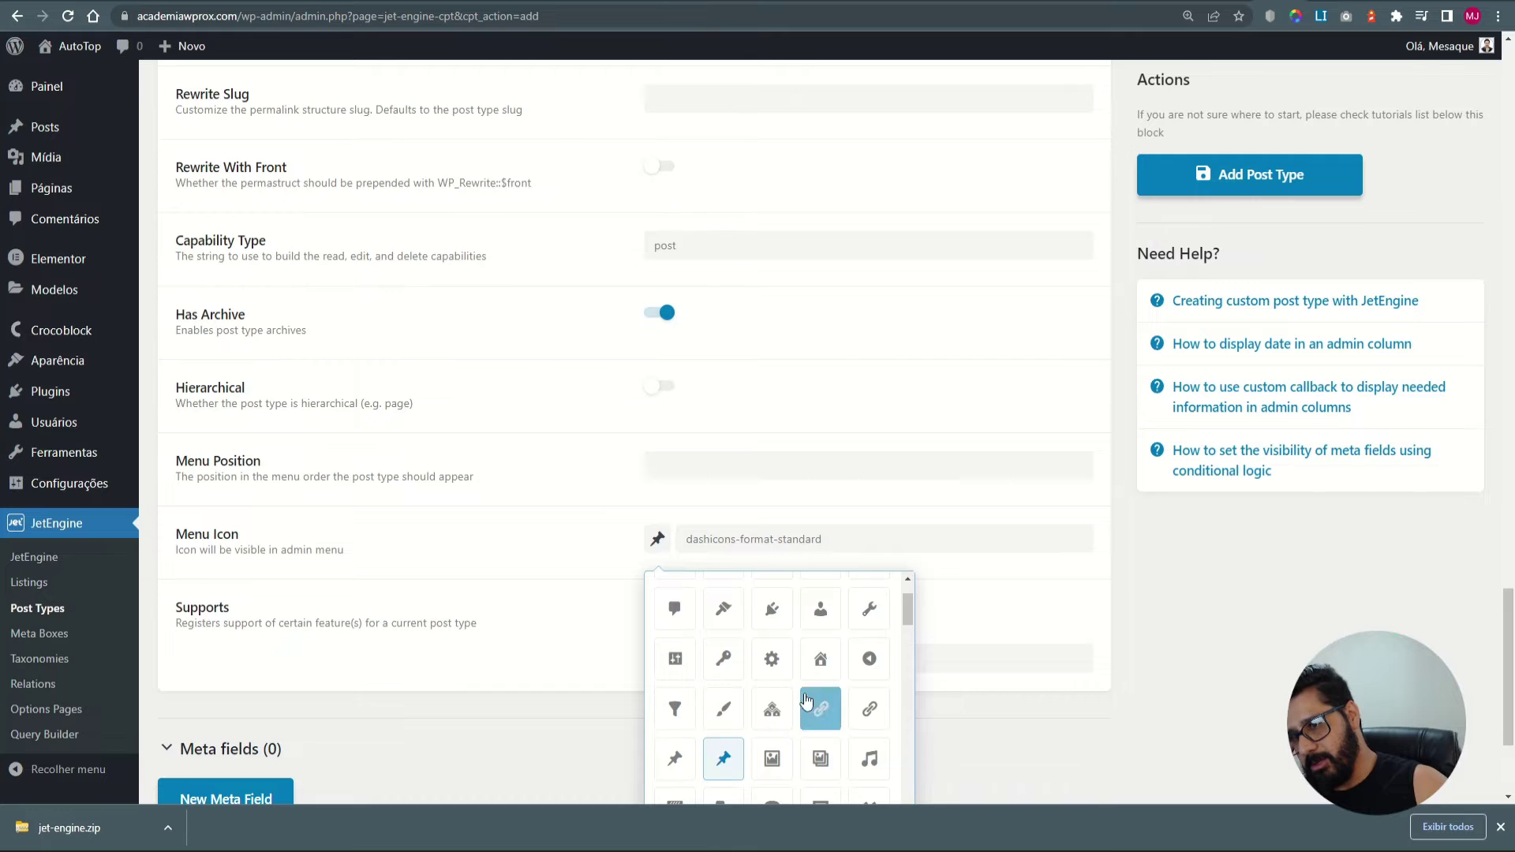
pyautogui.click(677, 562)
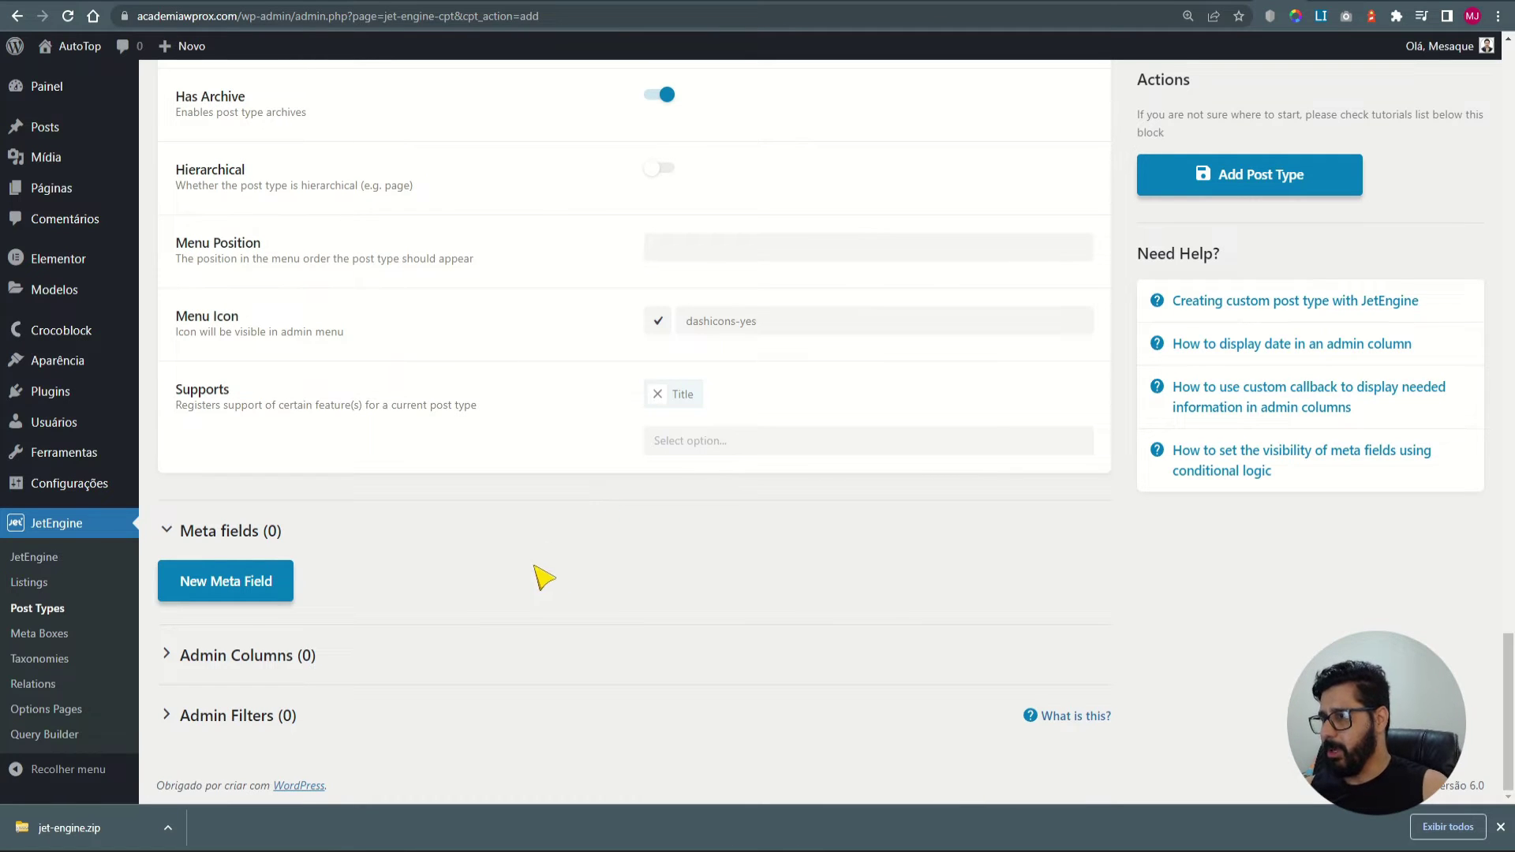
# Save the new carros post type and check its submenu entries in the WordPress admin menu.
pyautogui.click(1286, 175)
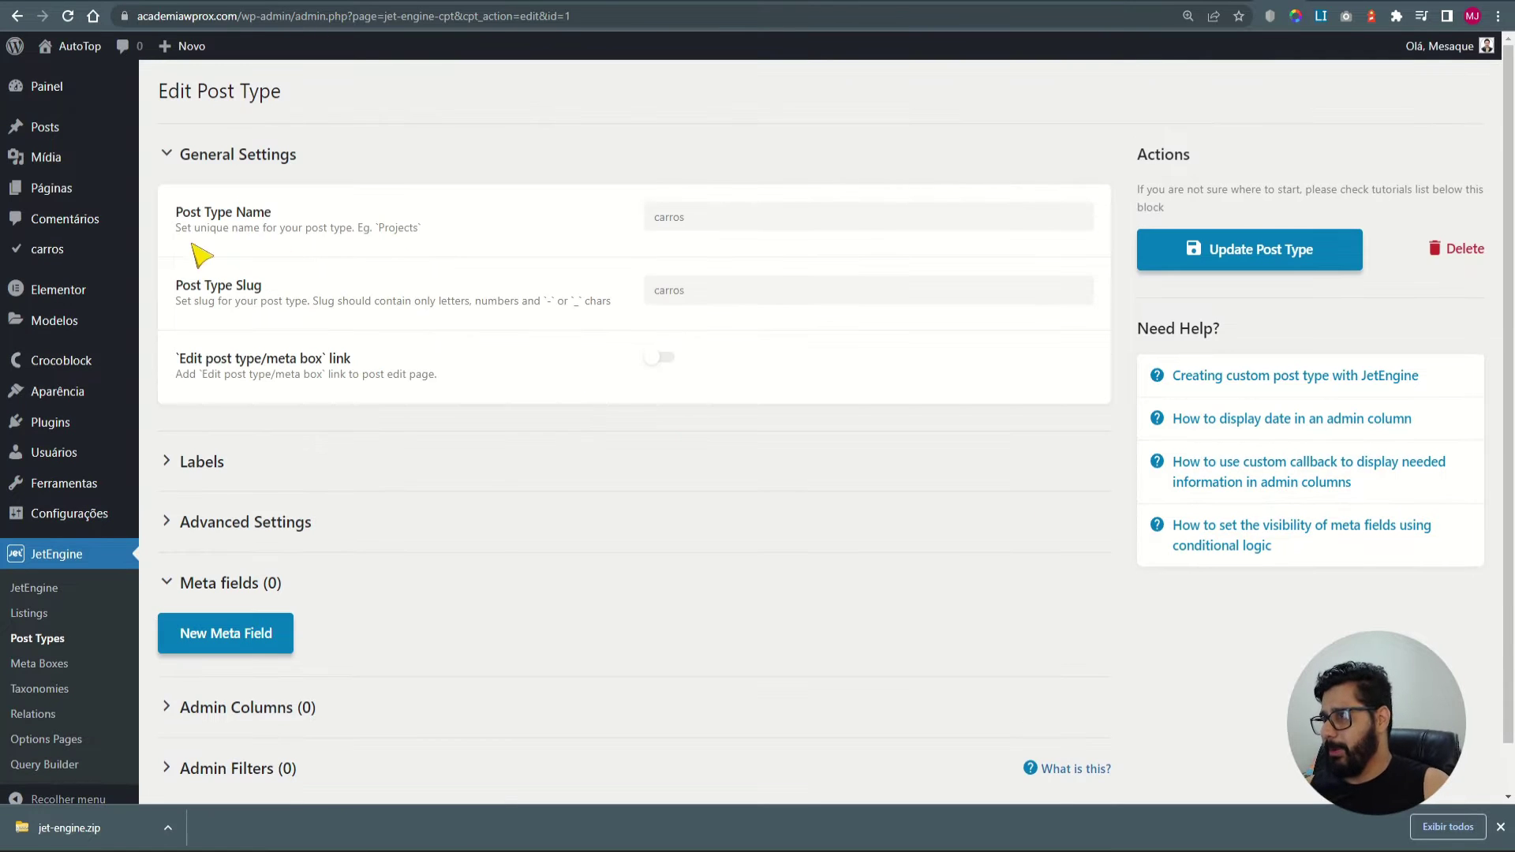
pyautogui.moveTo(40, 251)
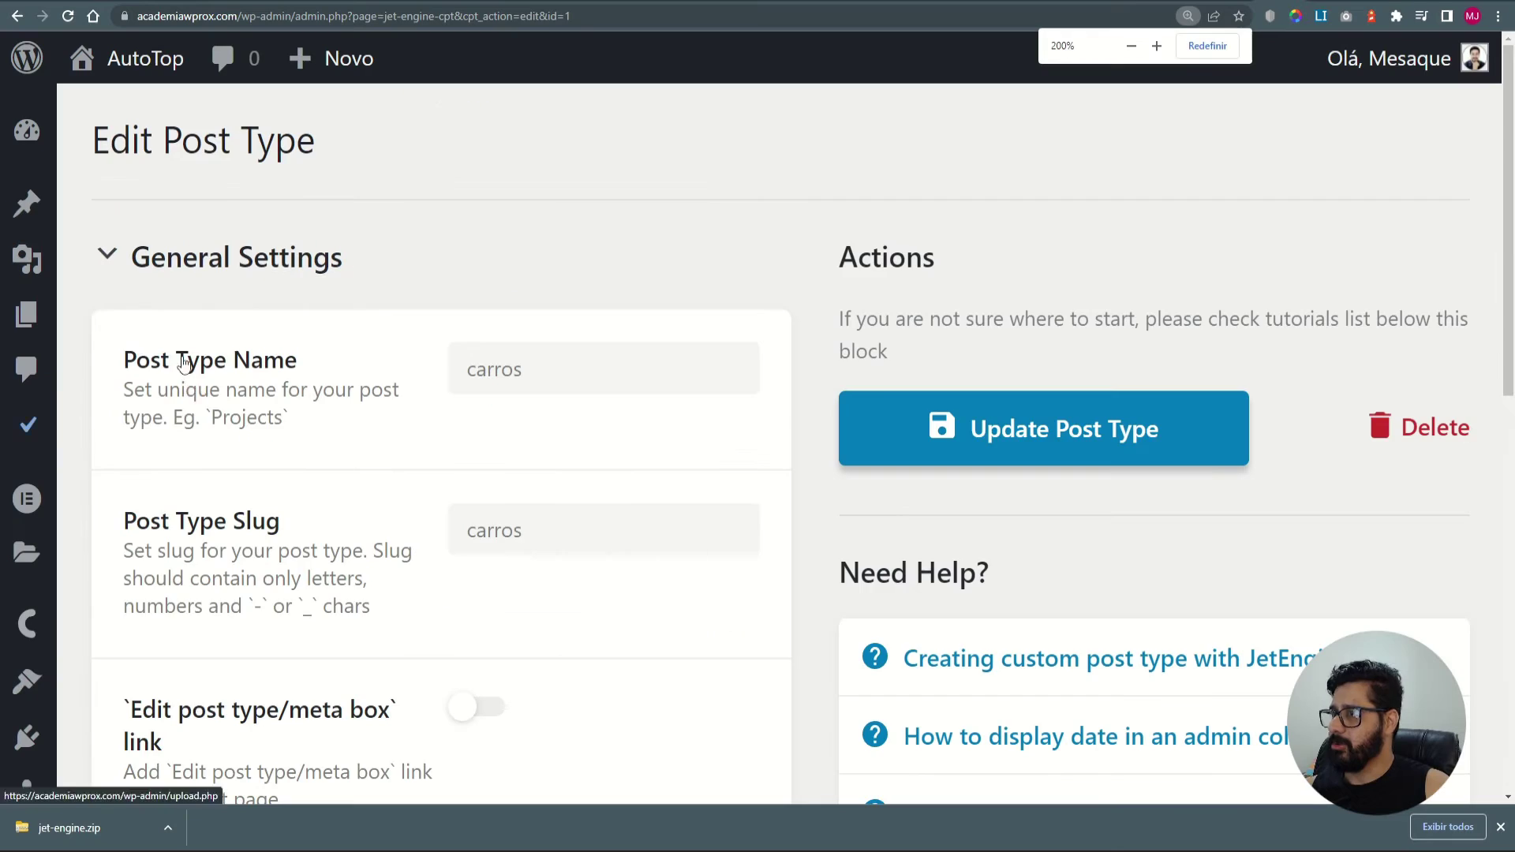
pyautogui.hotkey('ctrl', '-')
pyautogui.hotkey('ctrl', '-')
pyautogui.hotkey('ctrl', '-')
pyautogui.hotkey('ctrl', '-')
pyautogui.hotkey('ctrl', '+')
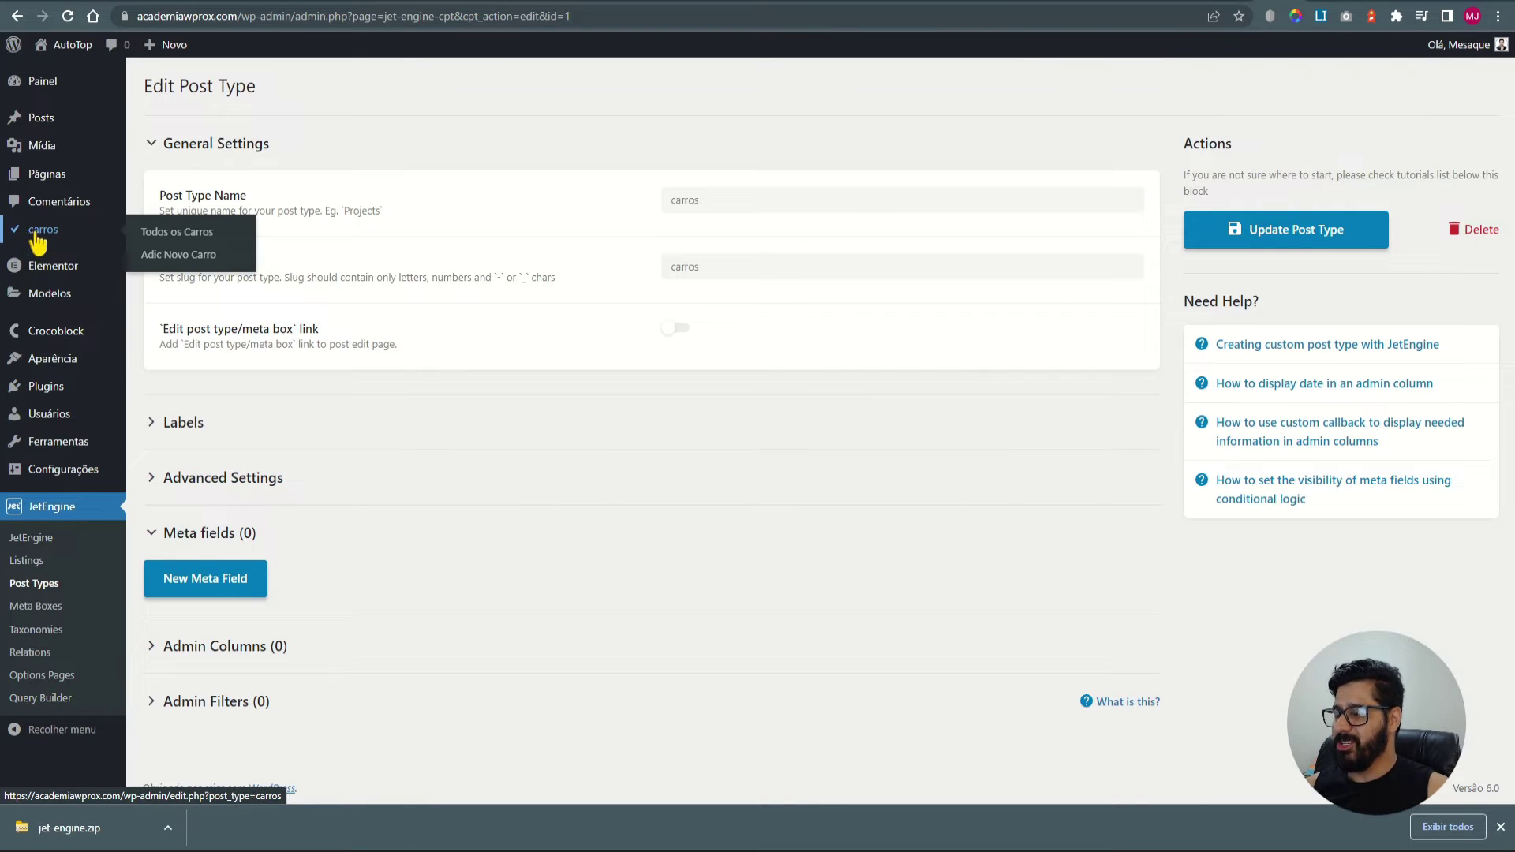
# Review the supported features in the carros post type's advanced settings, and open the form for a new car entry.
pyautogui.click(224, 477)
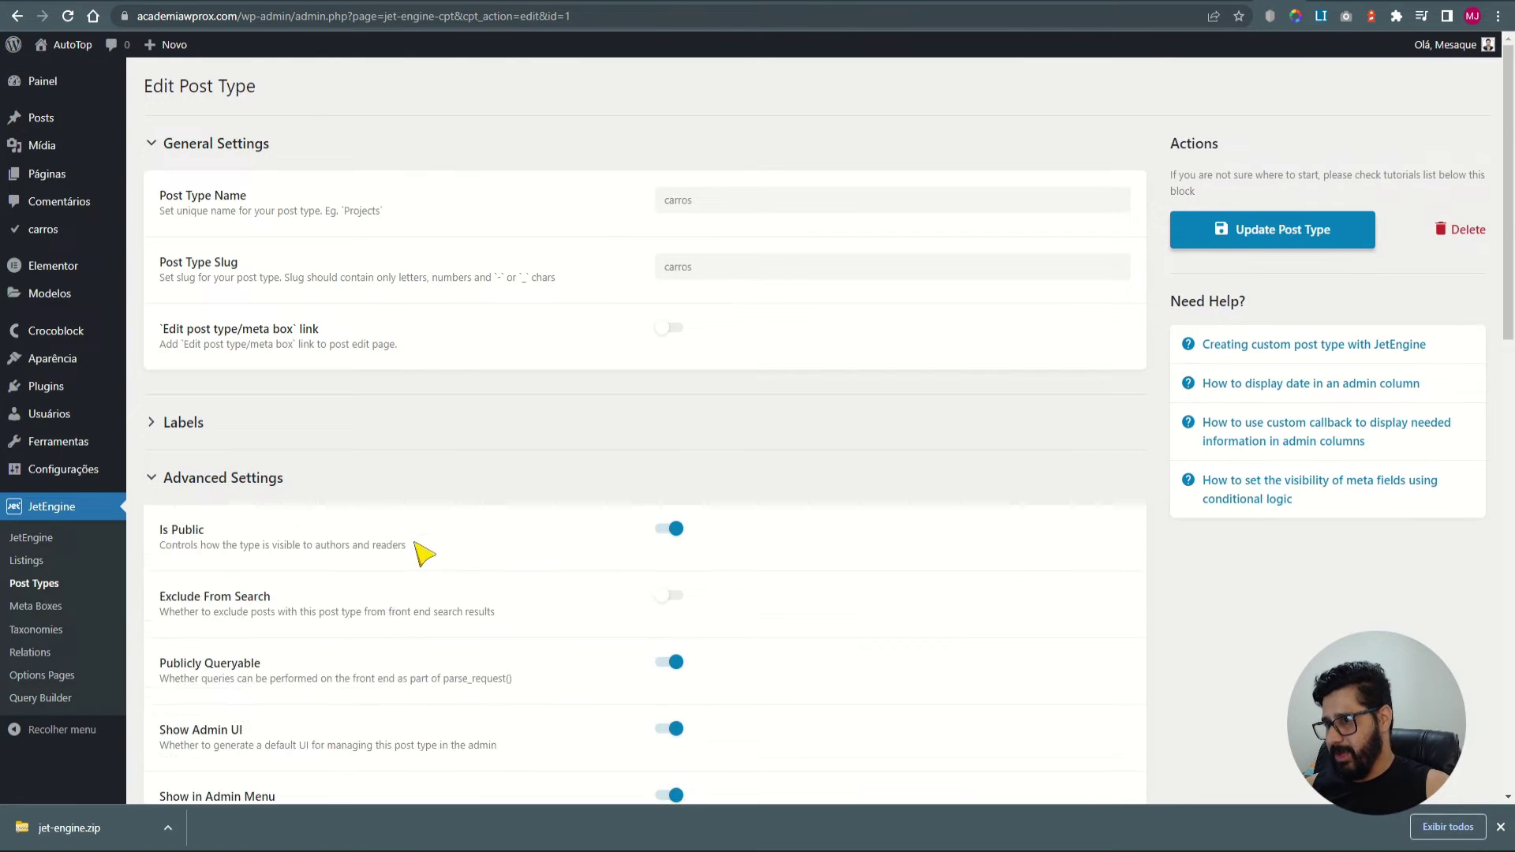
pyautogui.scroll(-12, 418, 549)
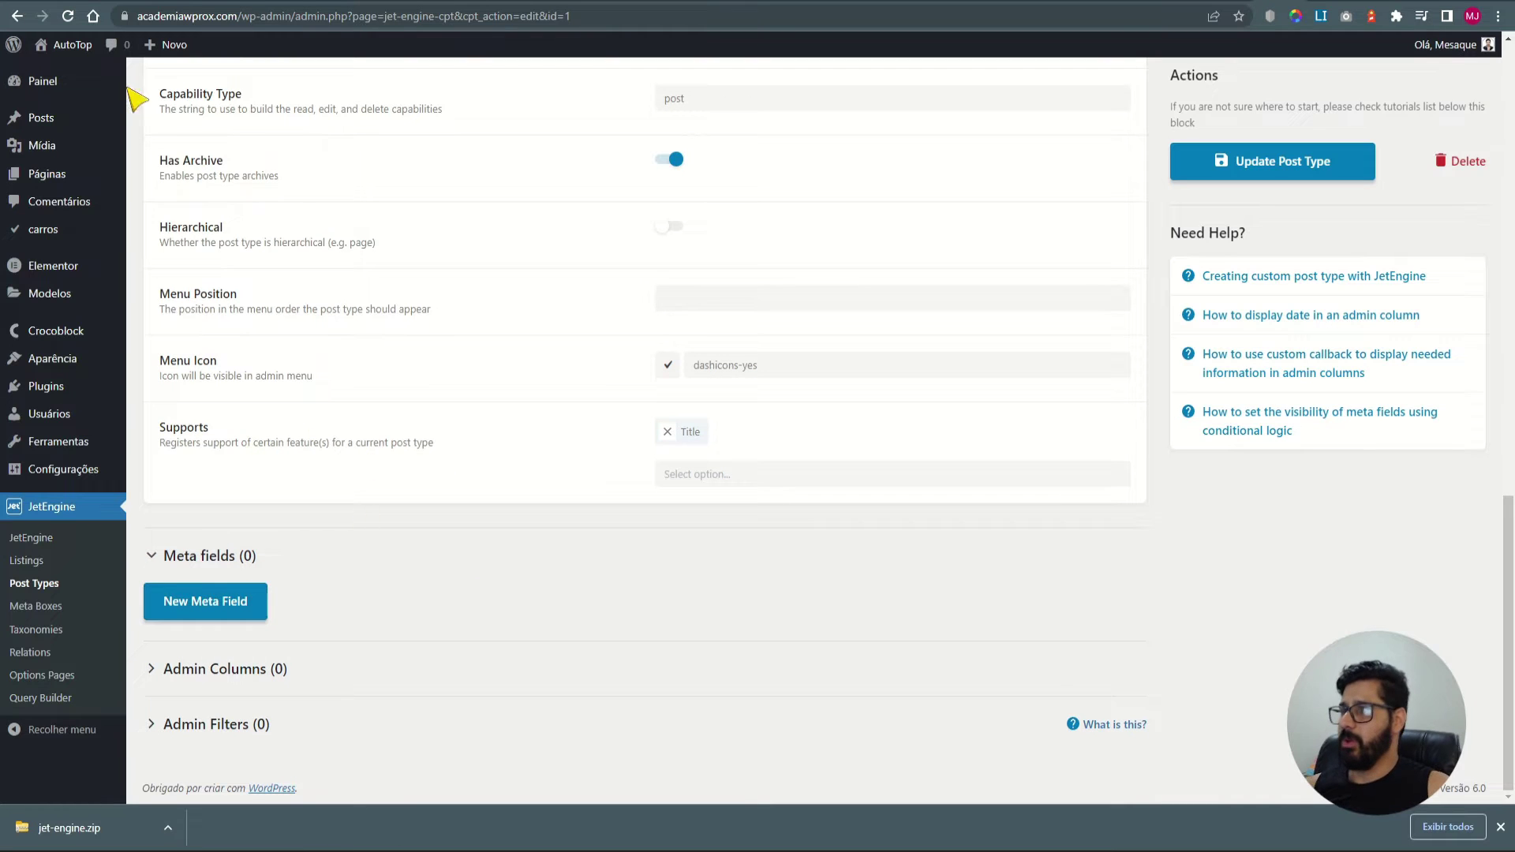
pyautogui.moveTo(58, 240)
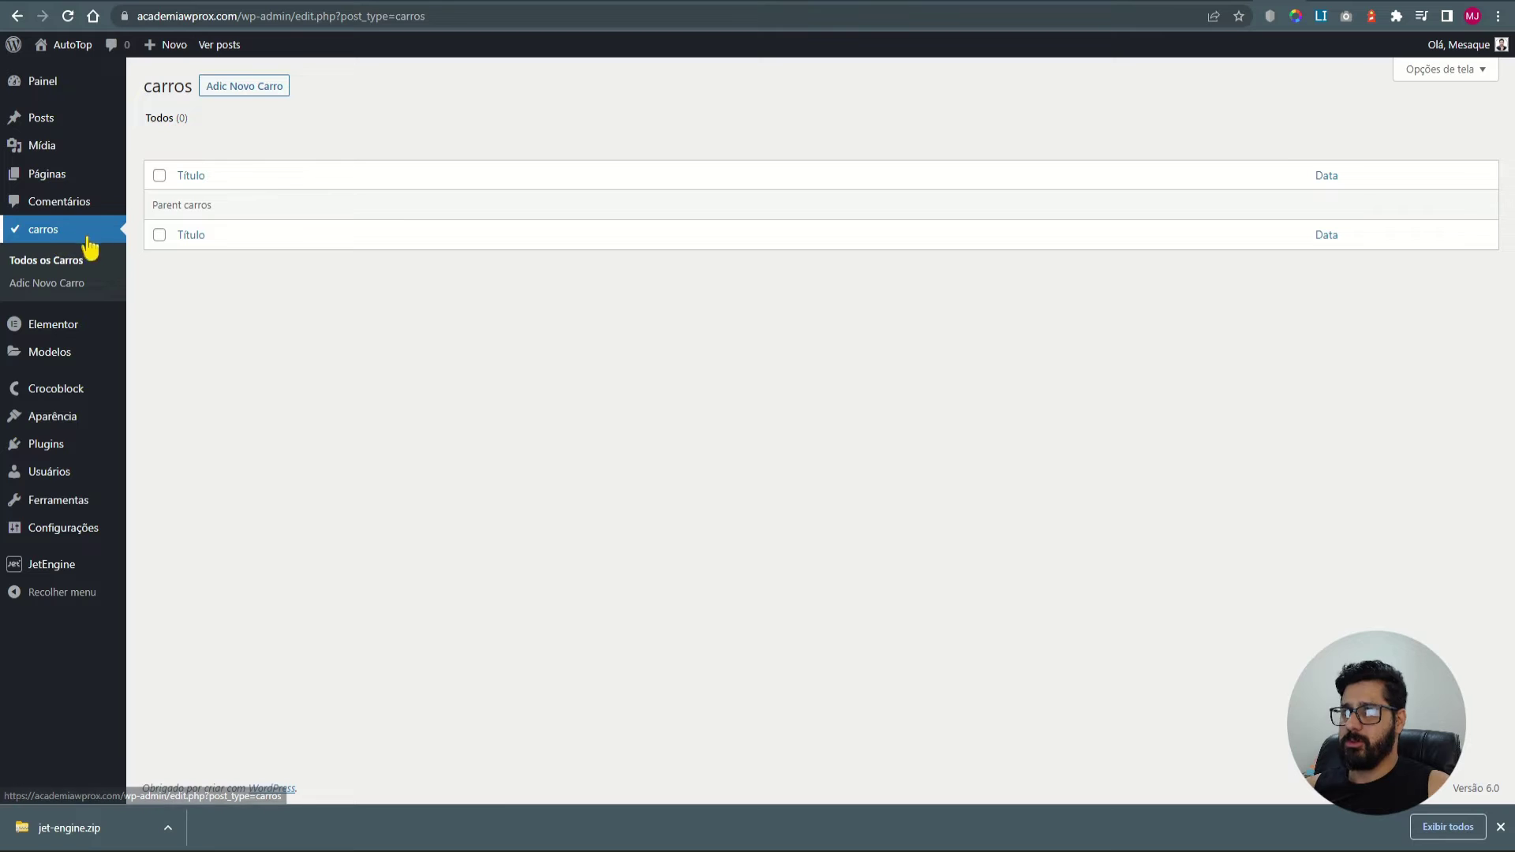
pyautogui.click(234, 90)
# Try the title "asdfsadf" on the new car entry, clear it and move the draft to the trash.
pyautogui.write('asdfsadf')
pyautogui.click(483, 442)
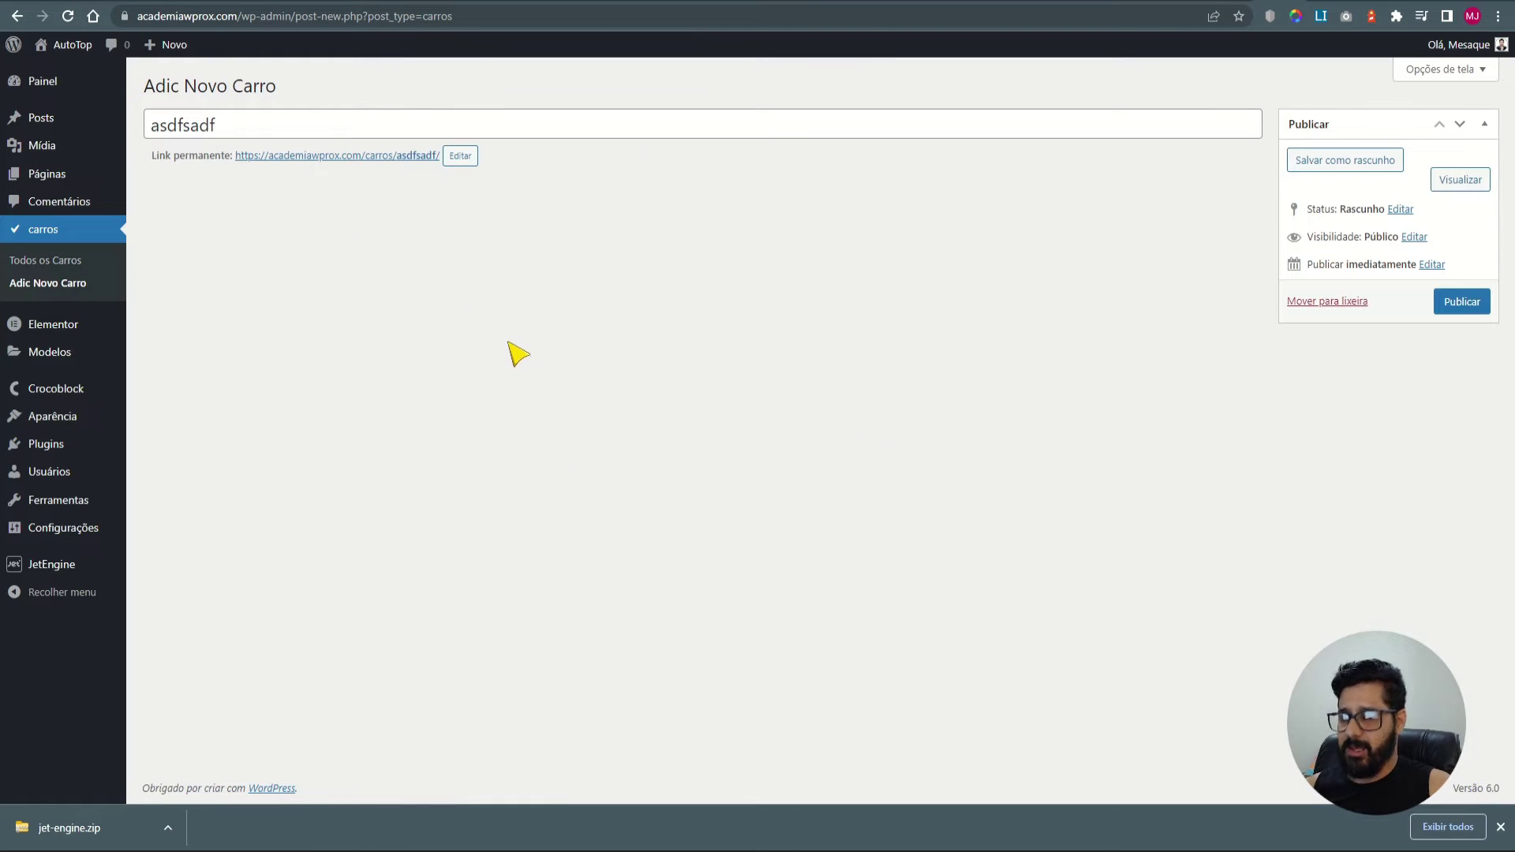
pyautogui.moveTo(272, 120); pyautogui.dragTo(136, 142)
pyautogui.press('BackSpace')
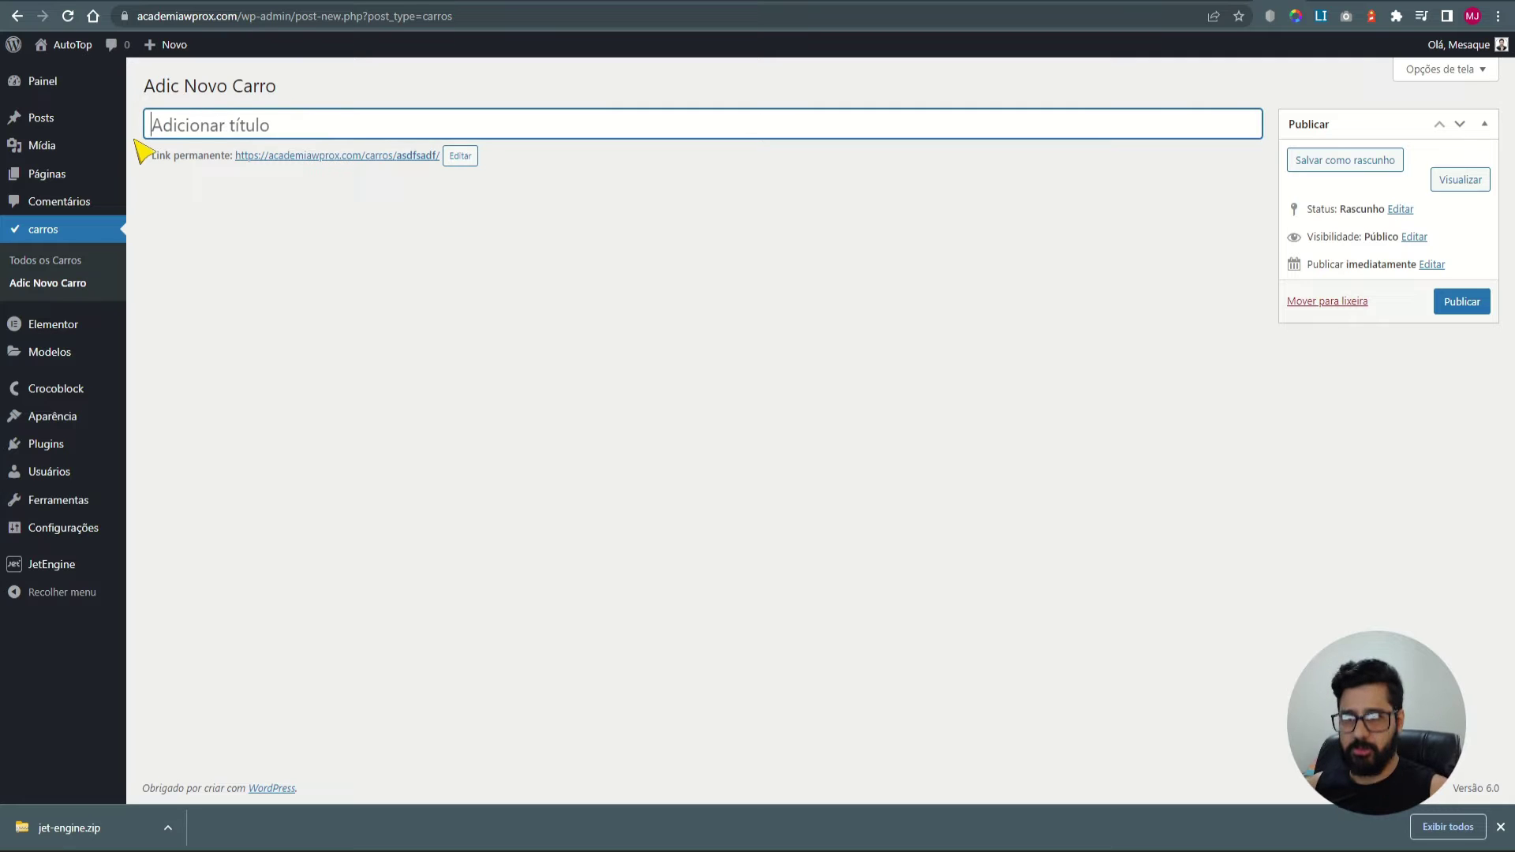
pyautogui.click(1334, 302)
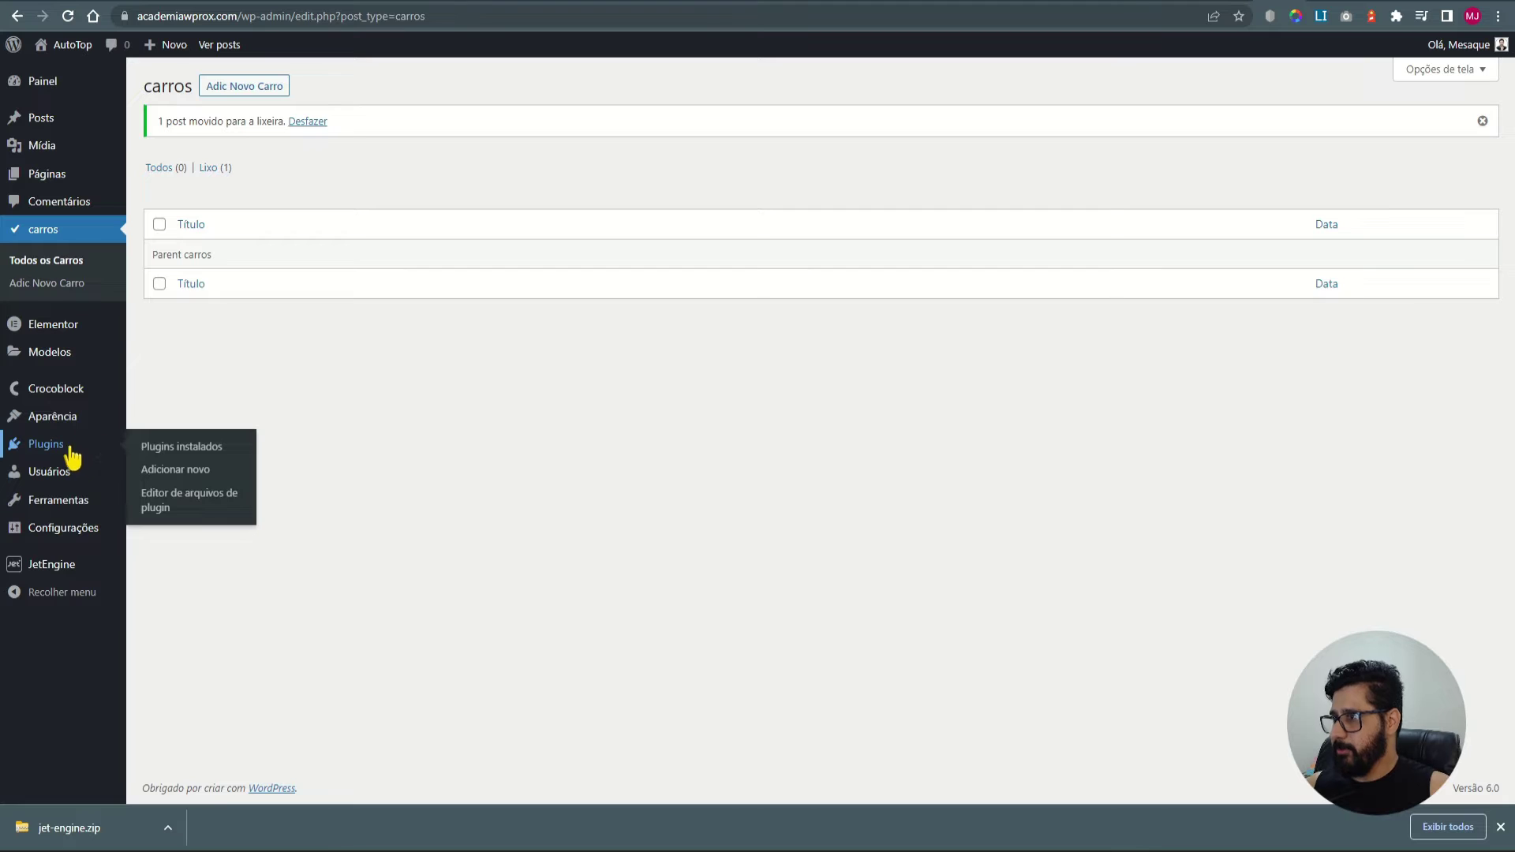
# Reopen the carros post type for editing in JetEngine and add a new meta field.
pyautogui.moveTo(75, 567)
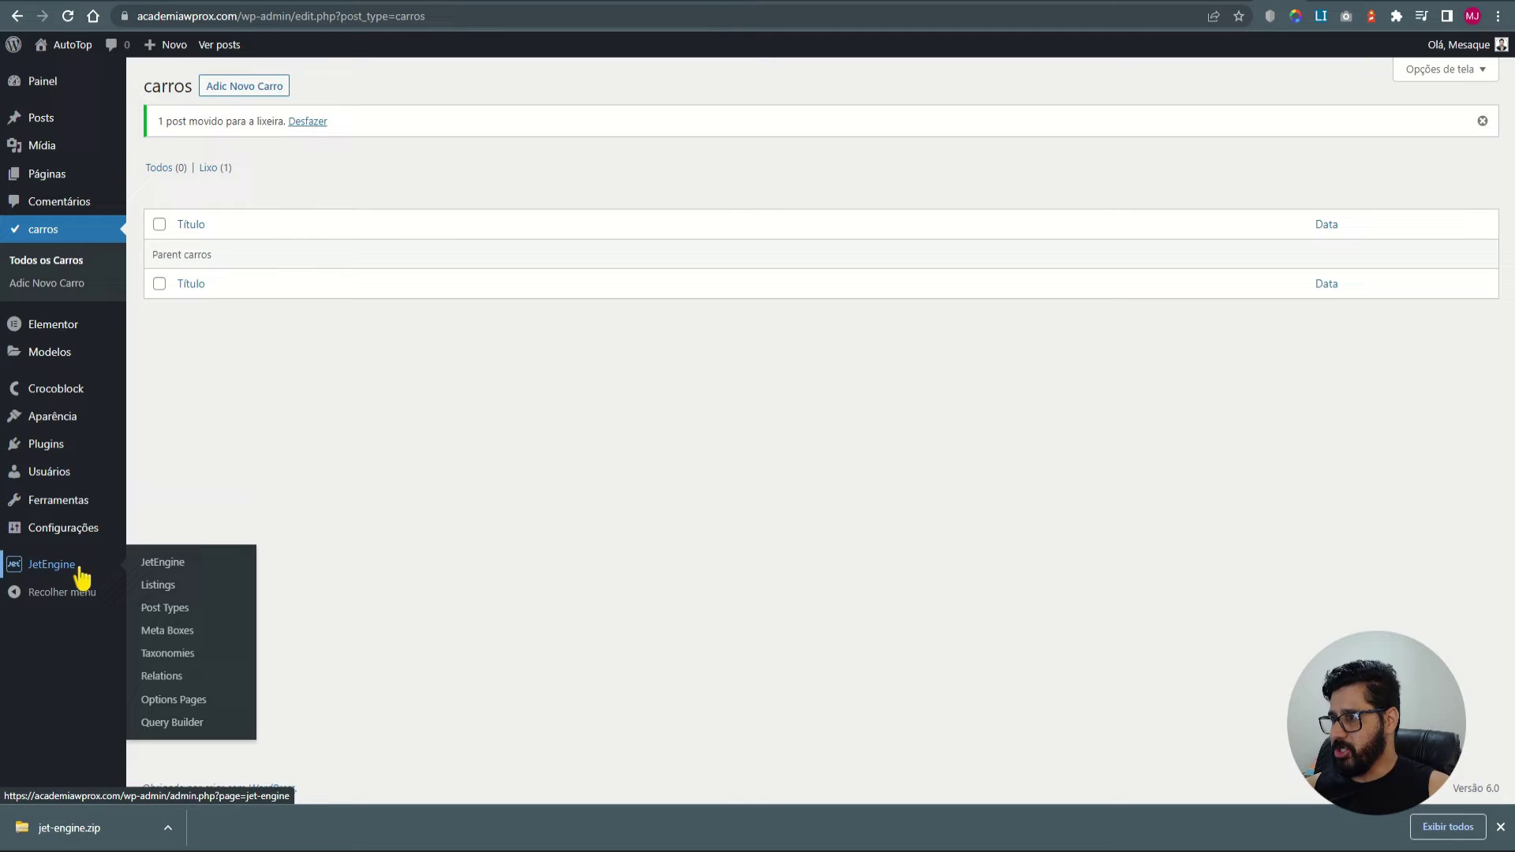
pyautogui.click(176, 622)
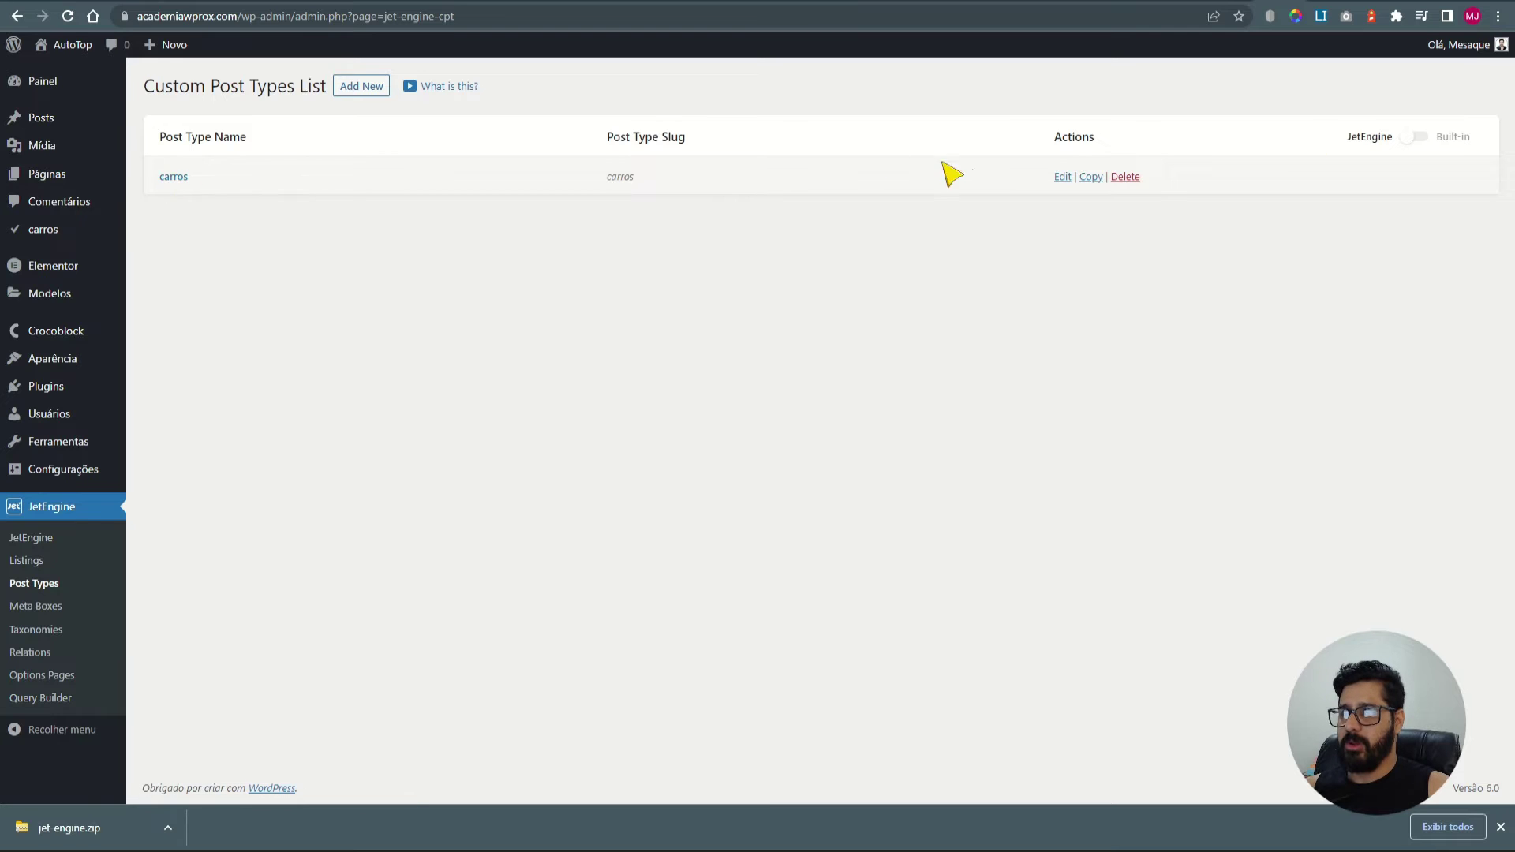
pyautogui.click(1062, 177)
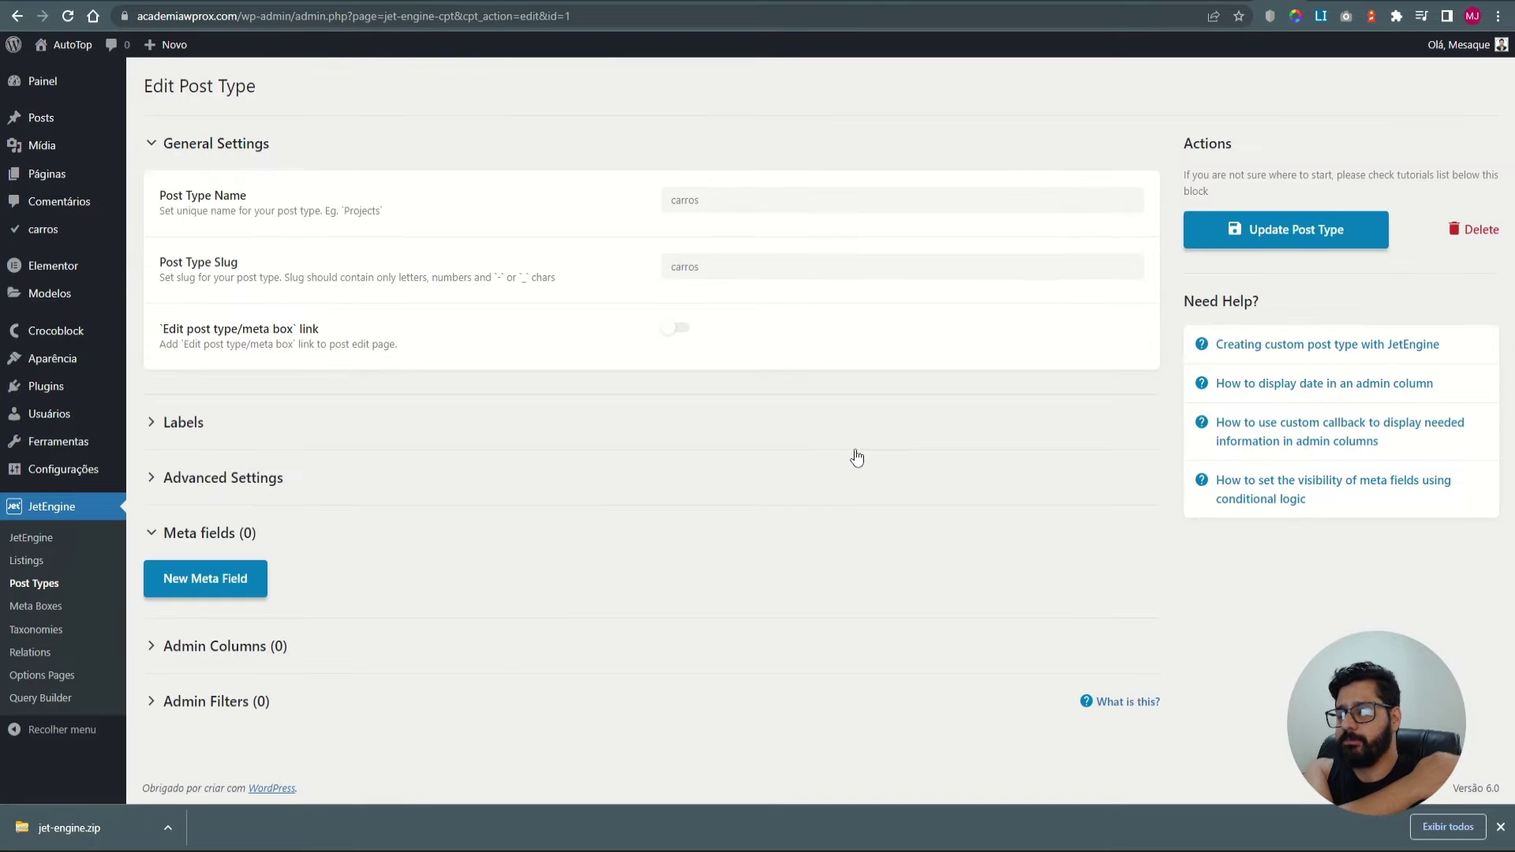
pyautogui.click(214, 579)
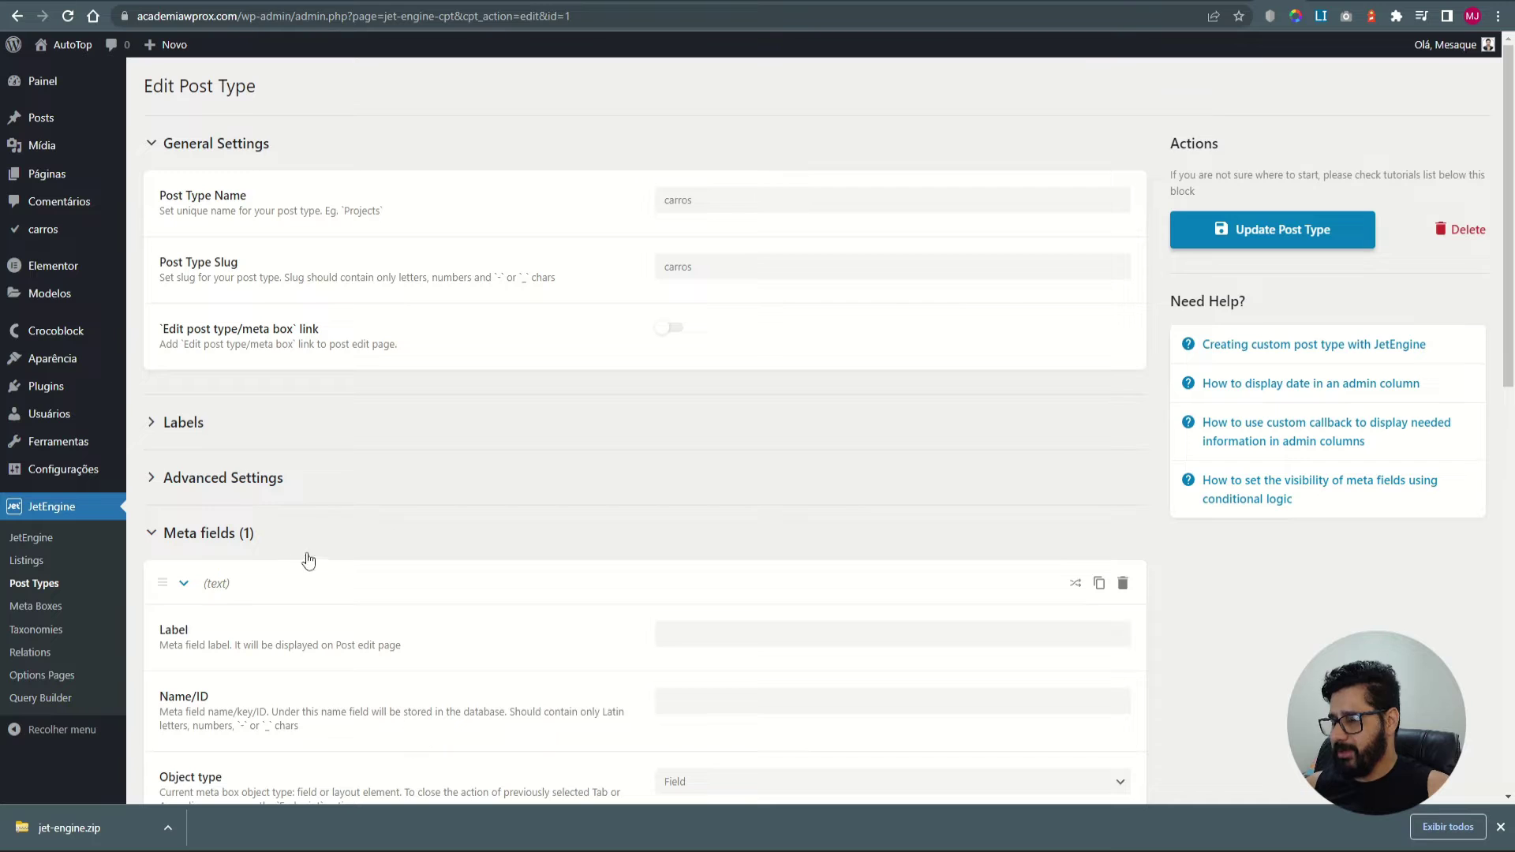
# Using the demo car page's title as reference, label the meta field "nome do carro" with the ID nome-do-carro.
pyautogui.click(1236, 4)
pyautogui.moveTo(779, 146); pyautogui.dragTo(591, 150)
pyautogui.click(1199, 6)
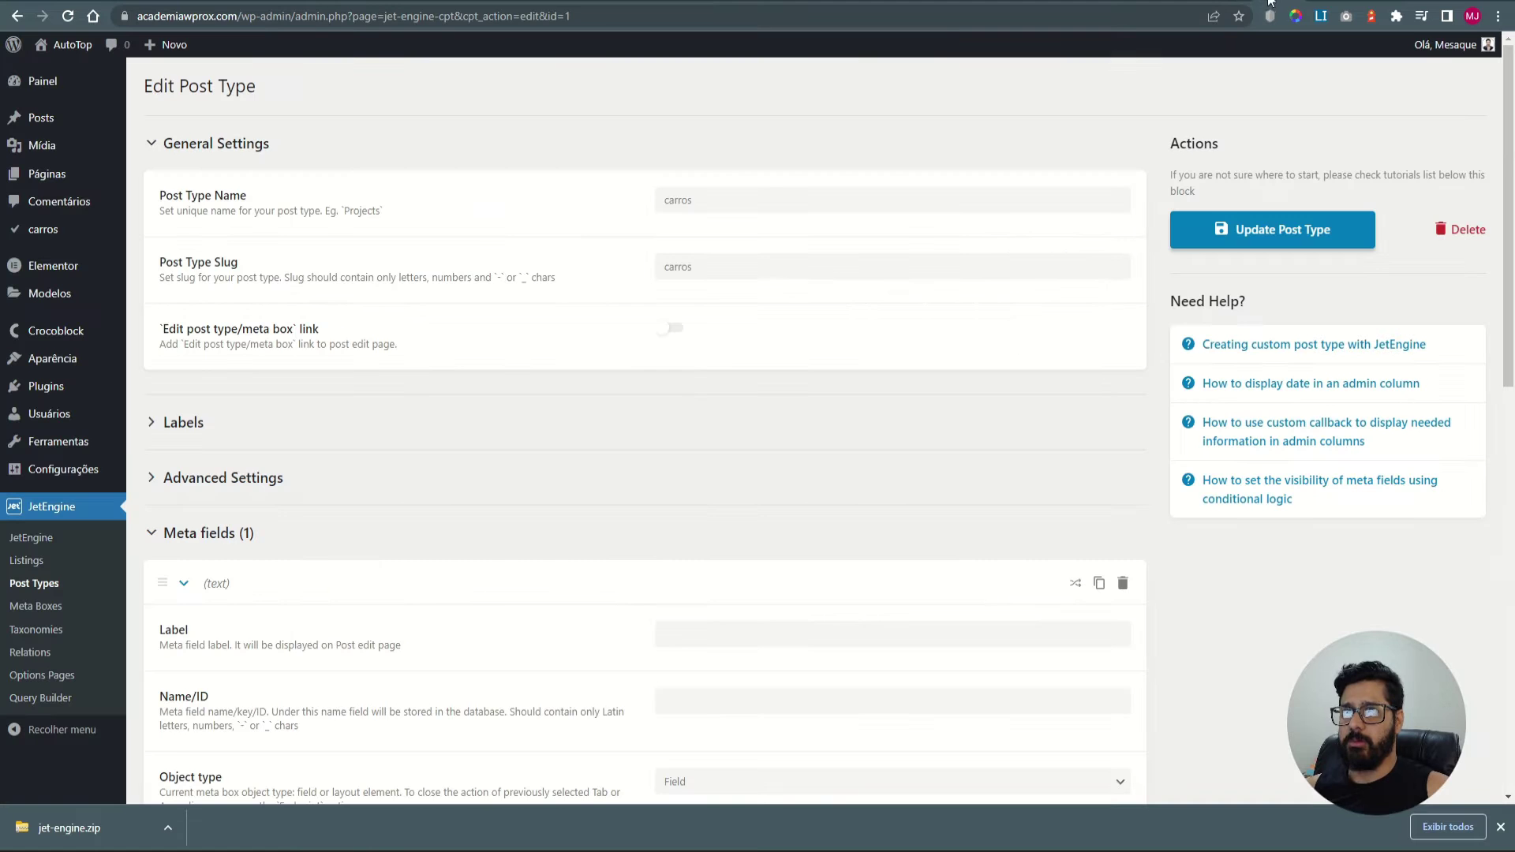
pyautogui.scroll(-2, 240, 501)
pyautogui.click(787, 487)
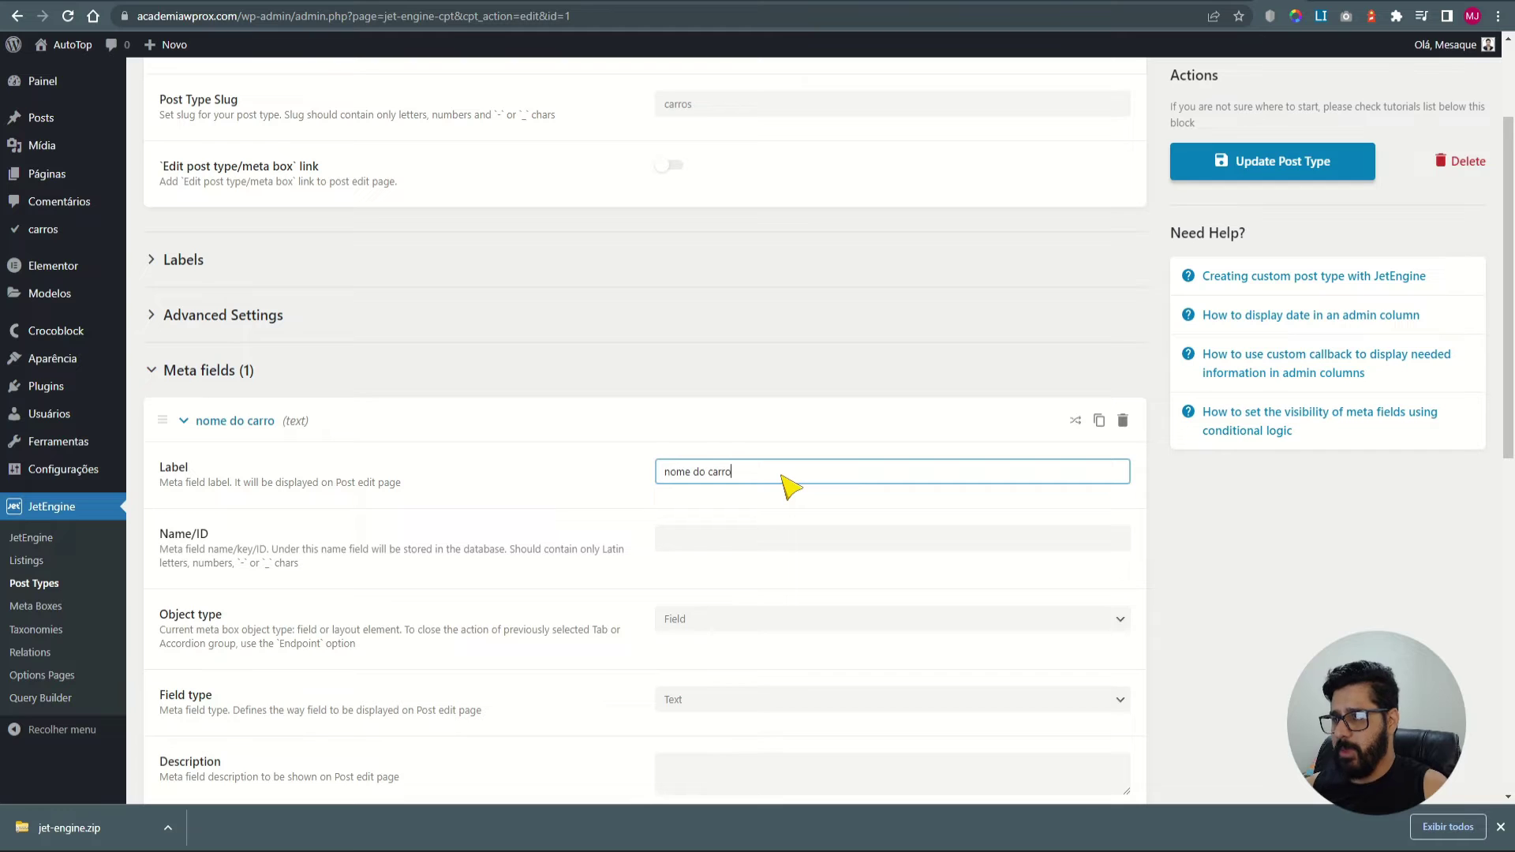
pyautogui.click(703, 531)
pyautogui.tripleClick(666, 537)
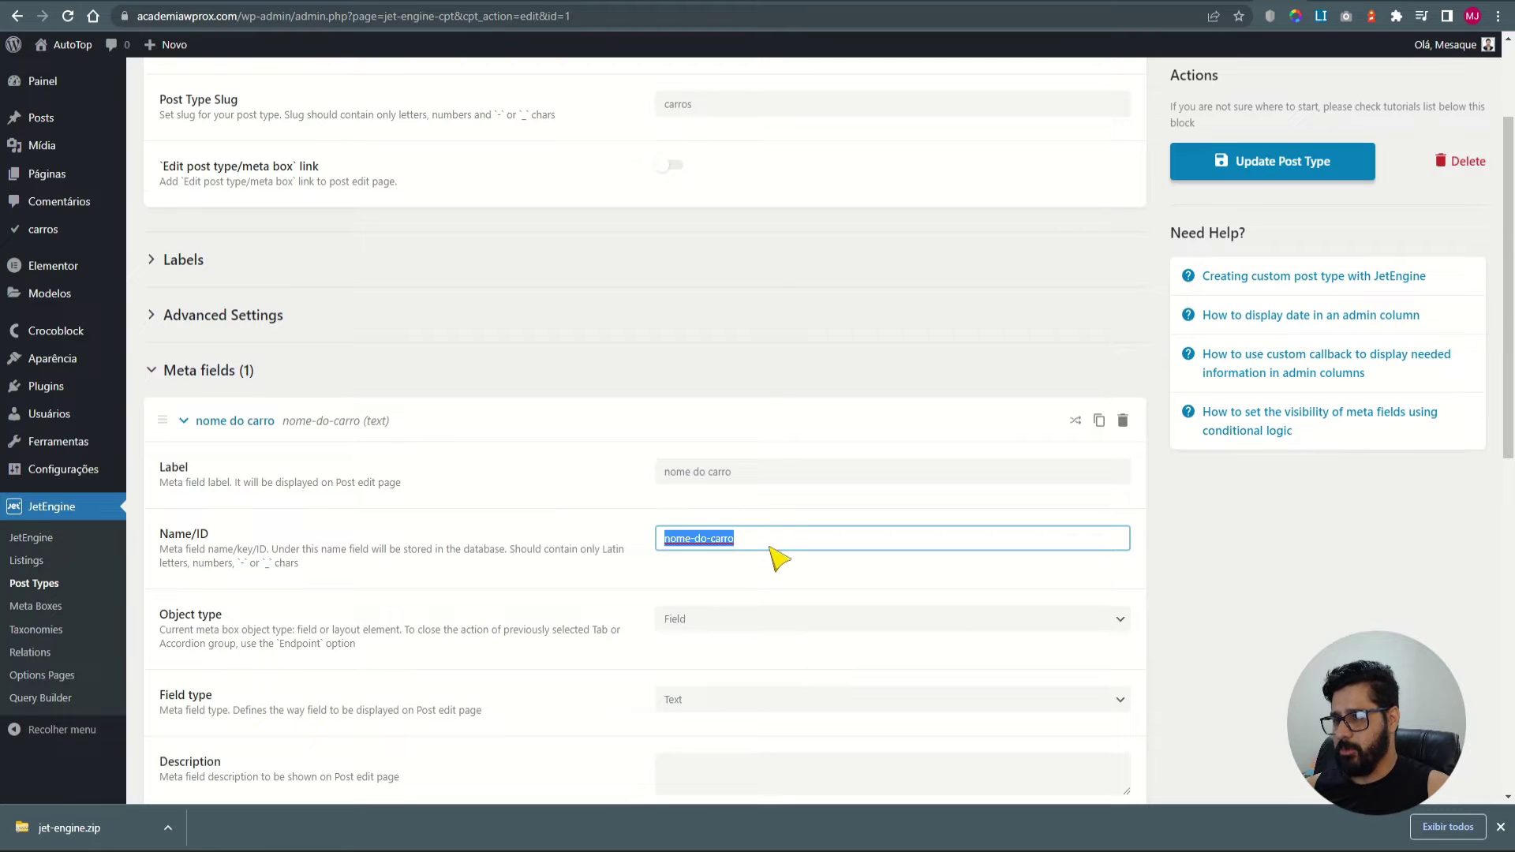
# Review the available object types for the nome do carro field and keep Field selected.
pyautogui.scroll(-2, 774, 574)
pyautogui.click(724, 458)
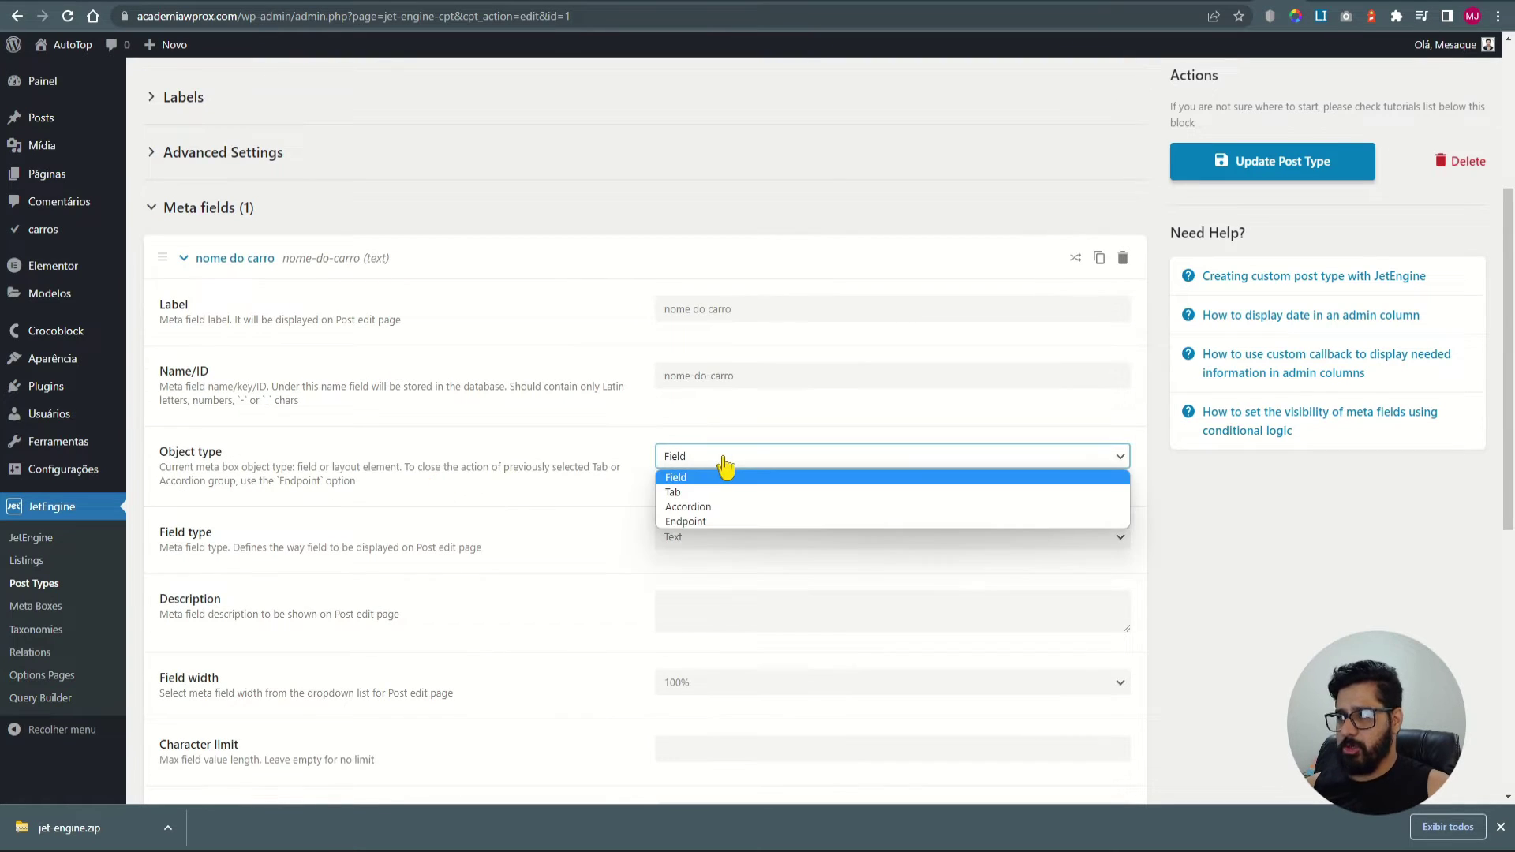
pyautogui.click(724, 459)
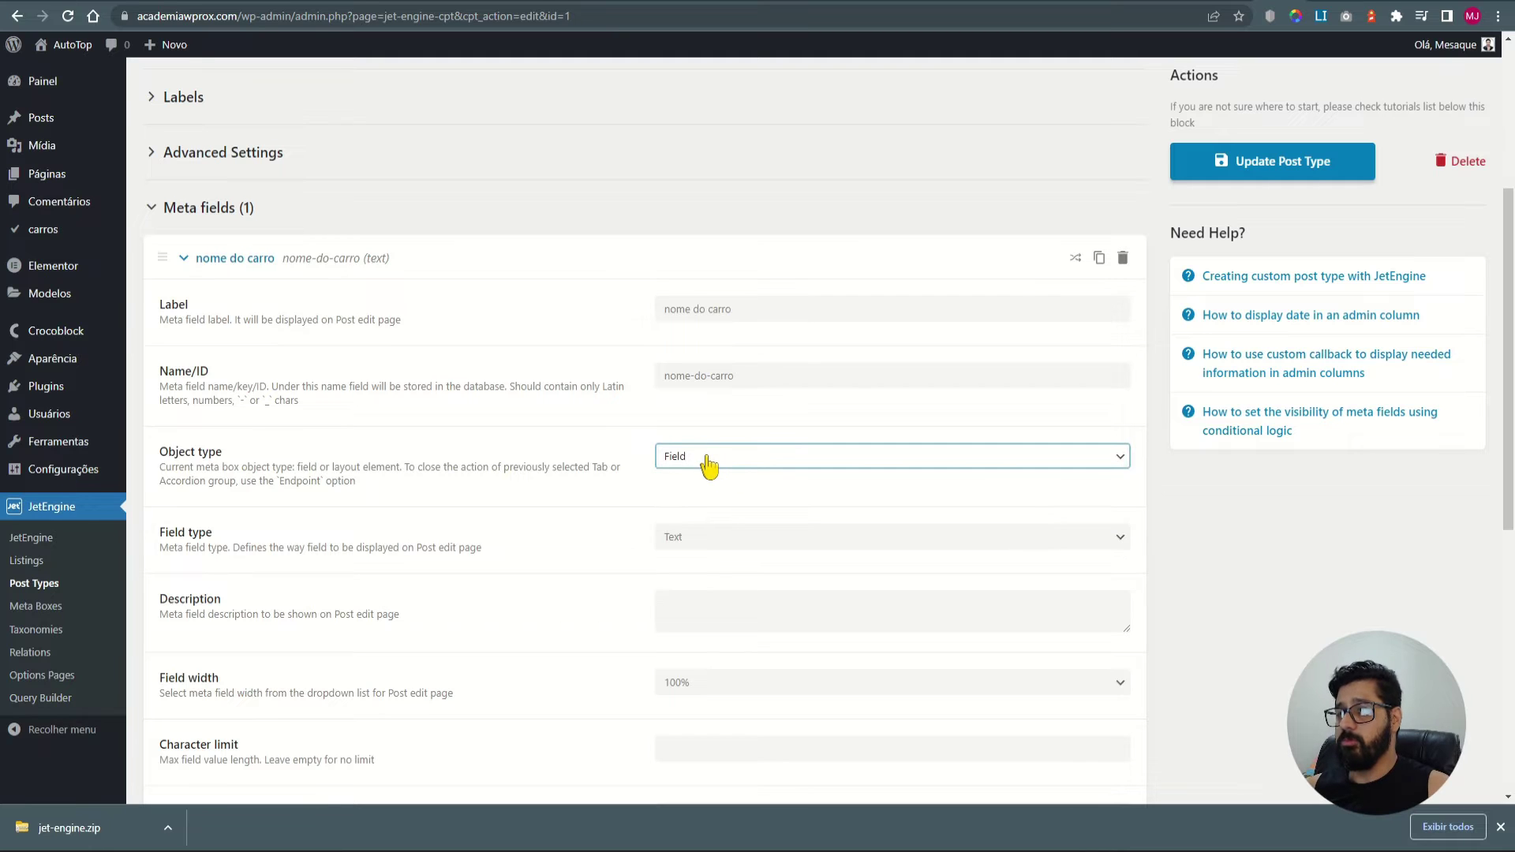
pyautogui.click(708, 464)
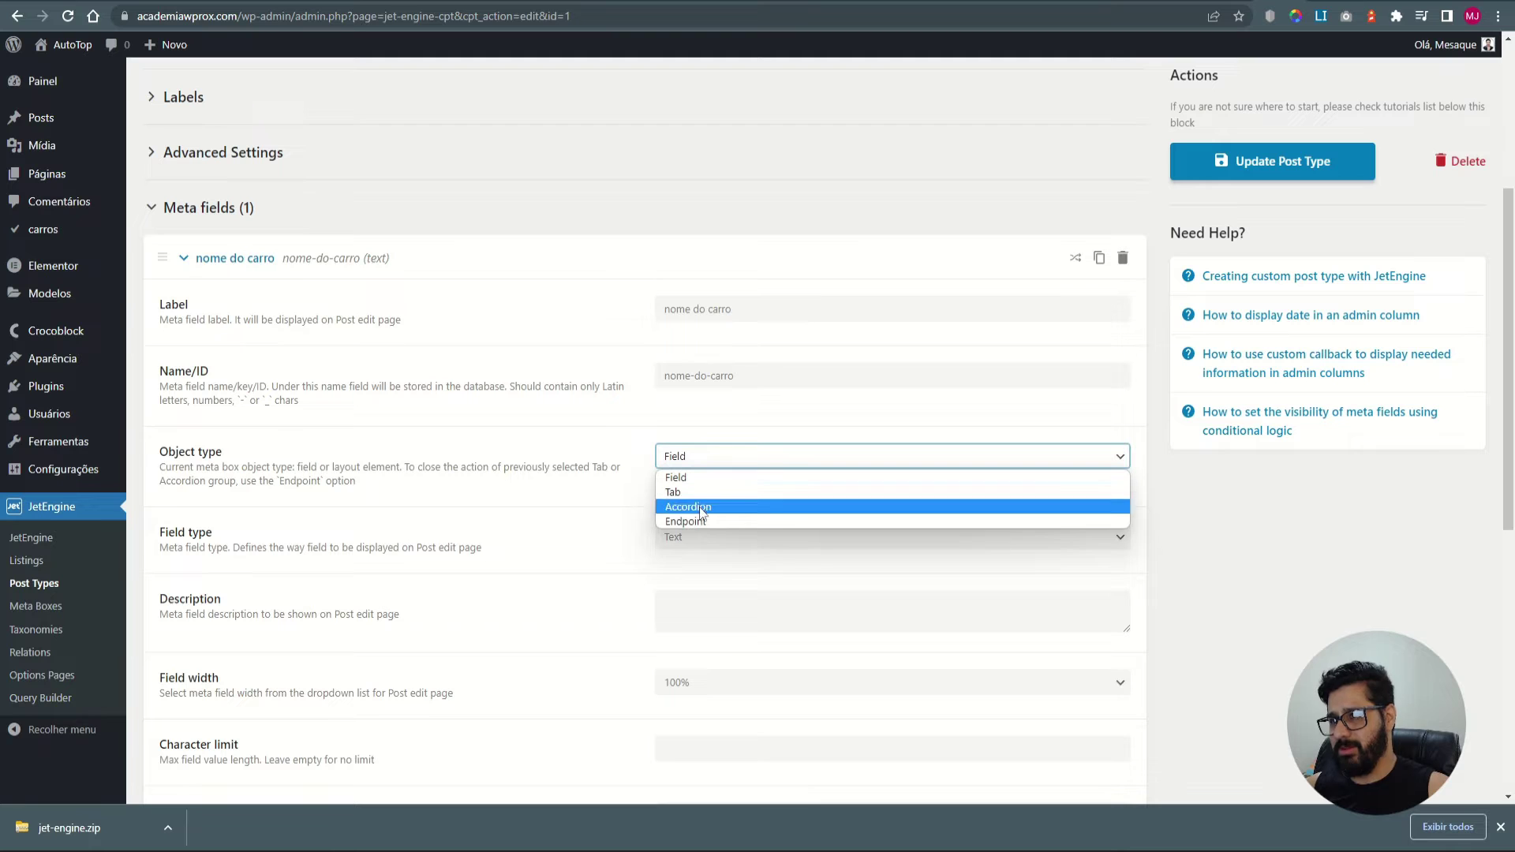
pyautogui.click(694, 482)
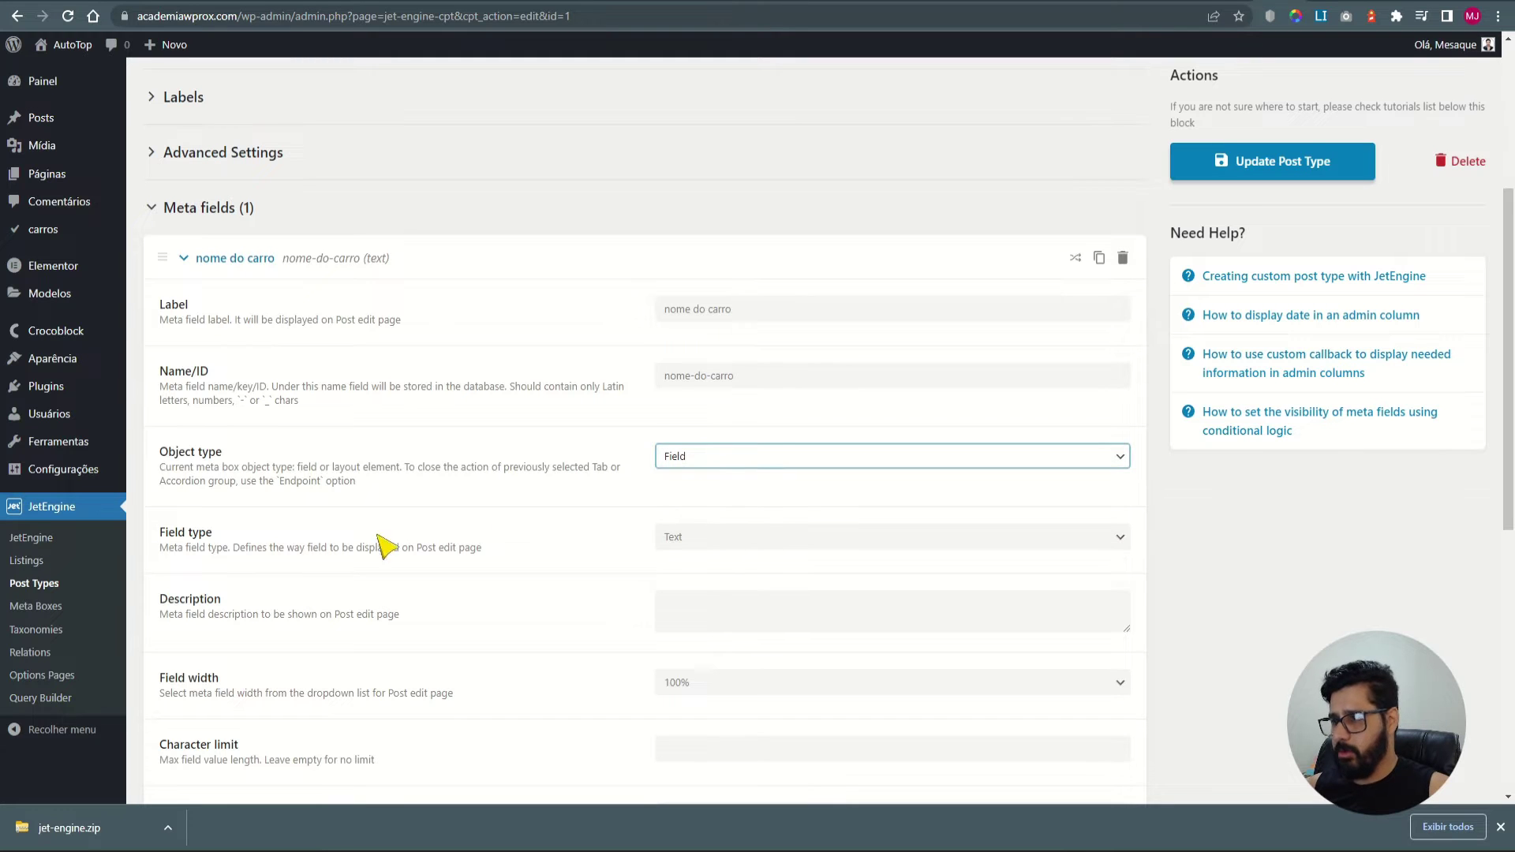
# Set the nome do carro field's default value to "Honda Civic".
pyautogui.scroll(-2, 245, 563)
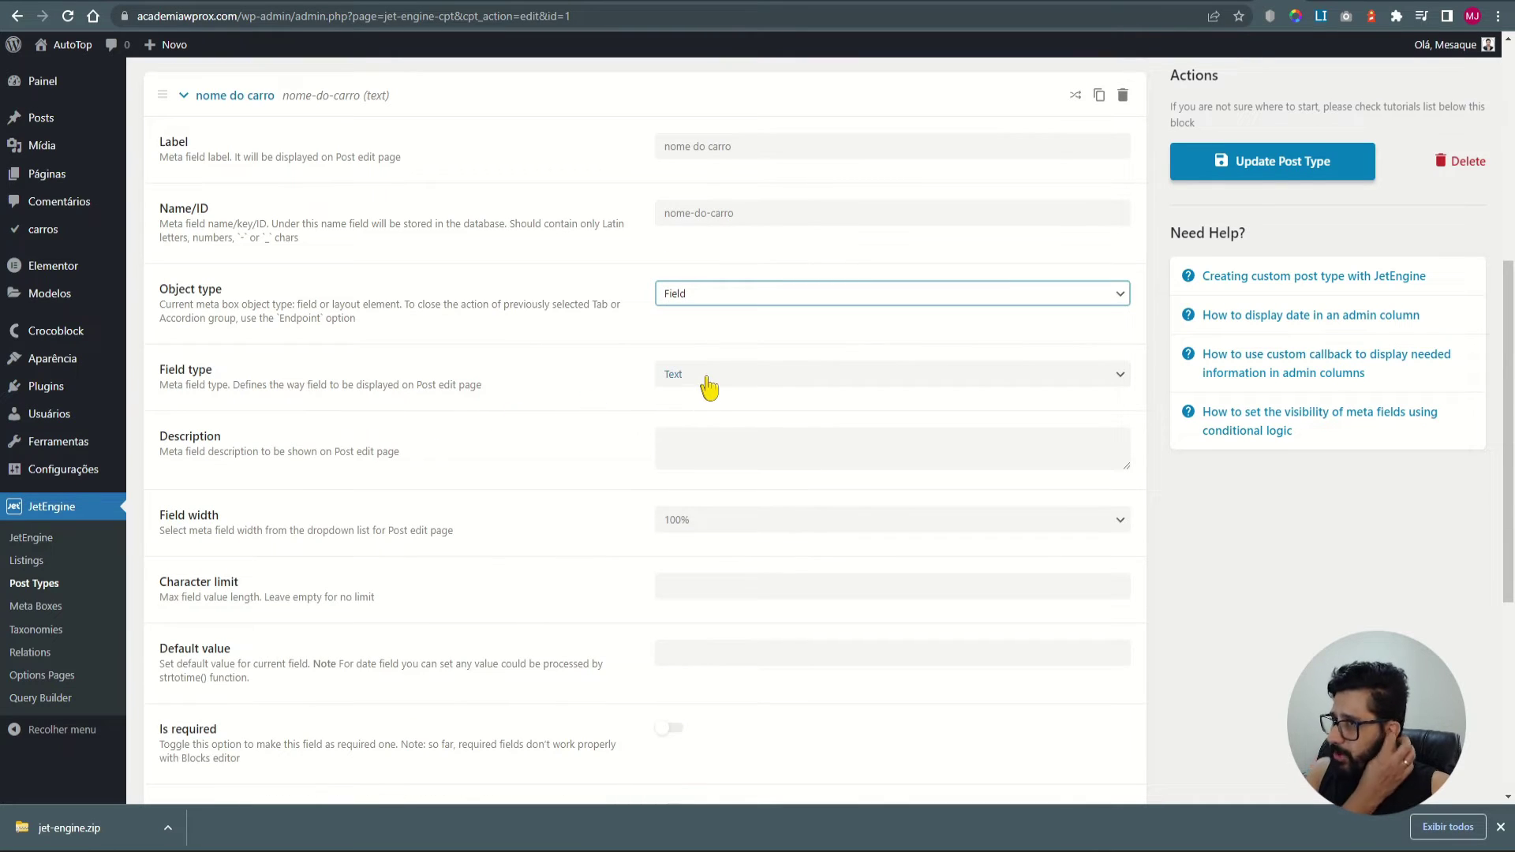
pyautogui.click(692, 449)
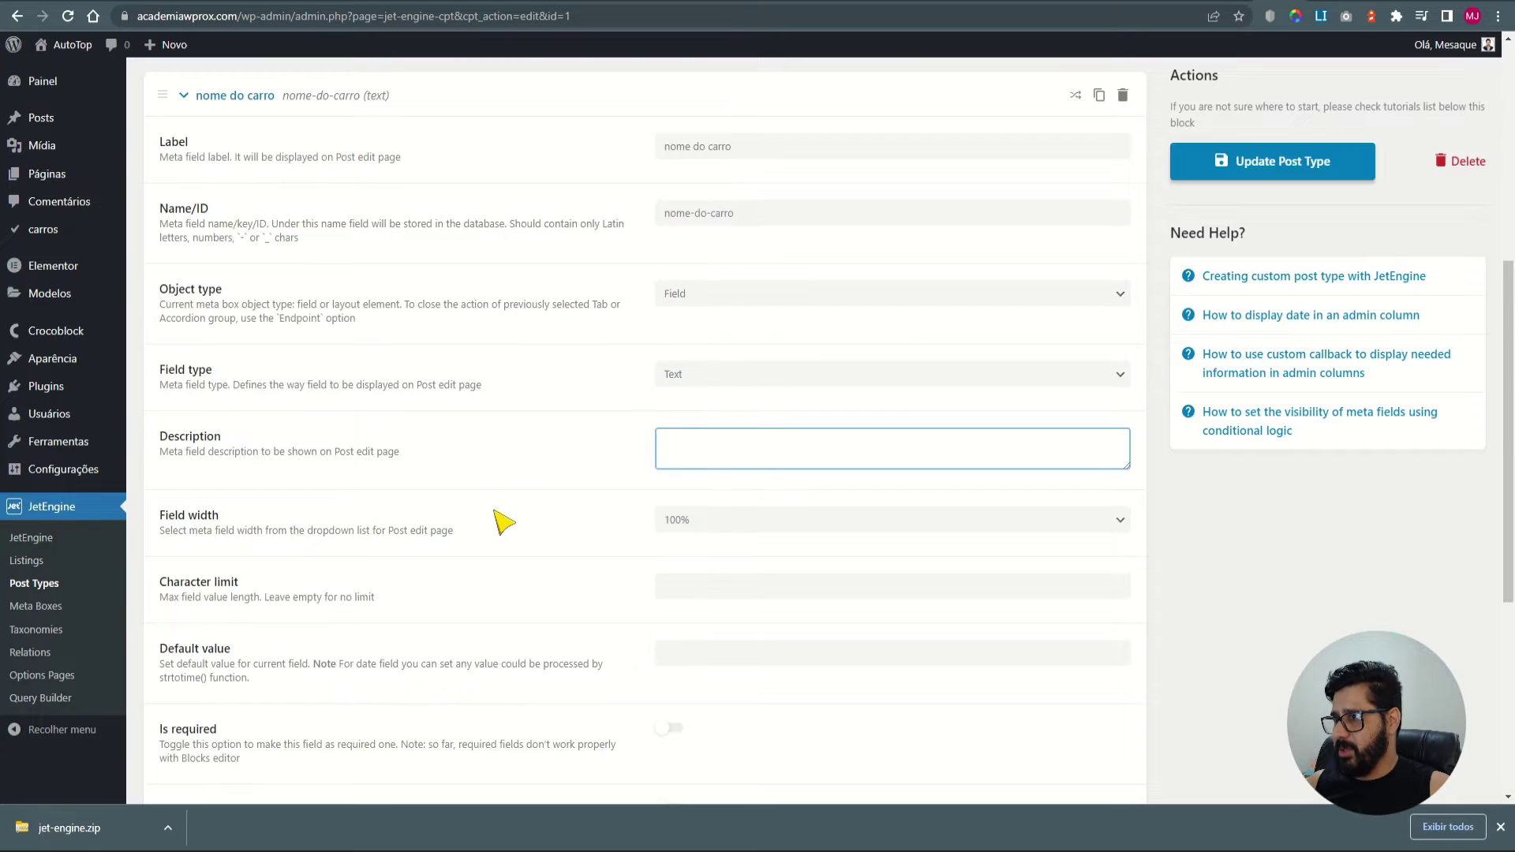
pyautogui.scroll(-2, 505, 516)
pyautogui.scroll(-2, 387, 458)
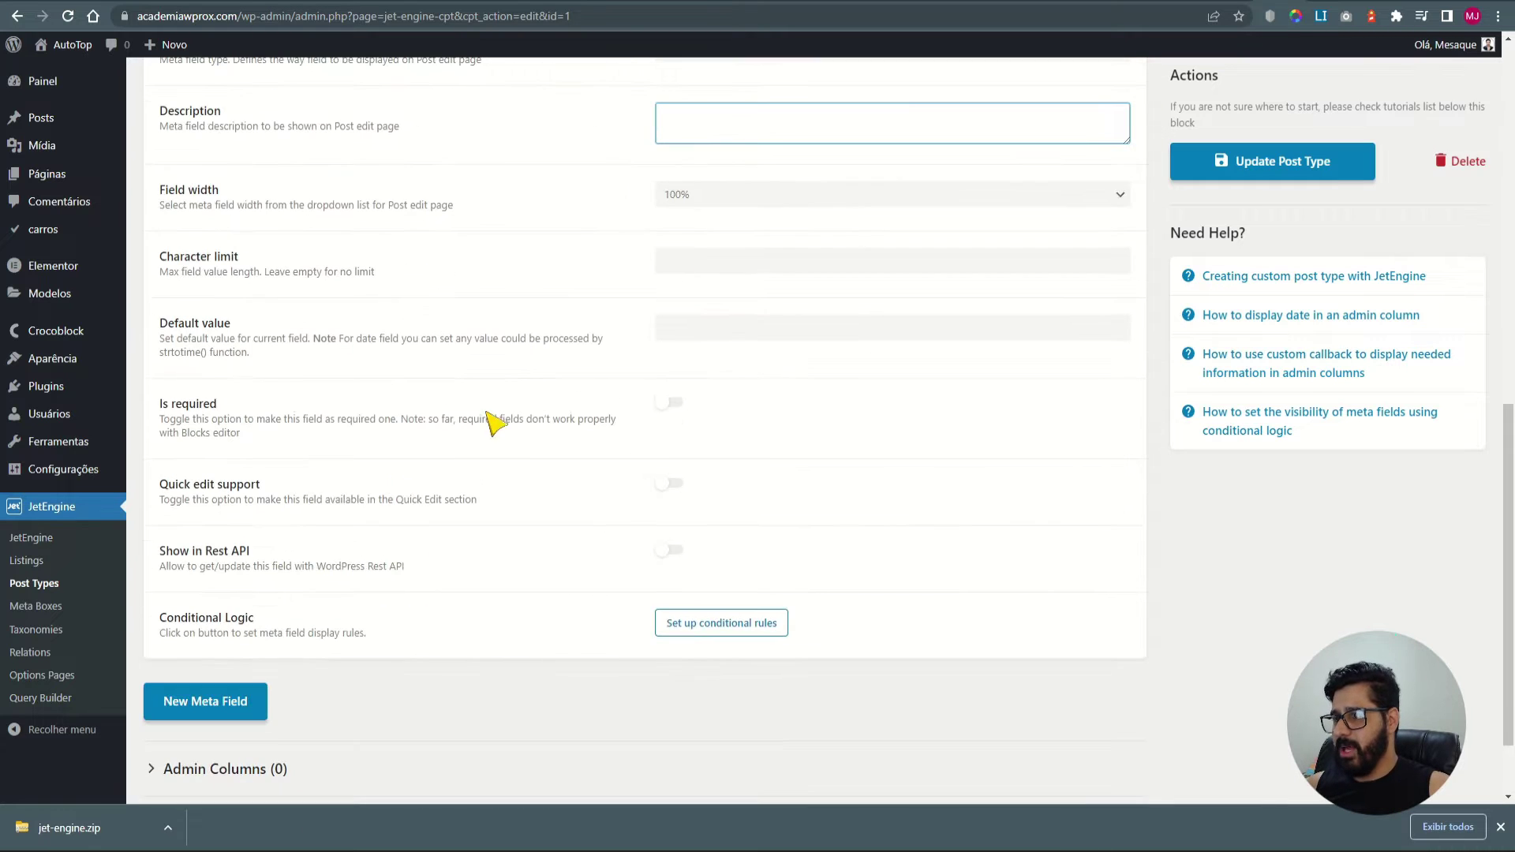
pyautogui.click(694, 336)
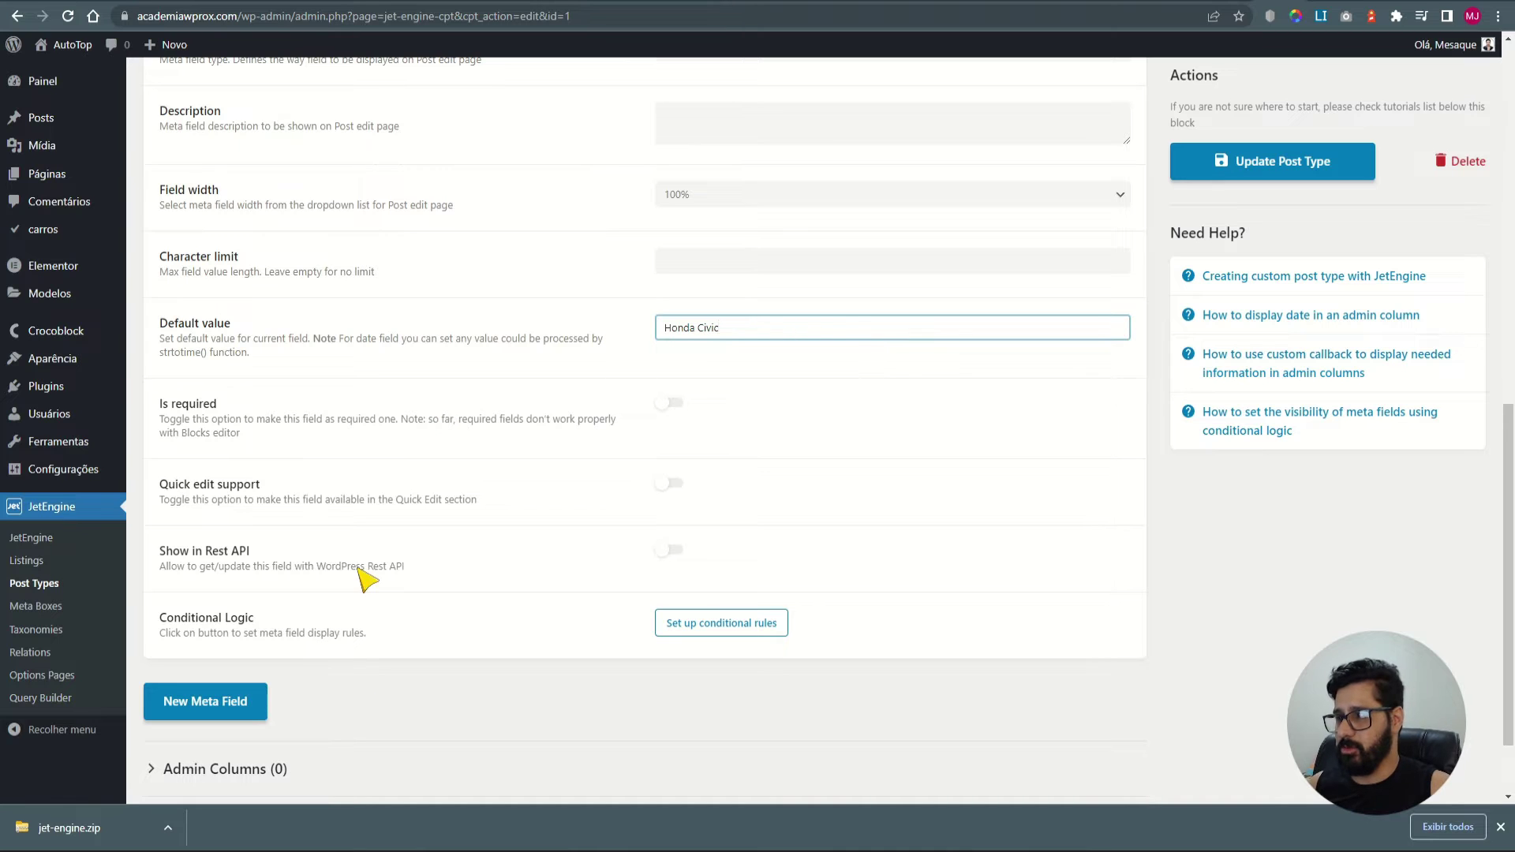
pyautogui.moveTo(725, 327); pyautogui.dragTo(591, 347)
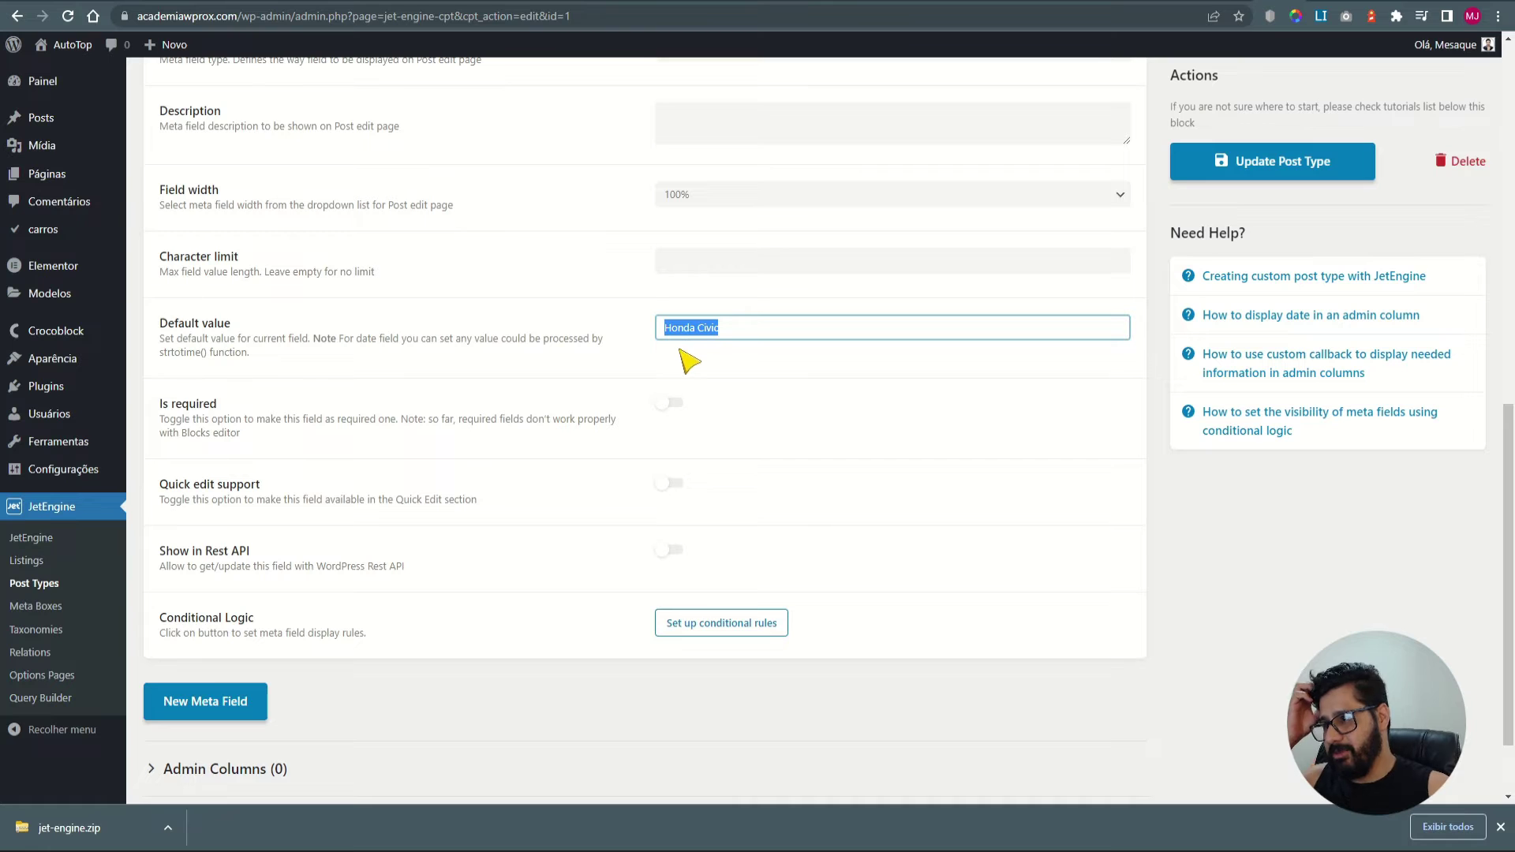
# Add a second meta field labelled "Ano" with the ID ano, modelled on the year shown on the demo car page.
pyautogui.click(195, 704)
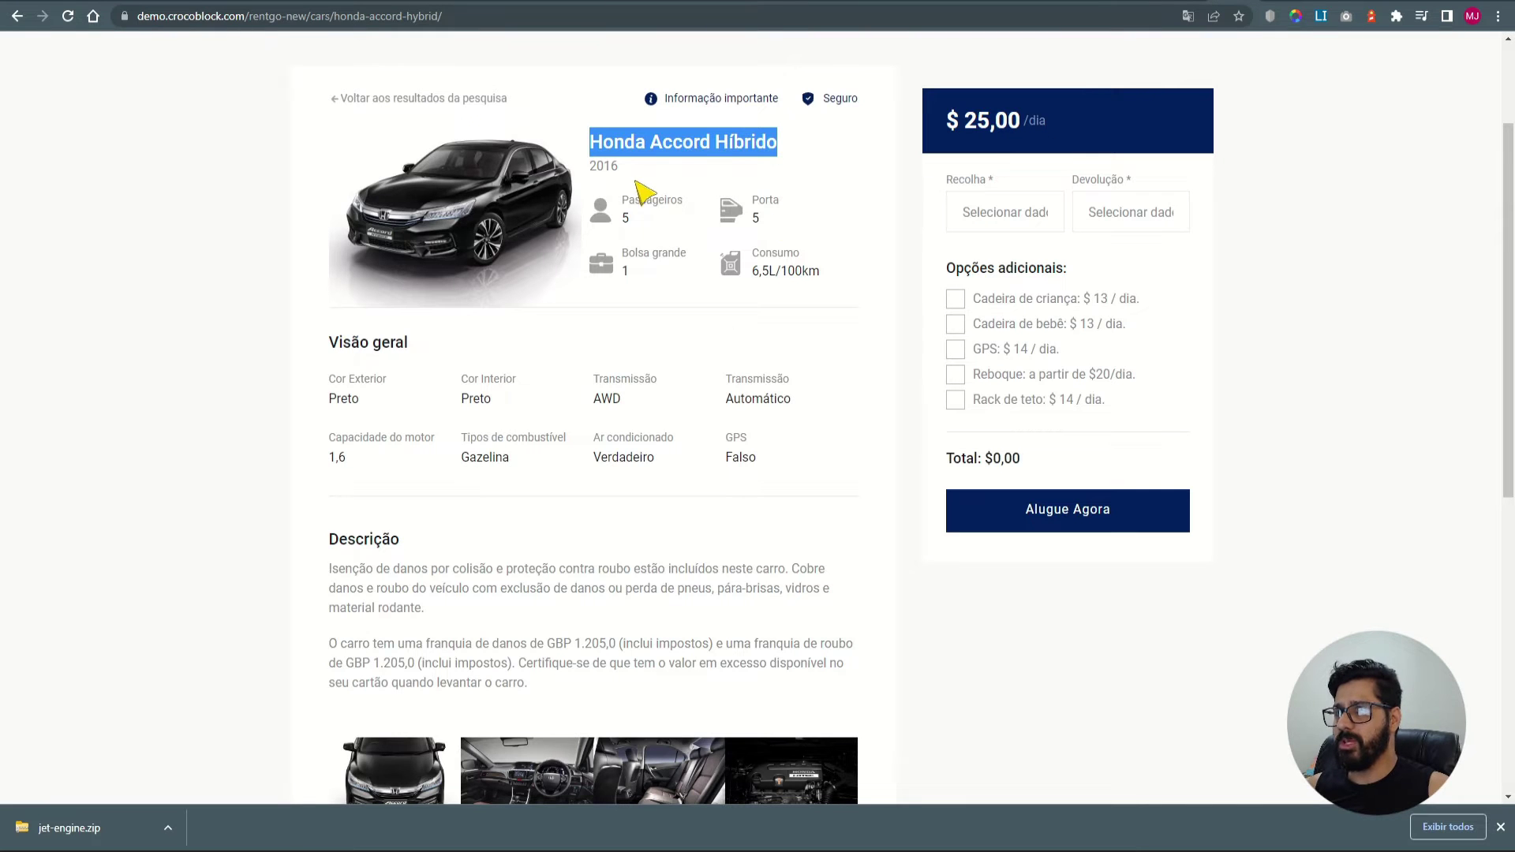
pyautogui.moveTo(618, 167); pyautogui.dragTo(589, 168)
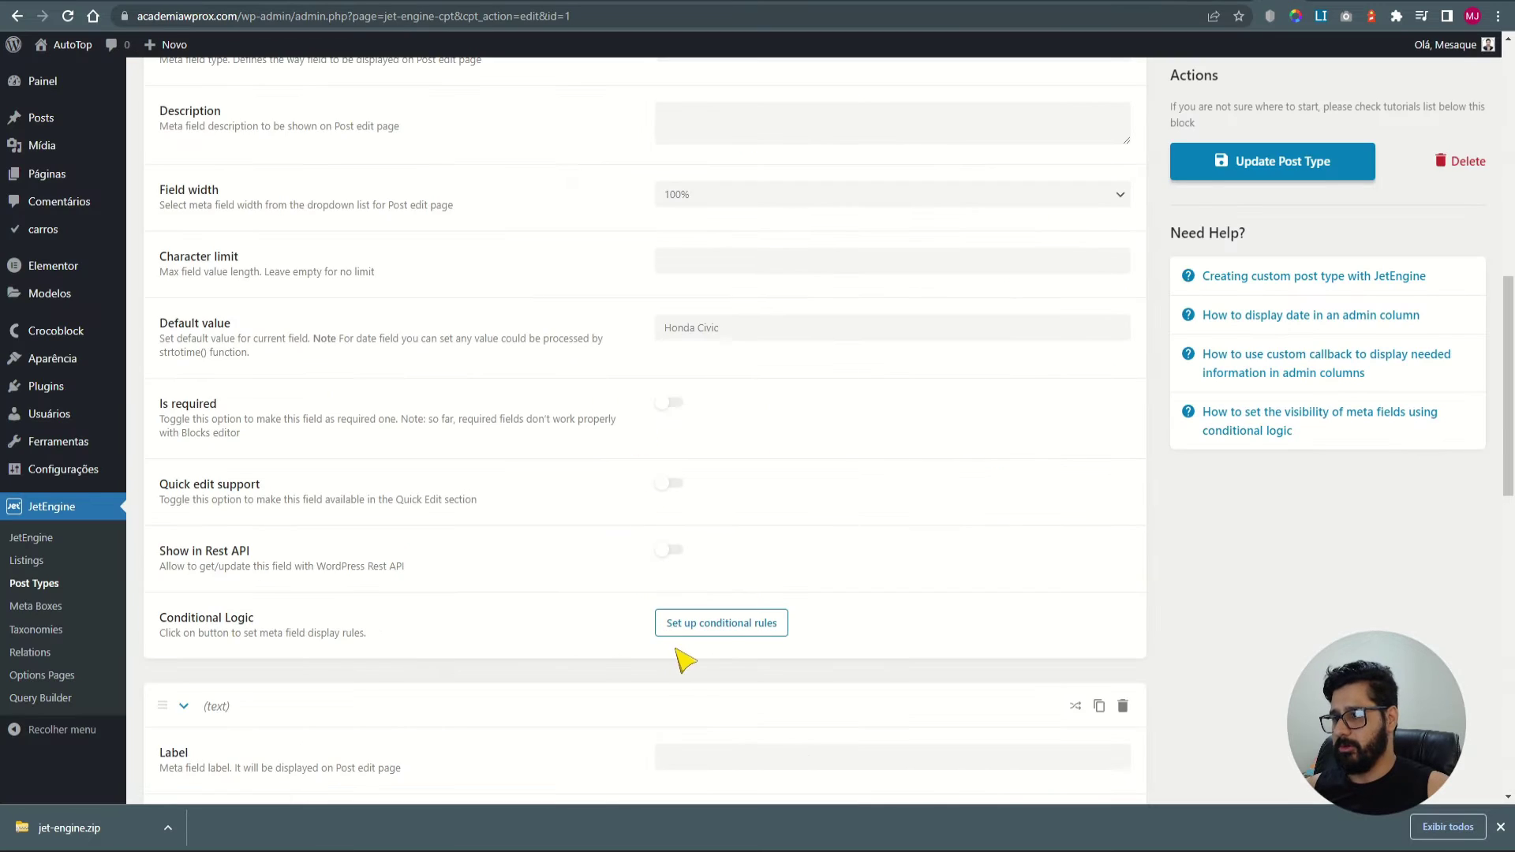
pyautogui.scroll(-3, 670, 660)
pyautogui.click(693, 513)
pyautogui.write('Ano')
pyautogui.click(635, 608)
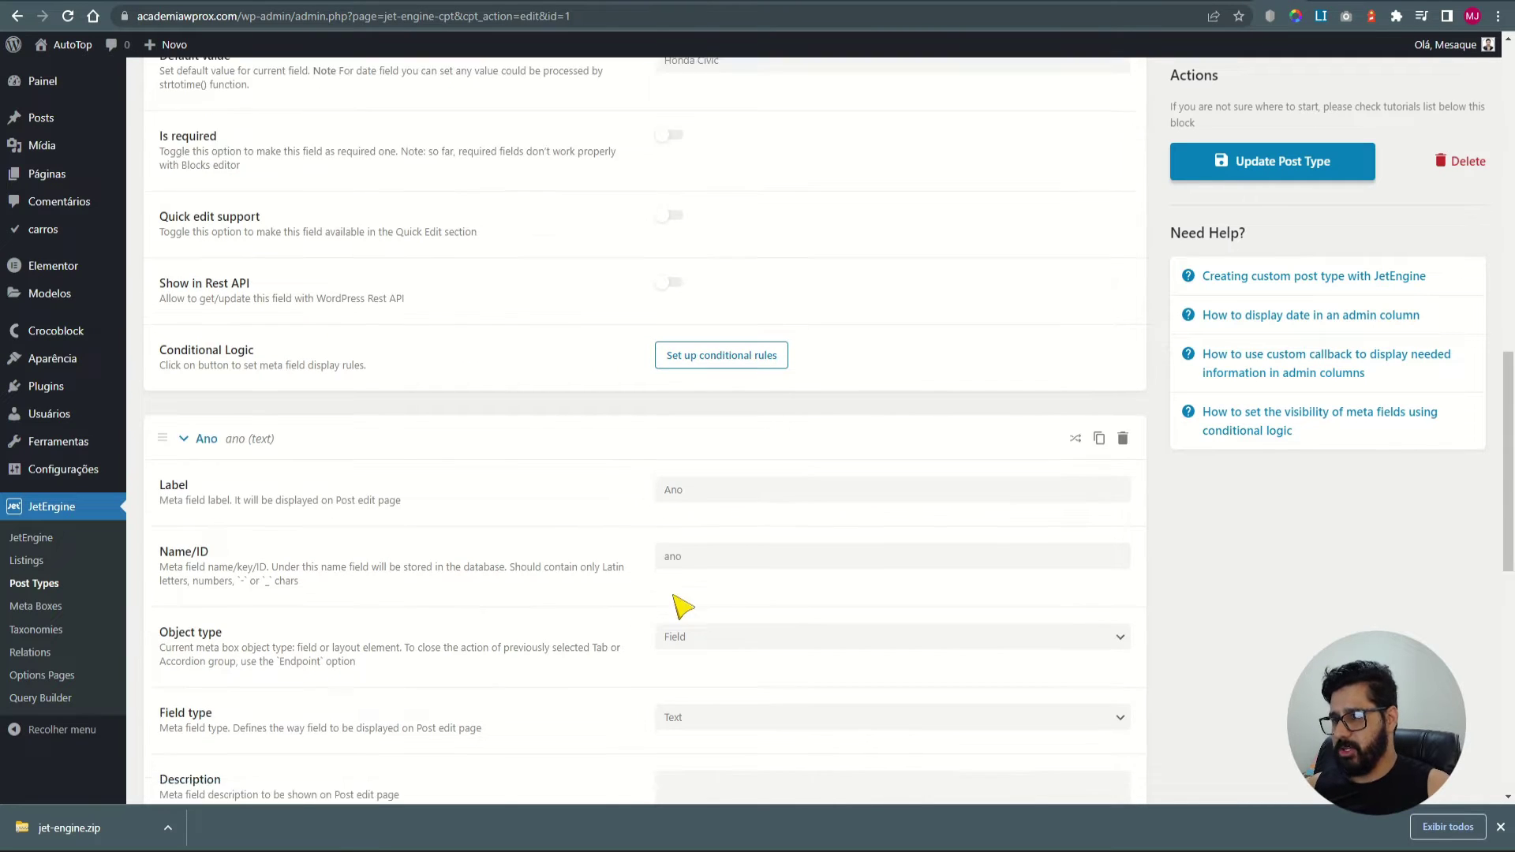
# Set the Ano meta field's type to Number.
pyautogui.scroll(-4, 694, 553)
pyautogui.scroll(-2, 771, 270)
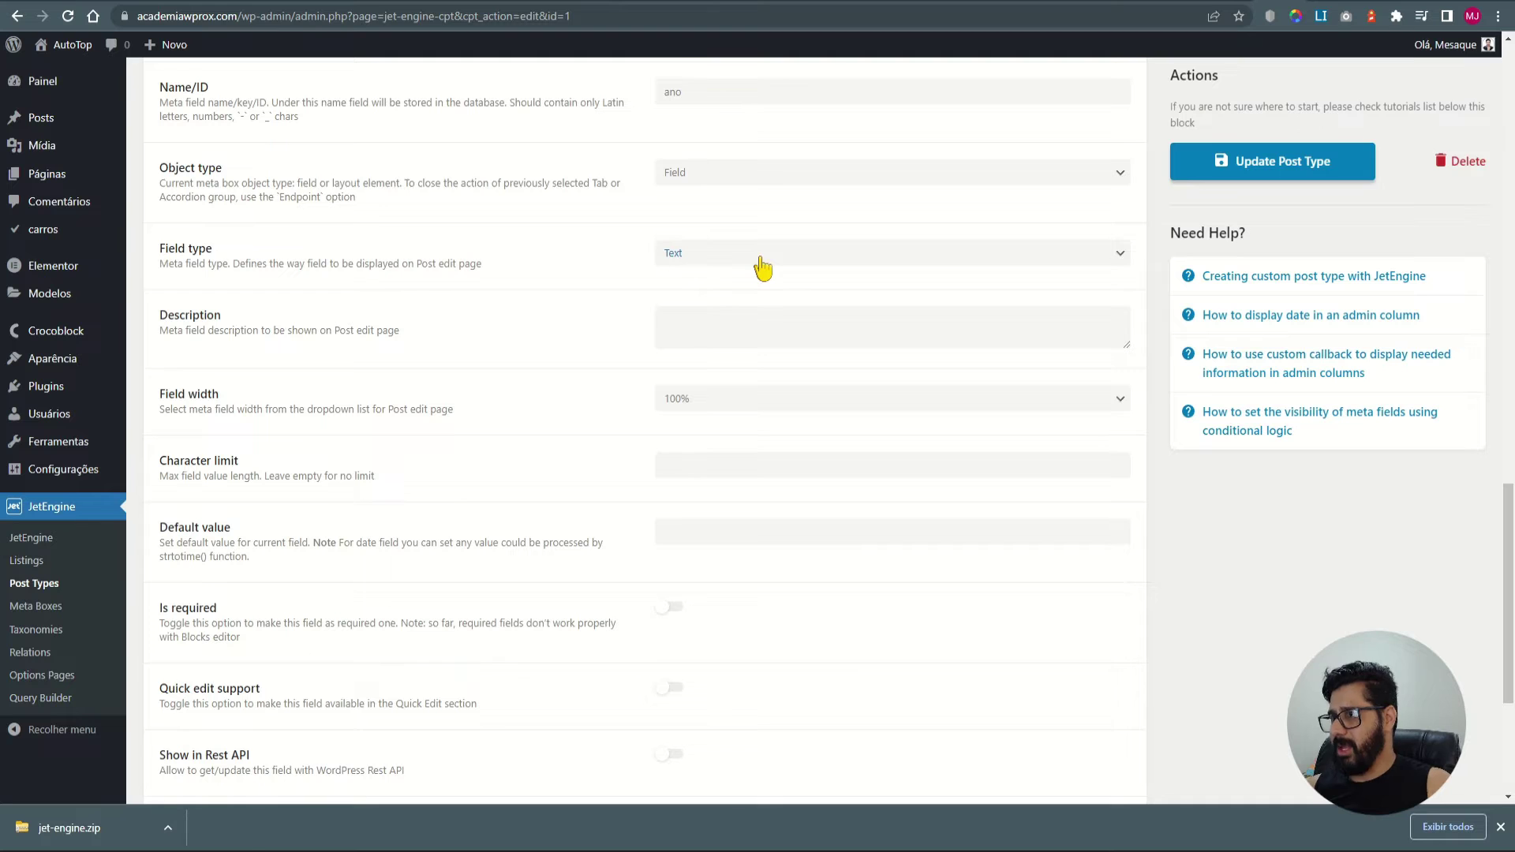
pyautogui.click(745, 253)
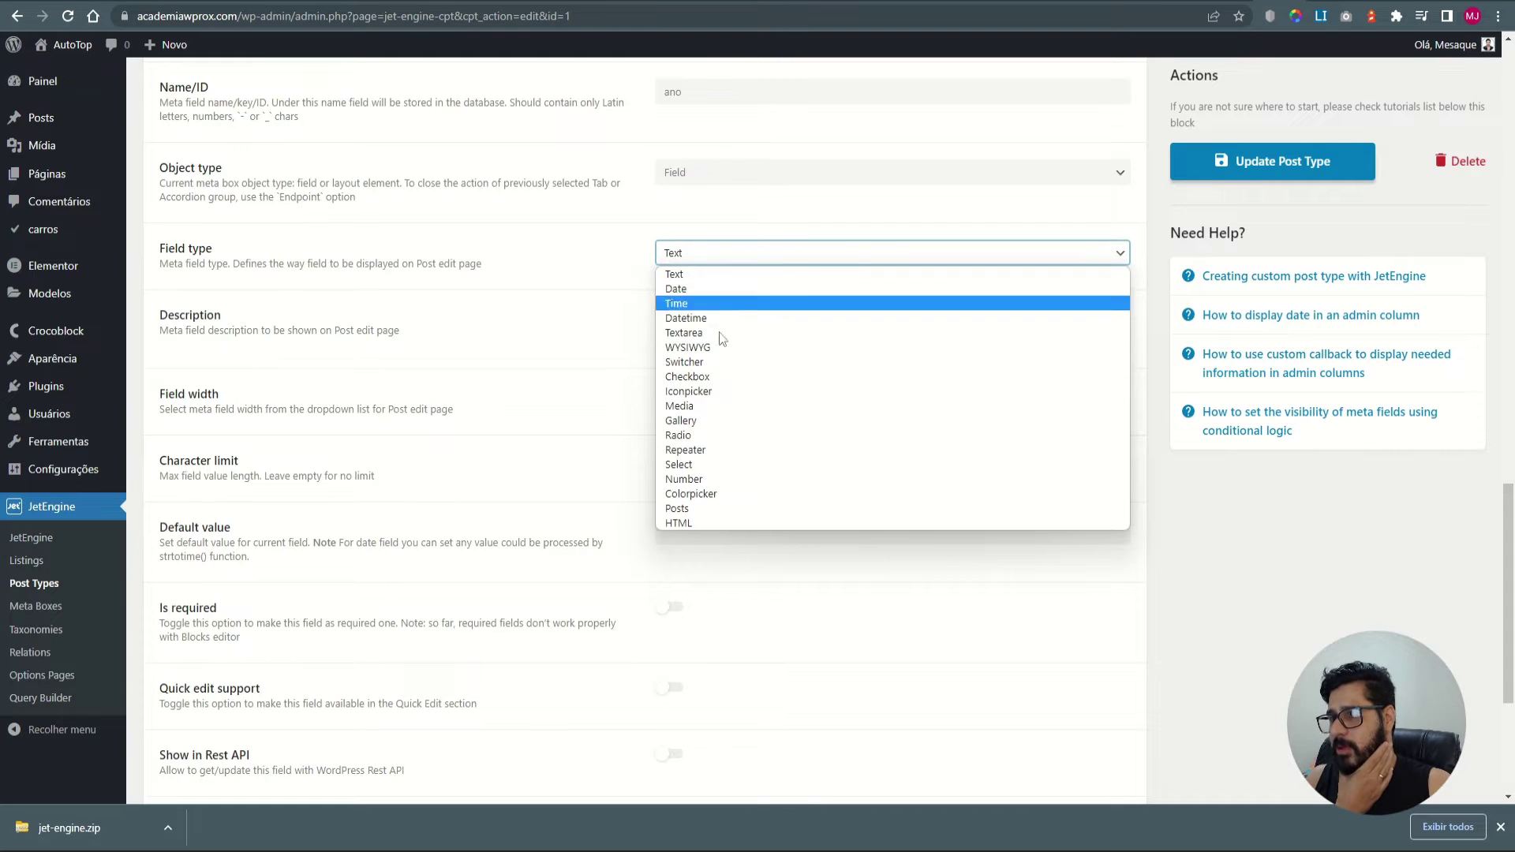
pyautogui.click(693, 479)
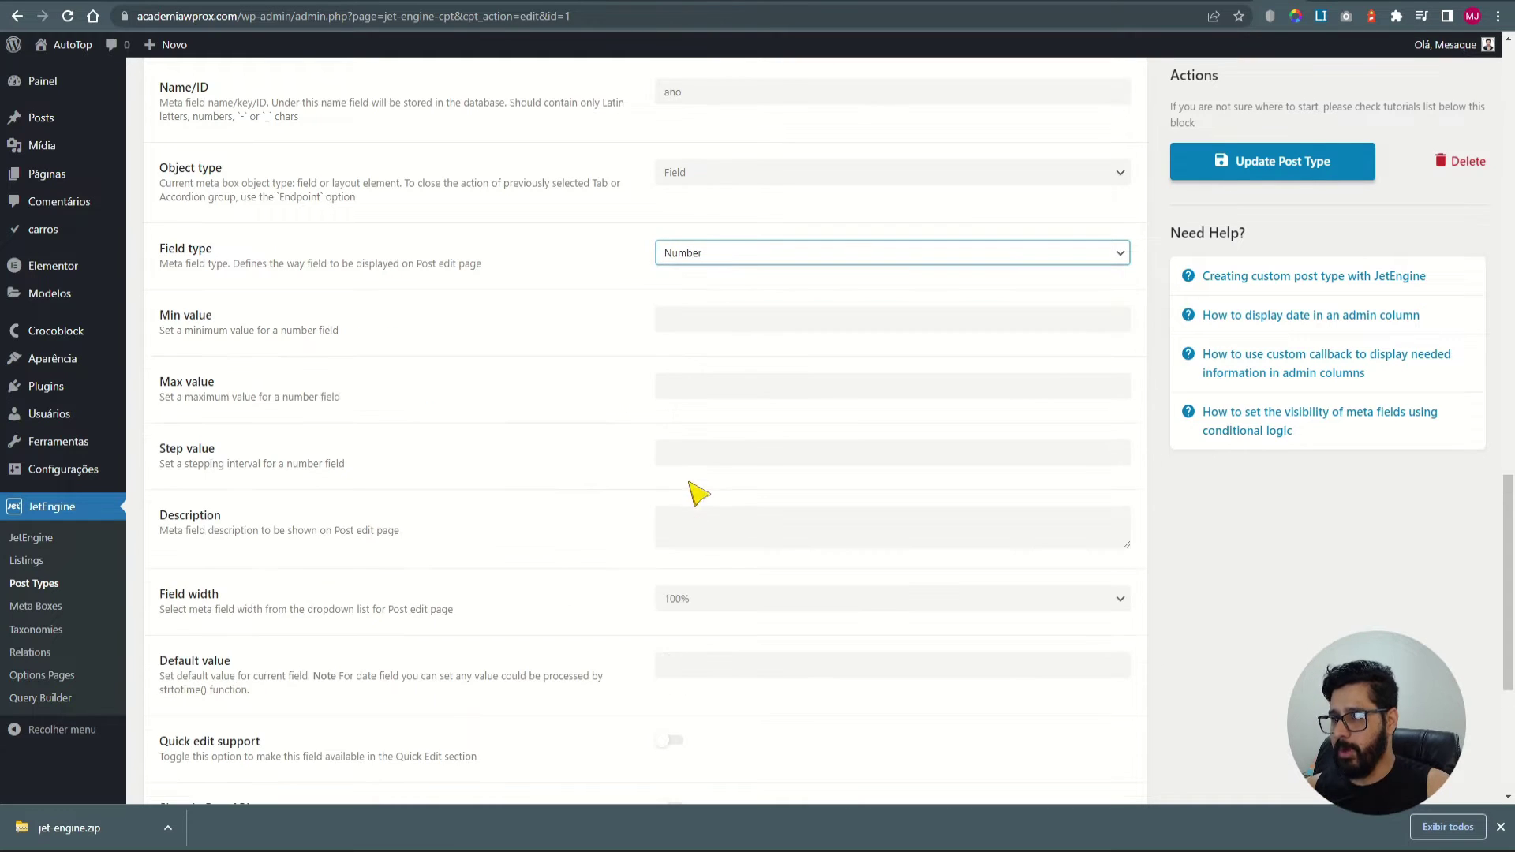
# Enter 2018 as the minimum value of the Ano field.
pyautogui.click(728, 335)
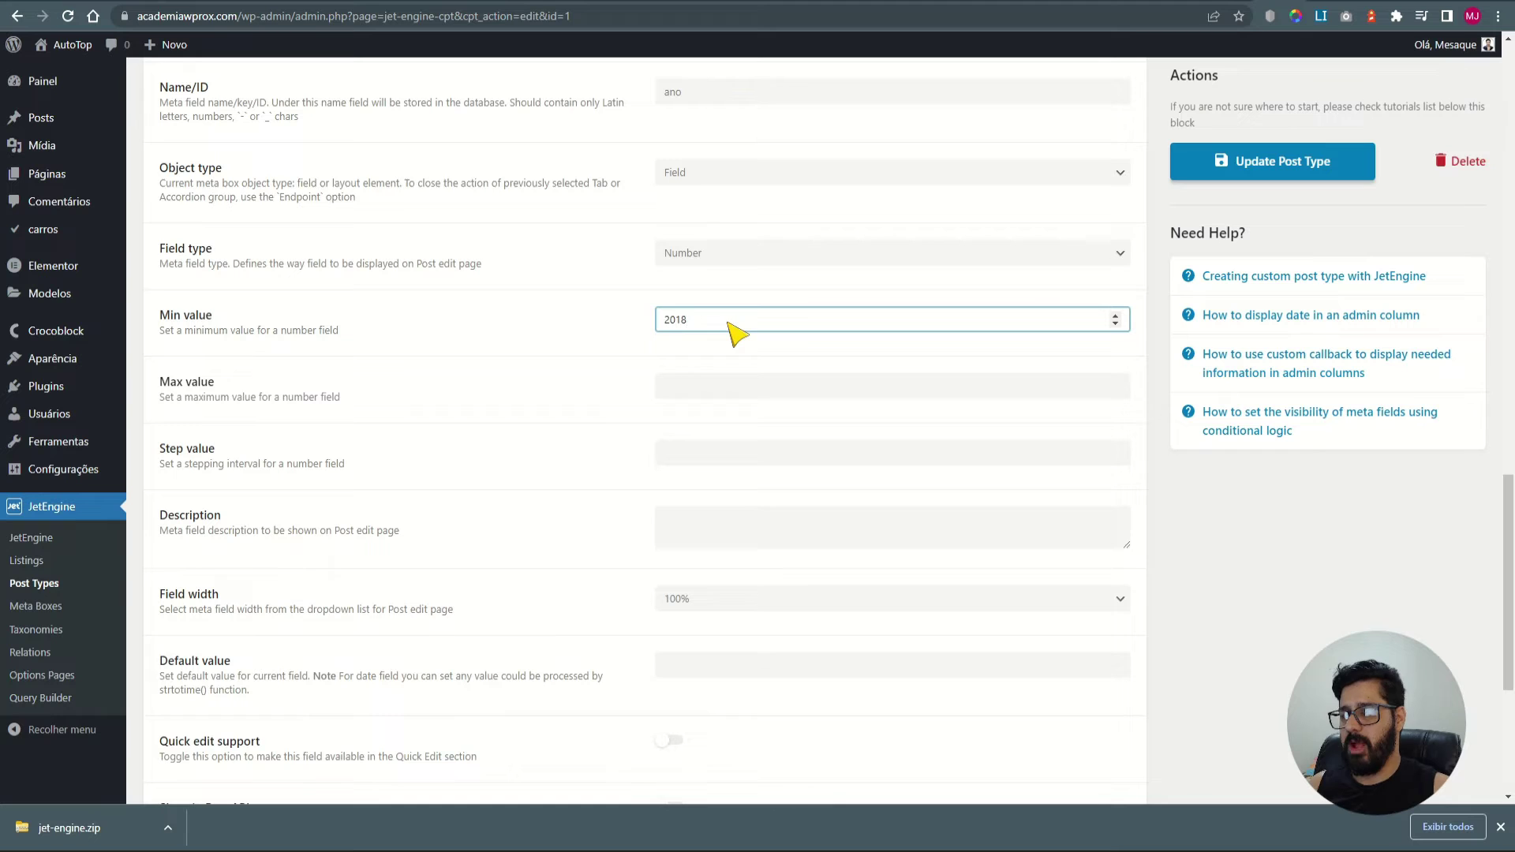
pyautogui.write('2018')
pyautogui.doubleClick(677, 322)
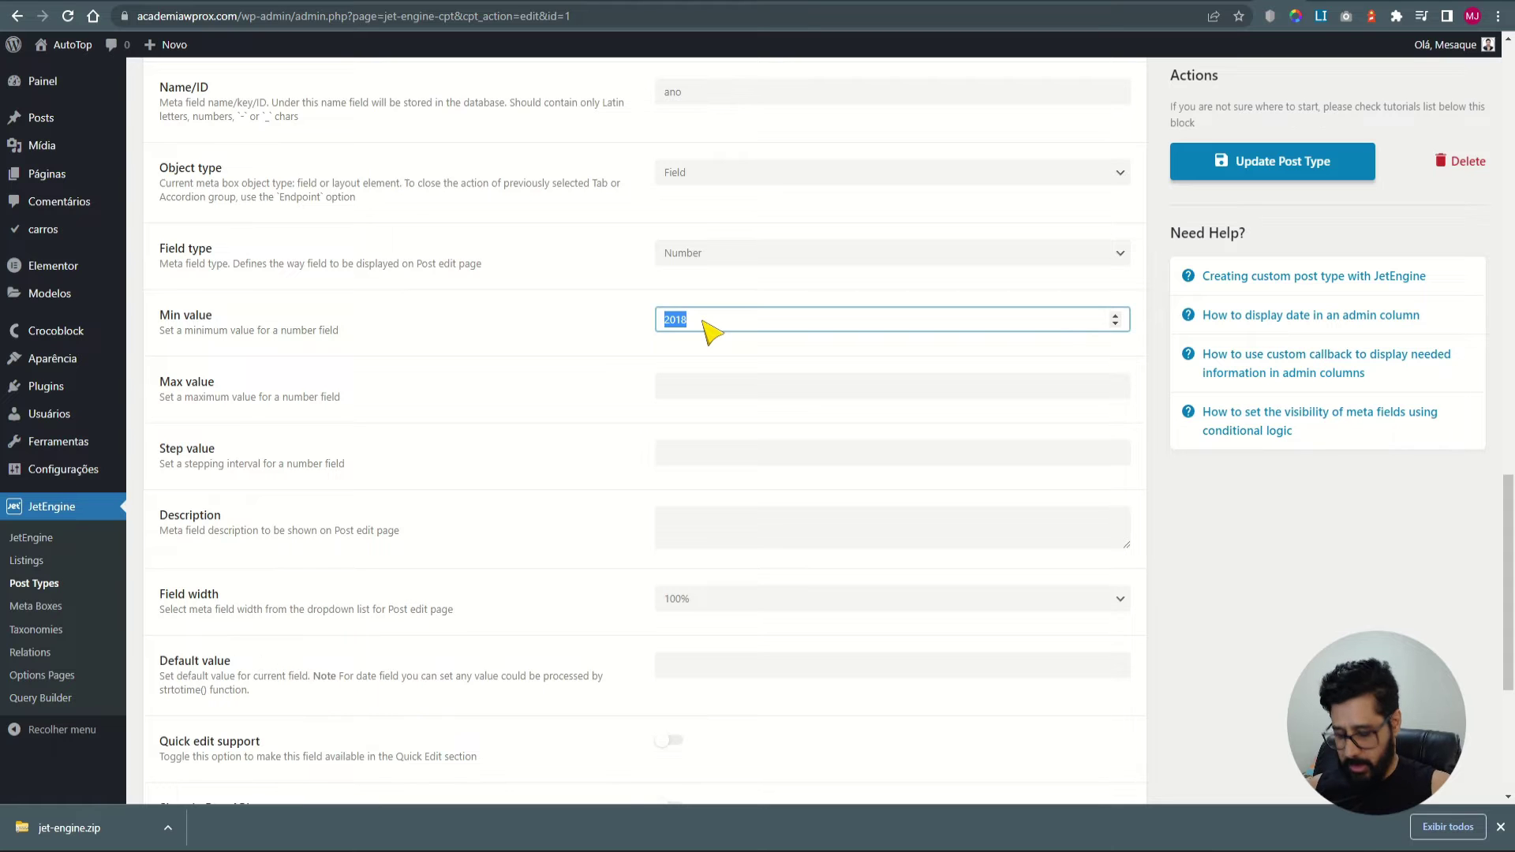
pyautogui.click(607, 362)
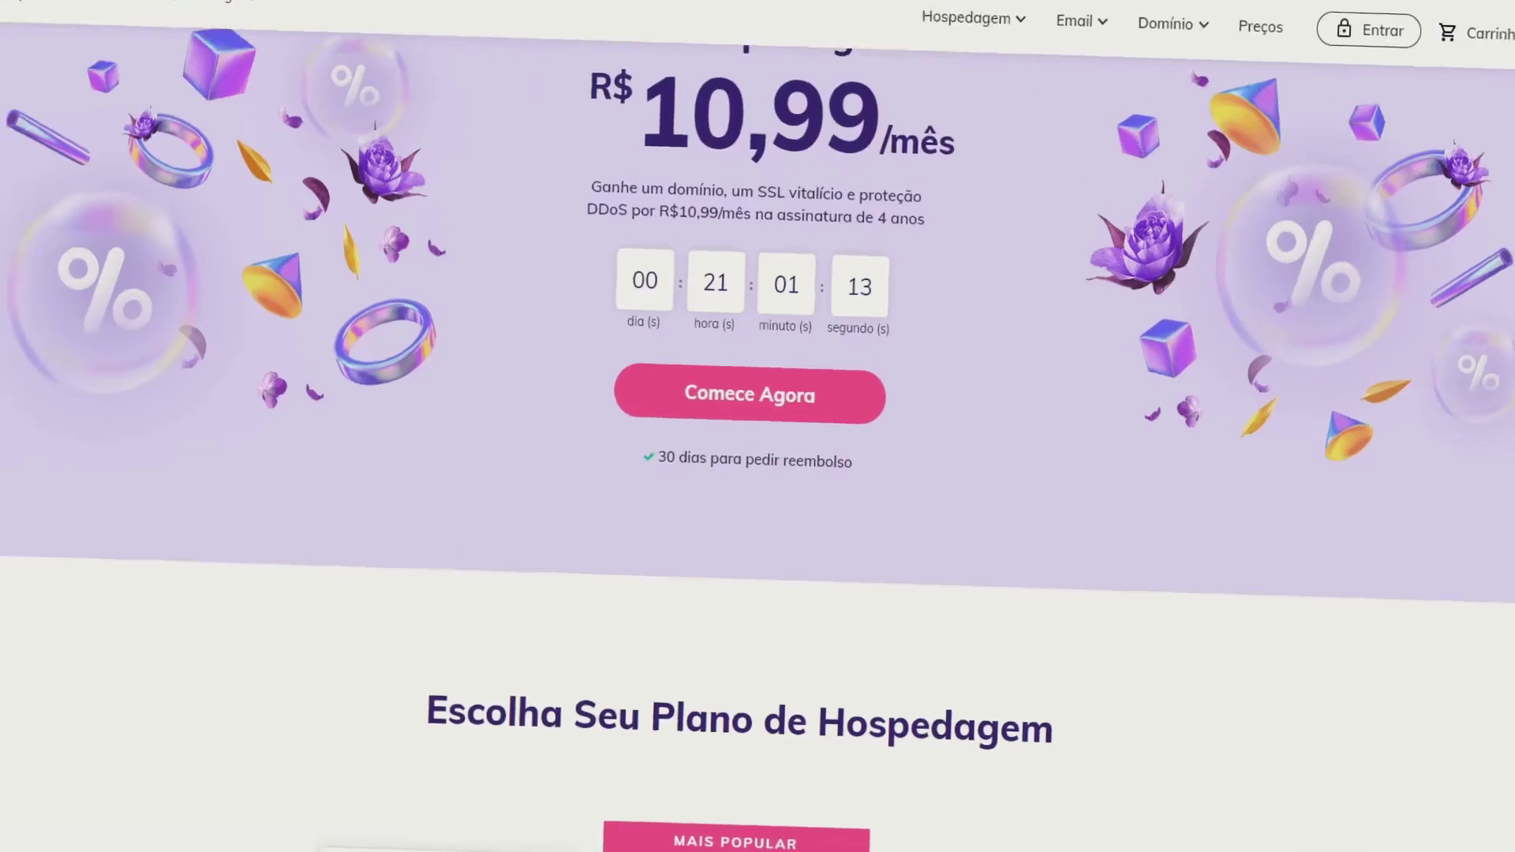
# On the hosting provider's site, add the R$10,99 monthly plan to the cart and review the checkout order items.
pyautogui.scroll(-8, 757, 426)
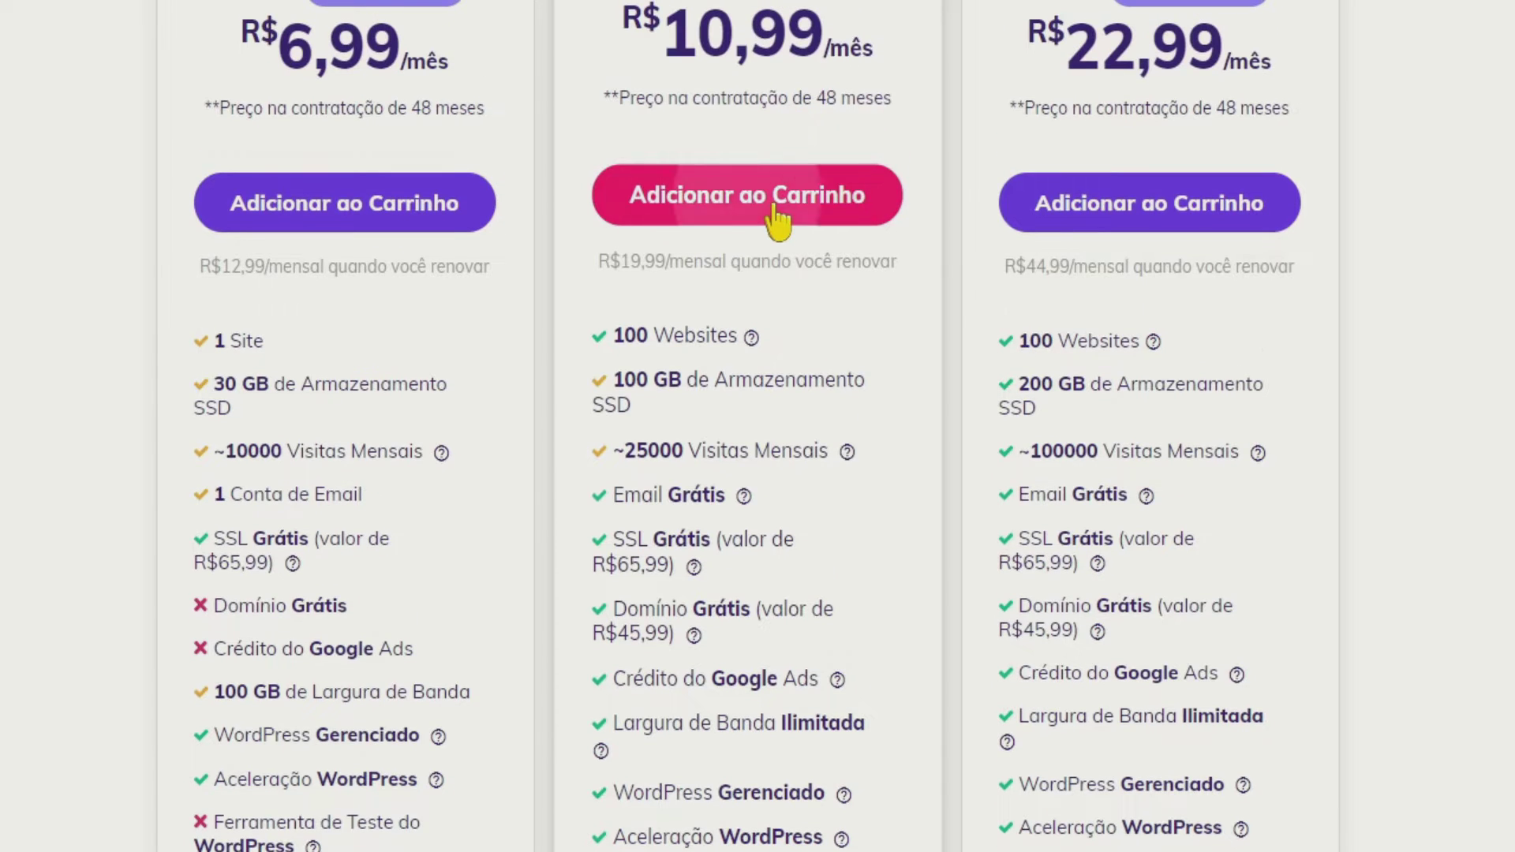
pyautogui.click(776, 209)
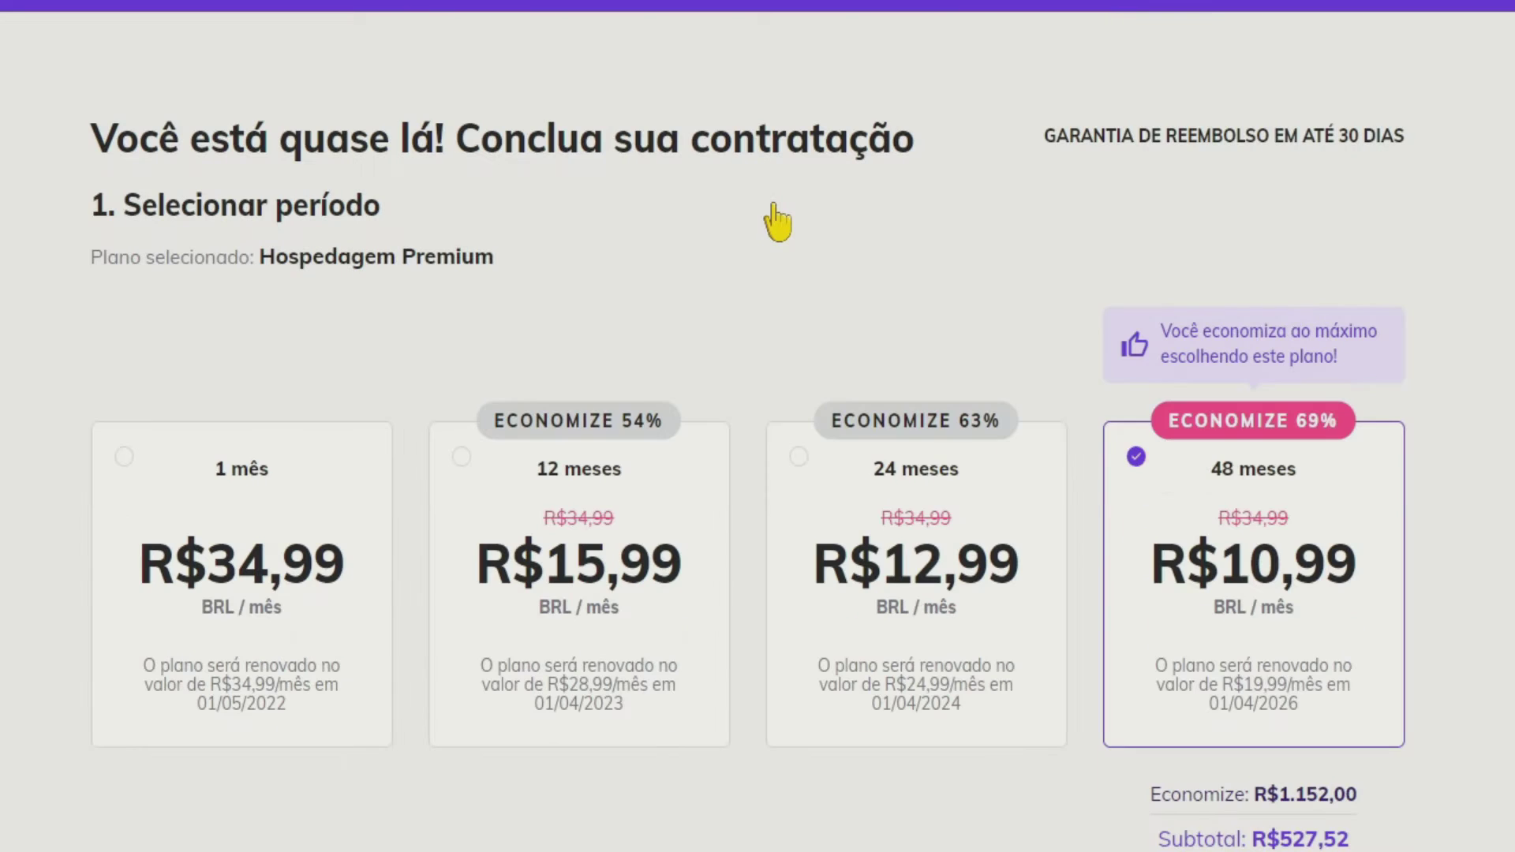
pyautogui.scroll(-7, 5, 385)
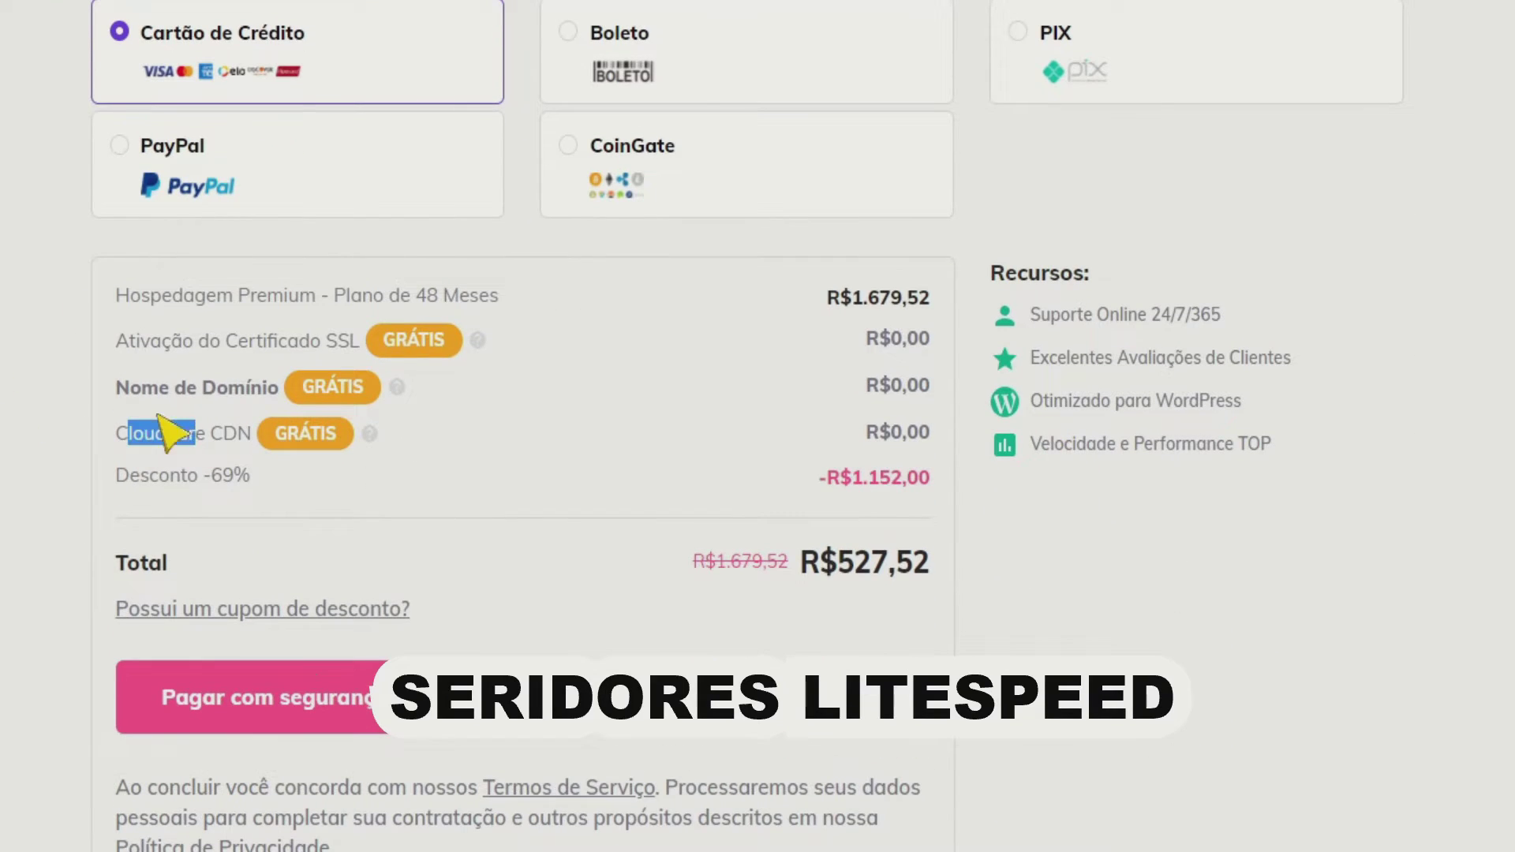
pyautogui.moveTo(182, 341); pyautogui.dragTo(325, 341)
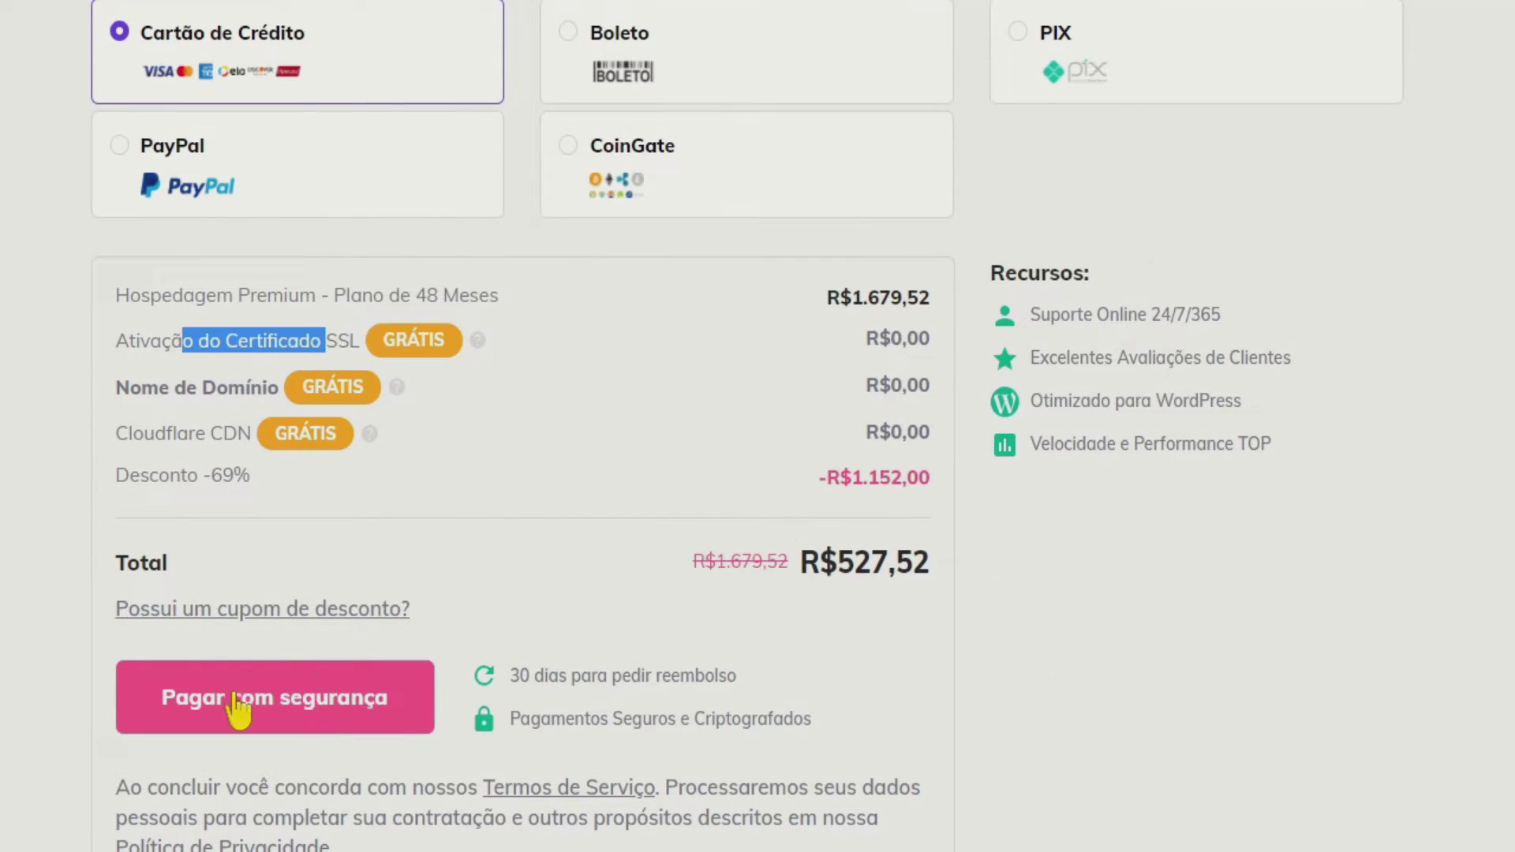
# Apply the creator's discount coupon to the Hospedagem Premium order and select the 12-month billing period.
pyautogui.click(280, 612)
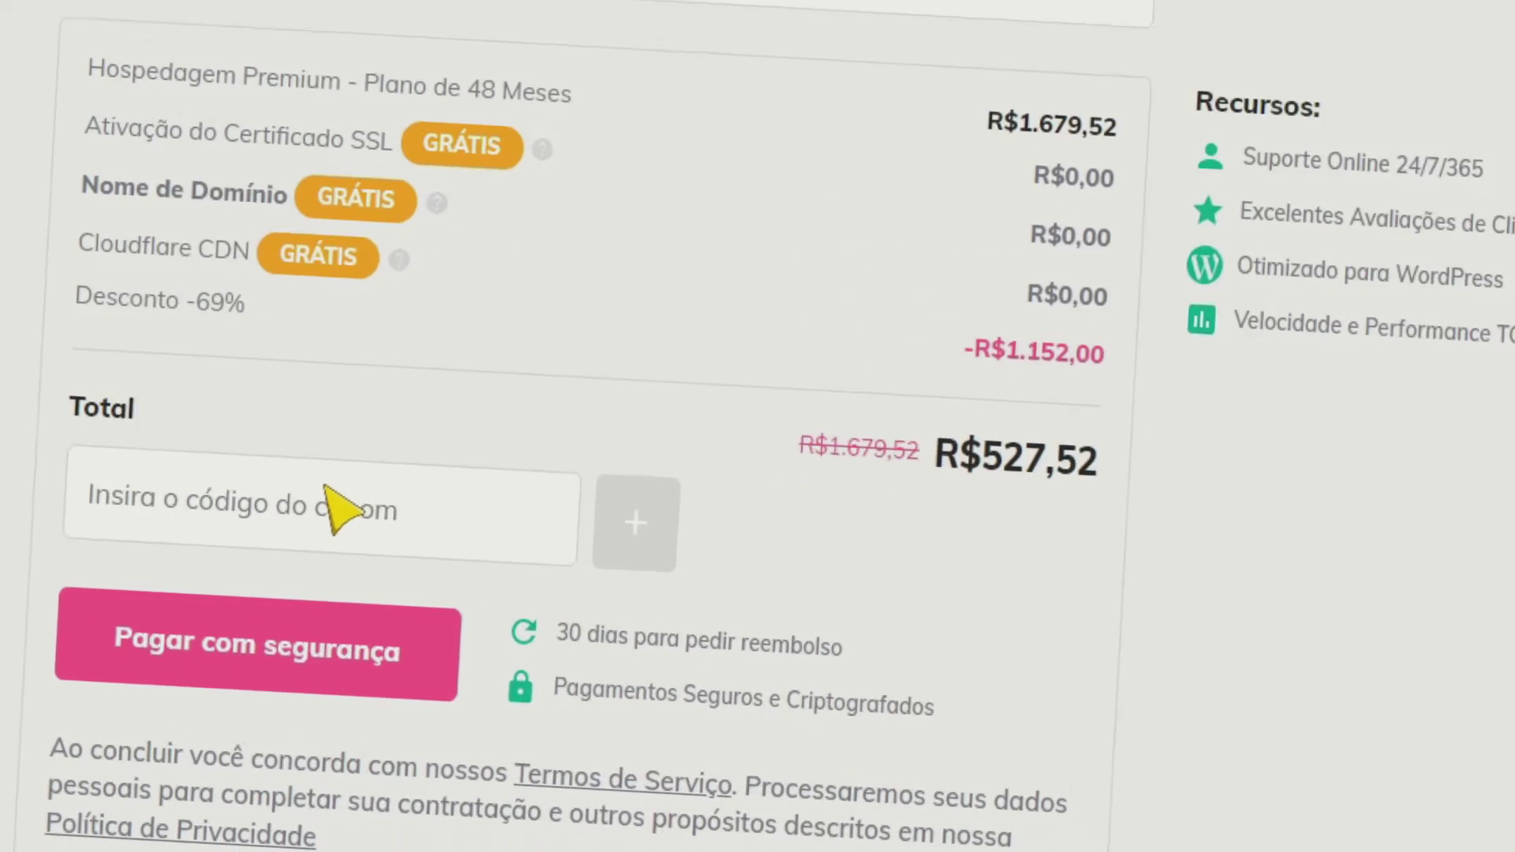
pyautogui.write('MESAQUEMOTA')
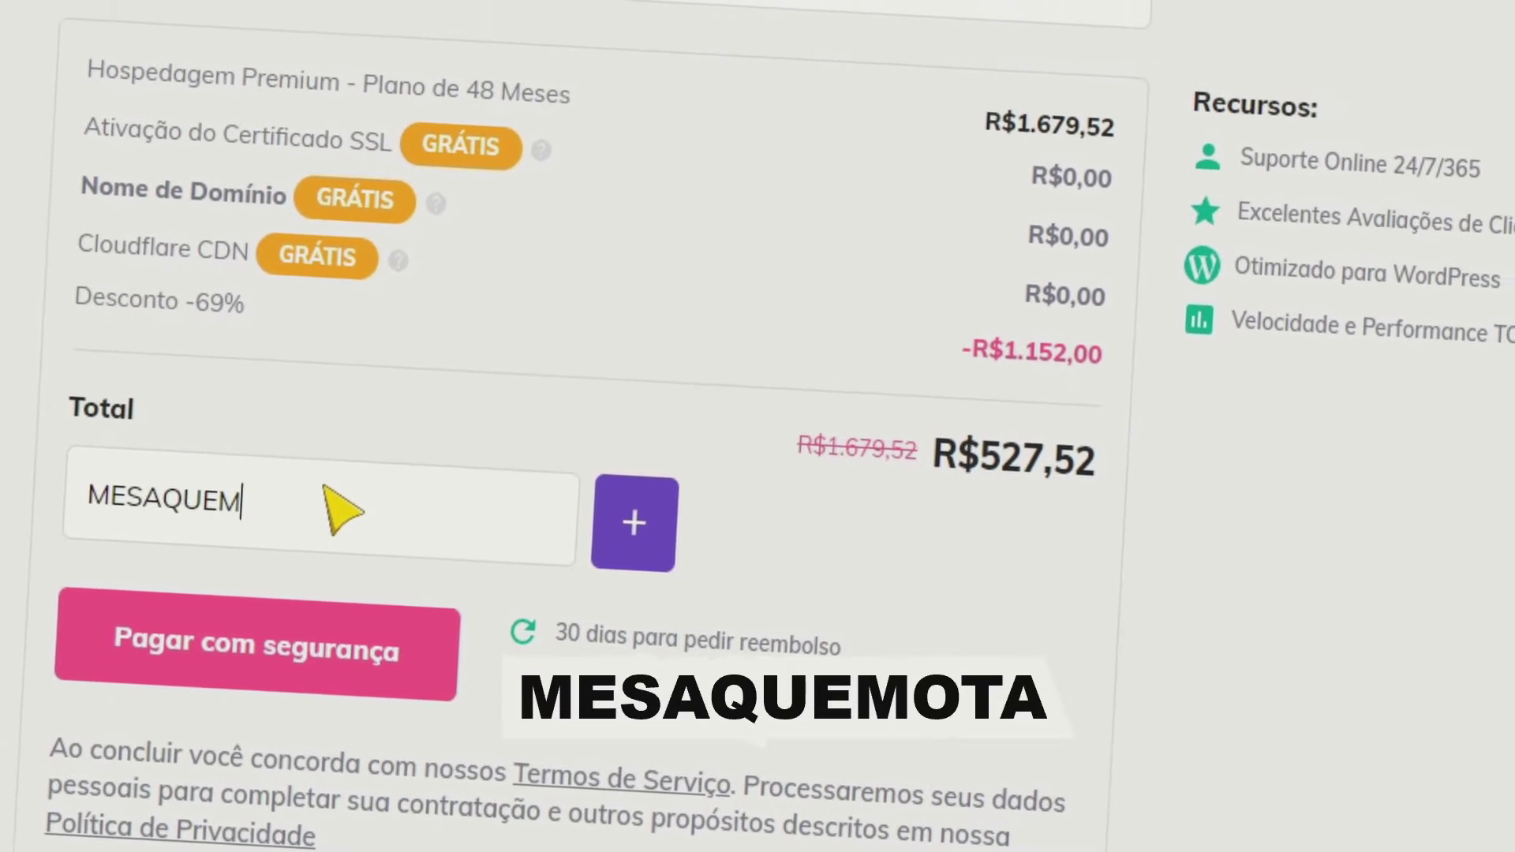
pyautogui.click(624, 556)
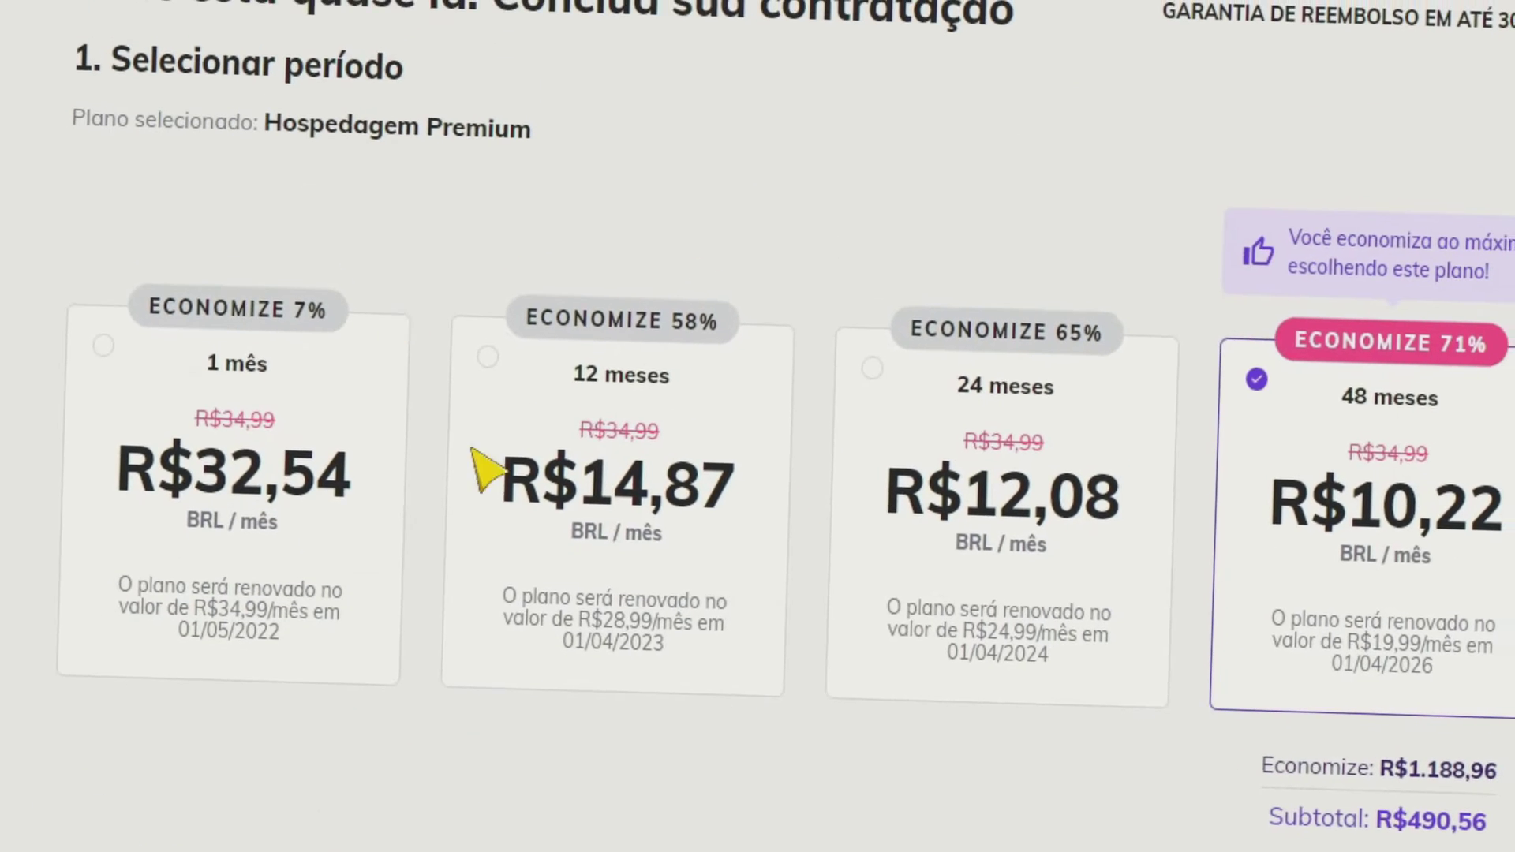
pyautogui.doubleClick(562, 483)
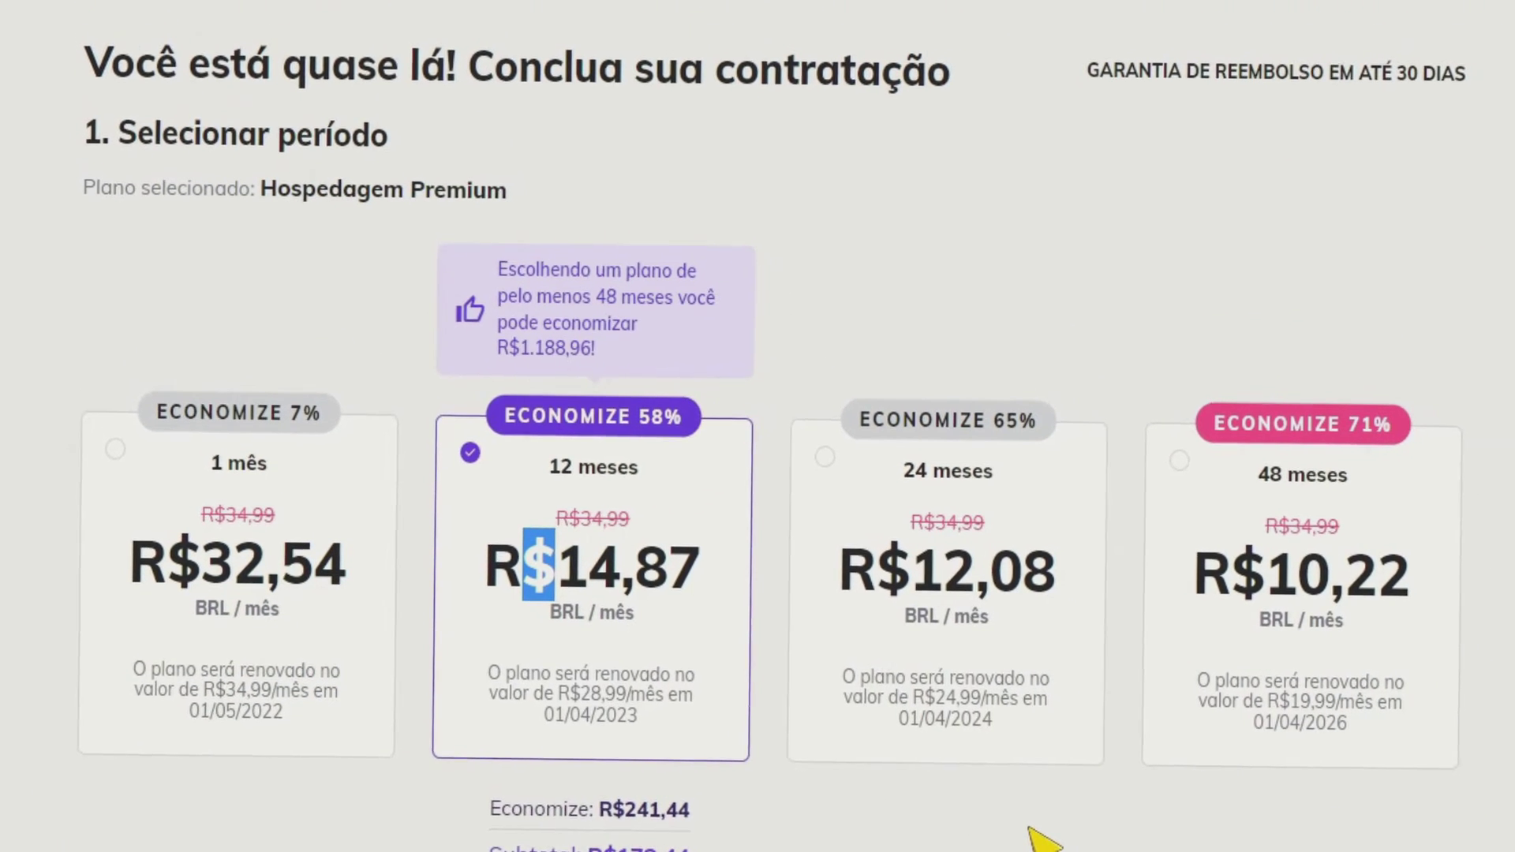
pyautogui.moveTo(1101, 69); pyautogui.dragTo(1400, 75)
pyautogui.moveTo(1318, 152); pyautogui.dragTo(1402, 156)
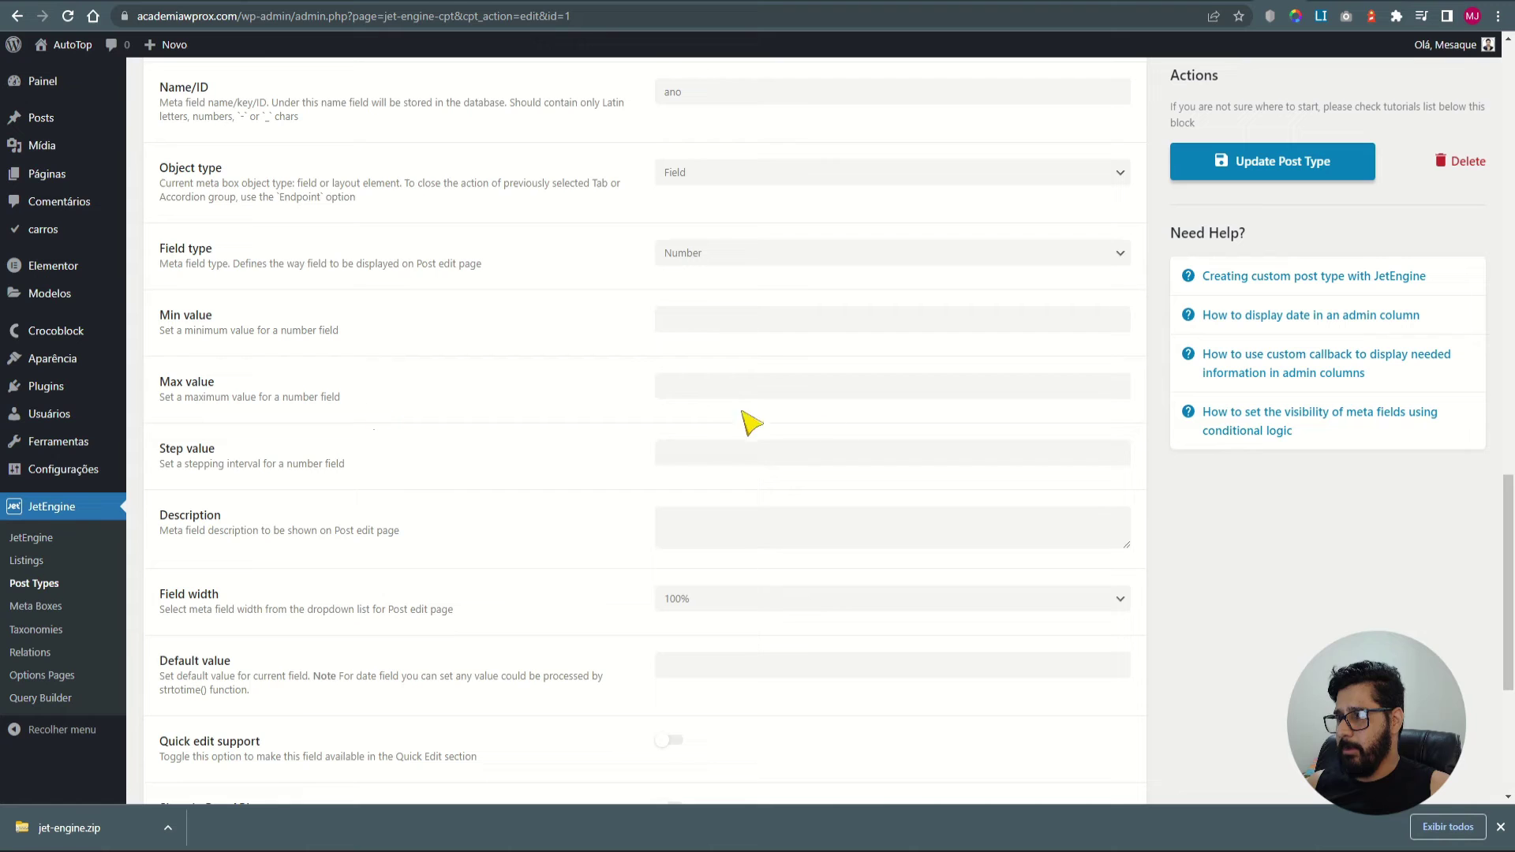
# Return to the WordPress post type editor, set the Ano field's default value to 2022 and save the post type.
pyautogui.click(739, 391)
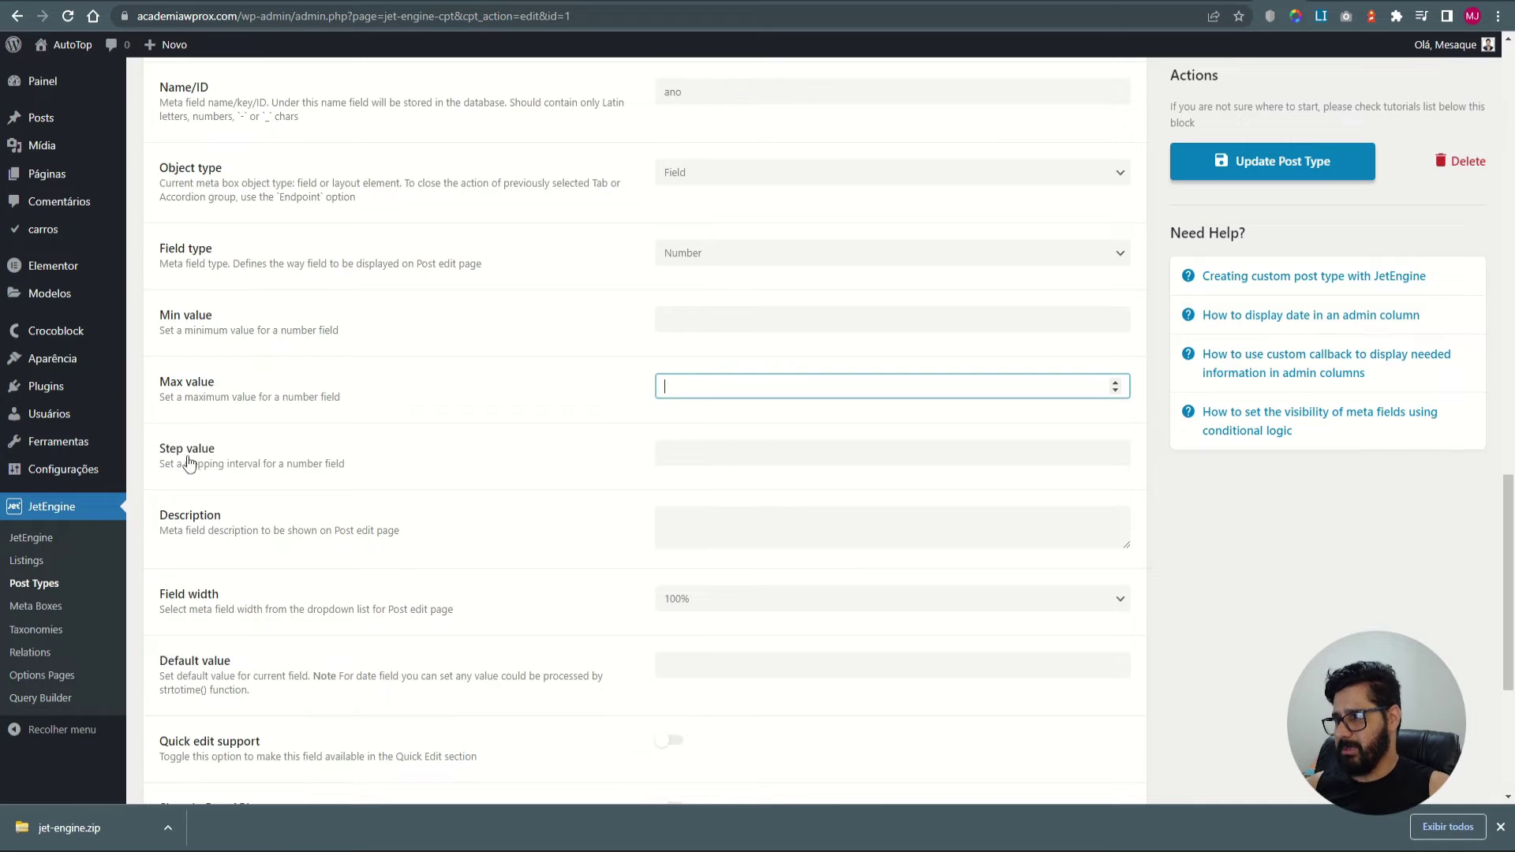
pyautogui.scroll(-2, 481, 474)
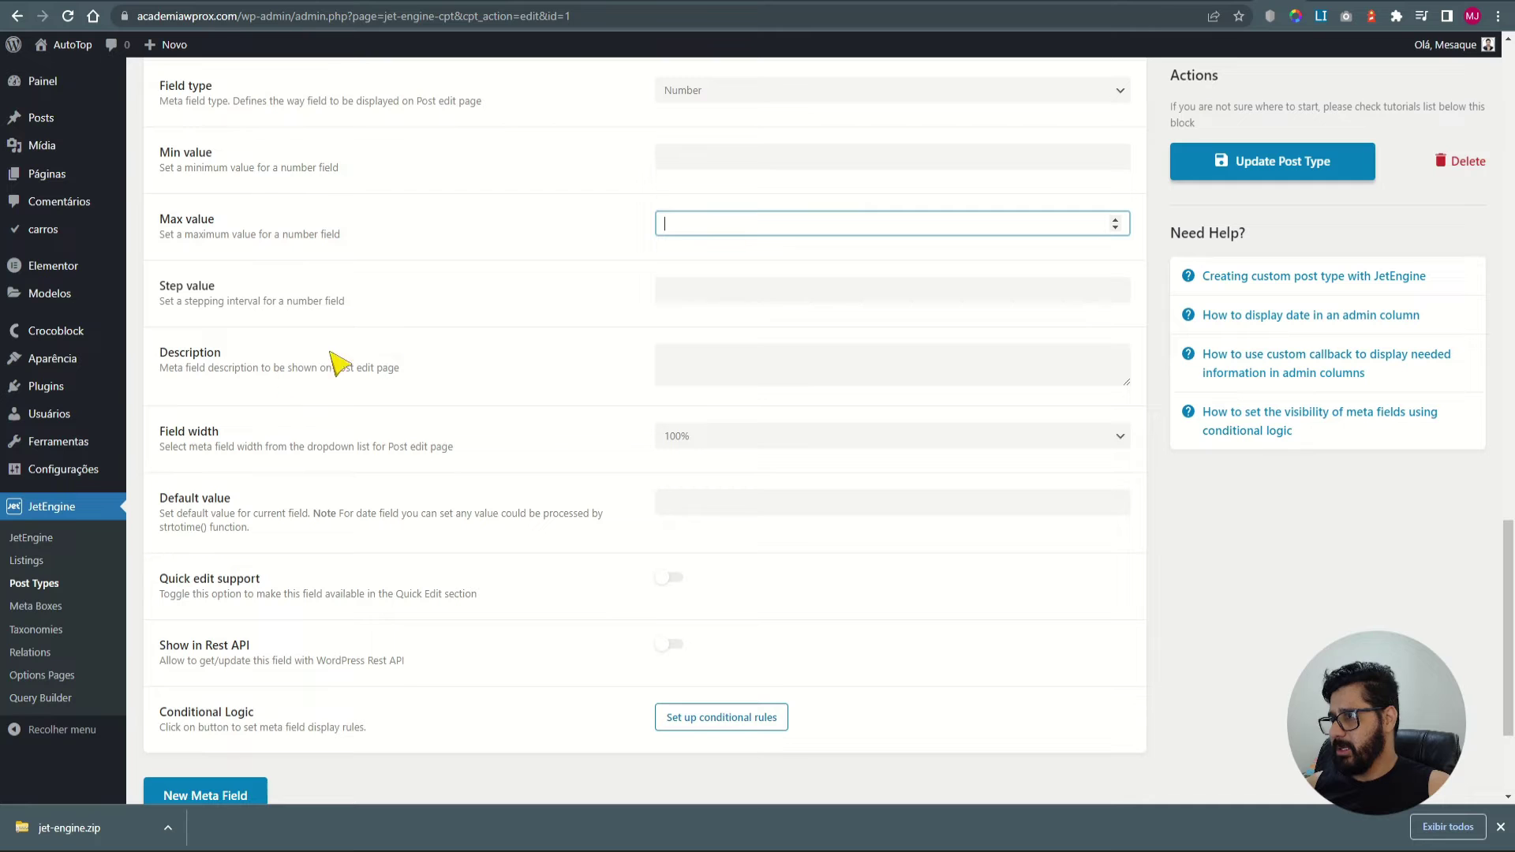
pyautogui.scroll(-3, 534, 541)
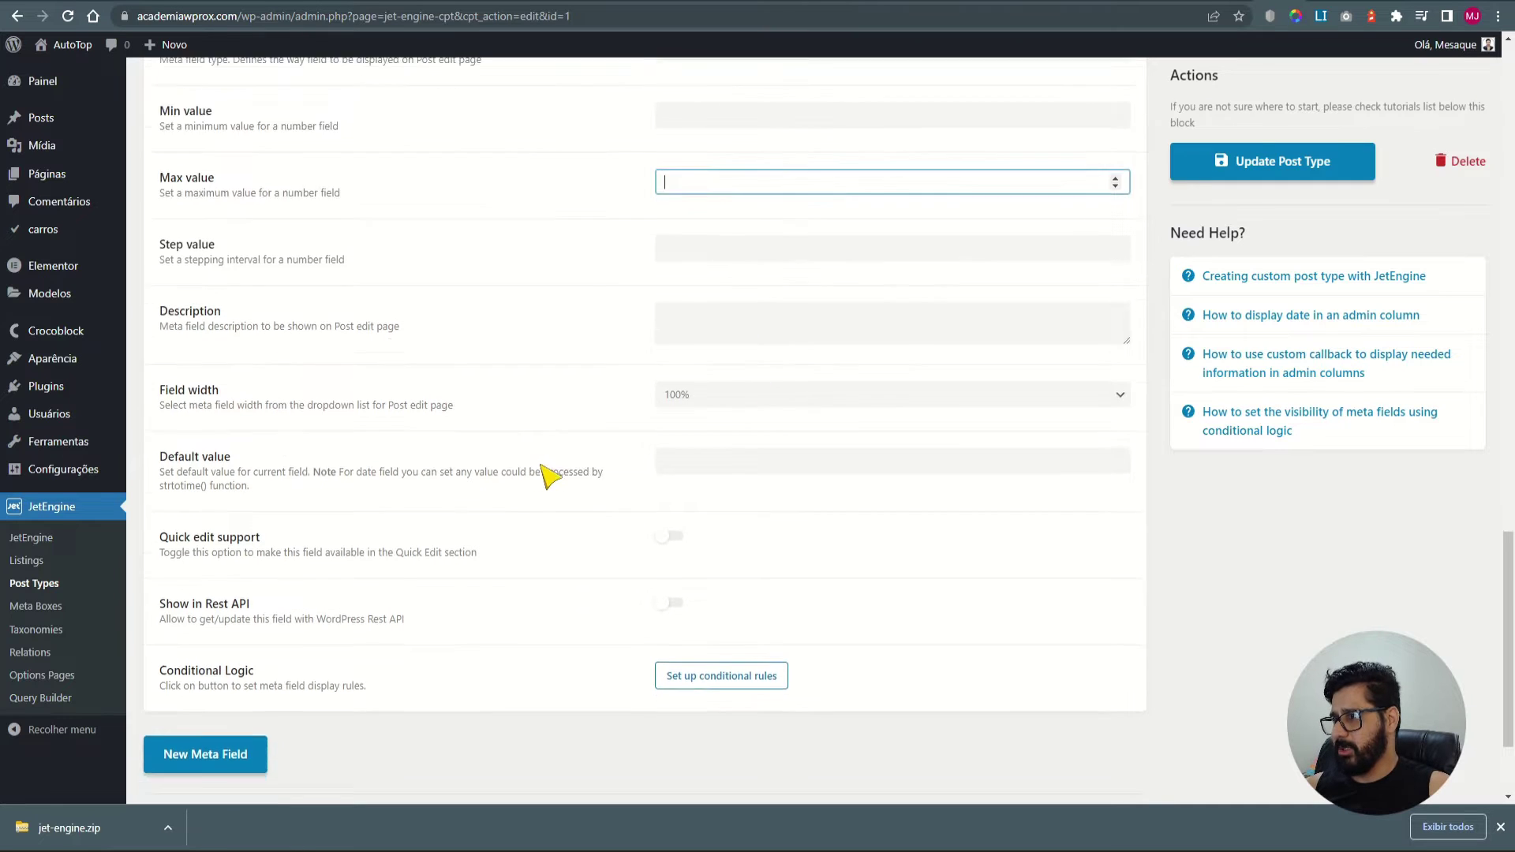
pyautogui.click(718, 310)
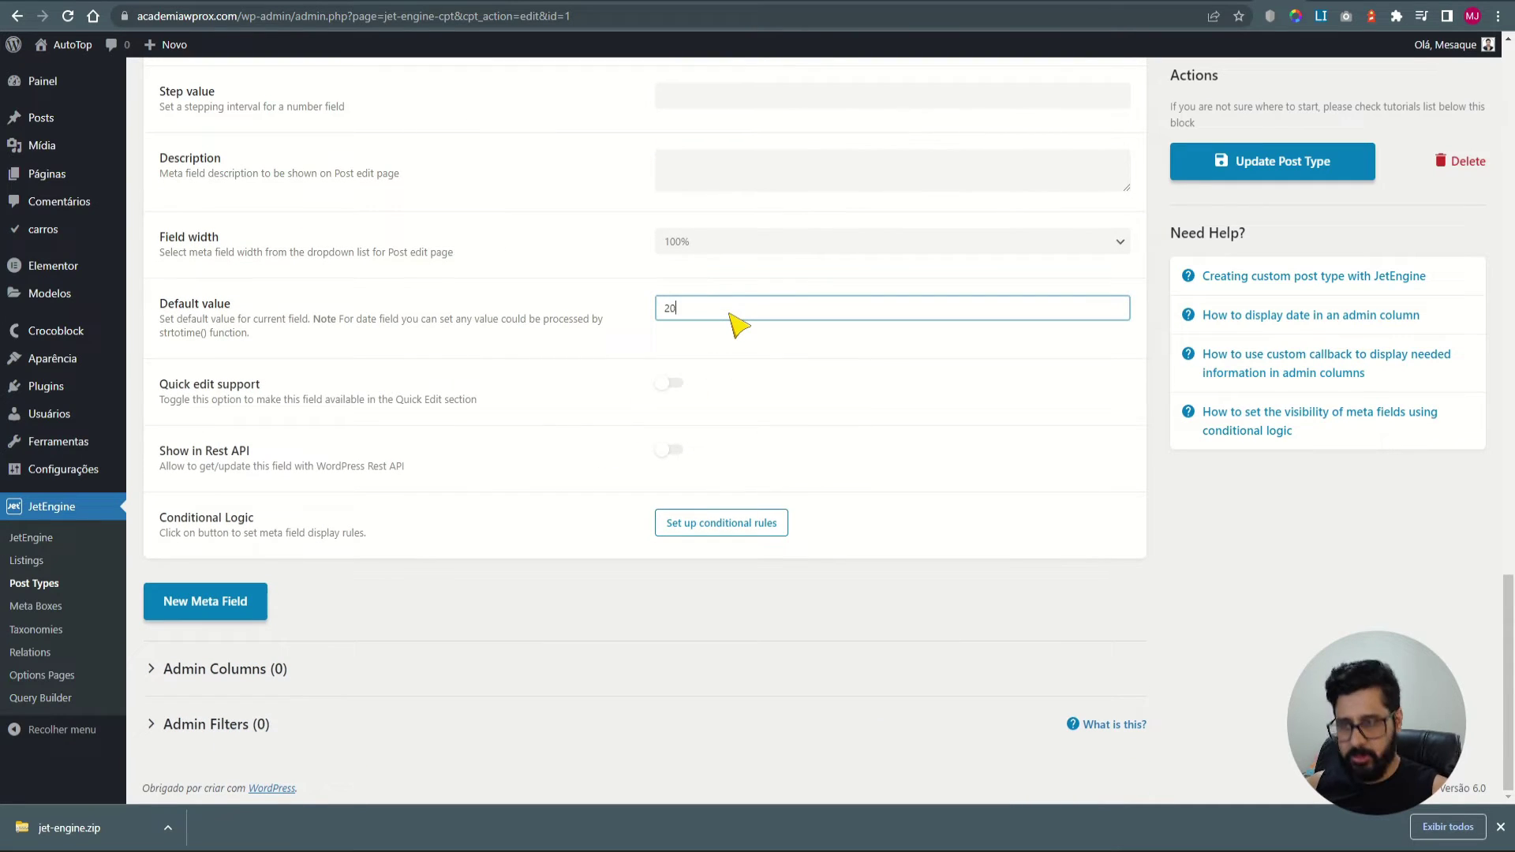
pyautogui.doubleClick(665, 310)
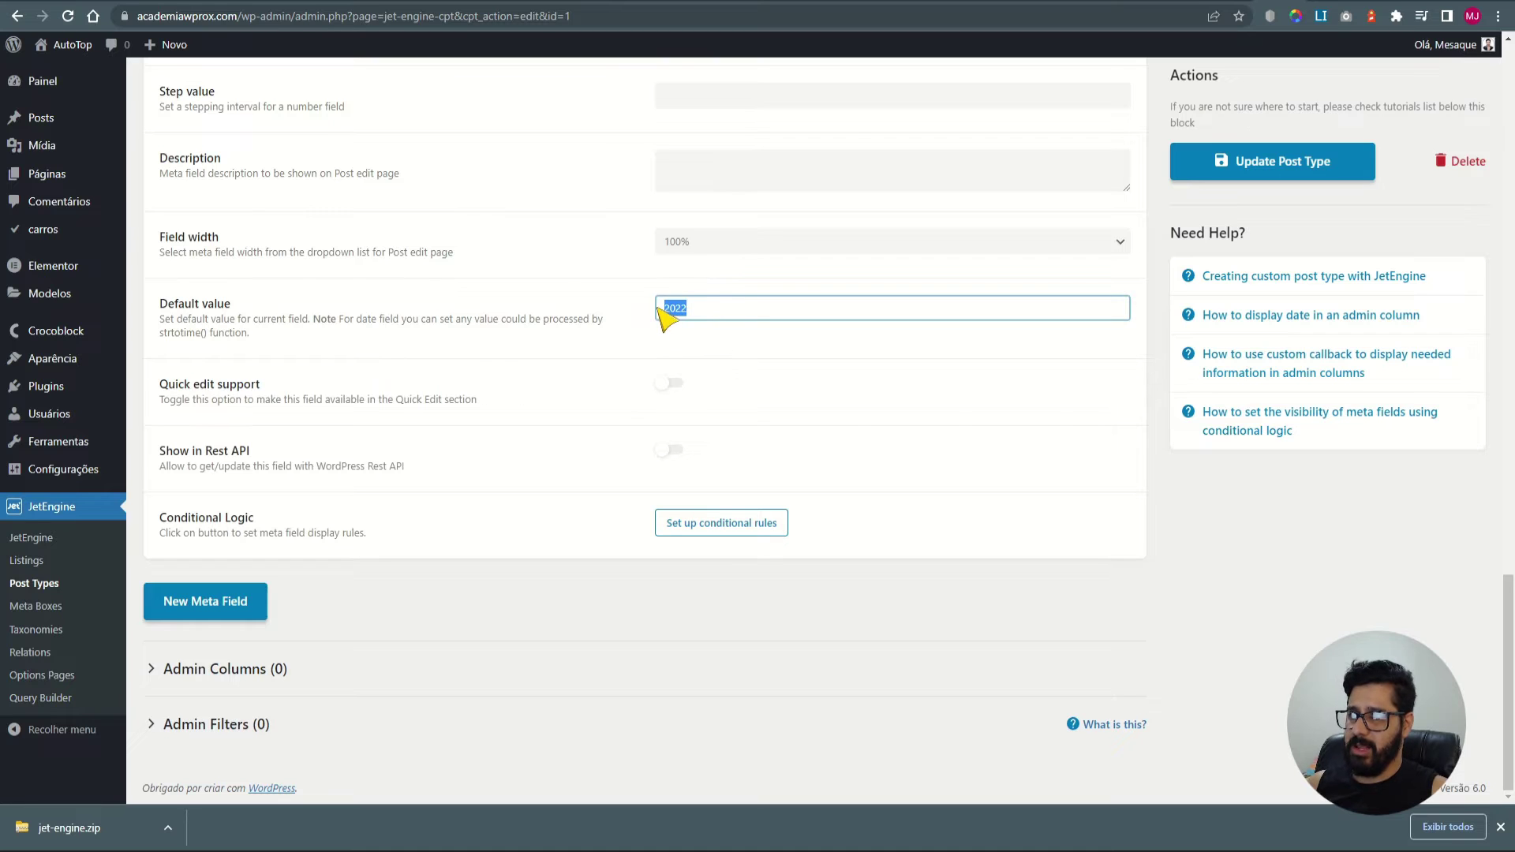
pyautogui.click(762, 371)
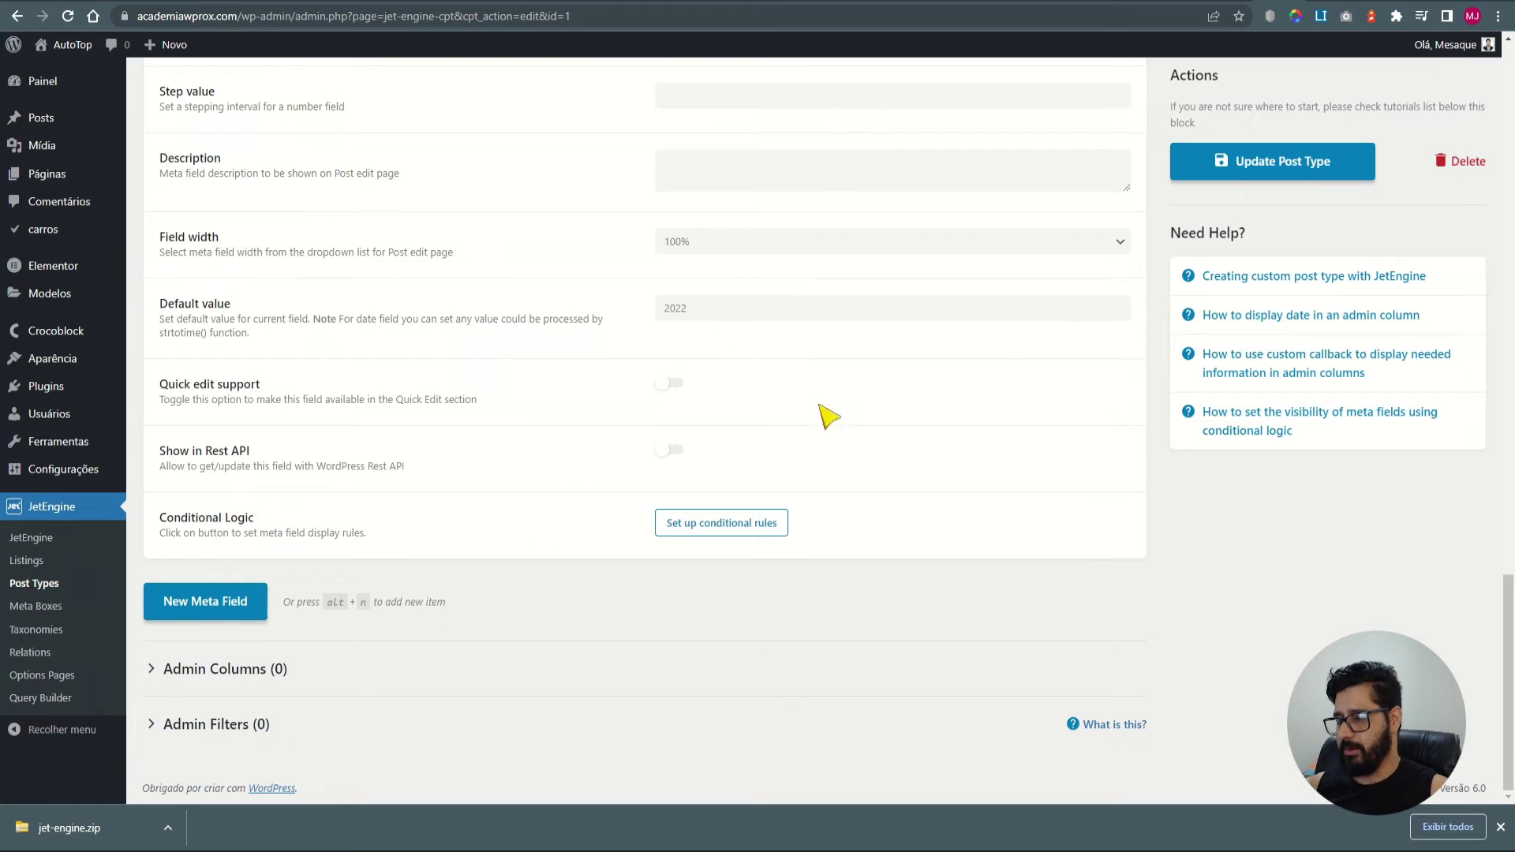
pyautogui.click(1302, 161)
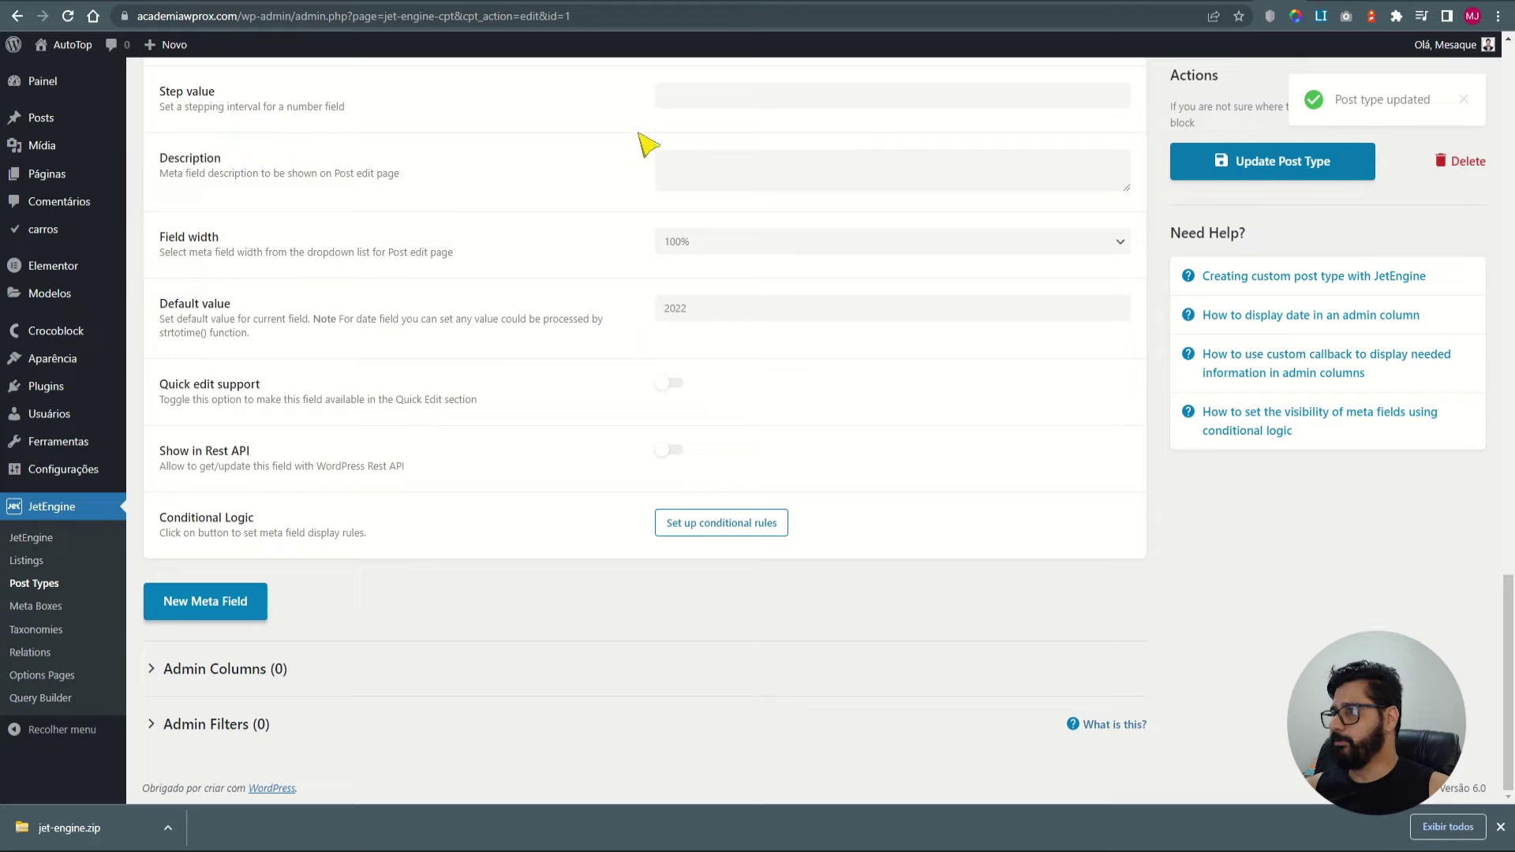
# Start a new entry in the carros post type and title it Titulo.
pyautogui.moveTo(93, 235)
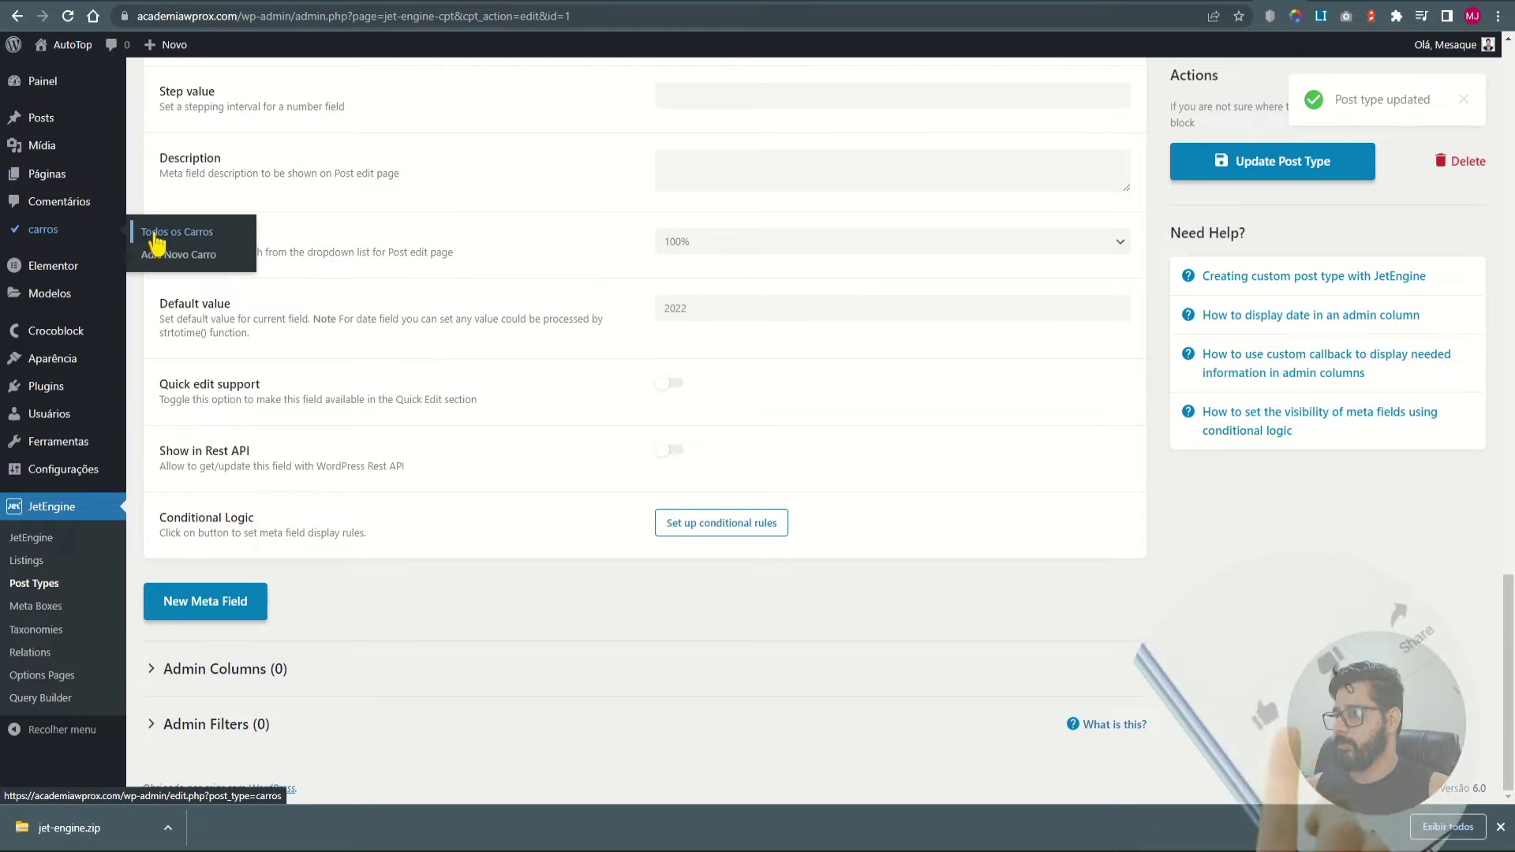
pyautogui.click(155, 237)
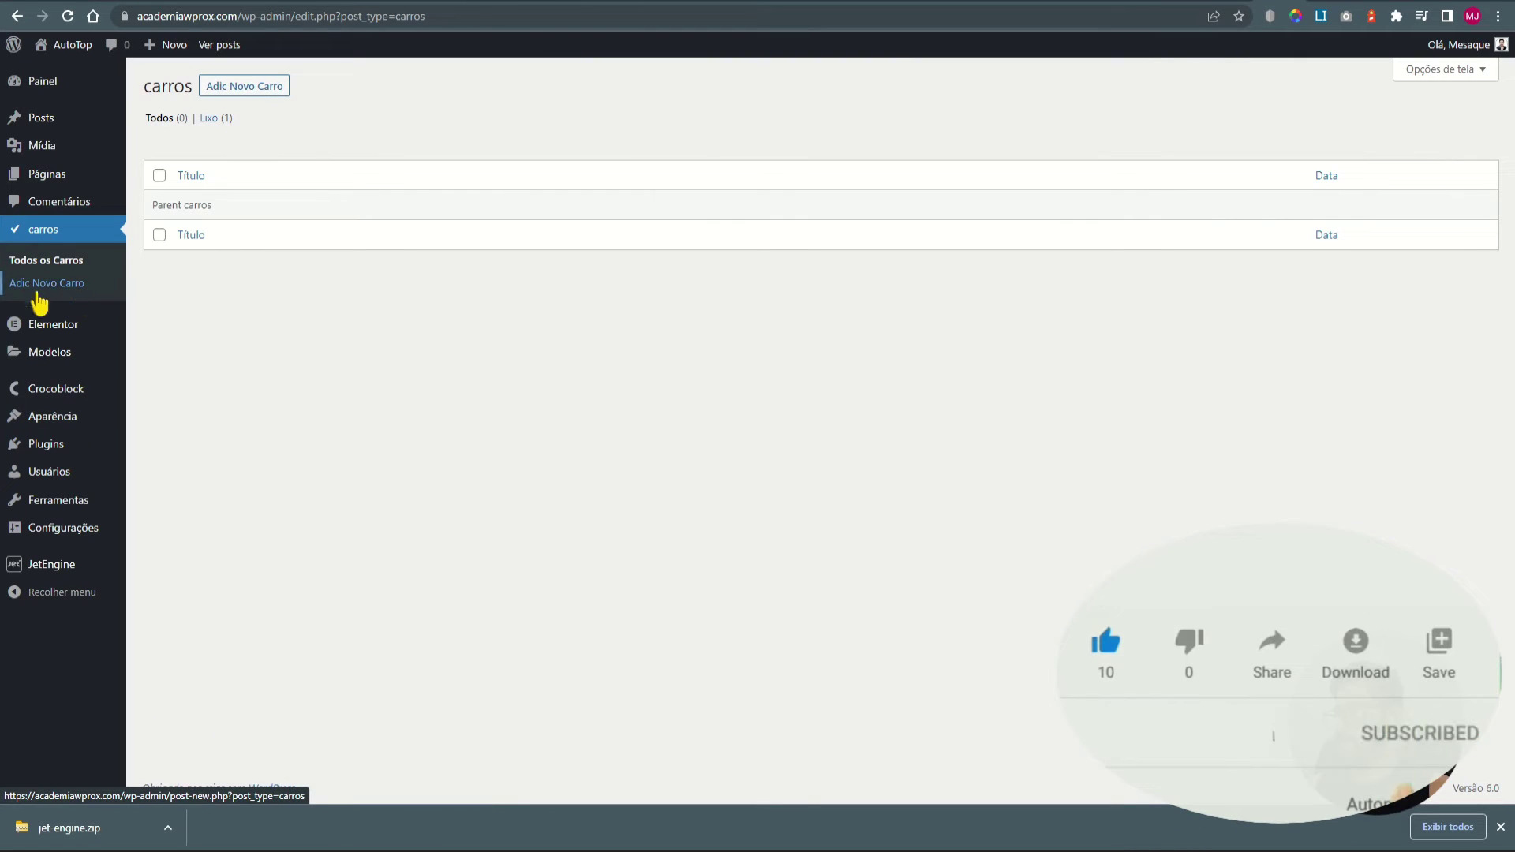
pyautogui.click(261, 90)
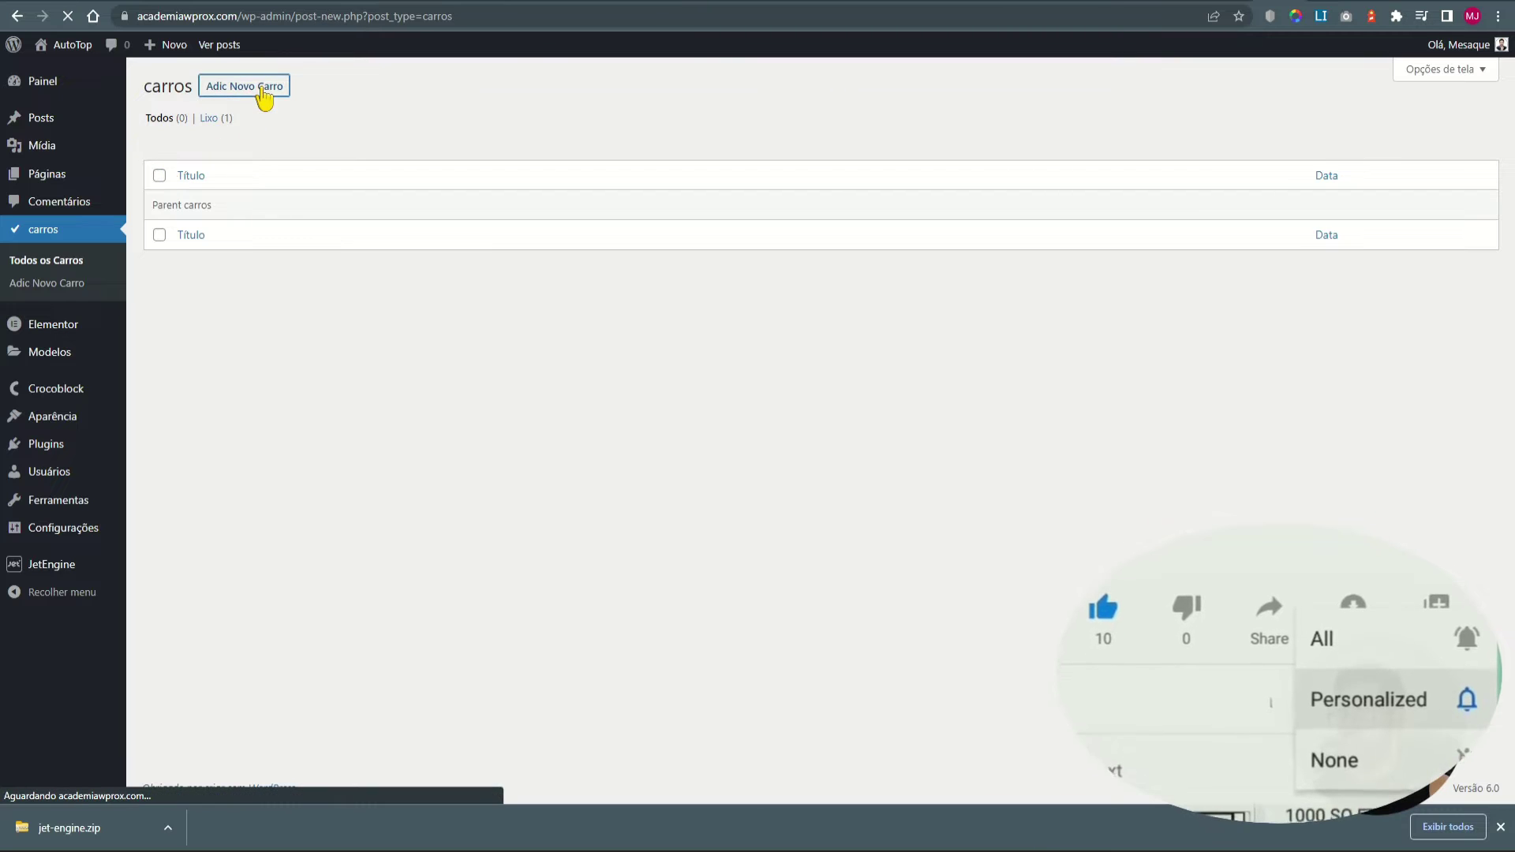
pyautogui.write('Titulo')
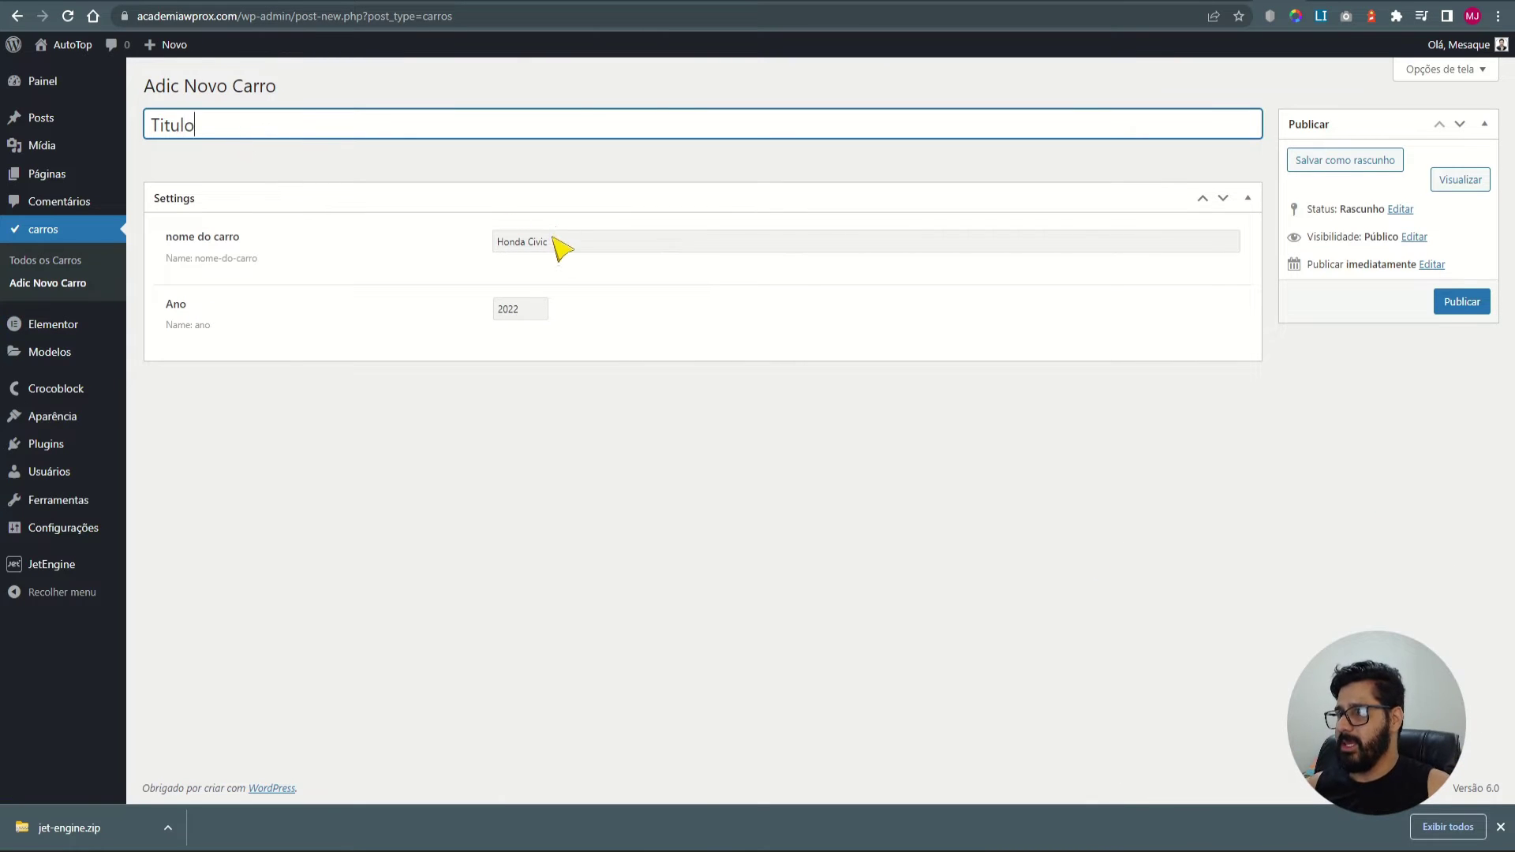
# Fill the new car's nome do carro field with Honda Accord and set its Ano to 2018.
pyautogui.moveTo(546, 243); pyautogui.dragTo(525, 300)
pyautogui.click(573, 246)
pyautogui.moveTo(575, 245); pyautogui.dragTo(531, 242)
pyautogui.write('Accord')
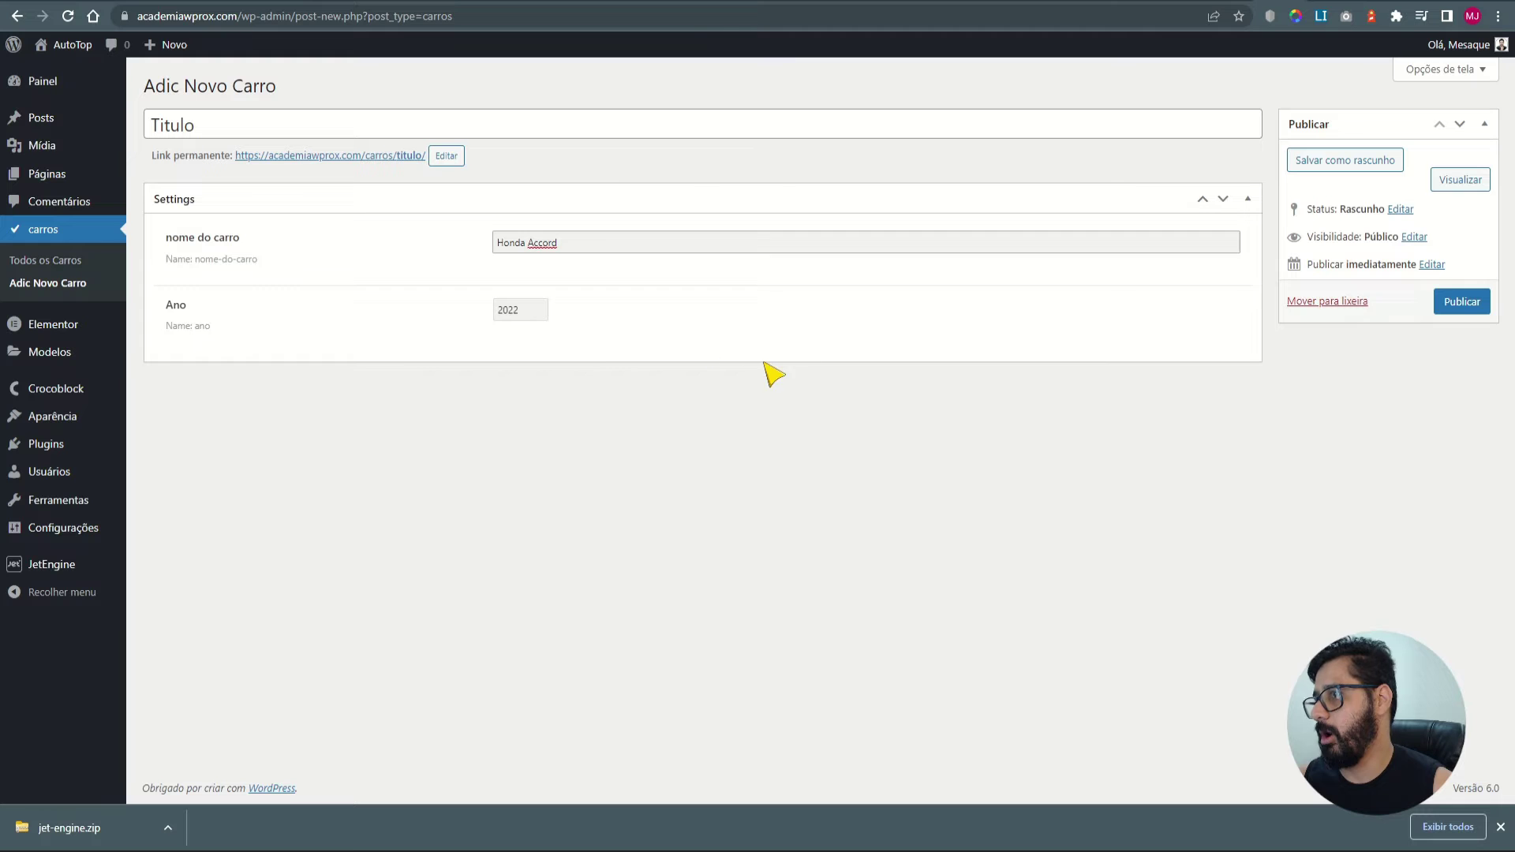
pyautogui.moveTo(523, 310); pyautogui.dragTo(513, 313)
pyautogui.write('18')
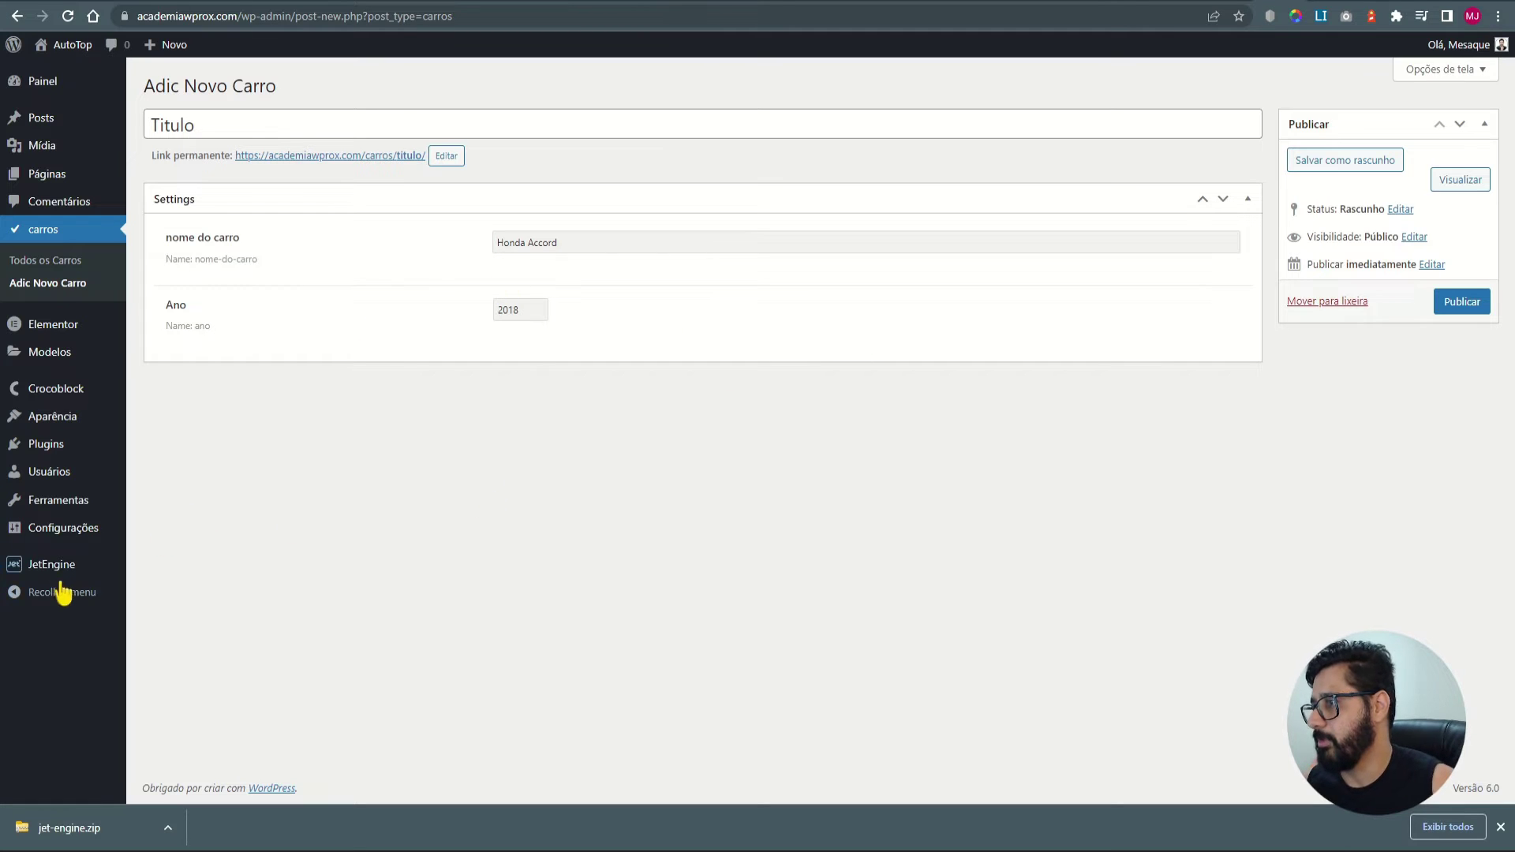
# Leave the new car without publishing it and reopen the carros post type in JetEngine for editing.
pyautogui.moveTo(56, 576)
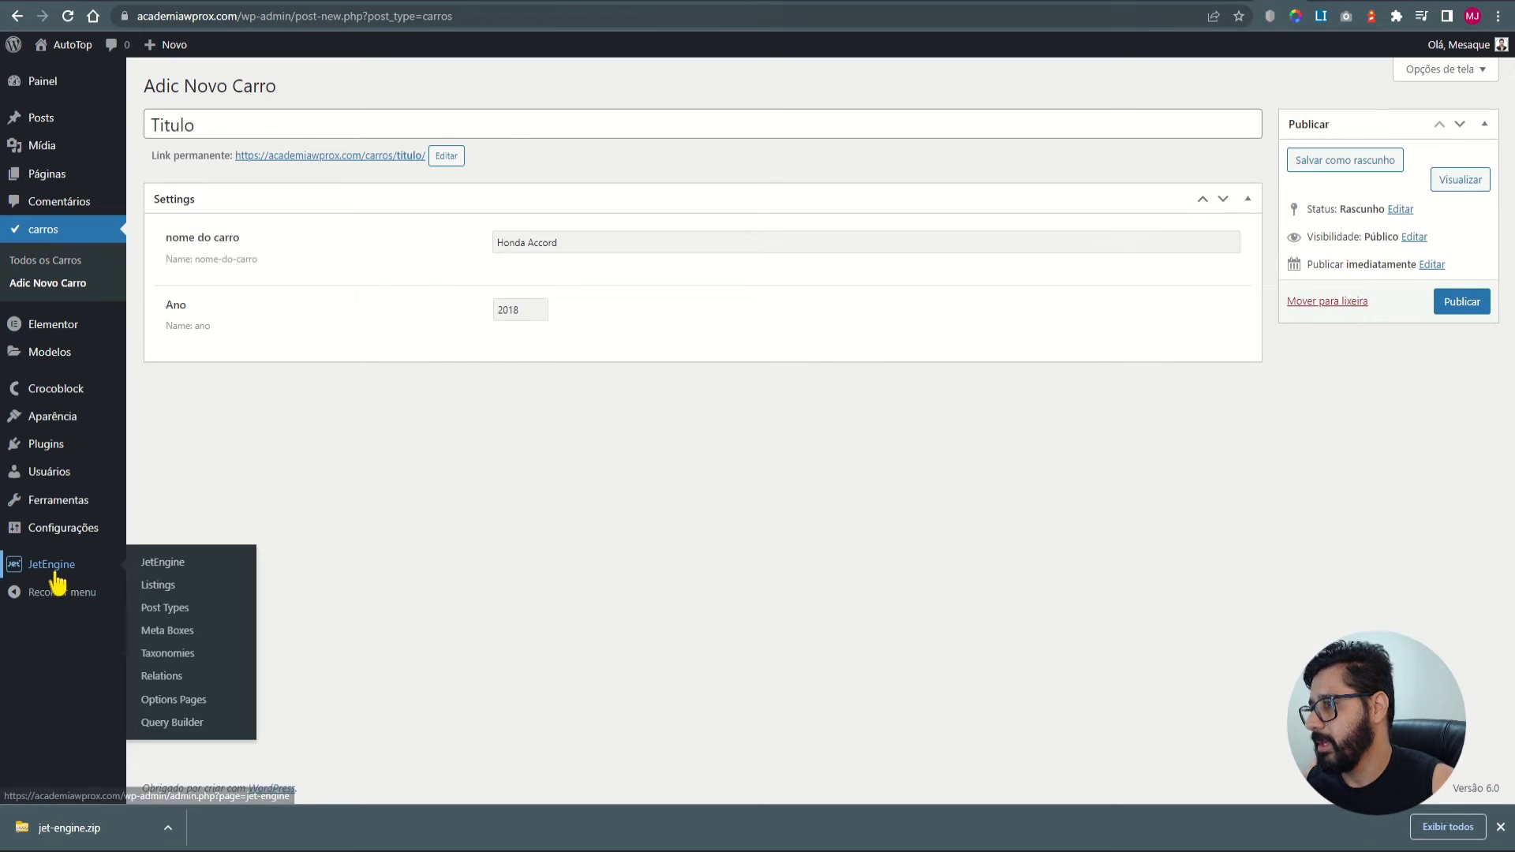
pyautogui.click(172, 609)
pyautogui.click(817, 106)
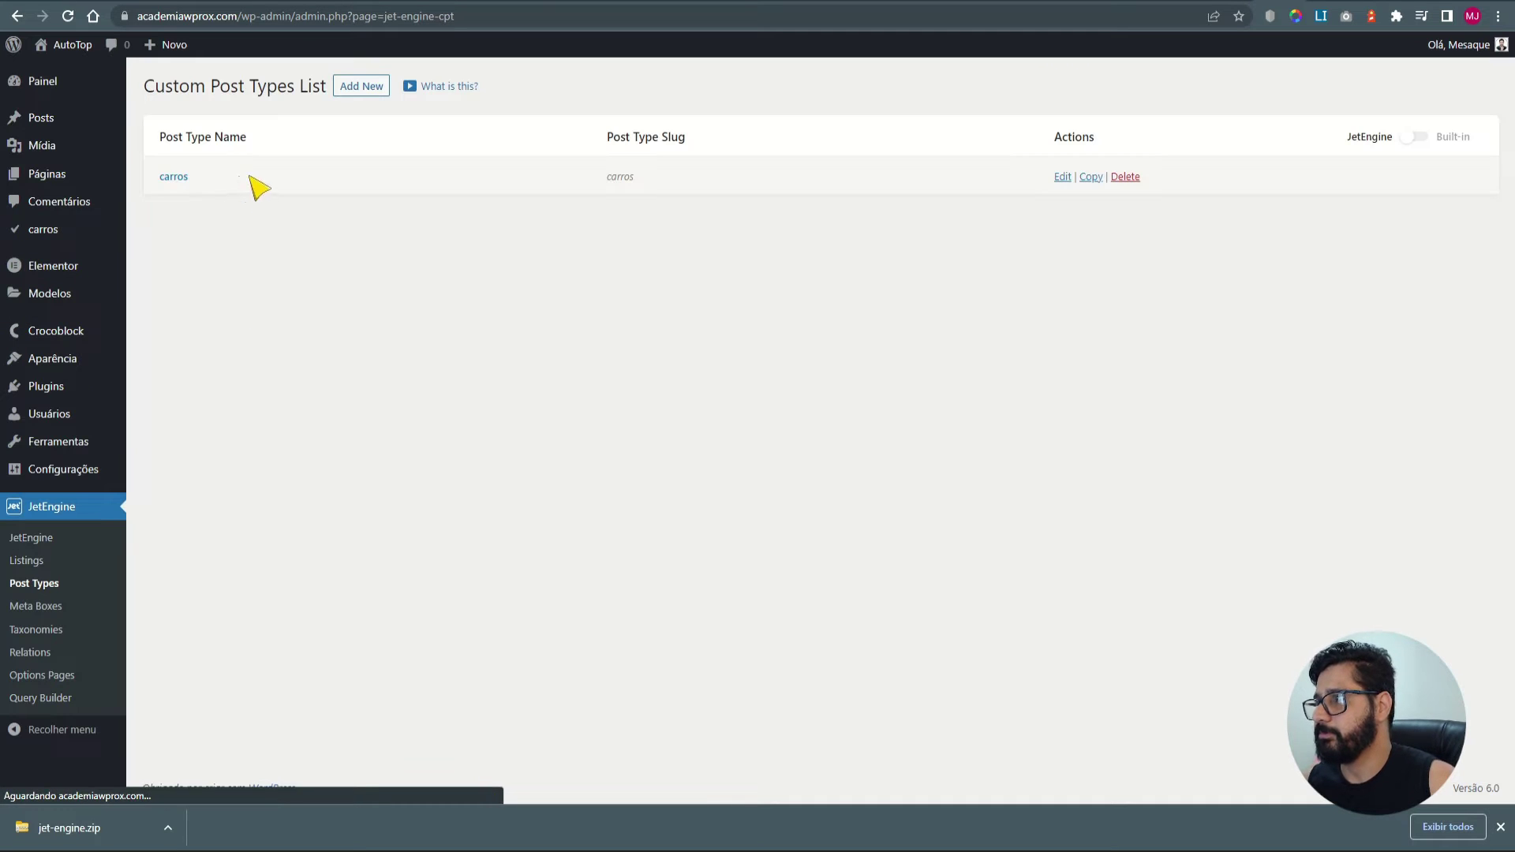
pyautogui.click(179, 178)
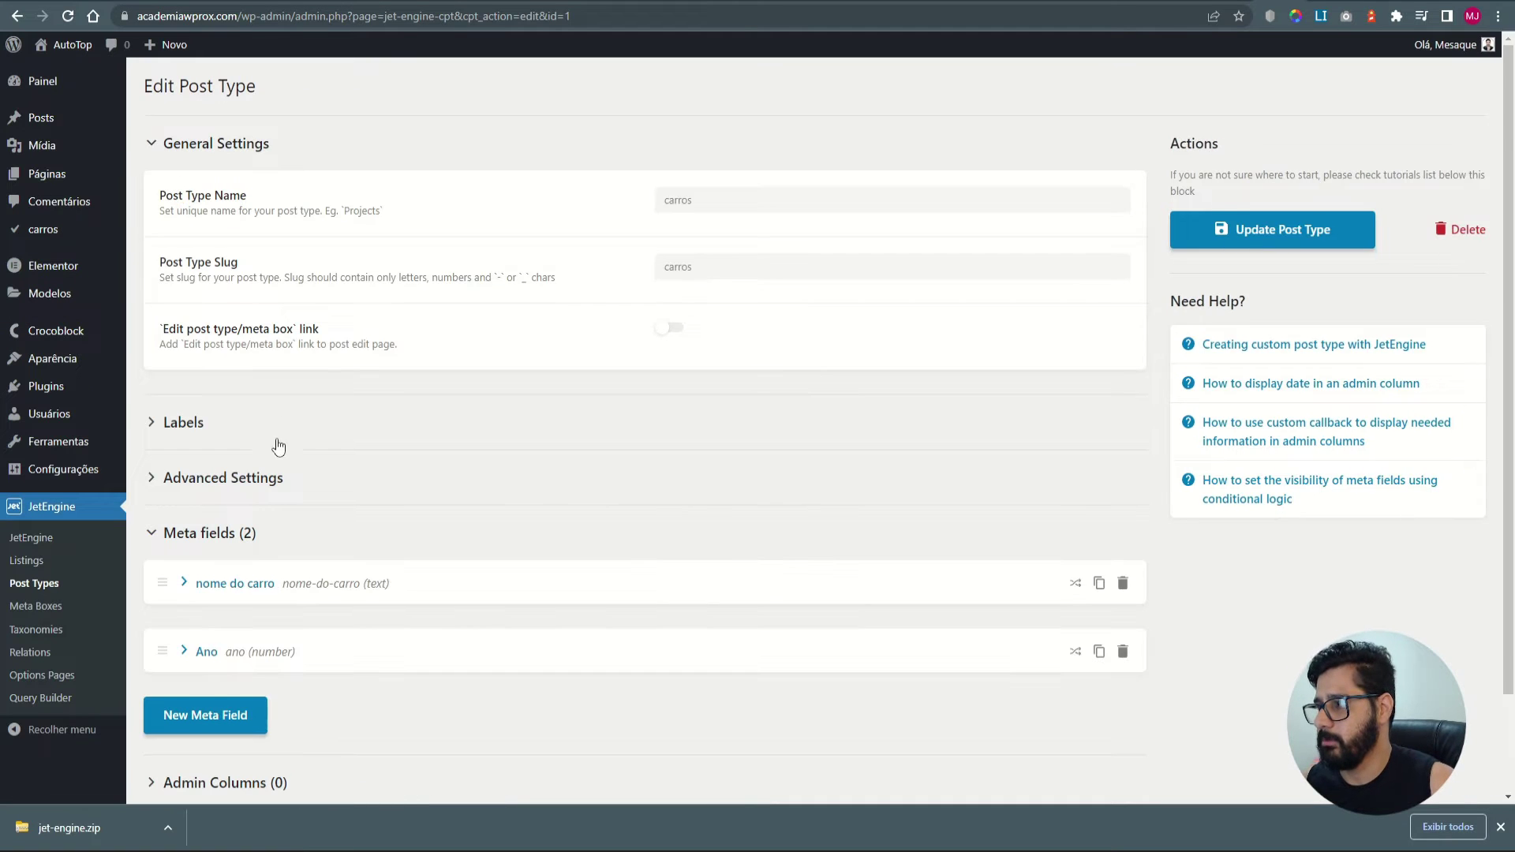
pyautogui.scroll(-2, 273, 442)
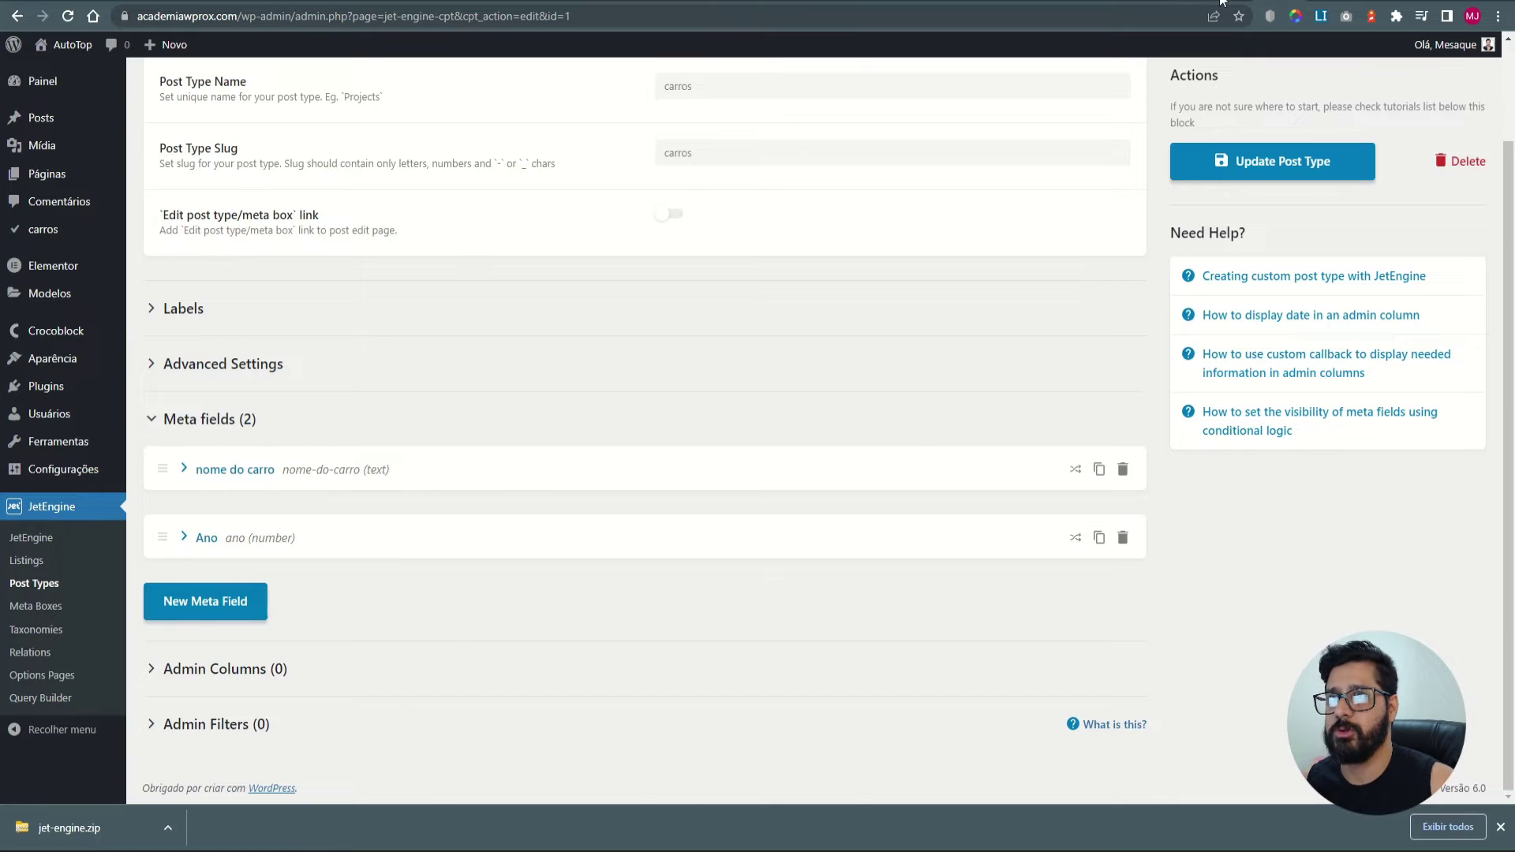
# Add a third meta field labelled Passageiros, modelled on the passenger detail of the demo car page.
pyautogui.click(1228, 2)
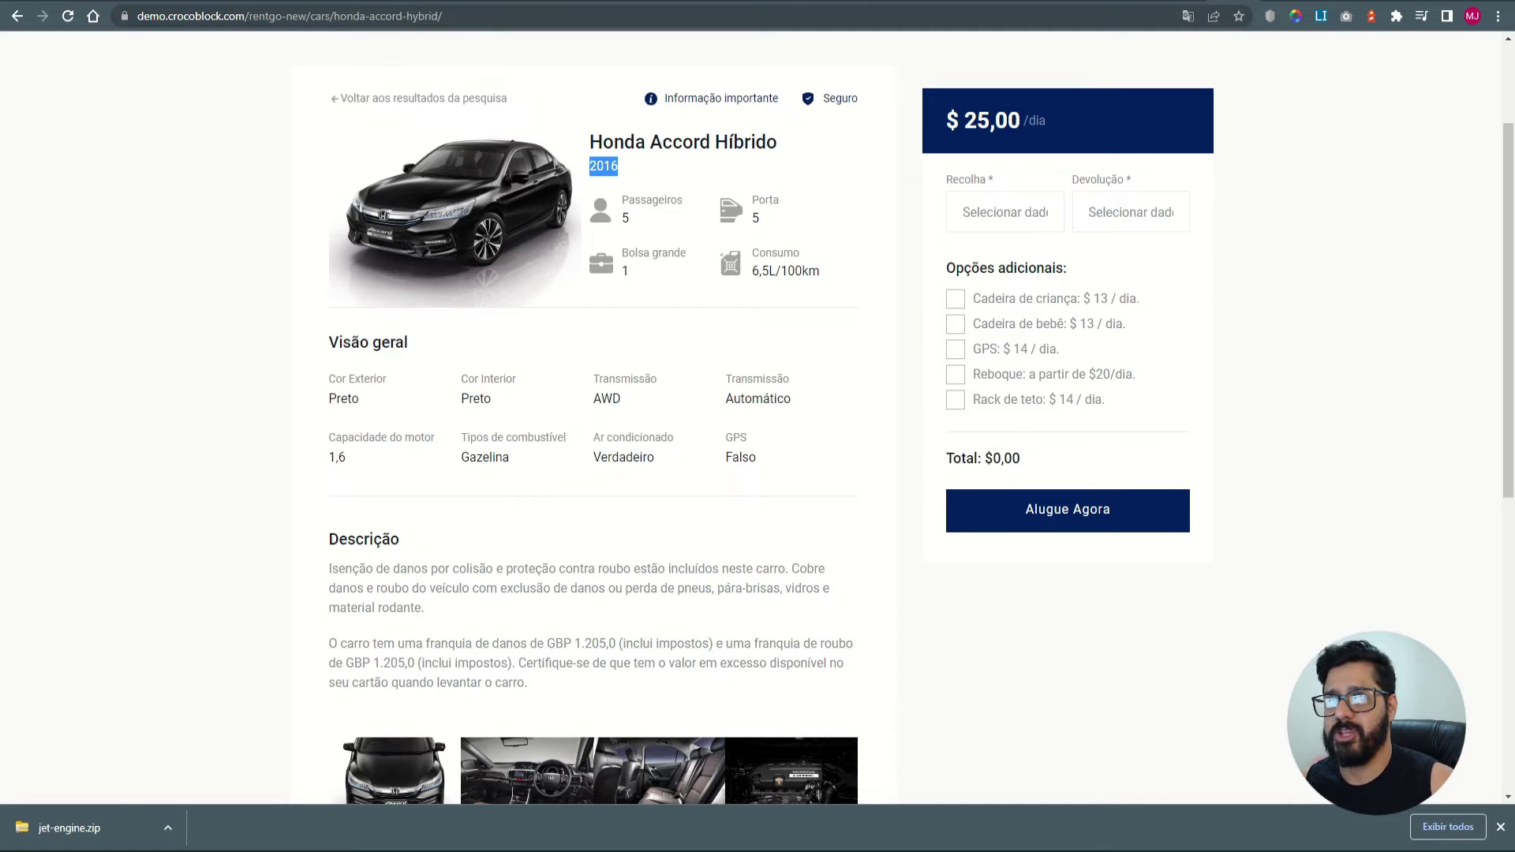
pyautogui.click(1337, 1)
pyautogui.click(237, 598)
pyautogui.click(740, 663)
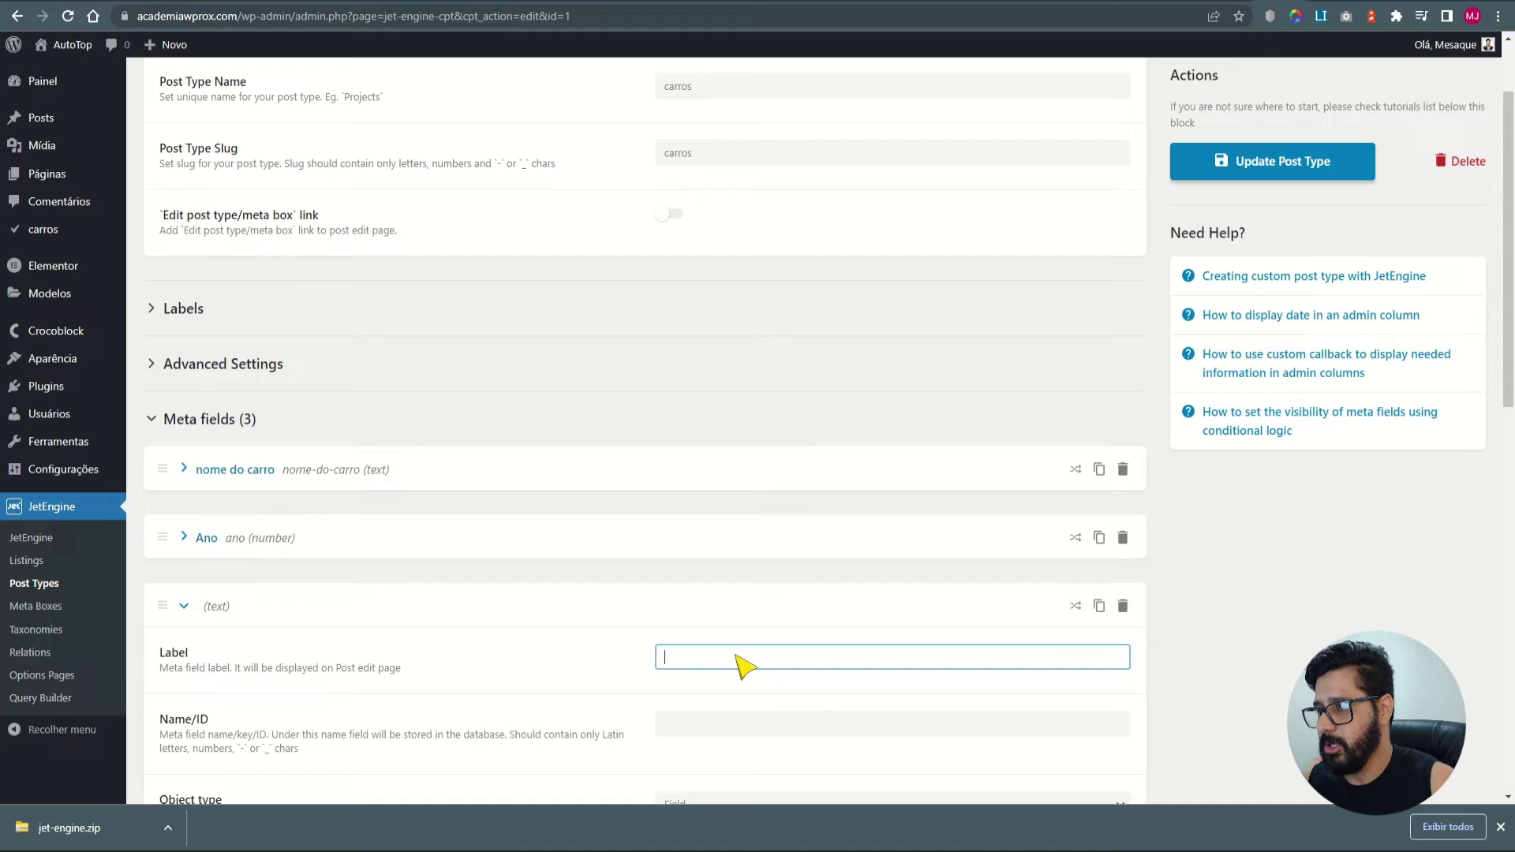
pyautogui.write('Passage')
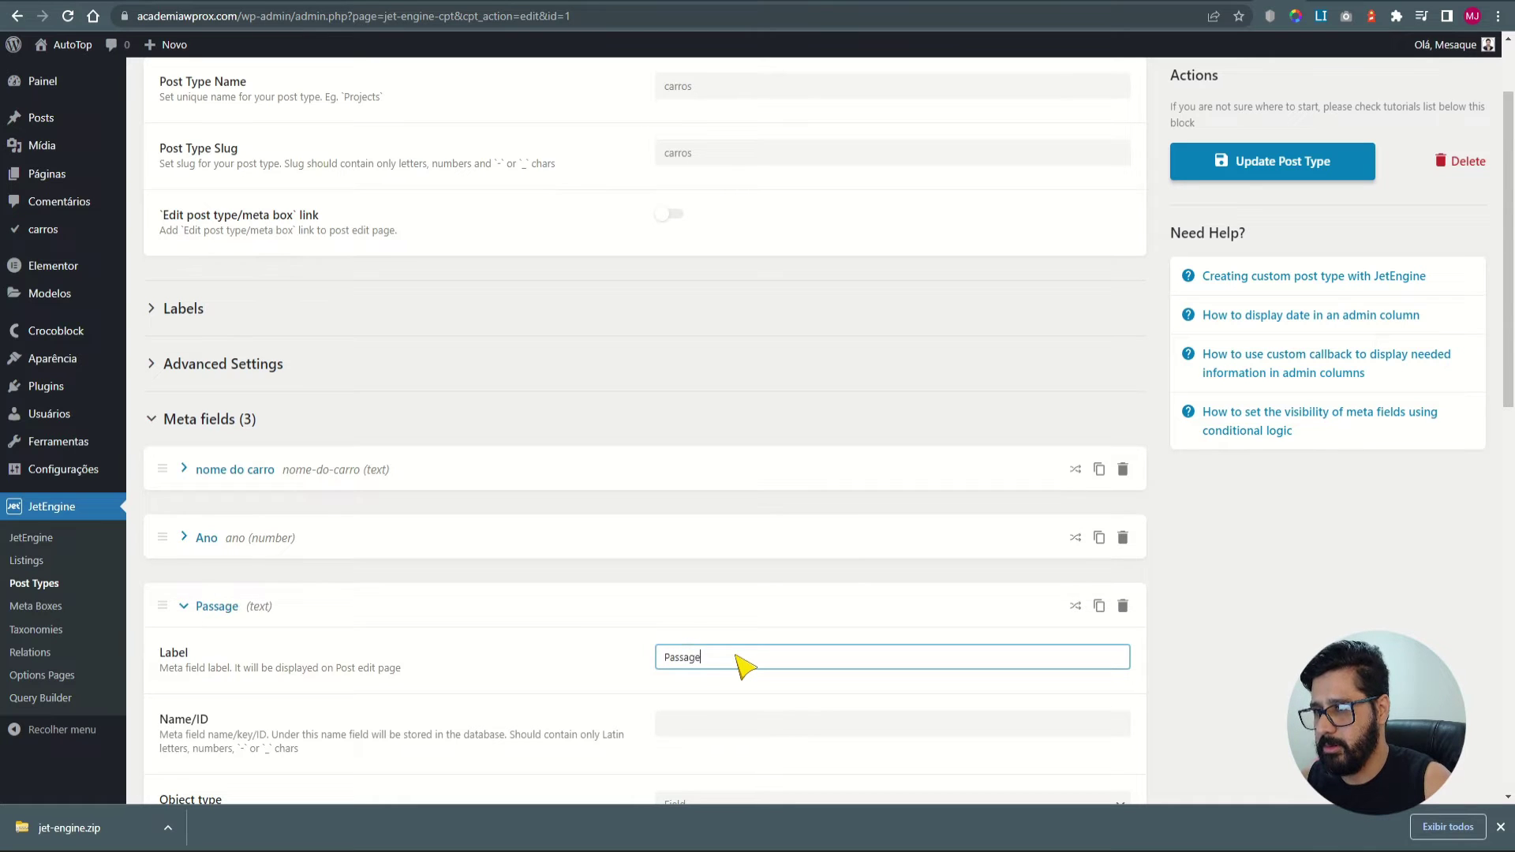
pyautogui.write('iros')
# Set the Passageiros meta field's type to Number.
pyautogui.scroll(-7, 769, 426)
pyautogui.click(720, 319)
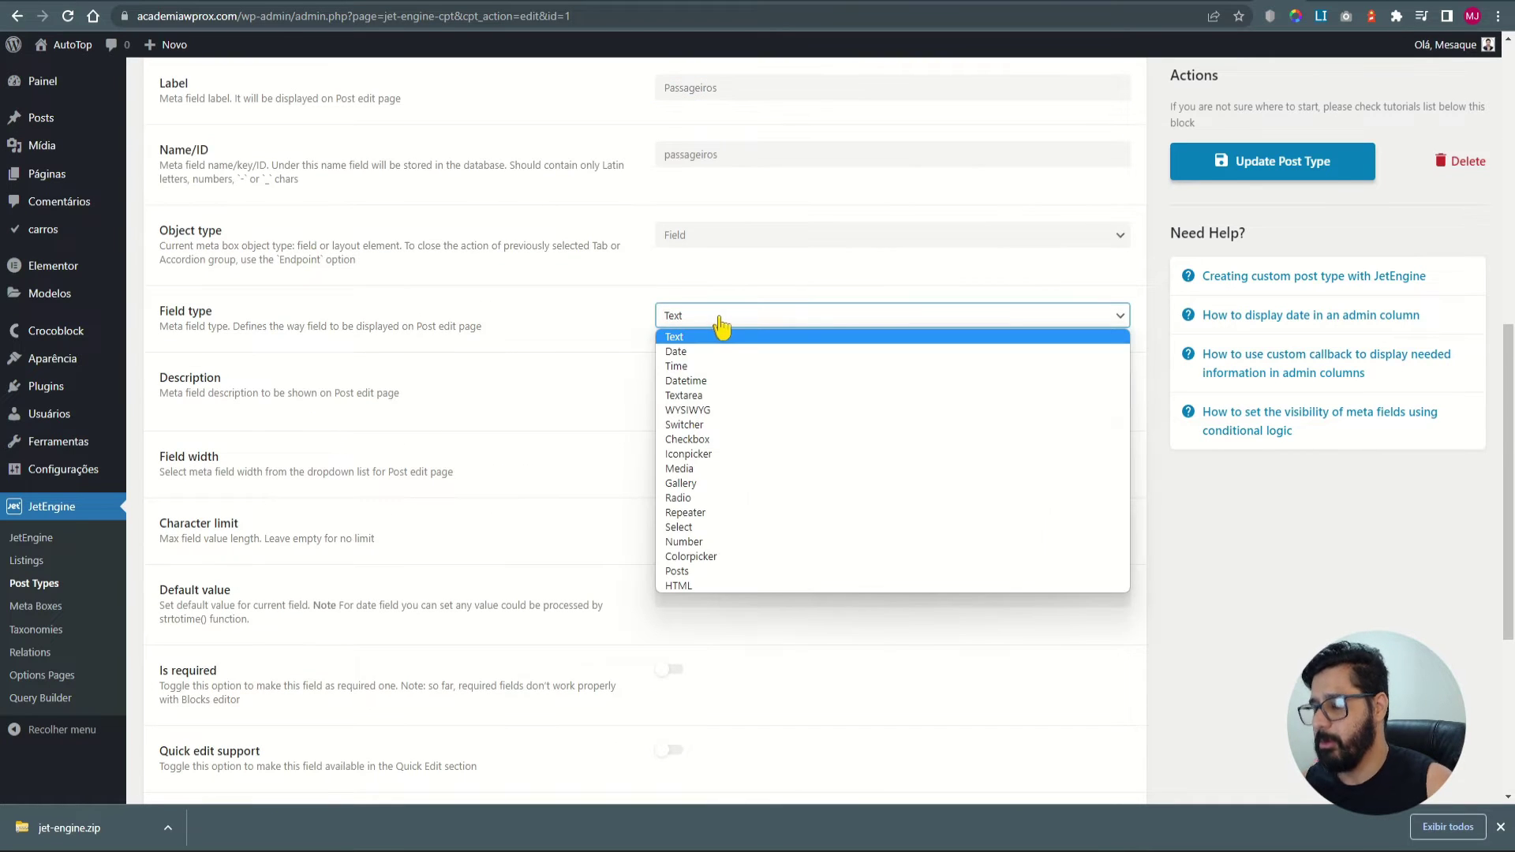
pyautogui.press('n')
pyautogui.press('Return')
pyautogui.scroll(-4, 474, 365)
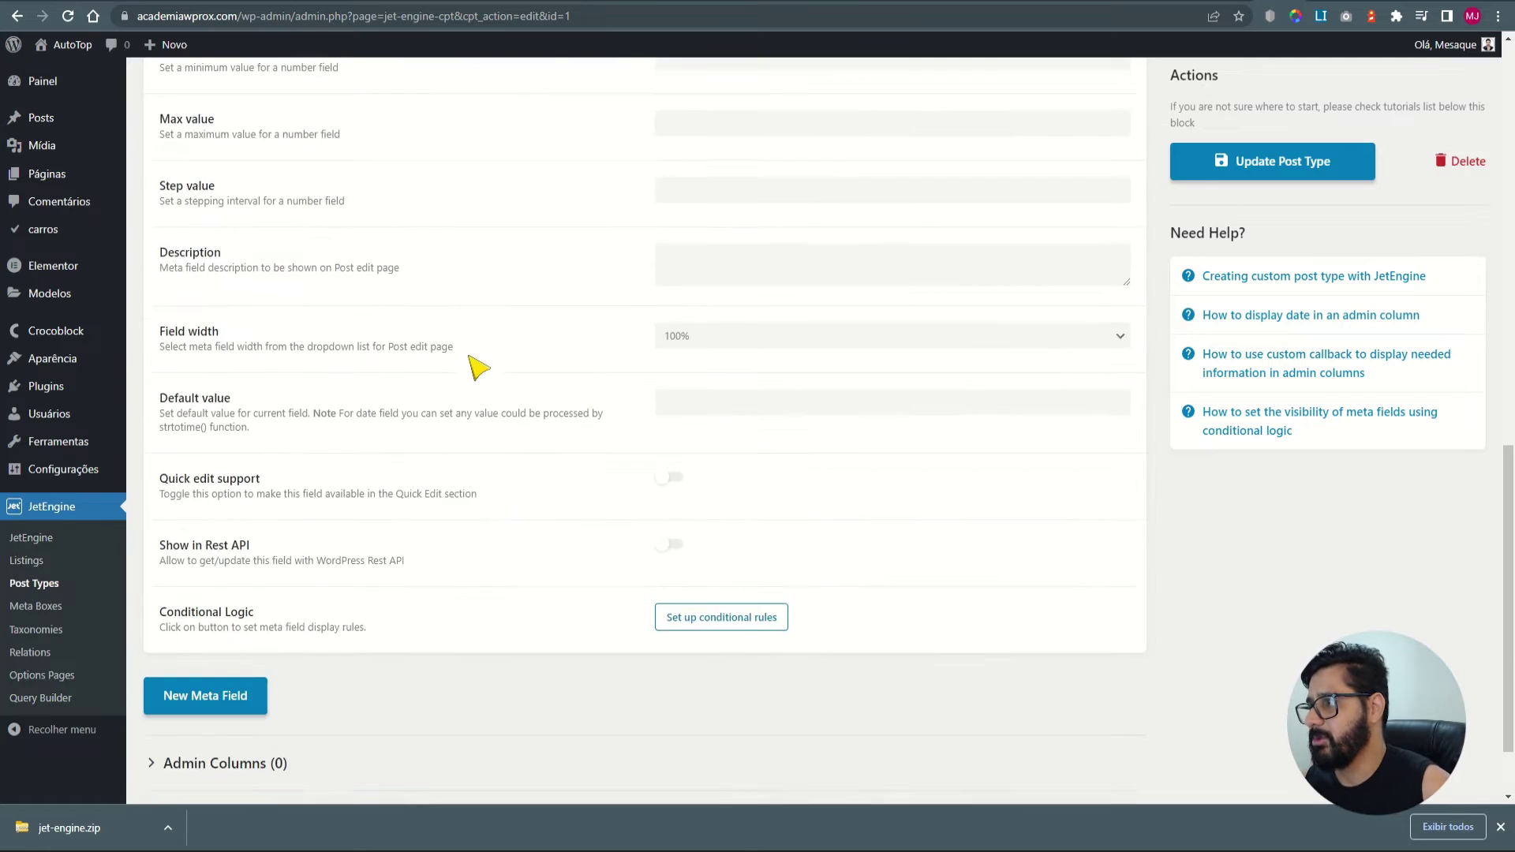
# Set the Passageiros field's minimum value to 2, maximum value to 6 and default value to 5.
pyautogui.scroll(2, 481, 367)
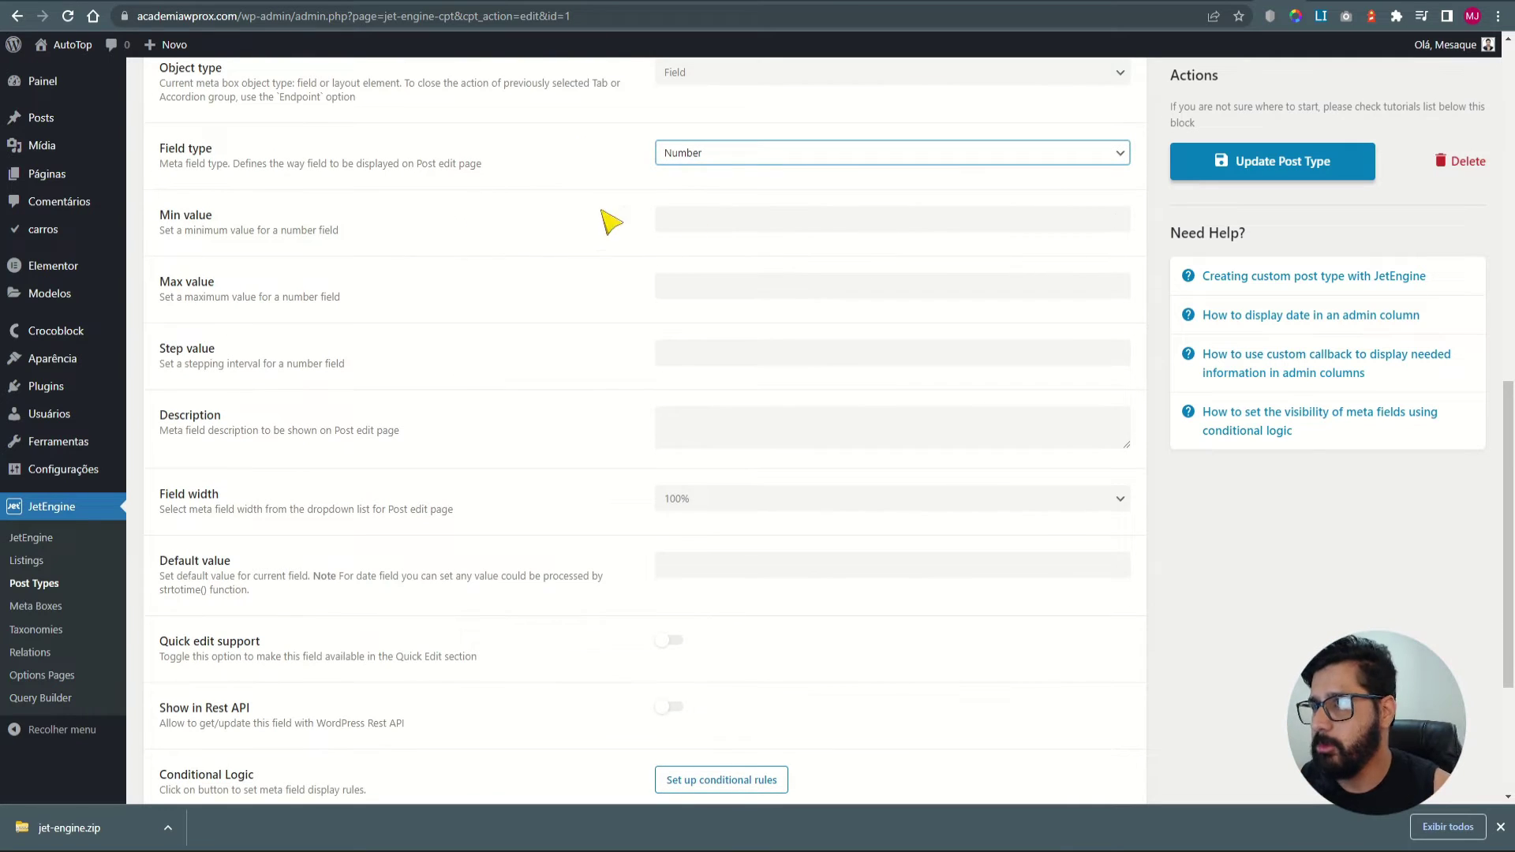
pyautogui.click(788, 223)
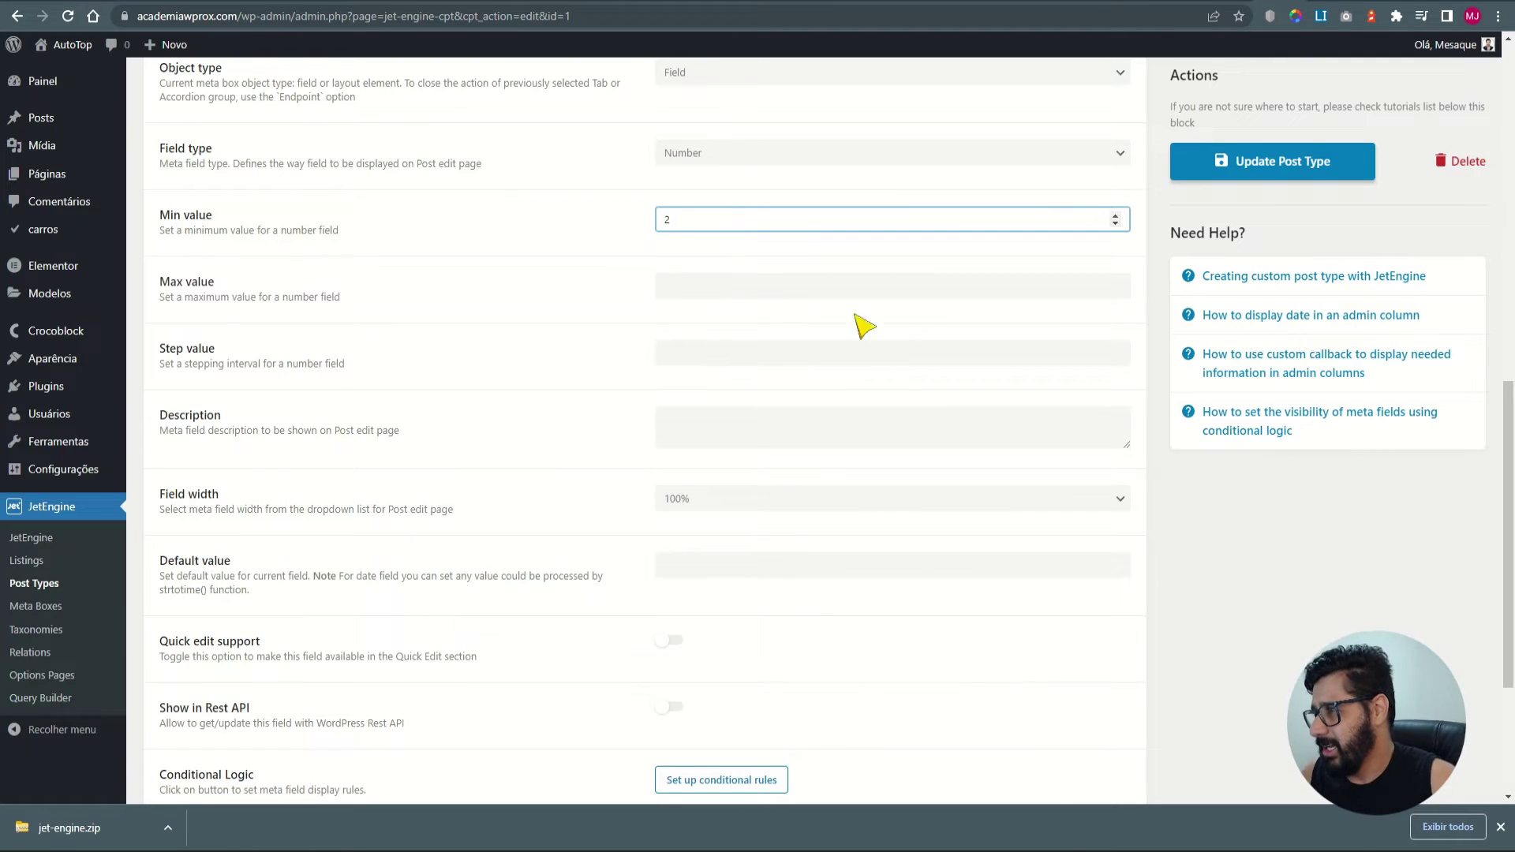
pyautogui.click(709, 288)
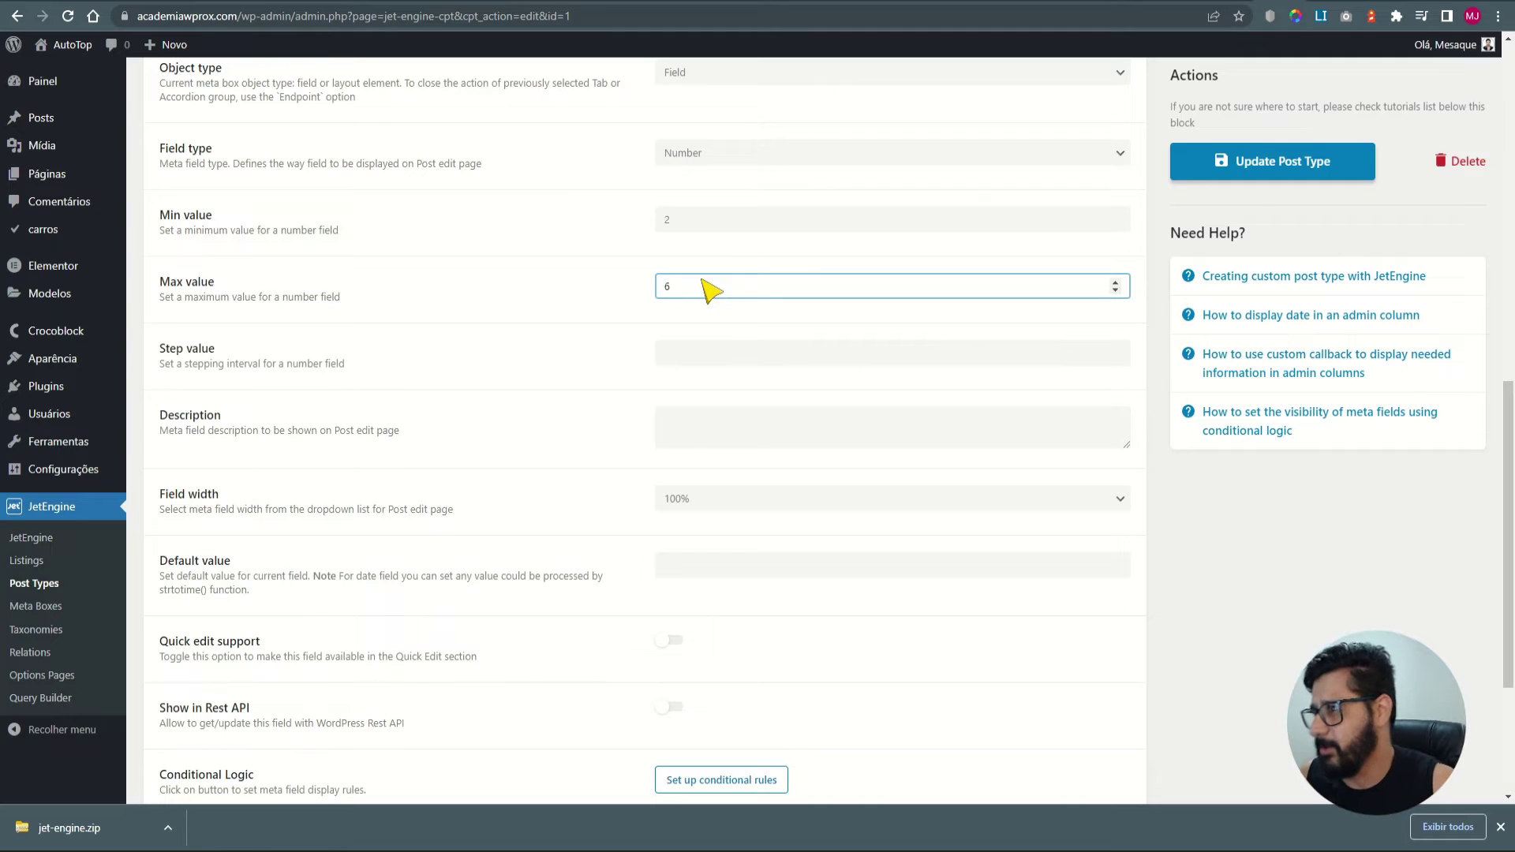
pyautogui.scroll(-2, 568, 474)
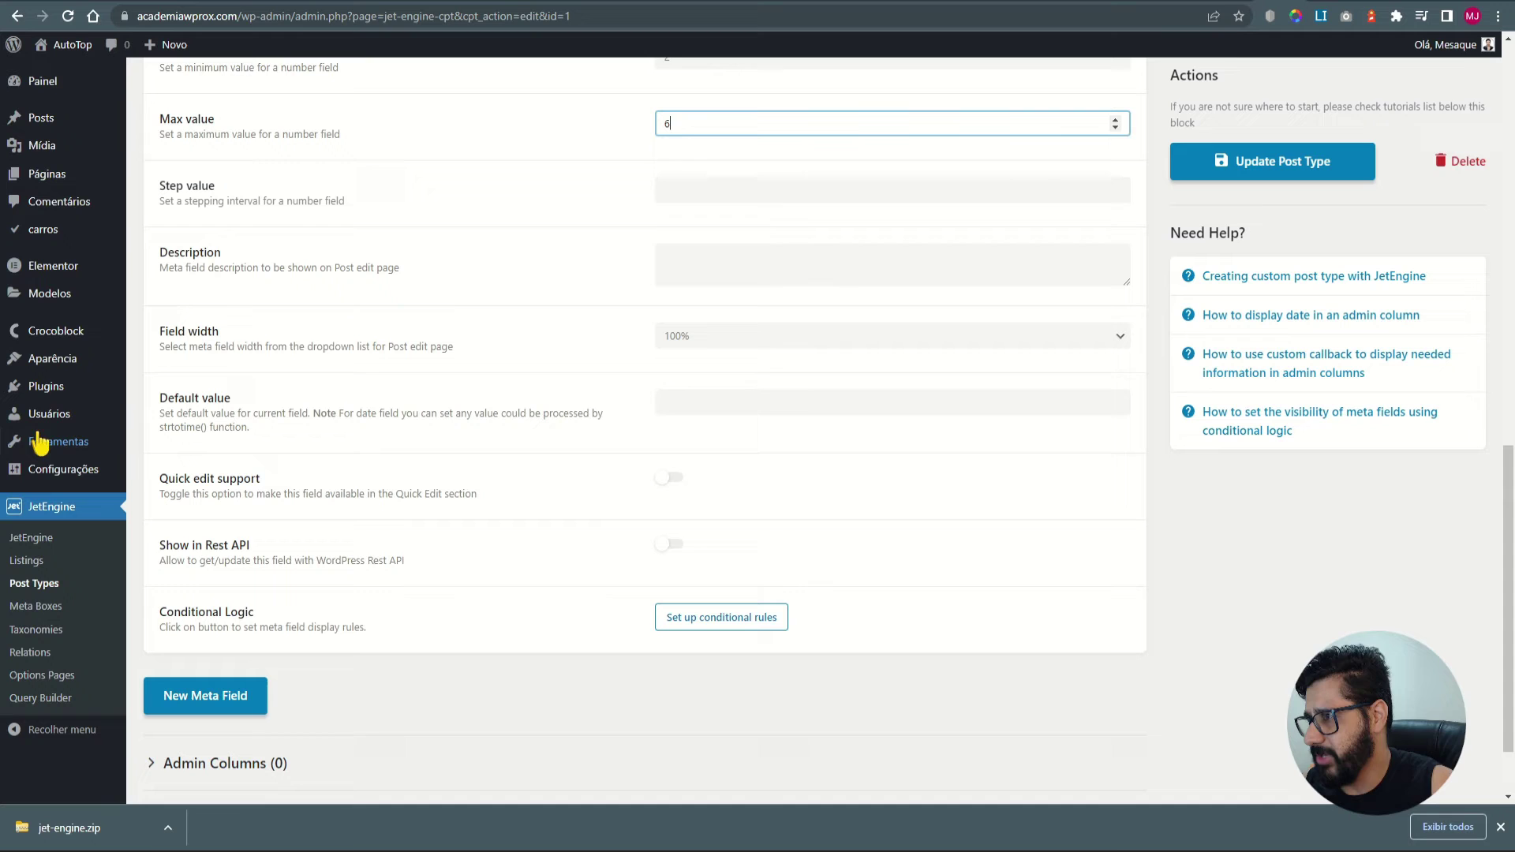
pyautogui.click(724, 407)
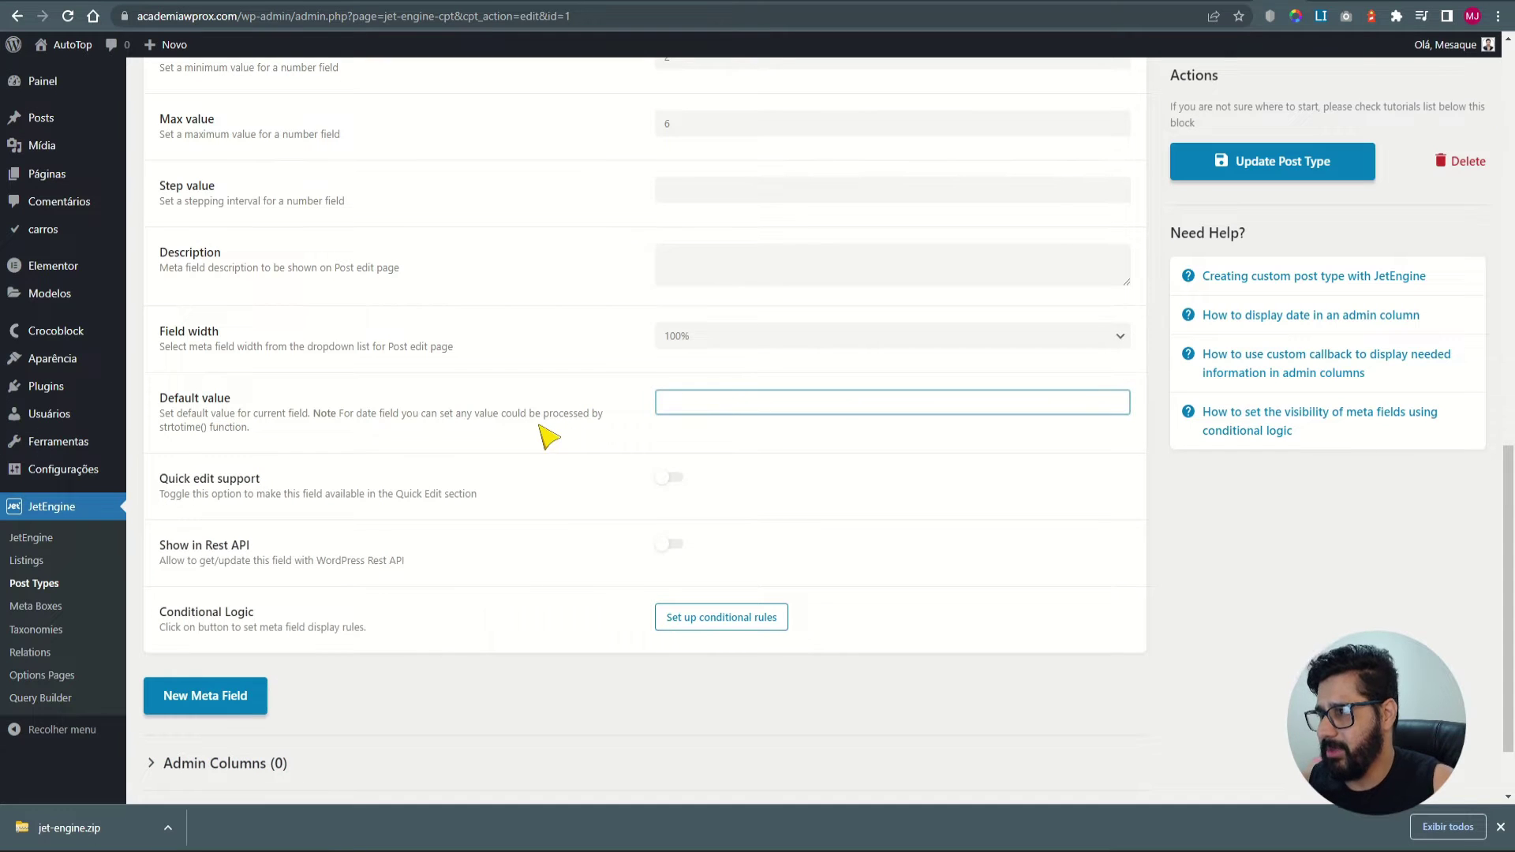
pyautogui.scroll(-1, 644, 681)
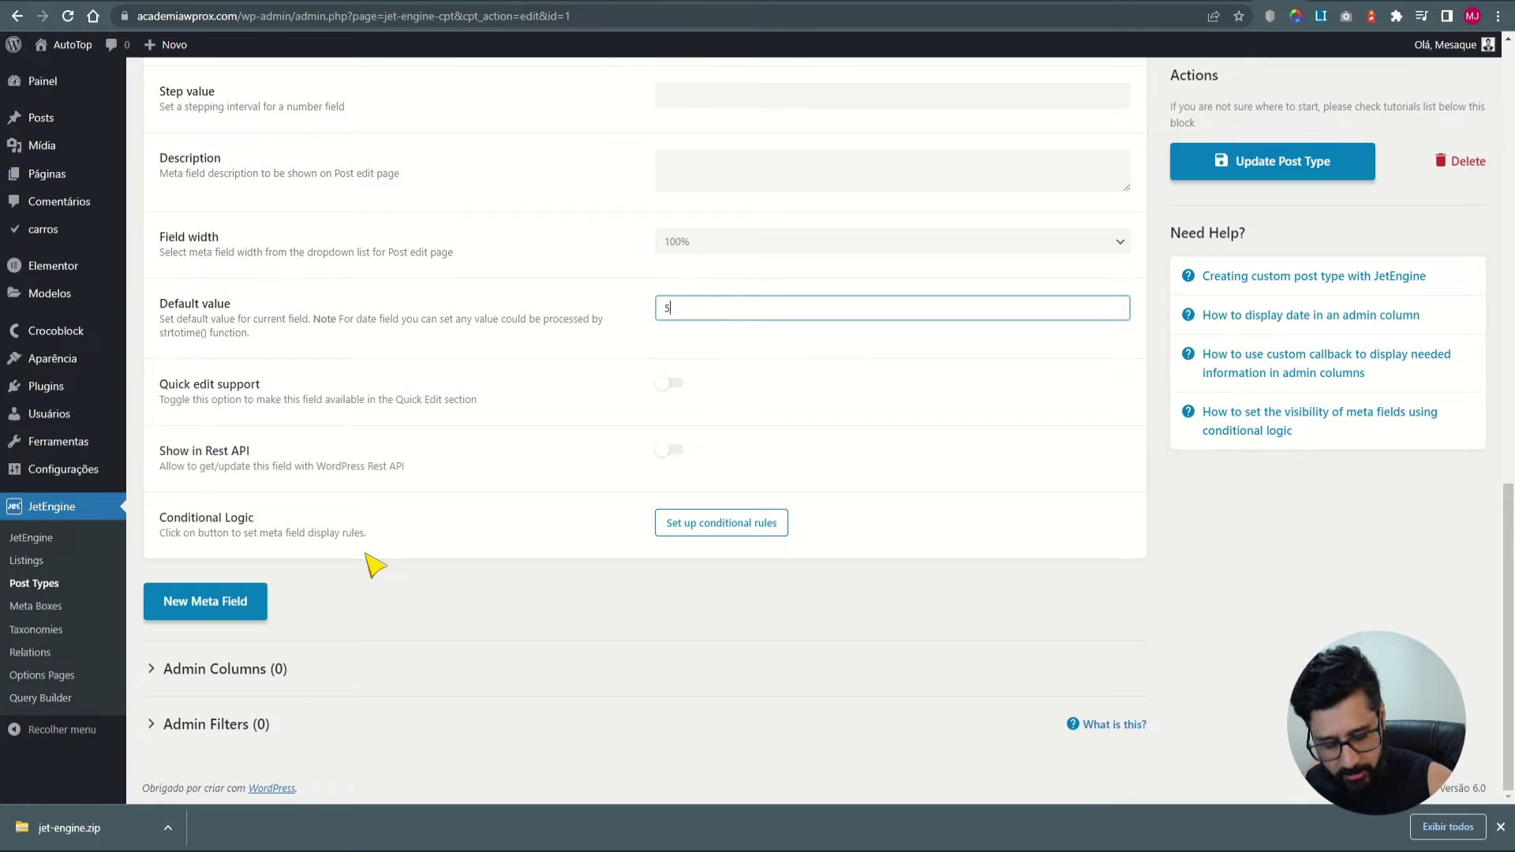
# Add a fourth meta field labelled Portas, modelled on the door detail of the demo car page.
pyautogui.click(246, 601)
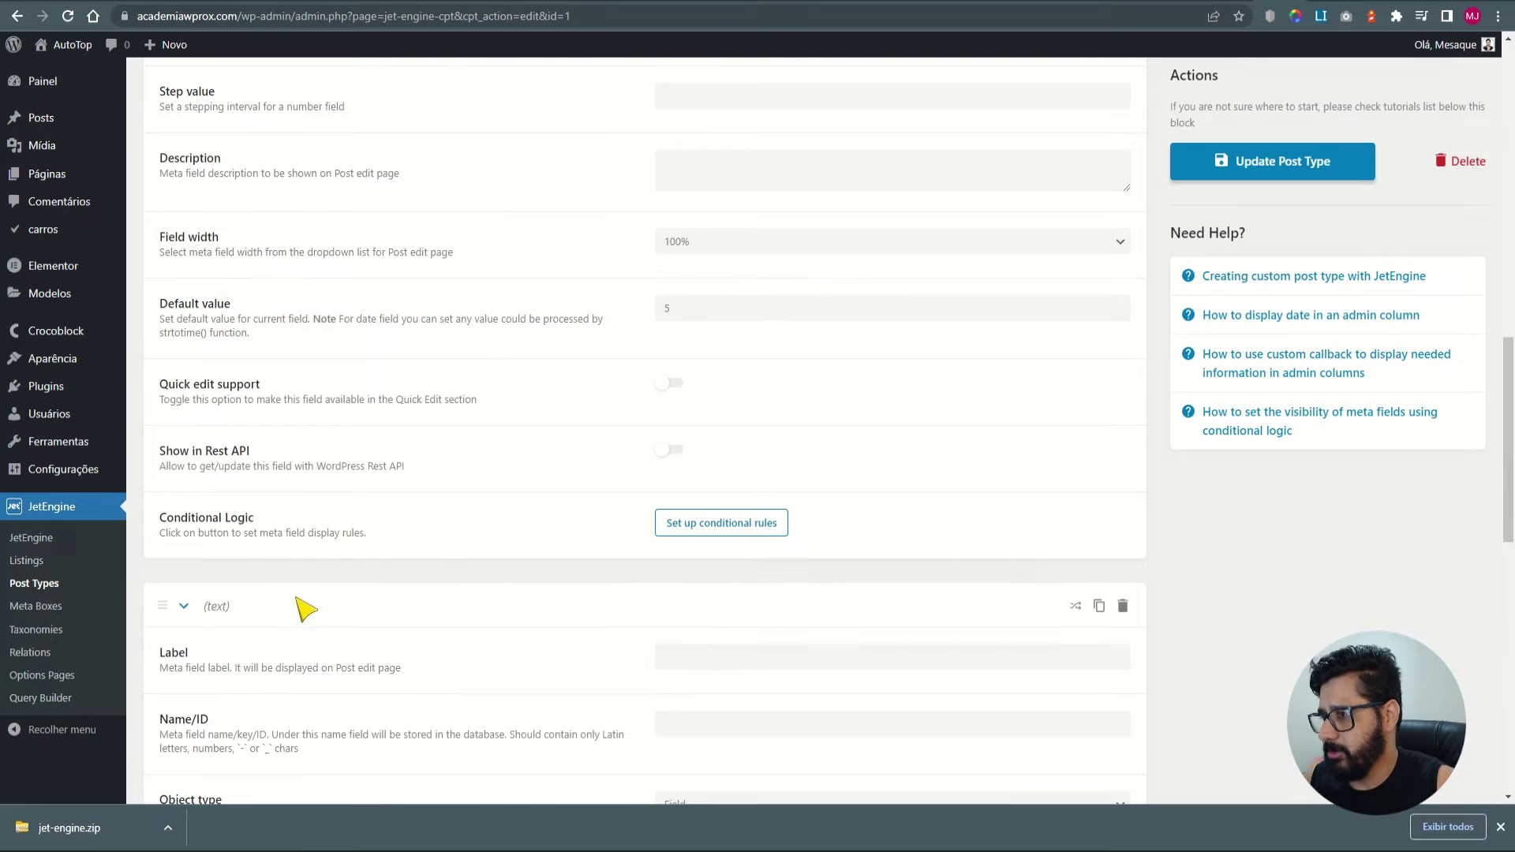
pyautogui.hotkey('ctrl', 'Tab')
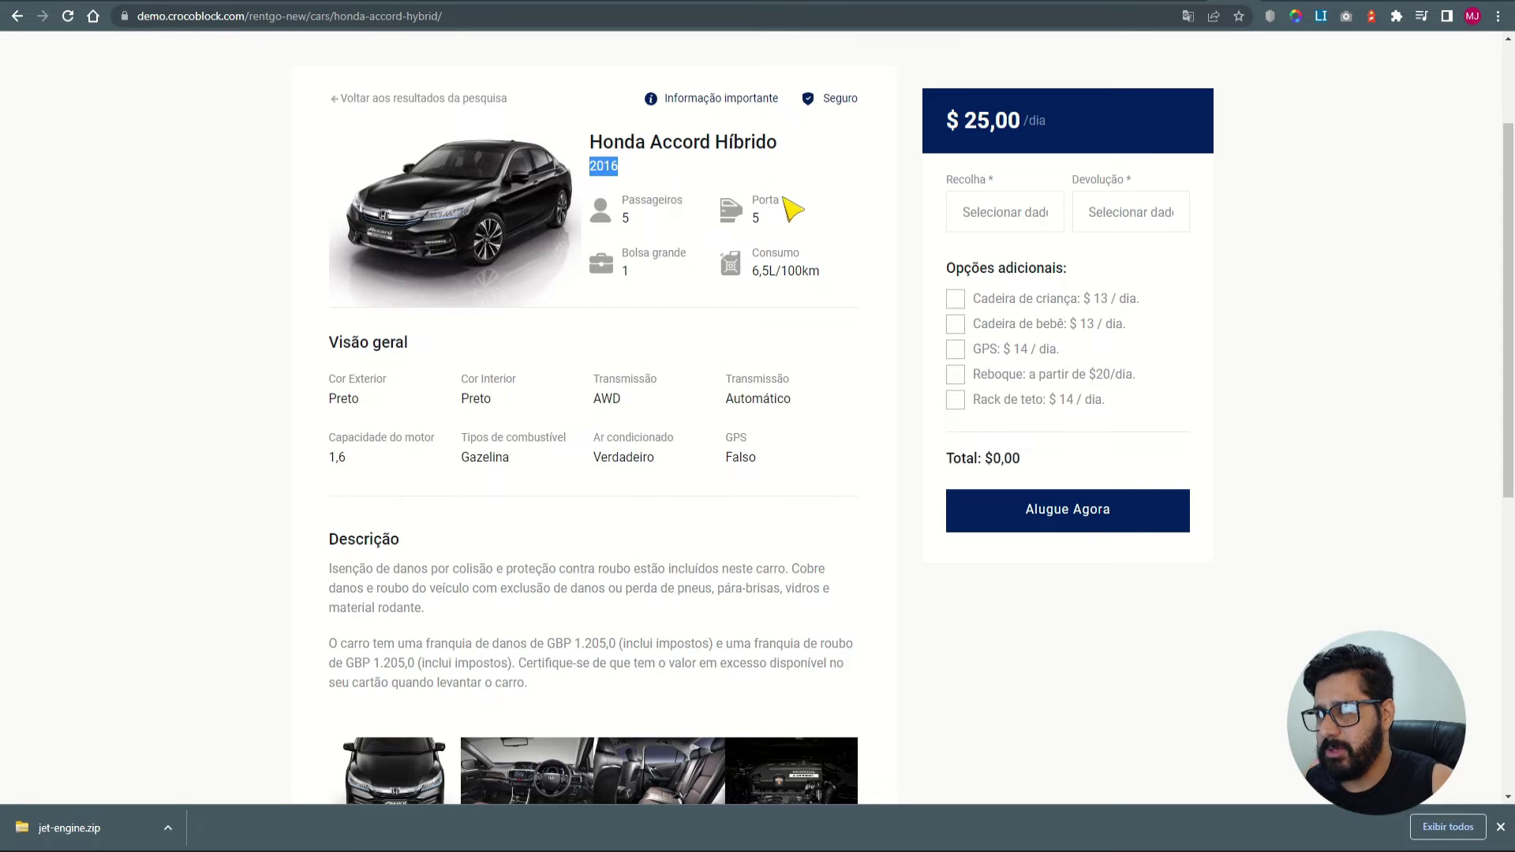
pyautogui.hotkey('ctrl', 'Tab')
pyautogui.click(776, 660)
pyautogui.write('rtas')
# Set the Portas meta field's type to Number.
pyautogui.scroll(-6, 776, 665)
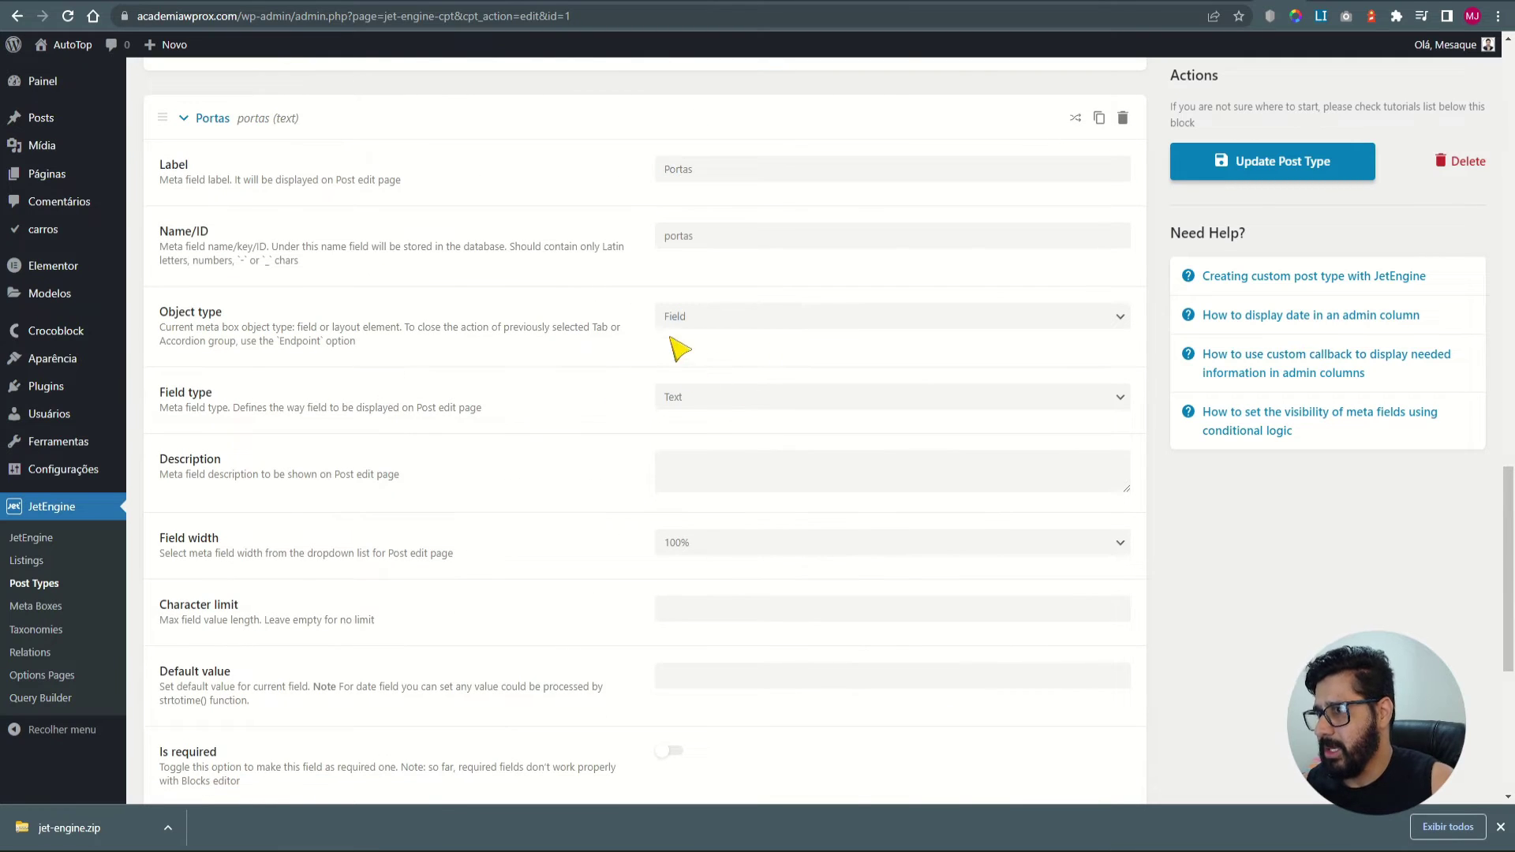
pyautogui.click(706, 400)
pyautogui.press('n')
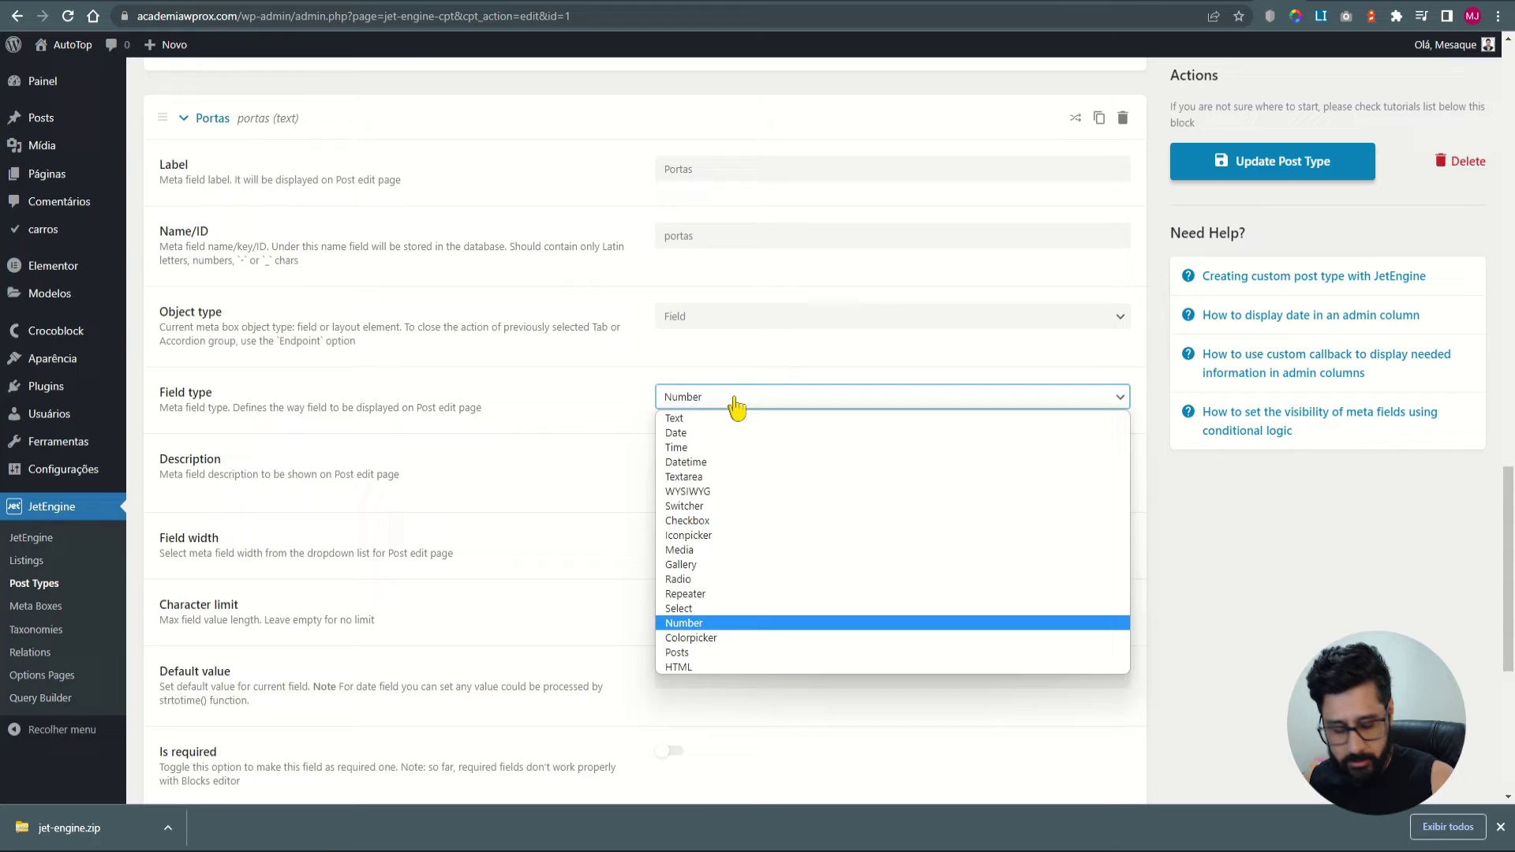
pyautogui.press('Return')
# Collapse the settings of the Passageiros meta field.
pyautogui.scroll(-5, 677, 418)
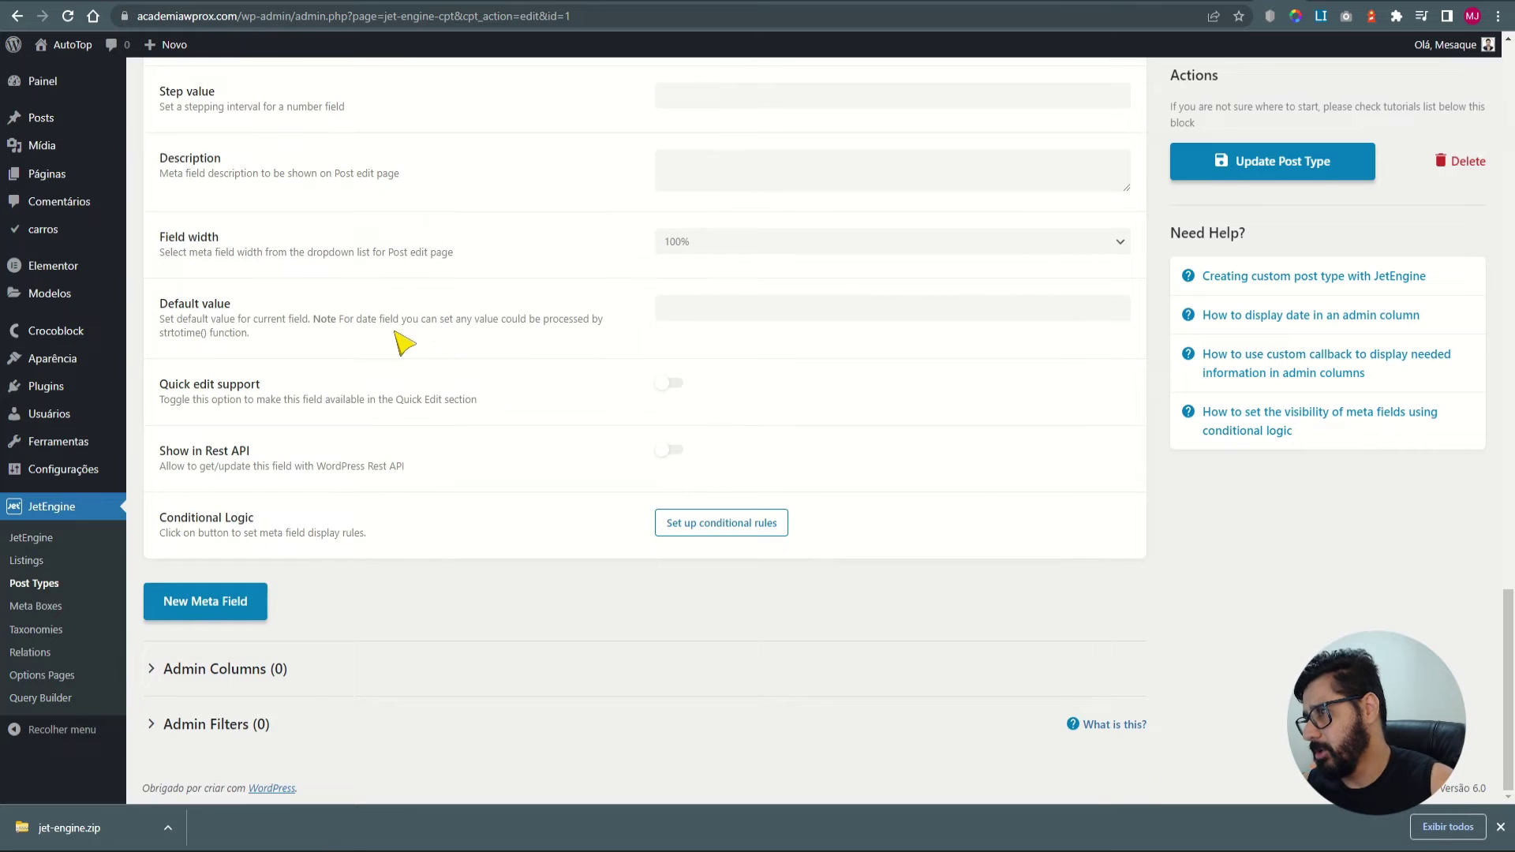
pyautogui.scroll(5, 473, 418)
pyautogui.scroll(17, 477, 423)
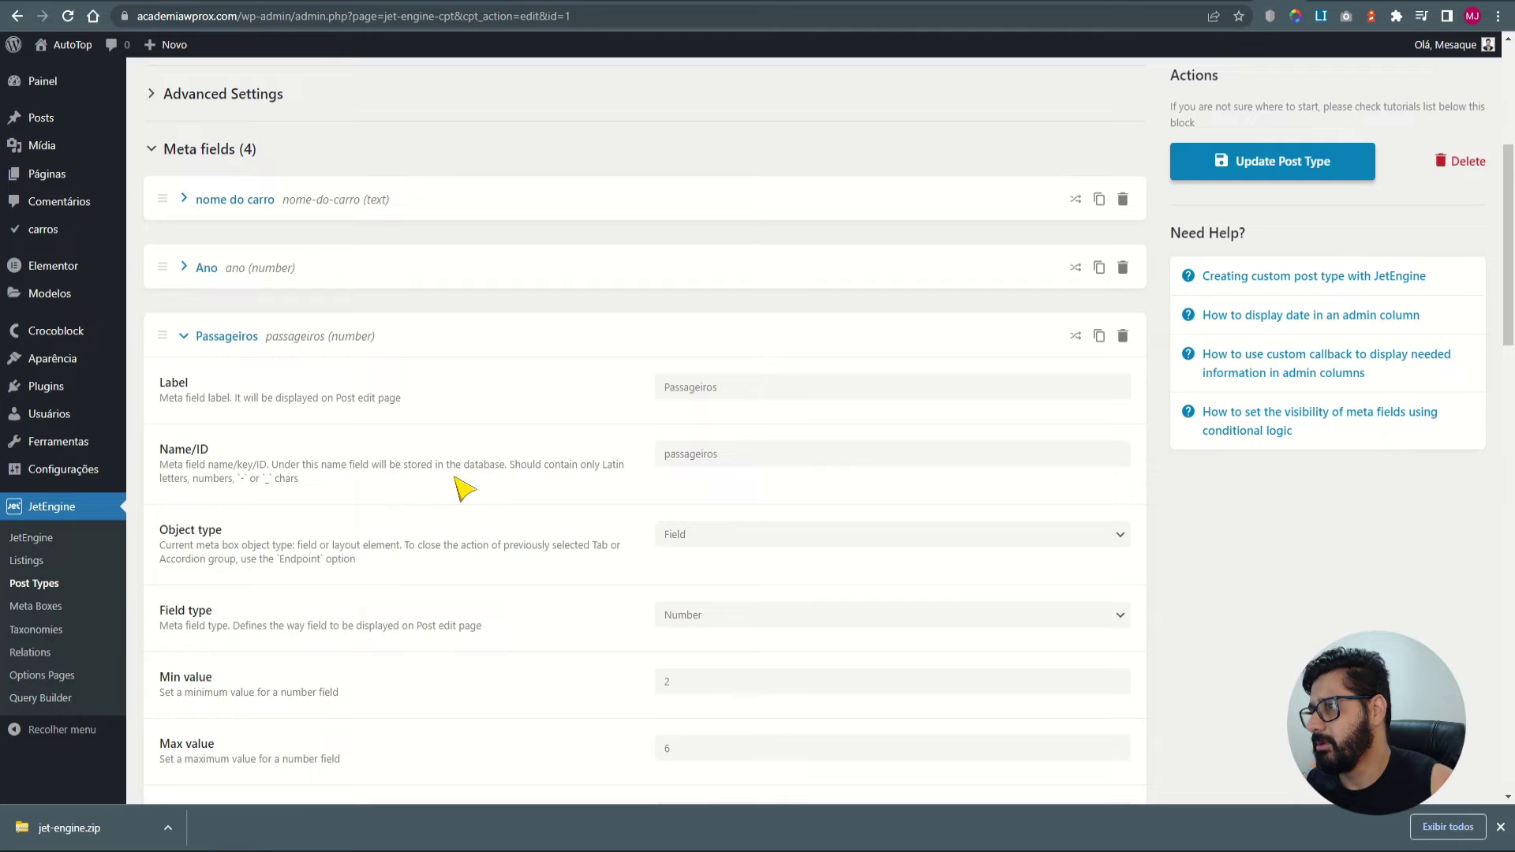
pyautogui.click(212, 336)
# Set the Portas field's minimum value to 2, maximum value to 5 and default value to 4.
pyautogui.scroll(-3, 474, 269)
pyautogui.scroll(-4, 746, 300)
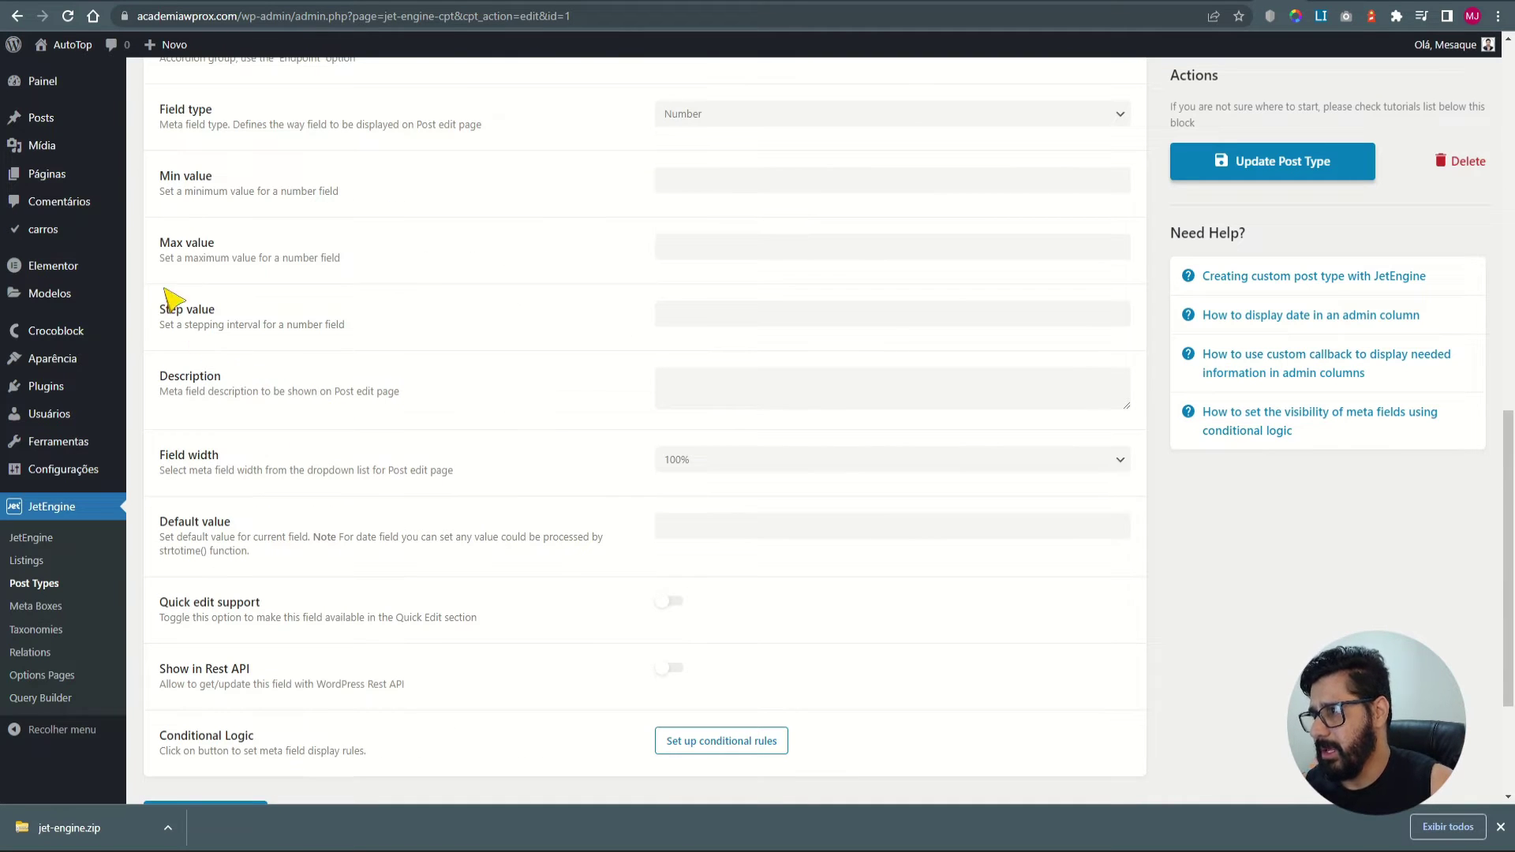
pyautogui.click(689, 183)
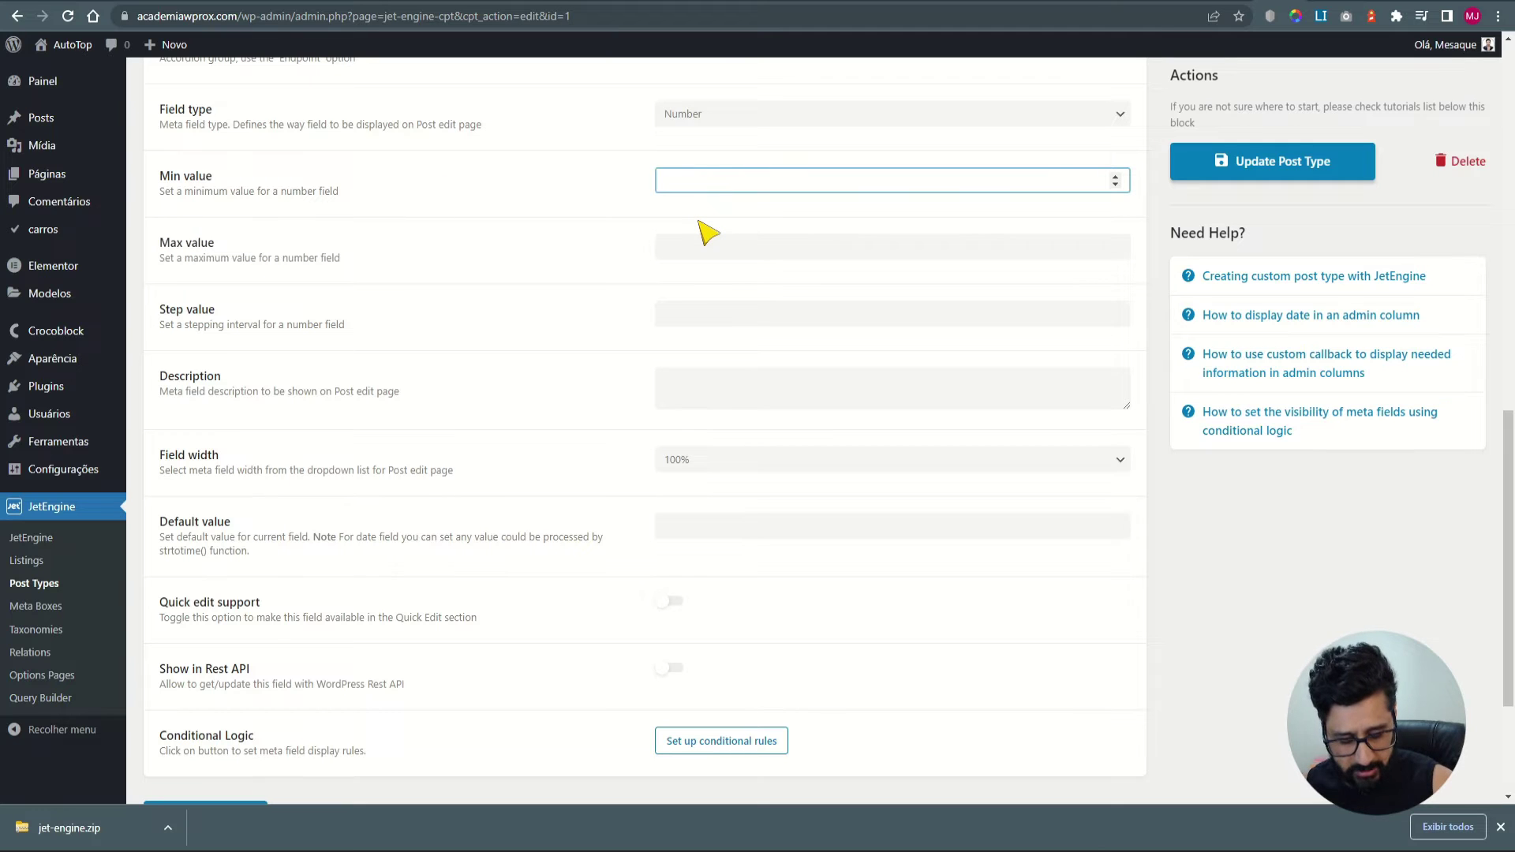
pyautogui.click(703, 251)
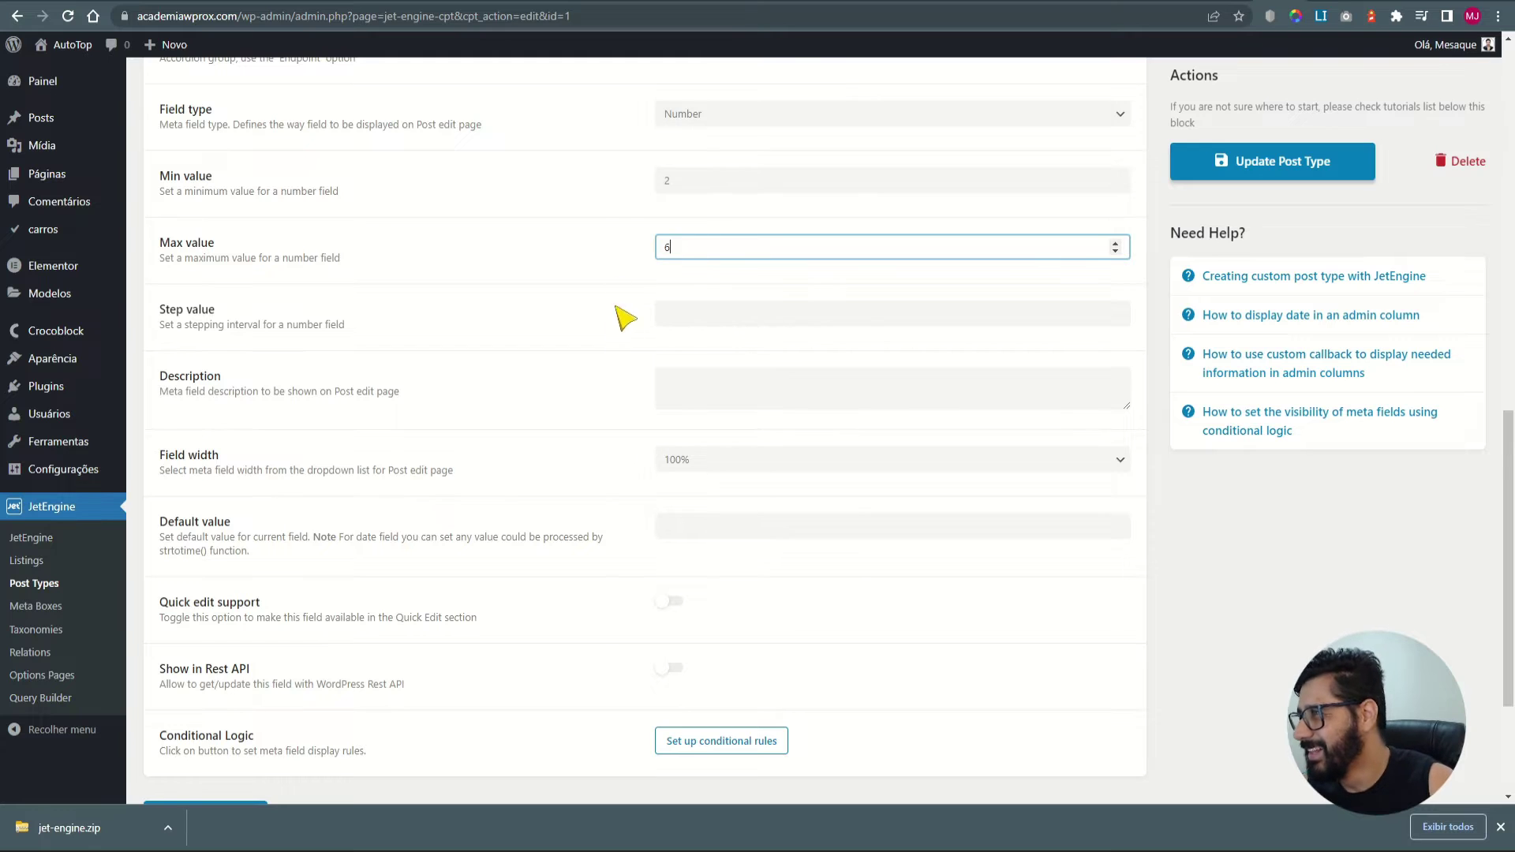
pyautogui.scroll(-2, 626, 332)
pyautogui.moveTo(682, 82); pyautogui.dragTo(654, 96)
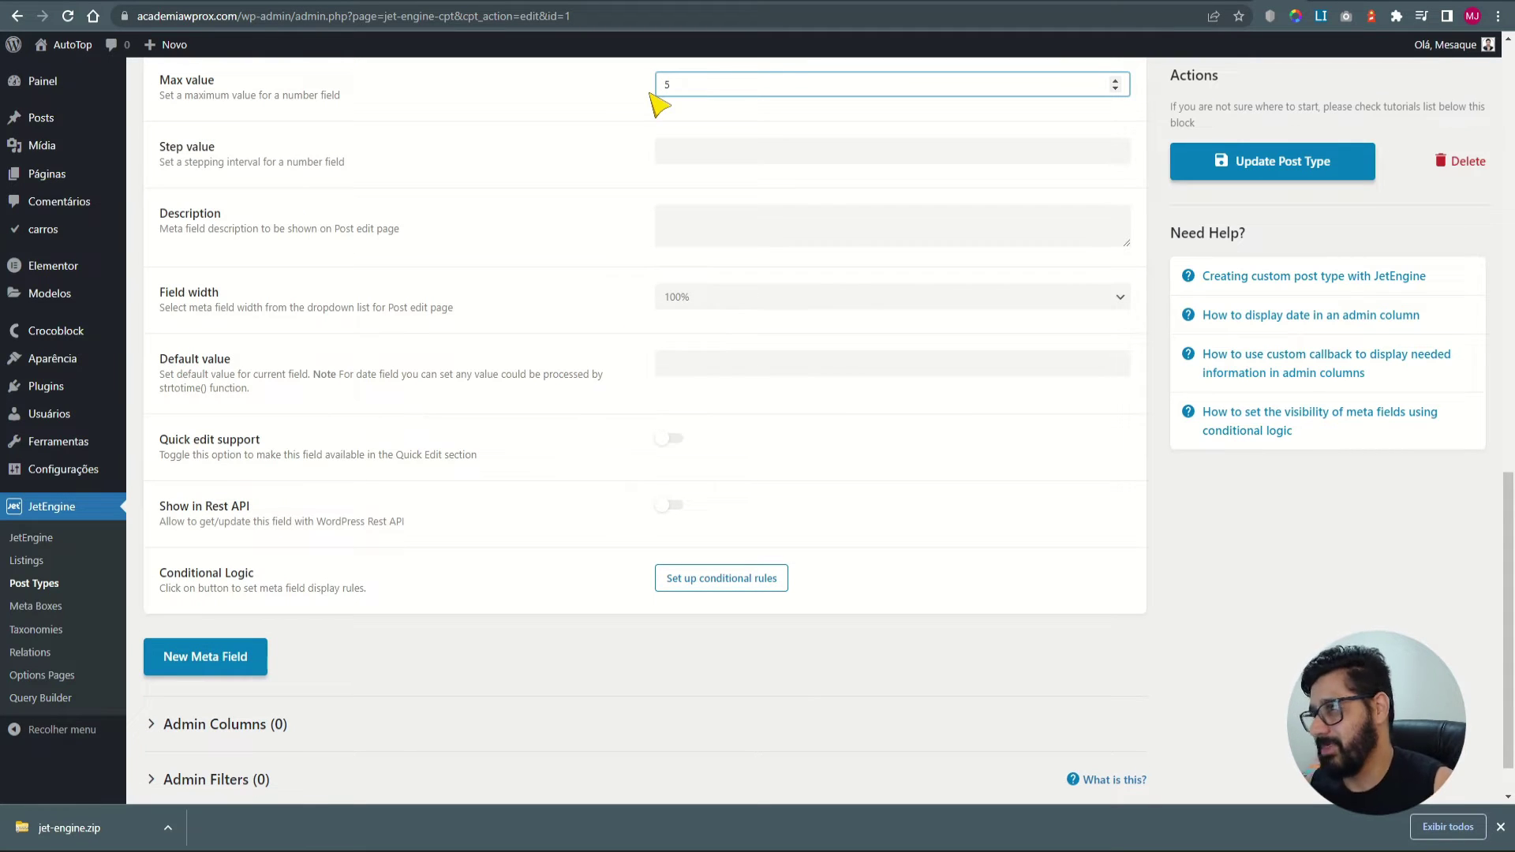
pyautogui.click(714, 365)
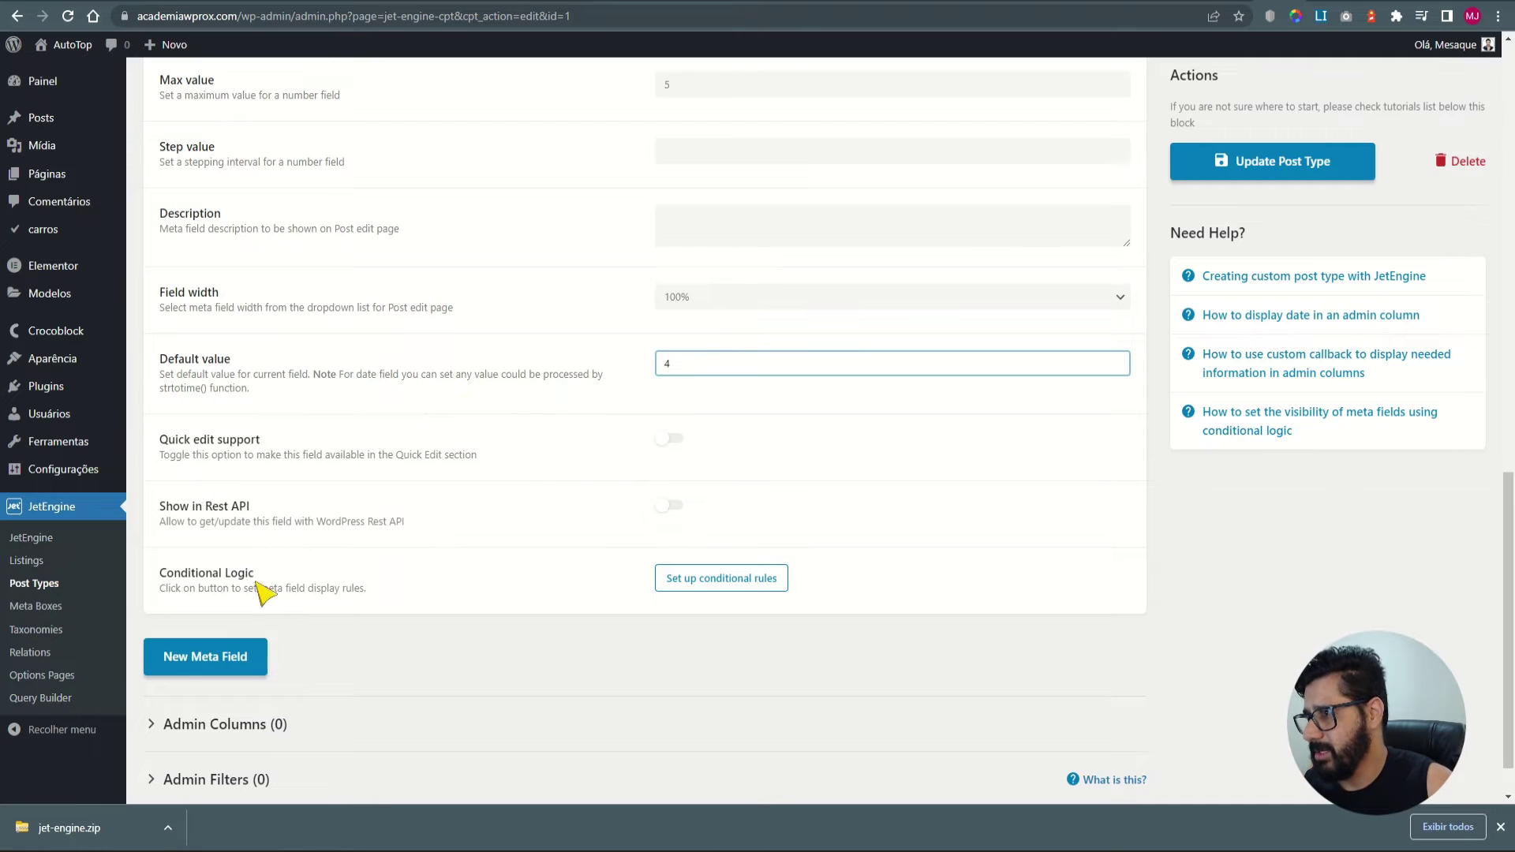
# Add a fifth meta field labelled Porta malas.
pyautogui.click(231, 659)
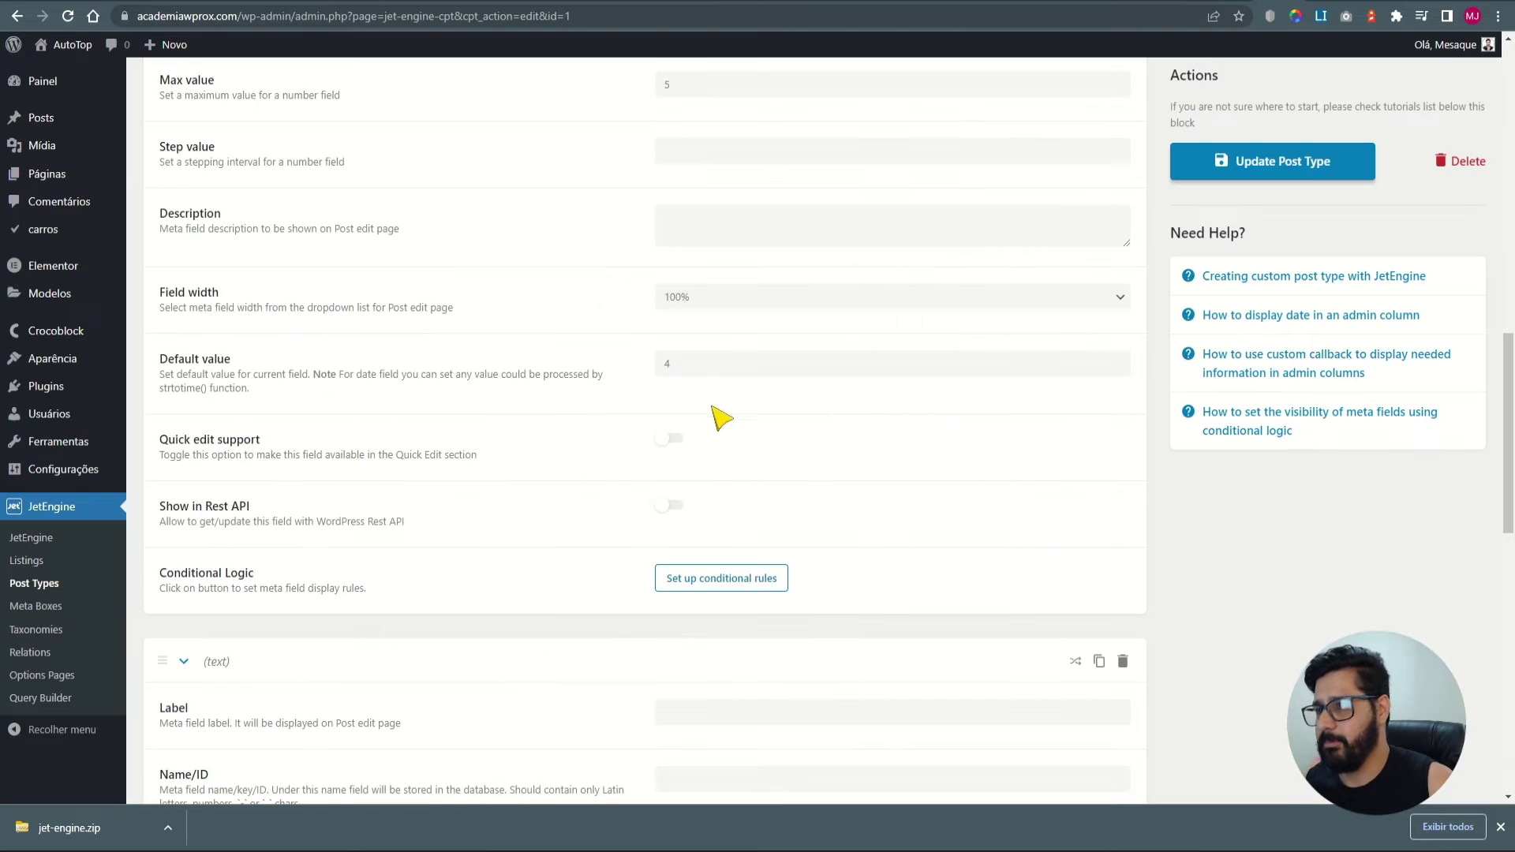
pyautogui.scroll(-3, 685, 549)
pyautogui.click(705, 469)
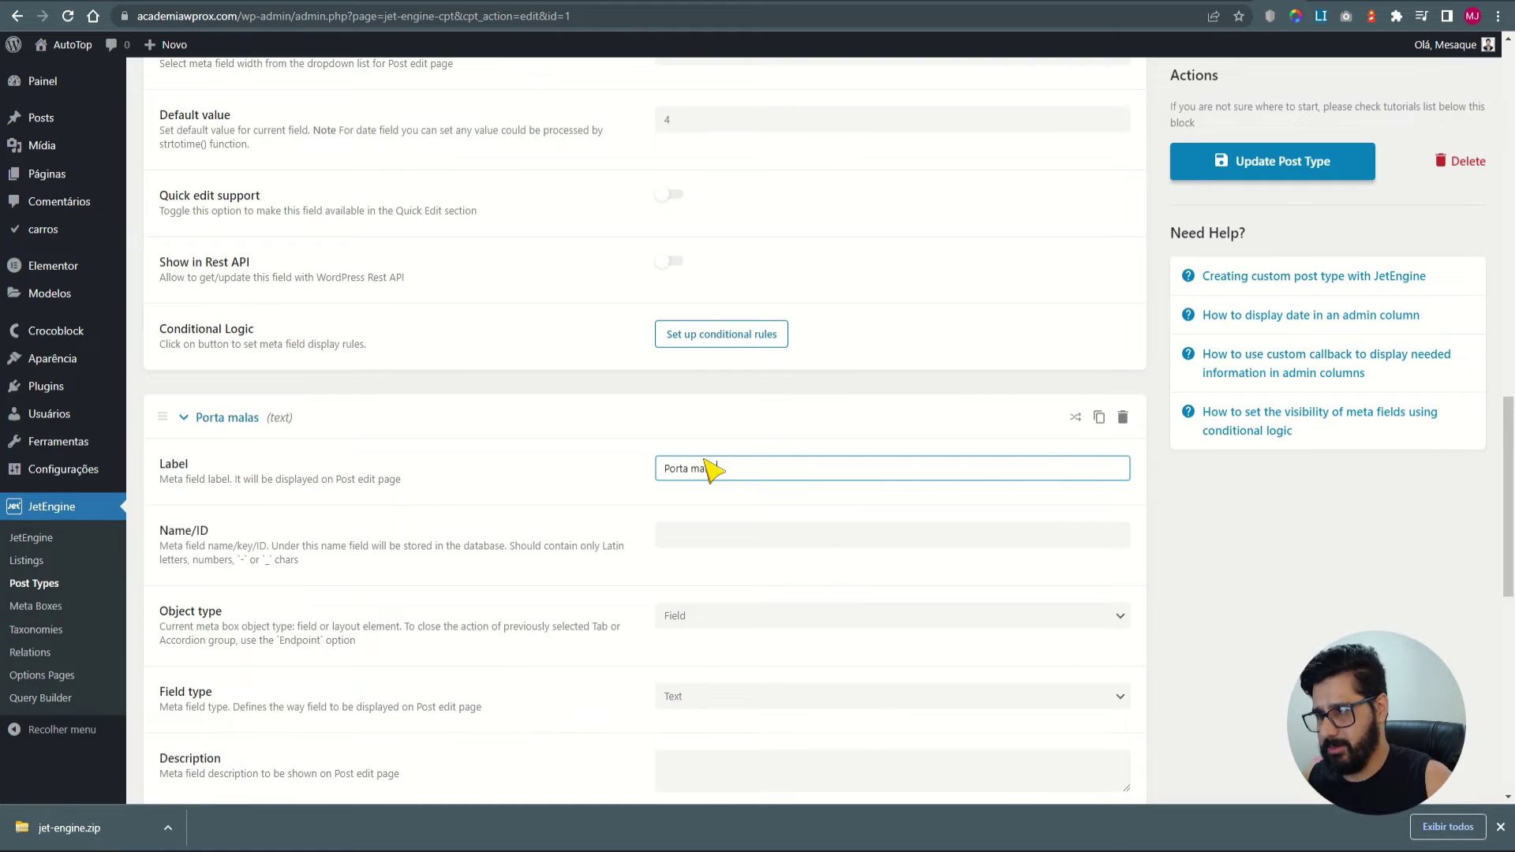
# Set the Porta malas meta field's type to Number.
pyautogui.scroll(-4, 709, 468)
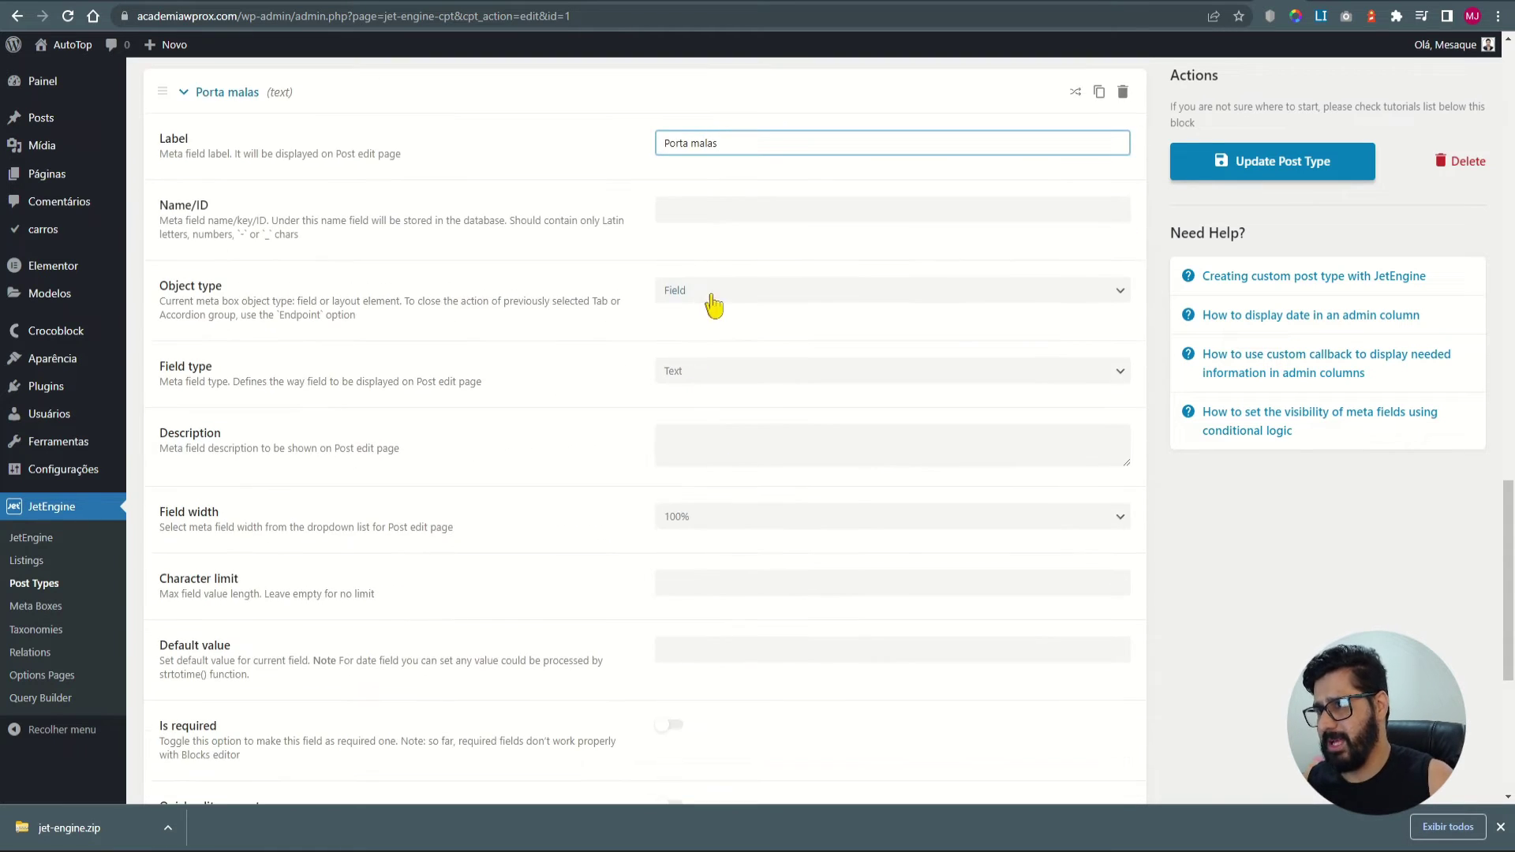
pyautogui.click(713, 372)
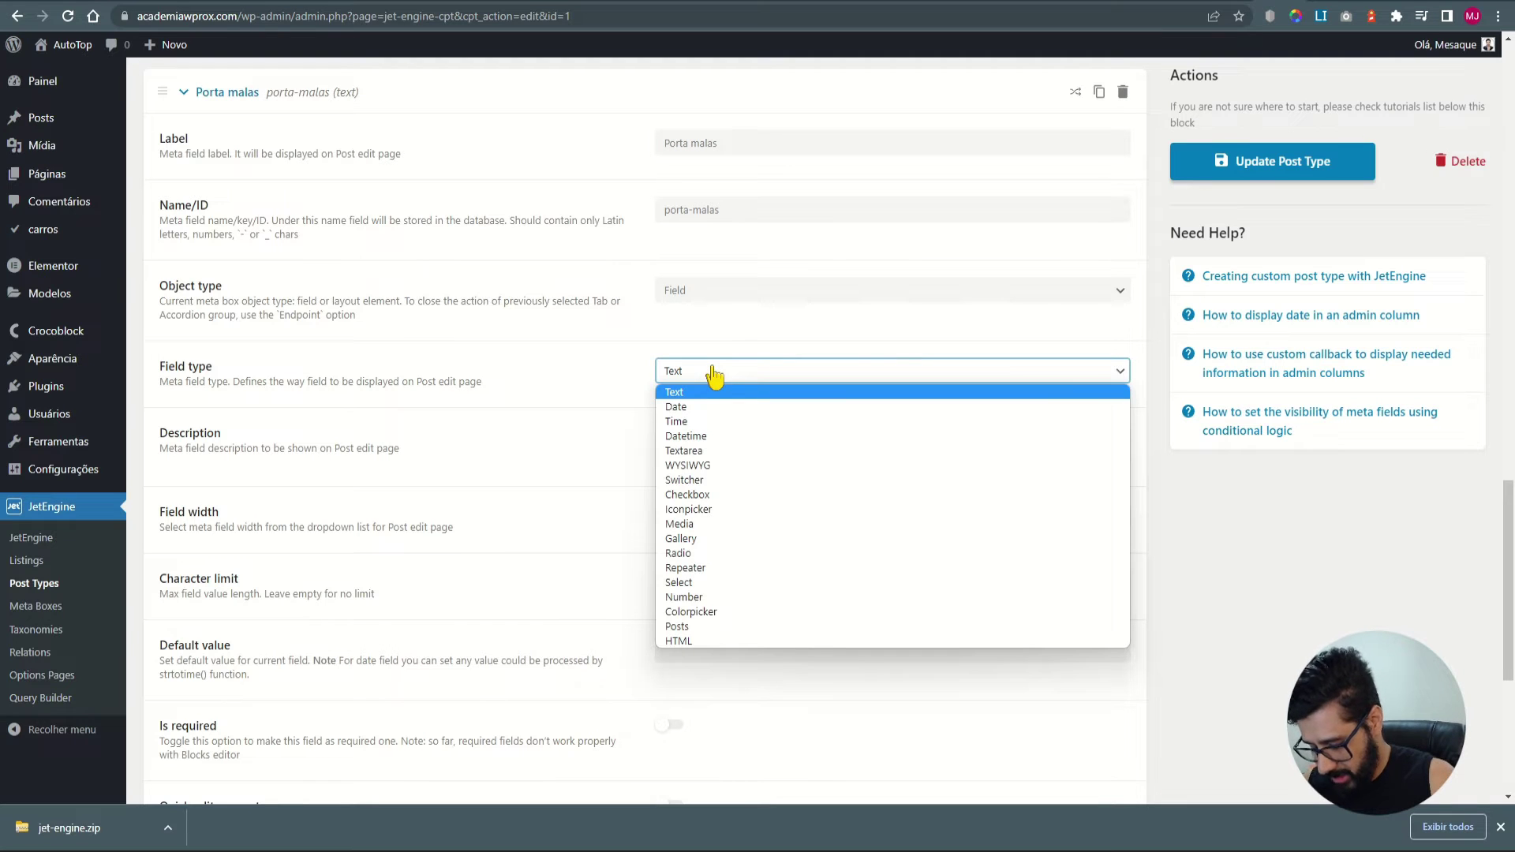
pyautogui.press('n')
pyautogui.press('Return')
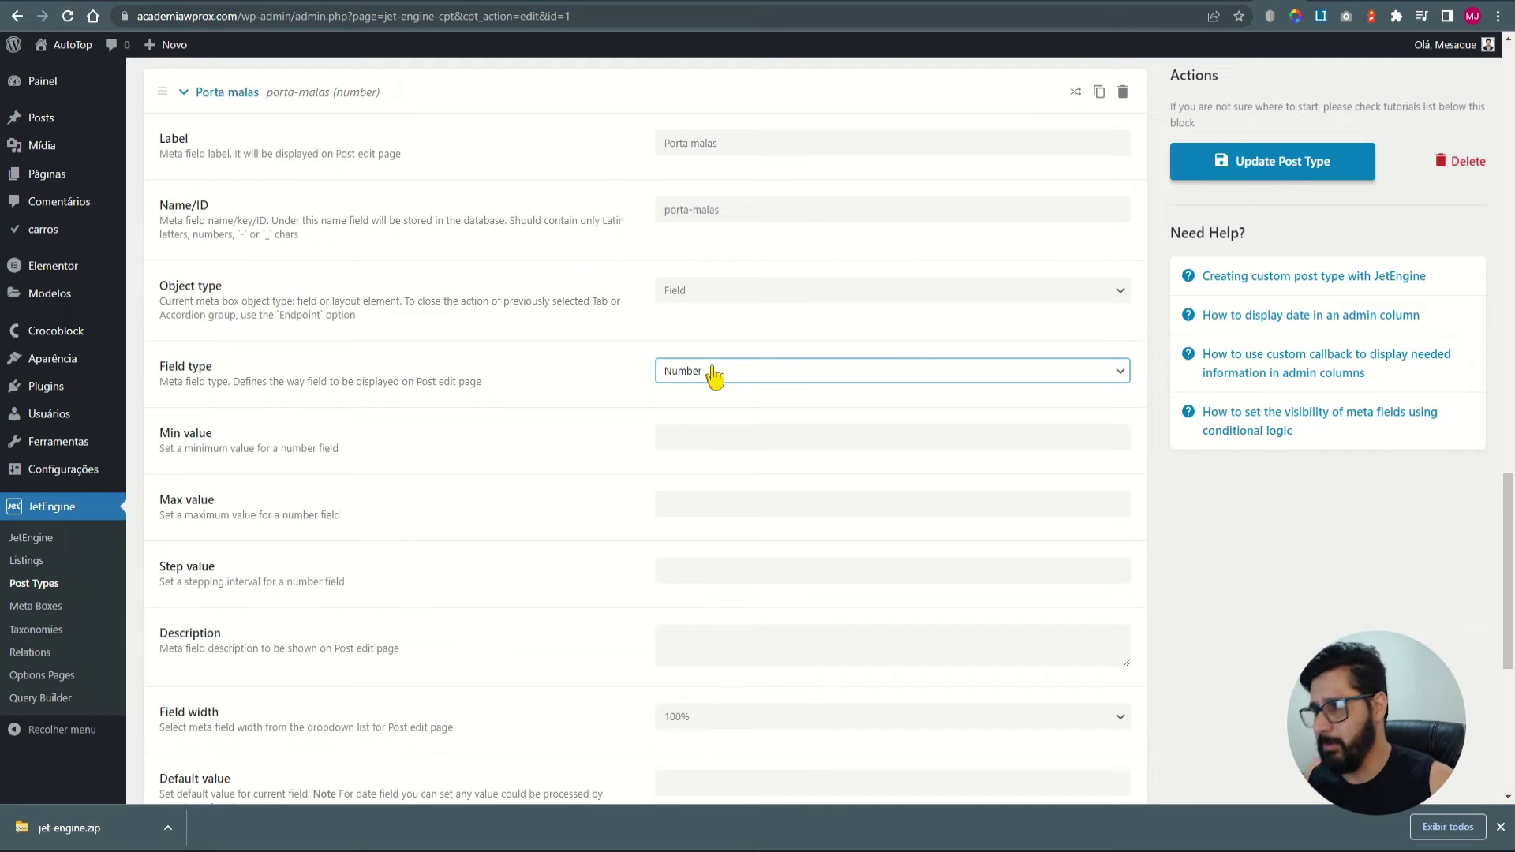
# Set the Porta malas field's default value to 360, leaving its minimum and maximum values empty.
pyautogui.scroll(-1, 592, 558)
pyautogui.click(717, 359)
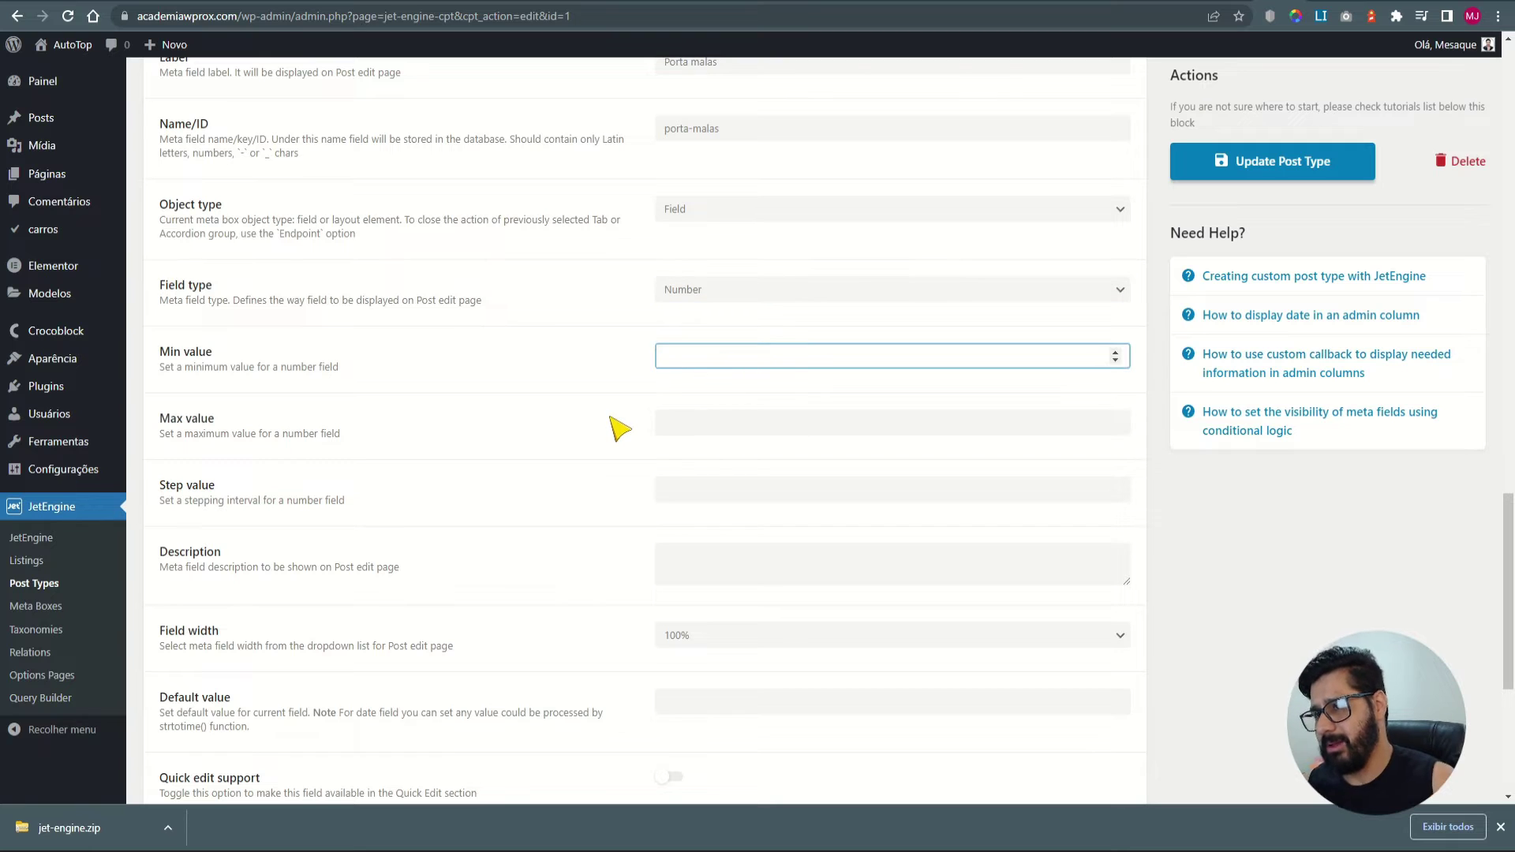
pyautogui.scroll(-2, 572, 530)
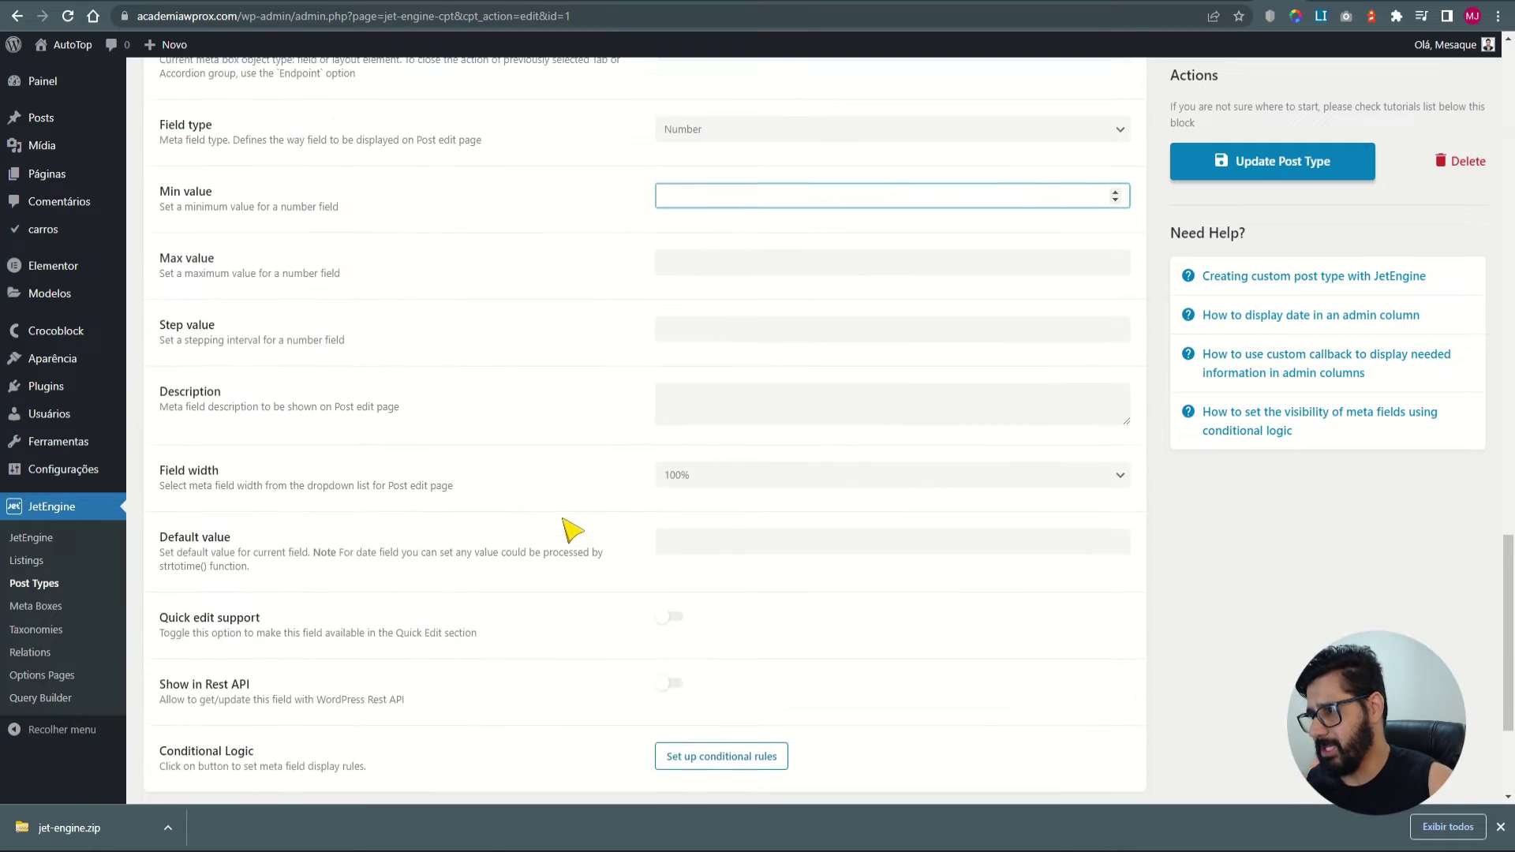
pyautogui.scroll(-2, 566, 521)
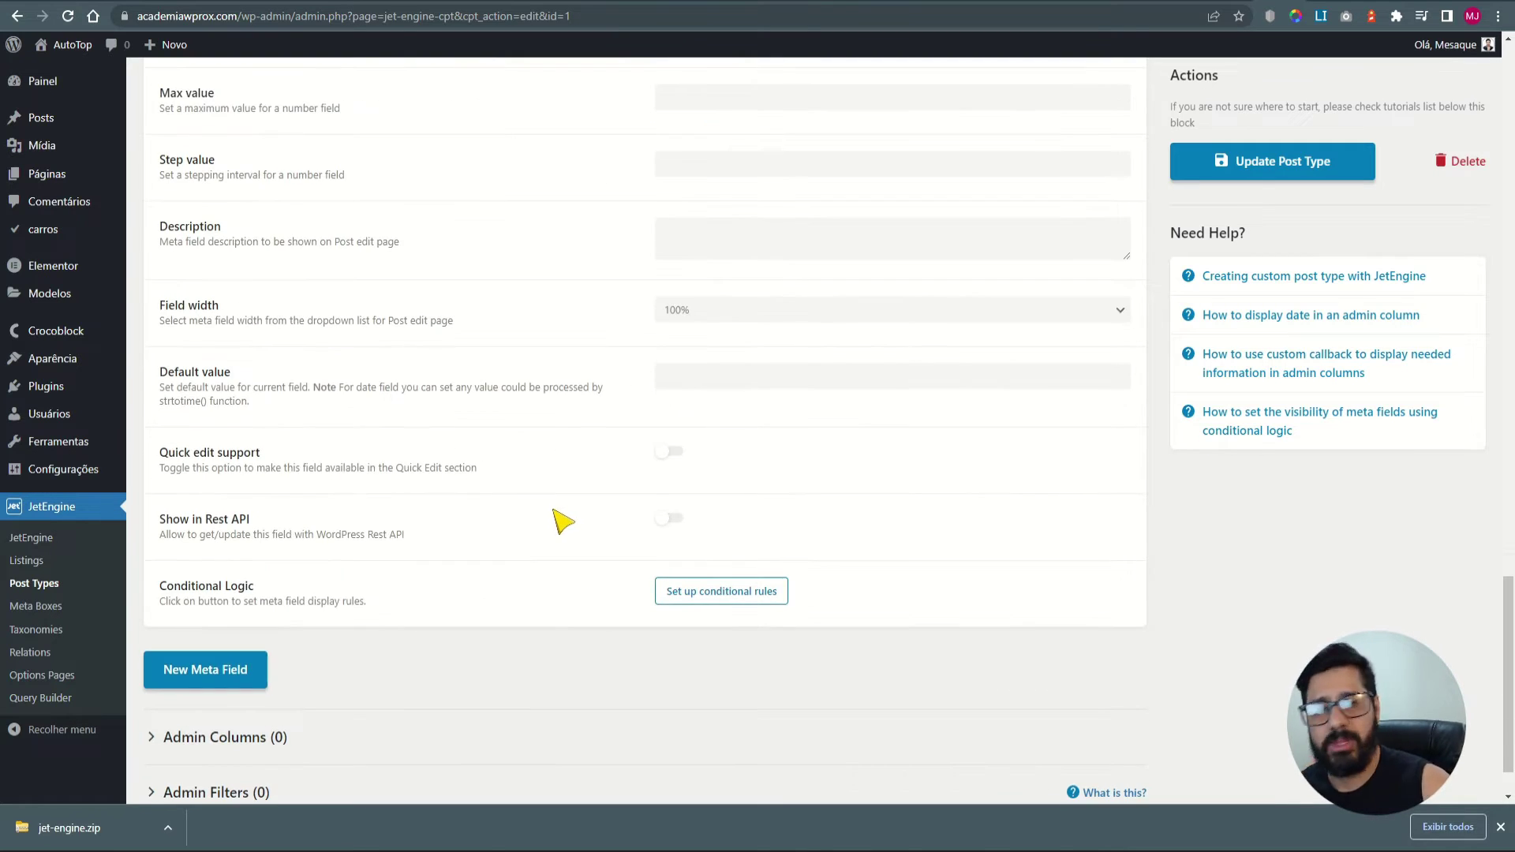
pyautogui.click(722, 378)
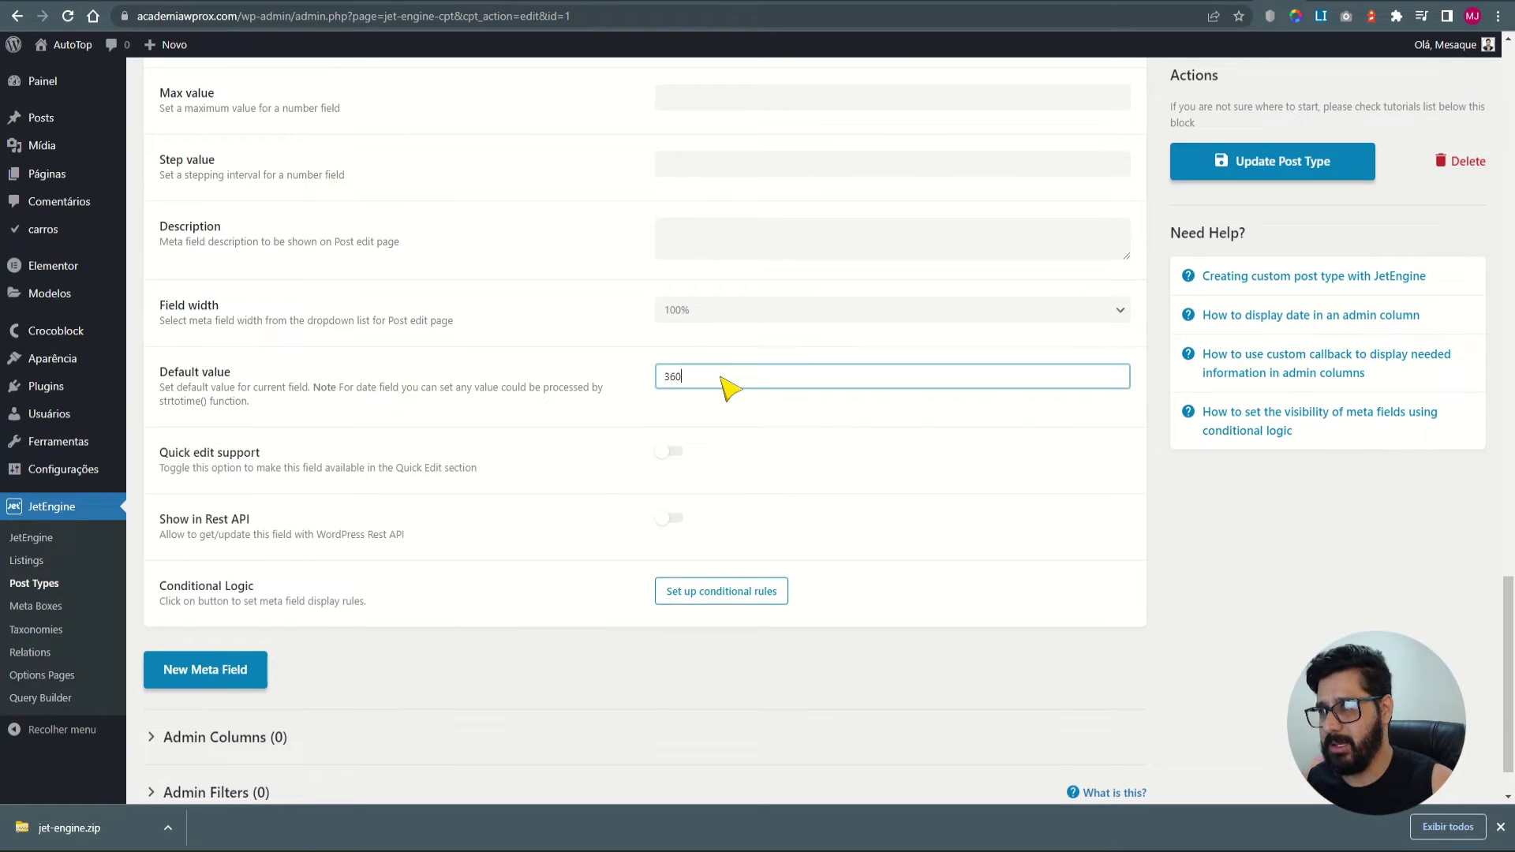
pyautogui.scroll(1, 483, 383)
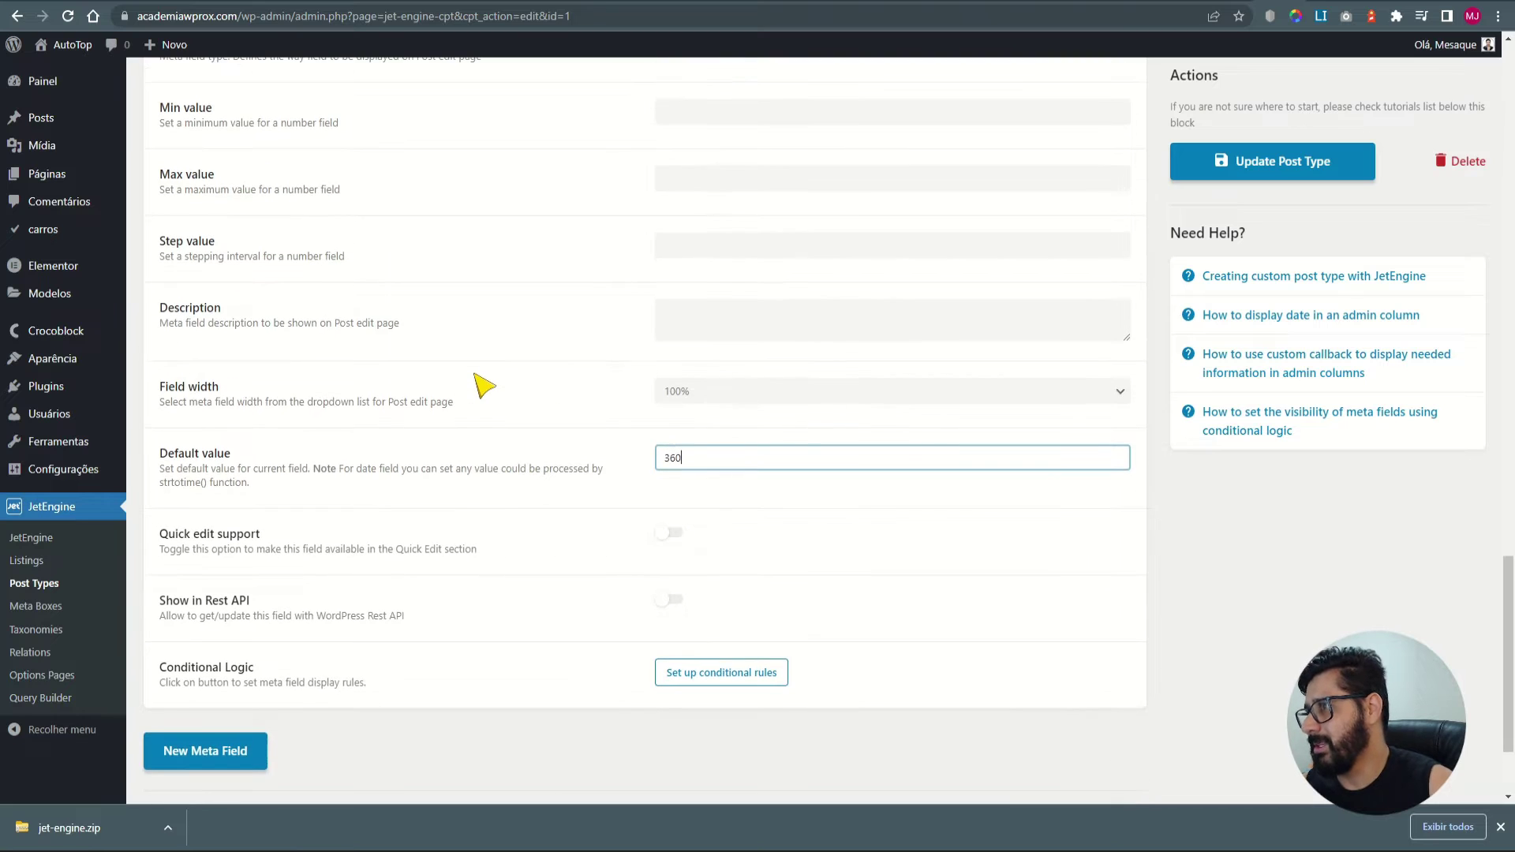
pyautogui.moveTo(700, 466); pyautogui.dragTo(656, 464)
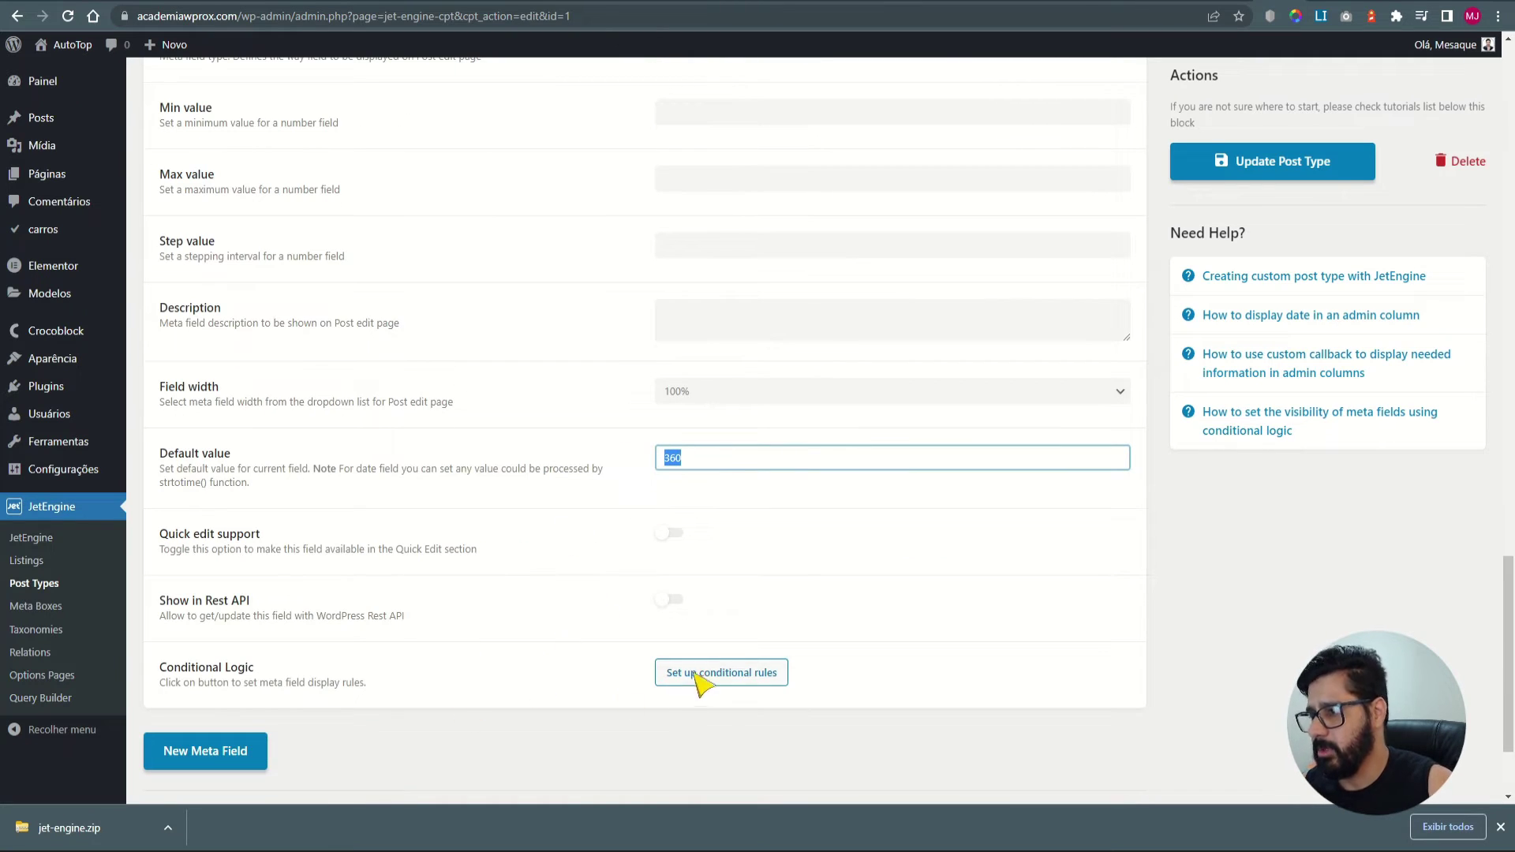
# Collapse the settings of the Portas and Porta malas meta fields.
pyautogui.scroll(18, 316, 702)
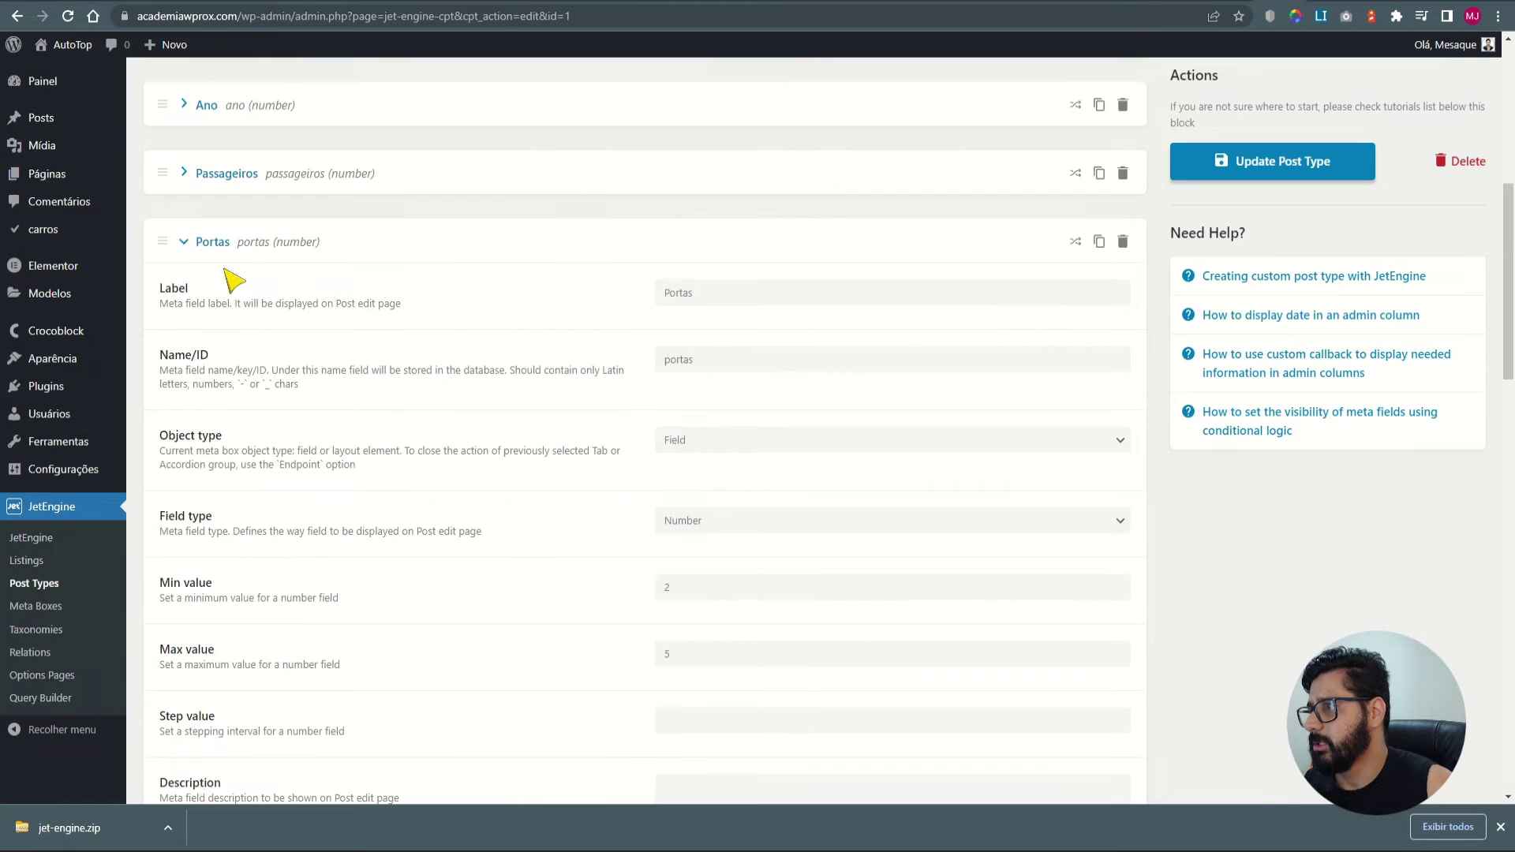
pyautogui.click(184, 243)
pyautogui.click(187, 310)
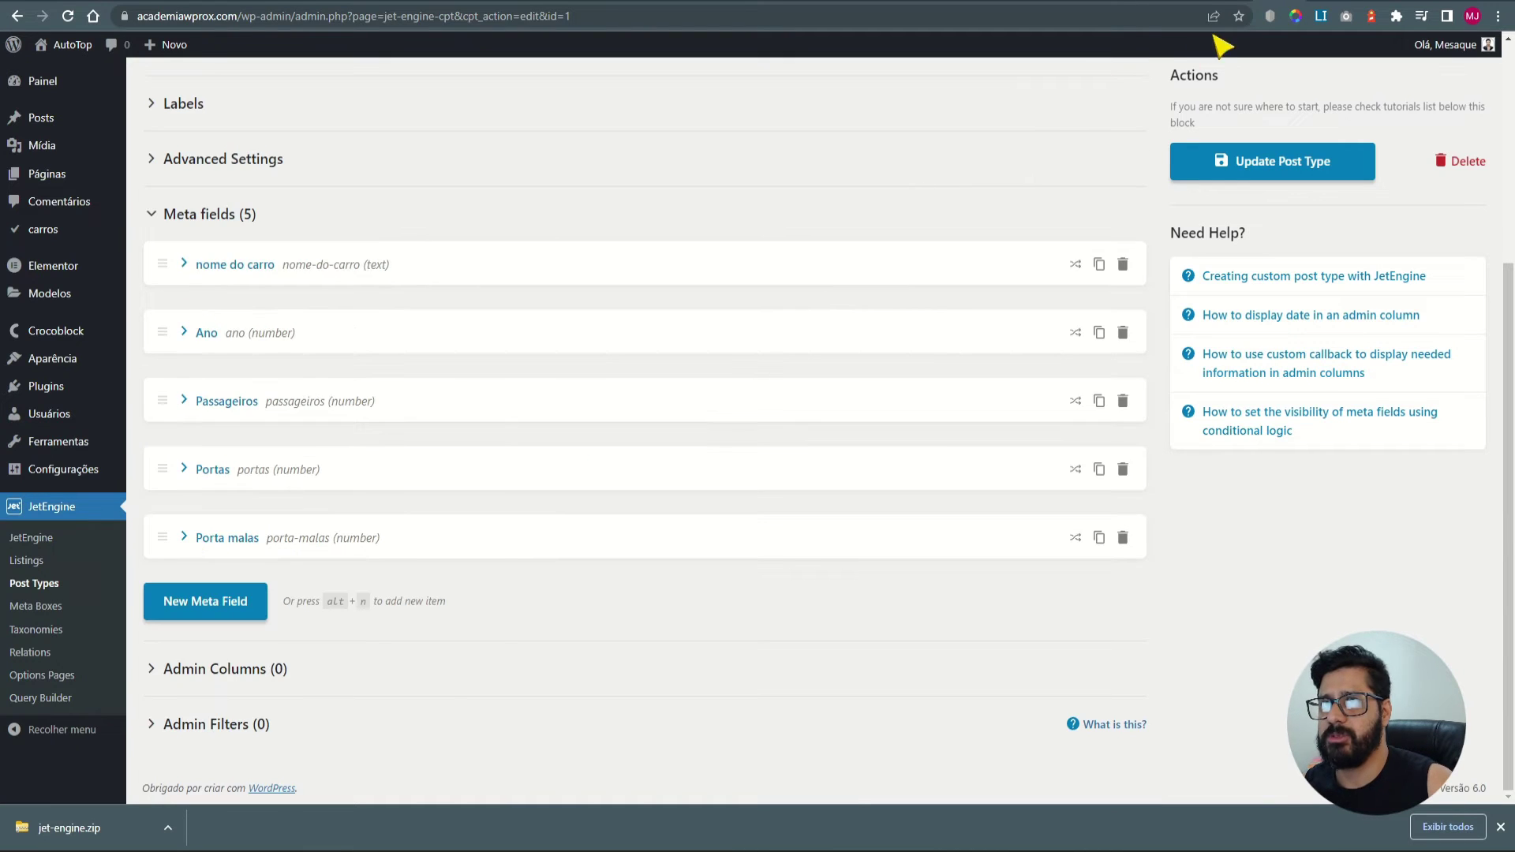
# Add a sixth meta field labelled Cor Exterior, modelled on the Visão geral section of the demo car page.
pyautogui.click(1239, 2)
pyautogui.moveTo(330, 344); pyautogui.dragTo(413, 352)
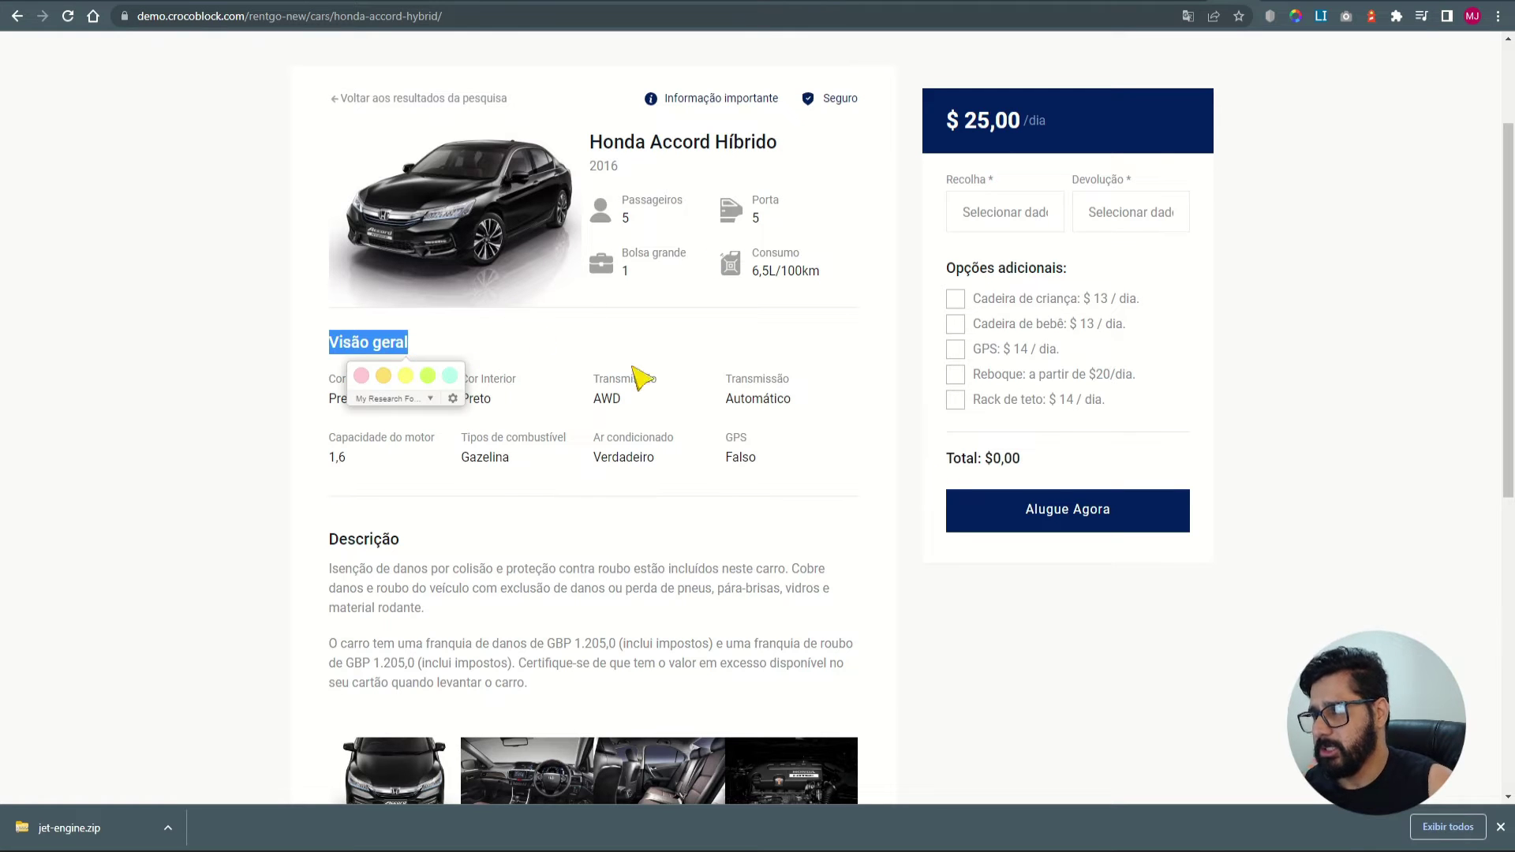
pyautogui.click(998, 685)
pyautogui.moveTo(411, 345); pyautogui.dragTo(329, 349)
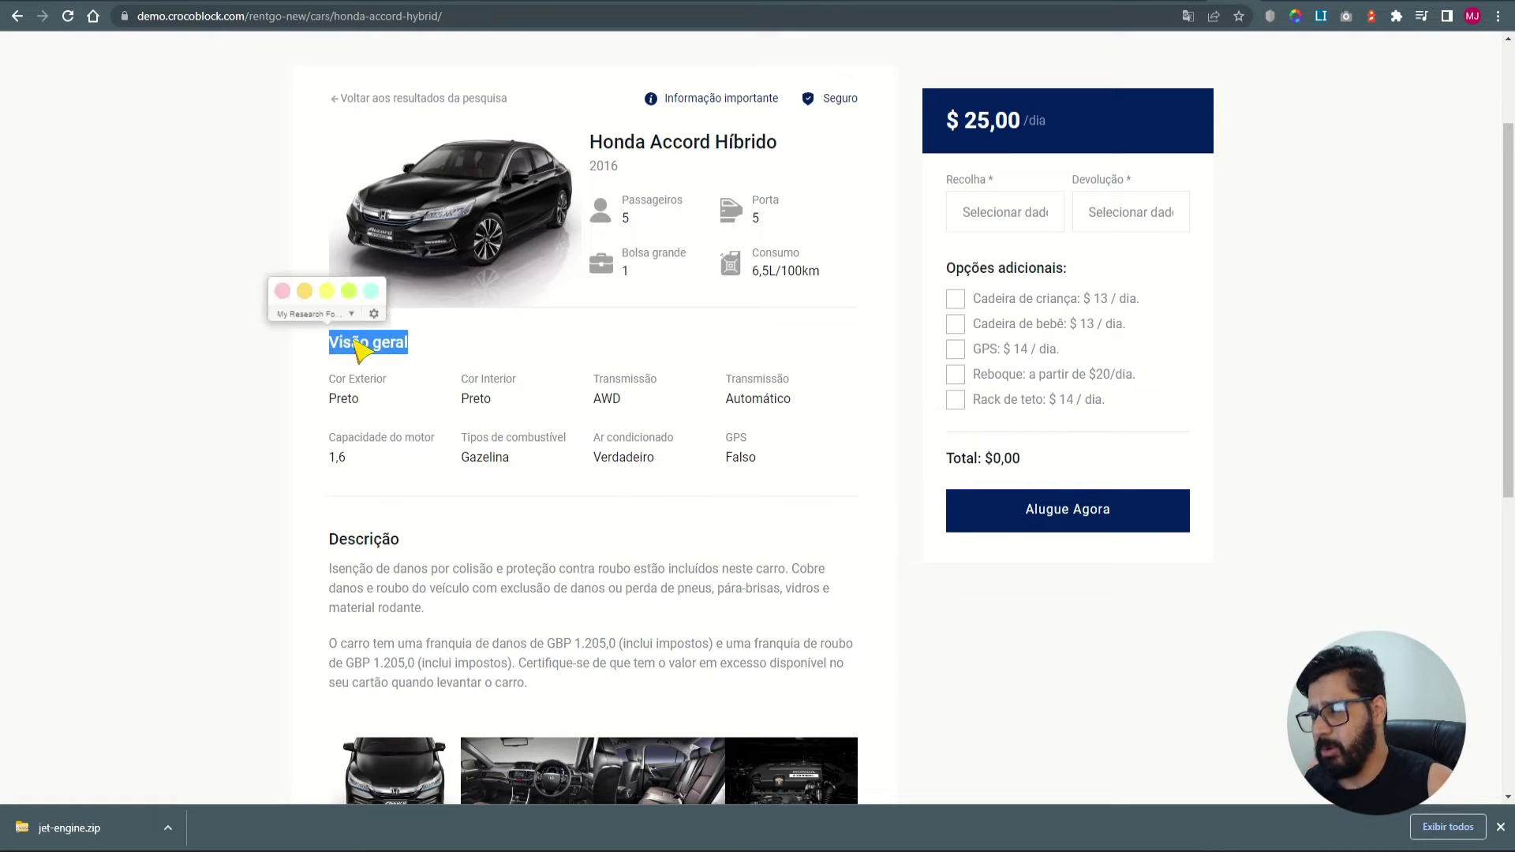
pyautogui.click(1002, 746)
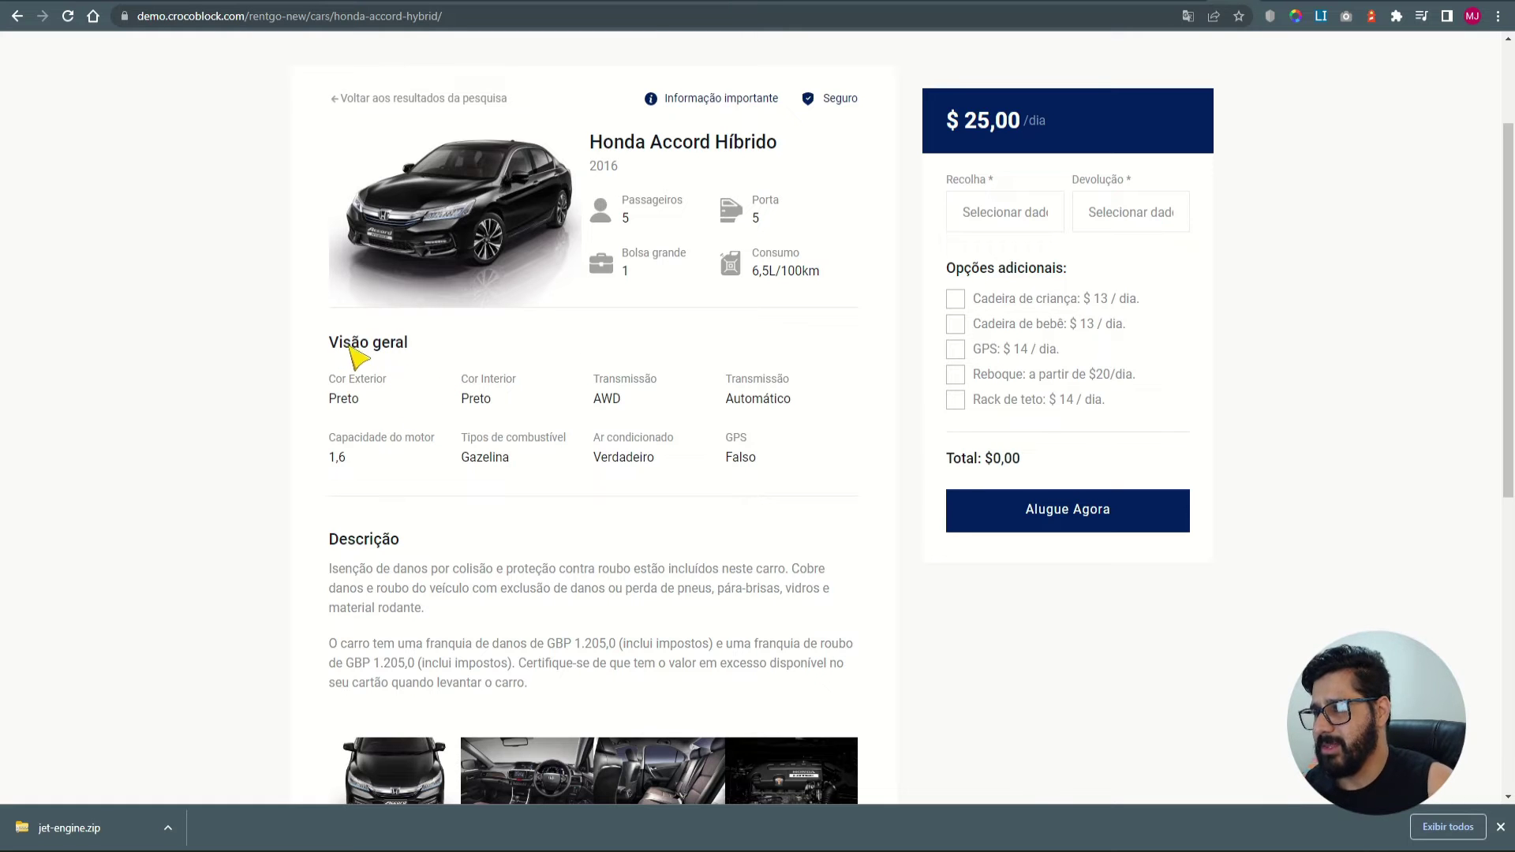
pyautogui.moveTo(387, 381); pyautogui.dragTo(335, 382)
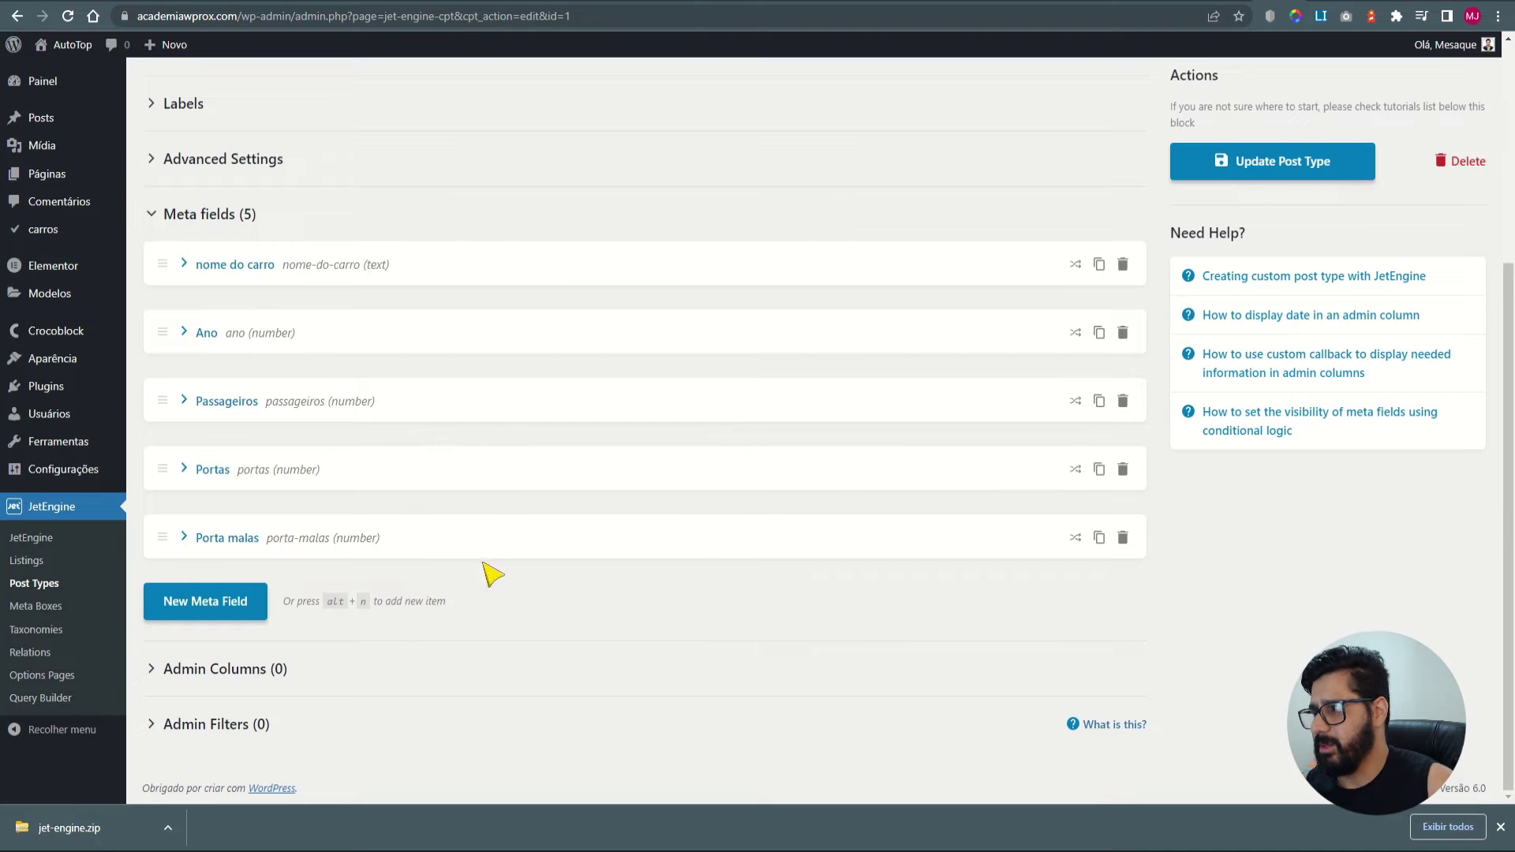
pyautogui.click(235, 609)
pyautogui.click(783, 663)
pyautogui.write('Cor Exterior')
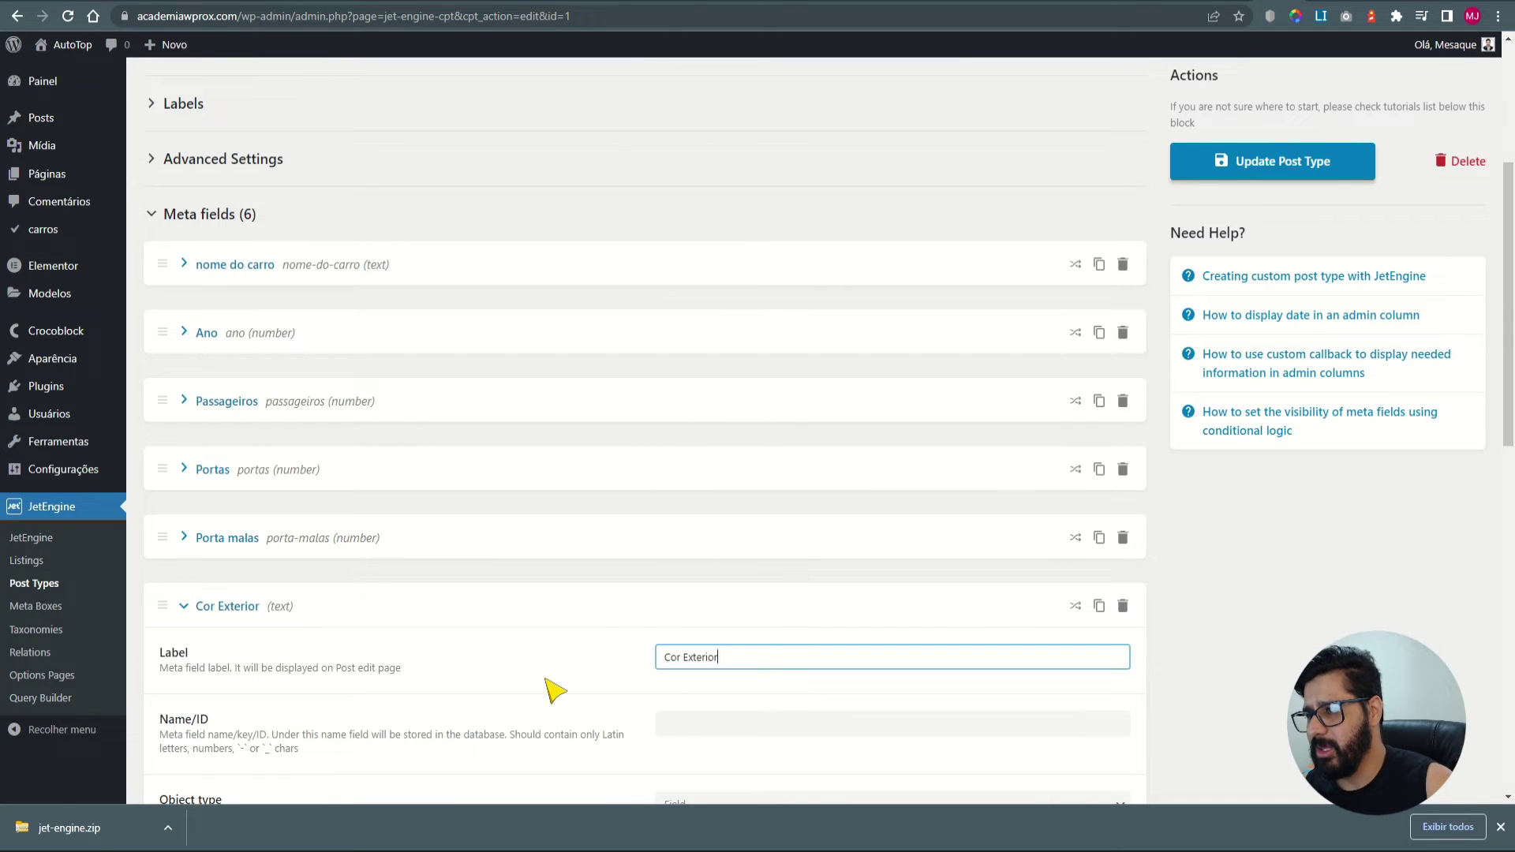
pyautogui.scroll(-7, 551, 694)
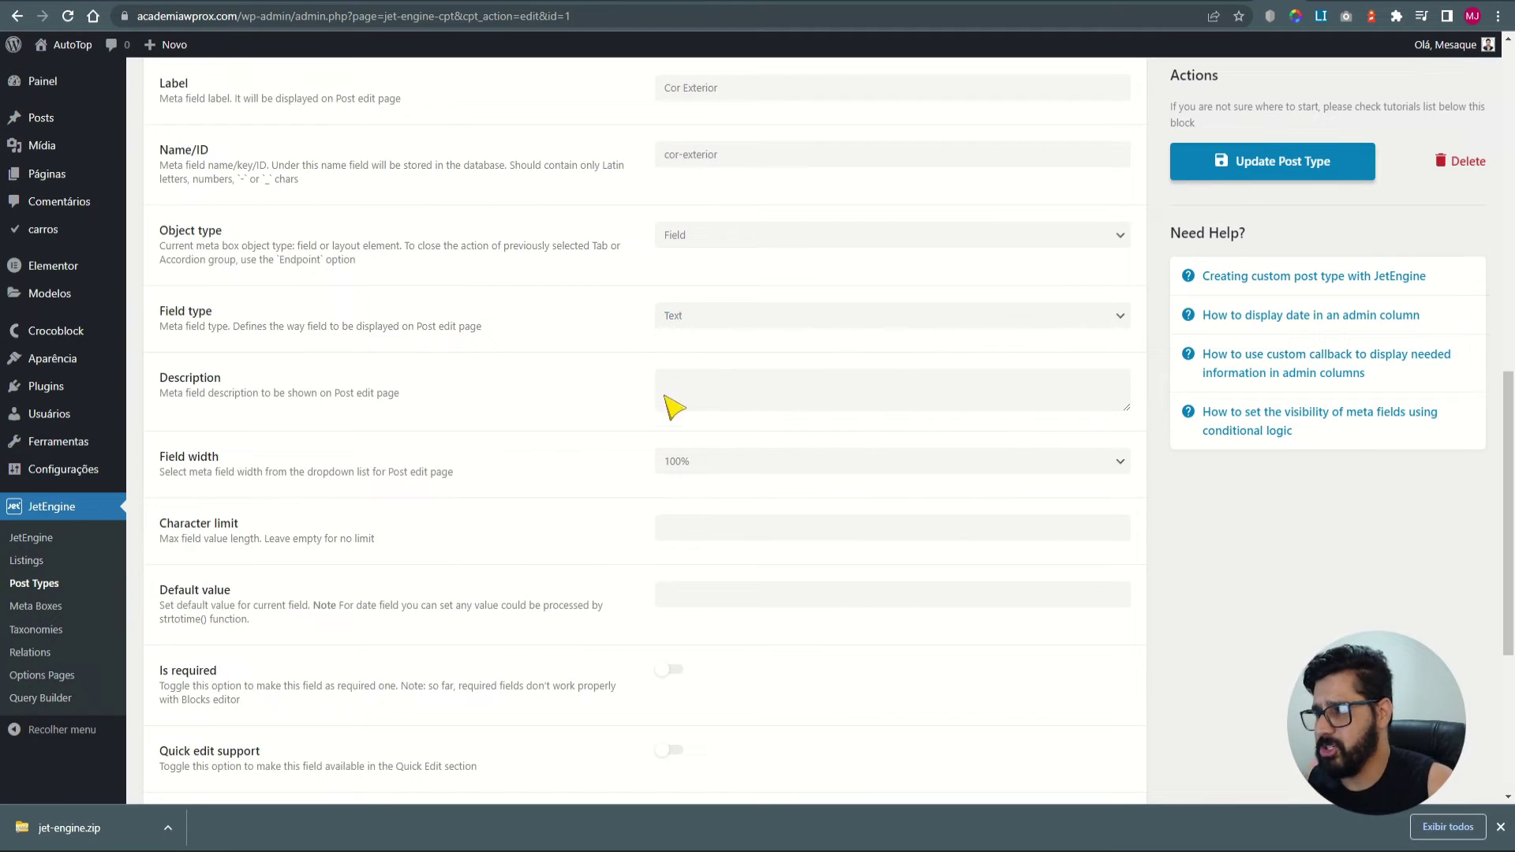
pyautogui.scroll(-1, 699, 631)
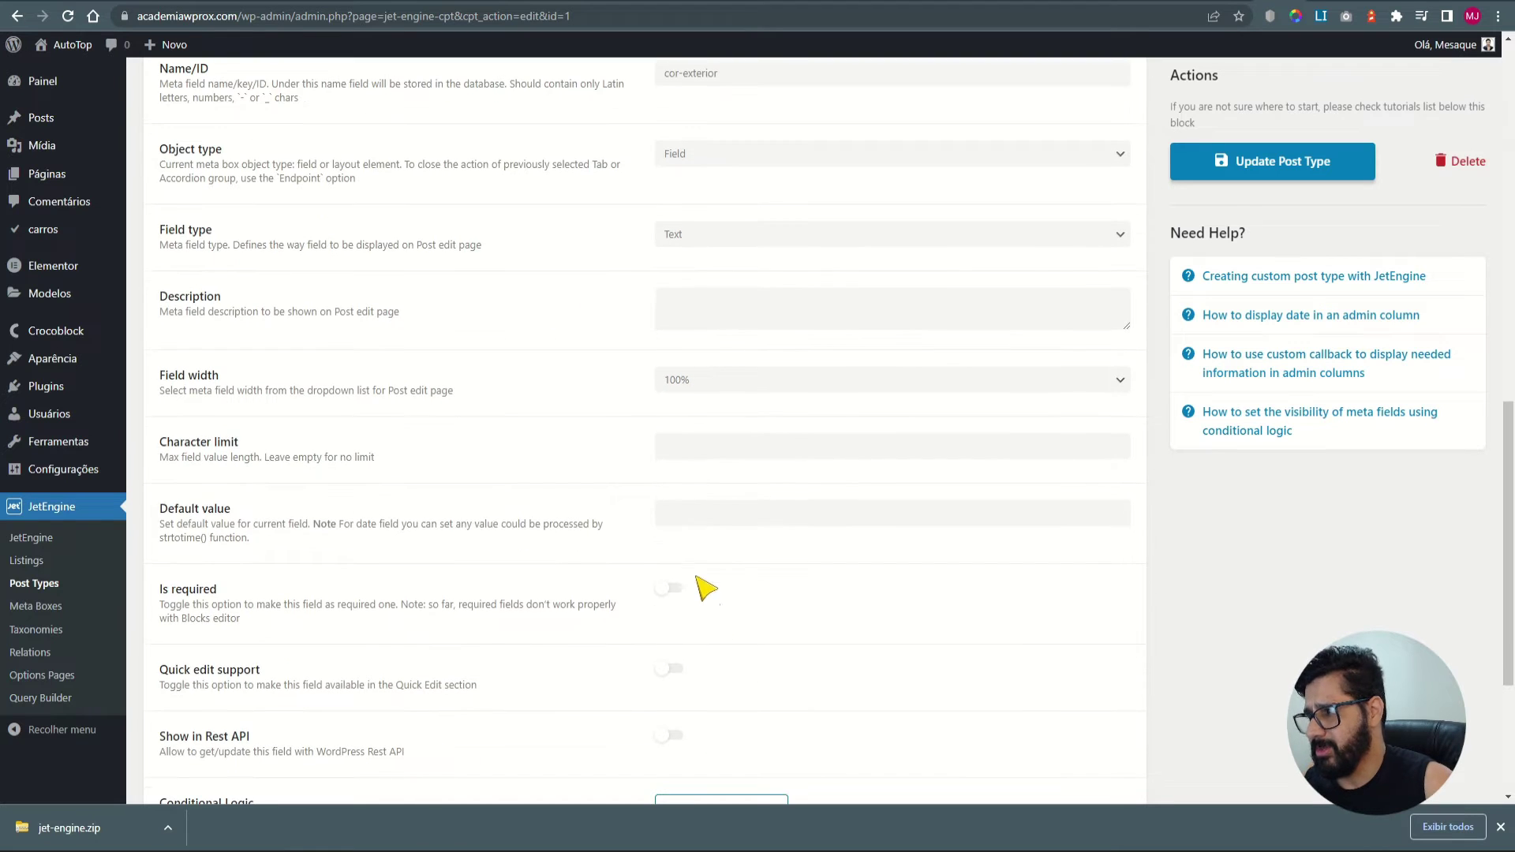
pyautogui.click(714, 522)
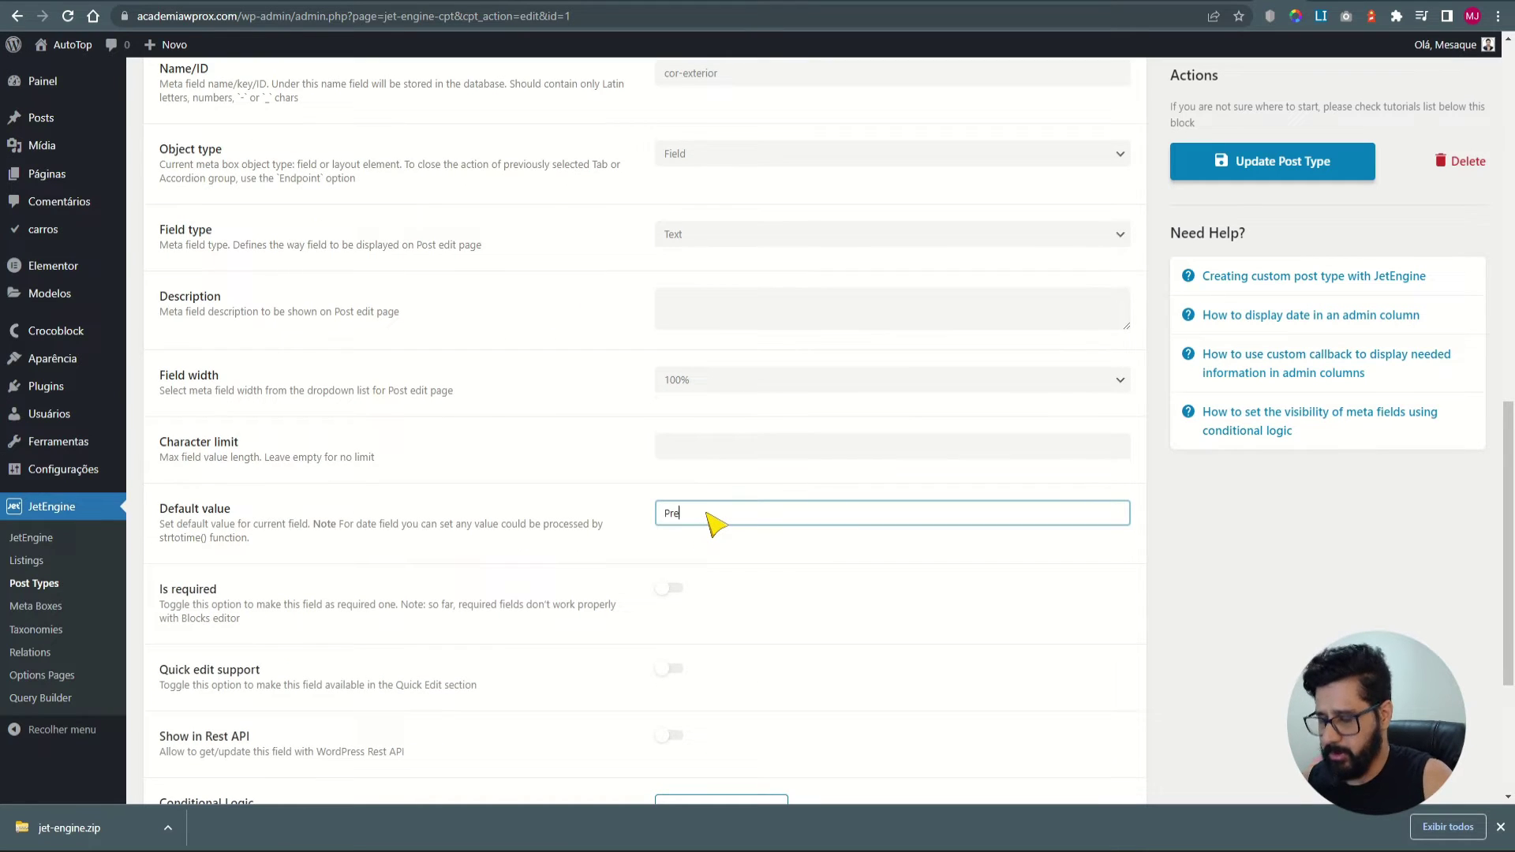
pyautogui.click(627, 502)
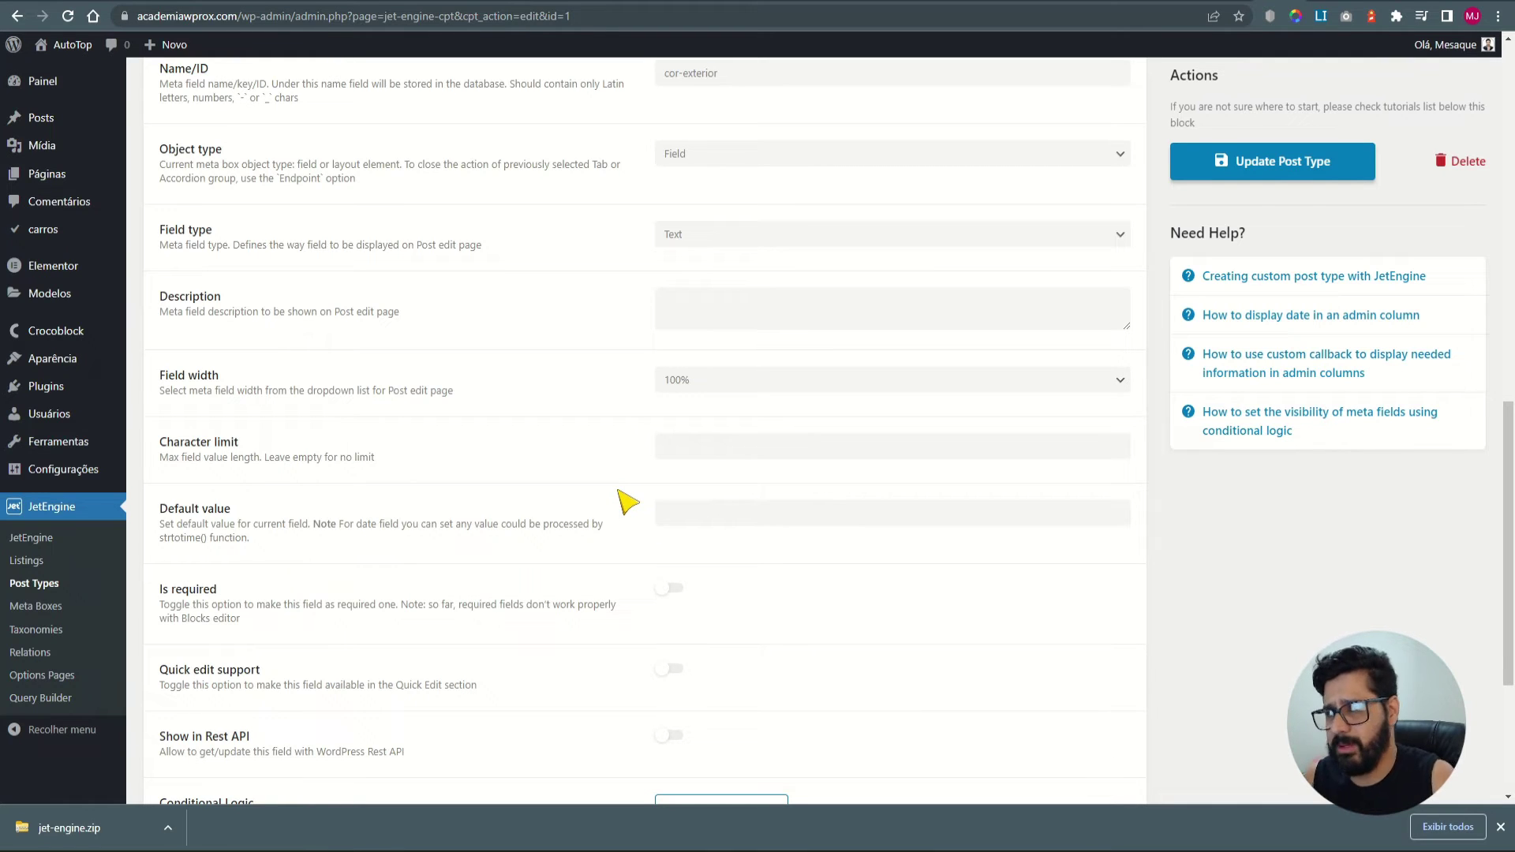
# Set the Cor Exterior meta field's type to Select and add a first option with the value Preto.
pyautogui.scroll(3, 624, 505)
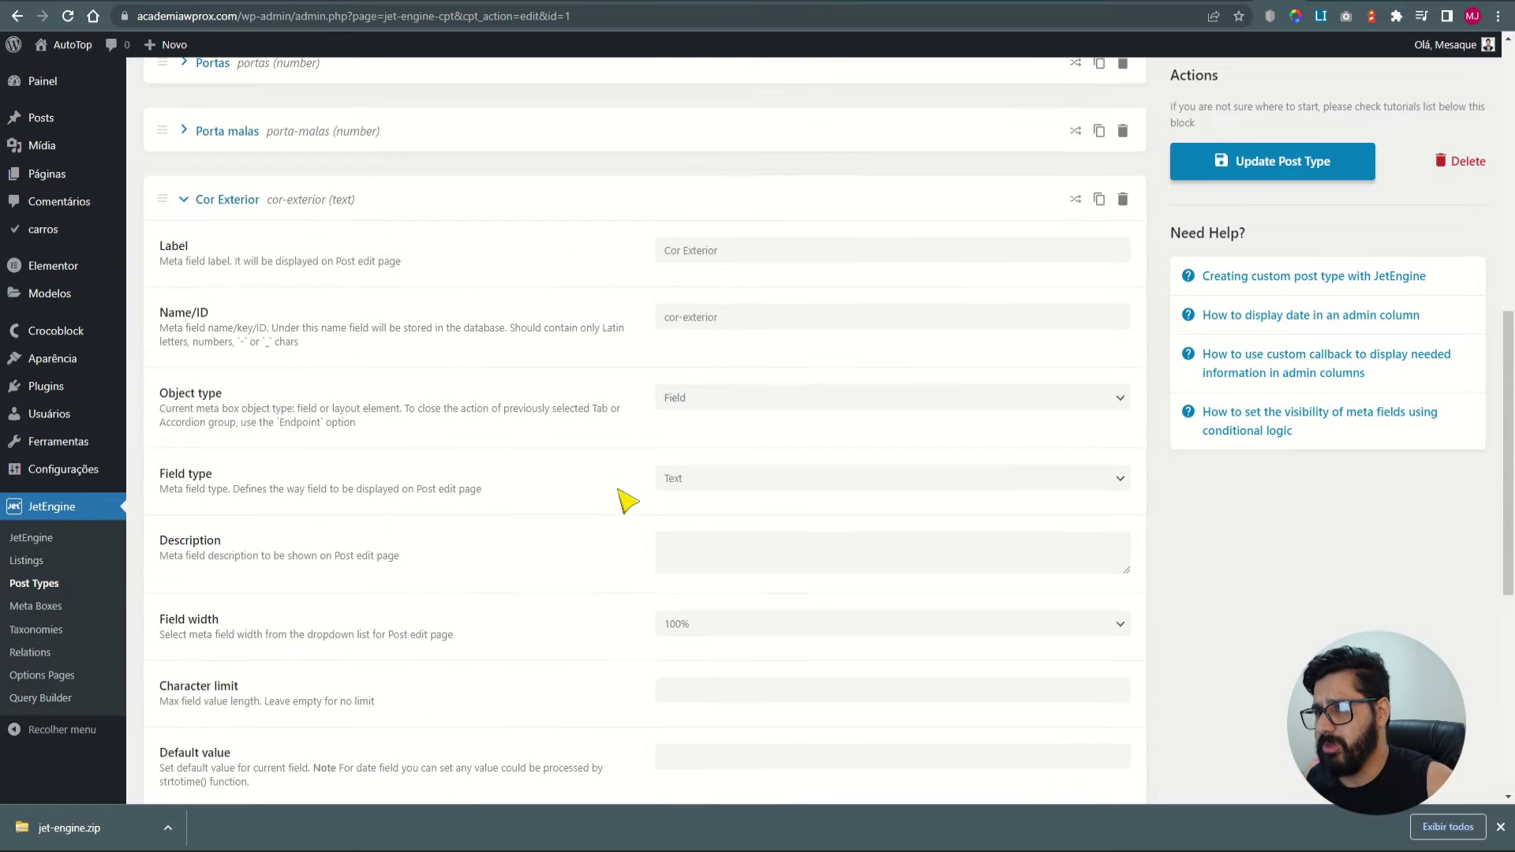
pyautogui.click(683, 479)
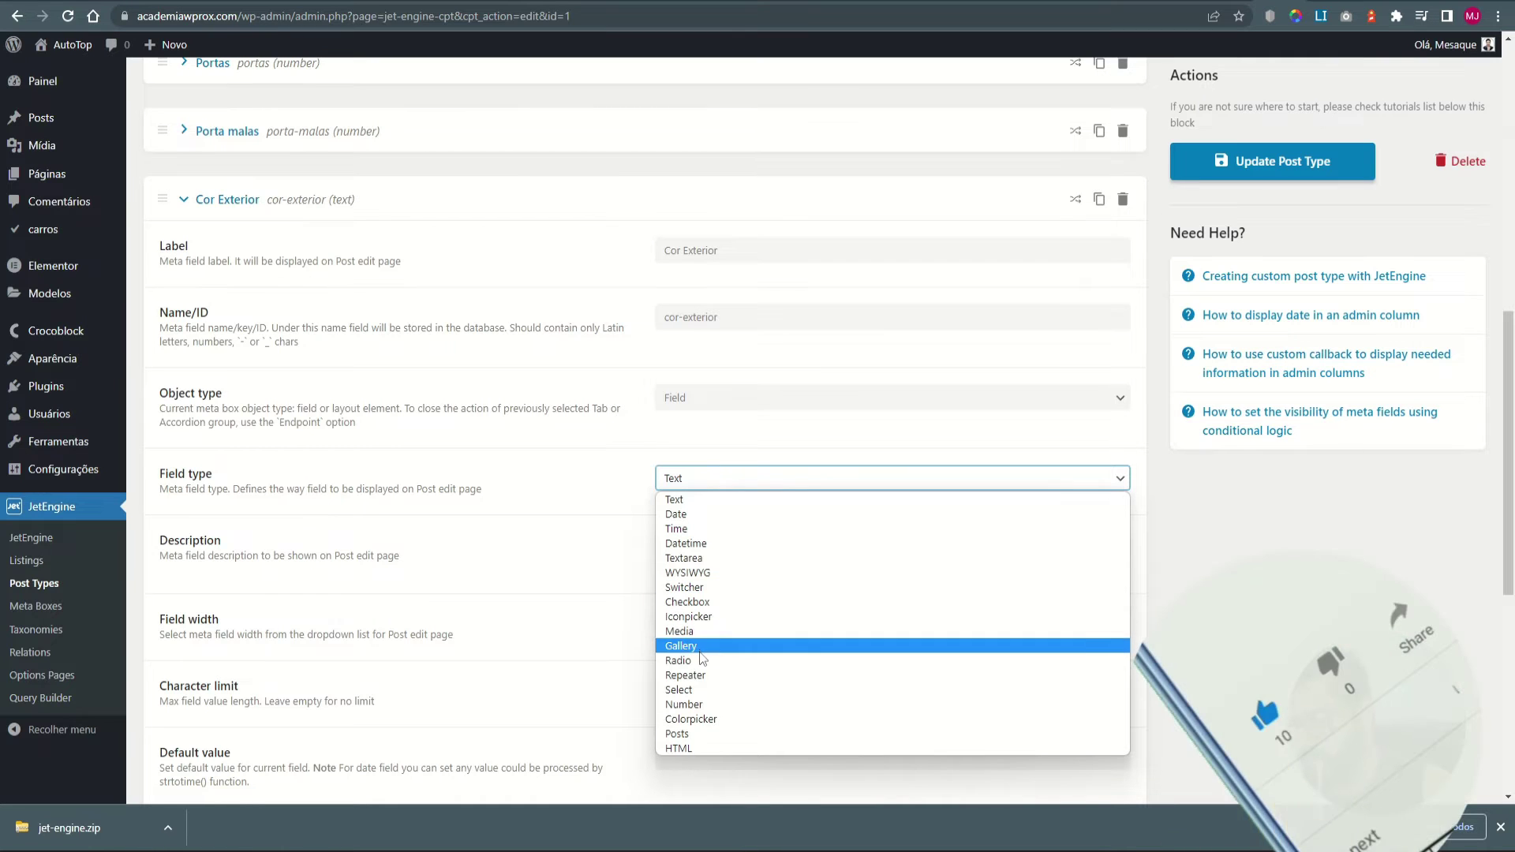
pyautogui.click(690, 691)
pyautogui.scroll(-2, 568, 624)
pyautogui.click(251, 472)
pyautogui.click(721, 535)
pyautogui.write('Preto')
# Add two more options to the Cor Exterior field with the values Branco and Prata.
pyautogui.click(234, 742)
pyautogui.scroll(-2, 818, 602)
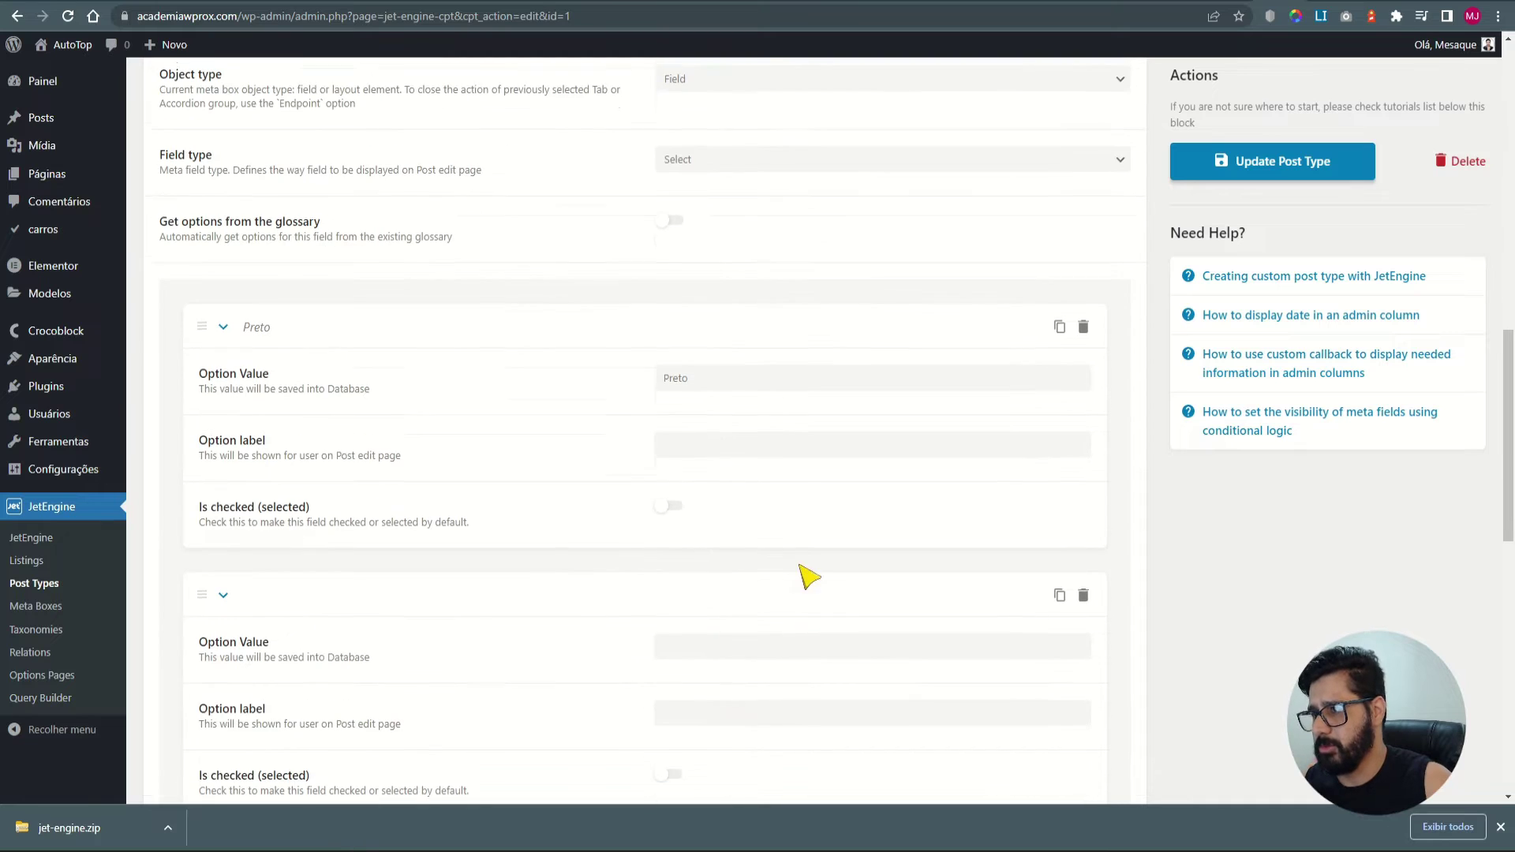
pyautogui.click(706, 647)
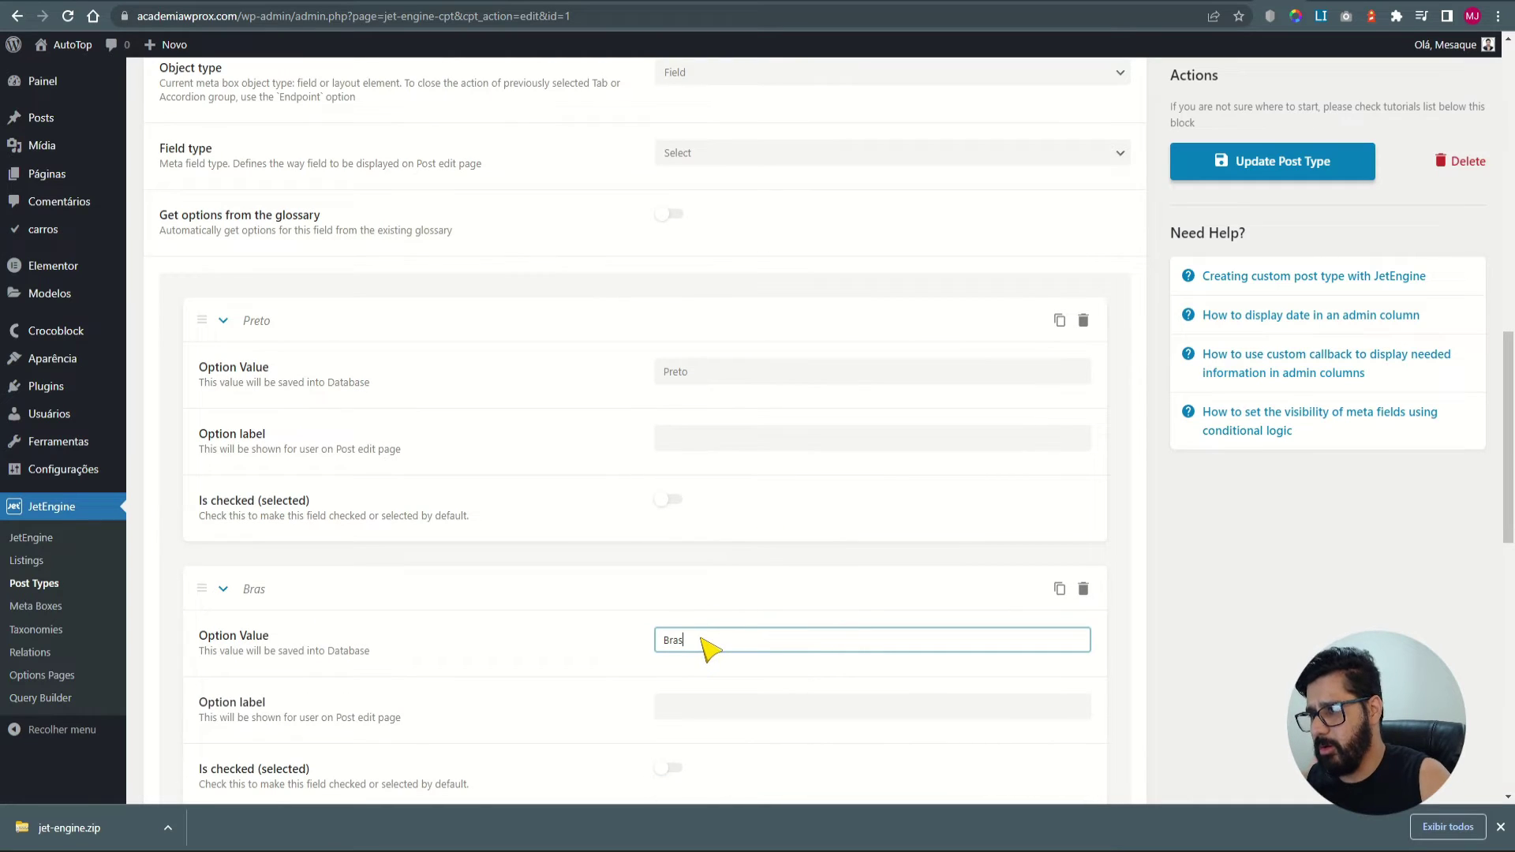
pyautogui.write('Branco')
pyautogui.scroll(-3, 328, 710)
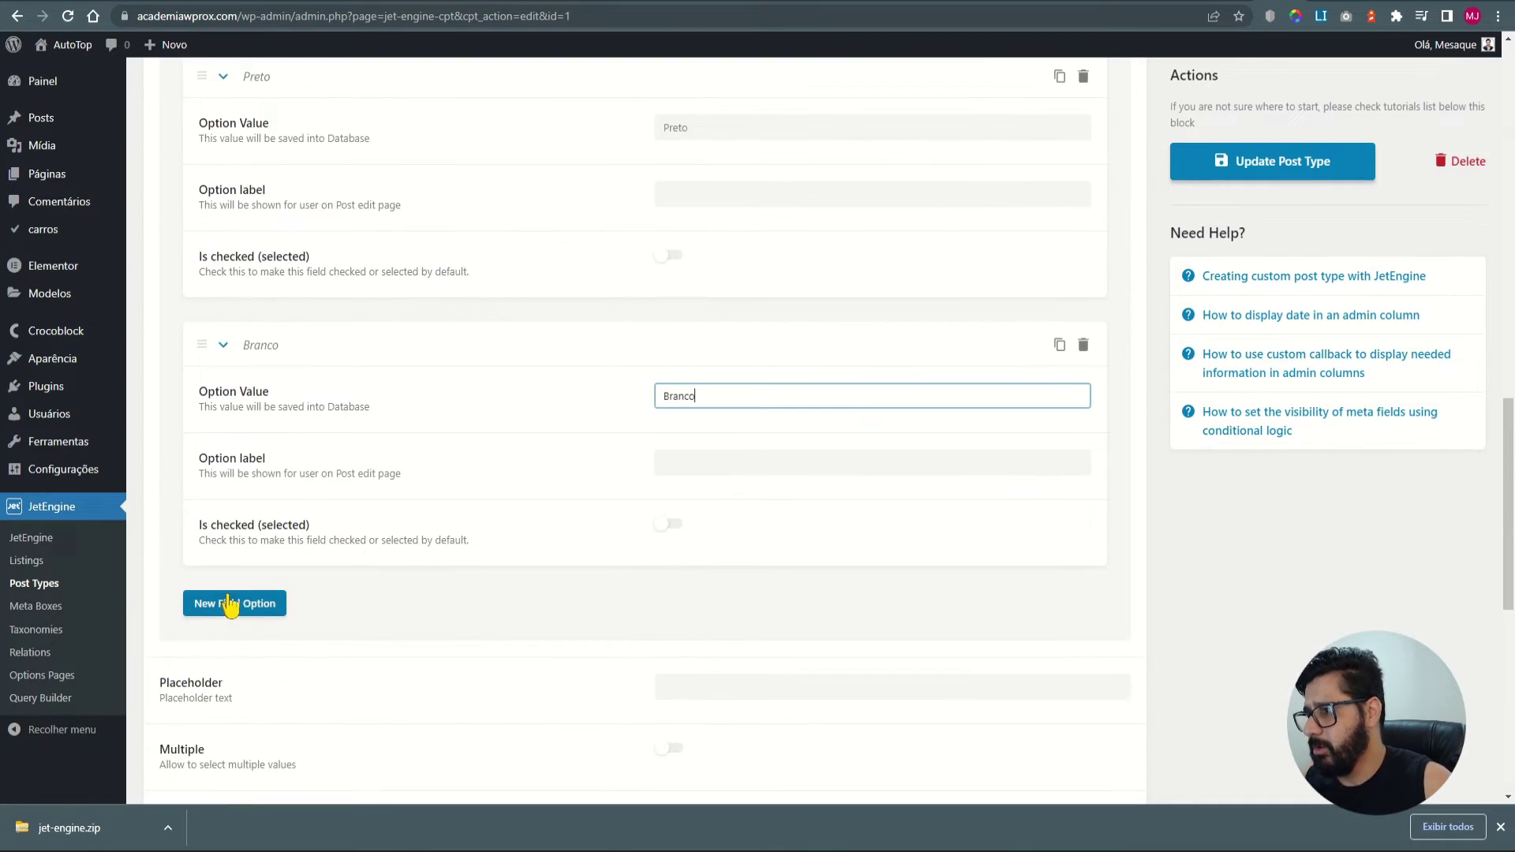
pyautogui.click(230, 604)
pyautogui.click(691, 669)
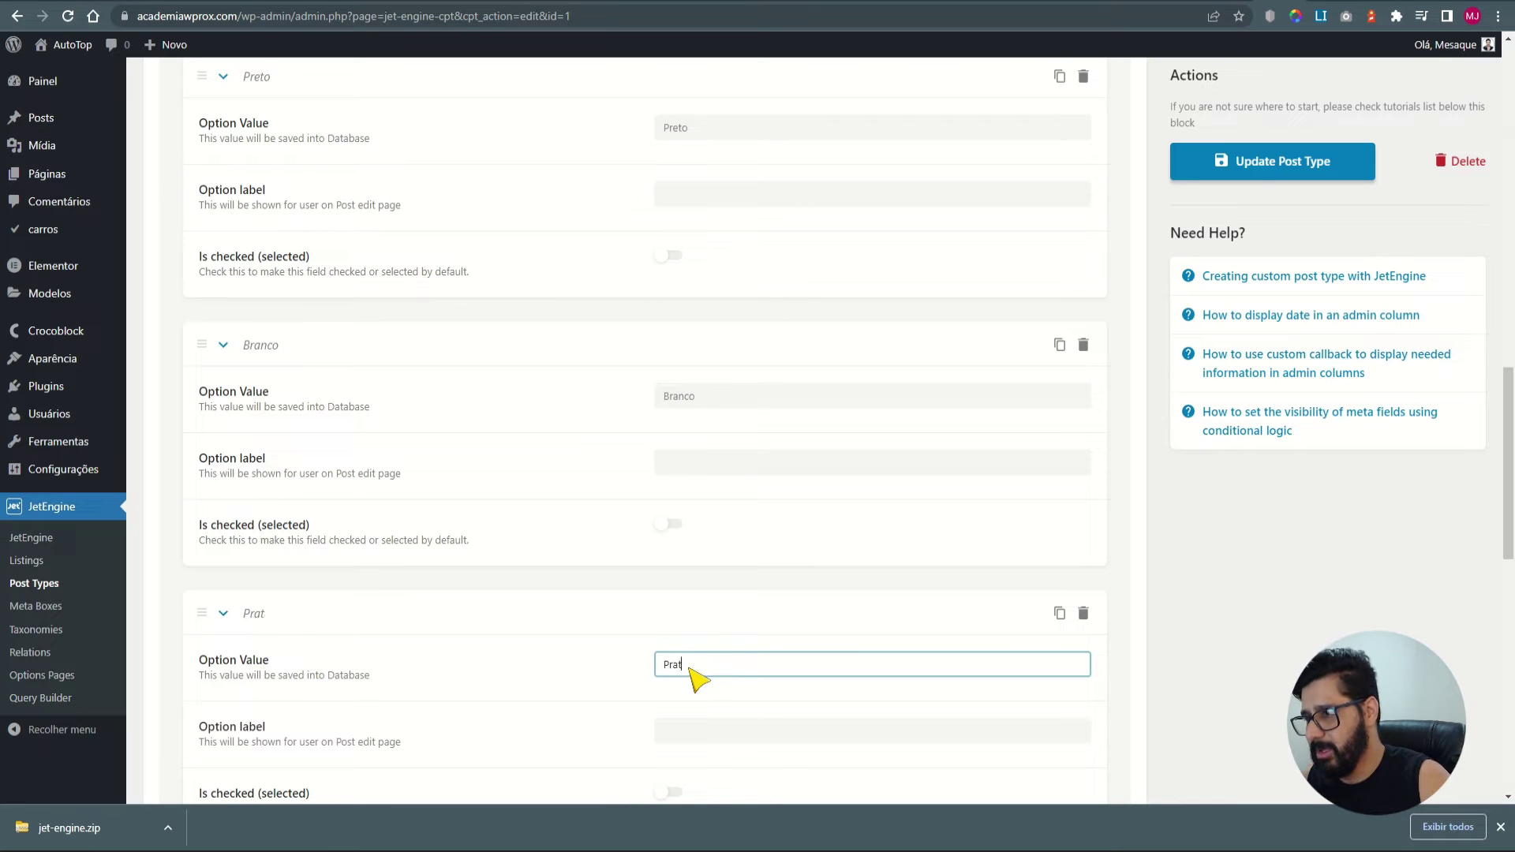
pyautogui.write('Prata')
# Collapse the Prata, Branco and Preto options of the Cor Exterior field.
pyautogui.scroll(-5, 501, 558)
pyautogui.scroll(4, 416, 551)
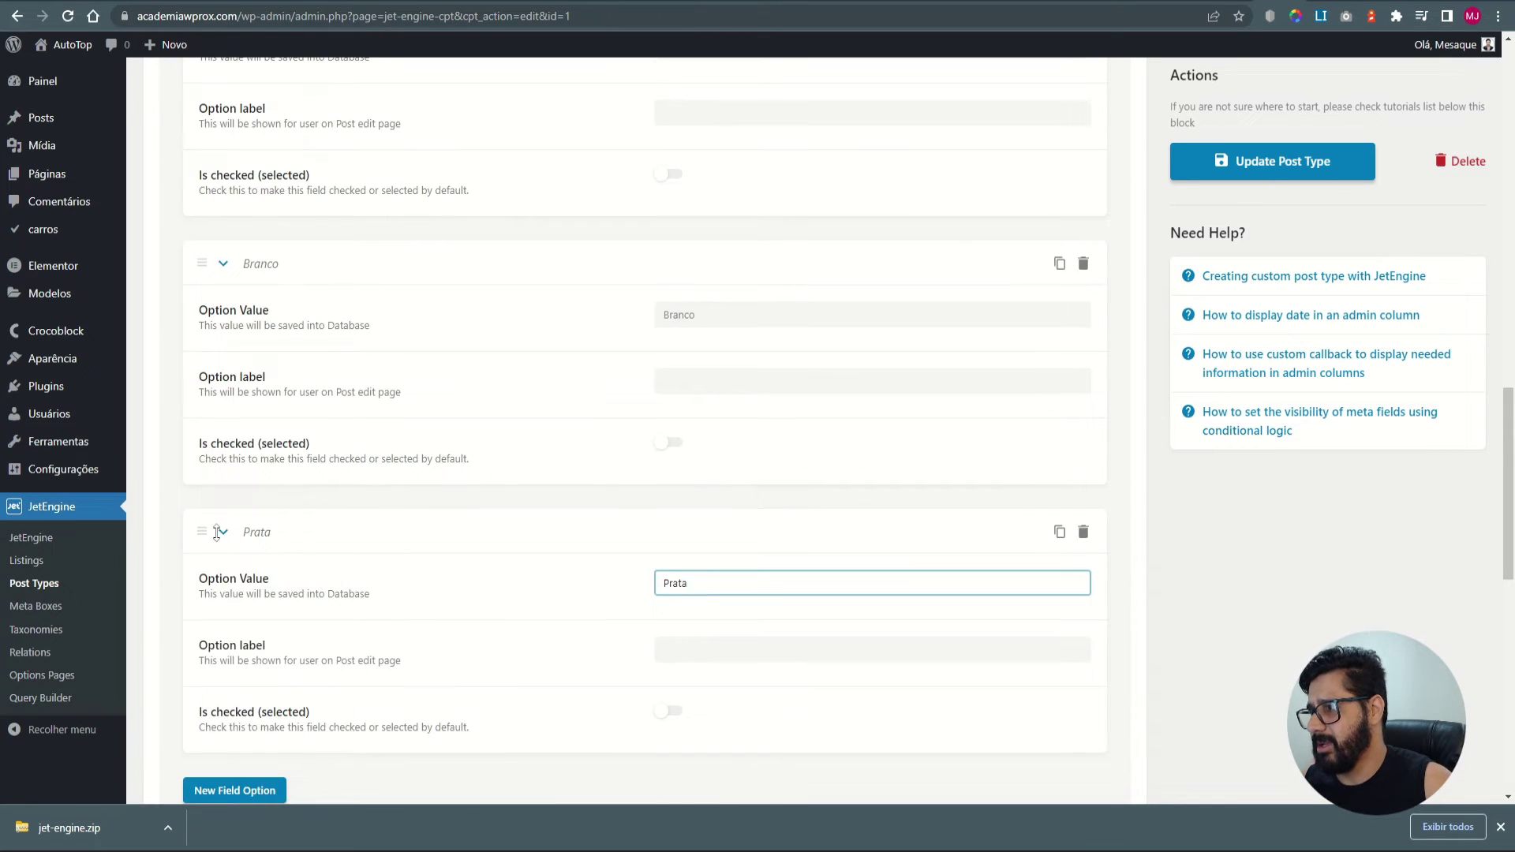
pyautogui.click(227, 523)
pyautogui.click(227, 265)
pyautogui.scroll(2, 243, 295)
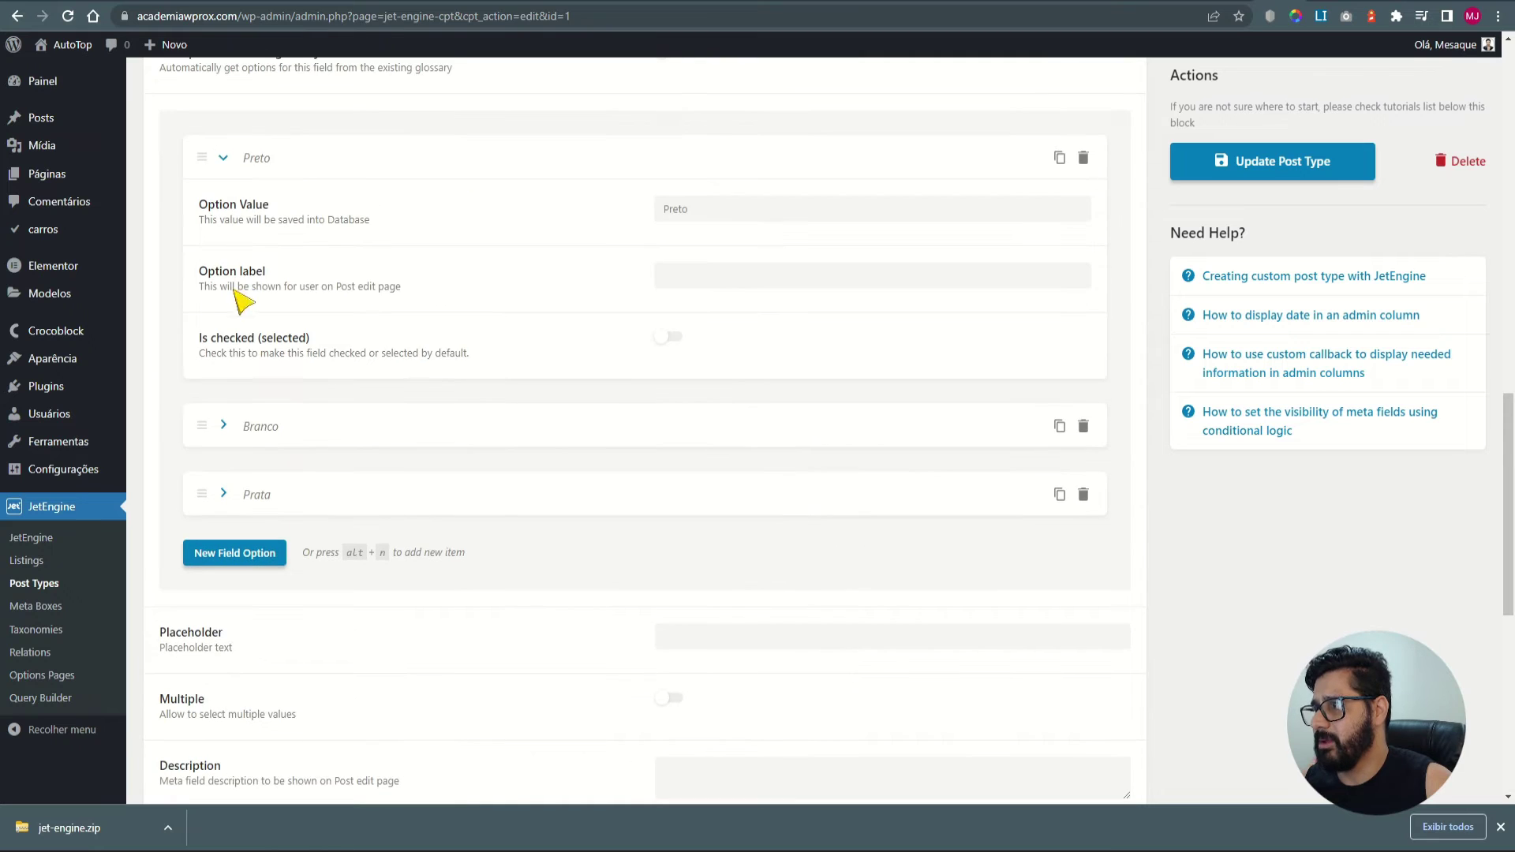
pyautogui.click(228, 160)
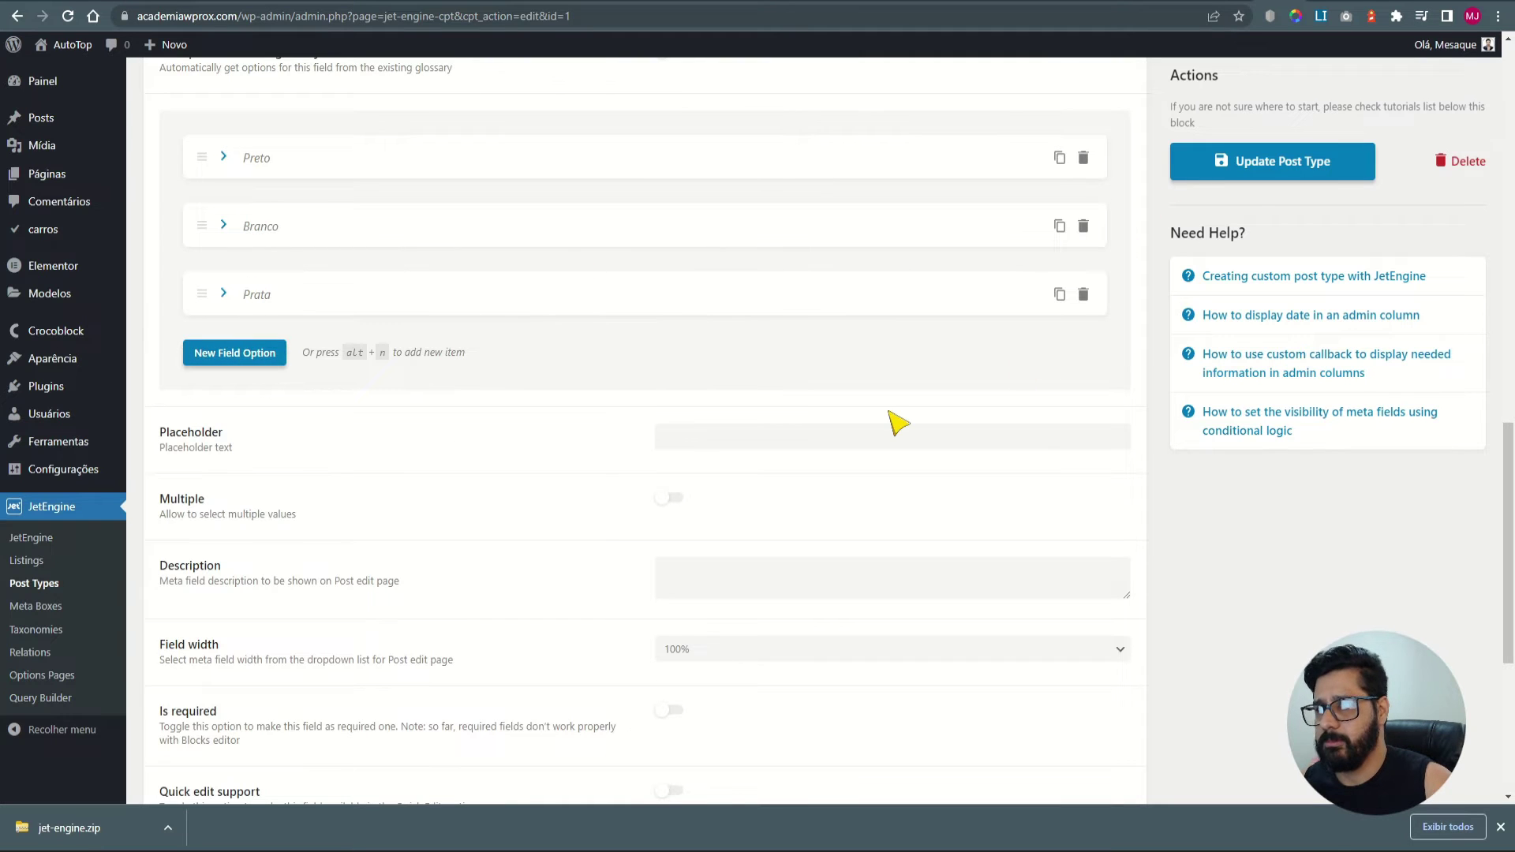
# Check the remaining Cor Exterior settings, leave them at their defaults, and update the carros post type.
pyautogui.scroll(4, 641, 461)
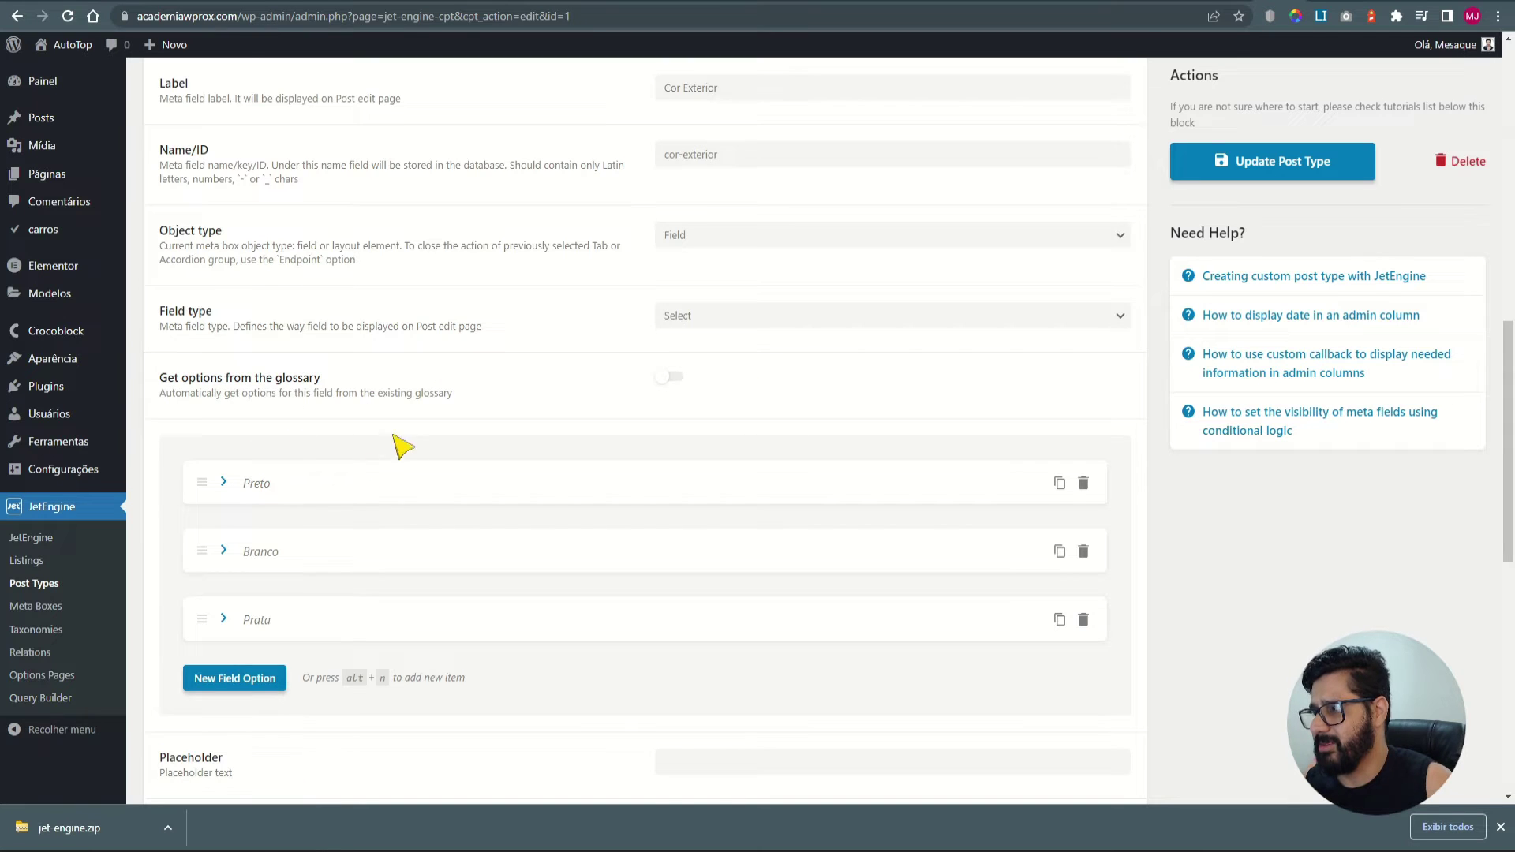
pyautogui.scroll(-4, 371, 446)
pyautogui.scroll(-2, 331, 466)
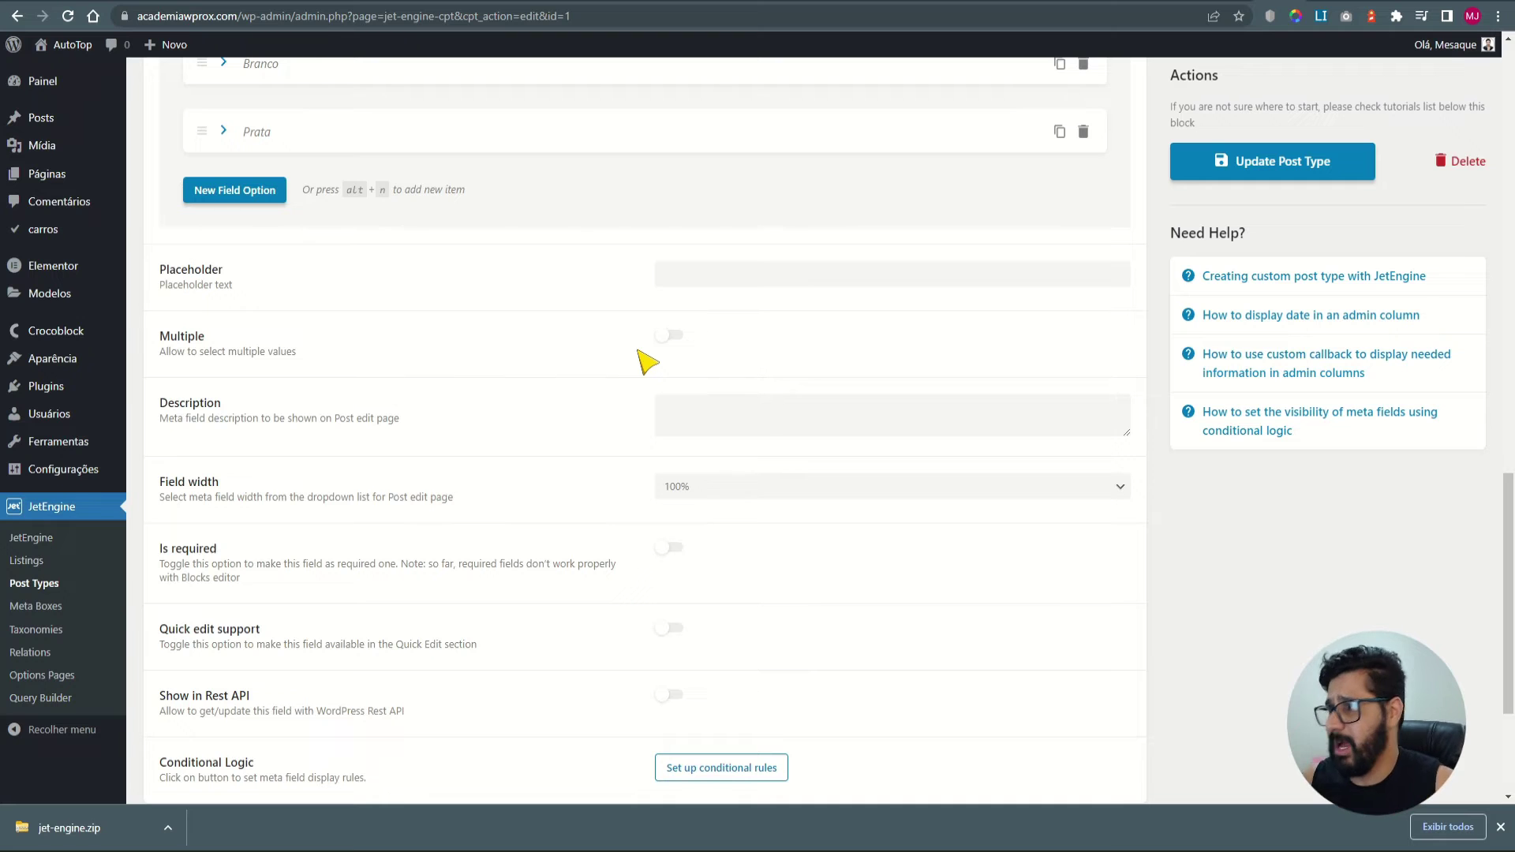
pyautogui.scroll(-2, 300, 505)
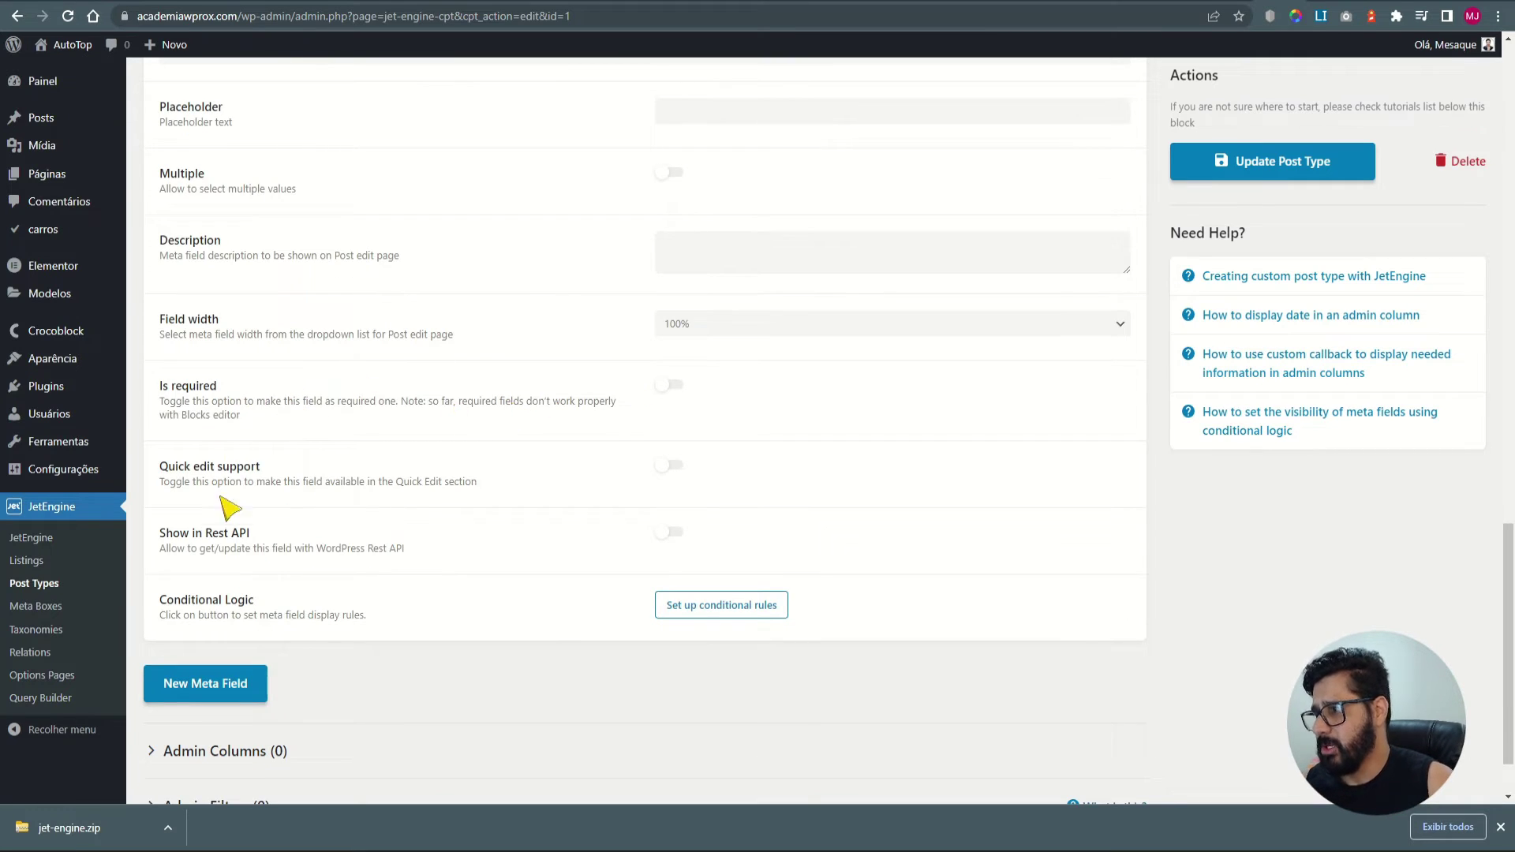
pyautogui.click(1266, 177)
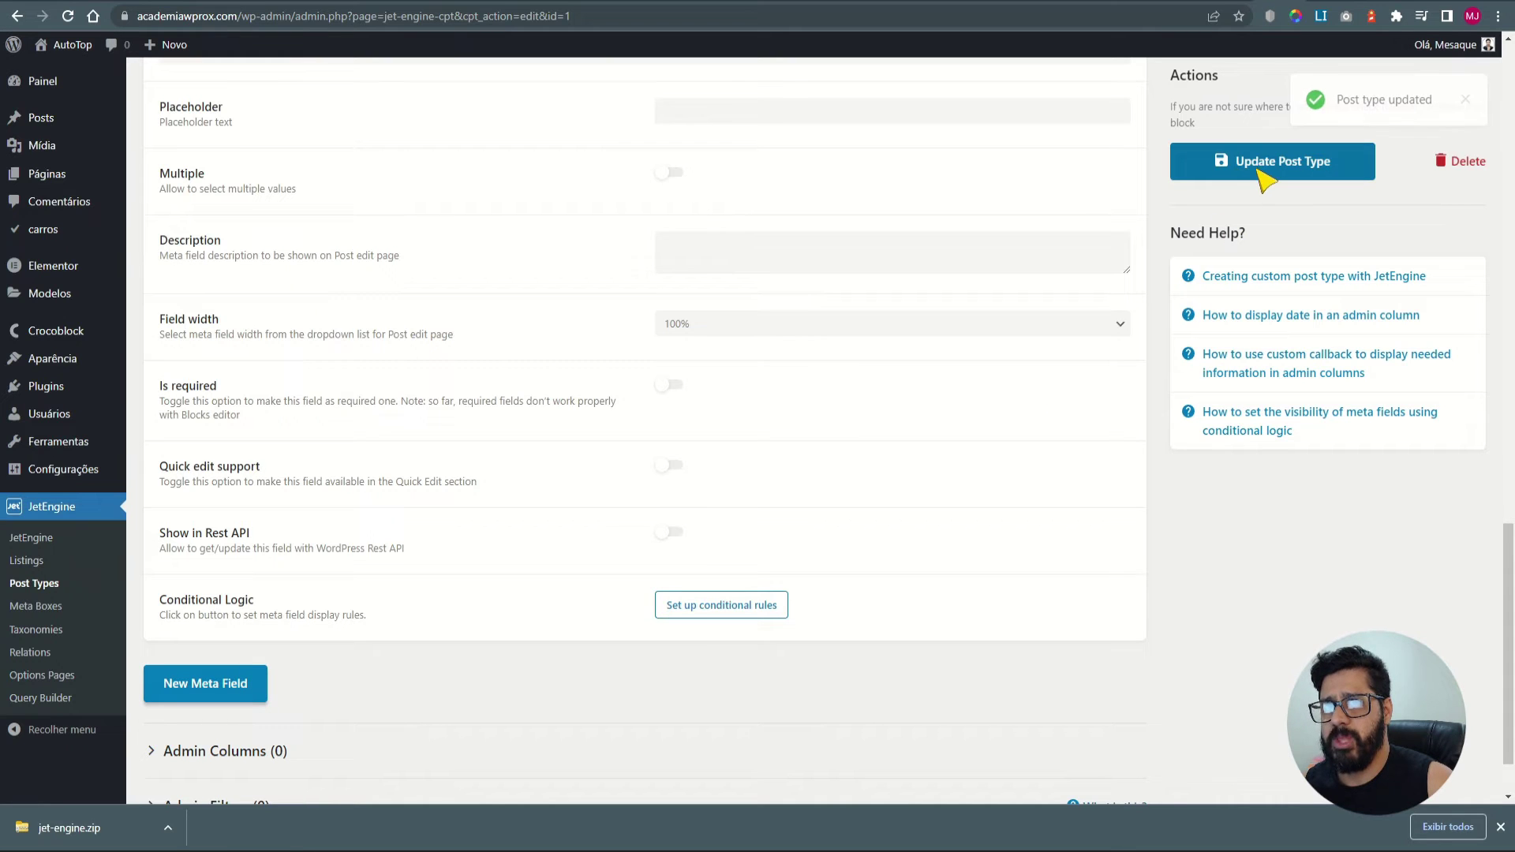
# Start a new car entry in carros and title it Honda Accord.
pyautogui.moveTo(112, 236)
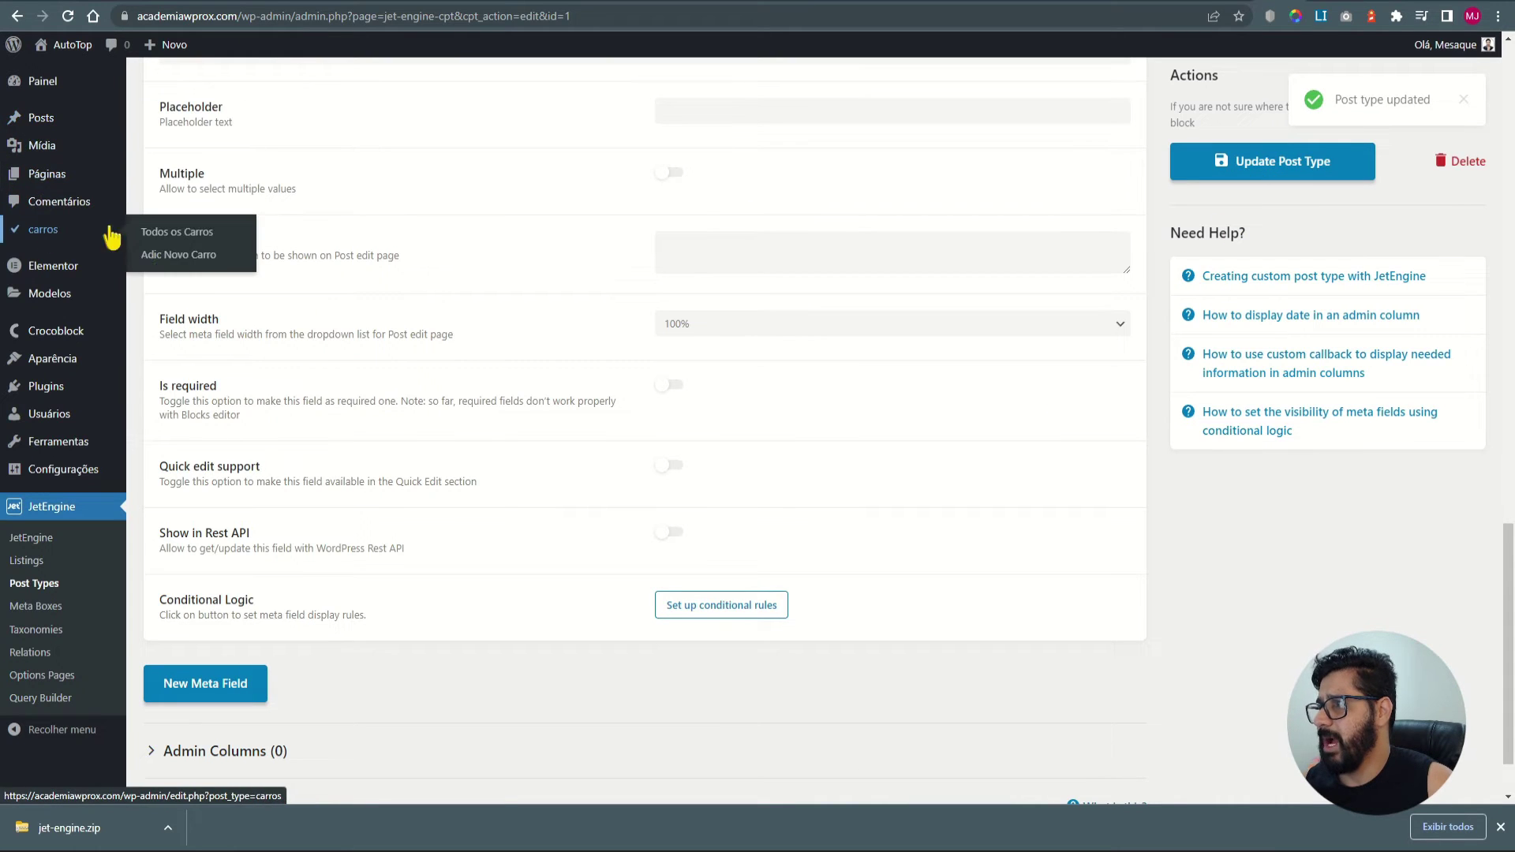
pyautogui.click(176, 256)
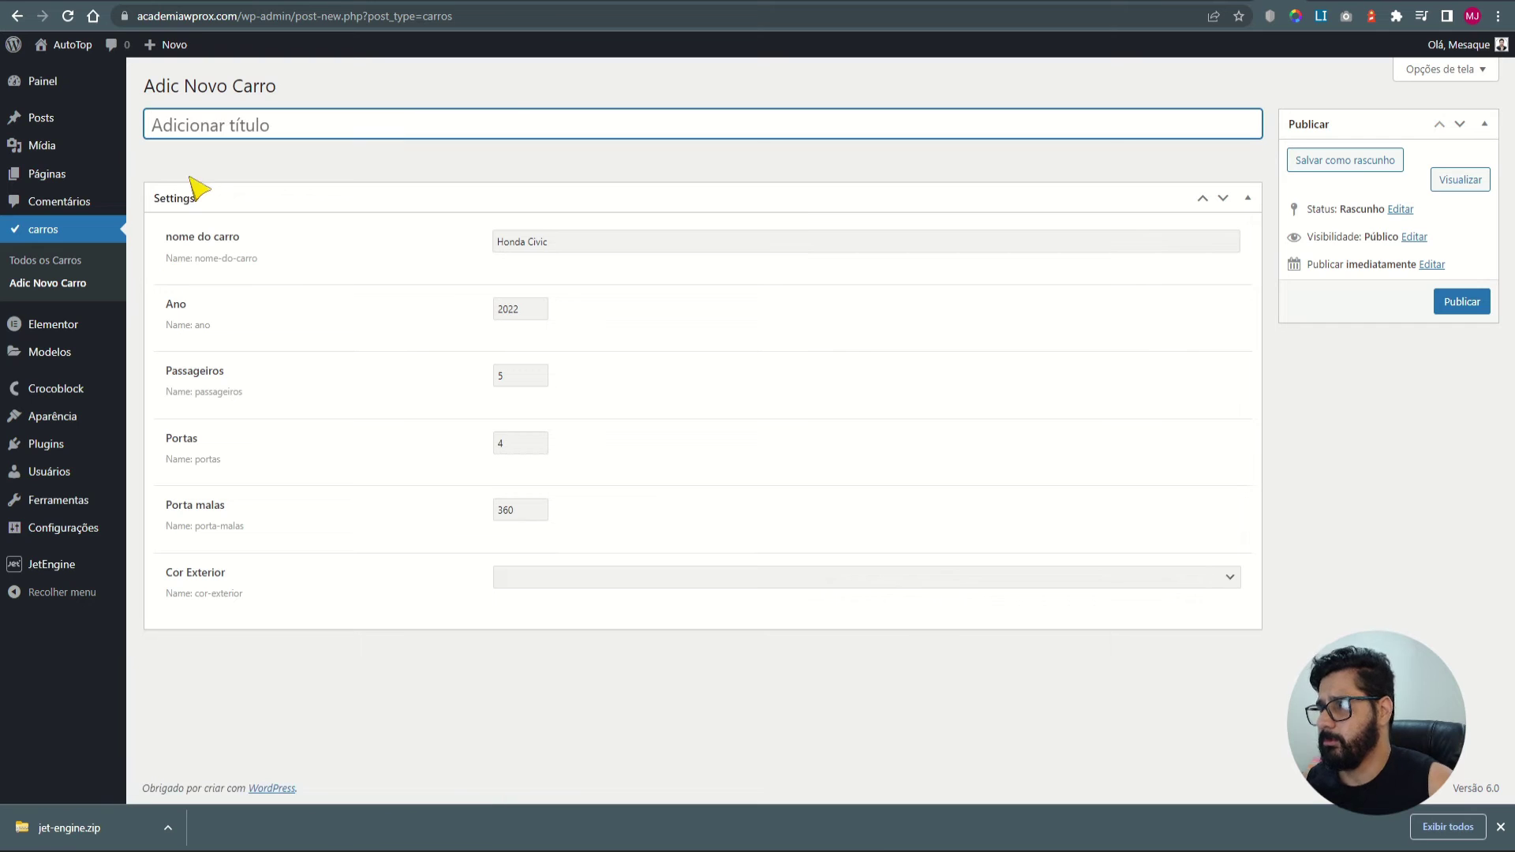
pyautogui.write('Tut')
pyautogui.press('BackSpace')
pyautogui.press('BackSpace')
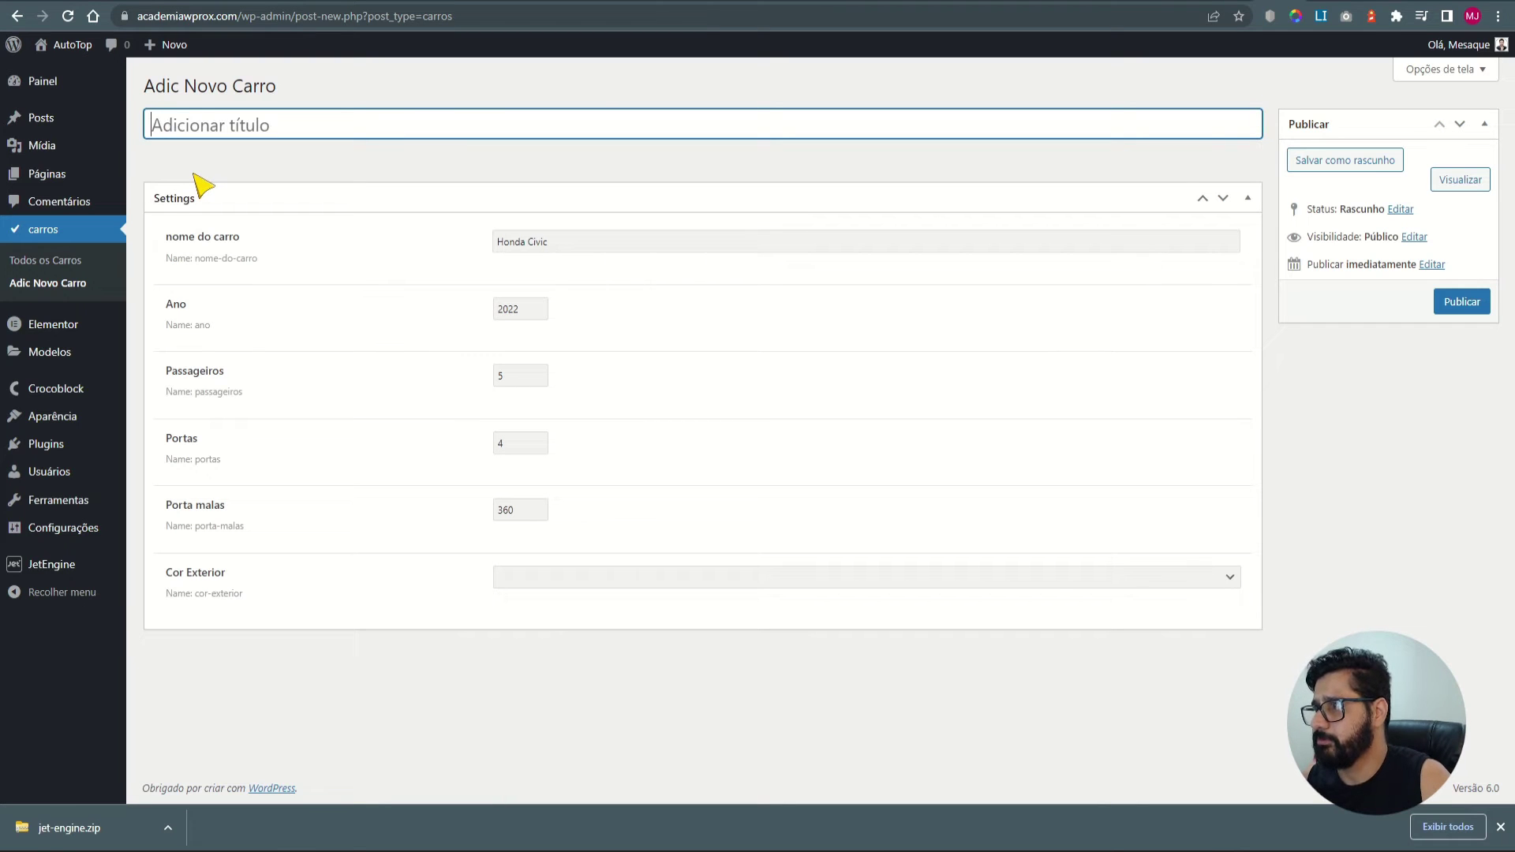
pyautogui.write('Honda Accord')
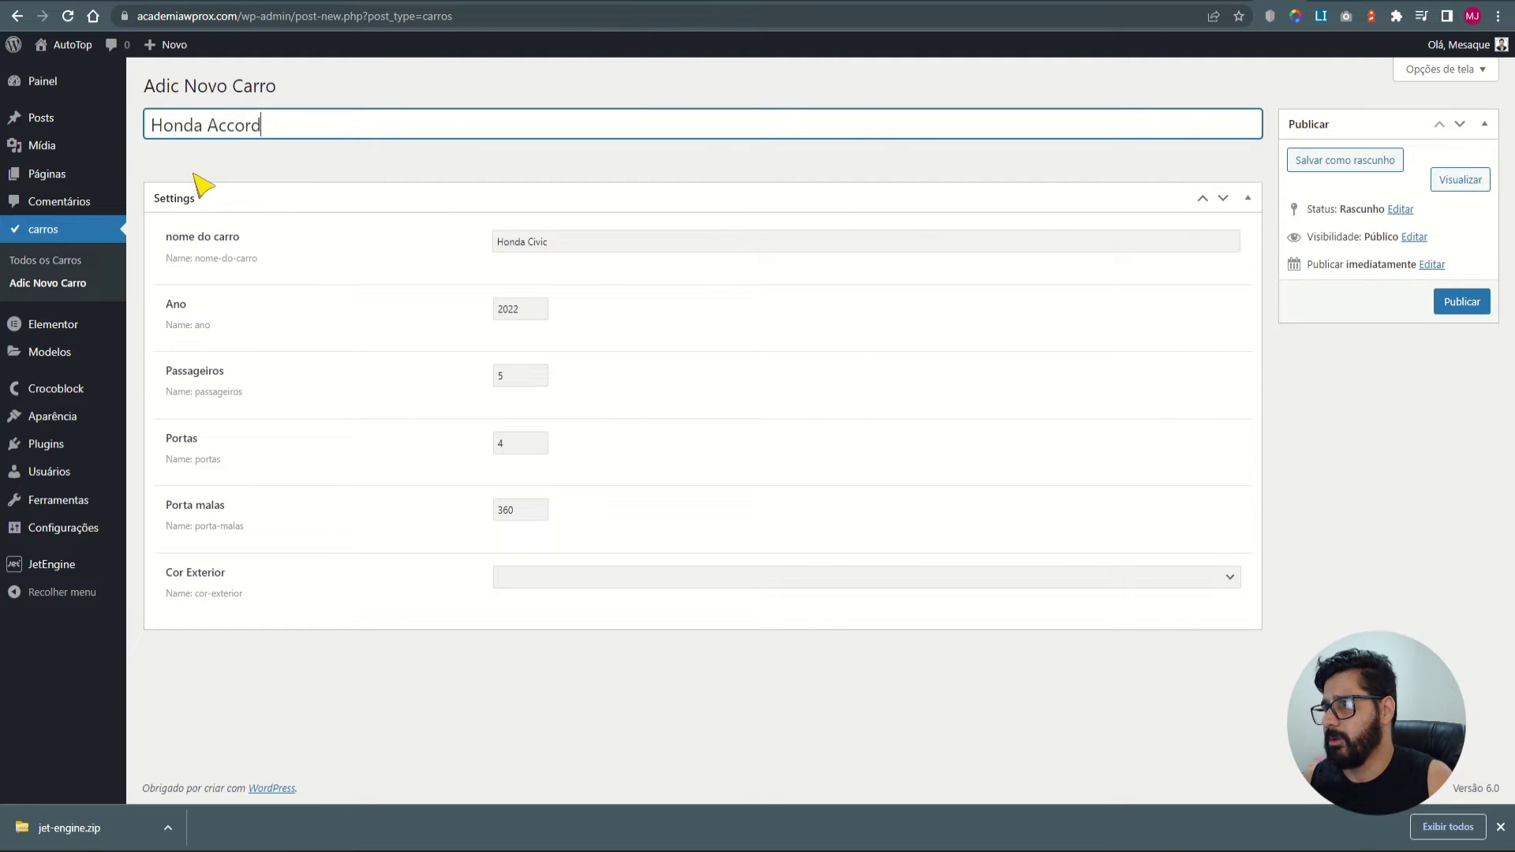
# Replace the nome do carro value with the copied entry title, Honda Accord.
pyautogui.hotkey('ctrl', 'a')
pyautogui.hotkey('ctrl', 'c')
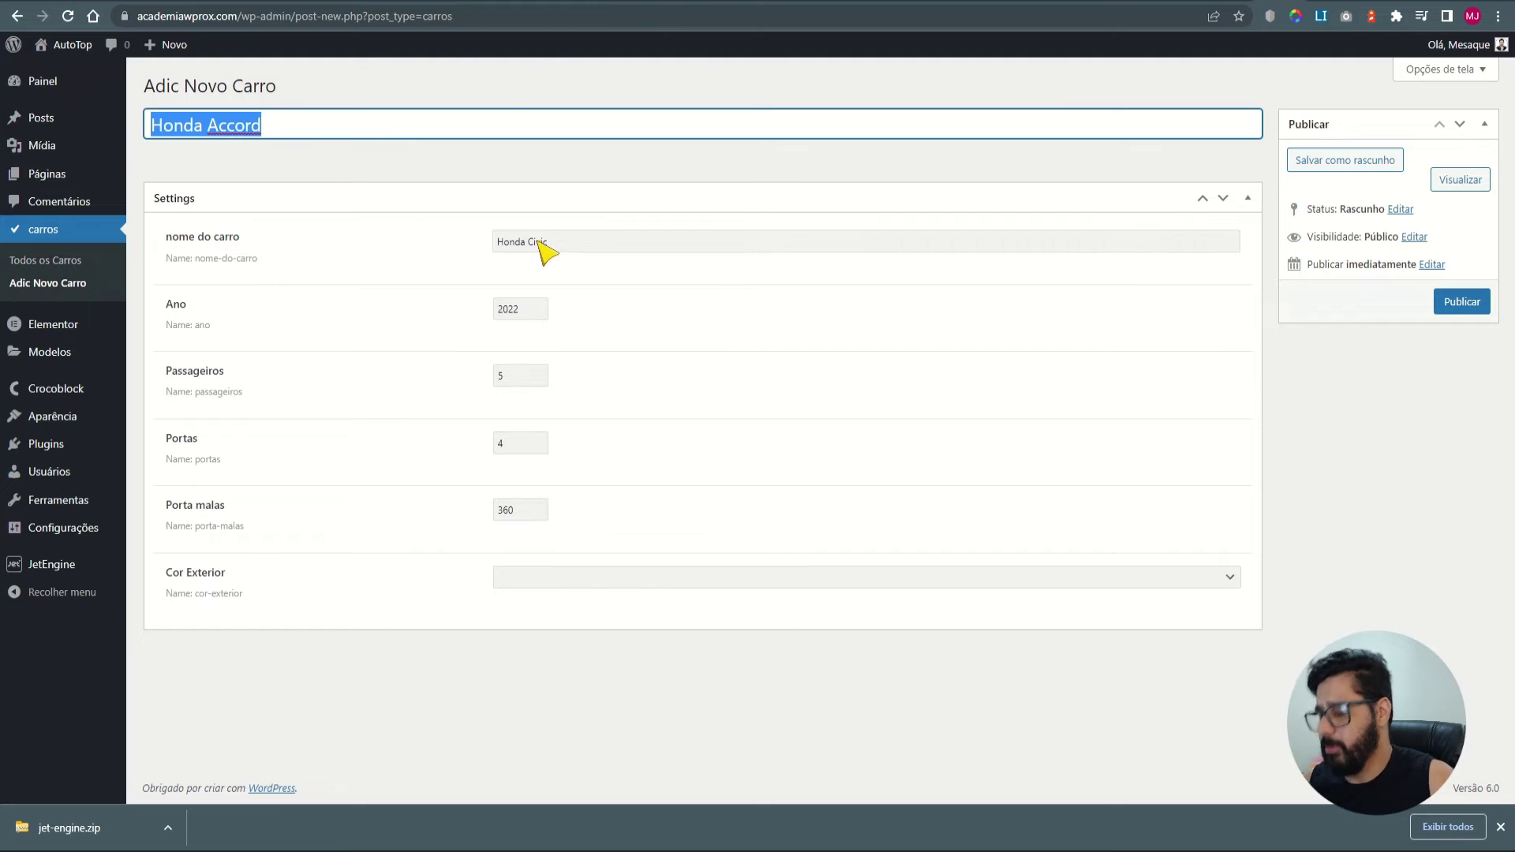
pyautogui.tripleClick(544, 251)
pyautogui.hotkey('ctrl', 'v')
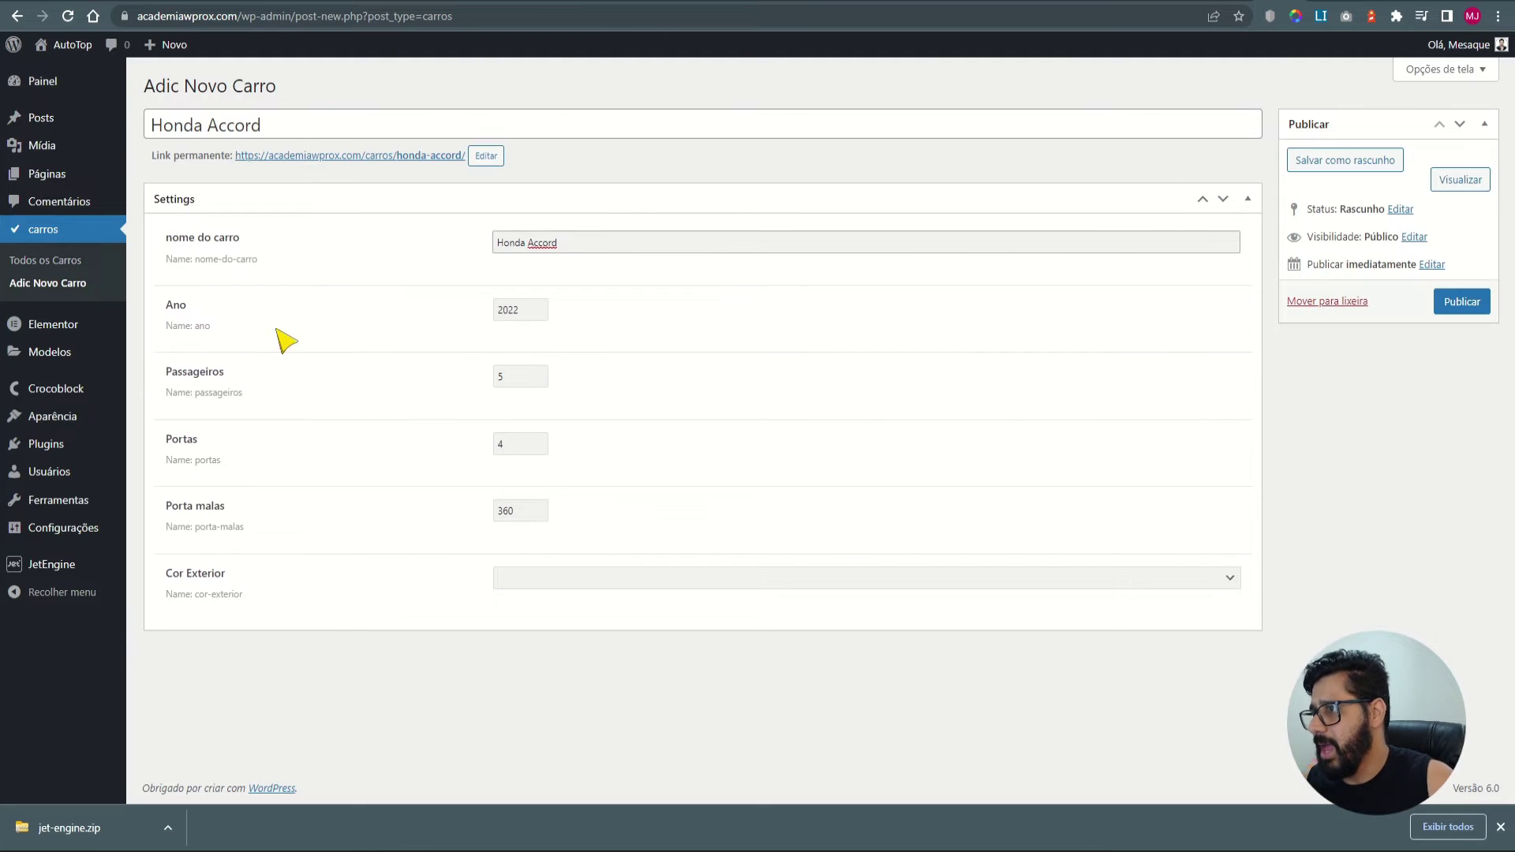
# Fill in the car's details with Ano 2019, Passageiros 4 and Porta malas 450.
pyautogui.click(537, 314)
pyautogui.click(538, 313)
pyautogui.click(538, 313)
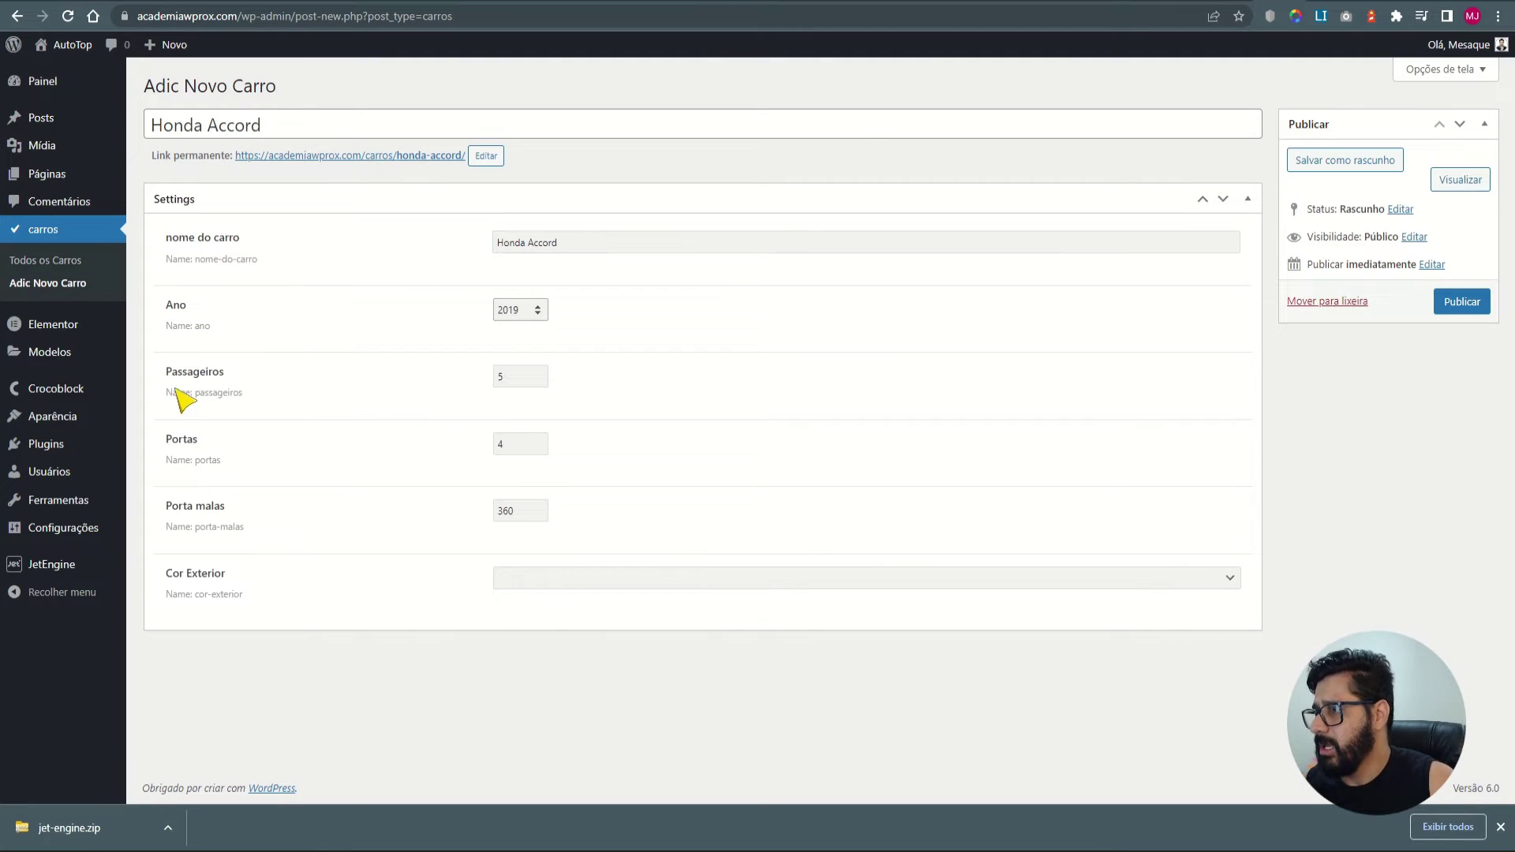
pyautogui.click(537, 381)
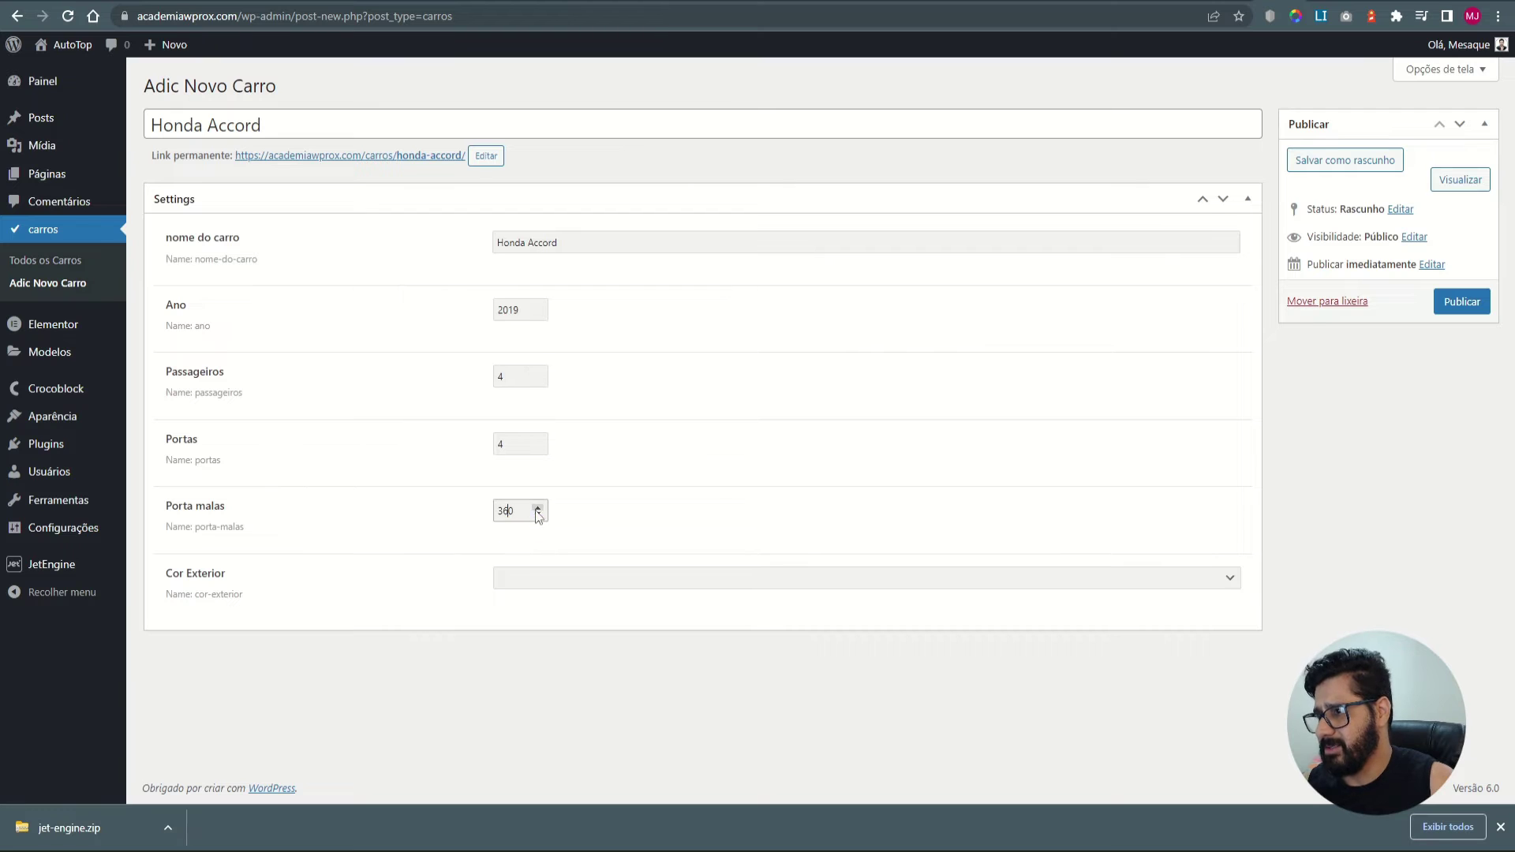
pyautogui.moveTo(517, 511); pyautogui.dragTo(489, 517)
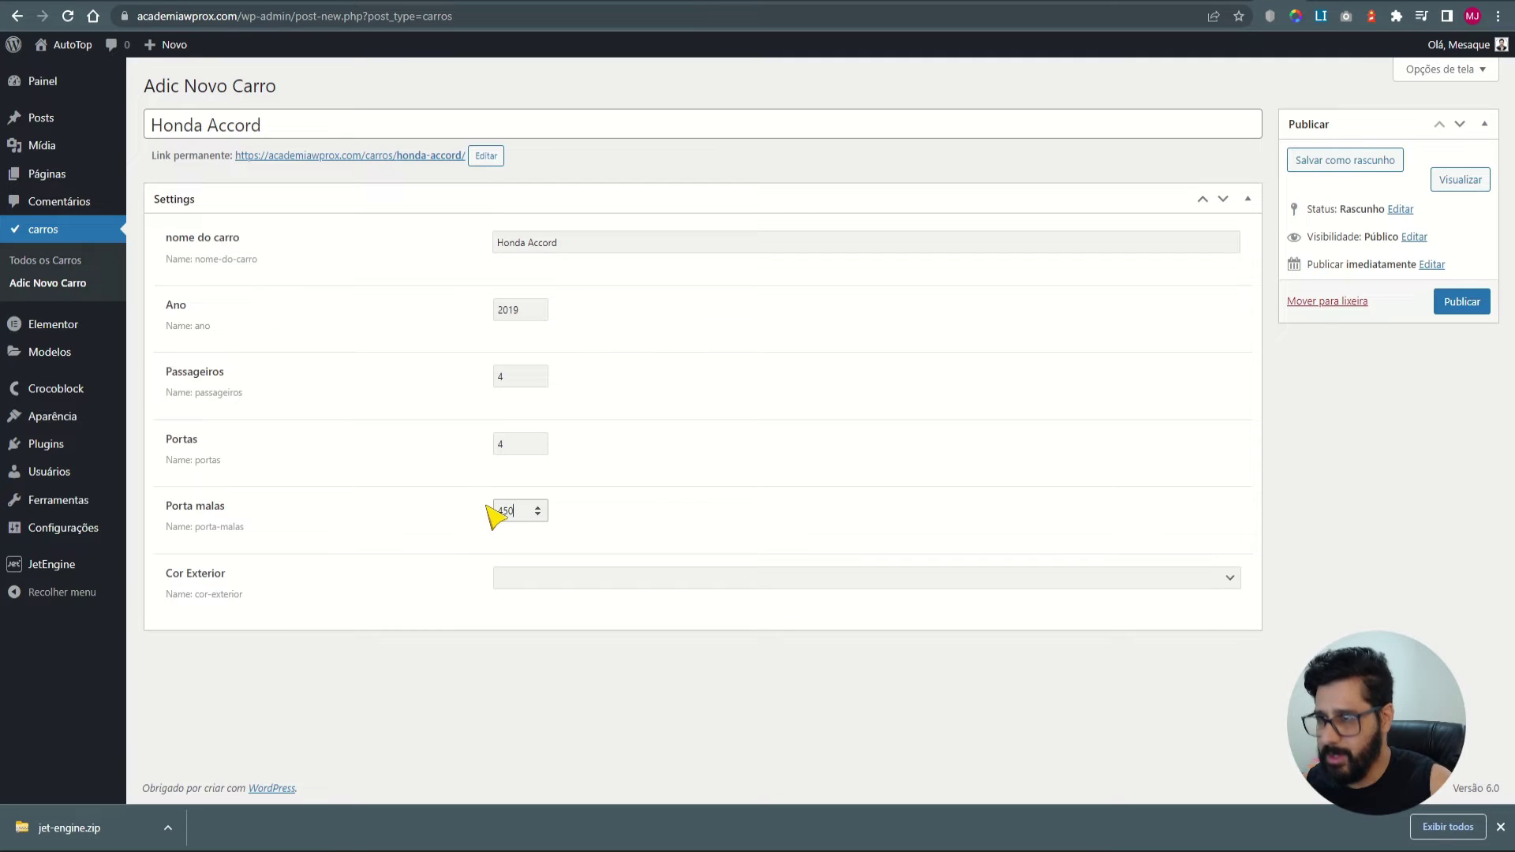
# Try to choose a colour in the new car's Cor Exterior field.
pyautogui.click(531, 579)
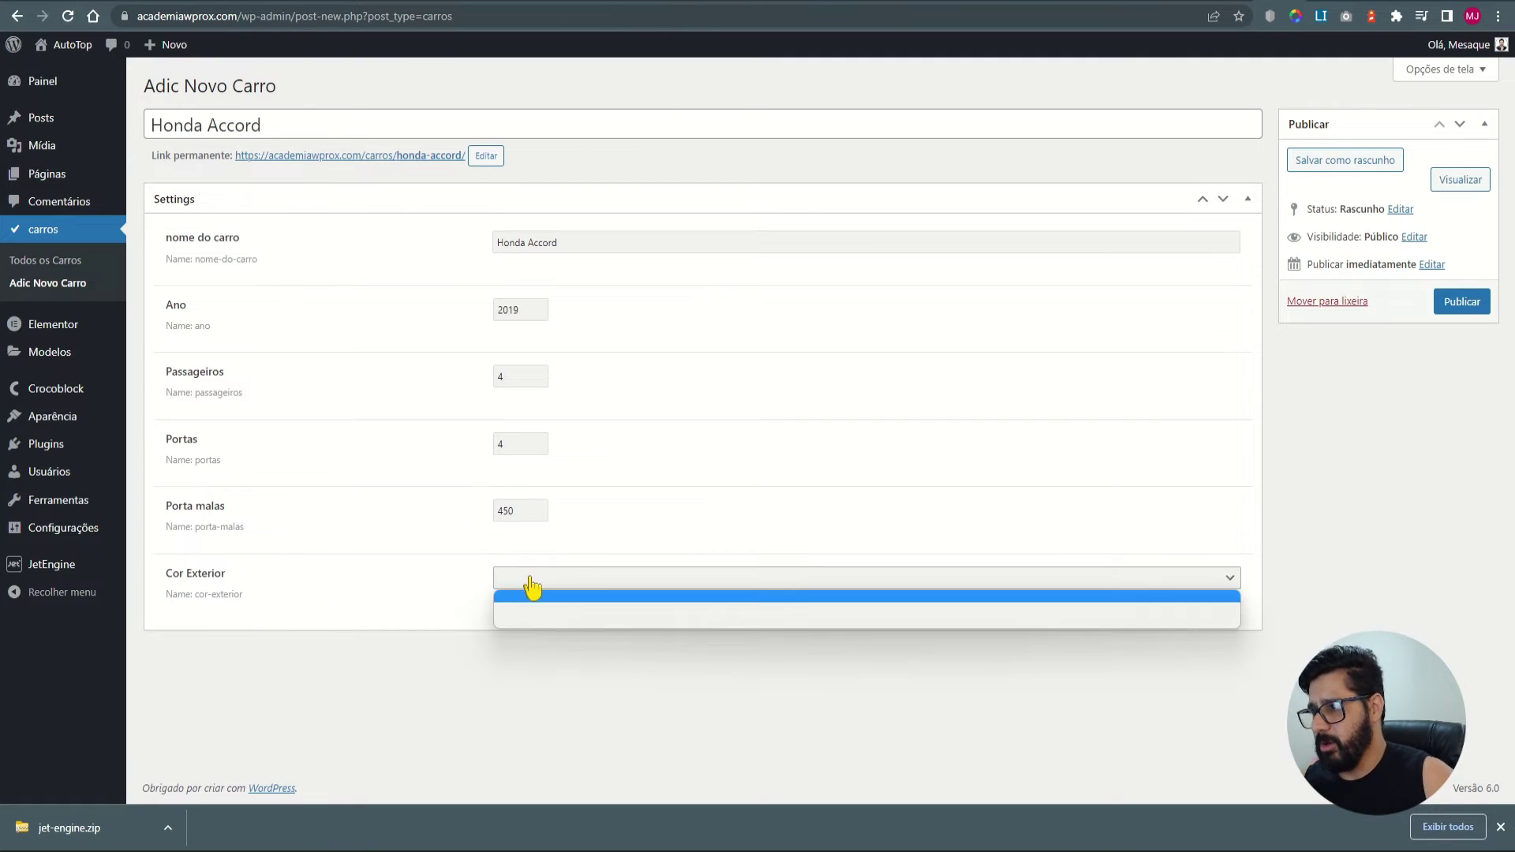
pyautogui.click(524, 624)
pyautogui.click(525, 580)
pyautogui.click(530, 581)
pyautogui.click(531, 581)
pyautogui.click(515, 613)
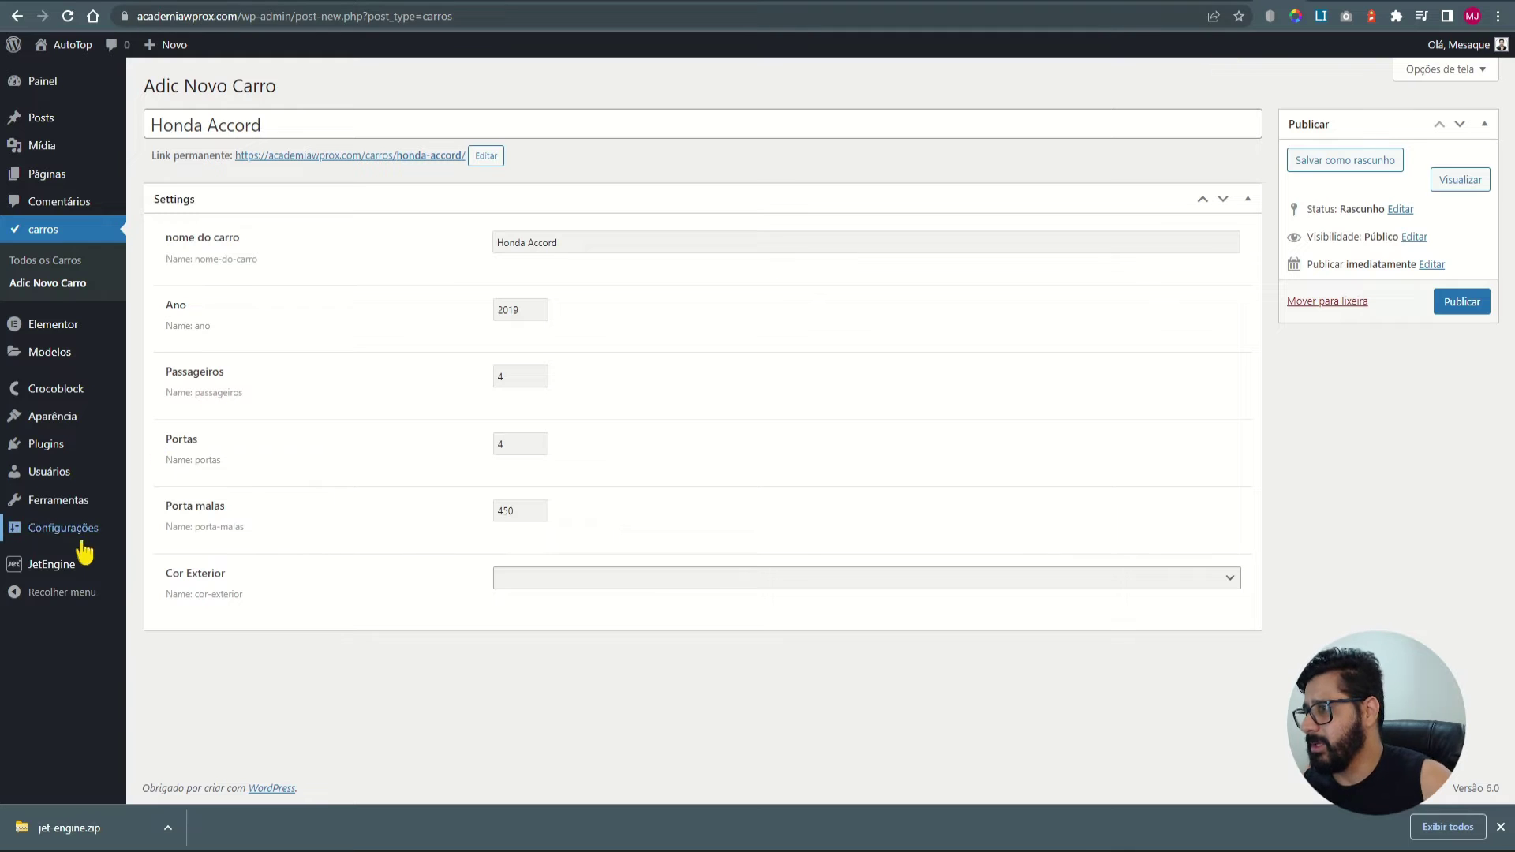
# Open the carros post type for editing in JetEngine and expand the Cor Exterior meta field.
pyautogui.moveTo(67, 573)
pyautogui.click(167, 610)
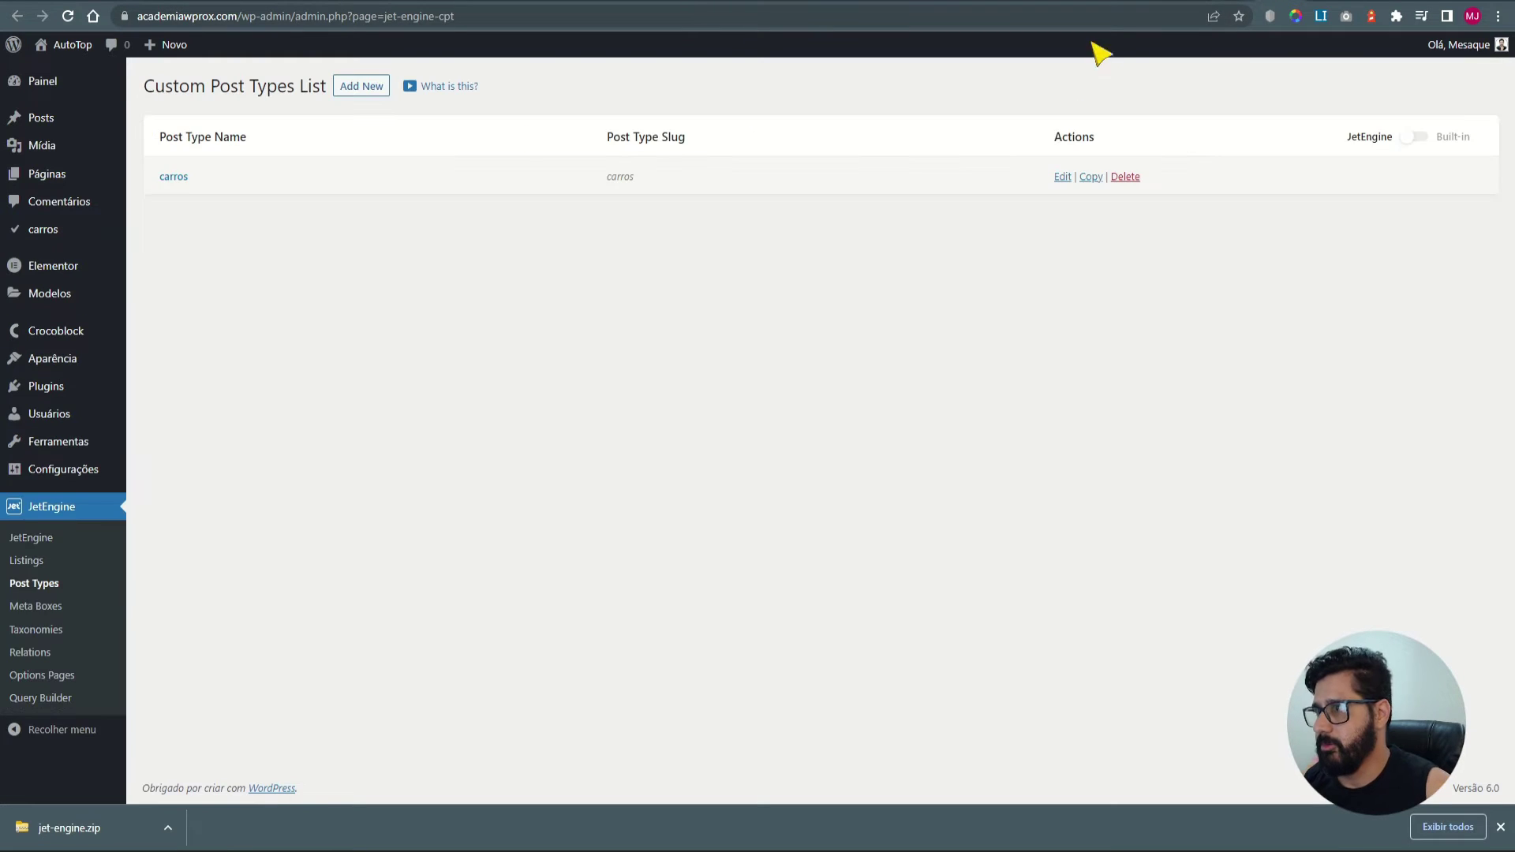
pyautogui.click(171, 179)
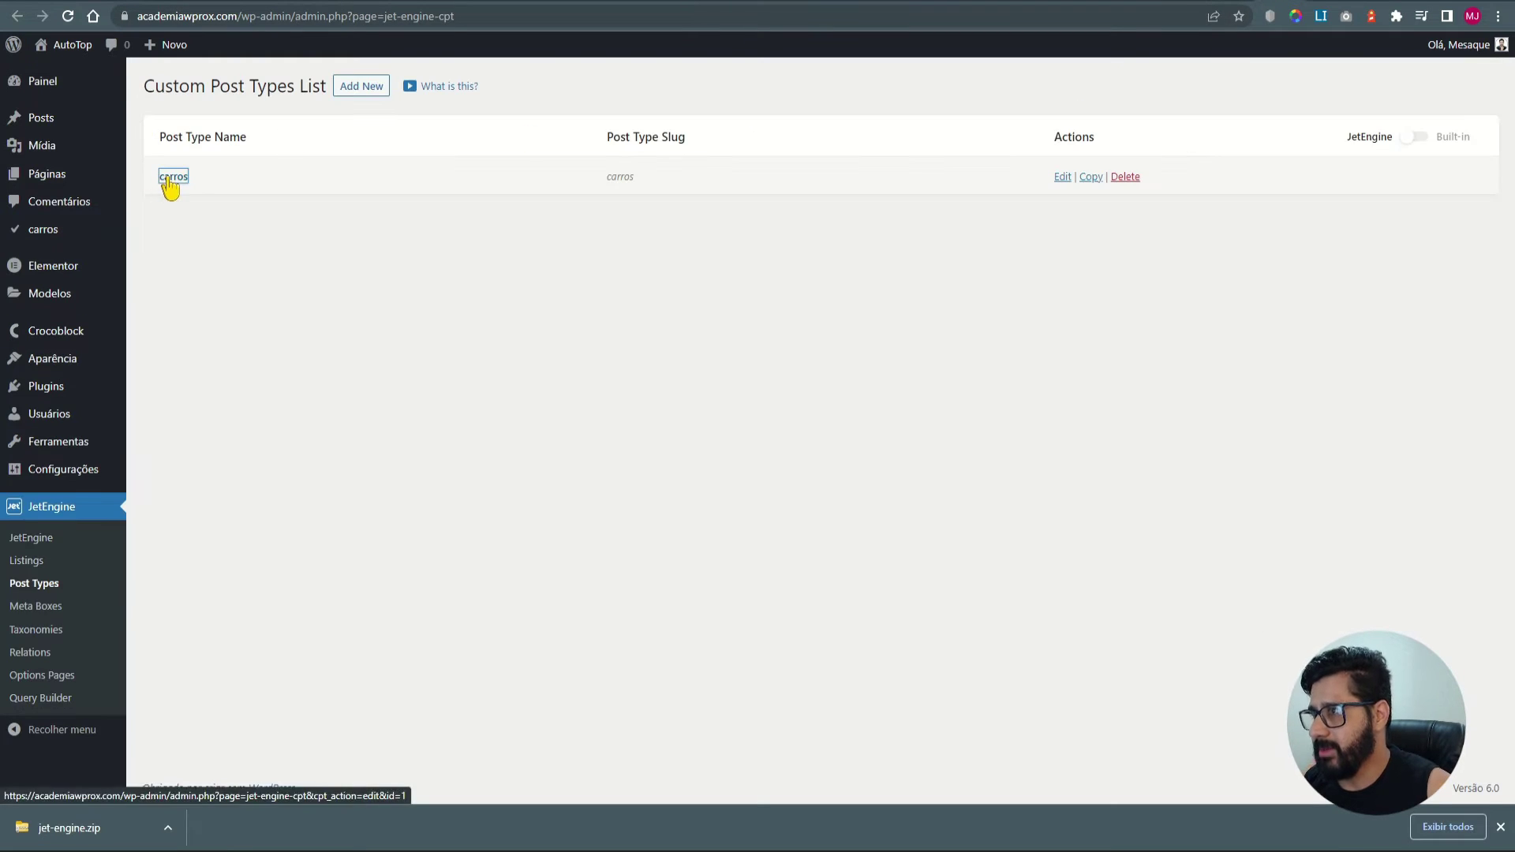
pyautogui.scroll(-5, 558, 507)
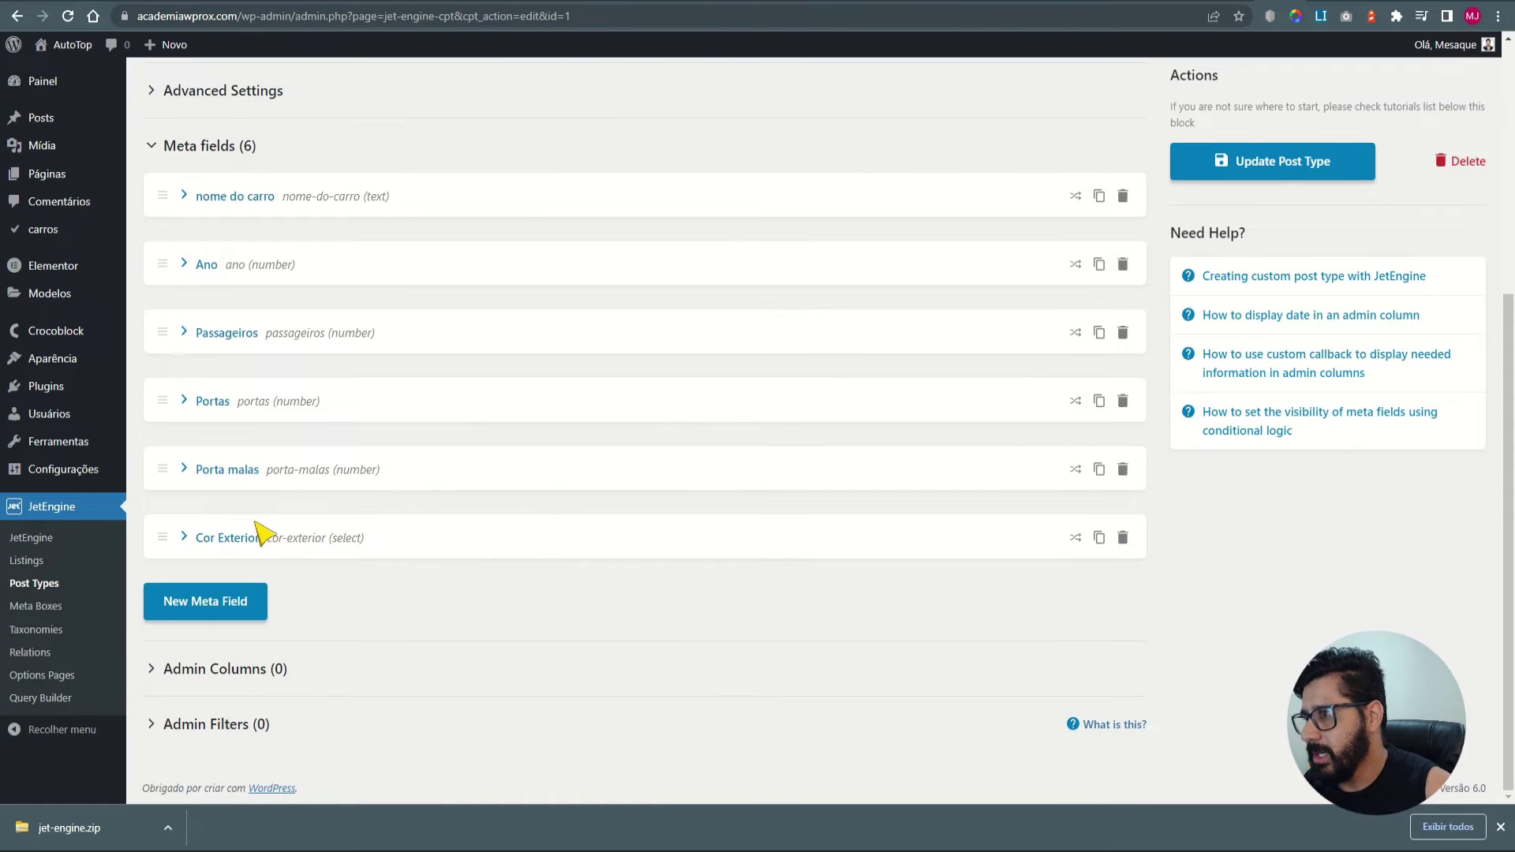
pyautogui.click(185, 537)
pyautogui.scroll(-4, 531, 631)
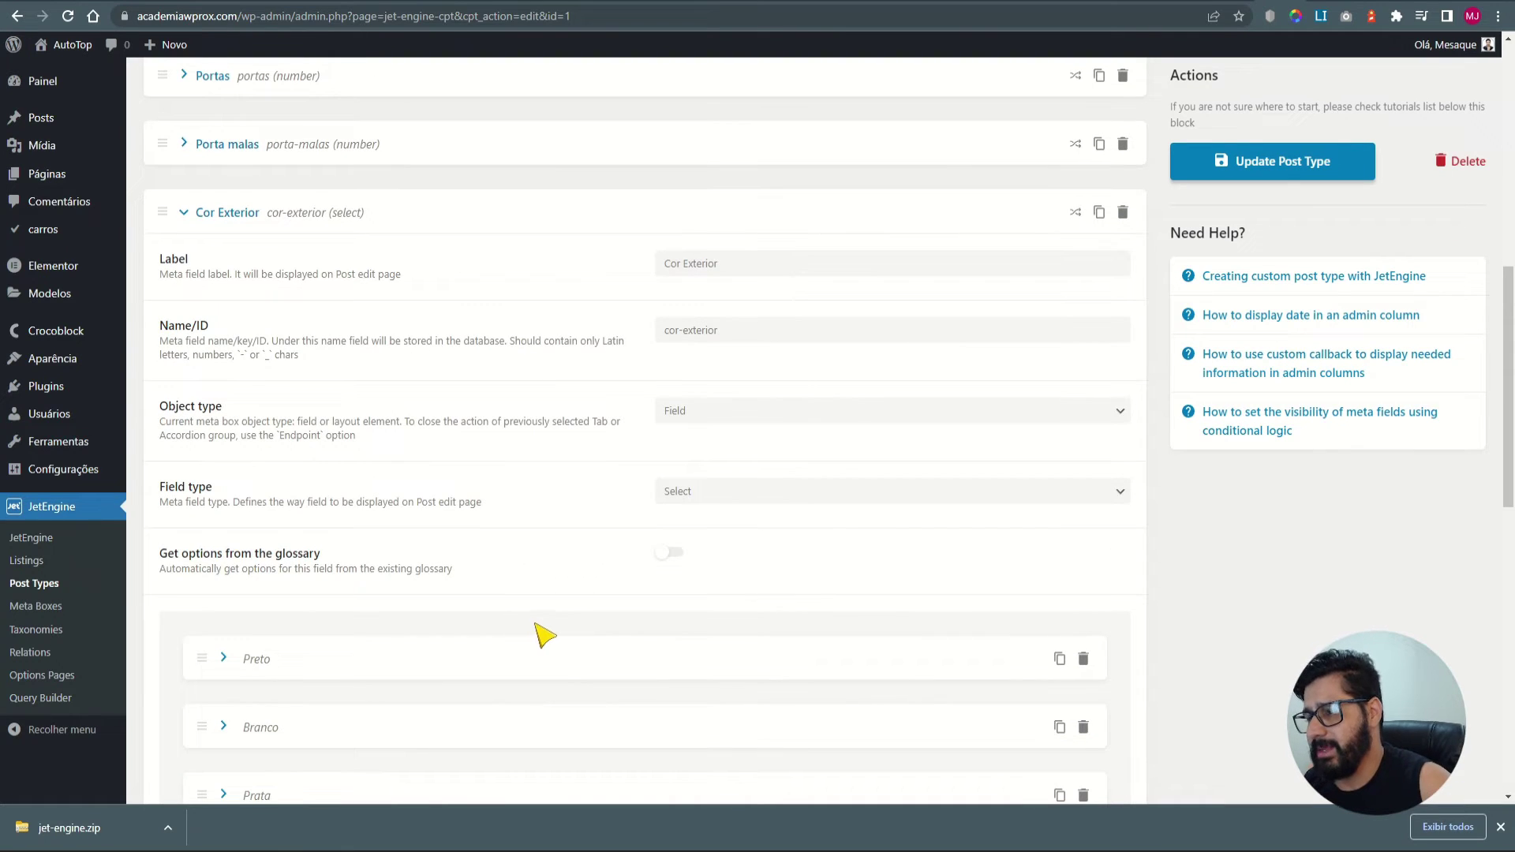
pyautogui.scroll(-2, 596, 540)
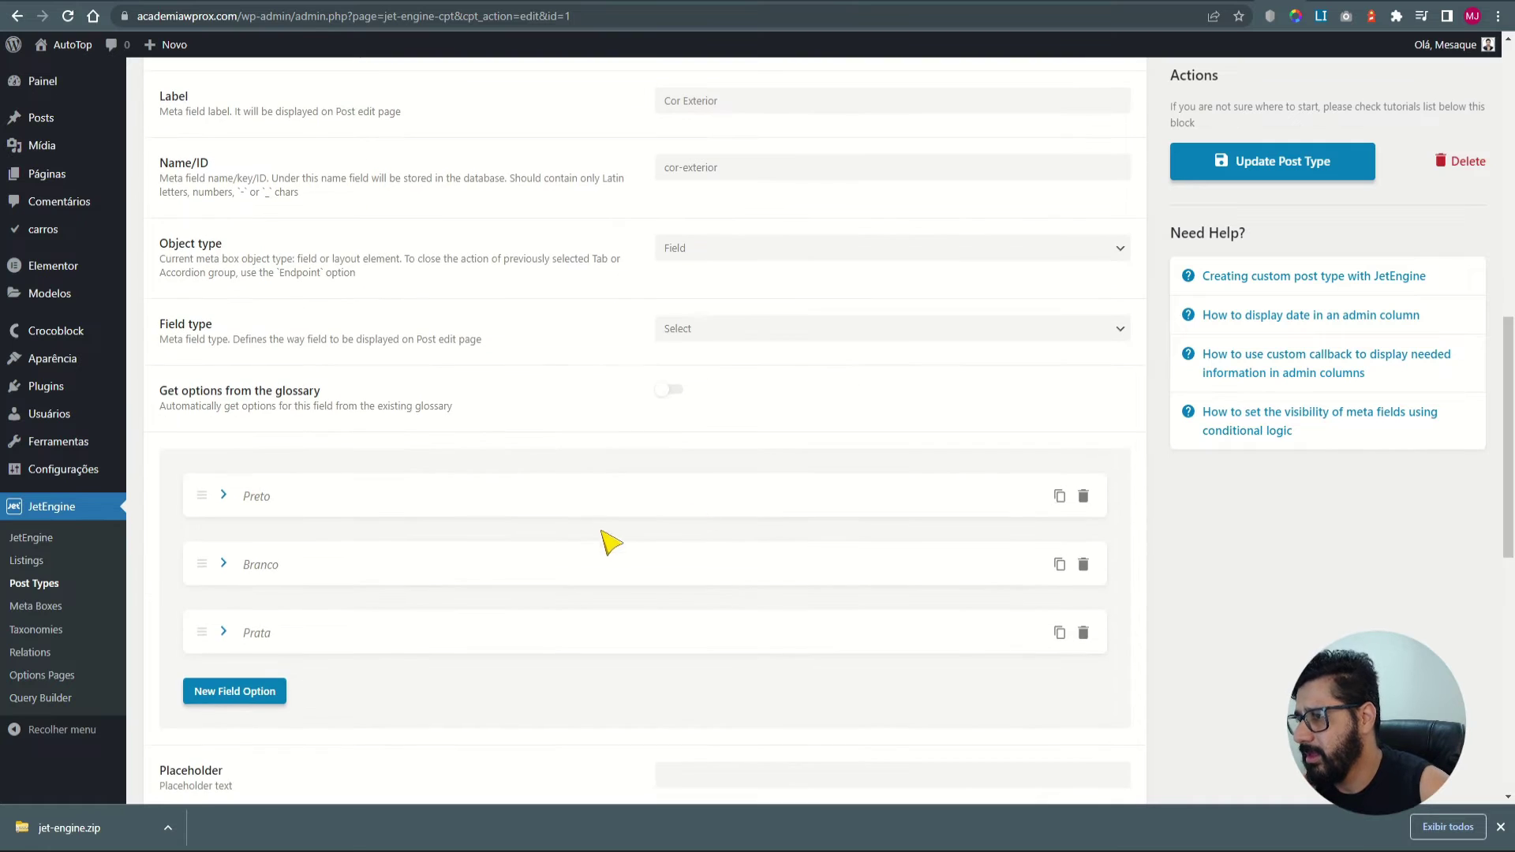
# Give the three Cor Exterior options labels matching their values: Preto, Branco and Prata.
pyautogui.click(268, 499)
pyautogui.click(667, 617)
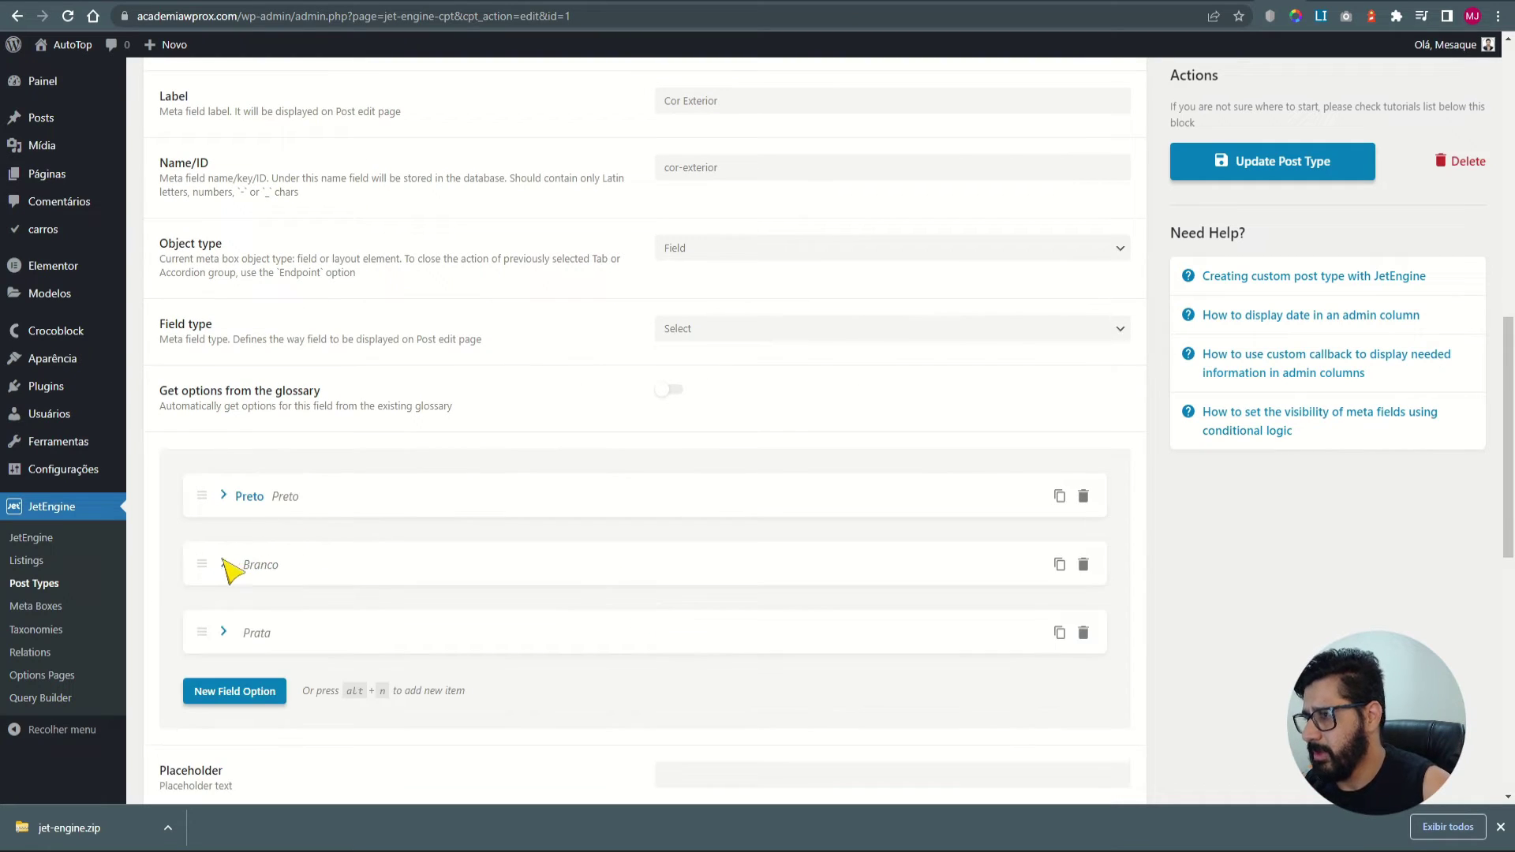
pyautogui.click(230, 565)
pyautogui.moveTo(718, 616); pyautogui.dragTo(635, 623)
pyautogui.hotkey('ctrl', 'c')
pyautogui.click(680, 683)
pyautogui.hotkey('ctrl', 'v')
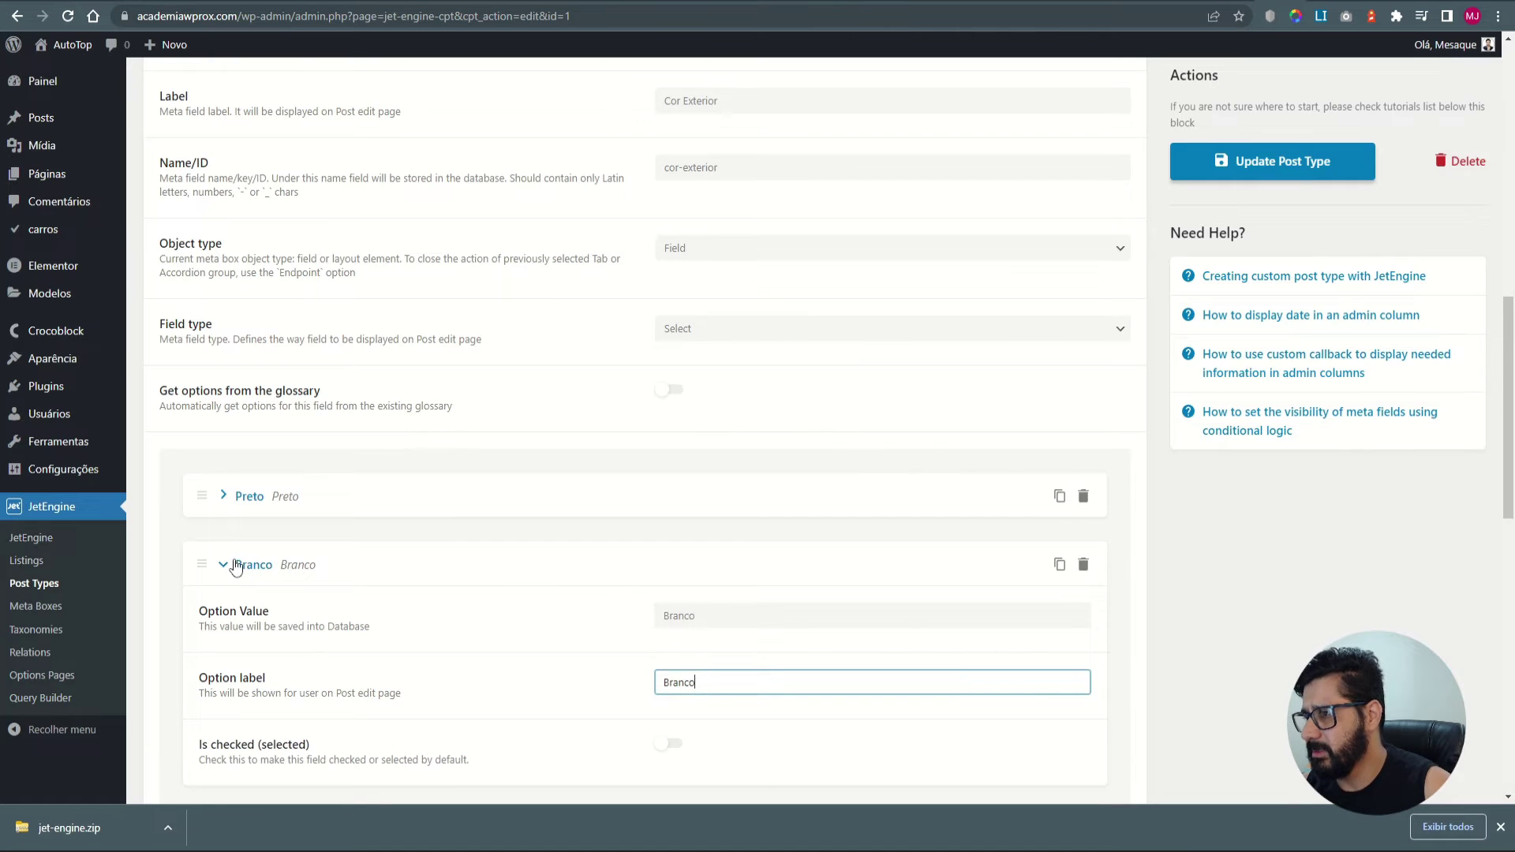
pyautogui.click(244, 565)
pyautogui.scroll(-2, 253, 545)
pyautogui.click(237, 471)
pyautogui.click(223, 470)
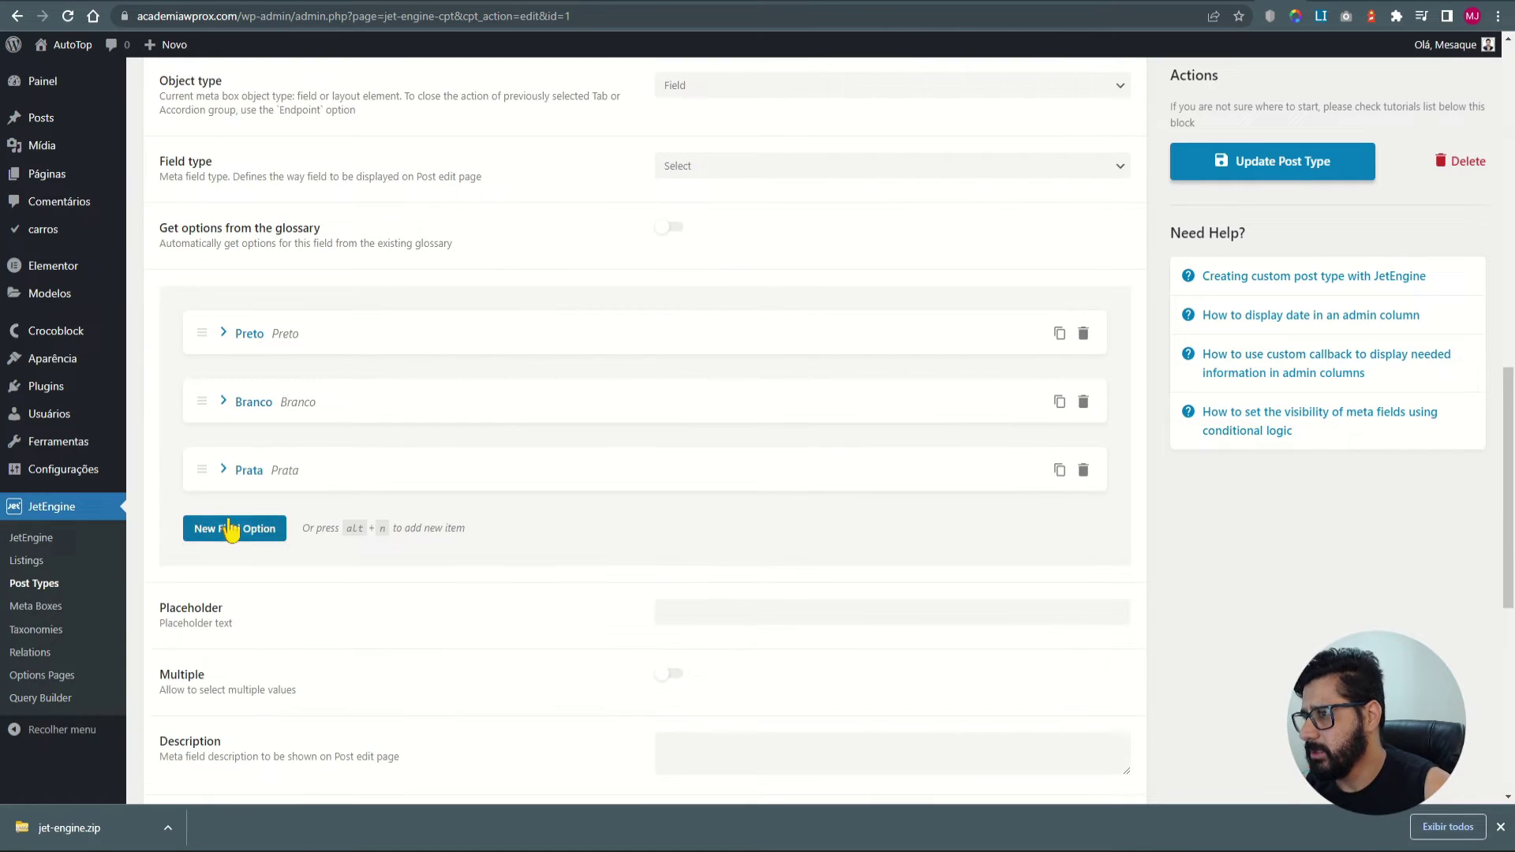
# Make the Cor Exterior meta field required, leaving its placeholder empty.
pyautogui.scroll(-2, 322, 493)
pyautogui.click(695, 453)
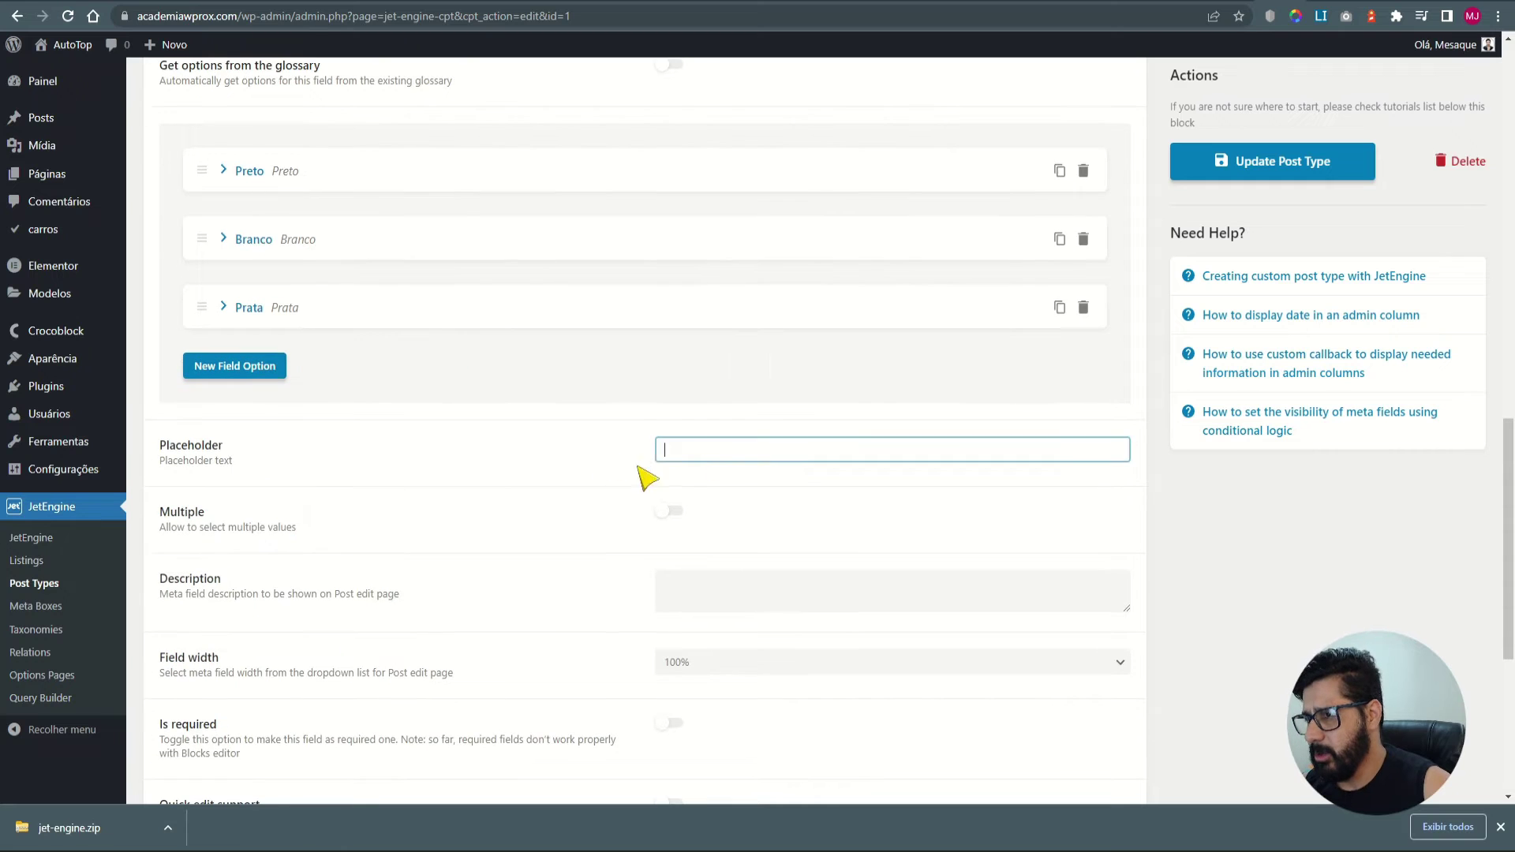
pyautogui.scroll(-2, 375, 602)
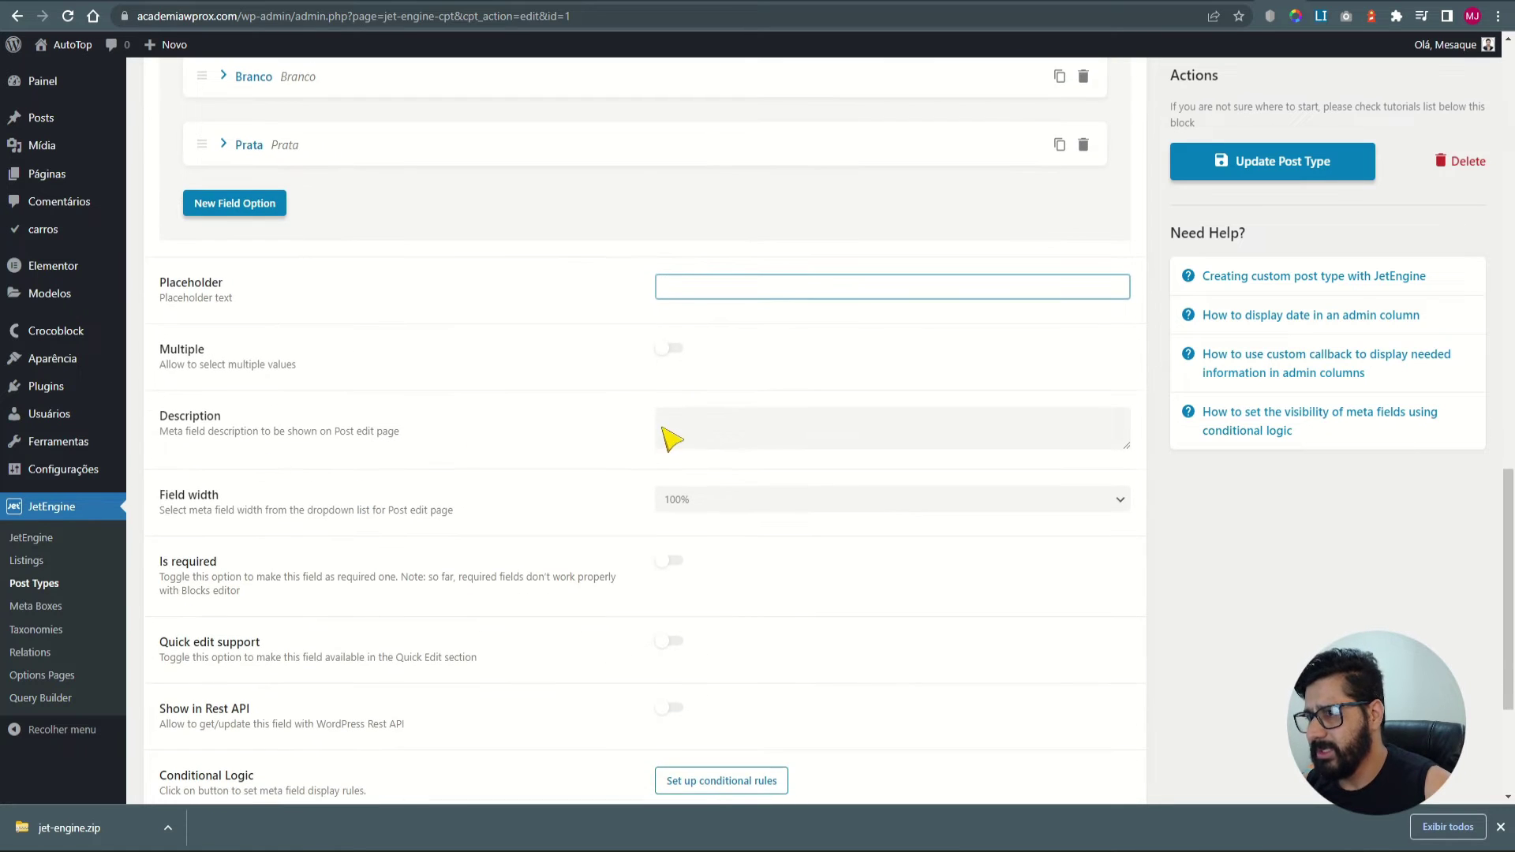
pyautogui.scroll(-1, 341, 574)
pyautogui.click(671, 480)
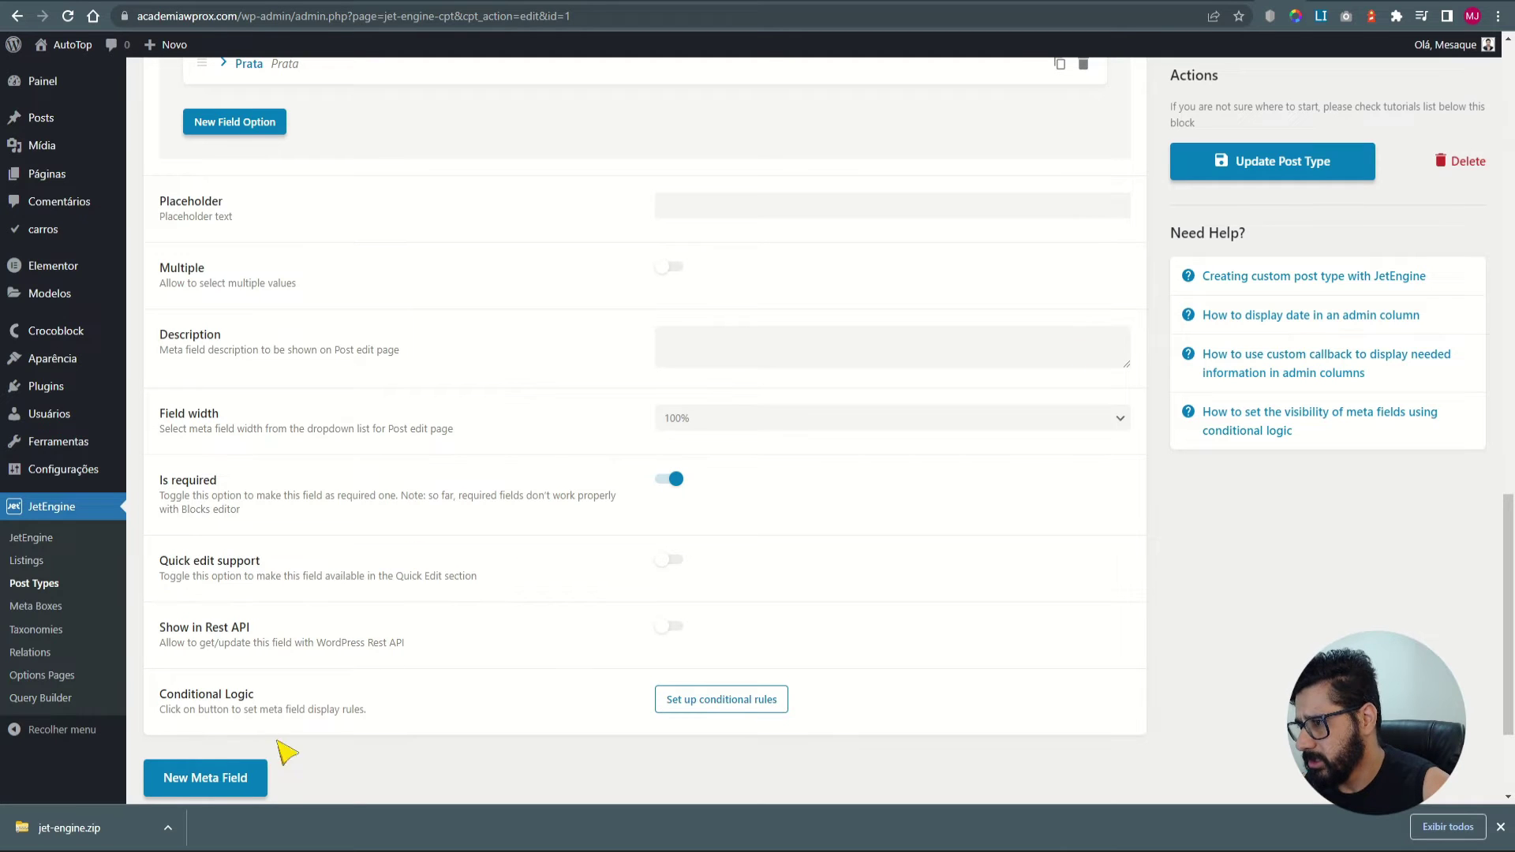
# Save the carros post type and reload the Adic Novo Carro form.
pyautogui.click(1301, 175)
pyautogui.click(1238, 1)
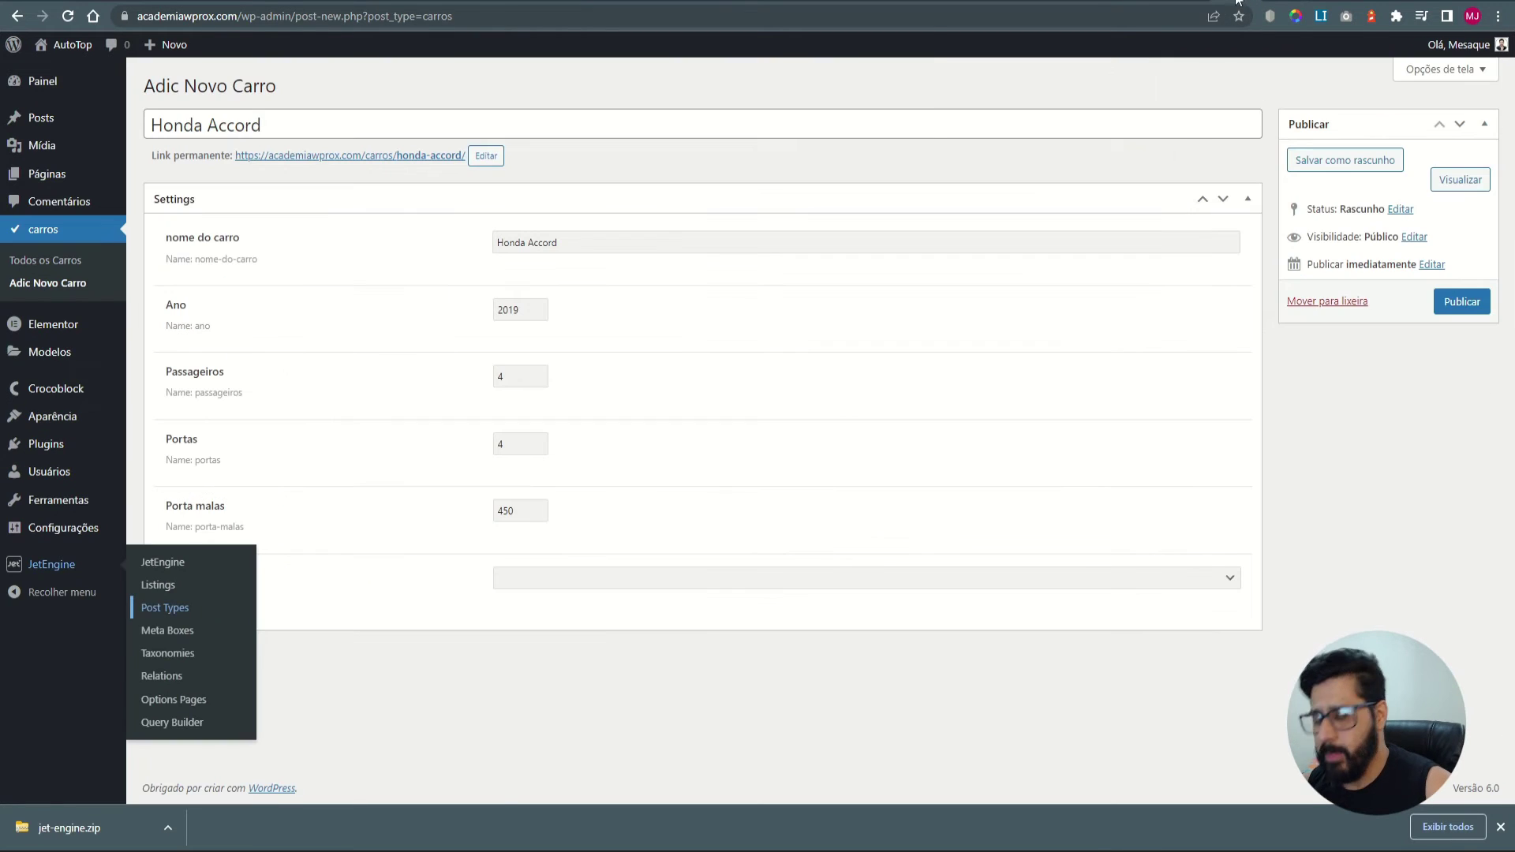
pyautogui.press('F5')
pyautogui.click(800, 116)
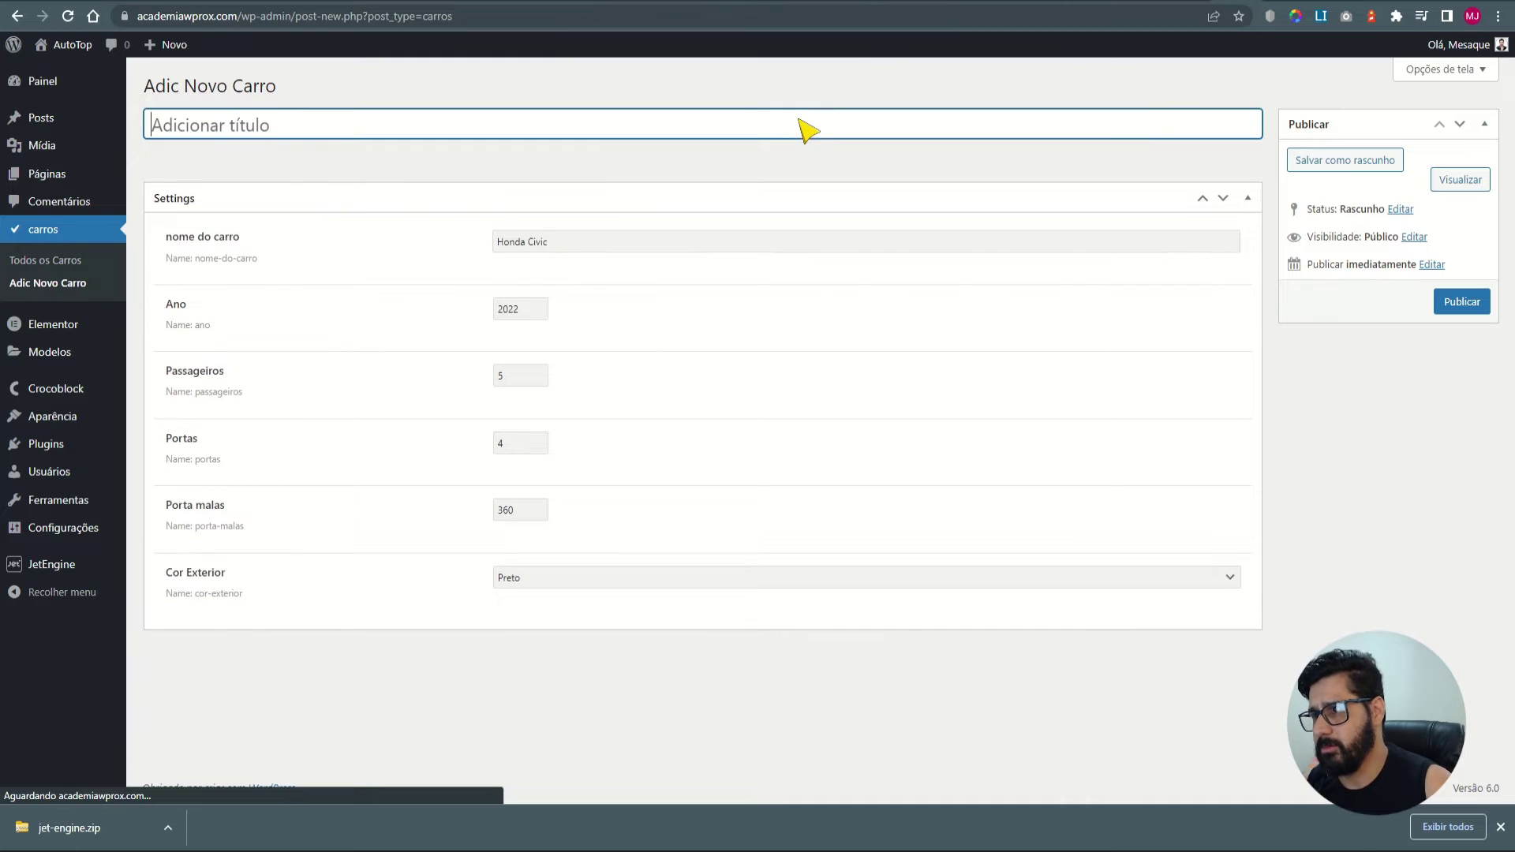
# Try the colour choices in the new car's Cor Exterior field, picking Branco and finally Prata.
pyautogui.click(530, 580)
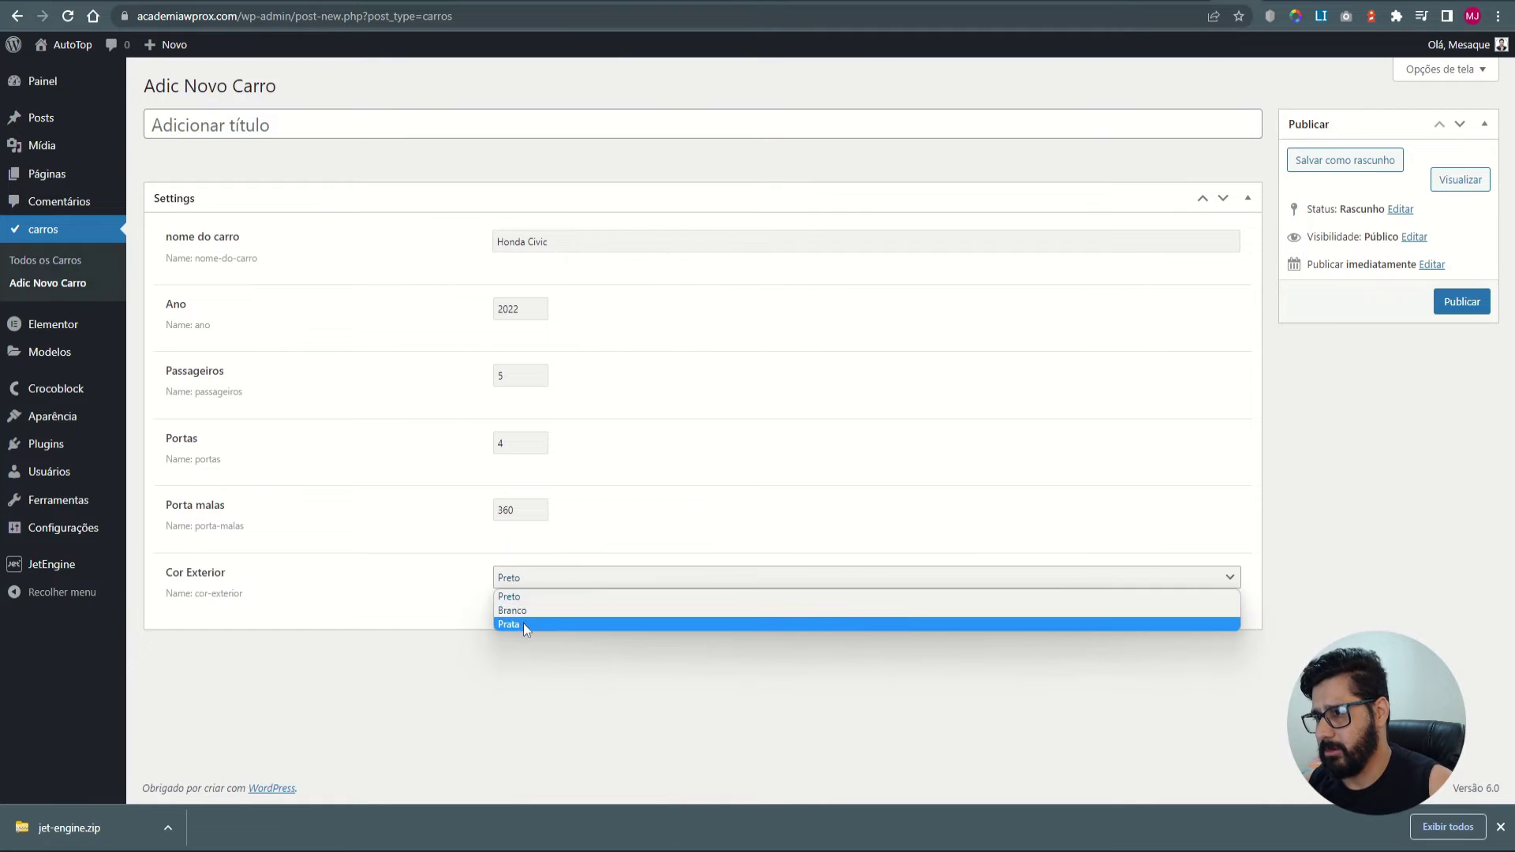
pyautogui.click(527, 611)
pyautogui.click(530, 580)
pyautogui.click(527, 611)
pyautogui.click(531, 582)
pyautogui.click(521, 625)
pyautogui.moveTo(264, 608); pyautogui.dragTo(210, 596)
pyautogui.click(647, 495)
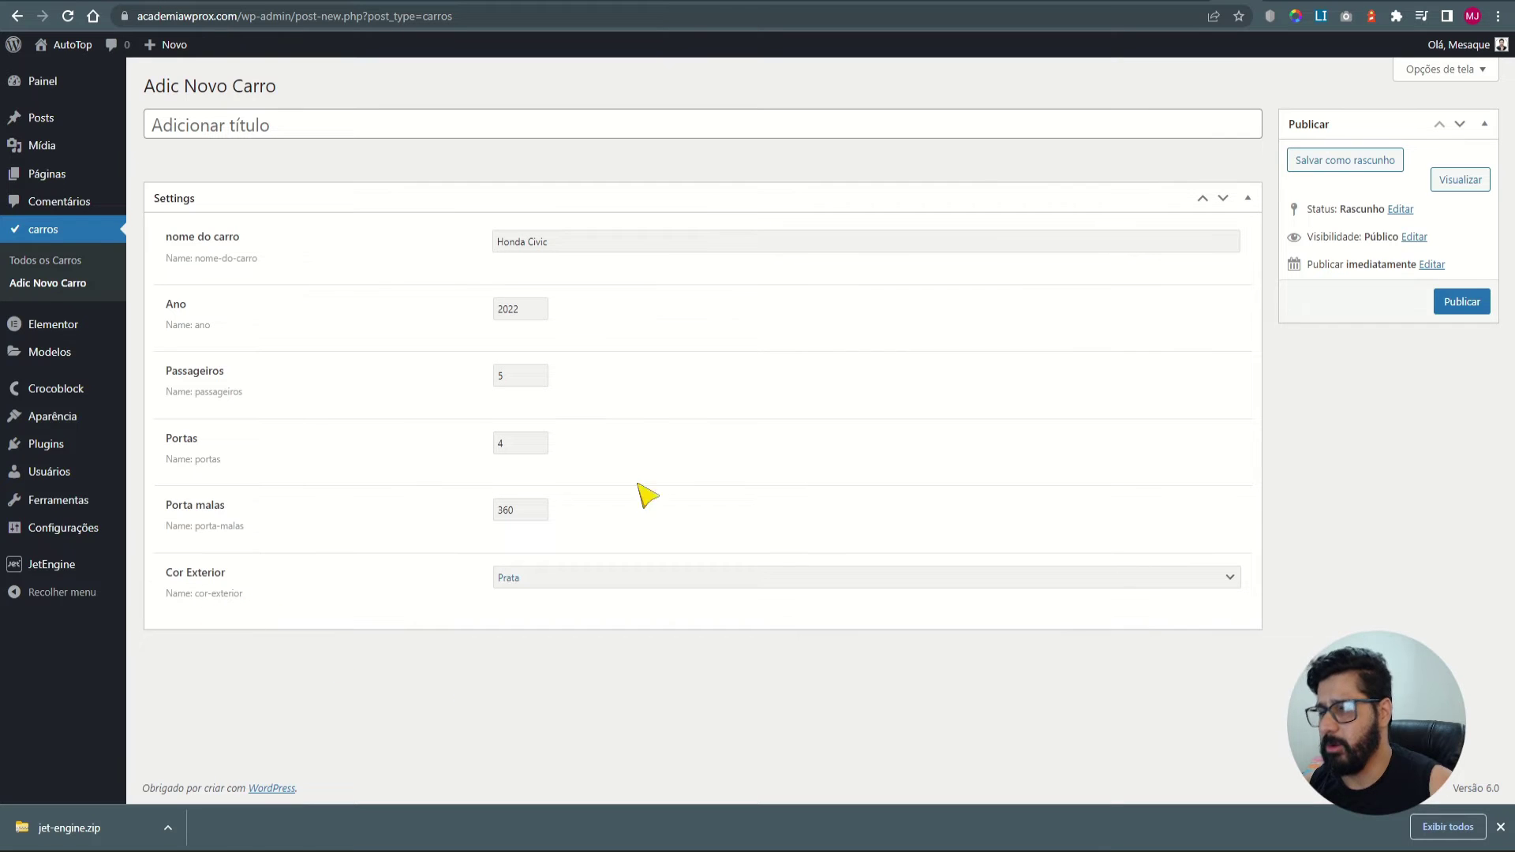
# Go back to the carros post type in JetEngine and add a meta field below Cor Exterior.
pyautogui.click(1256, 2)
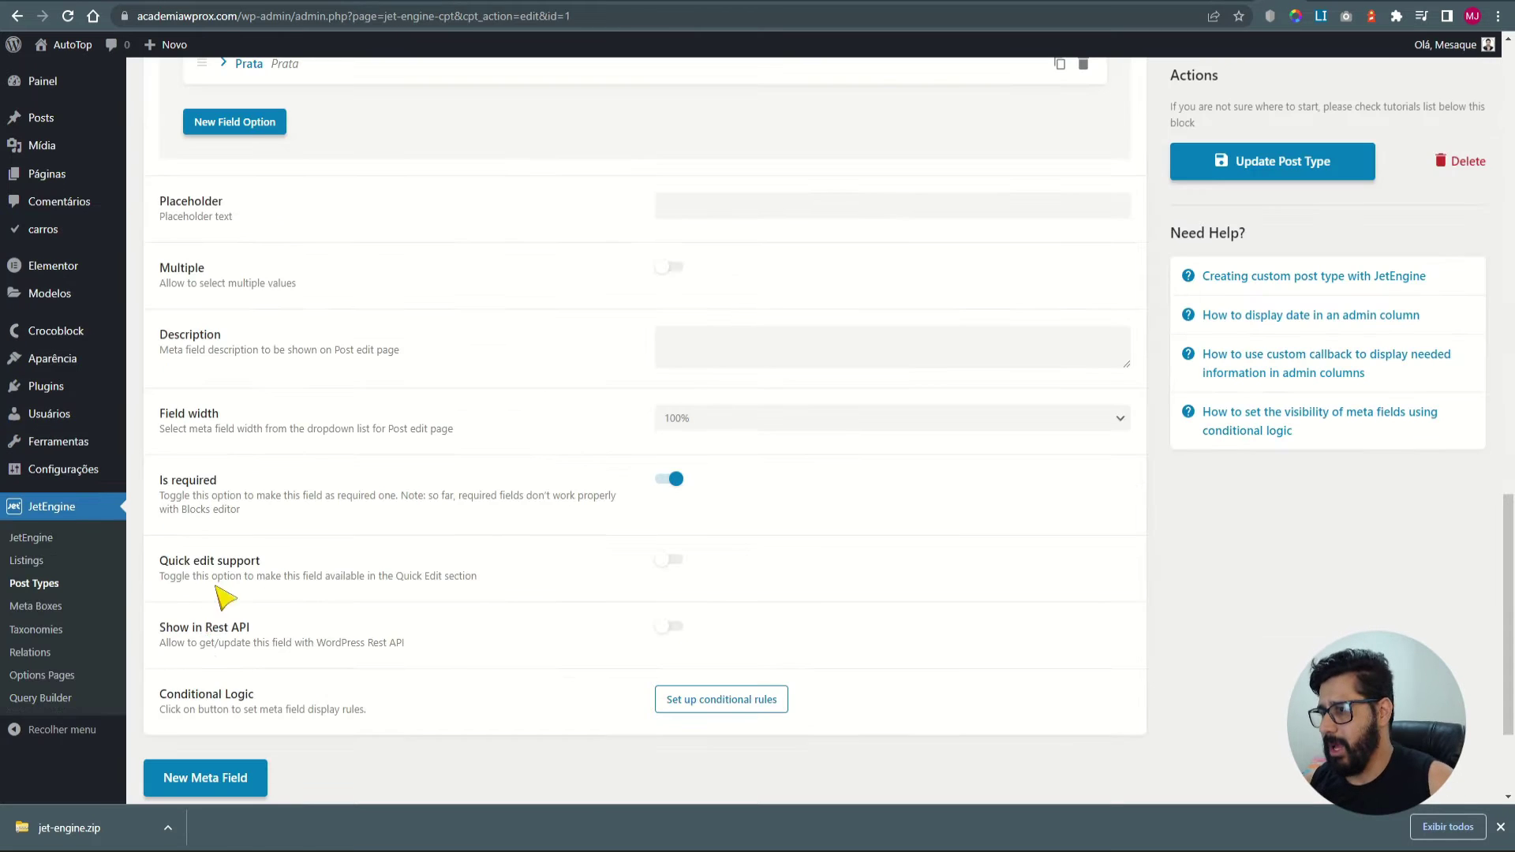
pyautogui.click(229, 774)
# Examine the Visão geral specifications on the demo Honda Accord Híbrido page for further fields to create.
pyautogui.hotkey('ctrl', 'shift', 'Tab')
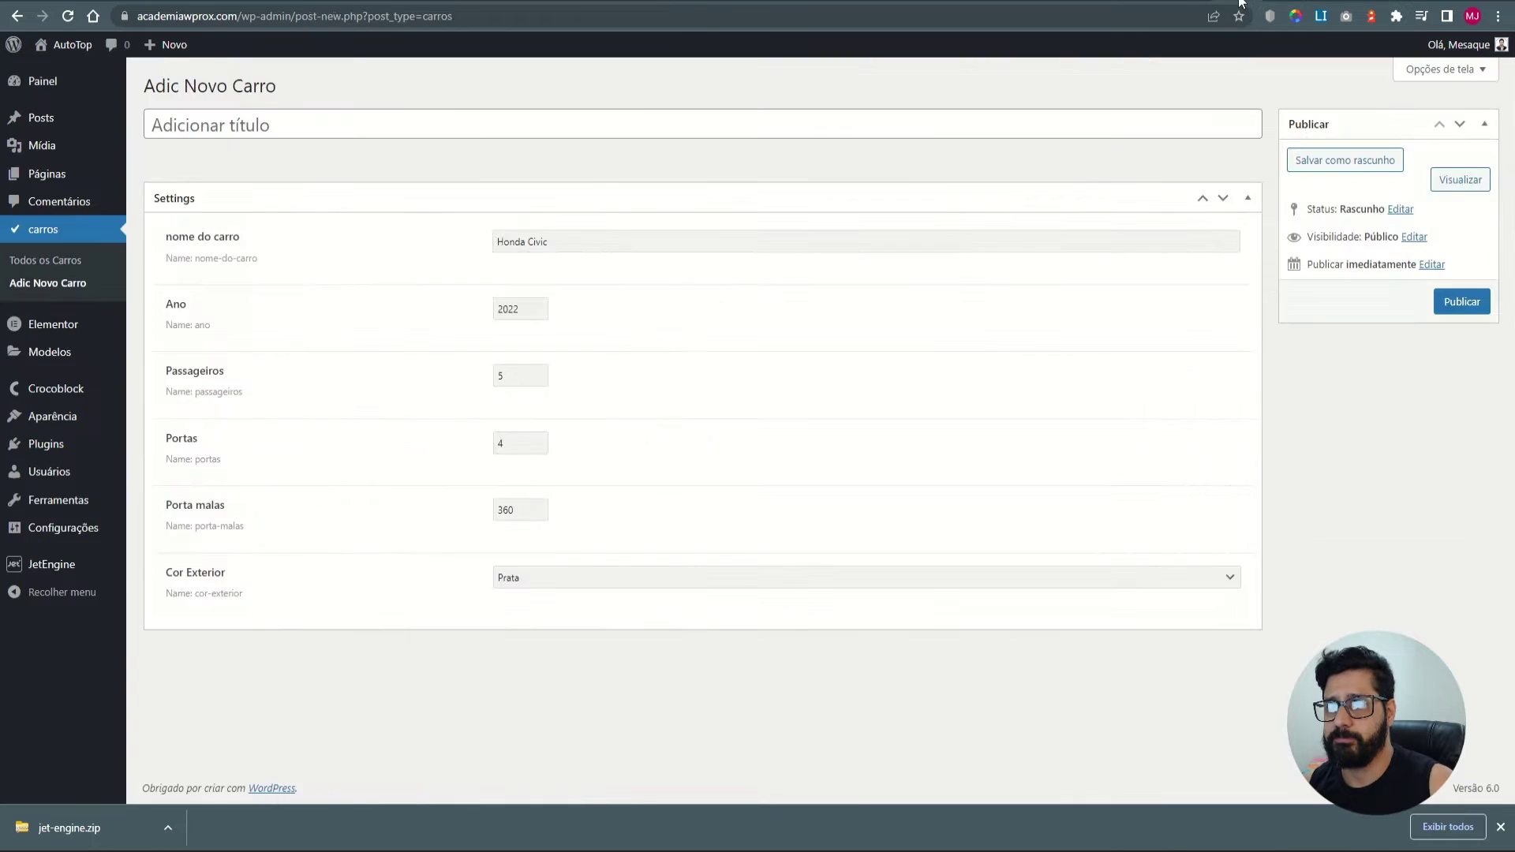
pyautogui.hotkey('ctrl', 'shift', 'Tab')
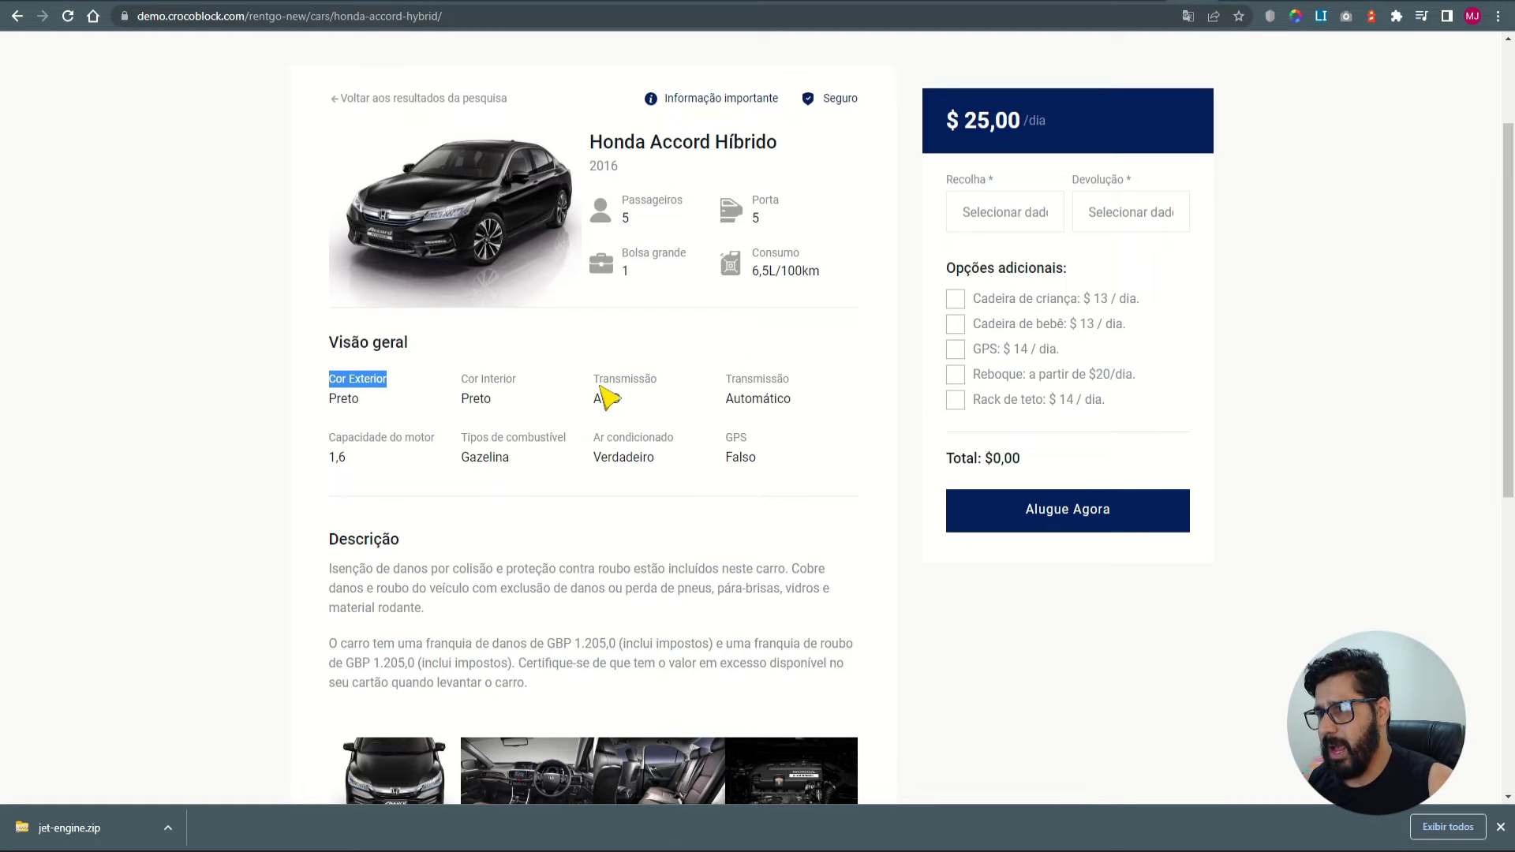
pyautogui.click(496, 378)
pyautogui.moveTo(454, 391); pyautogui.dragTo(507, 392)
pyautogui.click(382, 382)
pyautogui.doubleClick(483, 400)
pyautogui.click(524, 407)
pyautogui.moveTo(463, 400)
pyautogui.mouseDown()
pyautogui.moveTo(717, 389)
pyautogui.moveTo(698, 387)
pyautogui.mouseUp()
pyautogui.moveTo(570, 393); pyautogui.dragTo(645, 389)
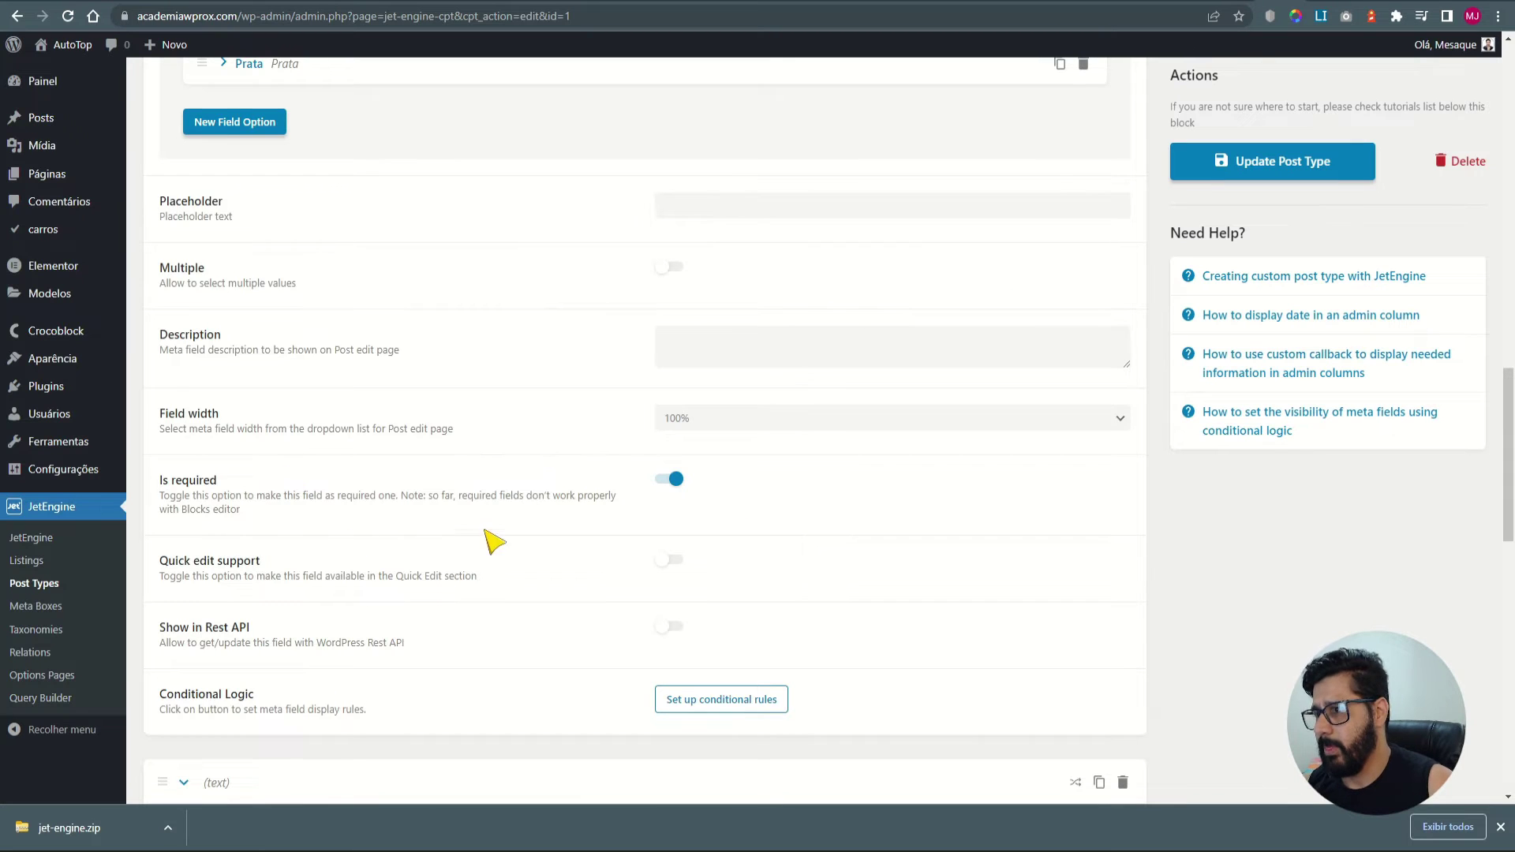
# Label the new carros meta field Tração and set its field type to Select.
pyautogui.scroll(-1, 455, 601)
pyautogui.scroll(-3, 454, 601)
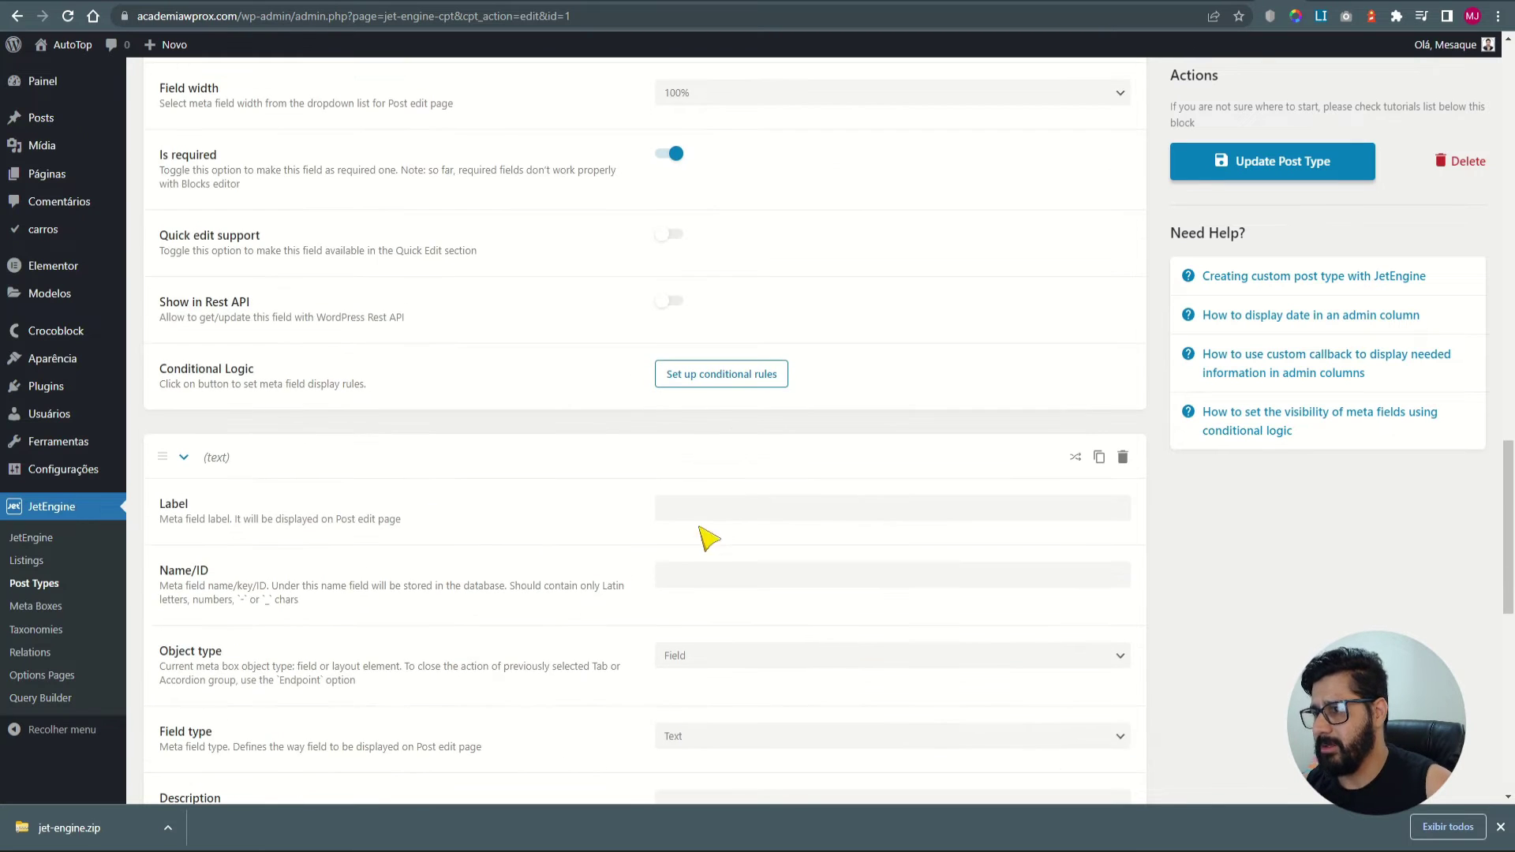
pyautogui.click(745, 508)
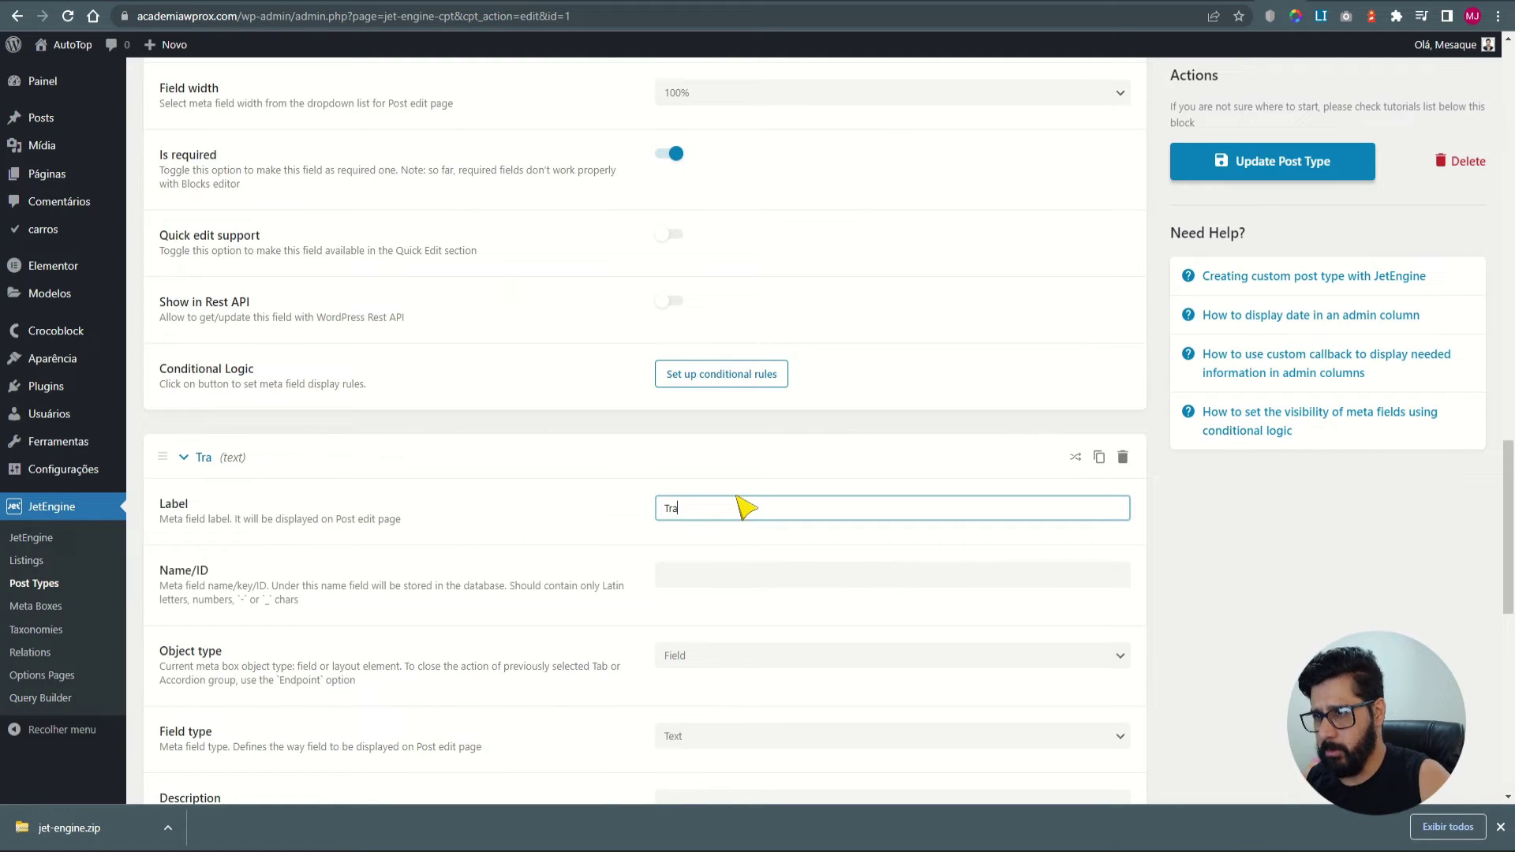
pyautogui.write('Tração')
pyautogui.click(1108, 552)
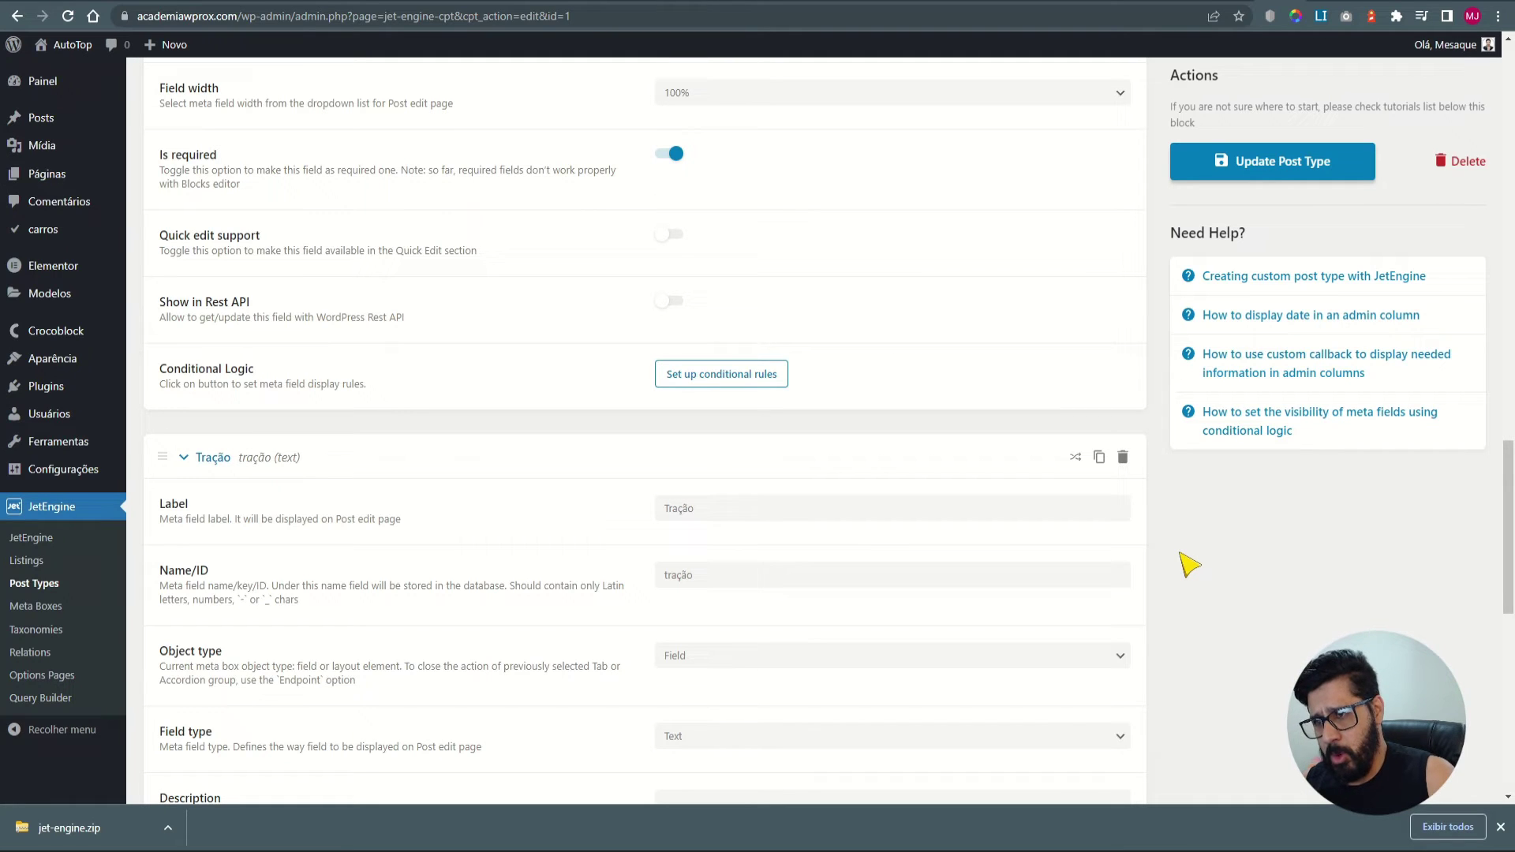
pyautogui.scroll(-4, 1184, 562)
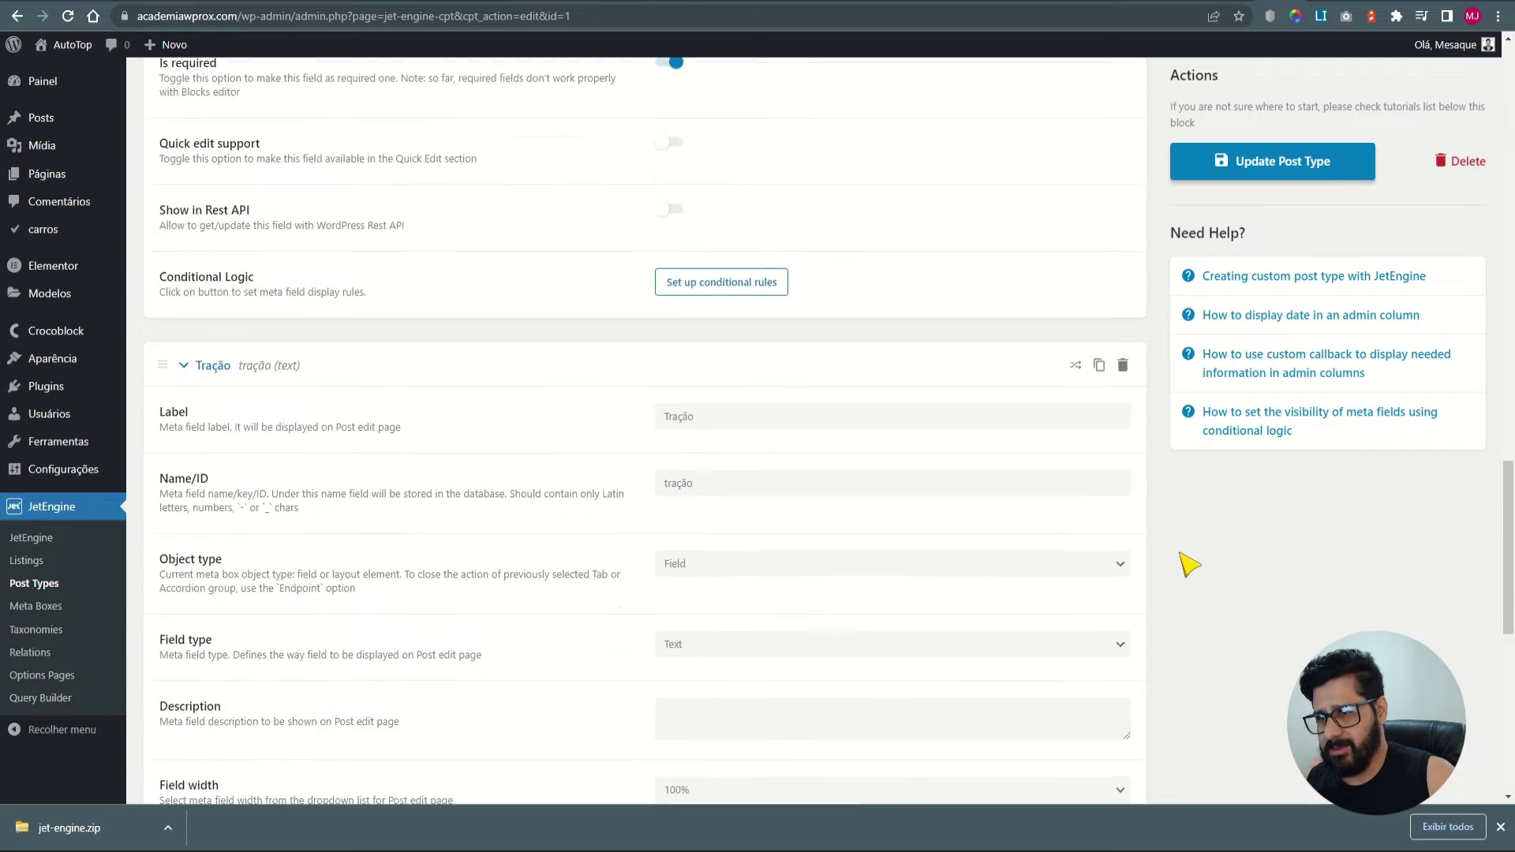
pyautogui.click(694, 412)
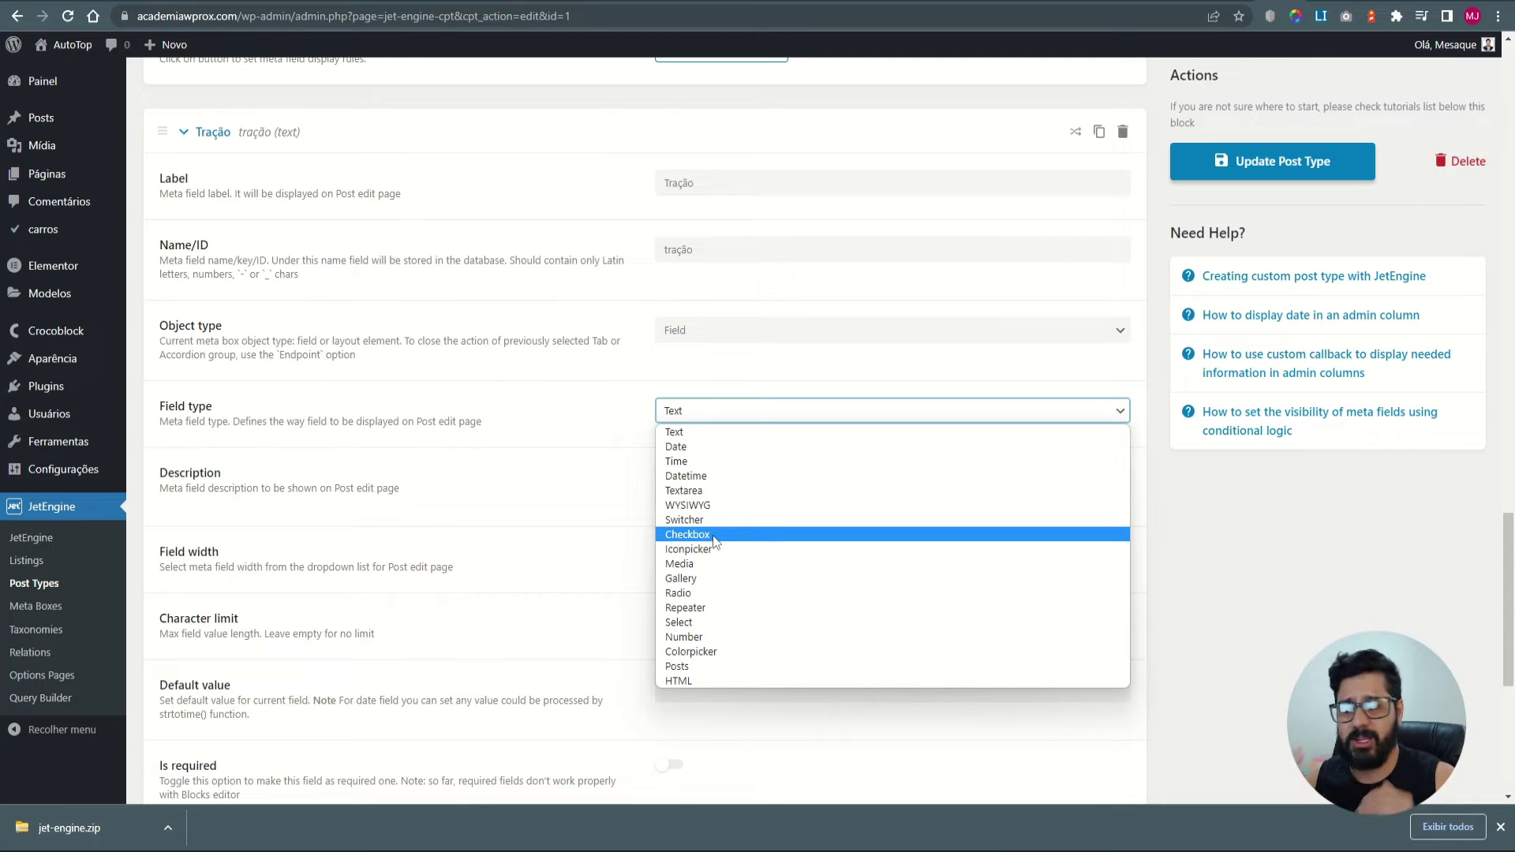
pyautogui.click(683, 624)
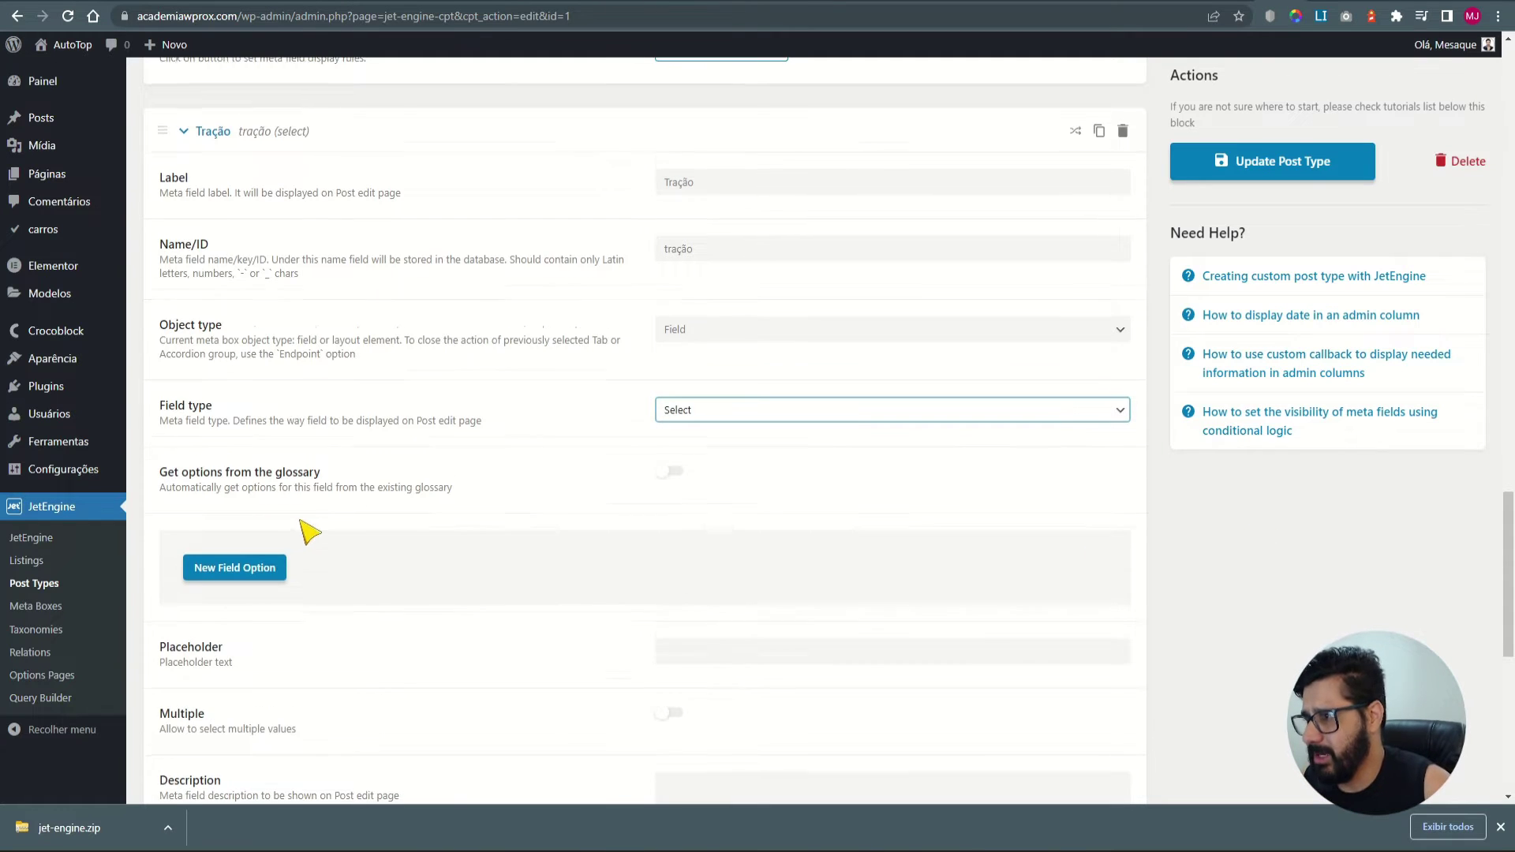
# Add a first option to the Tração field with AWD as both value and label.
pyautogui.scroll(-2, 261, 466)
pyautogui.click(235, 410)
pyautogui.click(748, 466)
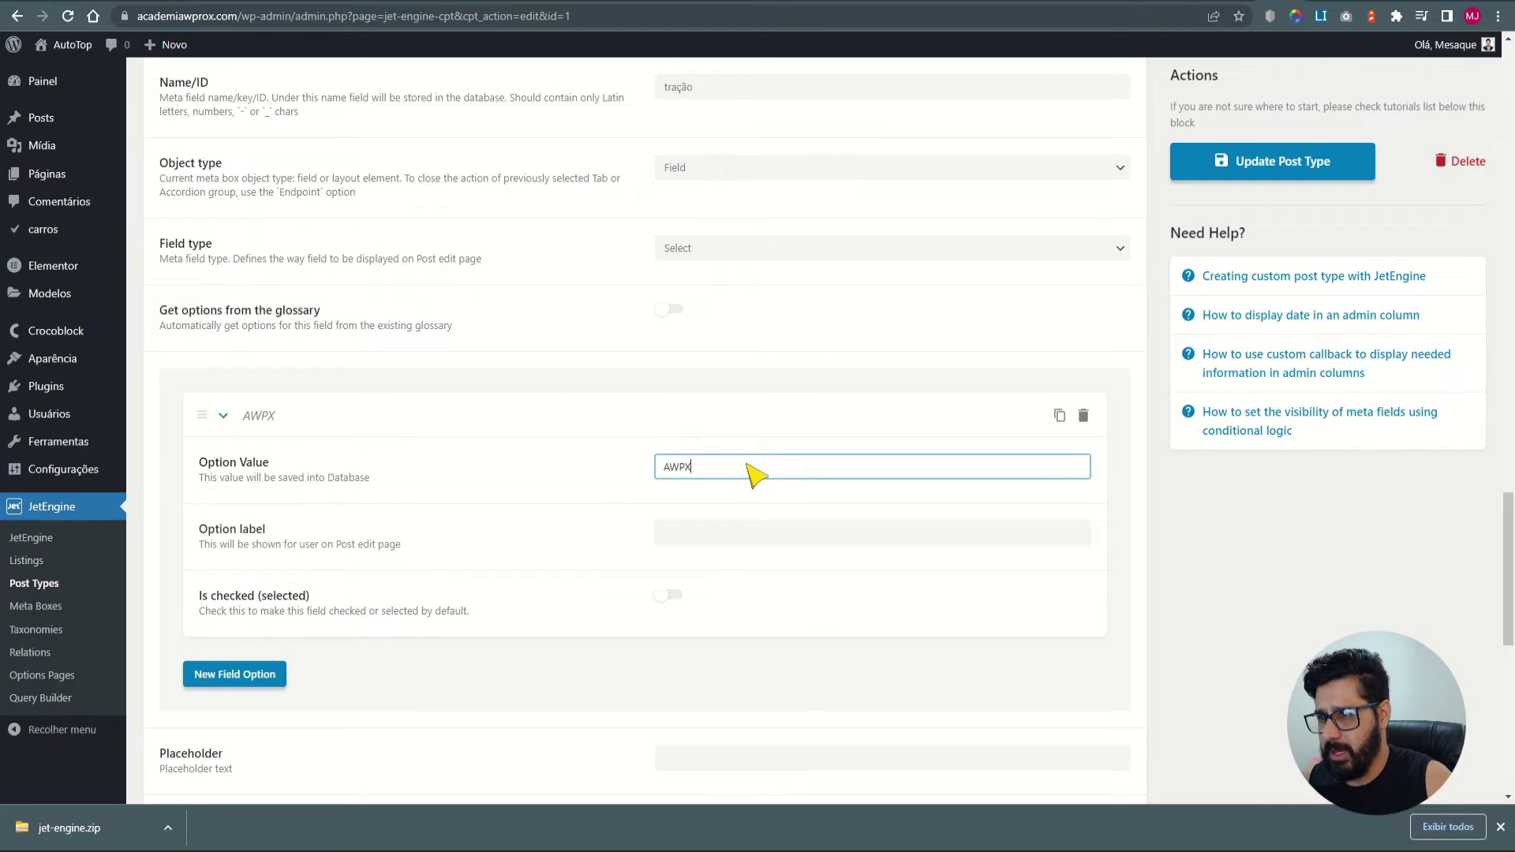
pyautogui.write('AWD')
pyautogui.moveTo(714, 470); pyautogui.dragTo(598, 461)
pyautogui.hotkey('ctrl', 'c')
pyautogui.click(679, 537)
pyautogui.hotkey('ctrl', 'v')
# Add a second Tração option with Dianteira as both value and label.
pyautogui.click(231, 674)
pyautogui.click(690, 741)
pyautogui.scroll(-3, 726, 679)
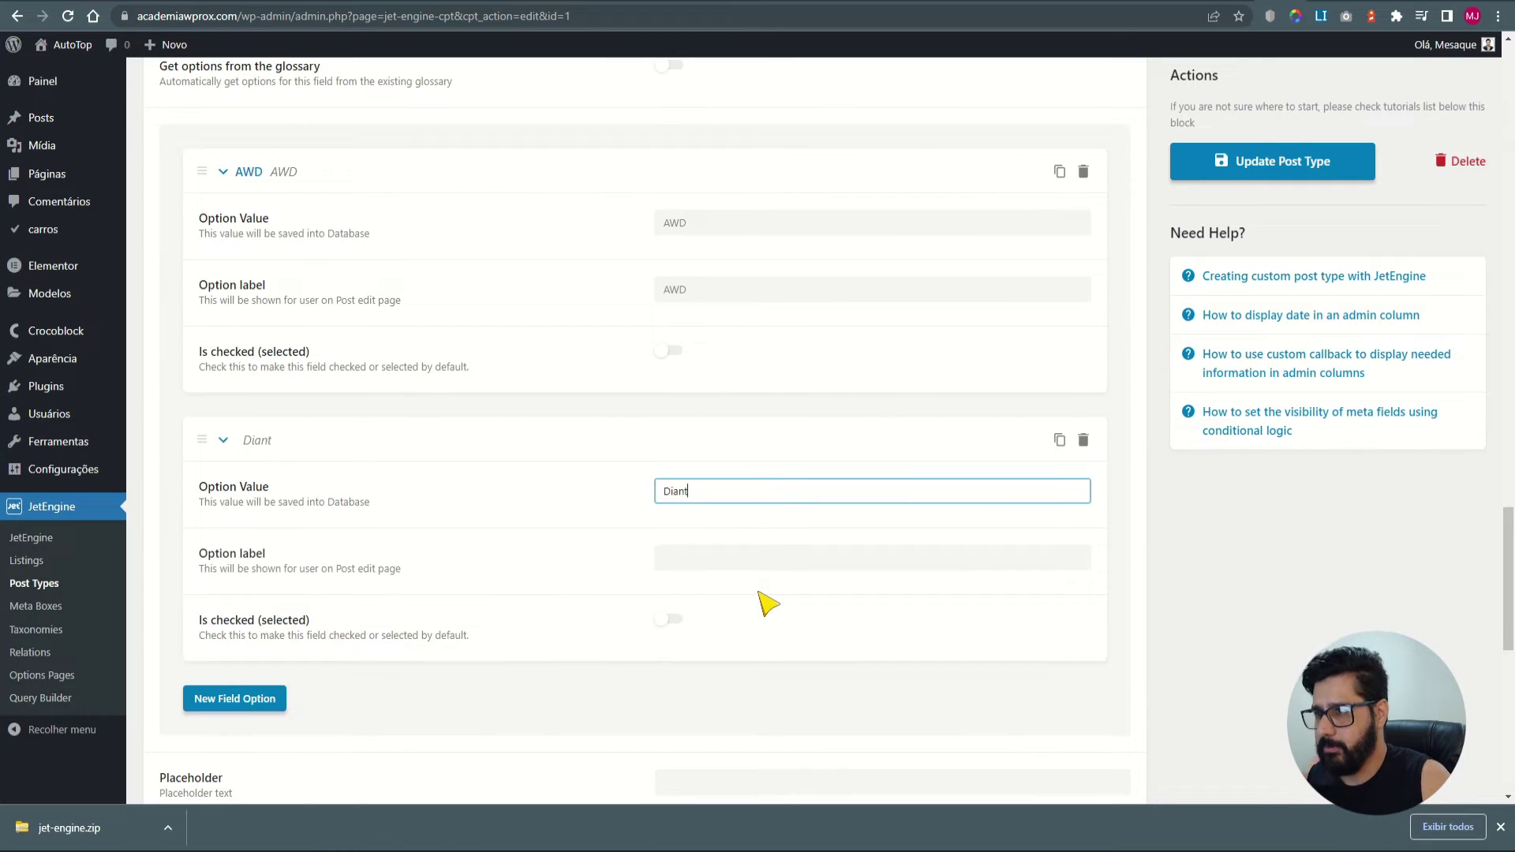
pyautogui.moveTo(734, 491); pyautogui.dragTo(609, 498)
pyautogui.hotkey('ctrl', 'c')
pyautogui.click(677, 558)
pyautogui.hotkey('ctrl', 'v')
# Add a third Tração option with Trazeira as both value and label.
pyautogui.click(245, 698)
pyautogui.scroll(-3, 602, 703)
pyautogui.click(740, 521)
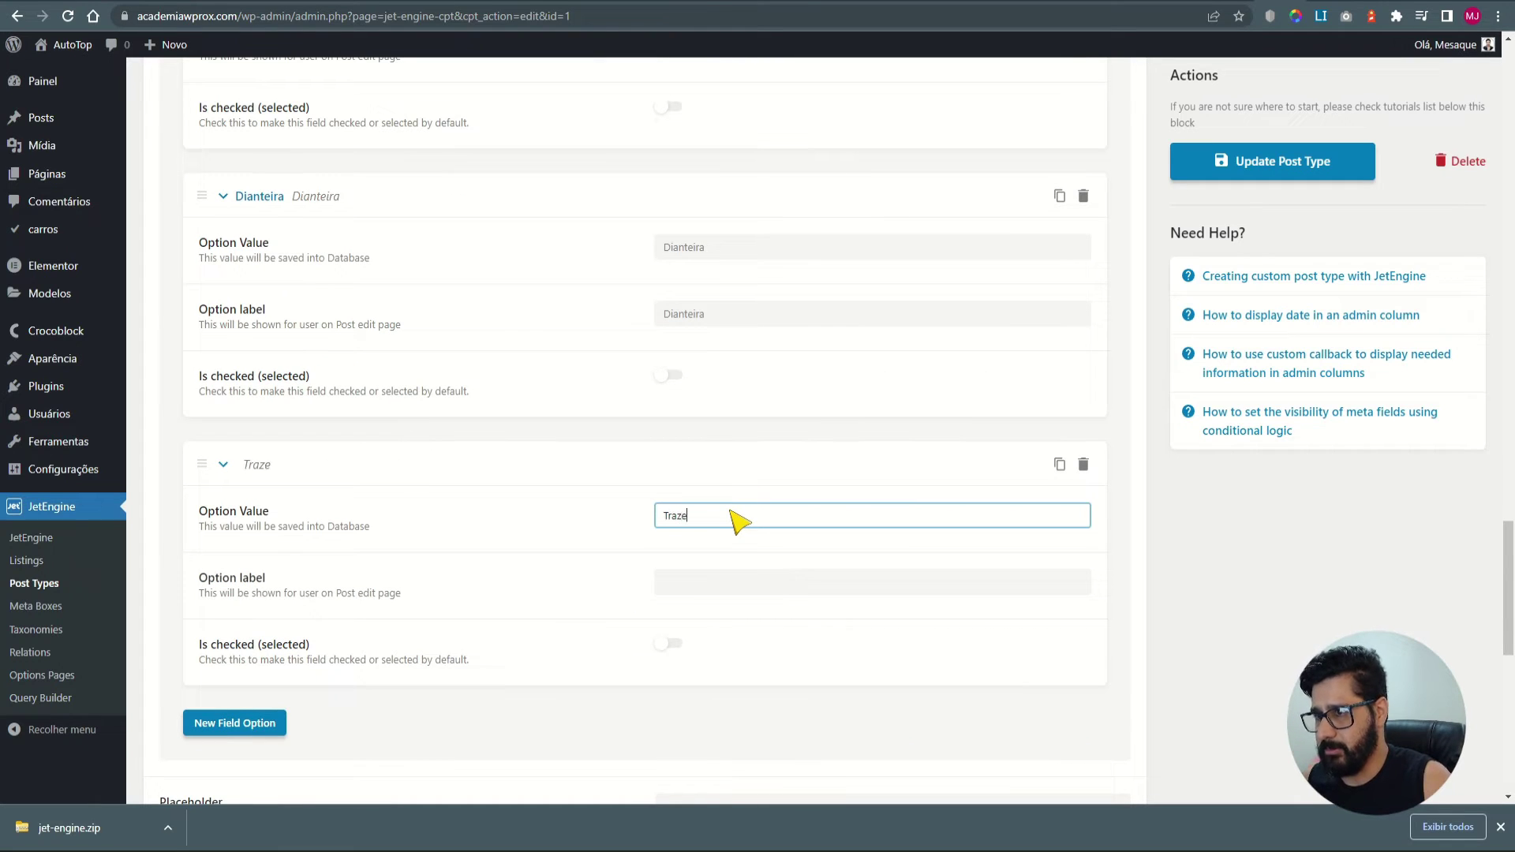
pyautogui.hotkey('ctrl', 'a')
pyautogui.hotkey('ctrl', 'c')
pyautogui.click(693, 586)
pyautogui.hotkey('ctrl', 'v')
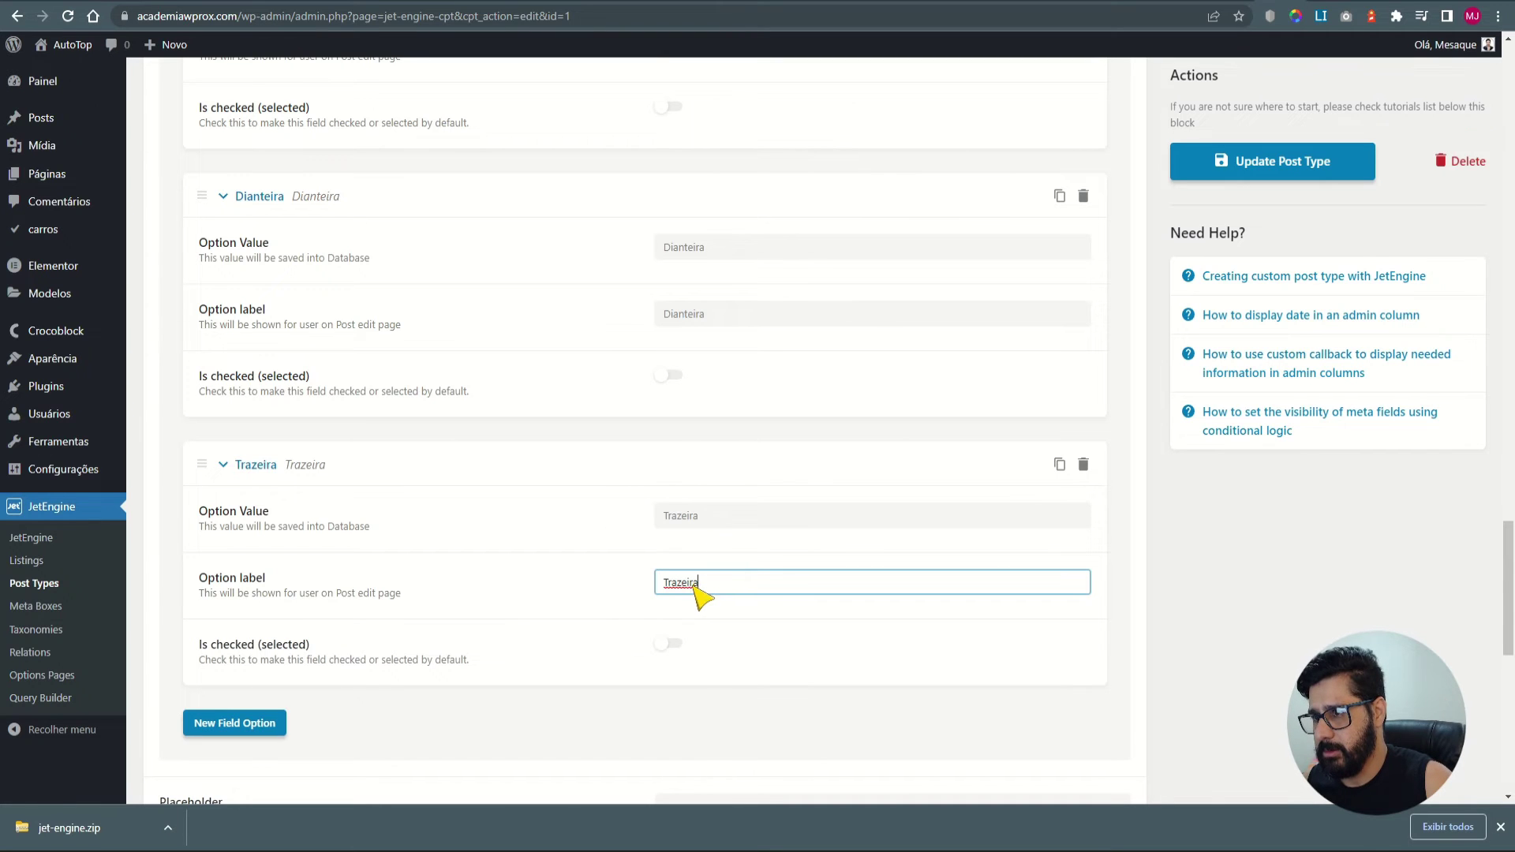
# Correct the third Tração option's label and value to Traseira, and update the post type.
pyautogui.click(683, 584)
pyautogui.press('BackSpace')
pyautogui.write('s')
pyautogui.click(682, 517)
pyautogui.press('BackSpace')
pyautogui.write('s')
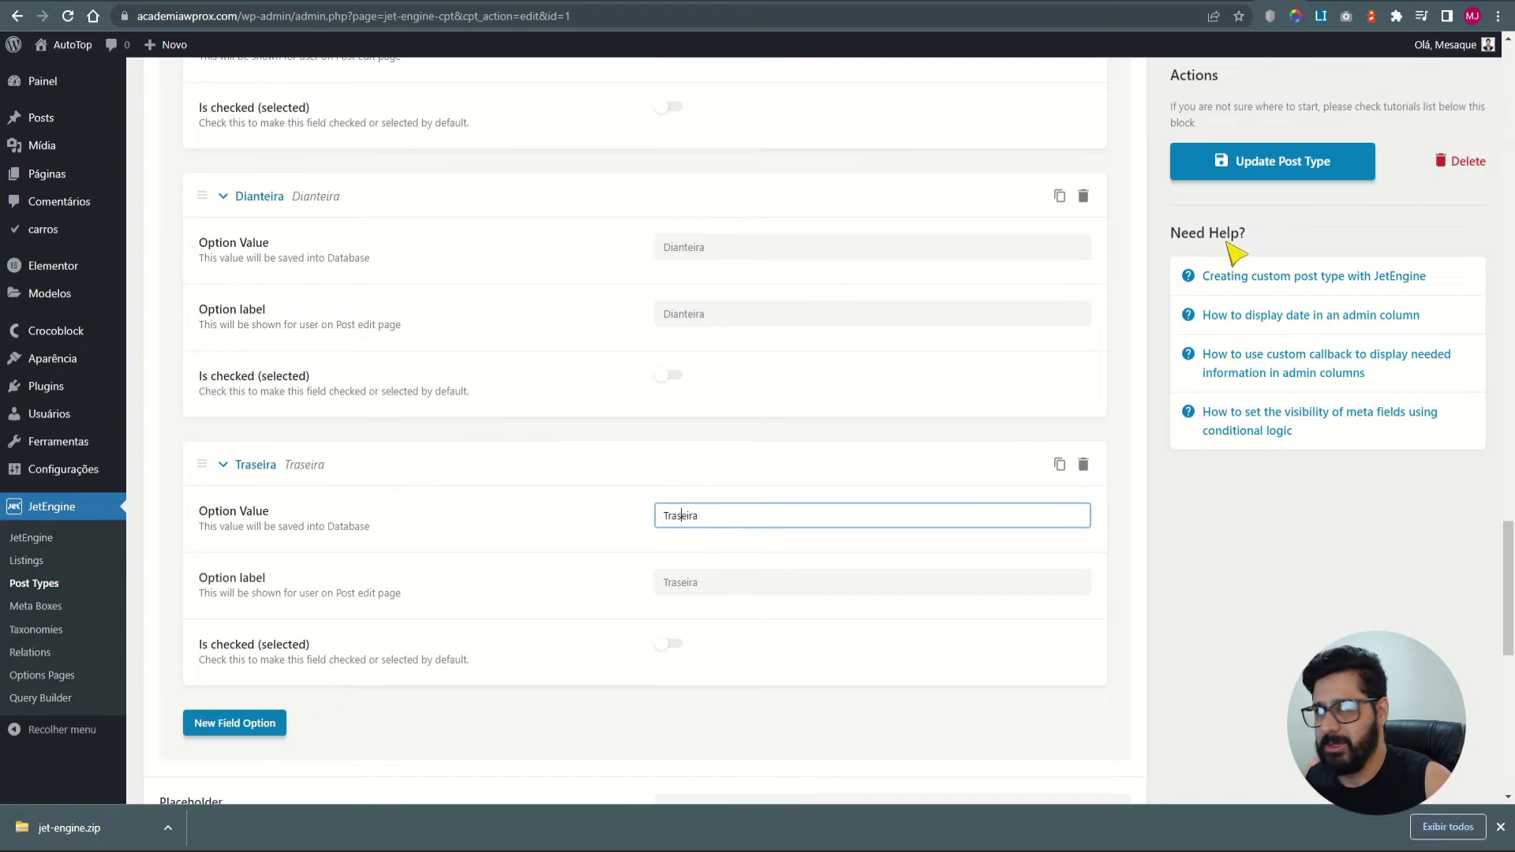
pyautogui.click(1271, 164)
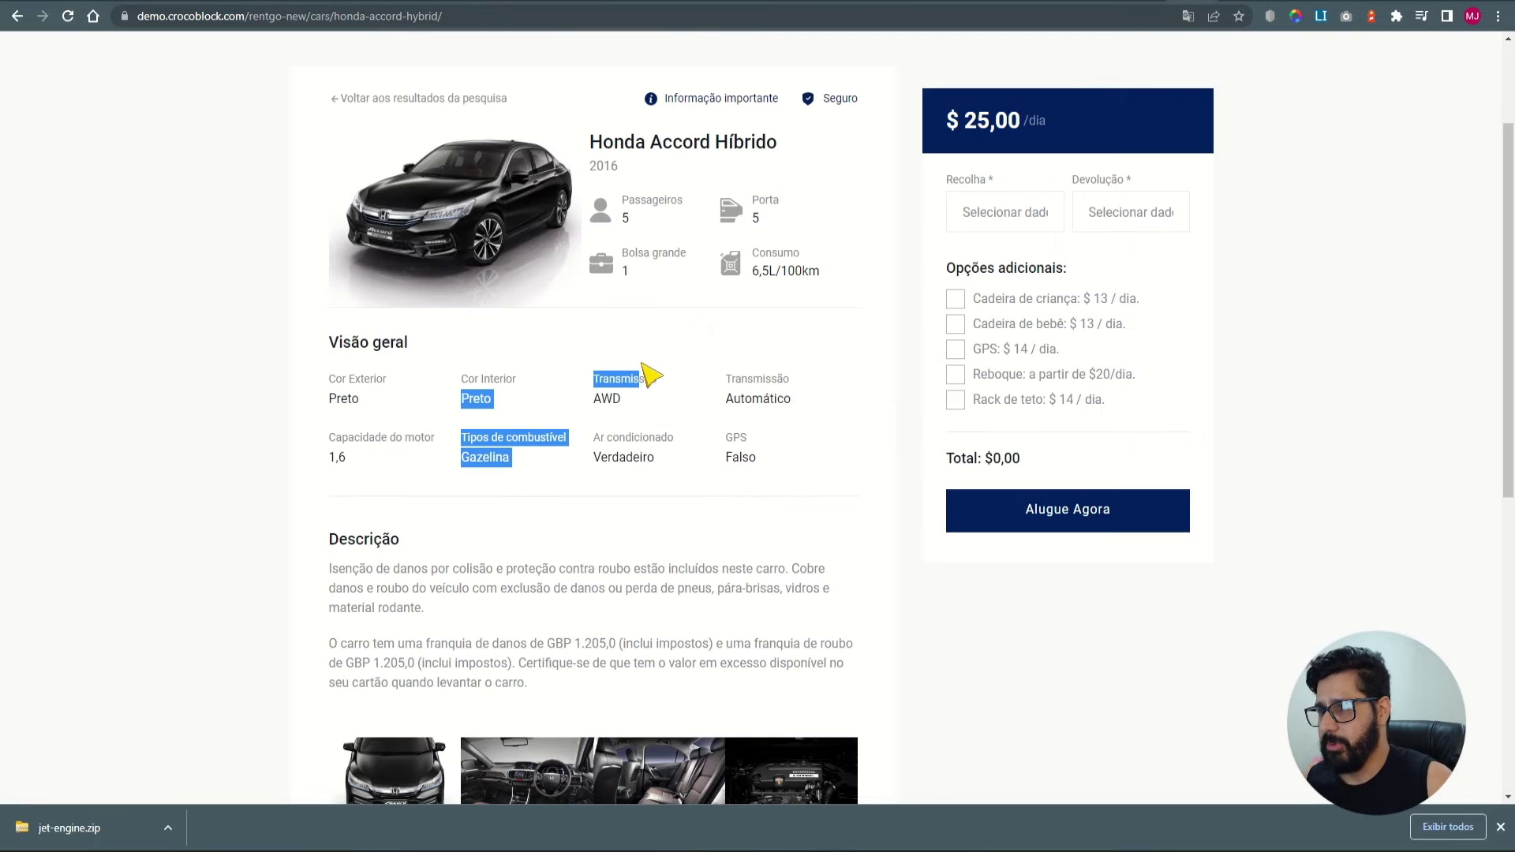
# Check the transmission entries on the demo car page and make the Tração meta field required.
pyautogui.moveTo(683, 416)
pyautogui.mouseDown()
pyautogui.moveTo(727, 389)
pyautogui.moveTo(795, 382)
pyautogui.mouseUp()
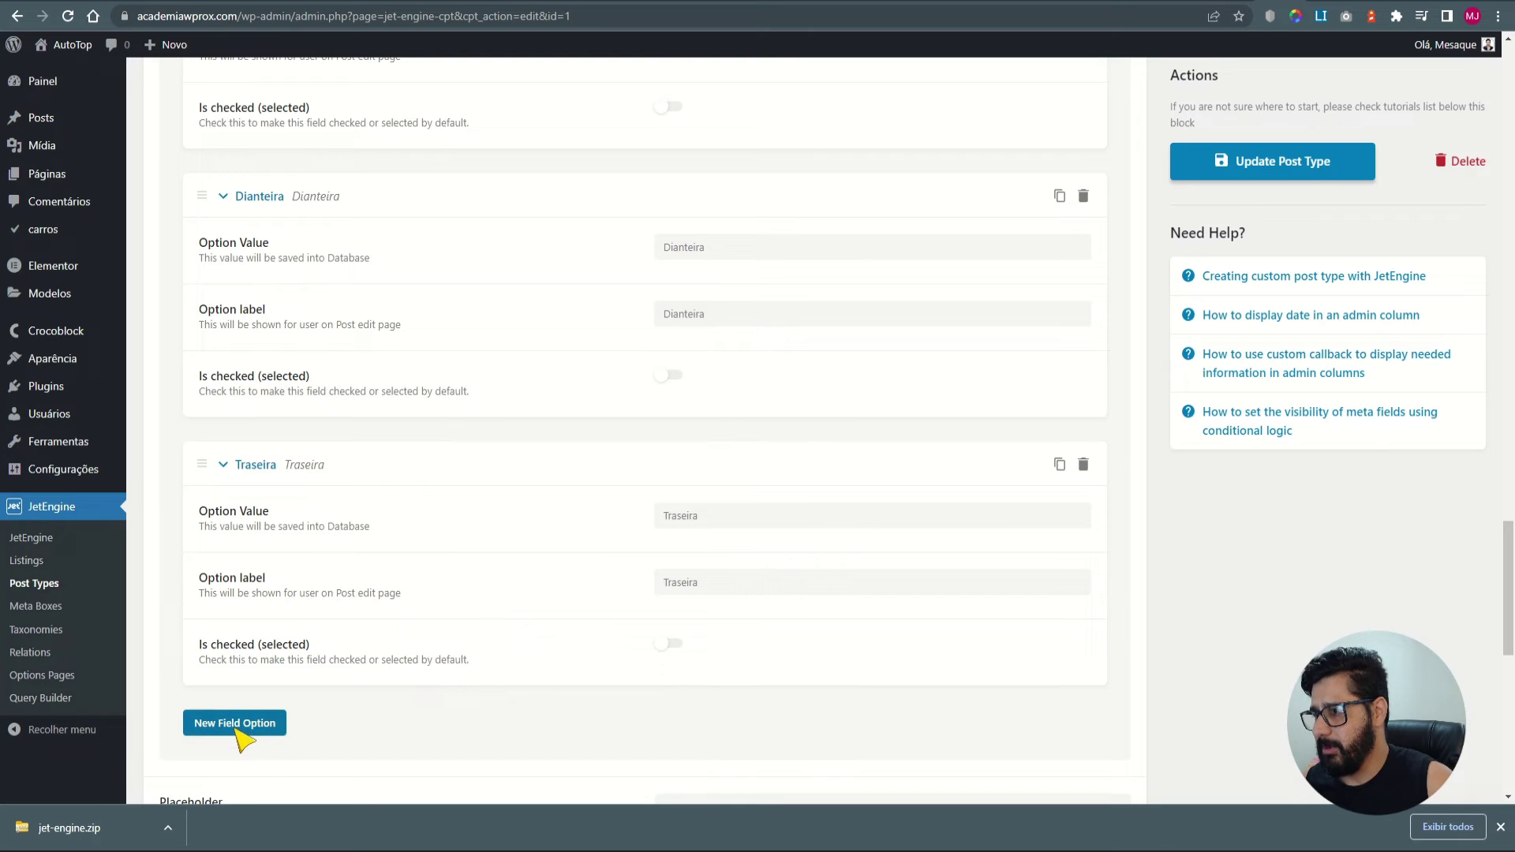
pyautogui.scroll(-4, 402, 667)
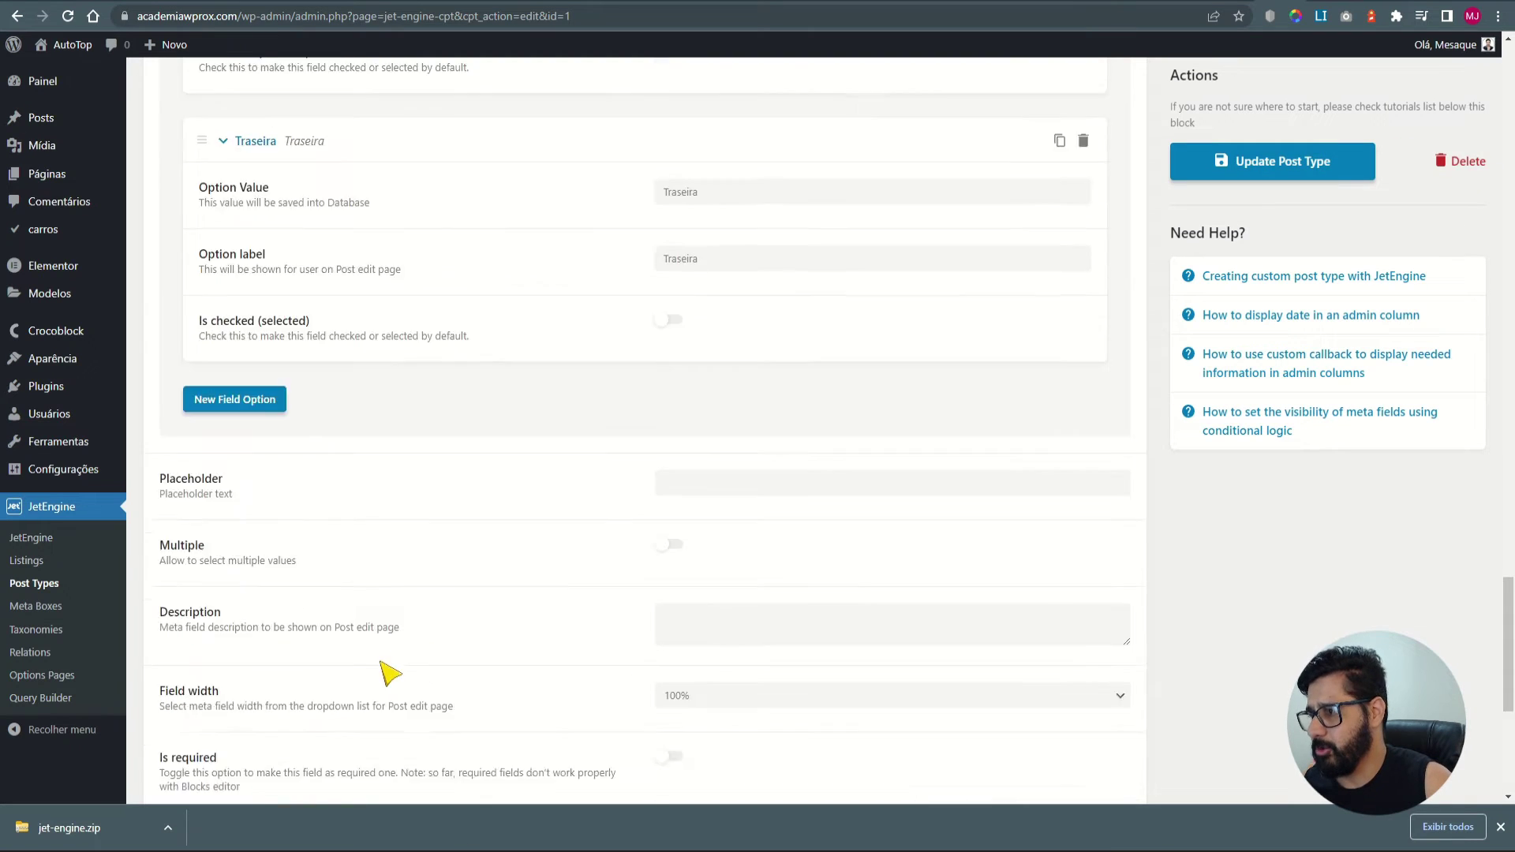
pyautogui.scroll(-3, 391, 673)
pyautogui.click(677, 509)
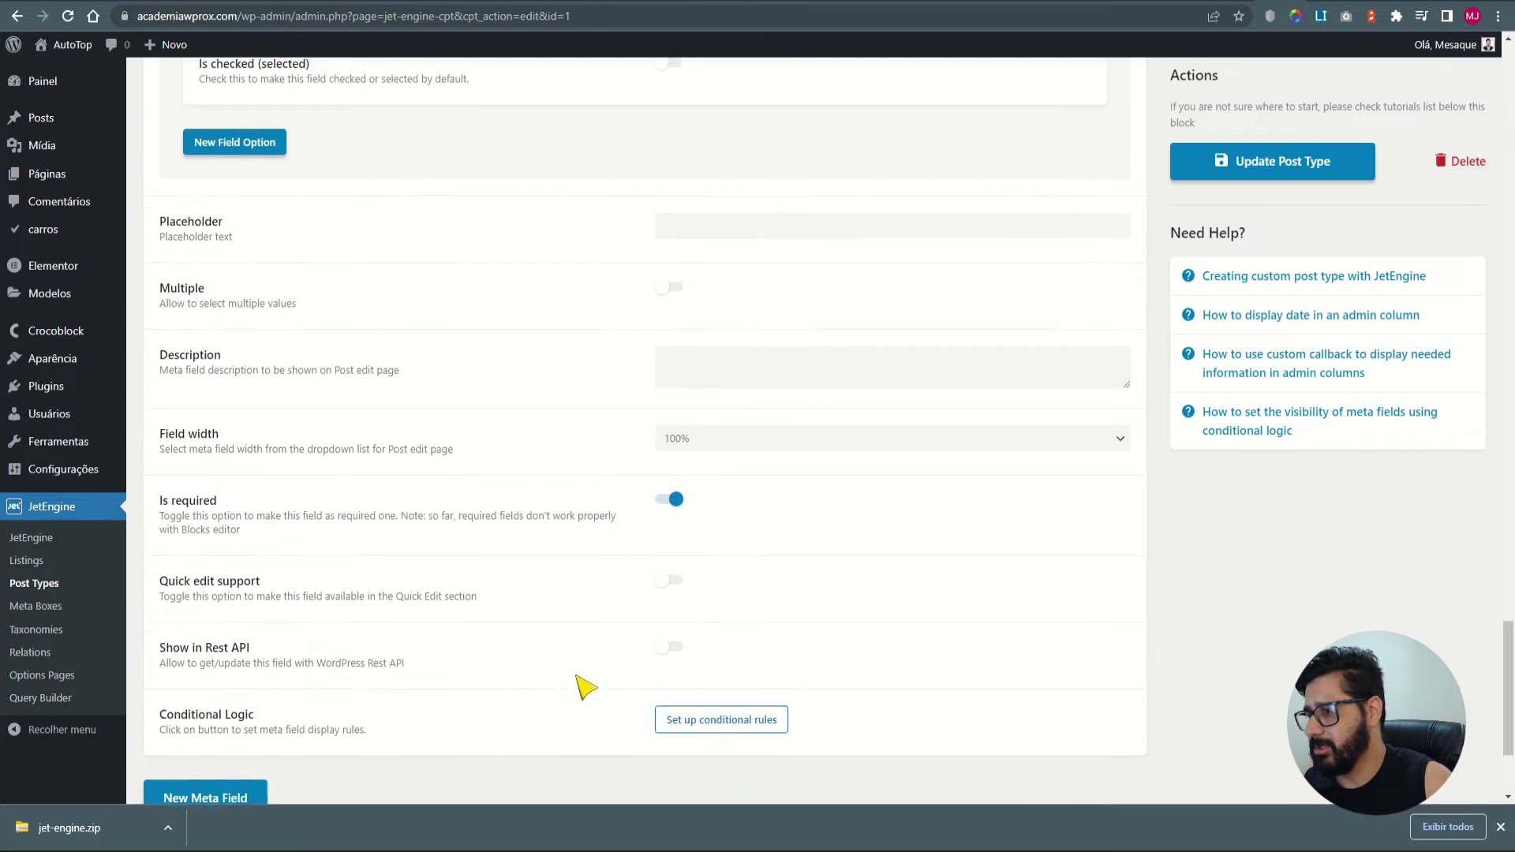
# Add a meta field labelled Transmissão after Tração and set its field type to Radio.
pyautogui.scroll(-2, 473, 663)
pyautogui.click(214, 604)
pyautogui.scroll(-5, 366, 626)
pyautogui.click(715, 259)
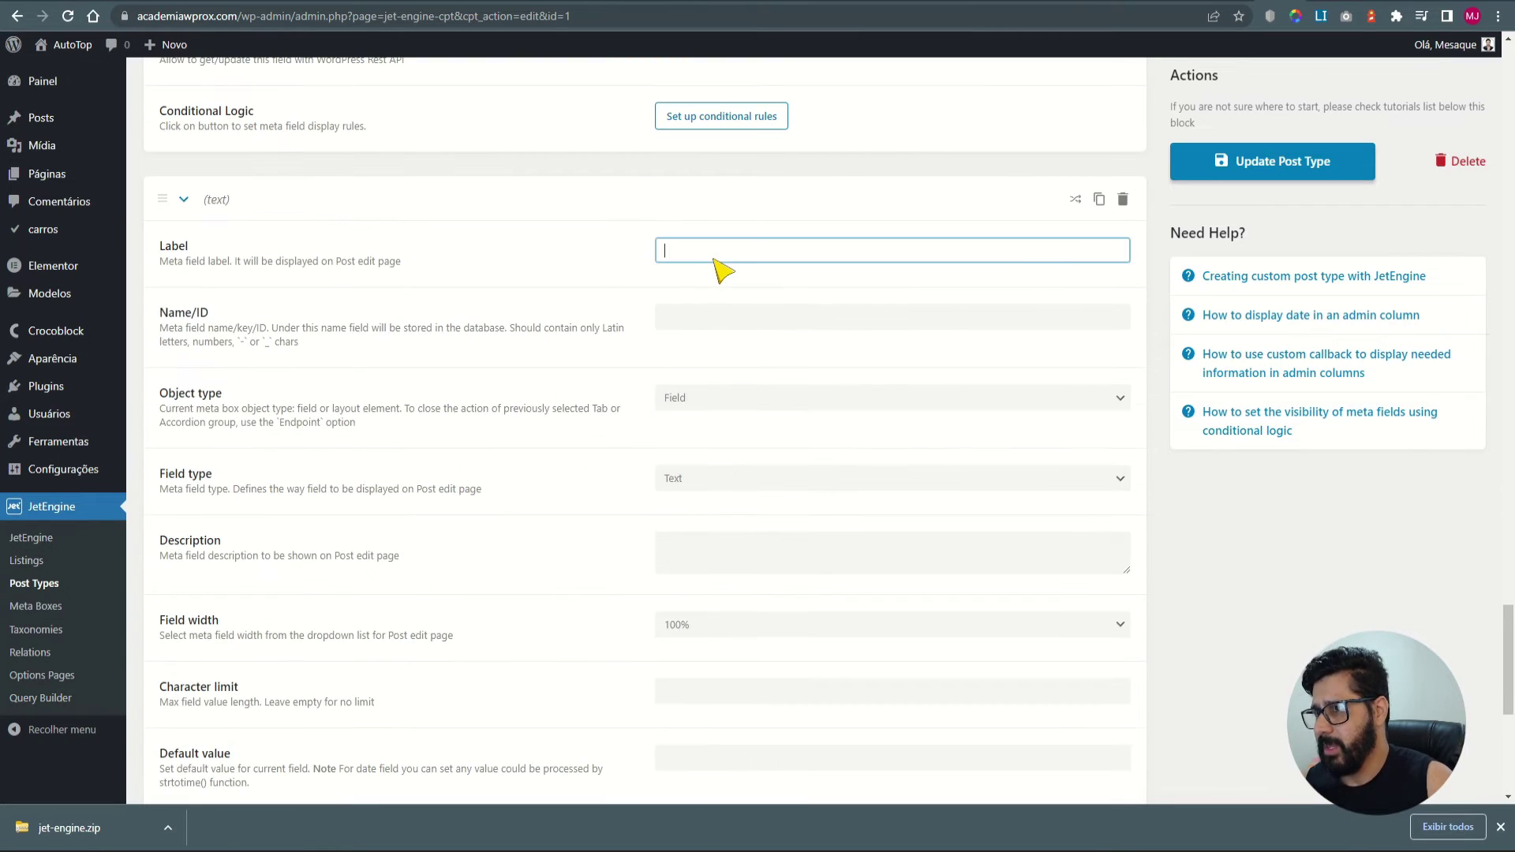
pyautogui.write('Transmissão')
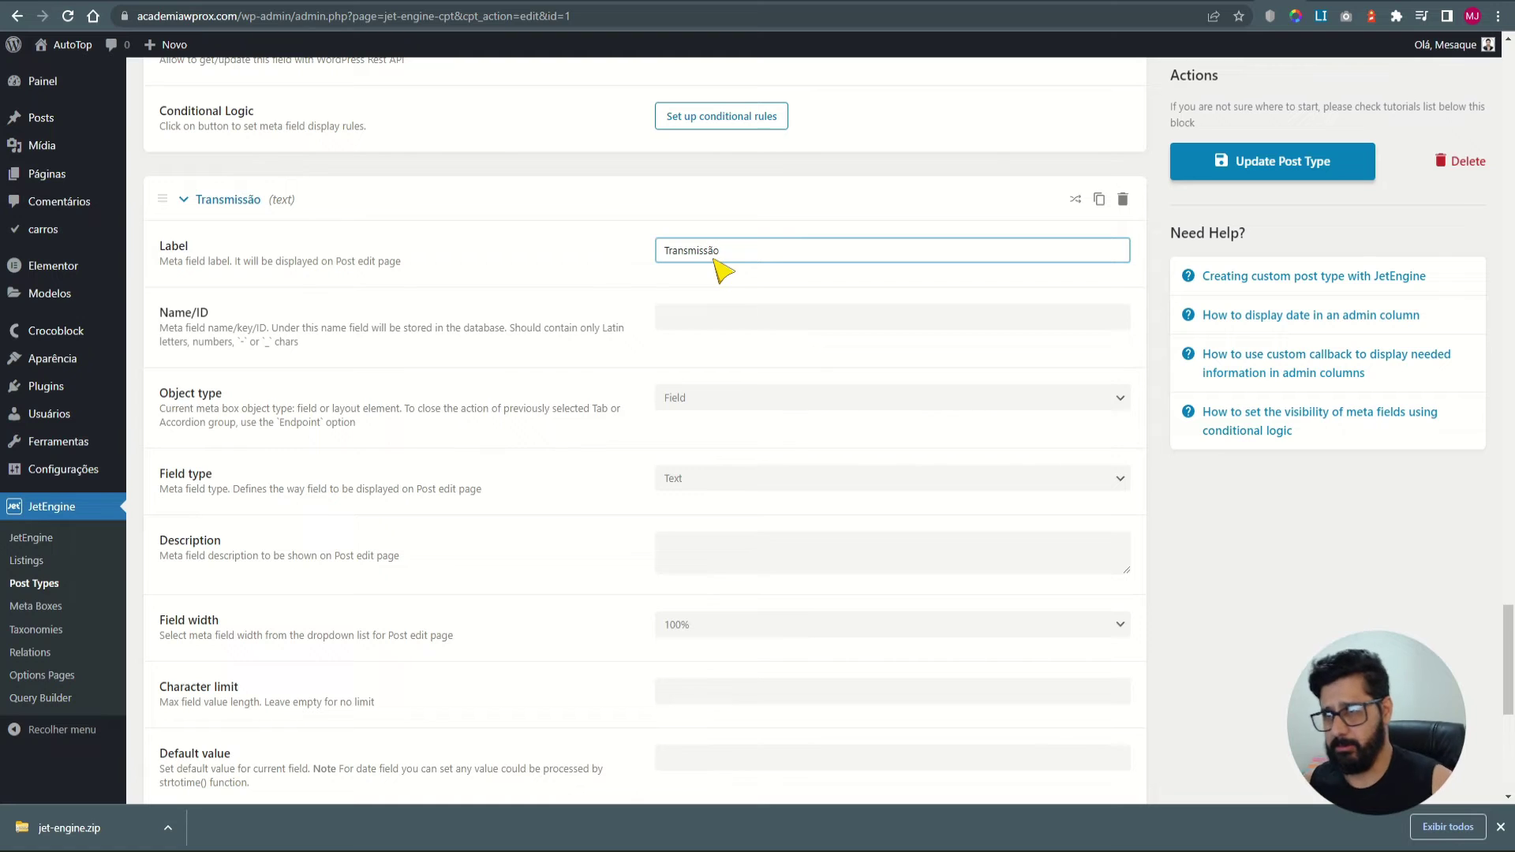
pyautogui.click(565, 229)
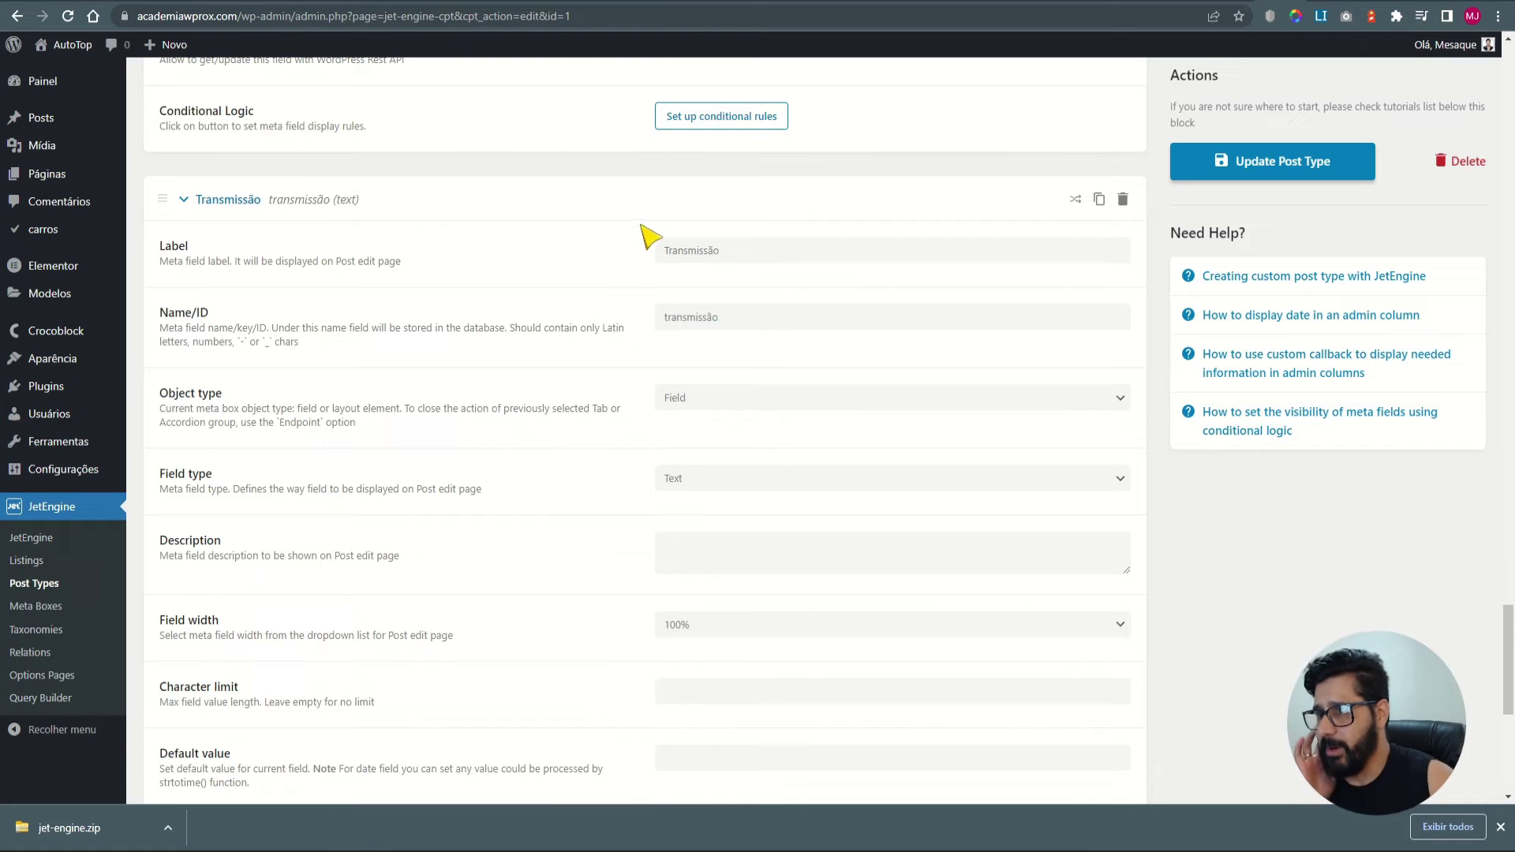
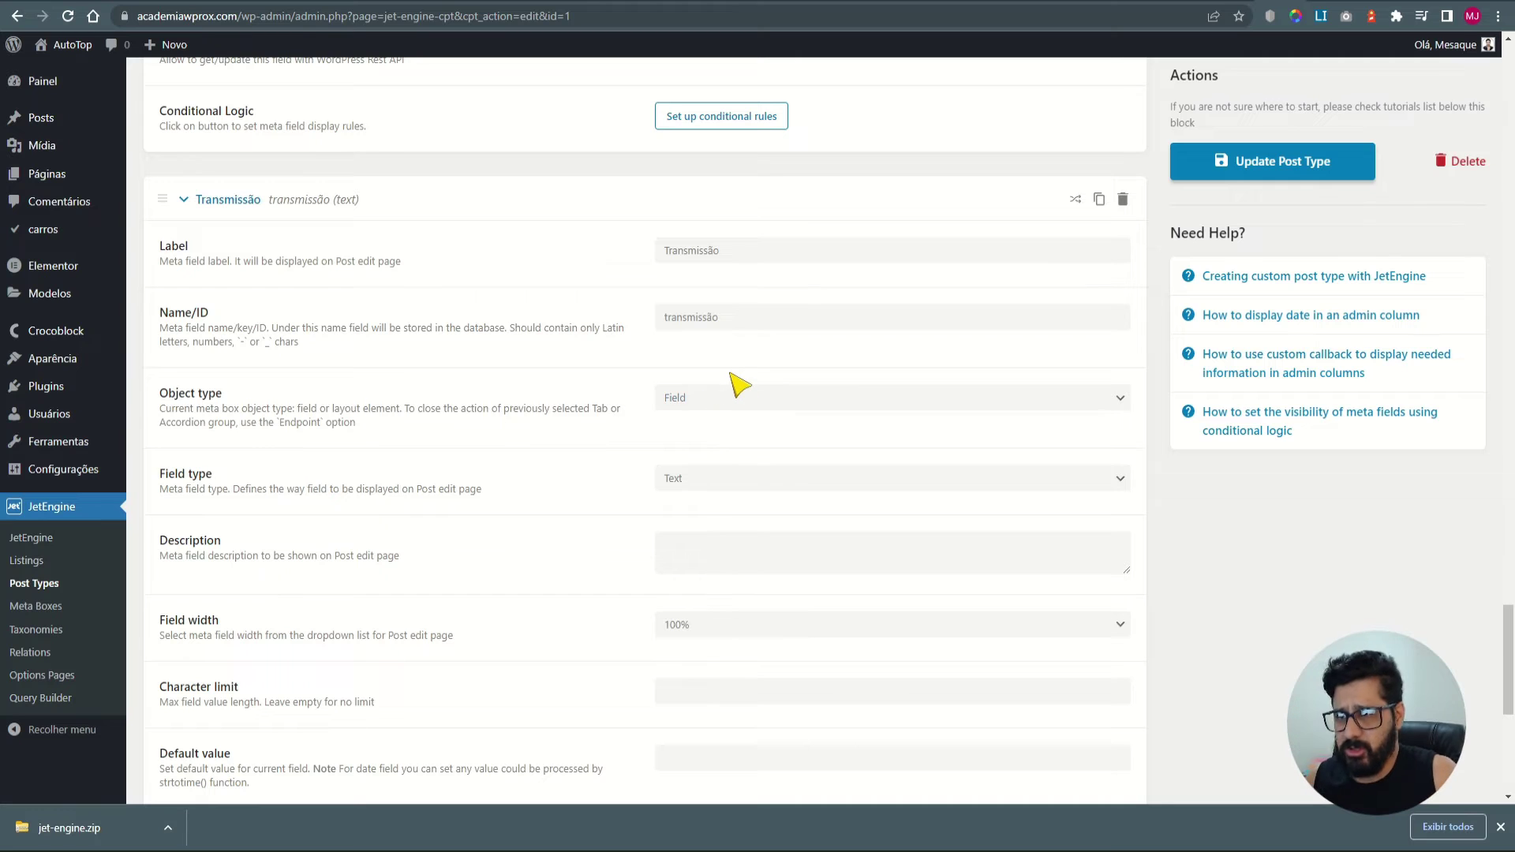
pyautogui.click(706, 481)
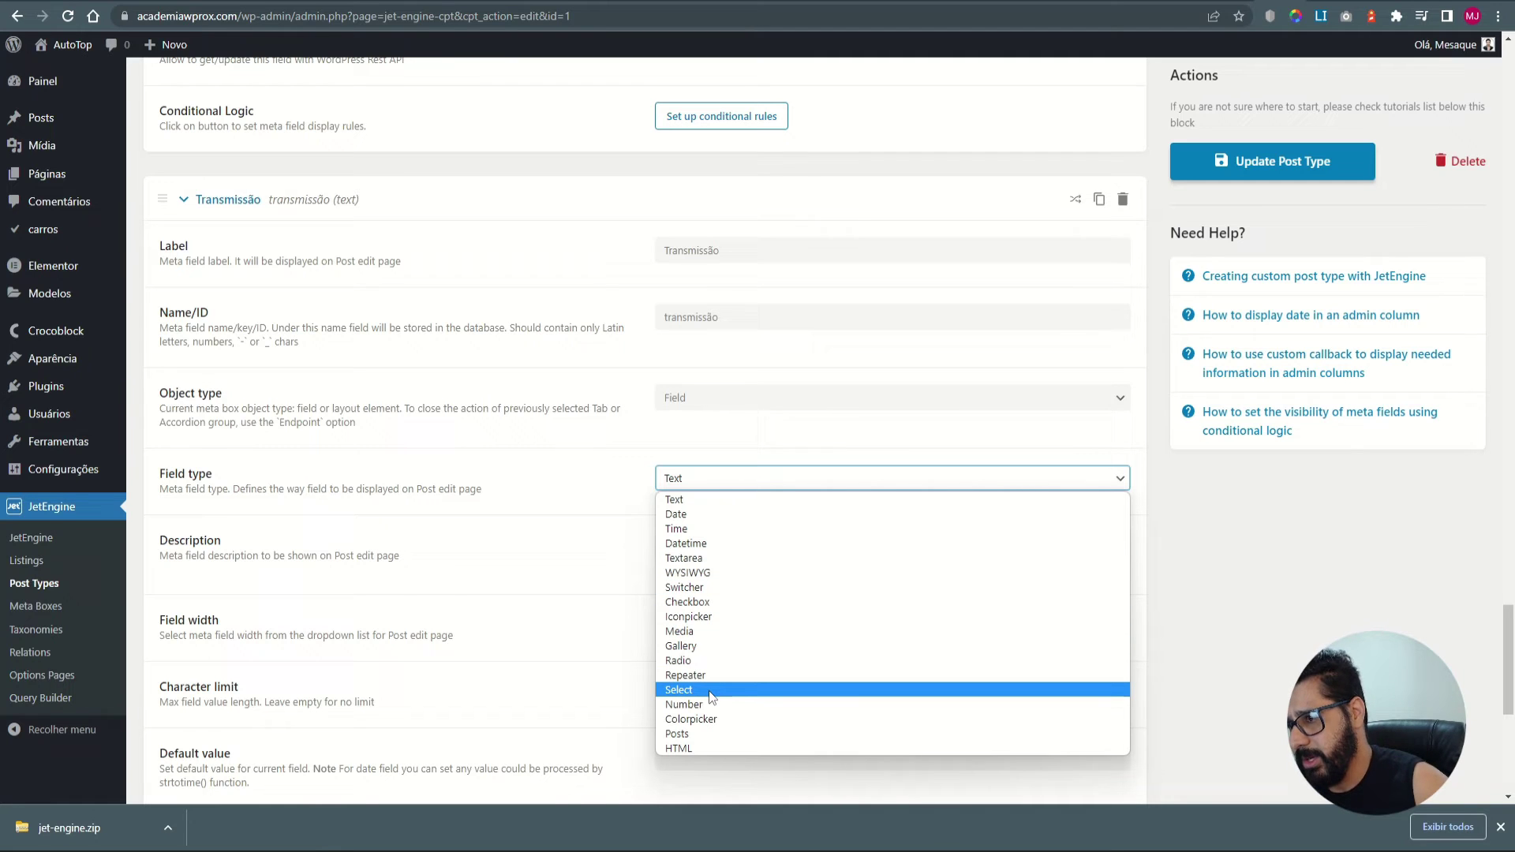
pyautogui.click(683, 663)
# Add a first option to the Transmissão field with Automática as both value and label.
pyautogui.scroll(-2, 575, 467)
pyautogui.scroll(-2, 410, 485)
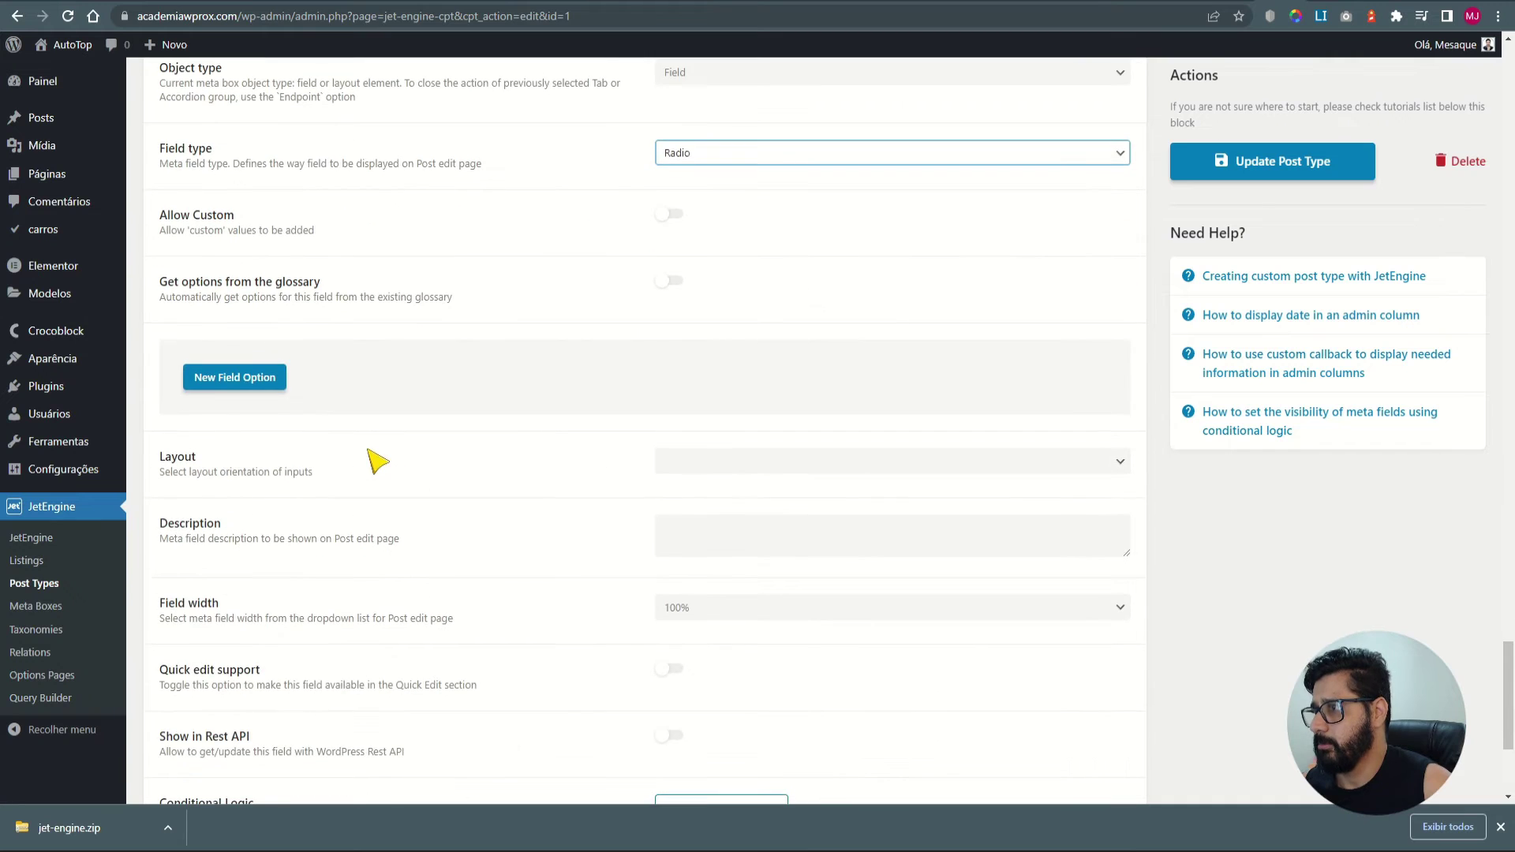
pyautogui.click(235, 378)
pyautogui.click(700, 445)
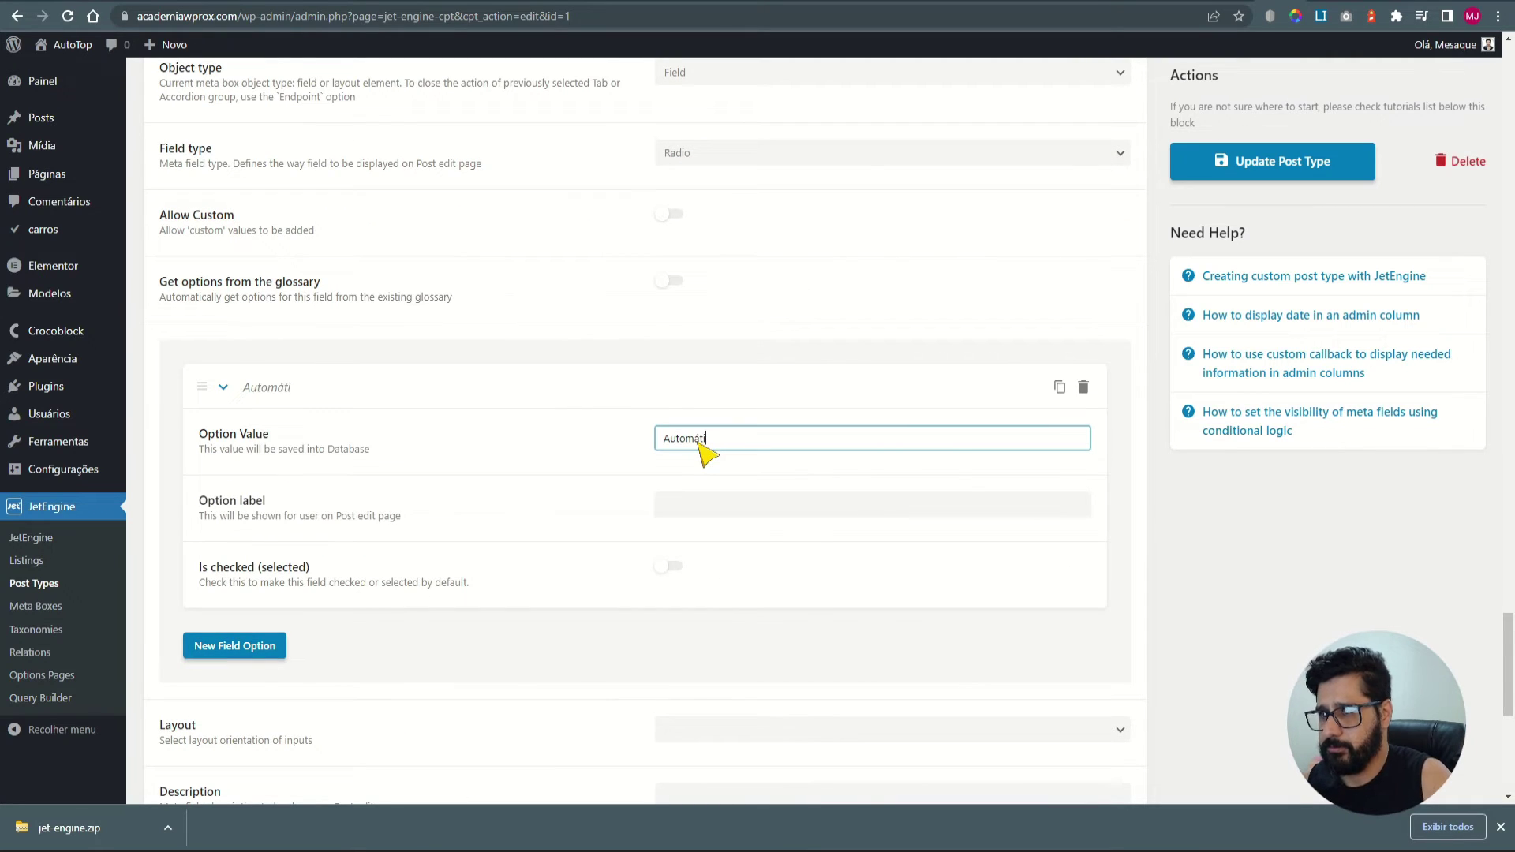
pyautogui.click(713, 509)
pyautogui.moveTo(715, 440); pyautogui.dragTo(654, 453)
pyautogui.hotkey('ctrl', 'c')
pyautogui.click(688, 506)
pyautogui.hotkey('ctrl', 'v')
# Add a second Transmissão option with Manual as both value and label.
pyautogui.click(236, 648)
pyautogui.click(714, 708)
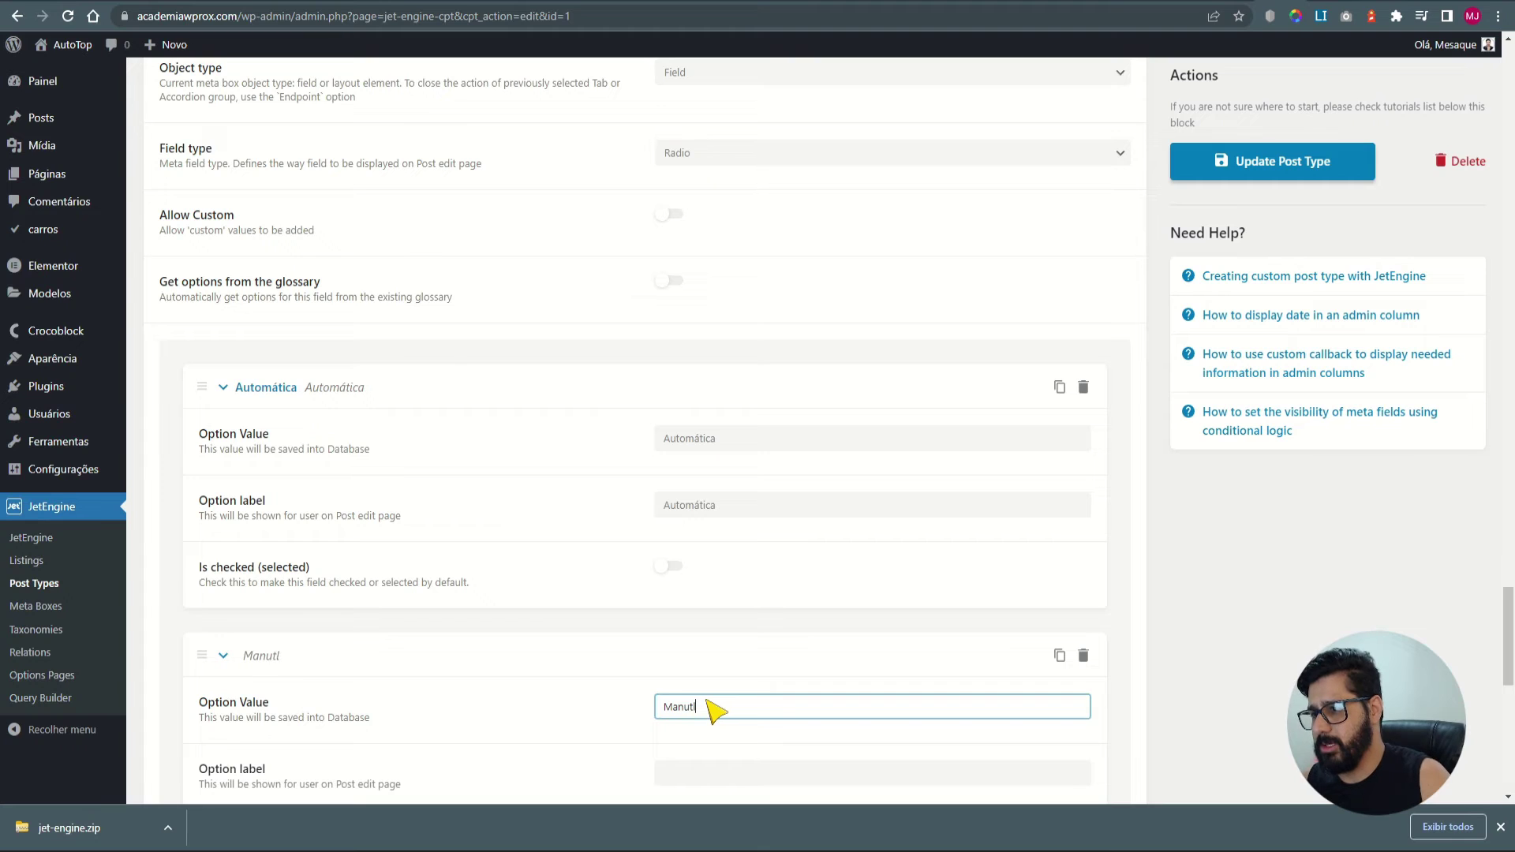
pyautogui.write('Manual')
pyautogui.scroll(-3, 714, 708)
pyautogui.moveTo(742, 465); pyautogui.dragTo(619, 470)
pyautogui.click(675, 528)
pyautogui.hotkey('ctrl', 'v')
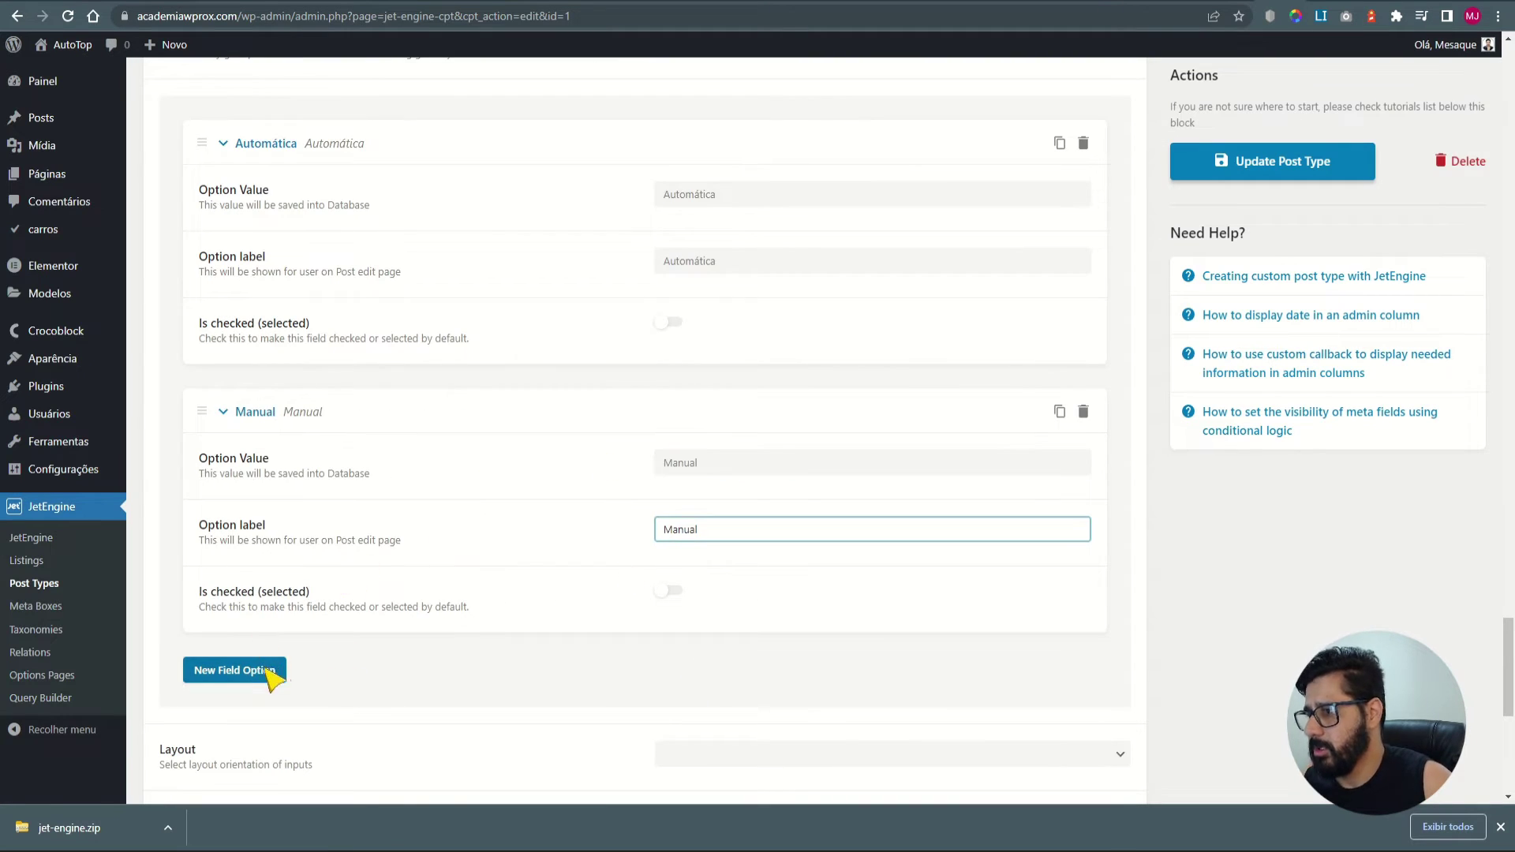
pyautogui.scroll(-7, 862, 649)
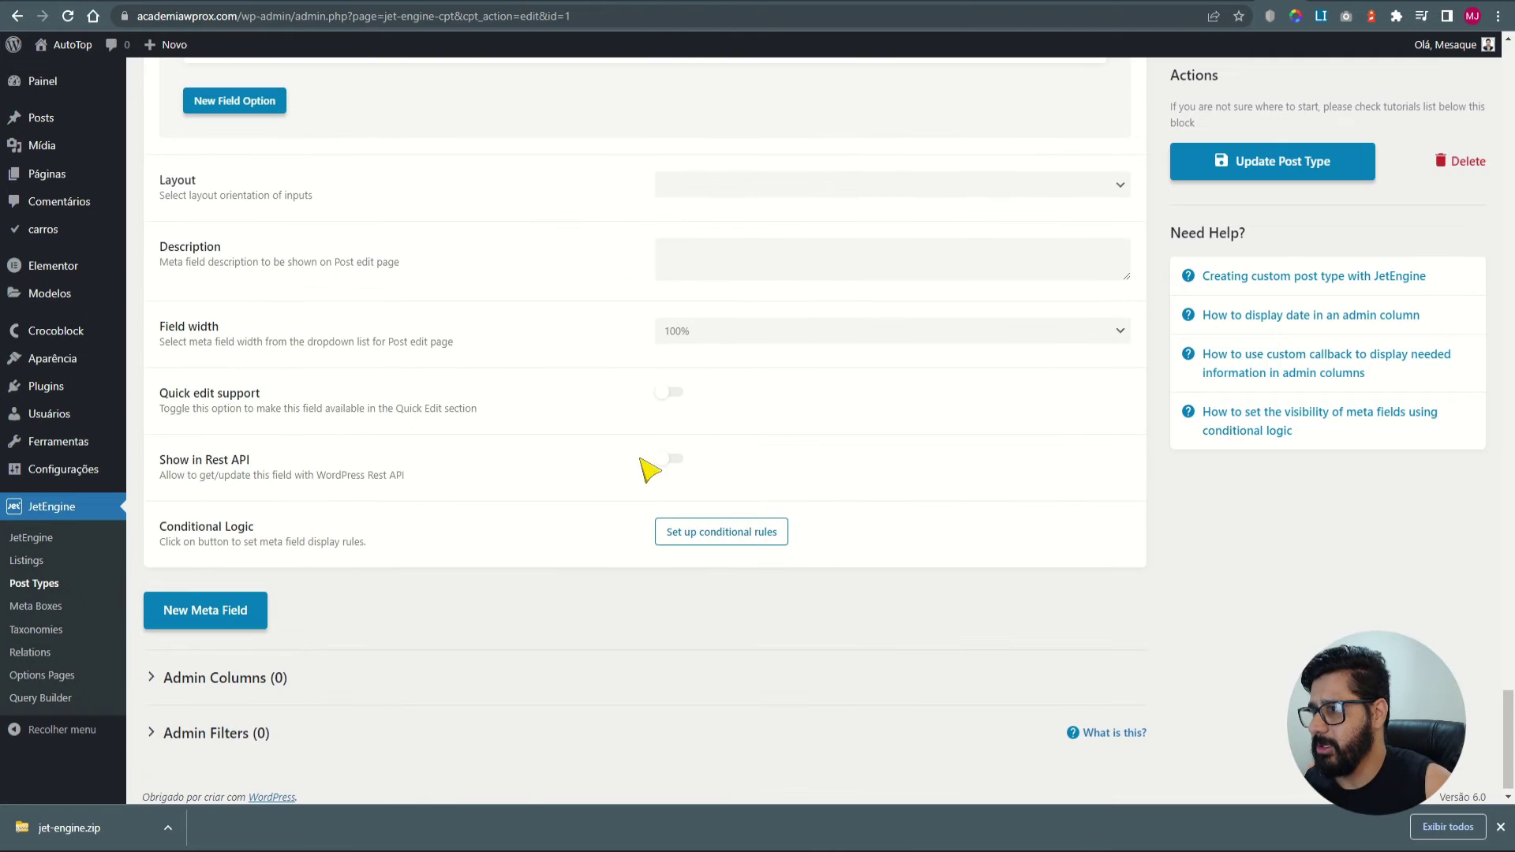
pyautogui.click(671, 394)
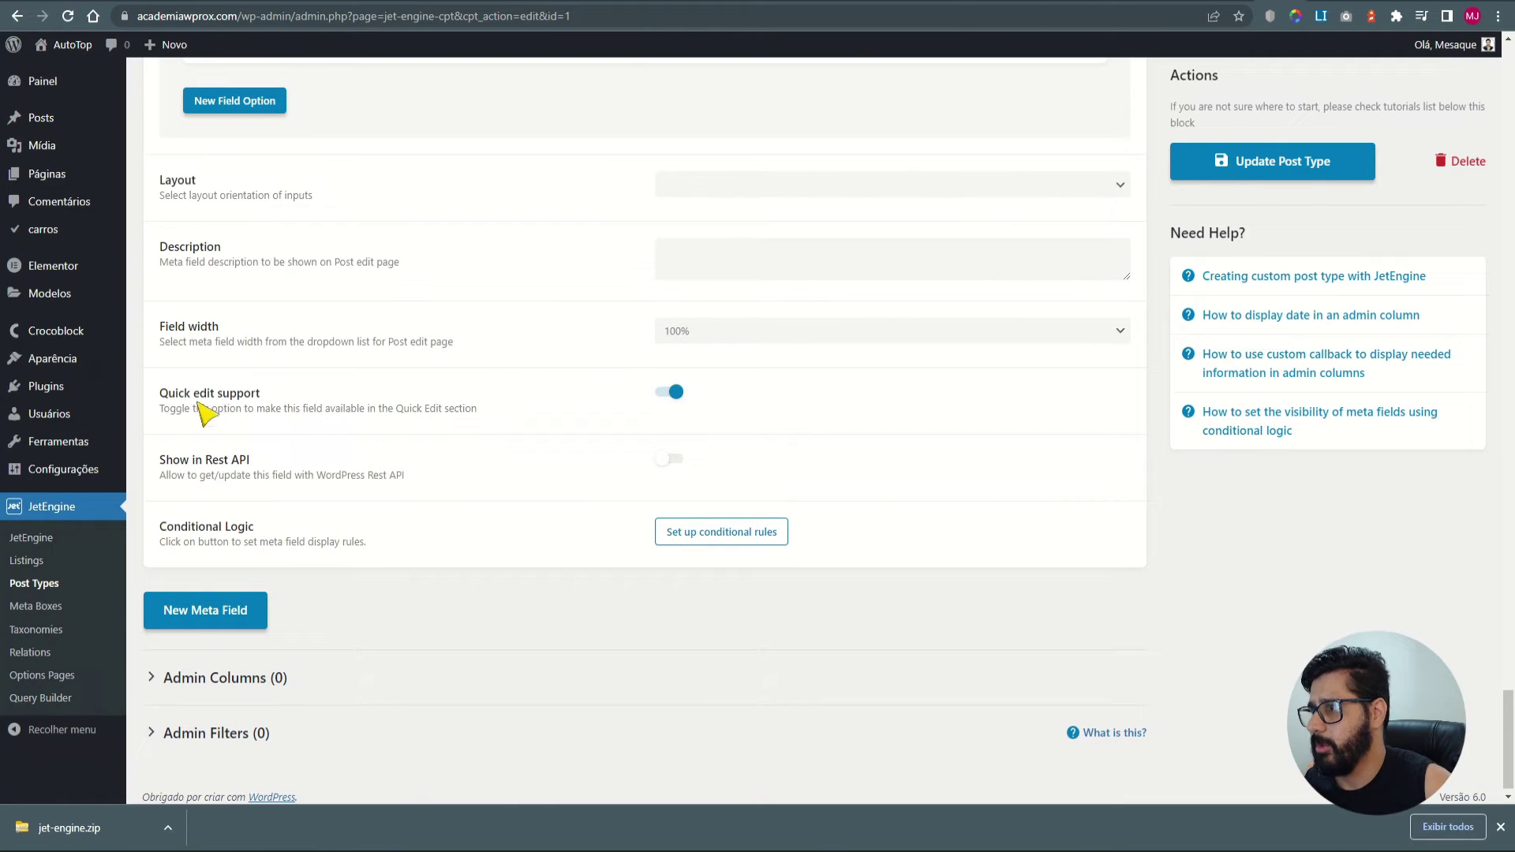
pyautogui.scroll(7, 288, 399)
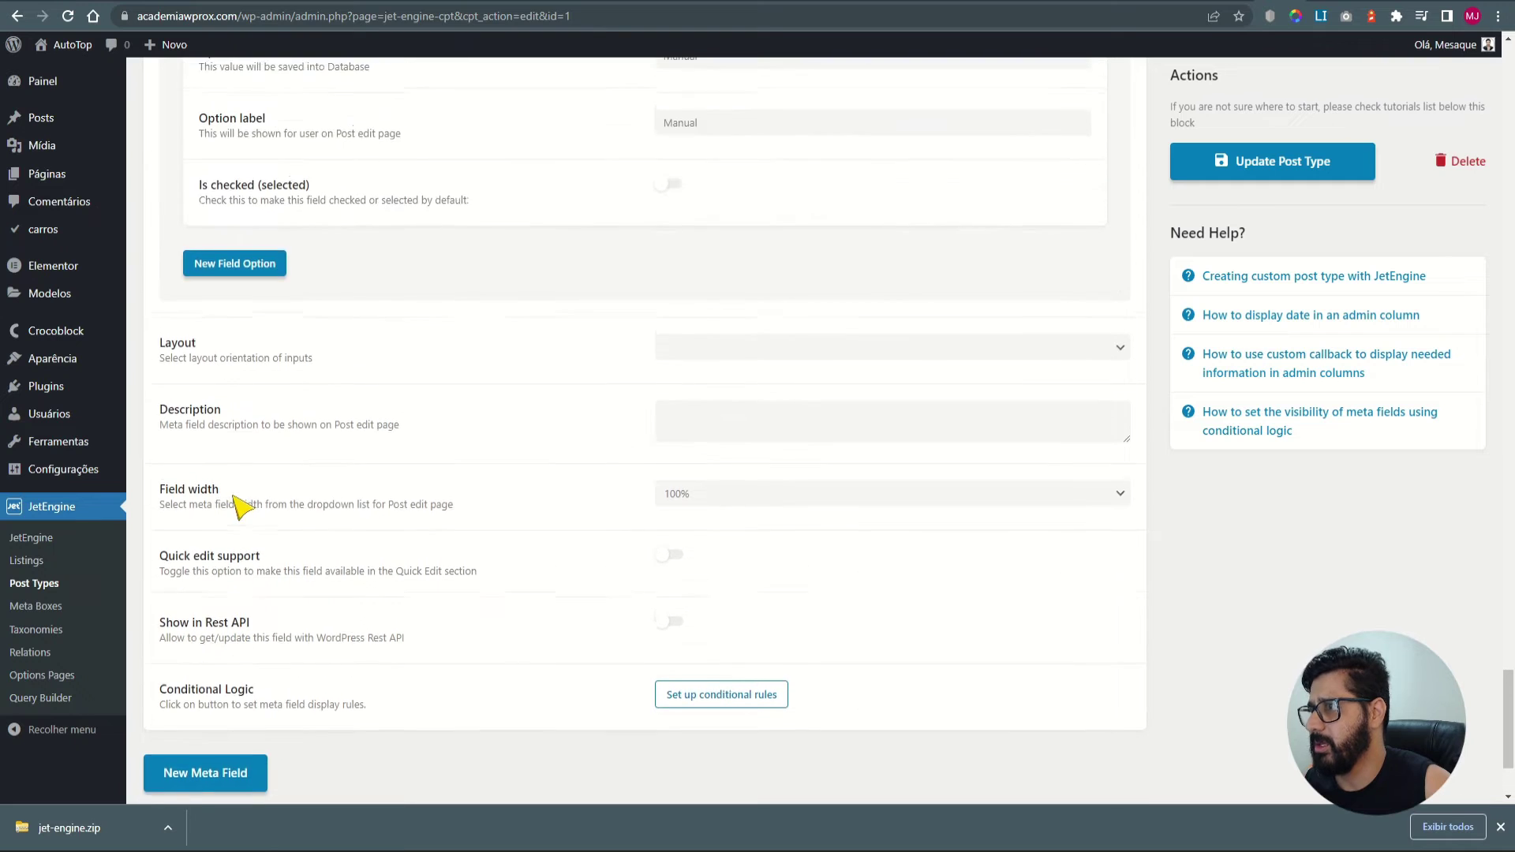
pyautogui.scroll(3, 298, 556)
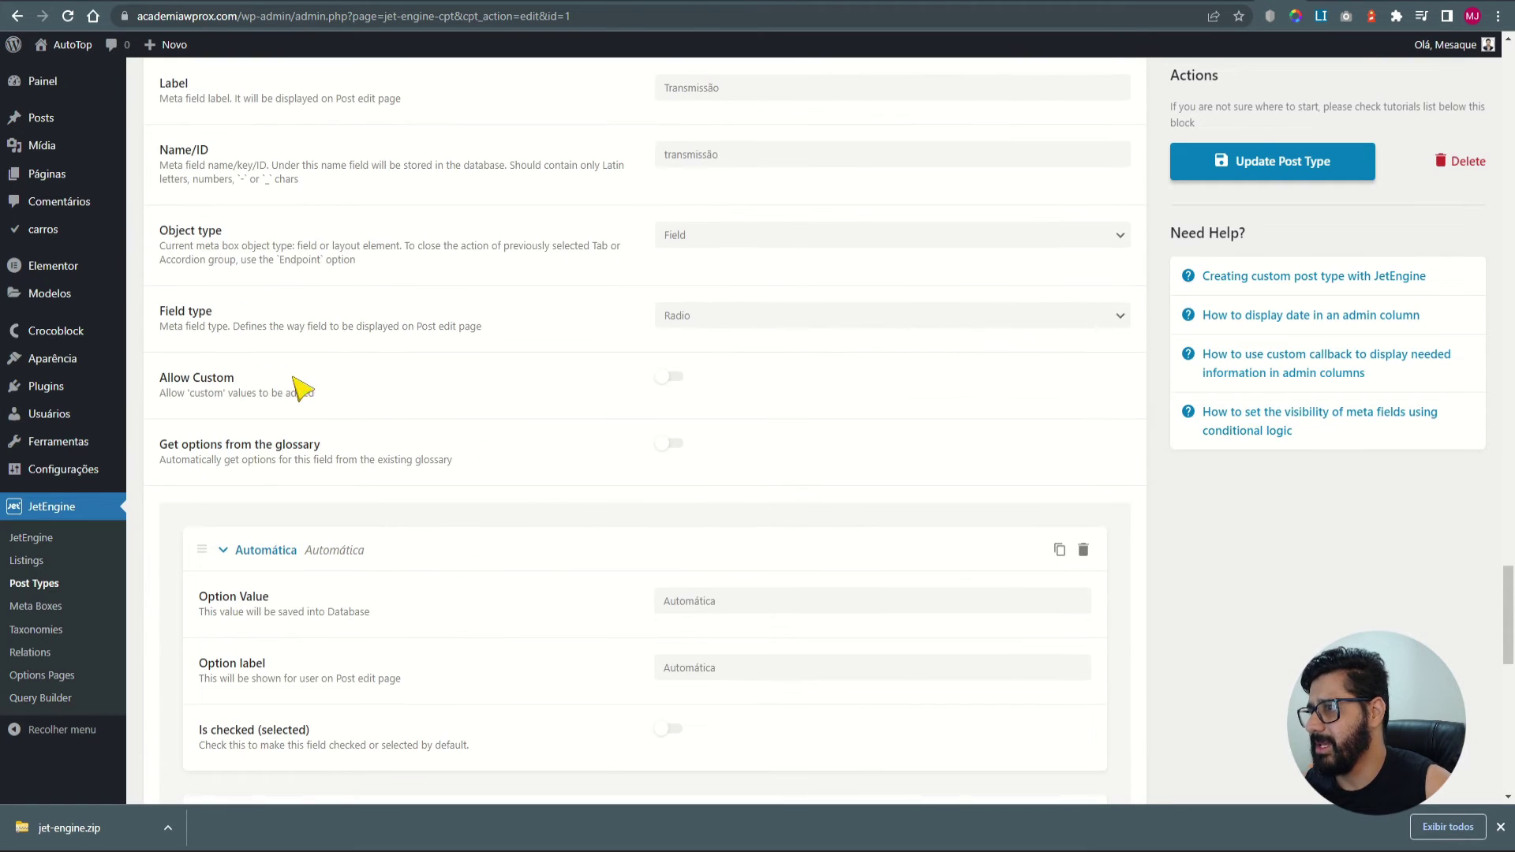
# Look over the Transmissão field's settings and collapse its Automática and Manual options.
pyautogui.scroll(1, 379, 465)
pyautogui.scroll(2, 382, 465)
pyautogui.scroll(-15, 386, 395)
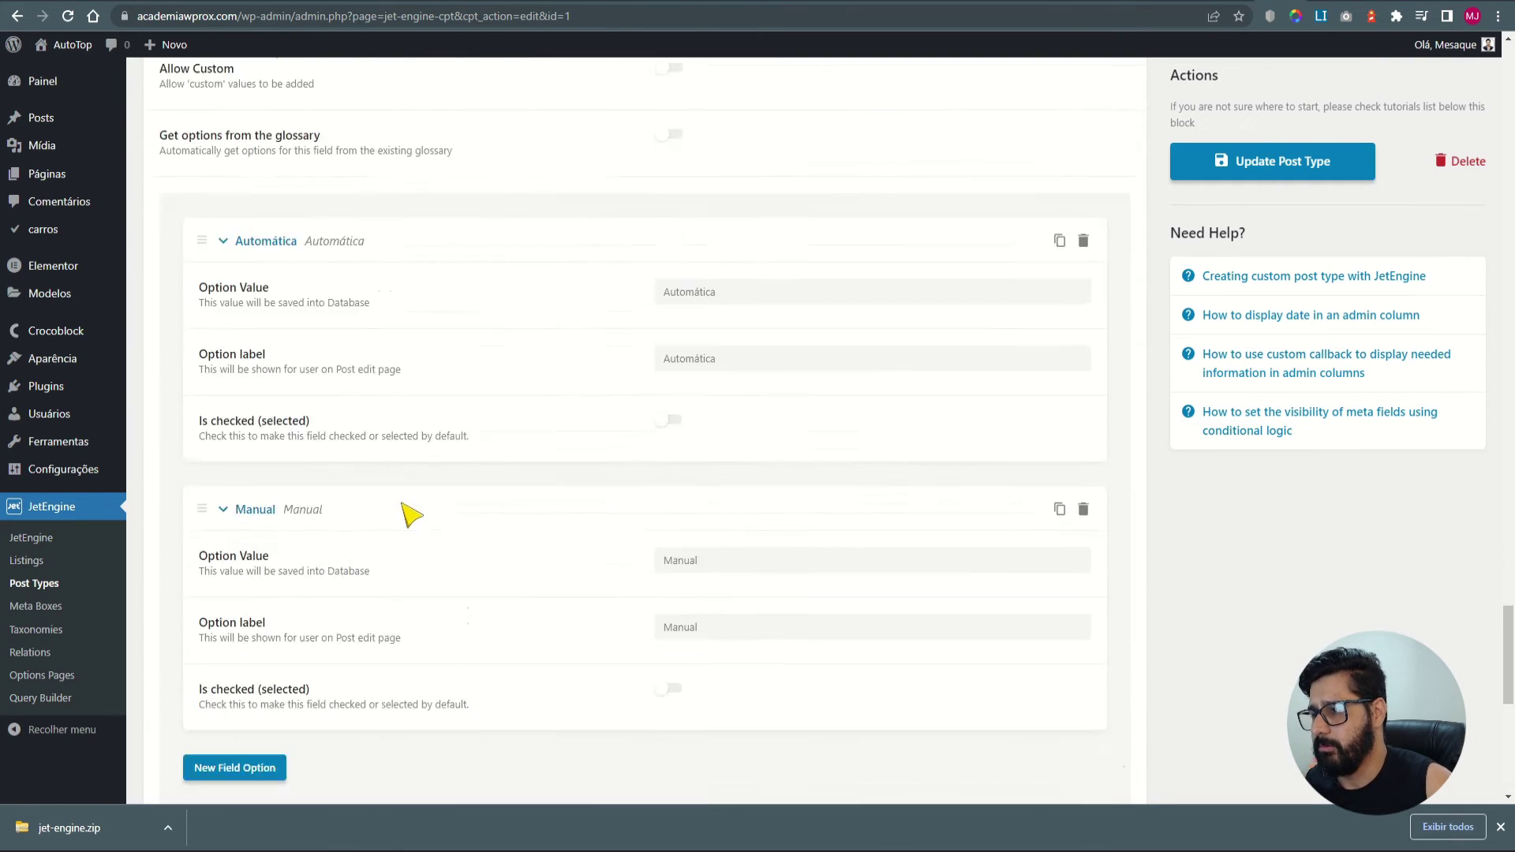
pyautogui.scroll(8, 474, 583)
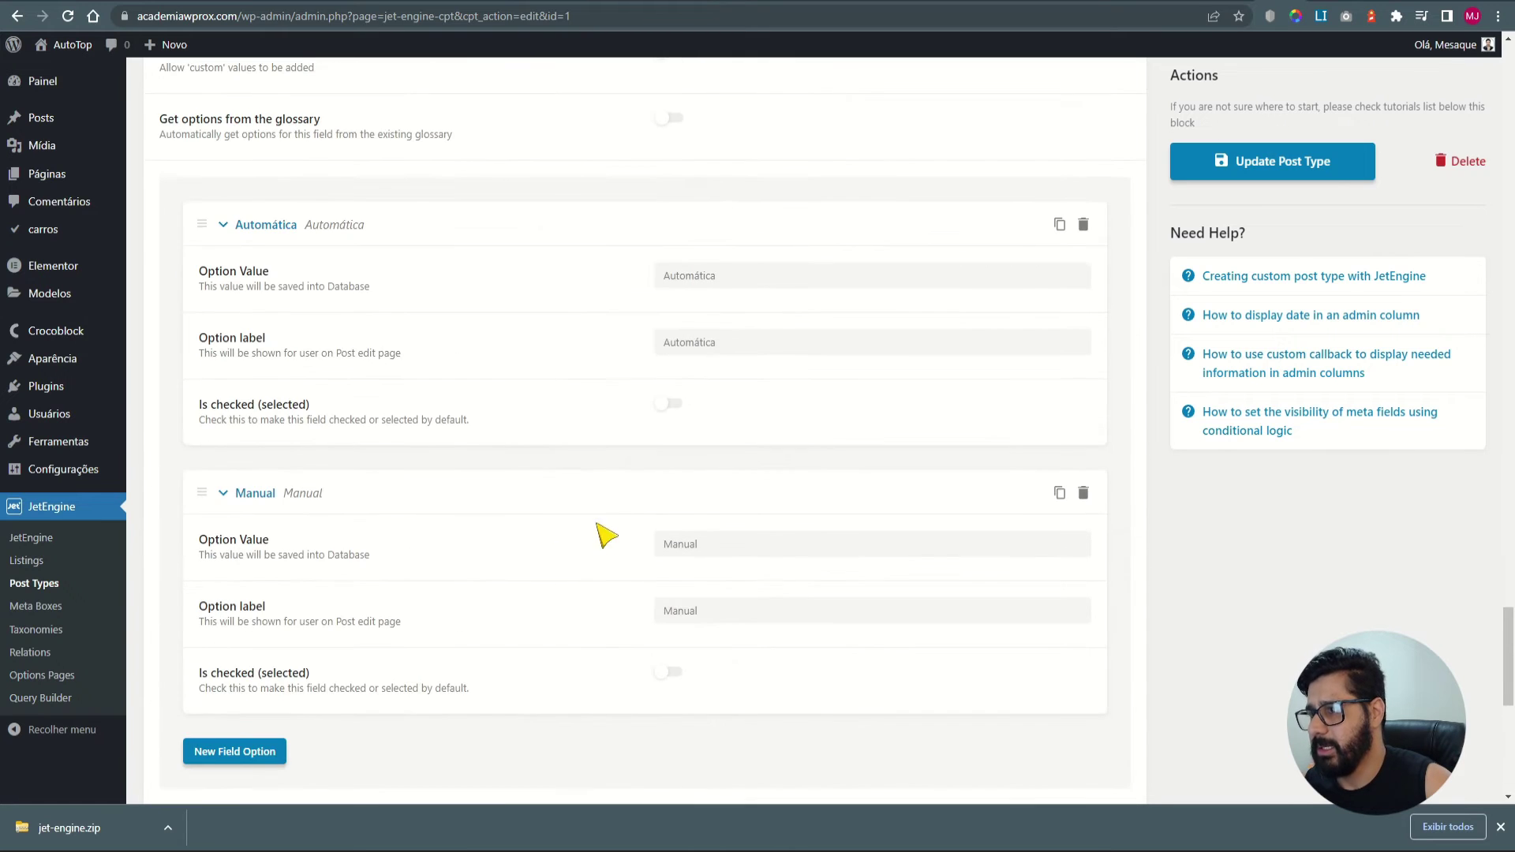
pyautogui.click(230, 312)
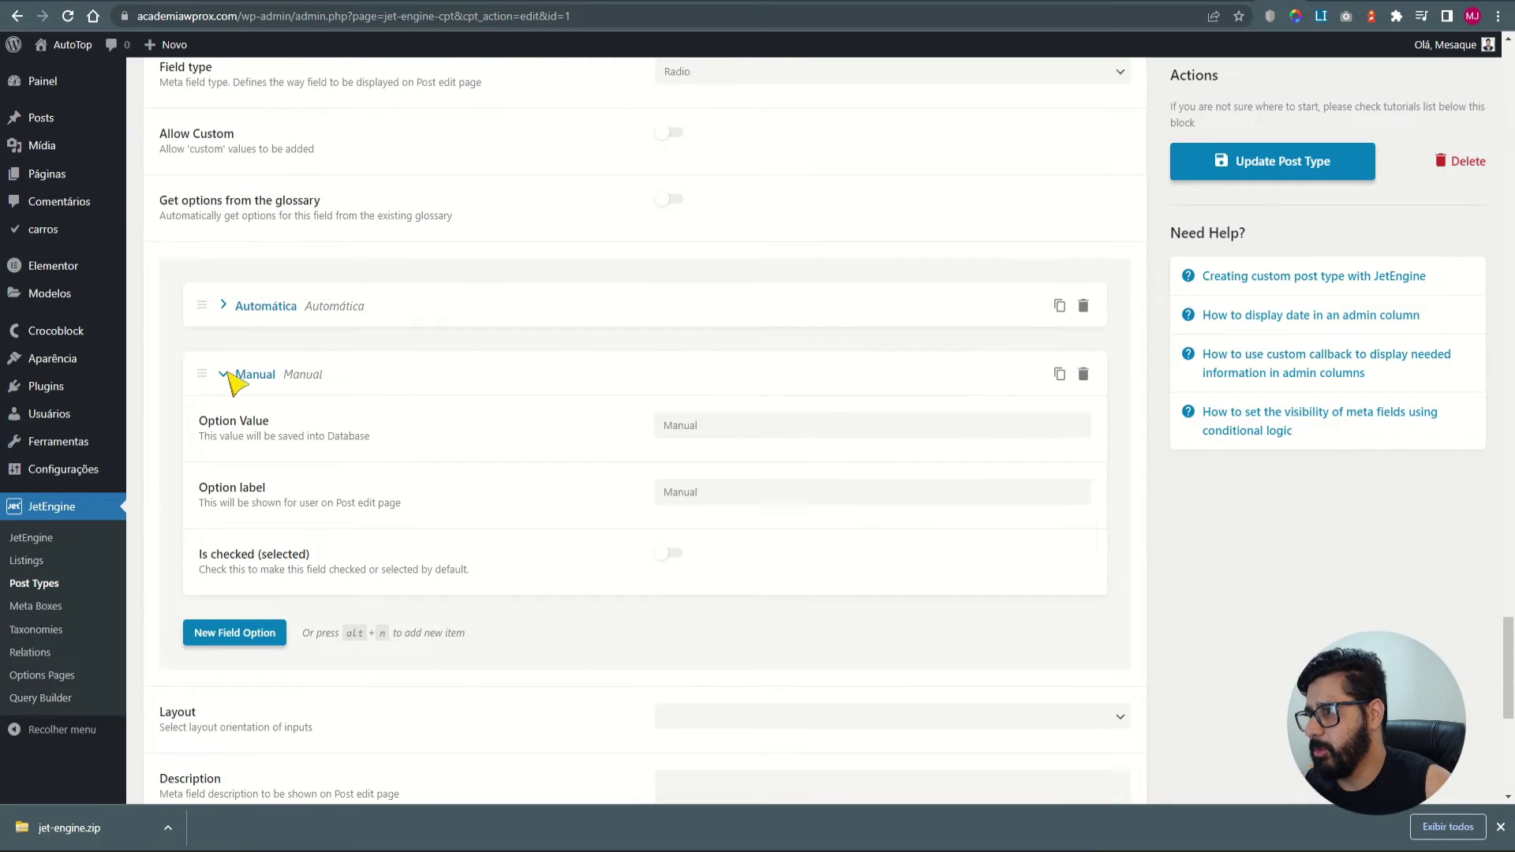
pyautogui.click(229, 372)
pyautogui.scroll(-4, 582, 563)
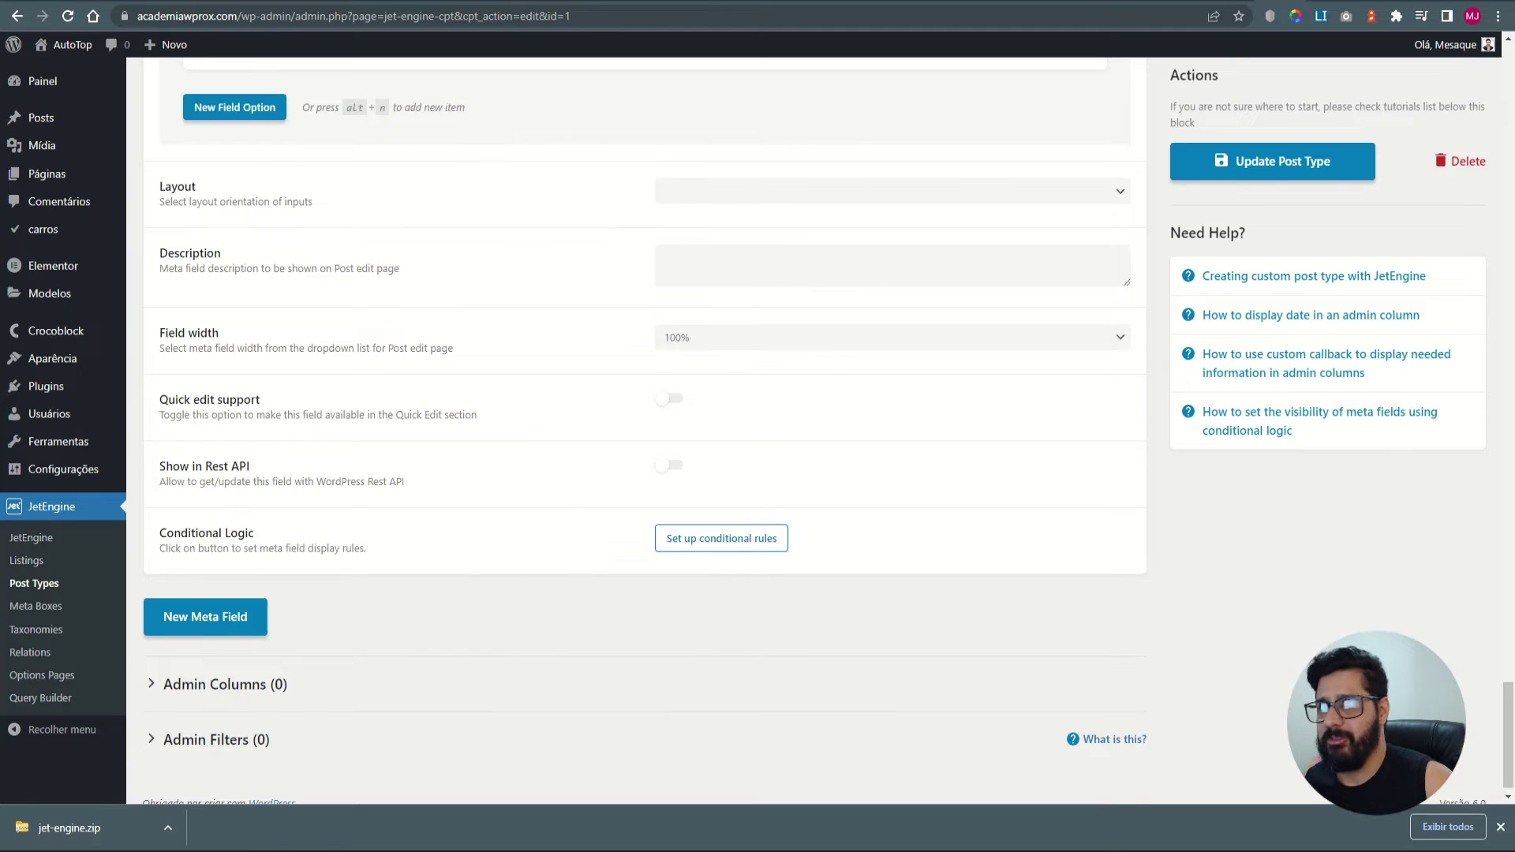
# Check the overview specifications on the Honda Accord demo page, and add a meta field labelled Cilindrada to the carros post type.
pyautogui.click(1196, 2)
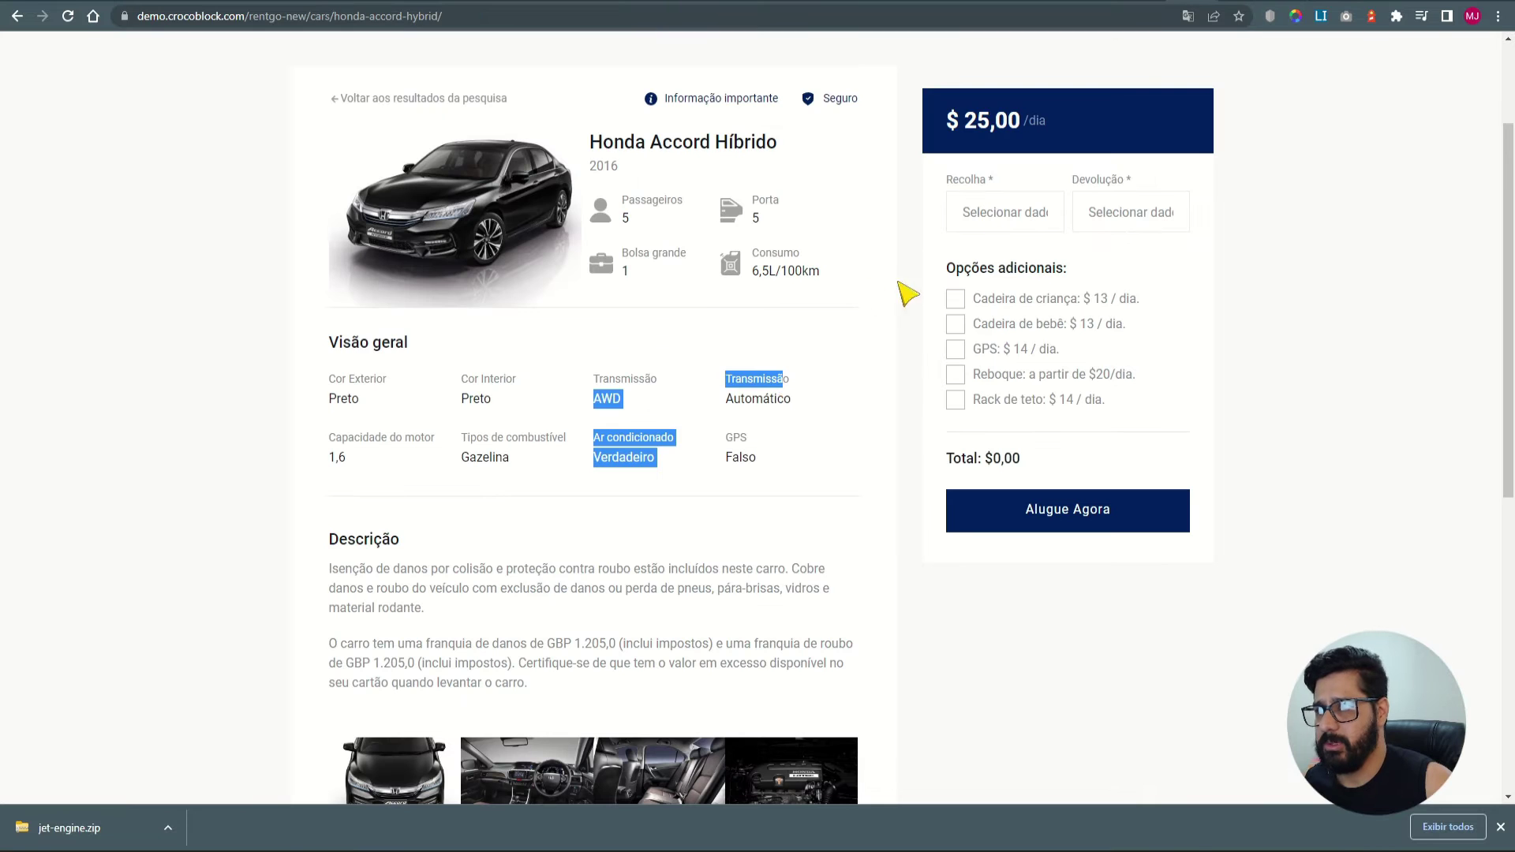
pyautogui.click(779, 416)
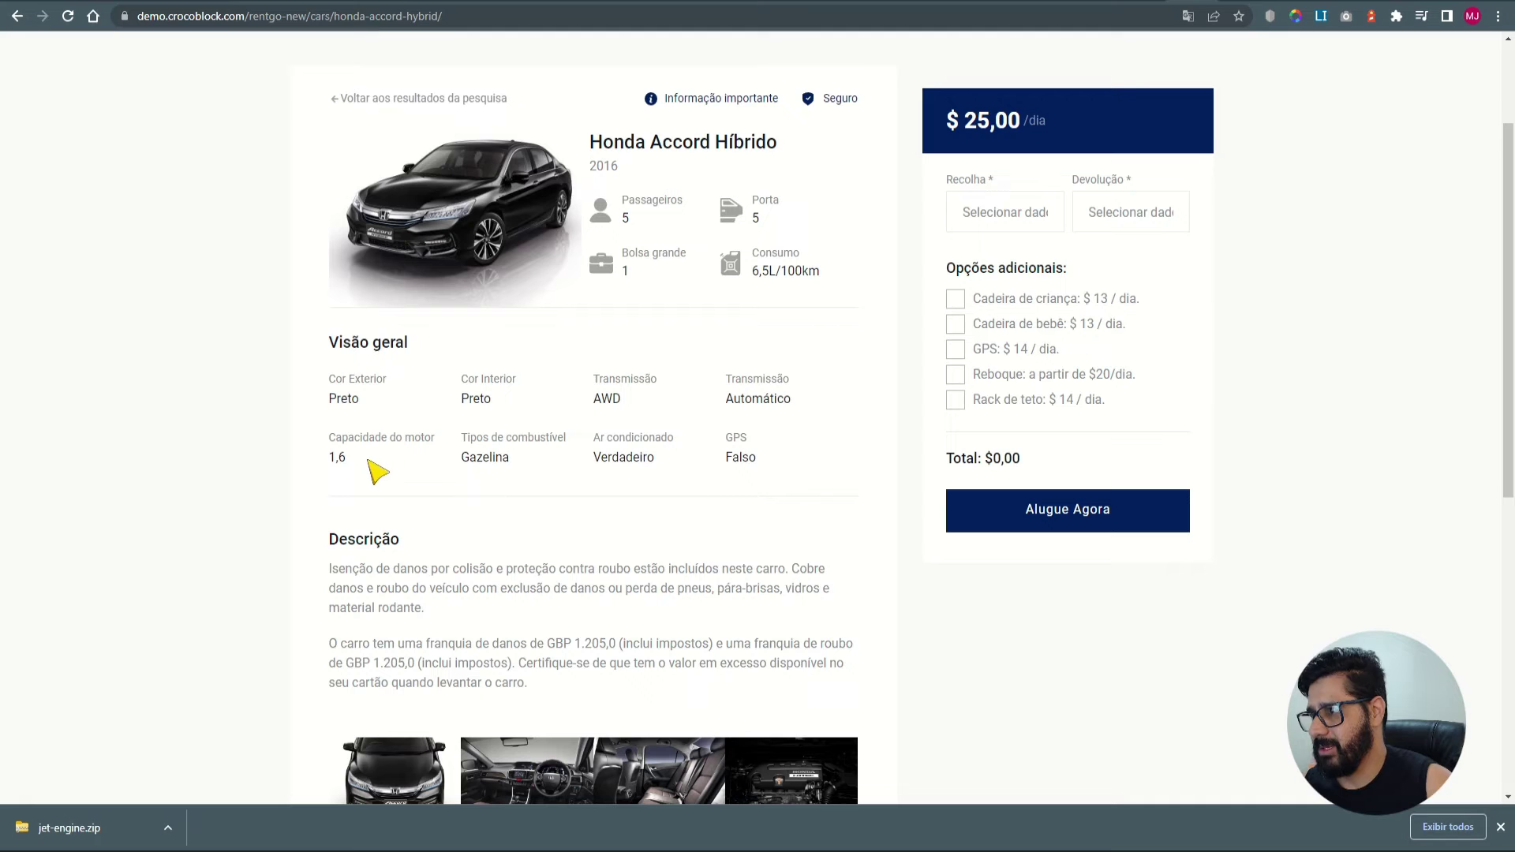
pyautogui.click(1262, 6)
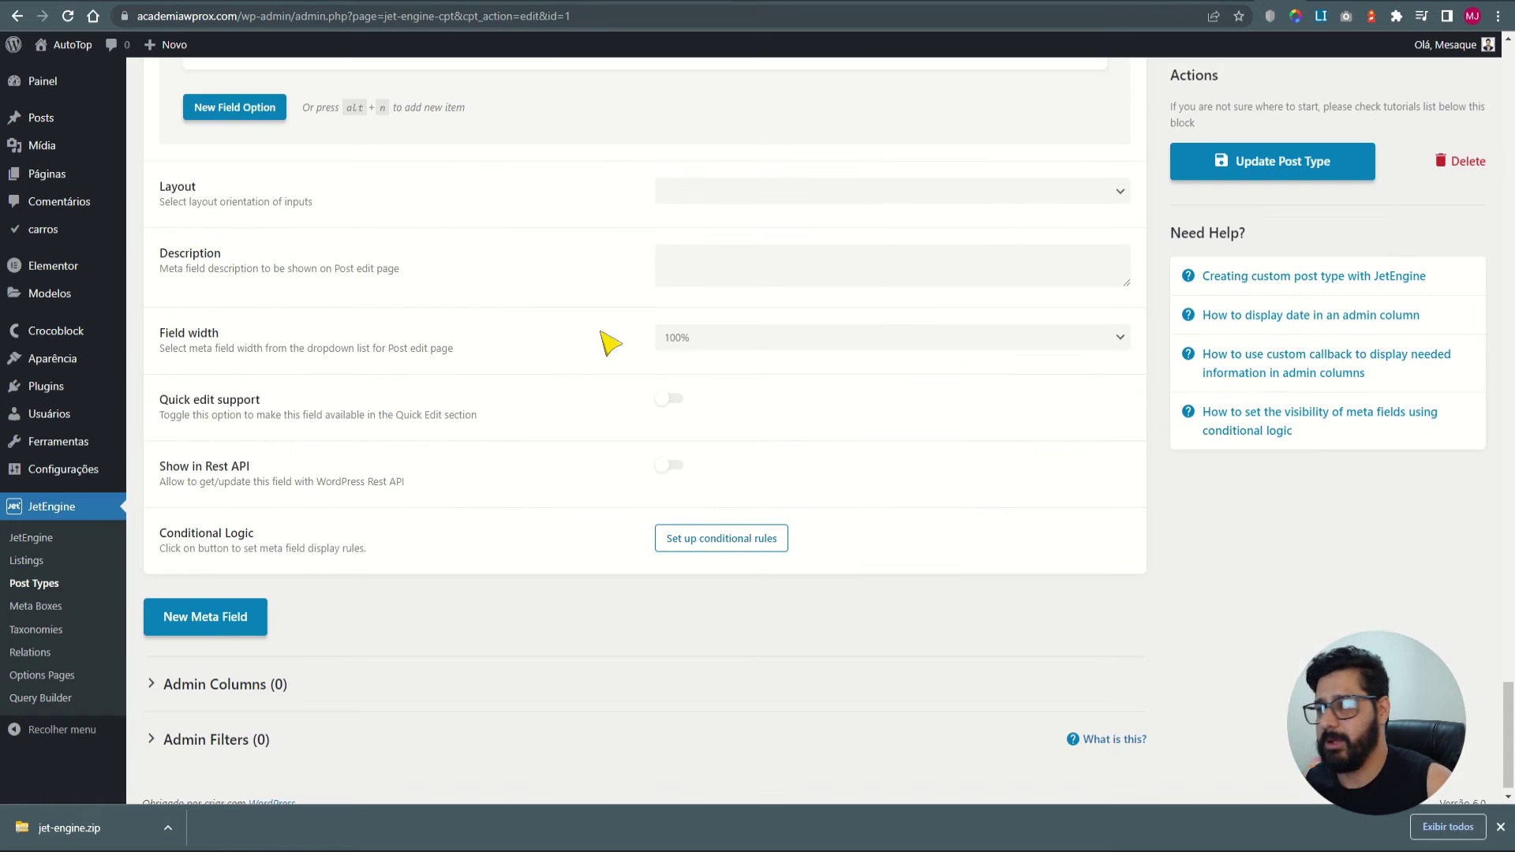
pyautogui.click(231, 640)
pyautogui.scroll(-3, 727, 379)
pyautogui.click(715, 433)
pyautogui.write('Cilindra')
pyautogui.press('BackSpace')
pyautogui.write('ra')
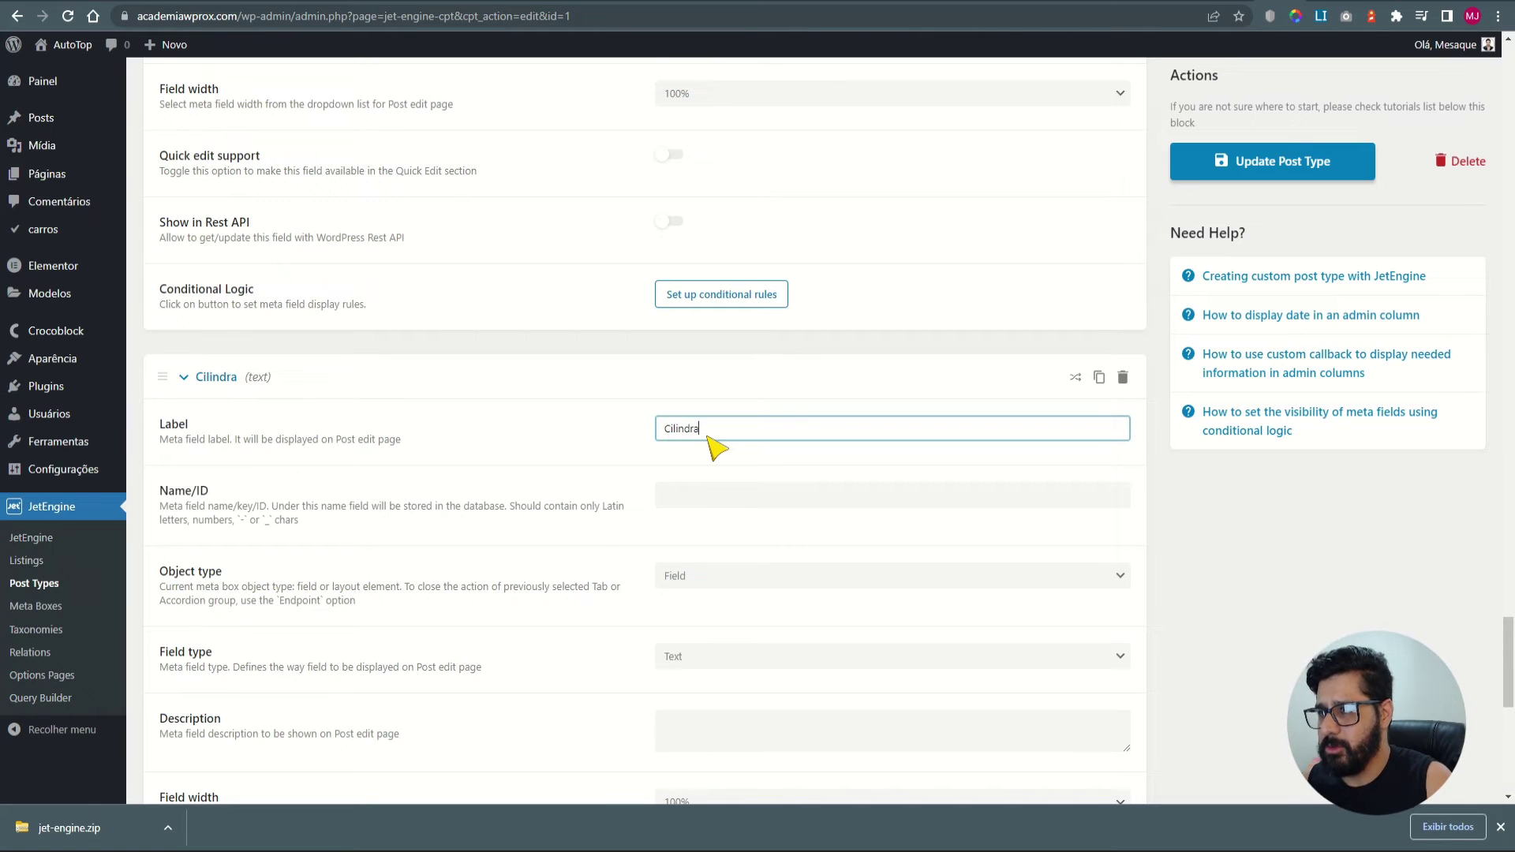
pyautogui.write('da')
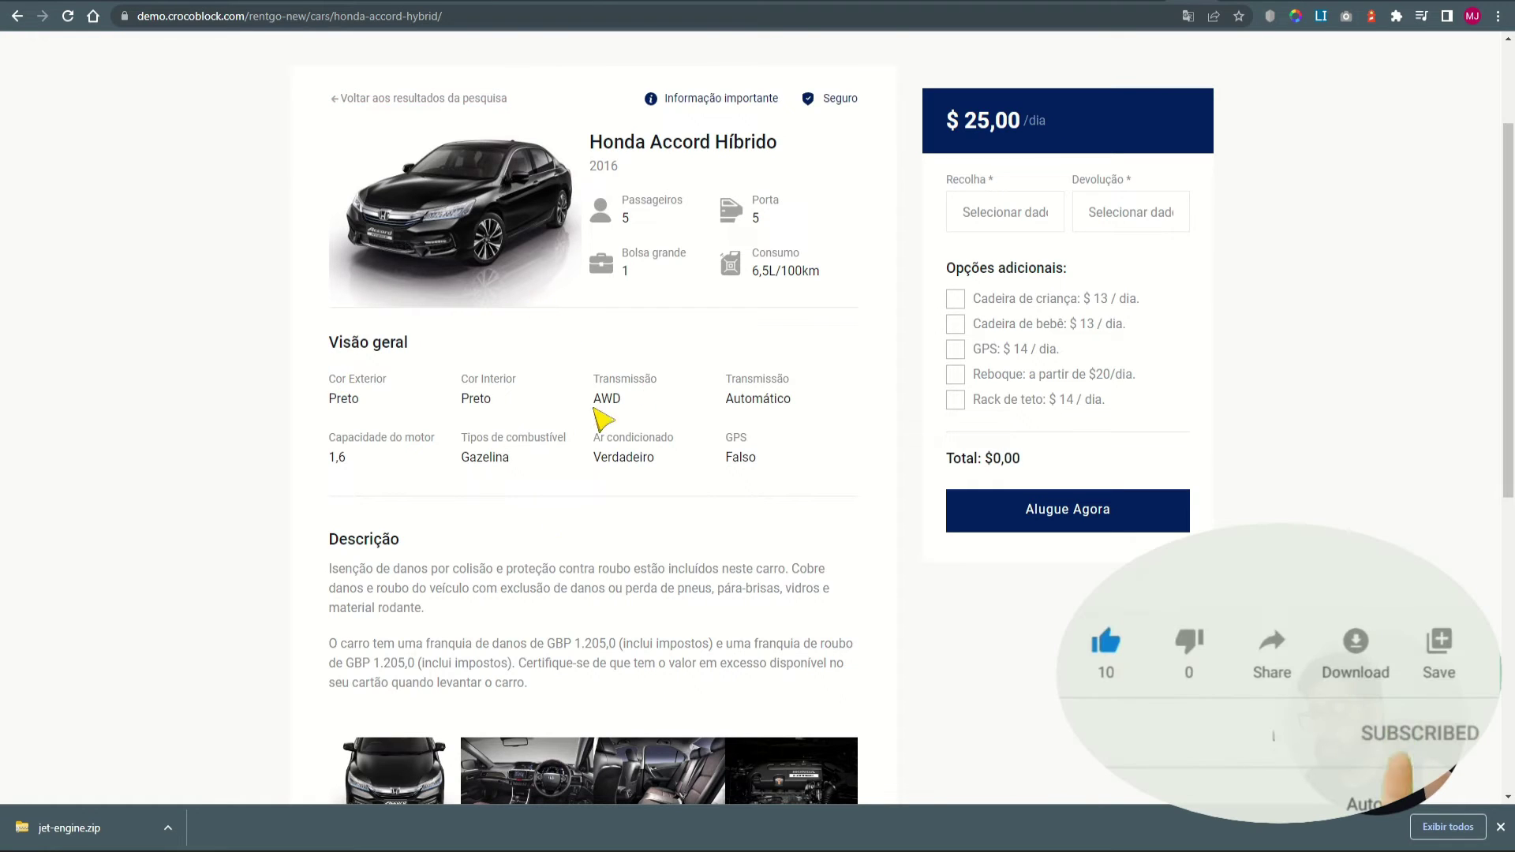
pyautogui.scroll(-1, 693, 416)
pyautogui.scroll(3, 599, 430)
pyautogui.scroll(-2, 629, 192)
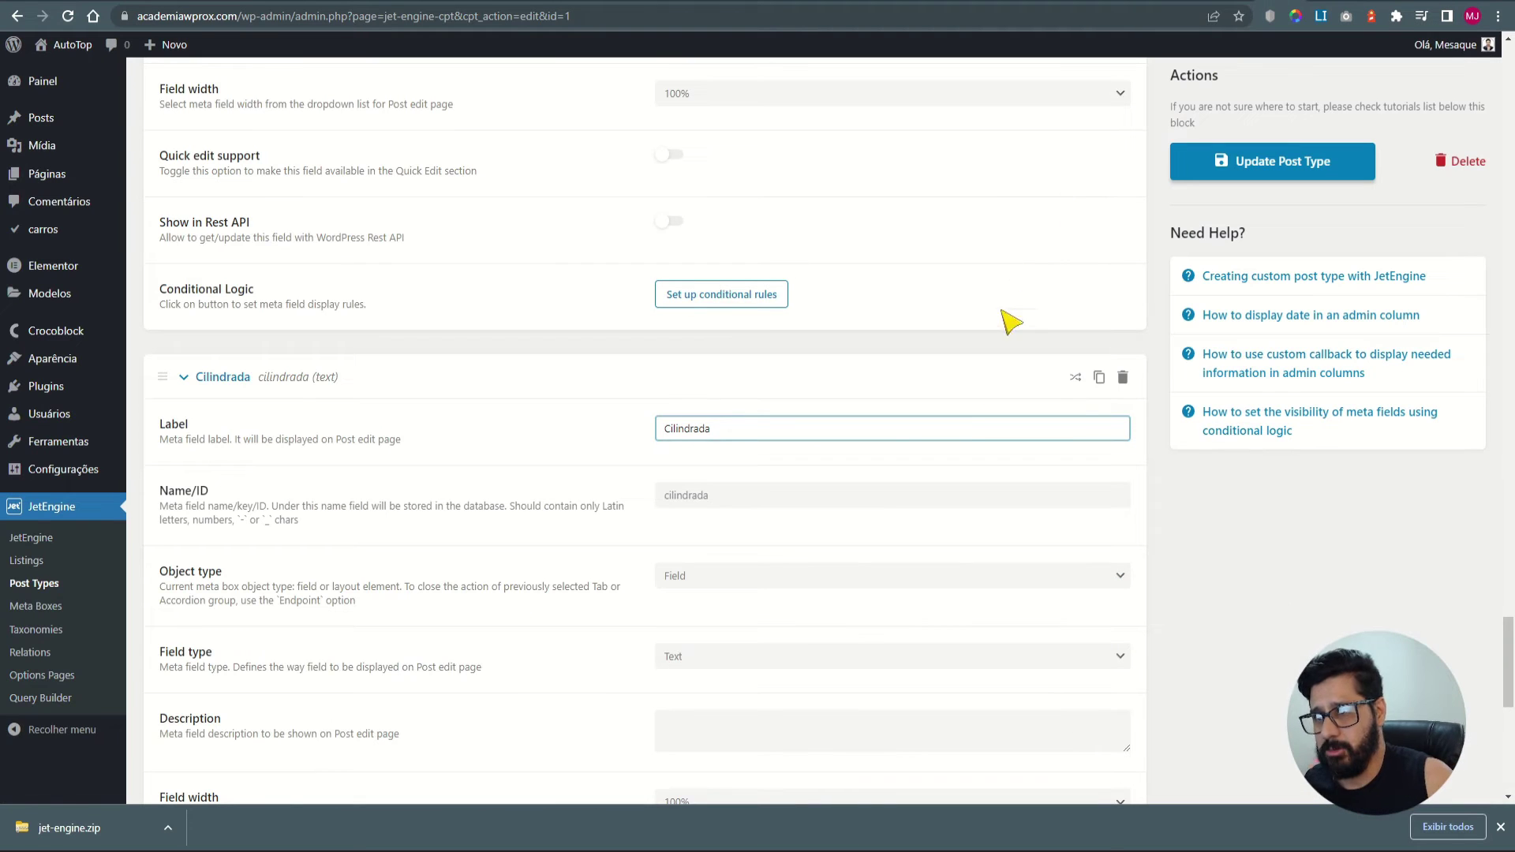
# Set the Cilindrada field's type to Number.
pyautogui.scroll(-3, 1021, 602)
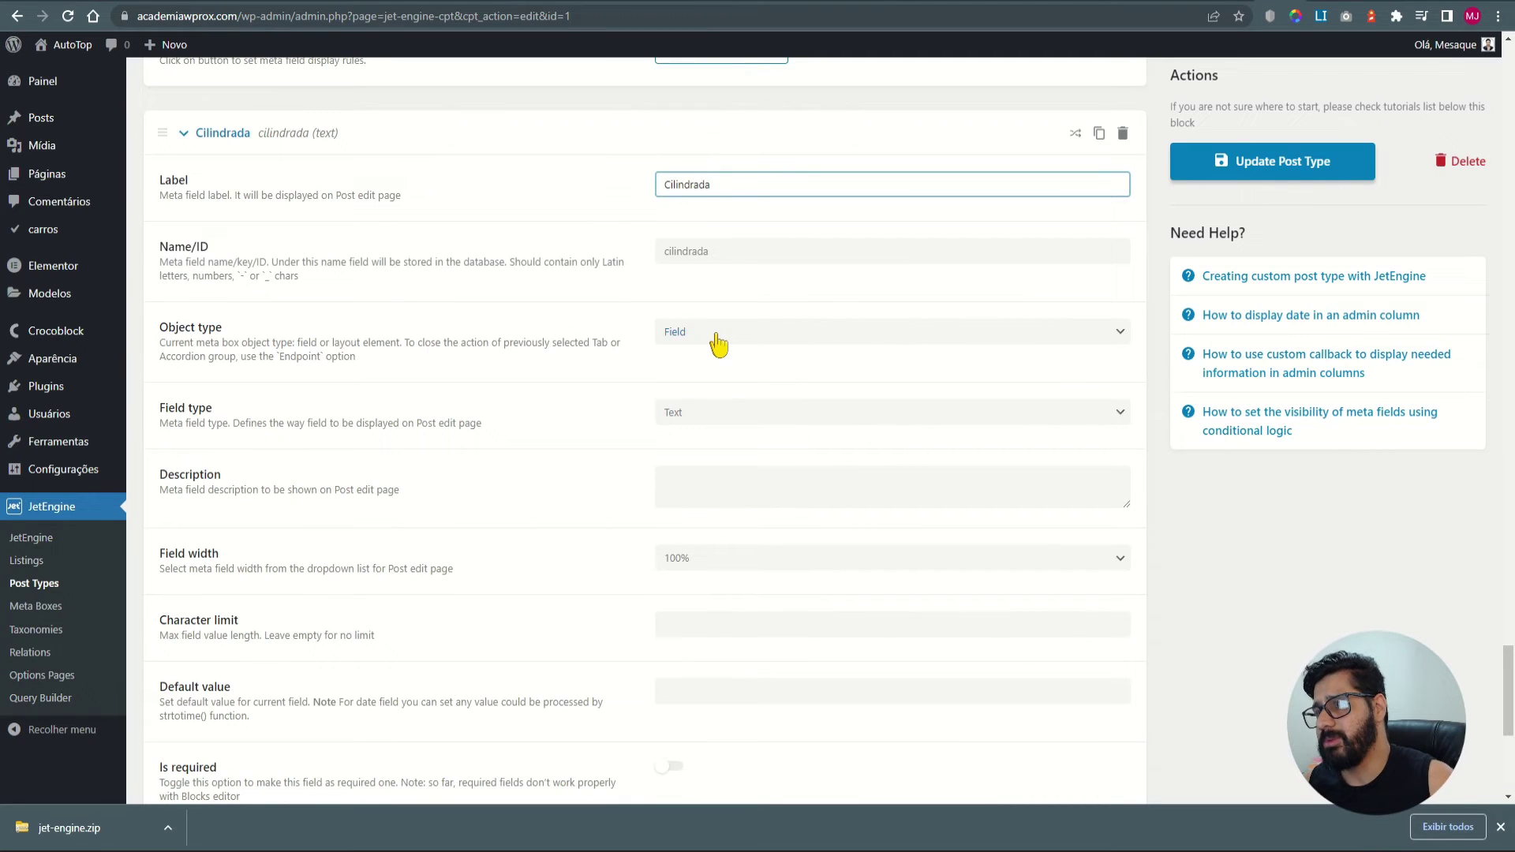
pyautogui.click(707, 415)
pyautogui.press('n')
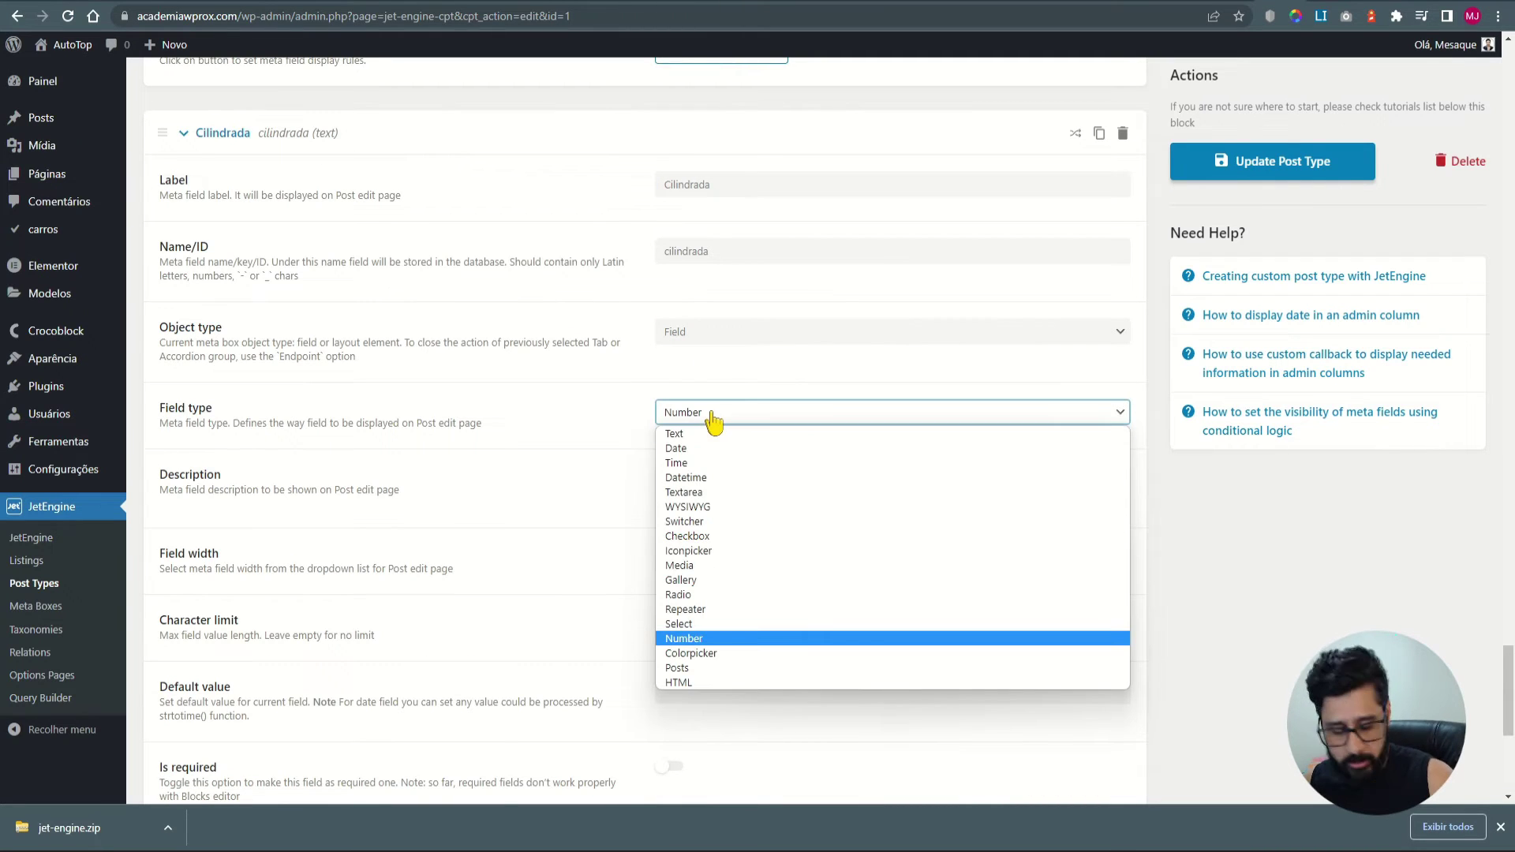
pyautogui.press('Return')
# Set the Cilindrada field's default value to 1600 and save the updated post type.
pyautogui.scroll(-3, 703, 429)
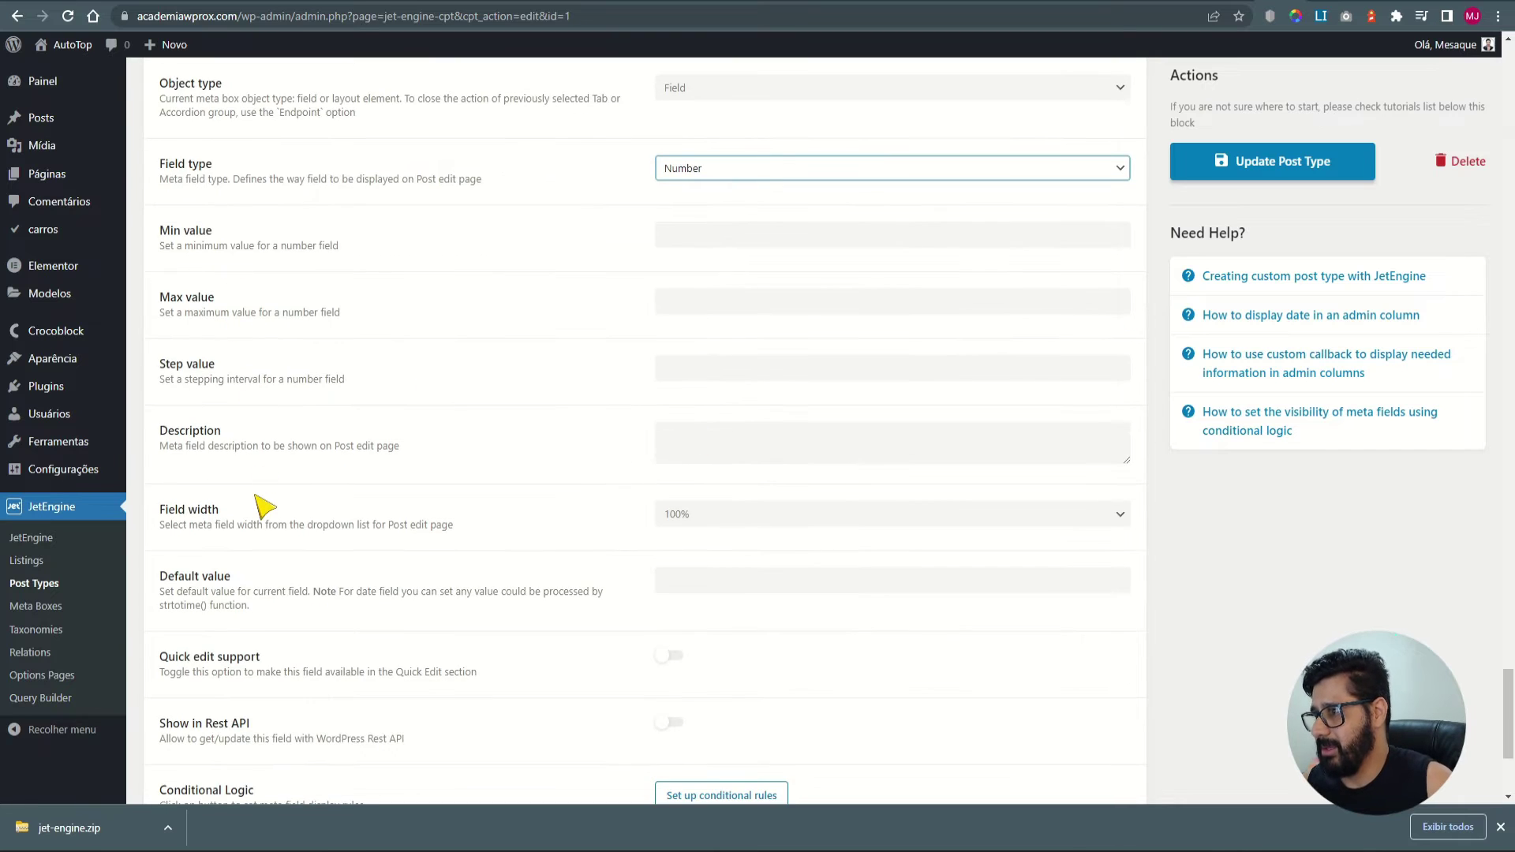
pyautogui.scroll(-3, 265, 507)
pyautogui.click(770, 340)
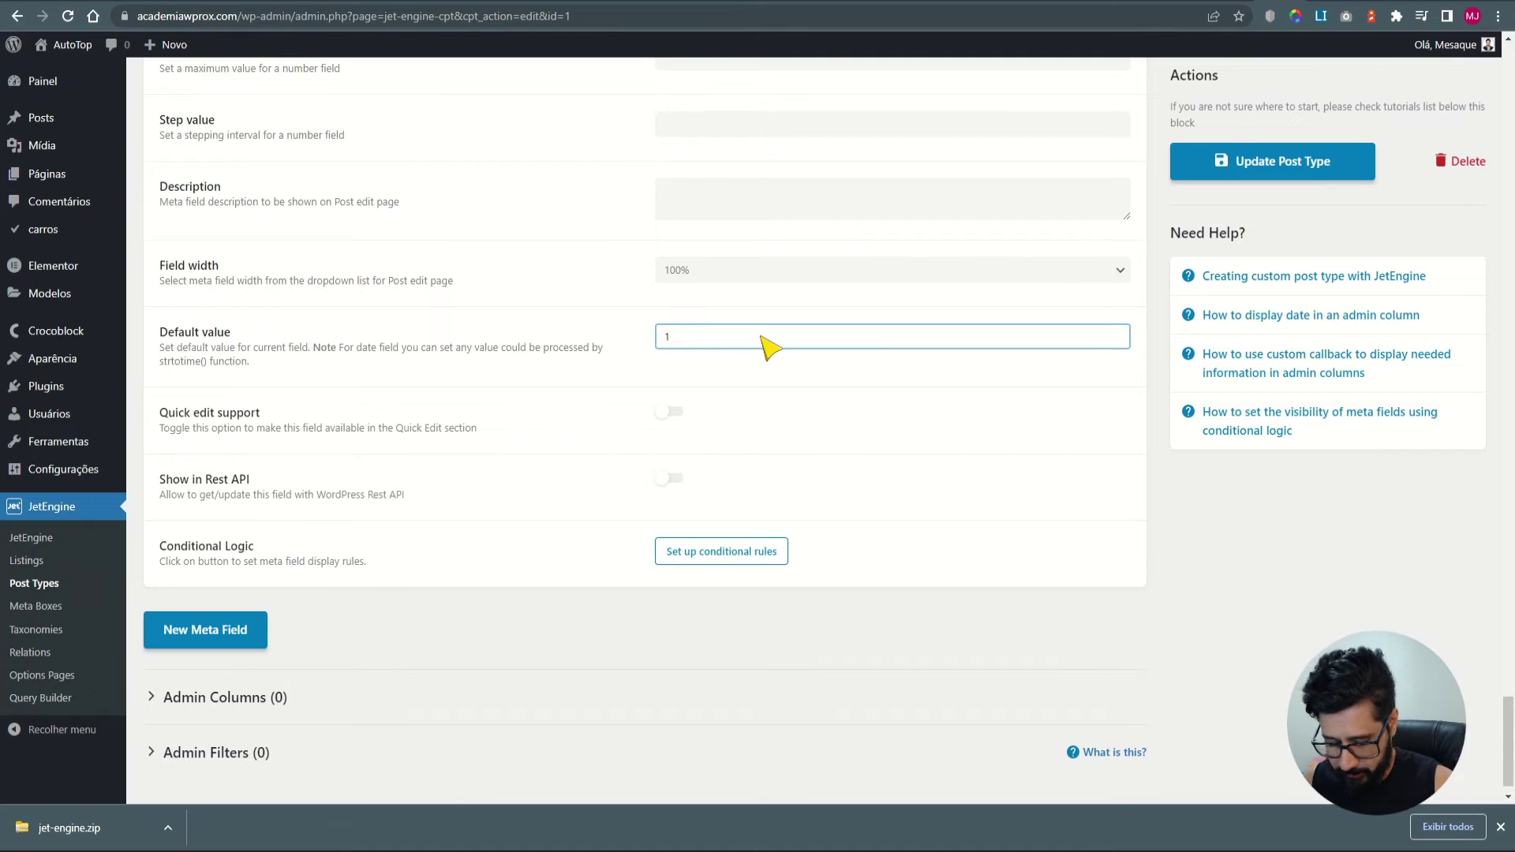
pyautogui.click(839, 398)
pyautogui.doubleClick(671, 337)
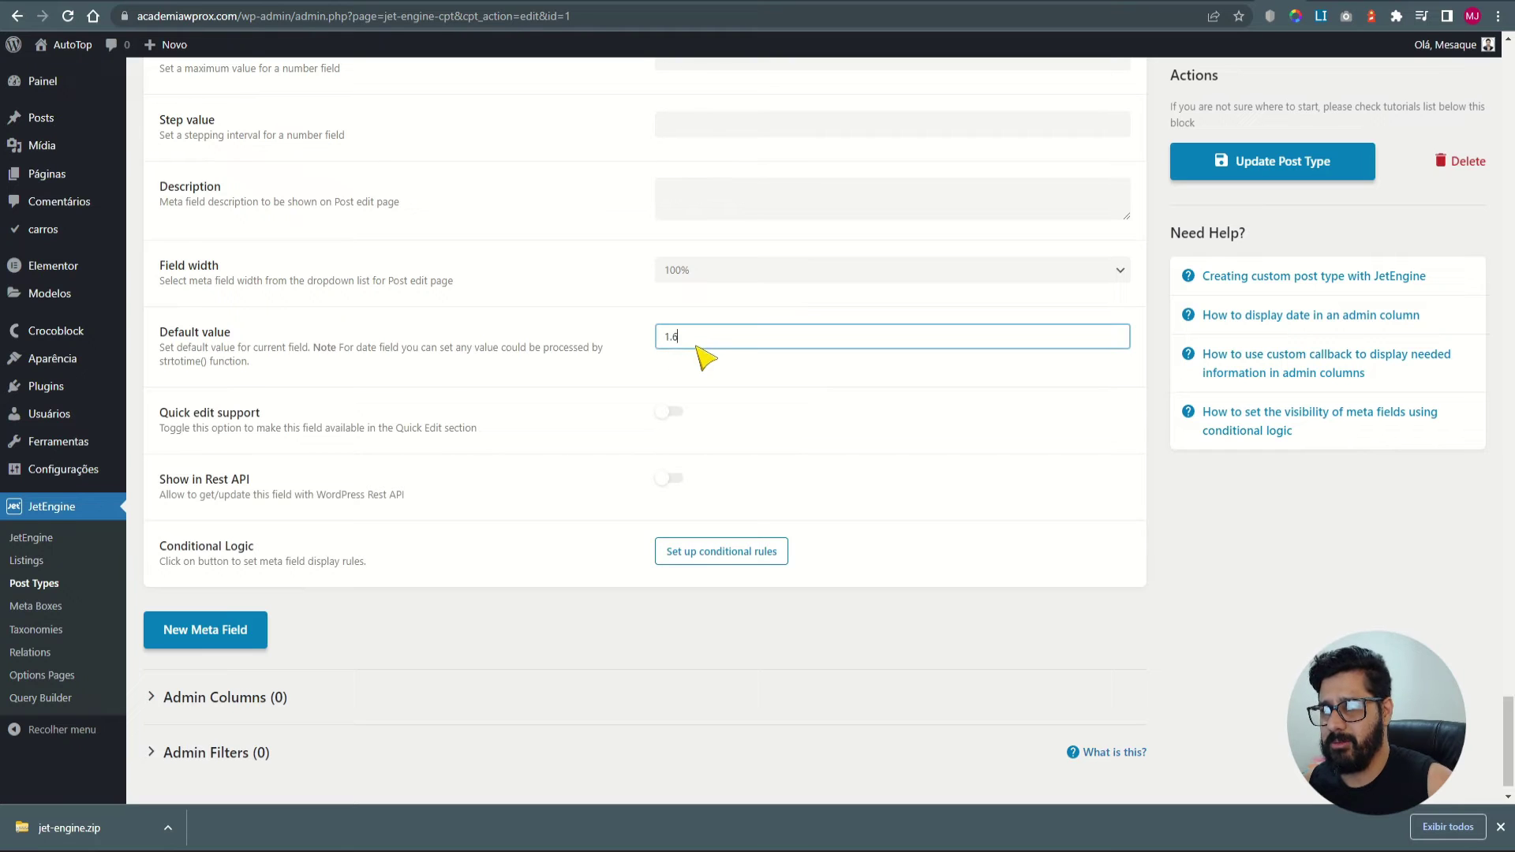
pyautogui.moveTo(670, 337); pyautogui.dragTo(699, 340)
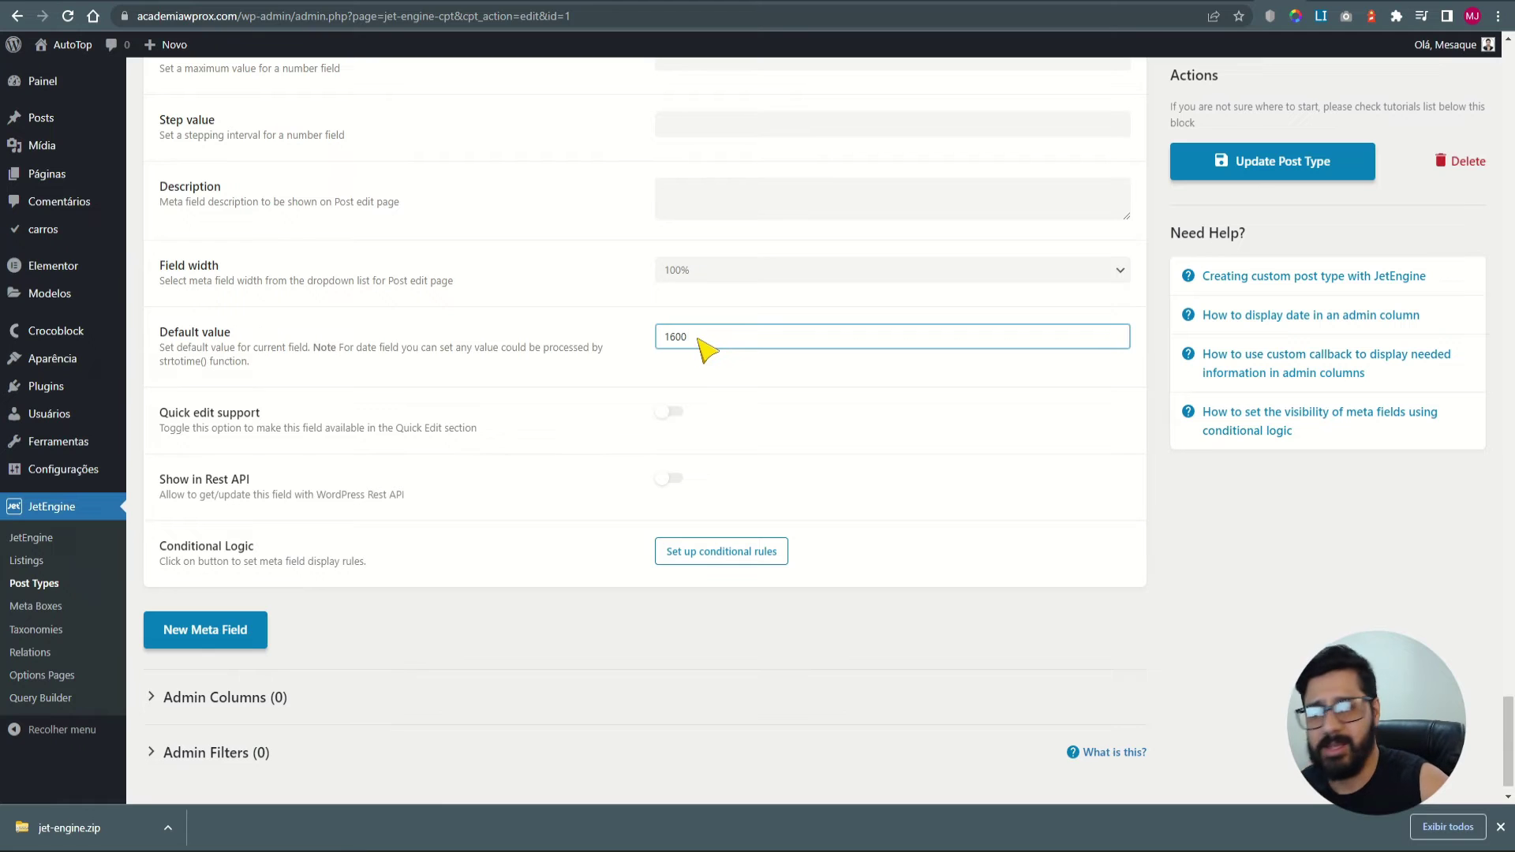
pyautogui.click(1269, 167)
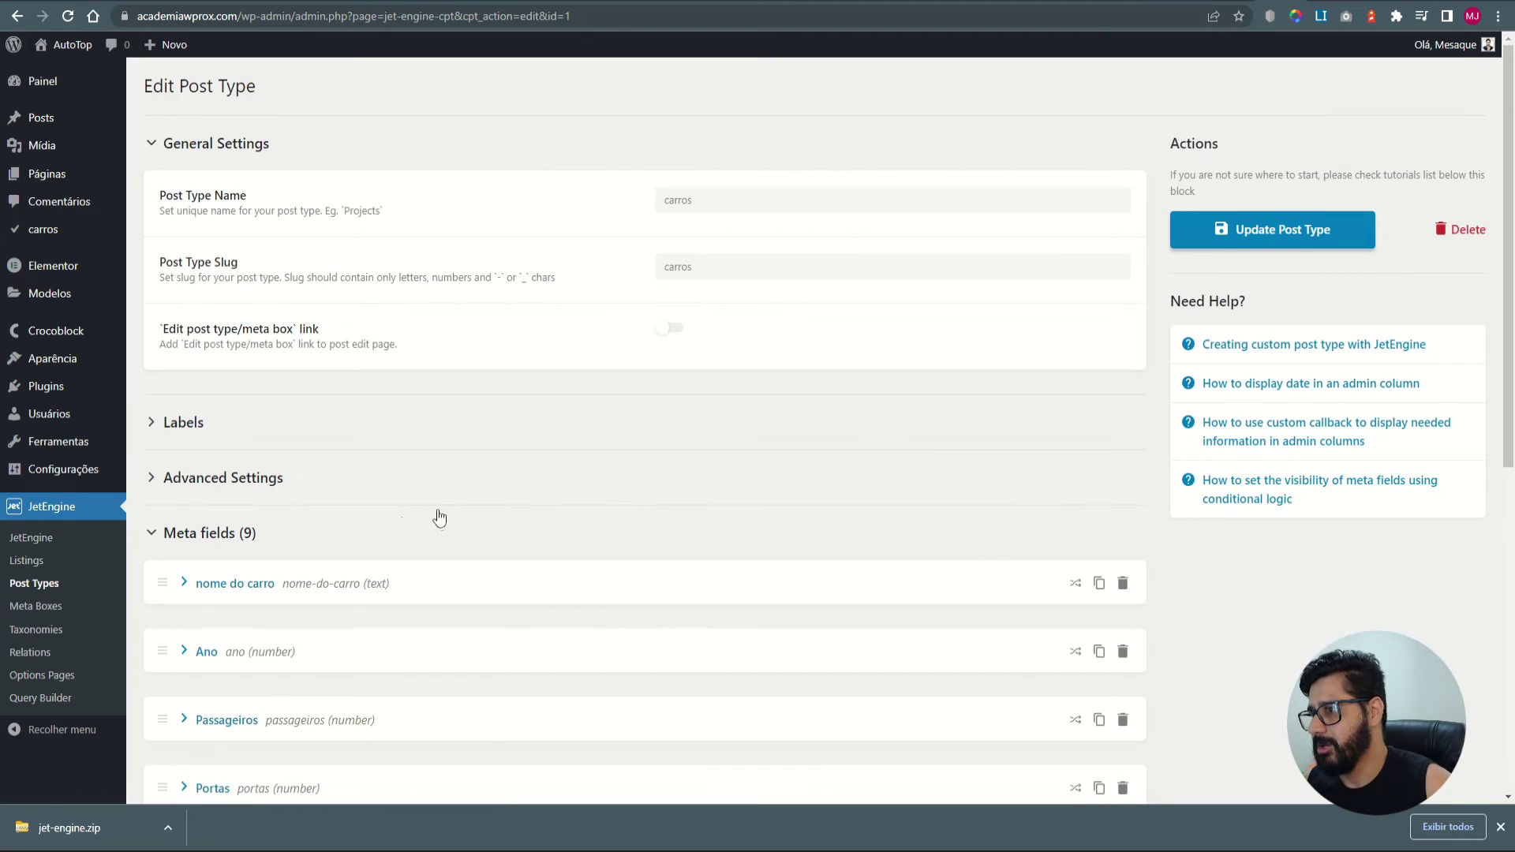
# Expand the saved Cilindrada meta field, review its settings and collapse it again.
pyautogui.scroll(-6, 439, 518)
pyautogui.click(186, 538)
pyautogui.scroll(-2, 444, 567)
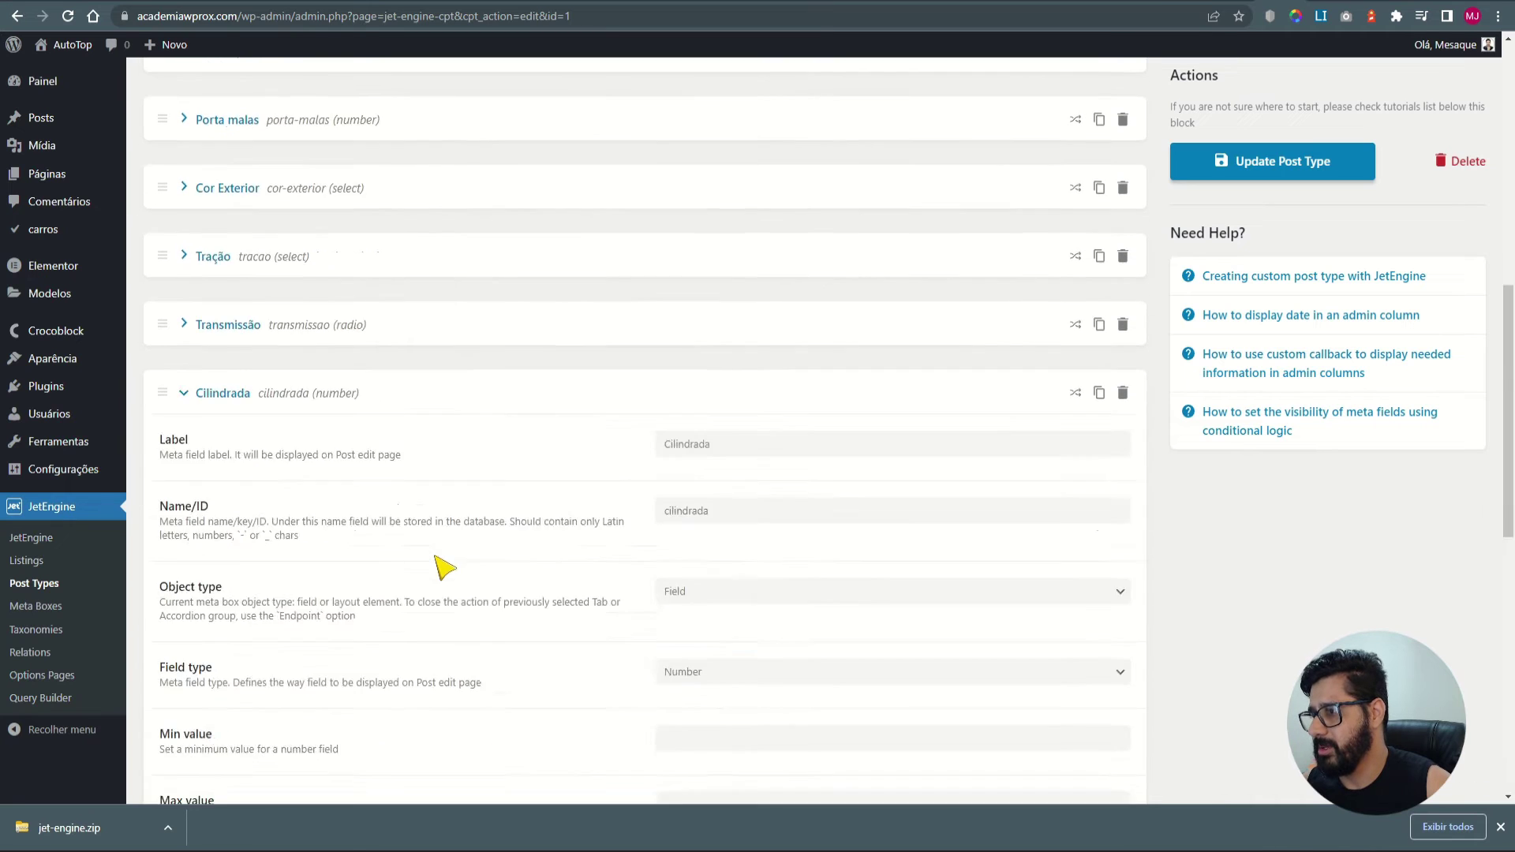
pyautogui.scroll(-9, 442, 568)
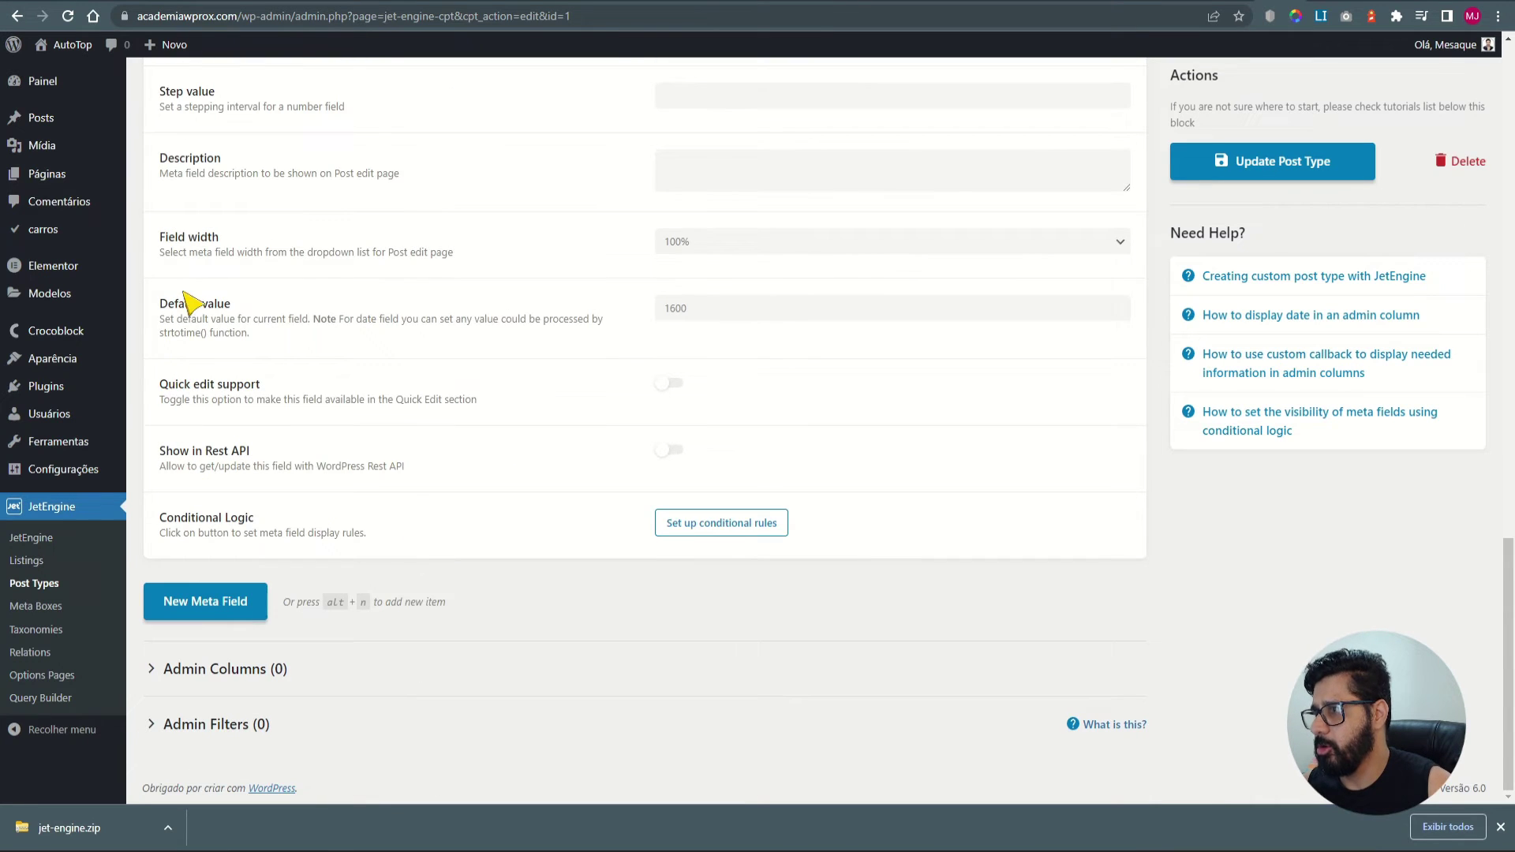
pyautogui.scroll(5, 576, 442)
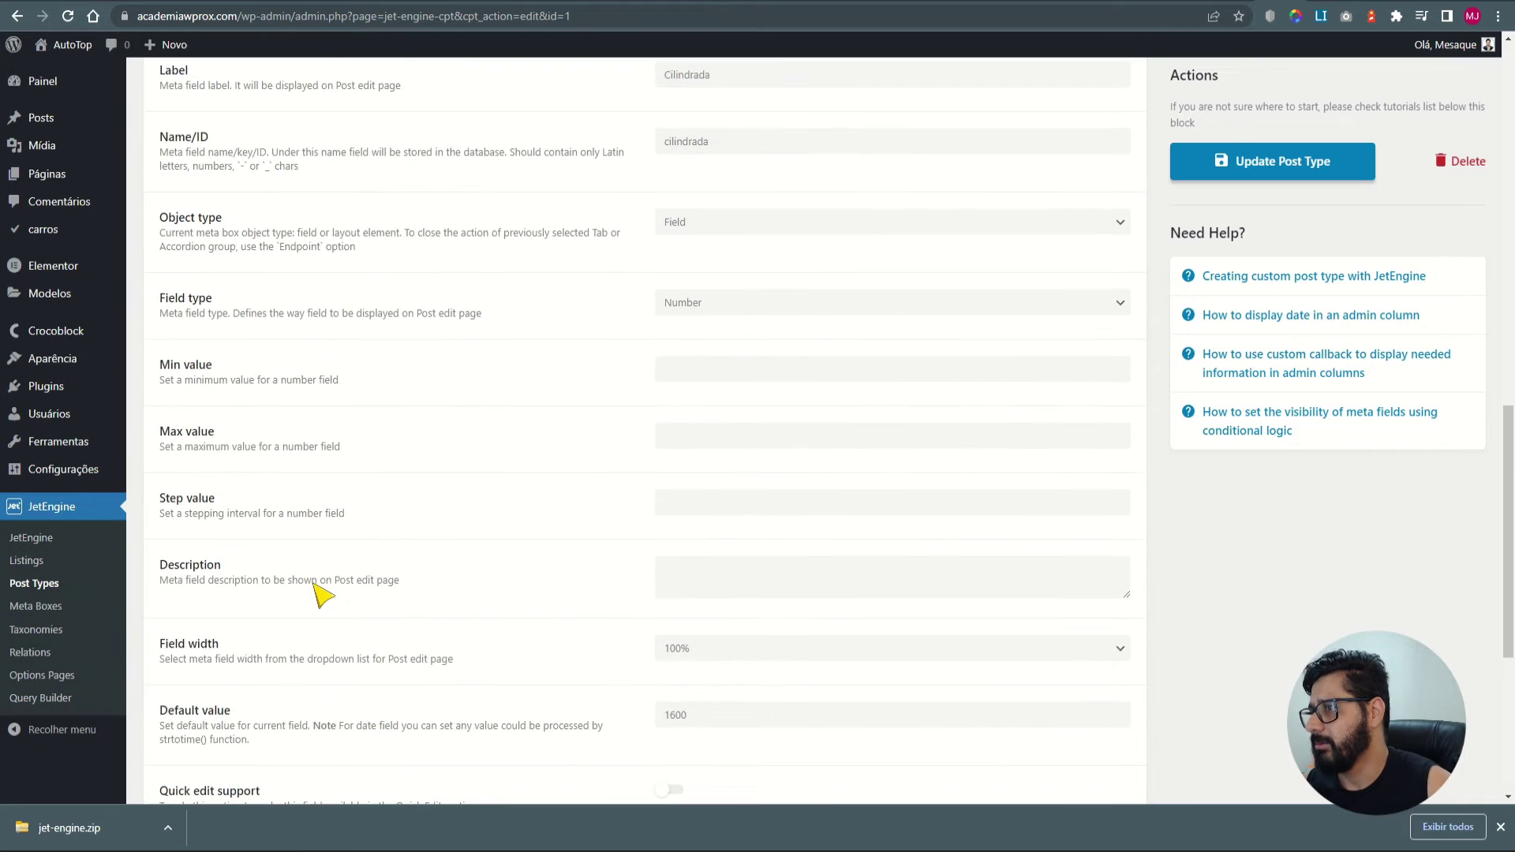
pyautogui.scroll(2, 325, 594)
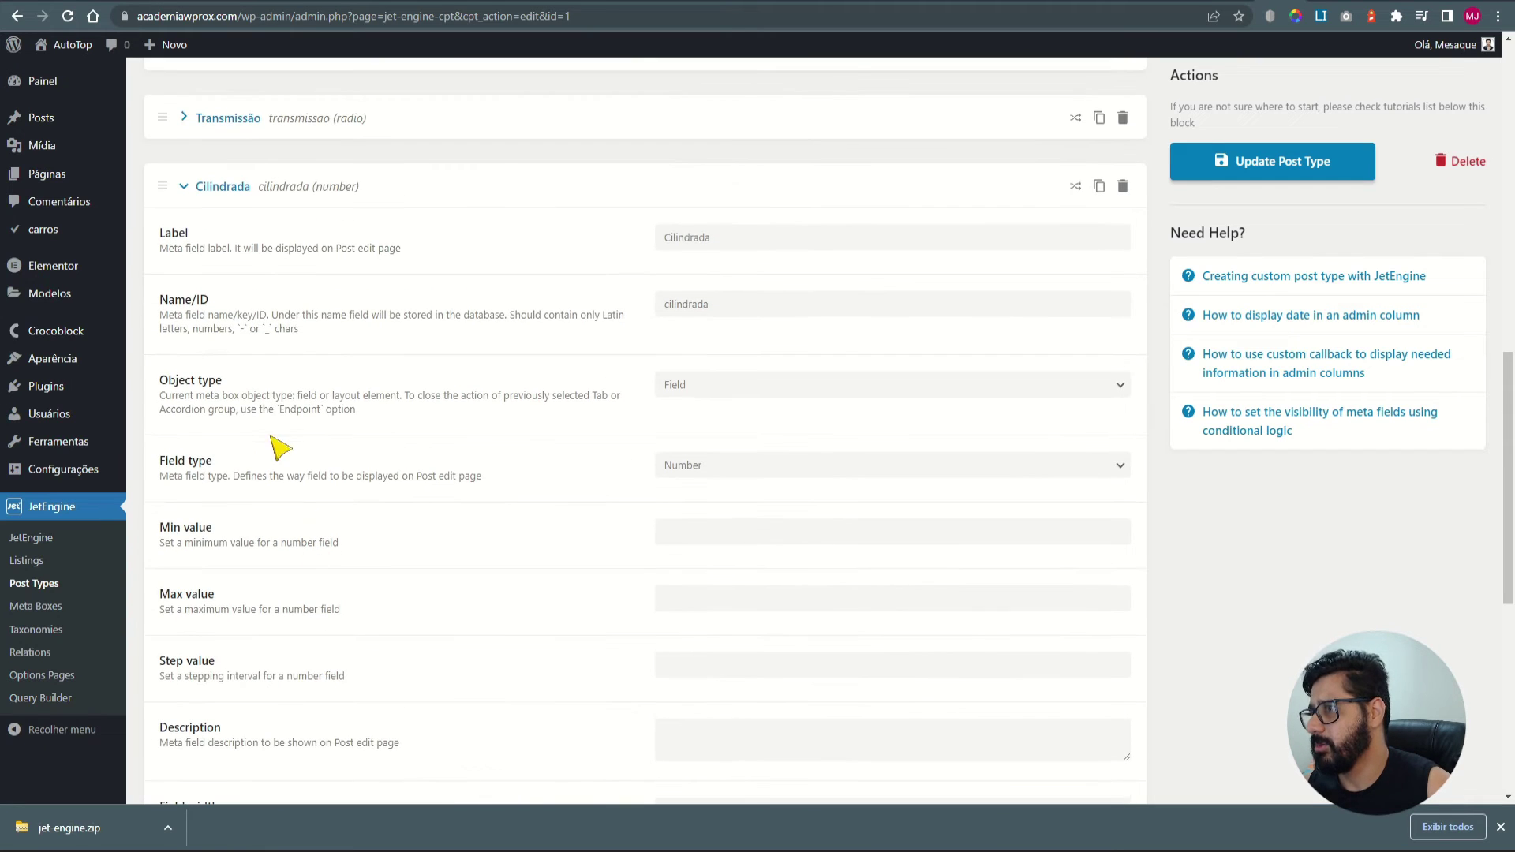
pyautogui.click(190, 188)
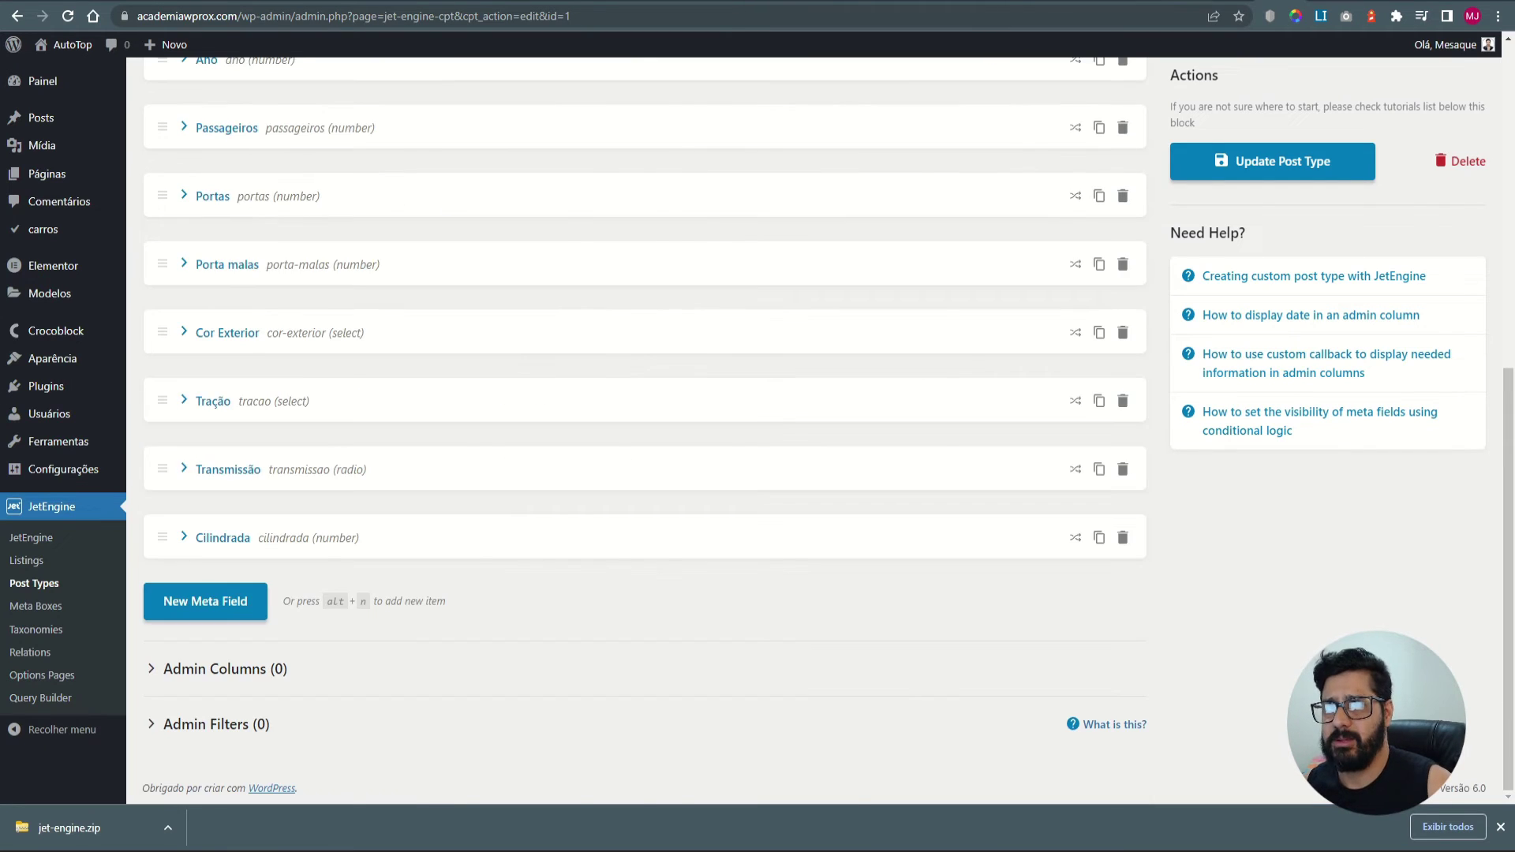
# Check the demo car page's overview again and add a meta field labelled Combustivel.
pyautogui.hotkey('ctrl', 'Tab')
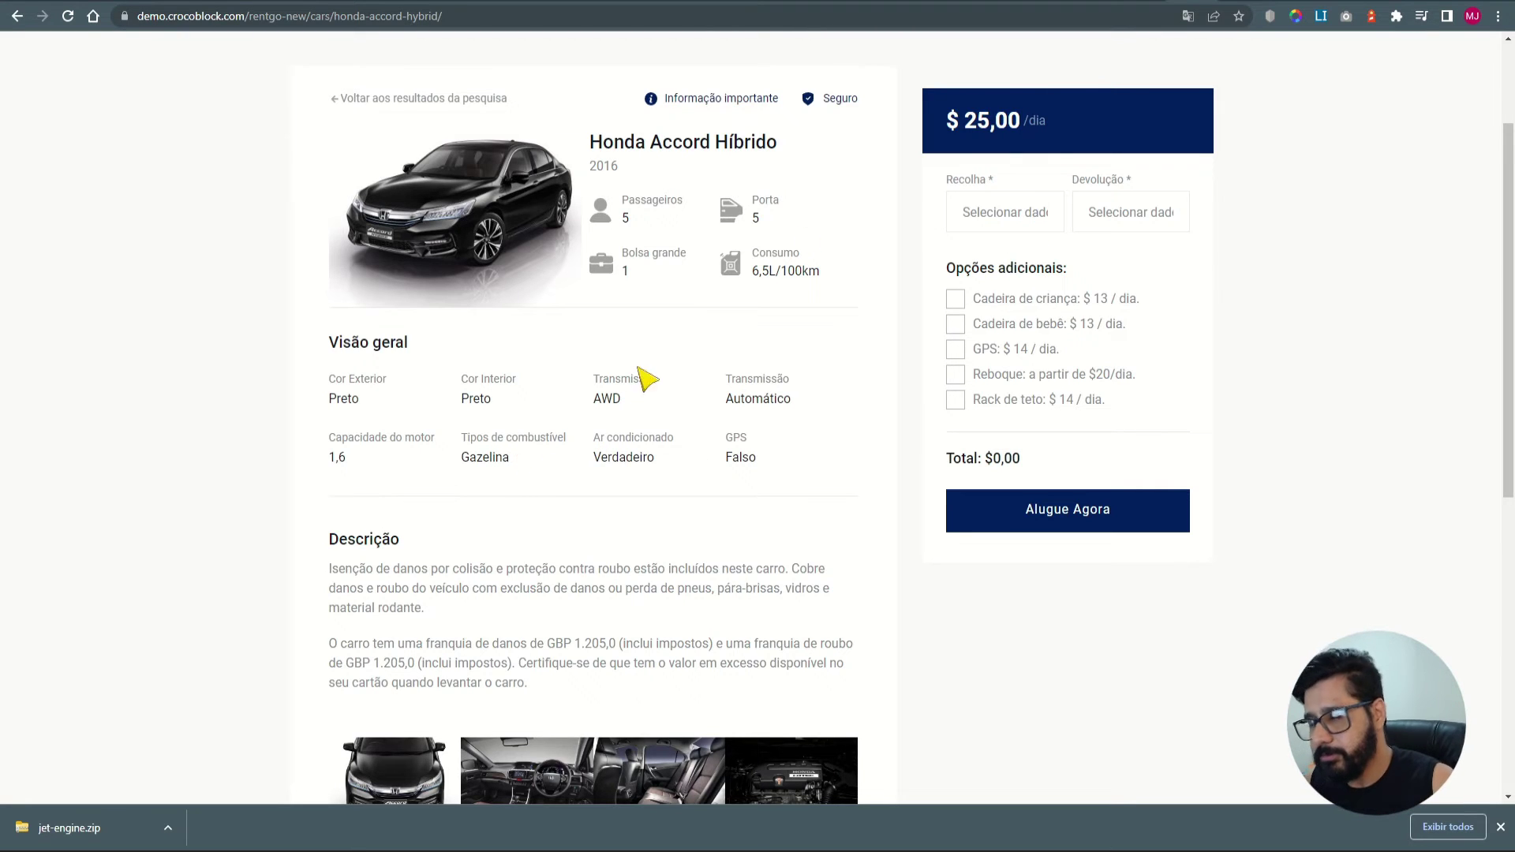
pyautogui.click(1245, 4)
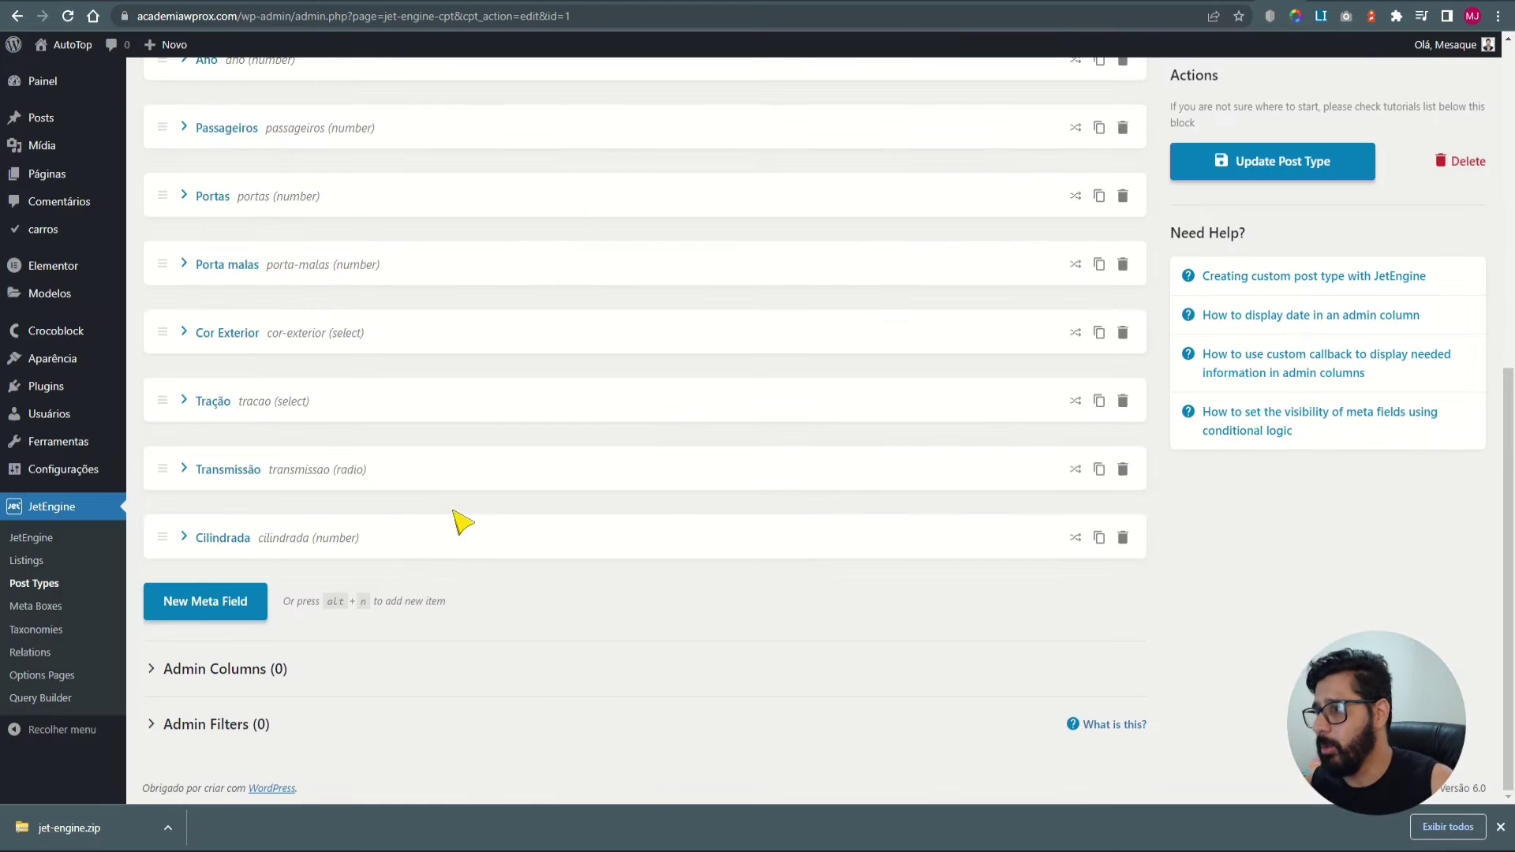
pyautogui.click(202, 608)
pyautogui.scroll(-4, 714, 700)
pyautogui.click(751, 339)
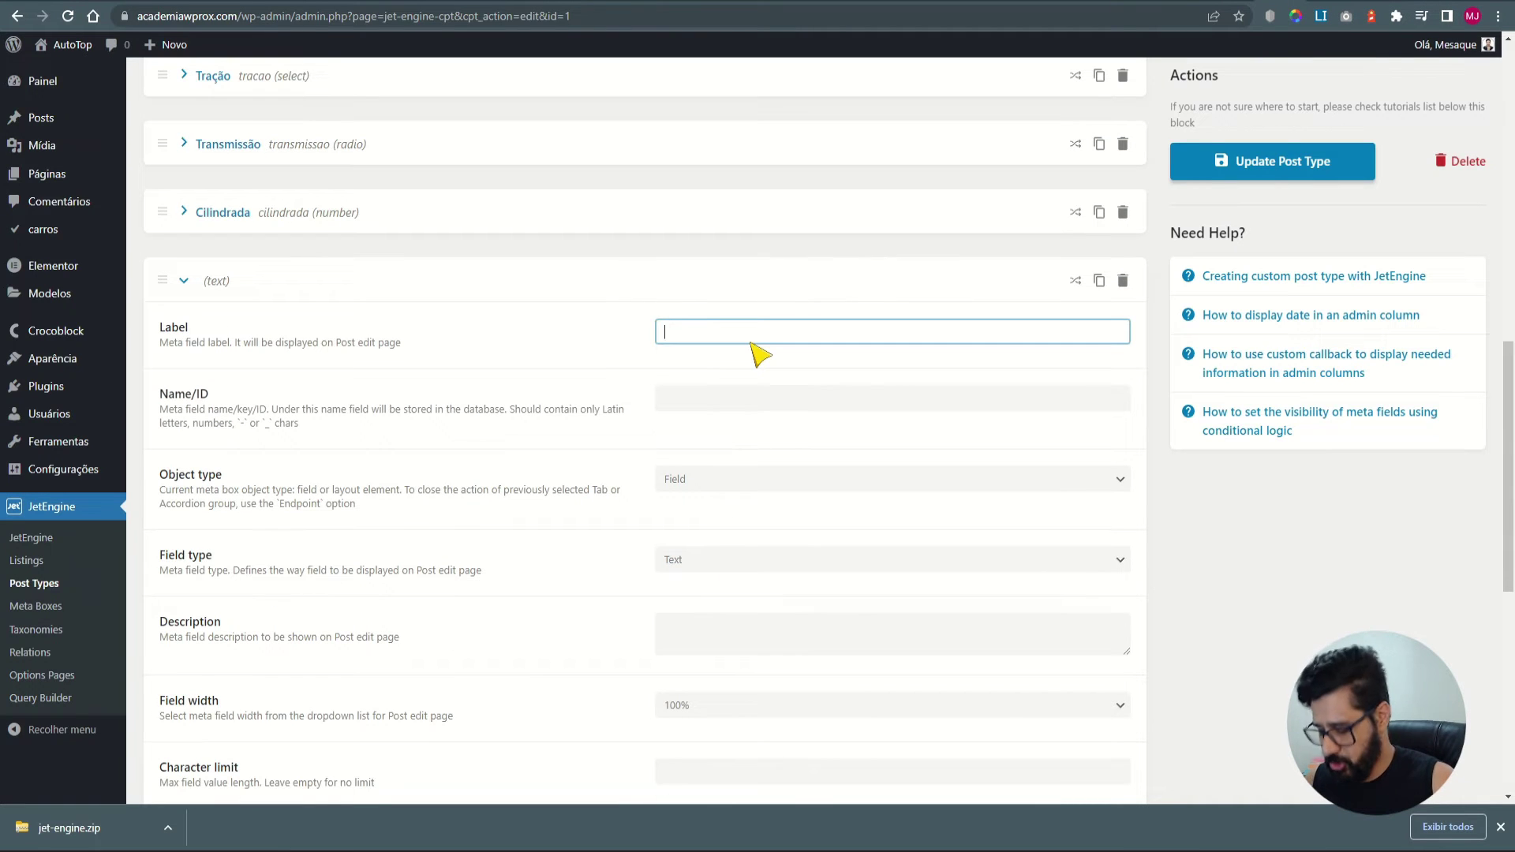
pyautogui.write('Combustivel')
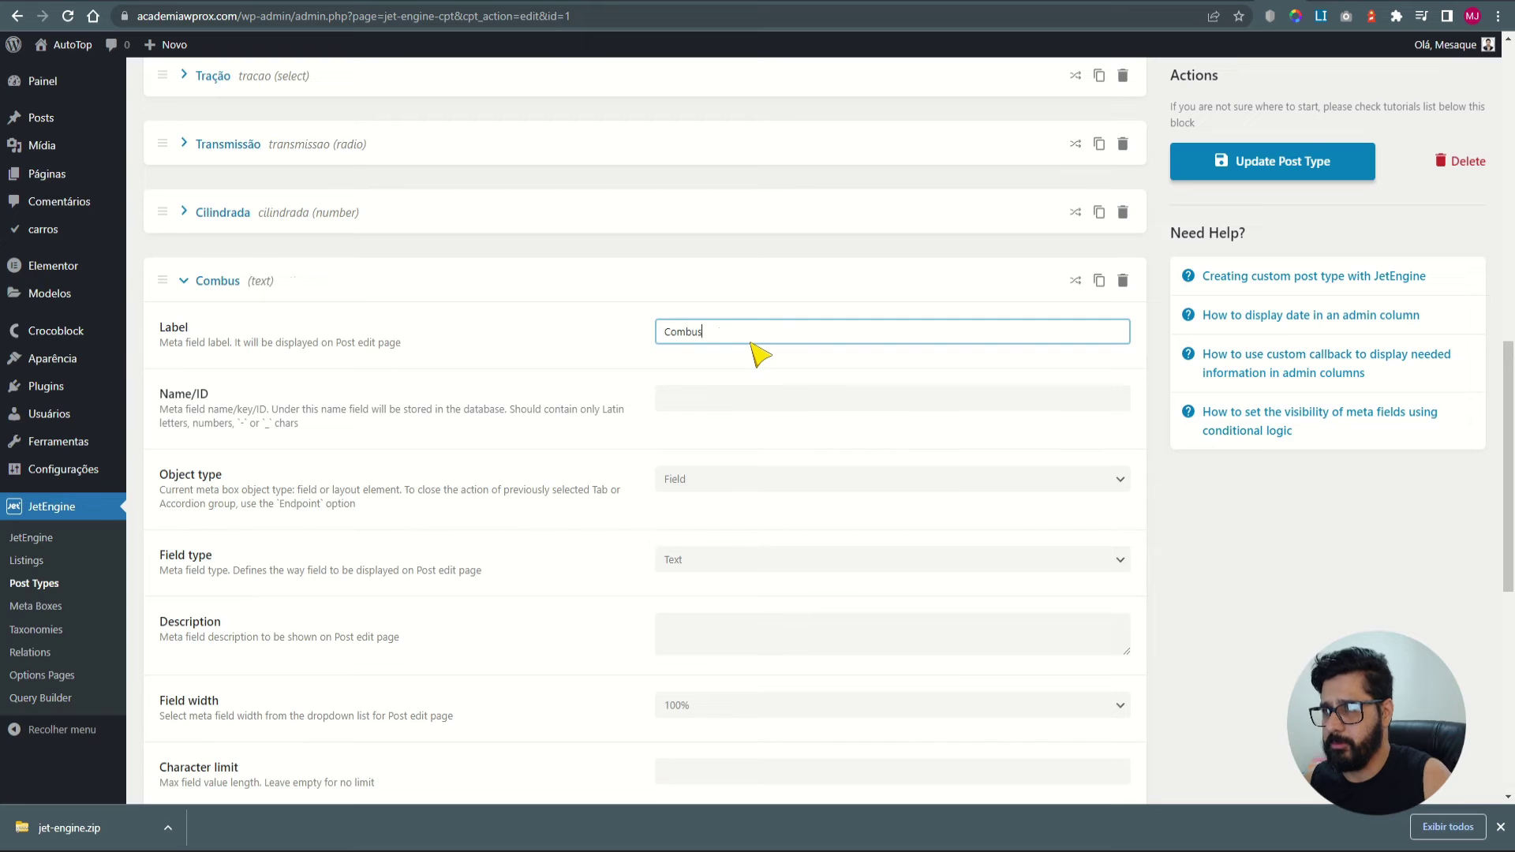
# Keep the Combustivel field's object type as Field and set its field type to Select.
pyautogui.click(682, 483)
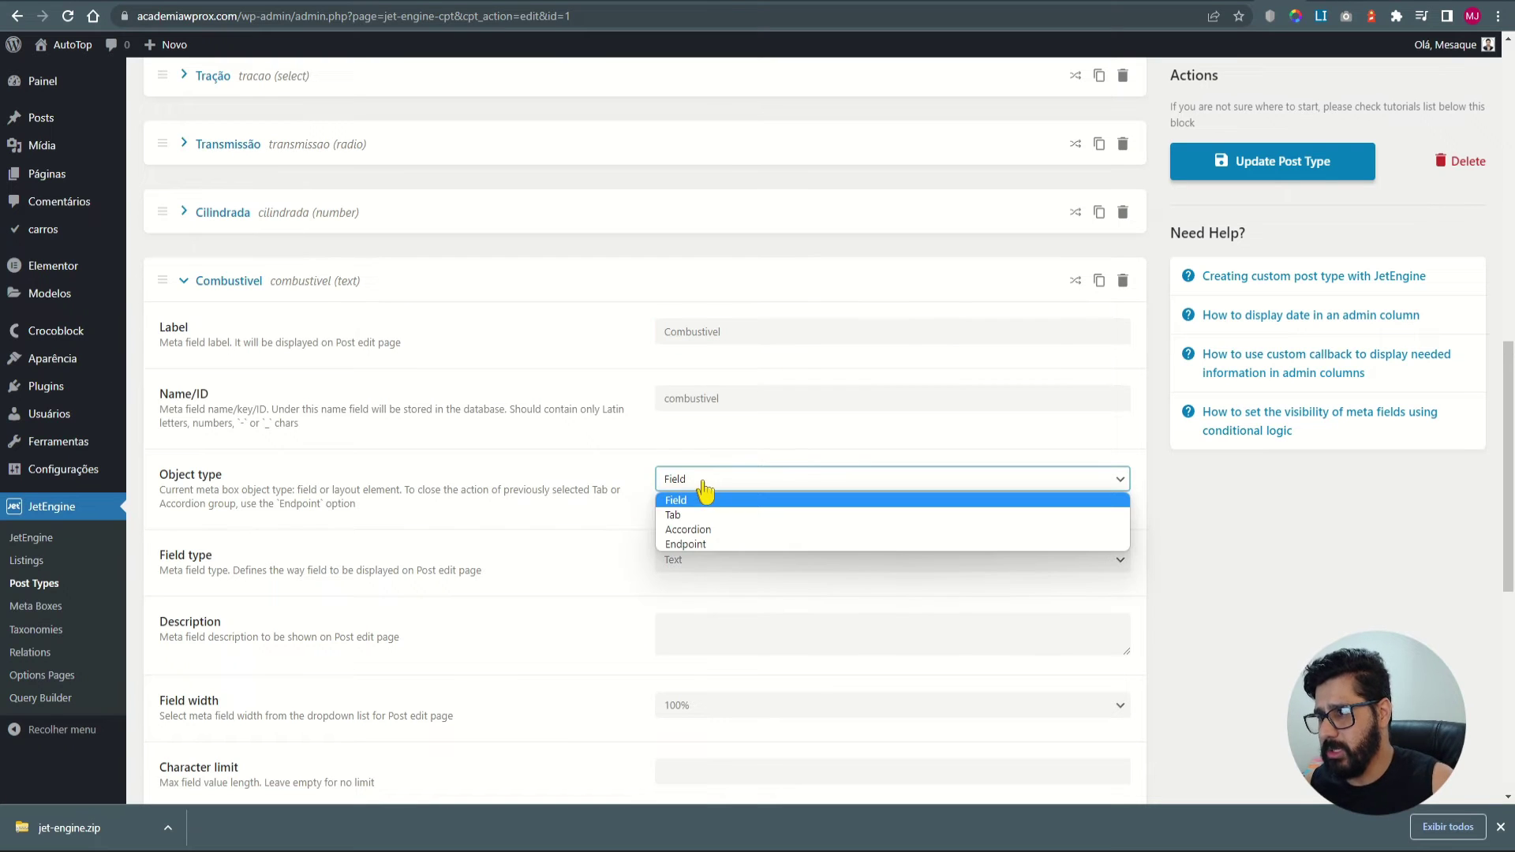
pyautogui.click(603, 557)
pyautogui.scroll(-3, 552, 493)
pyautogui.scroll(1, 209, 237)
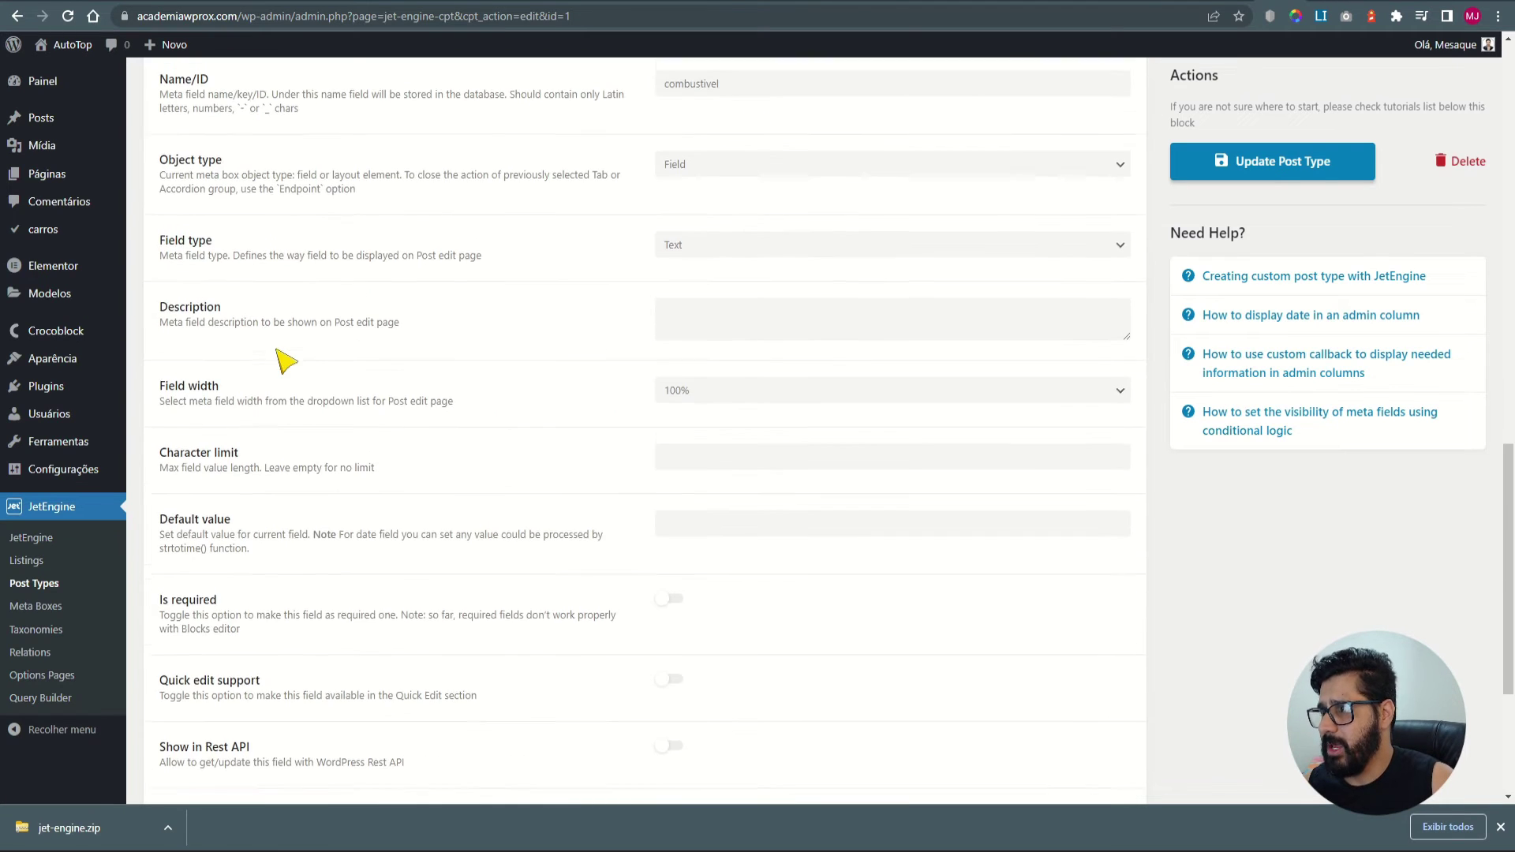
pyautogui.click(691, 399)
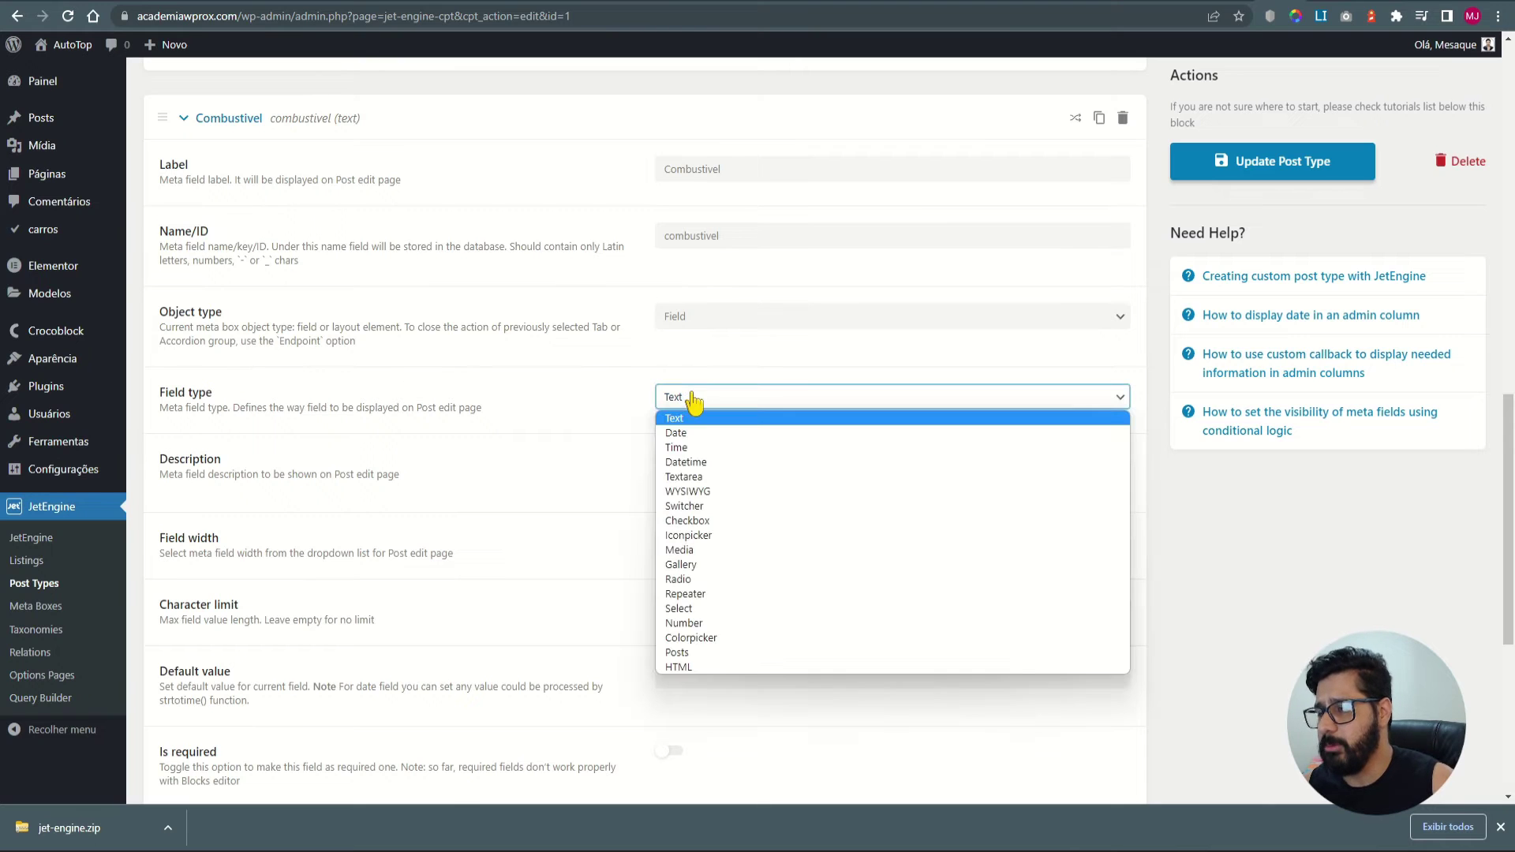
pyautogui.click(693, 609)
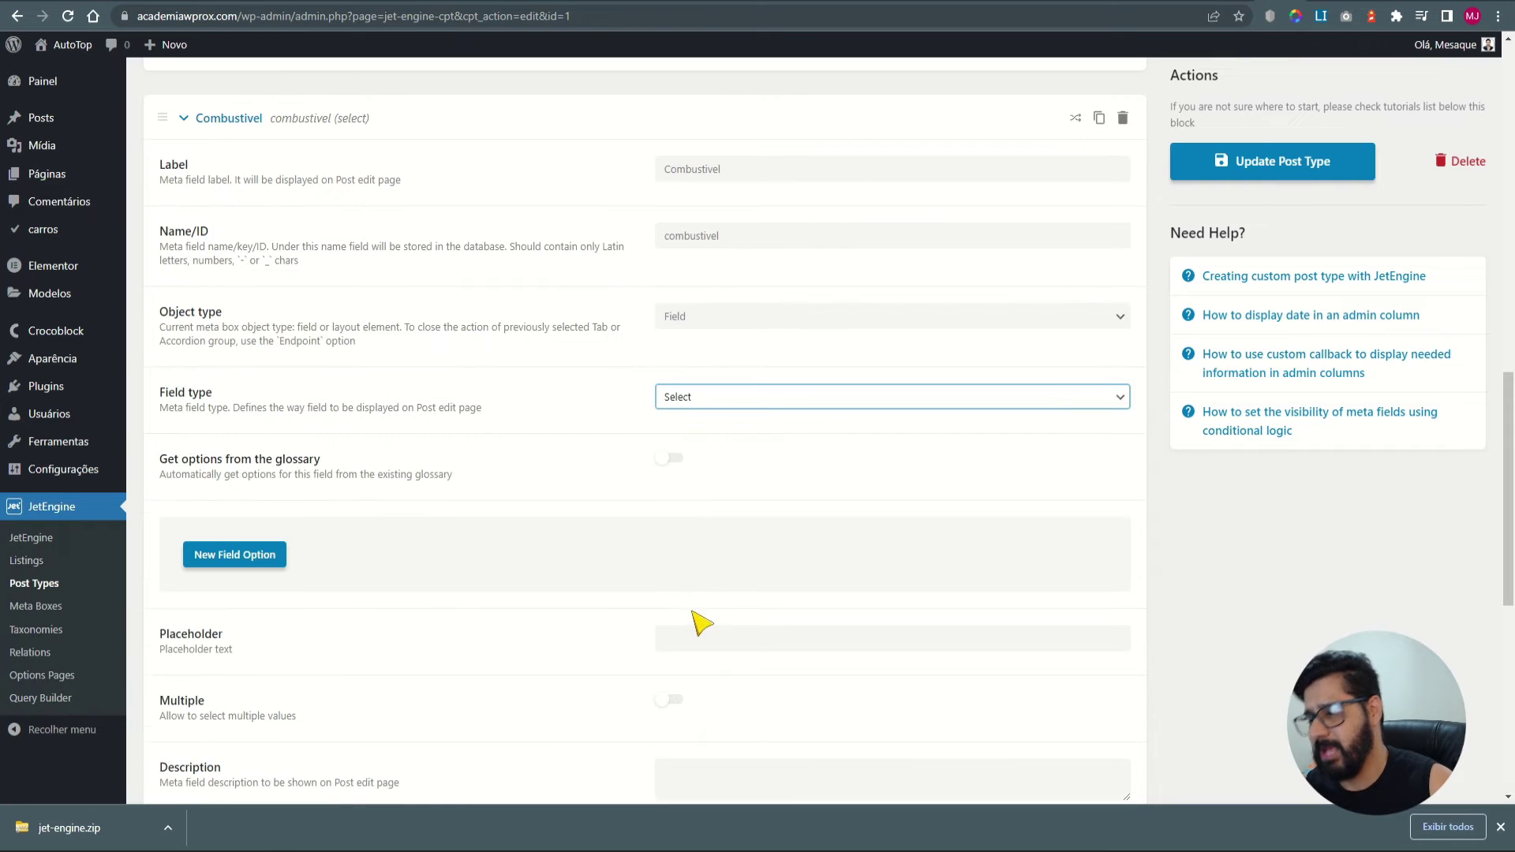
pyautogui.scroll(-3, 357, 513)
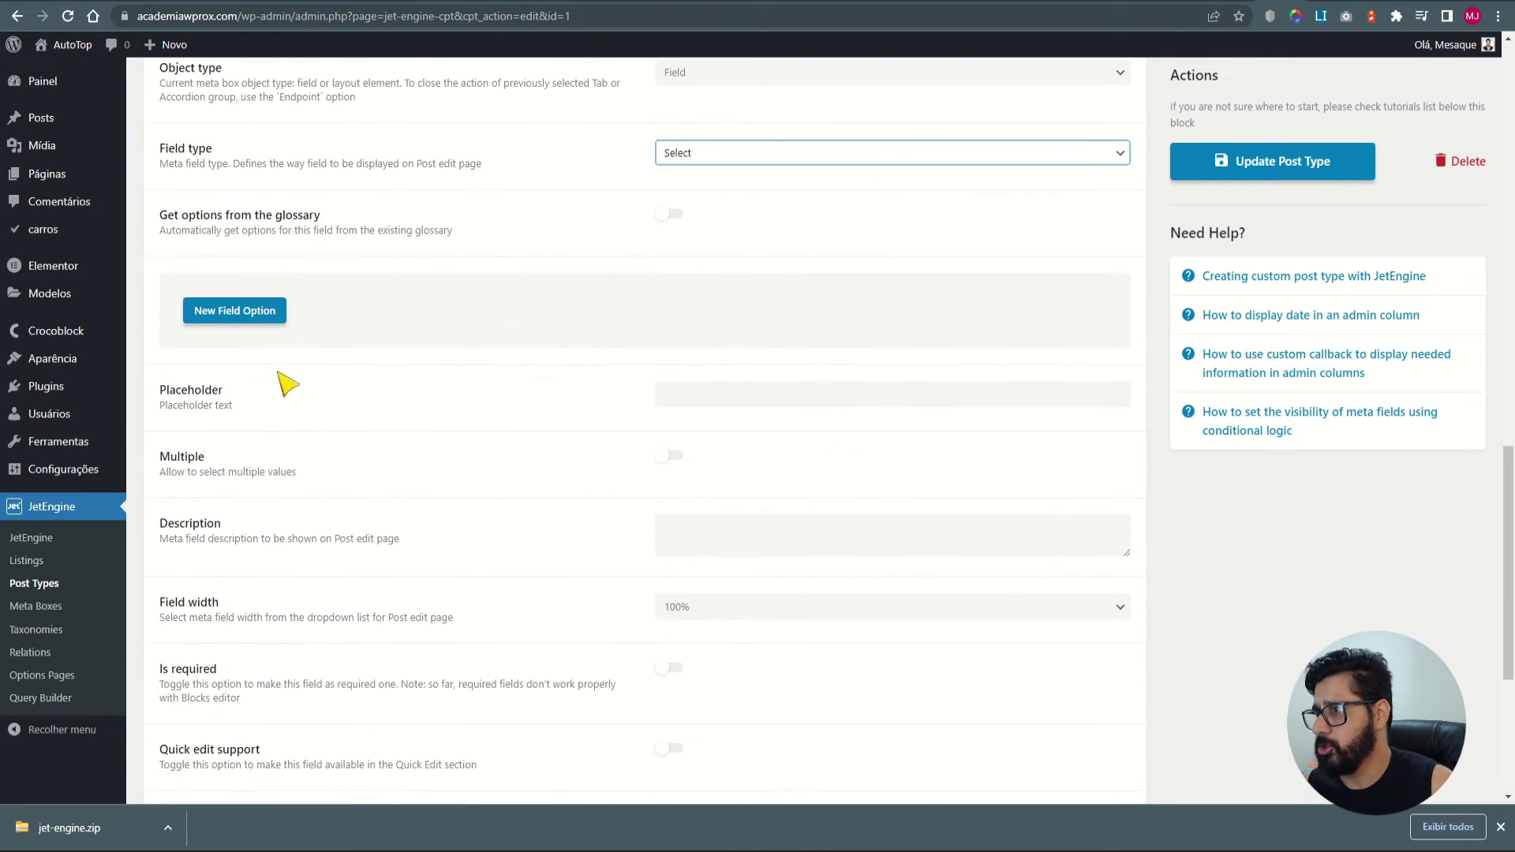
# Add a Combustivel field option with both its value and label set to Gasolina.
pyautogui.click(278, 318)
pyautogui.click(683, 374)
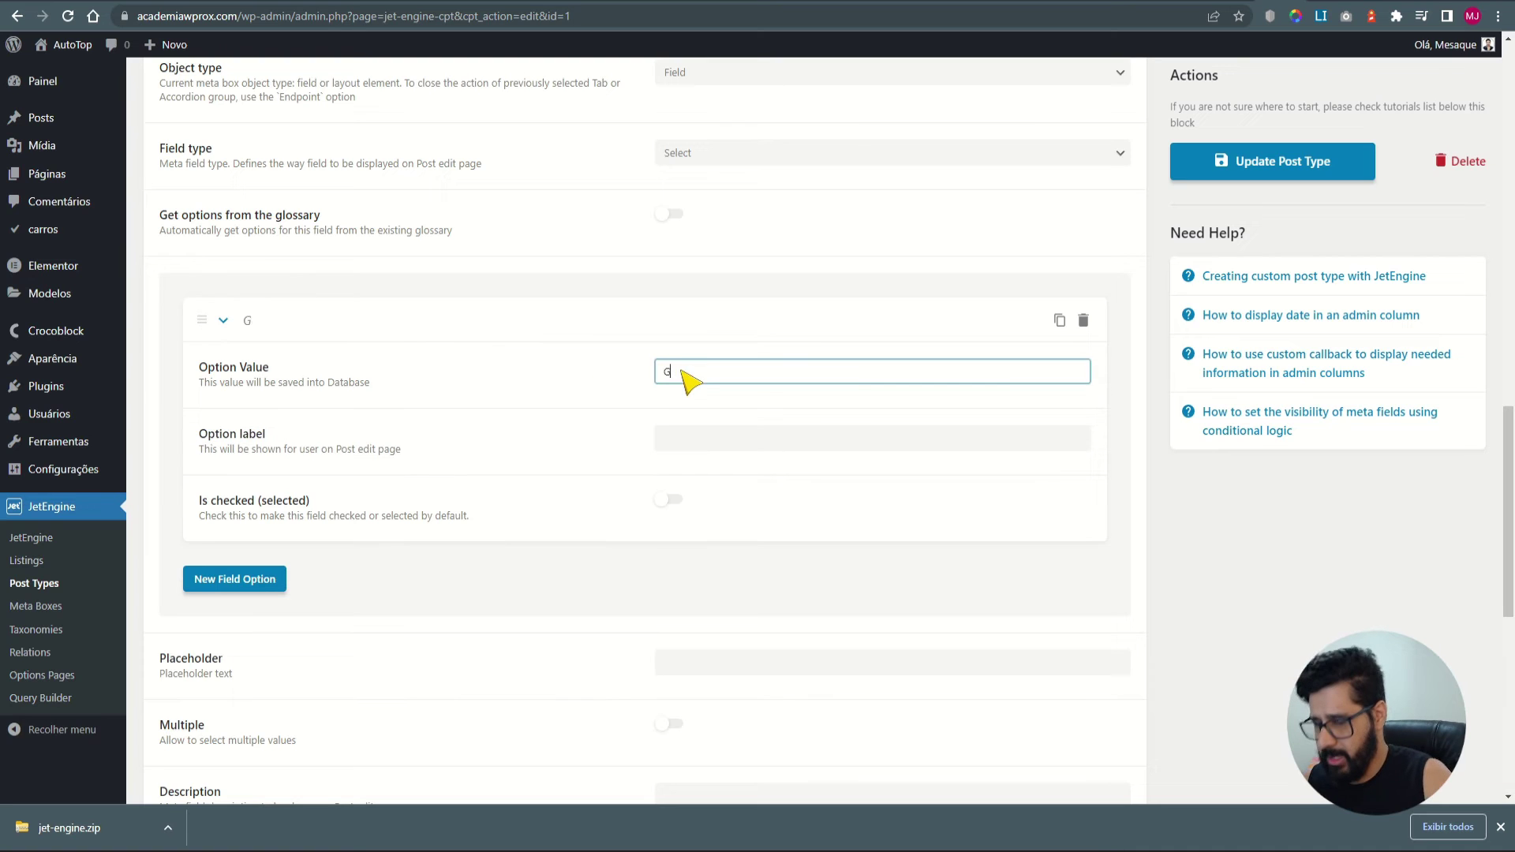
pyautogui.write('Gasolina')
pyautogui.click(680, 439)
pyautogui.write('Gasolina')
pyautogui.click(245, 330)
# Add a second Combustivel option with Álcool as its value and label, and collapse it.
pyautogui.click(235, 376)
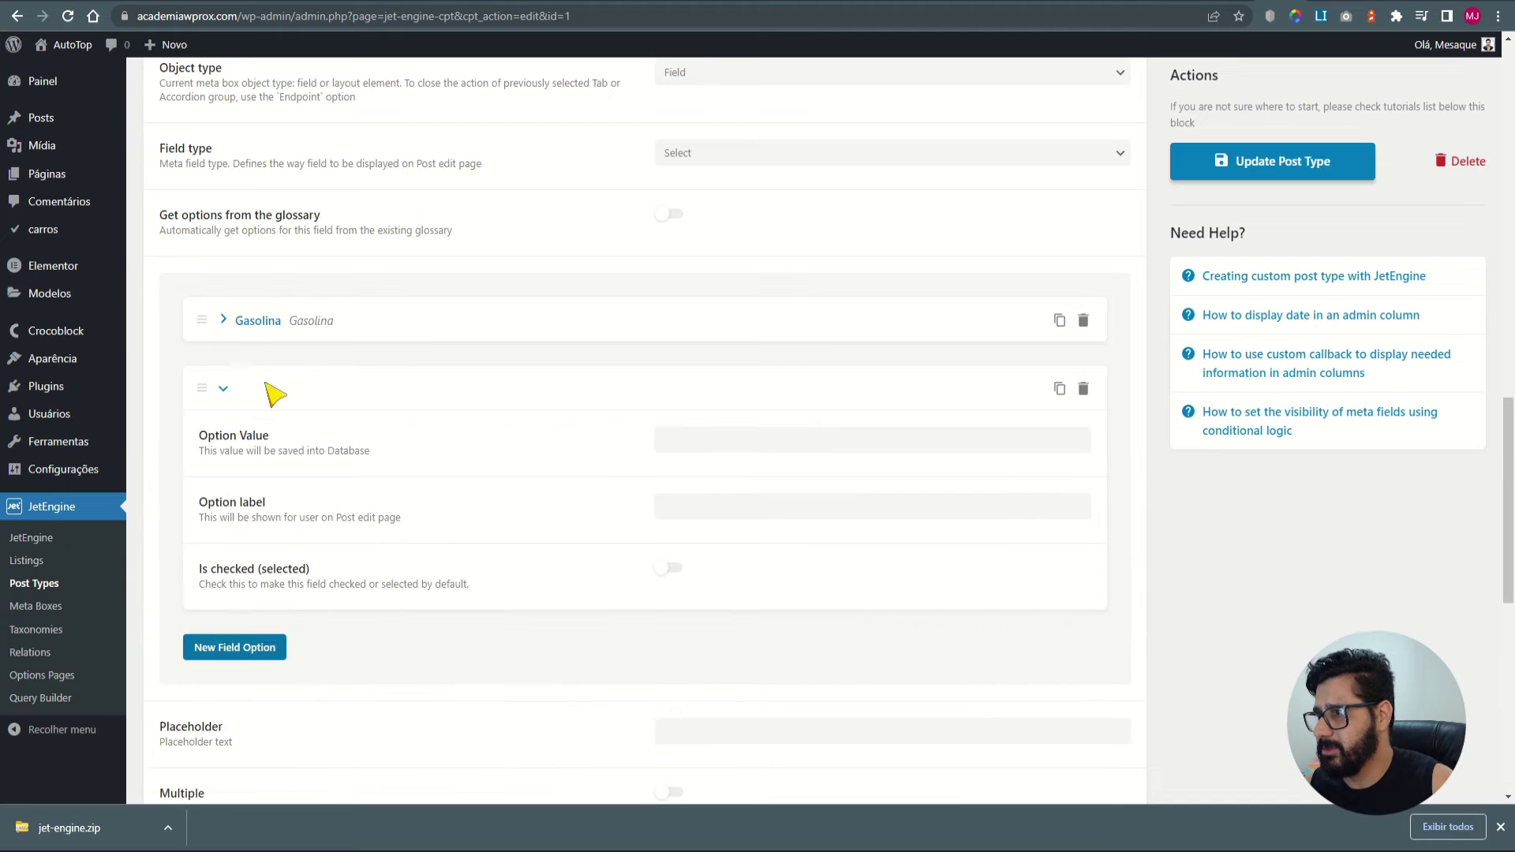
pyautogui.click(694, 440)
pyautogui.write('Álcool')
pyautogui.press('Tab')
pyautogui.write('Álcool')
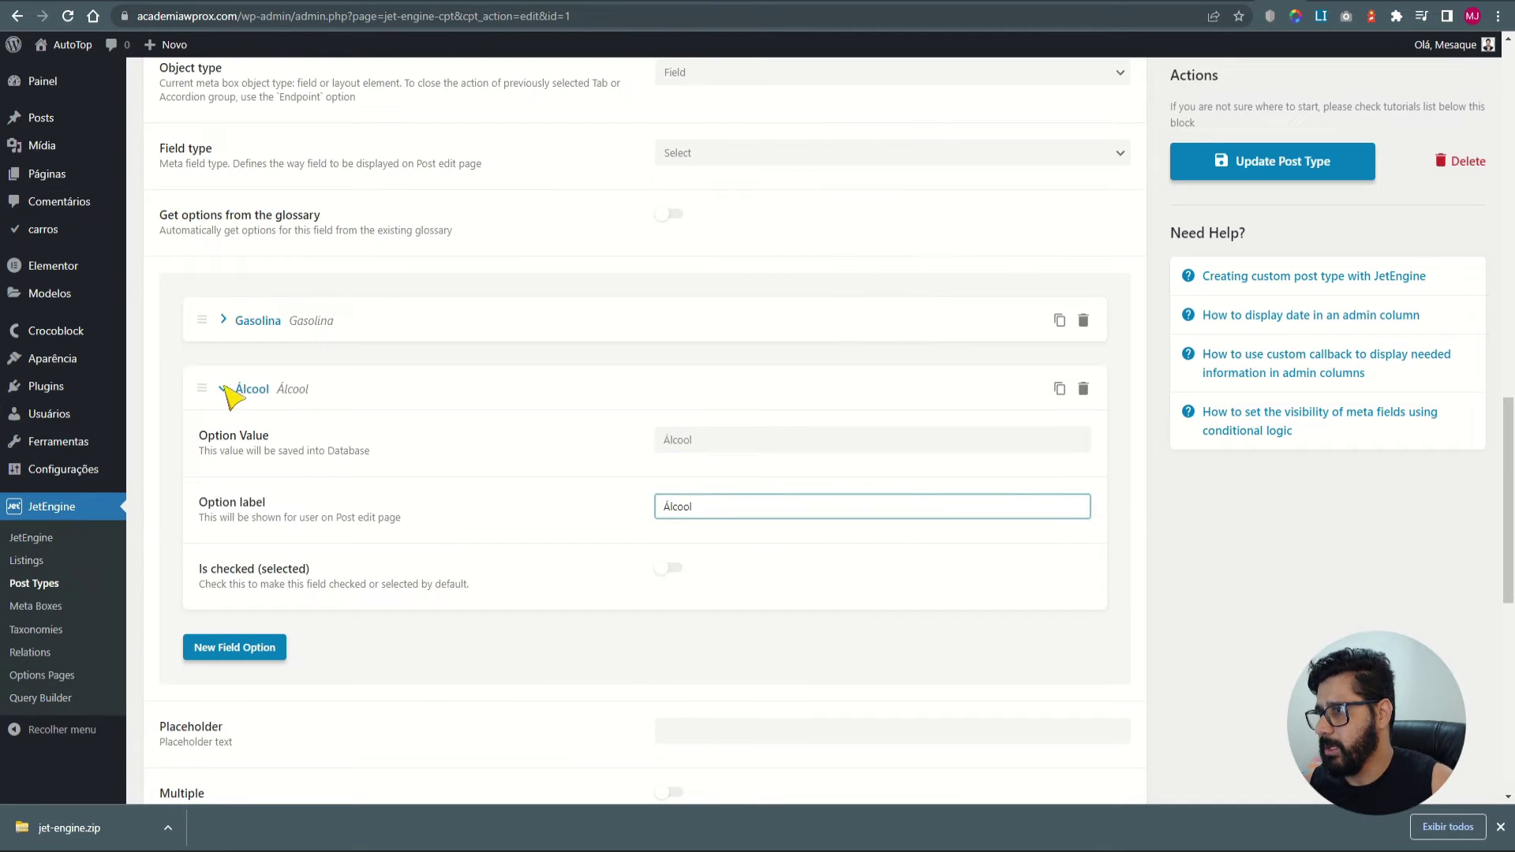
pyautogui.click(223, 388)
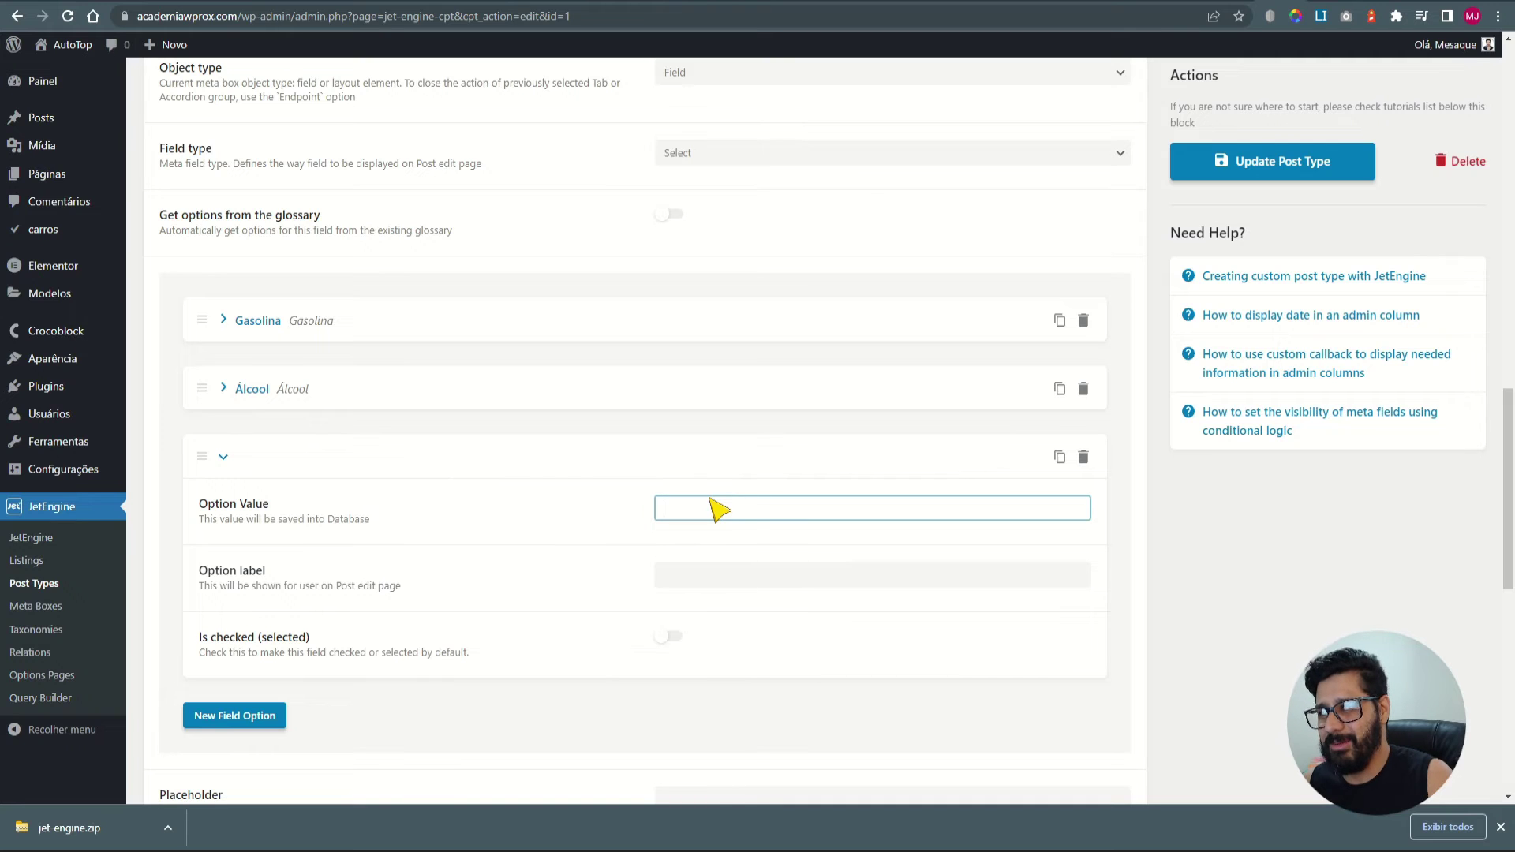
# Fill in the third Combustivel option with Flex as its value and label, and collapse it.
pyautogui.hotkey('ctrl', 'a')
pyautogui.hotkey('ctrl', 'c')
pyautogui.click(688, 576)
pyautogui.hotkey('ctrl', 'v')
pyautogui.click(225, 457)
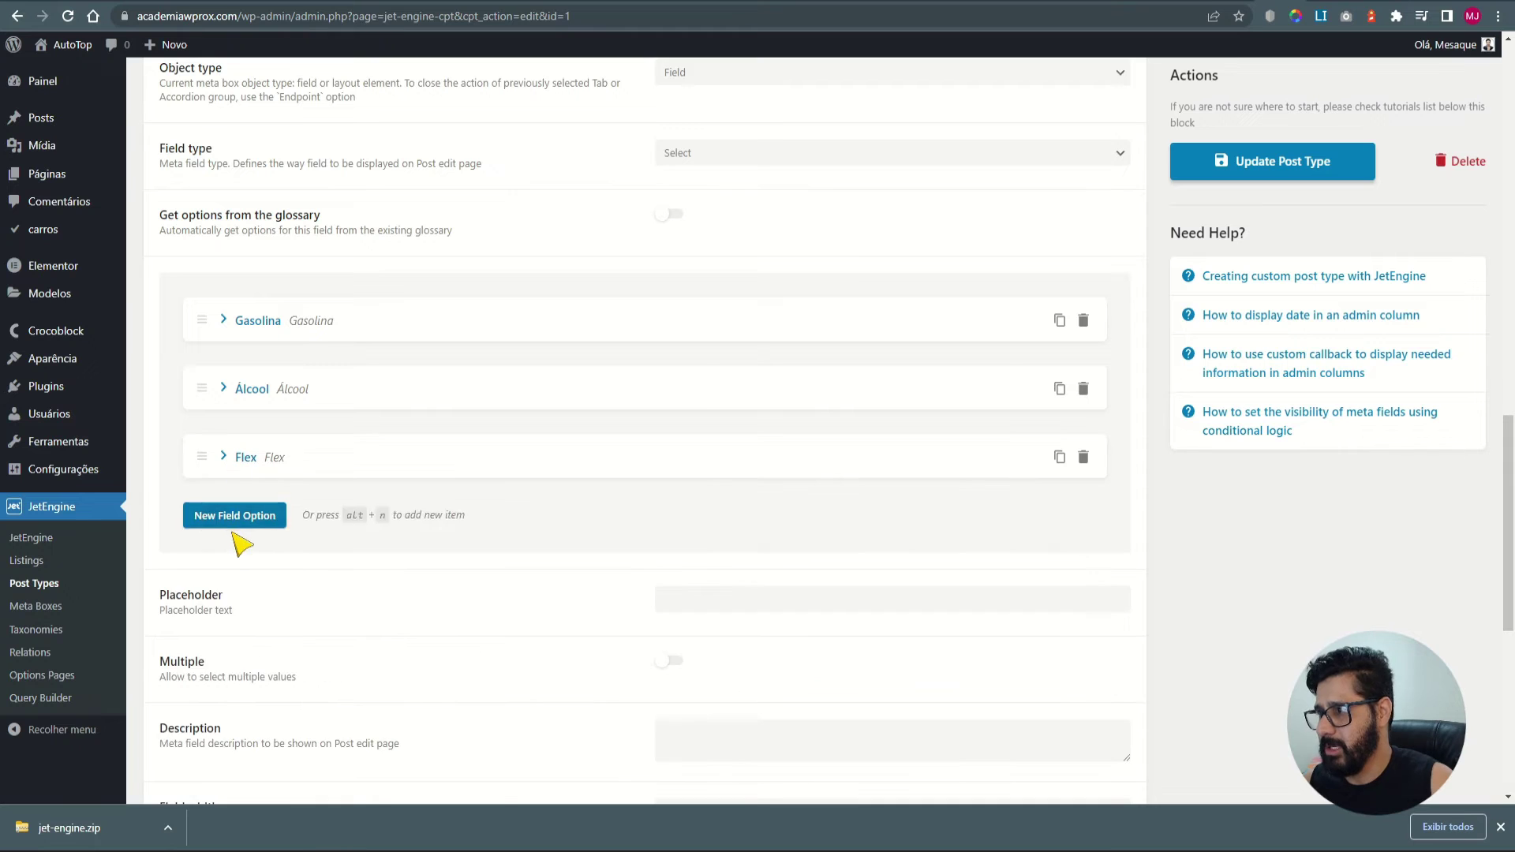
# Add a fourth Combustivel option with Eletrico as its value and label, and collapse it.
pyautogui.click(231, 513)
pyautogui.click(683, 578)
pyautogui.write('Eletrico')
pyautogui.hotkey('ctrl', 'a')
pyautogui.hotkey('ctrl', 'c')
pyautogui.click(690, 646)
pyautogui.hotkey('ctrl', 'v')
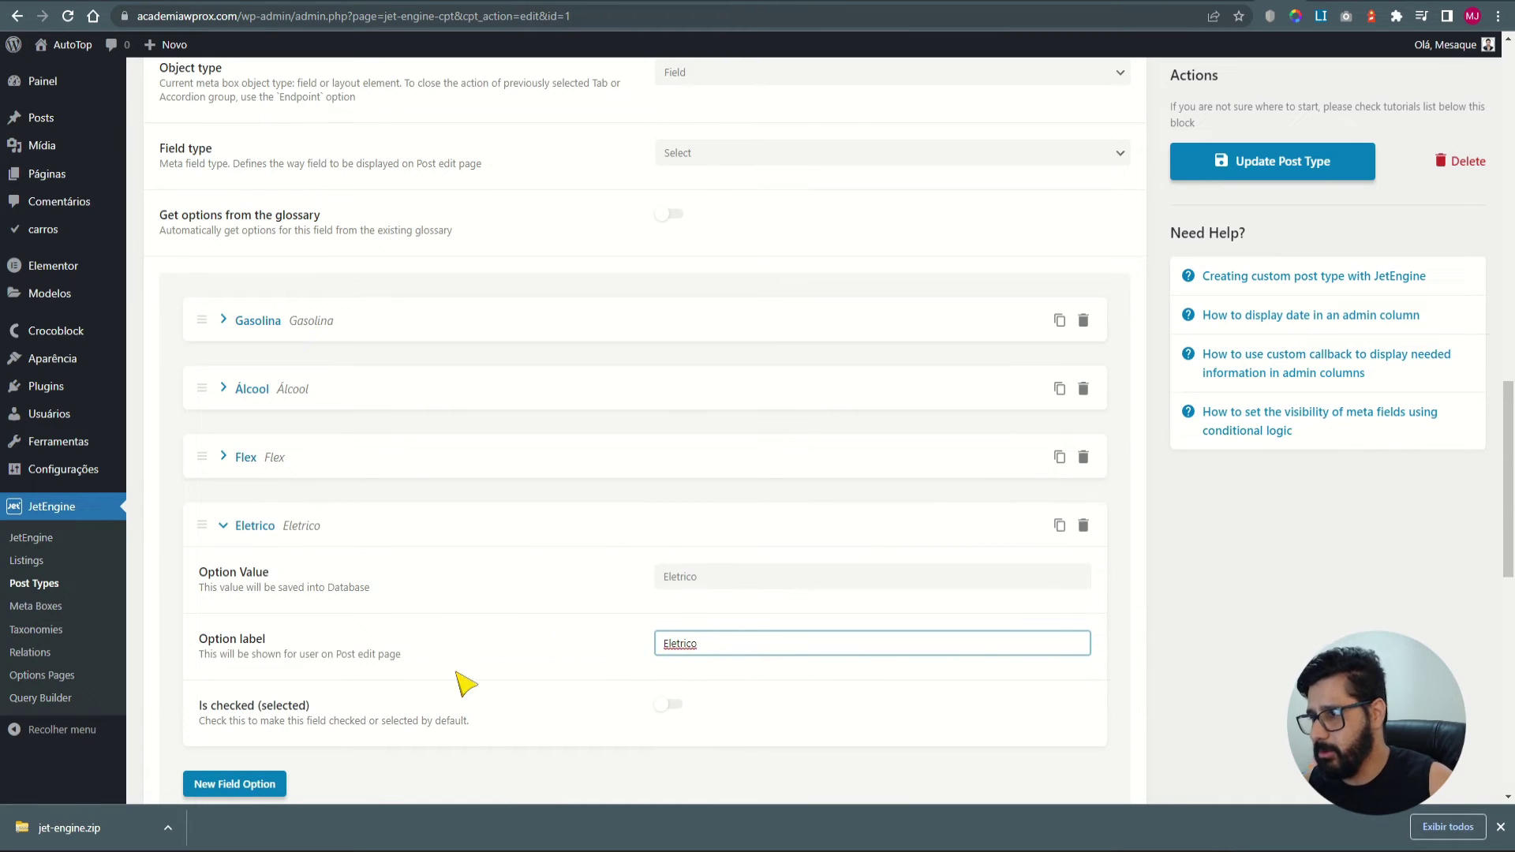
pyautogui.click(254, 527)
# Add a fifth Combustivel option with Hibrido as its value and label, and collapse it.
pyautogui.click(251, 584)
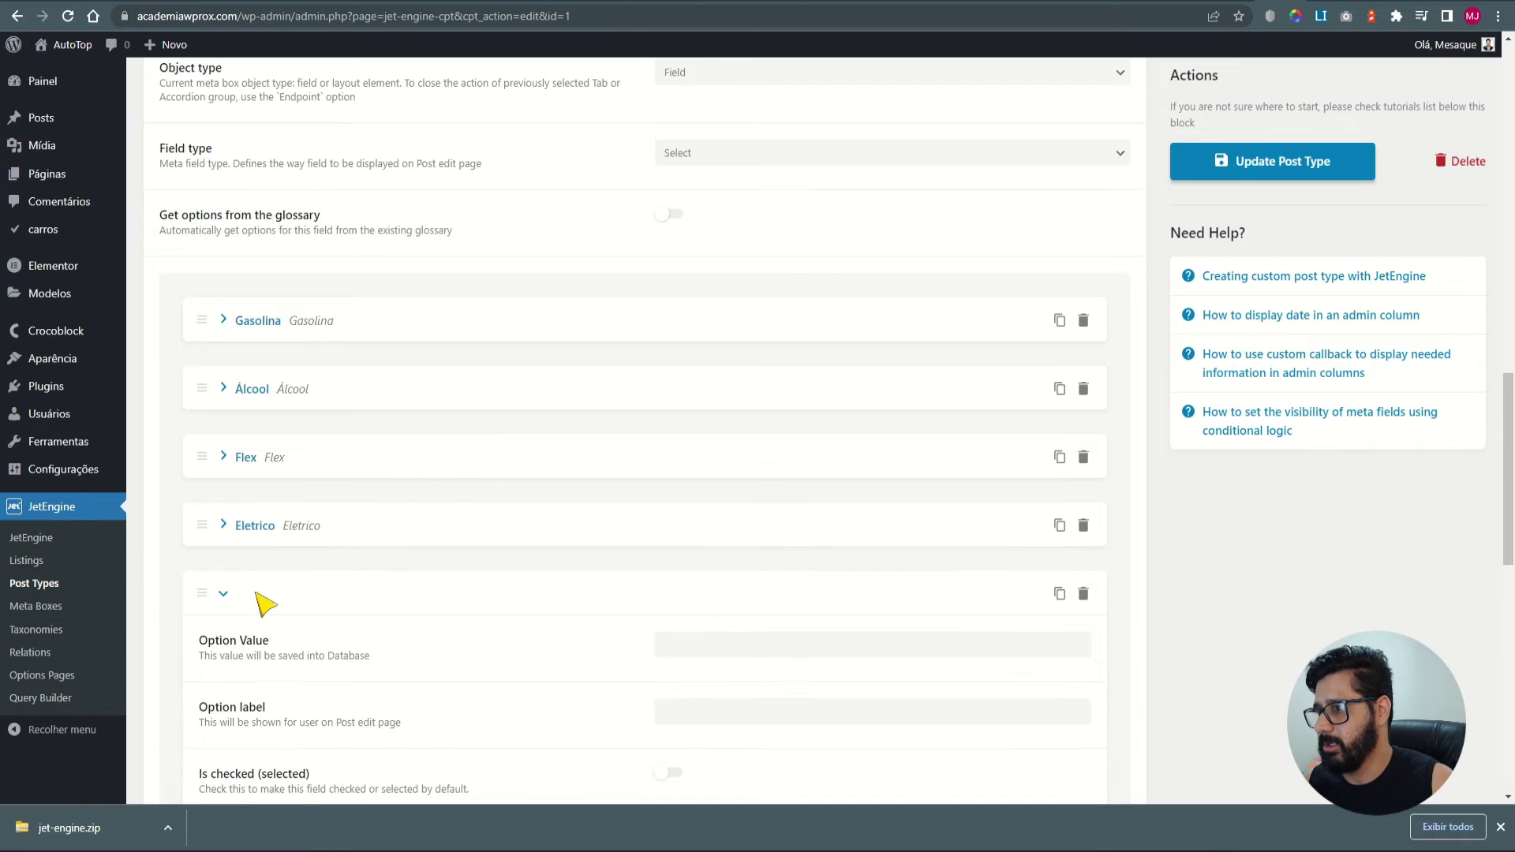
pyautogui.scroll(-2, 505, 597)
pyautogui.click(699, 483)
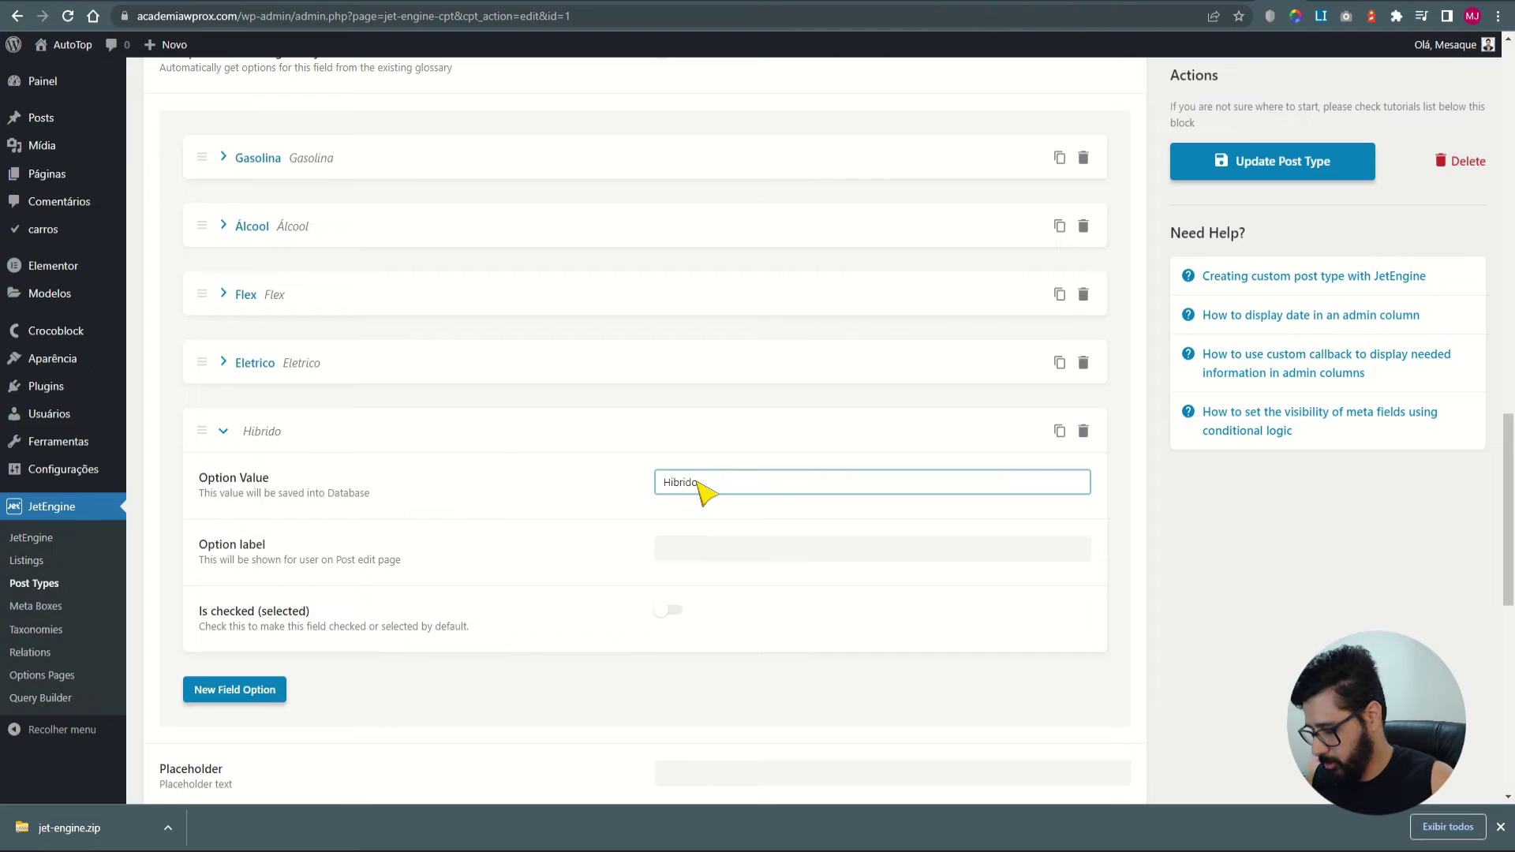
pyautogui.hotkey('ctrl', 'c')
pyautogui.click(694, 546)
pyautogui.hotkey('ctrl', 'v')
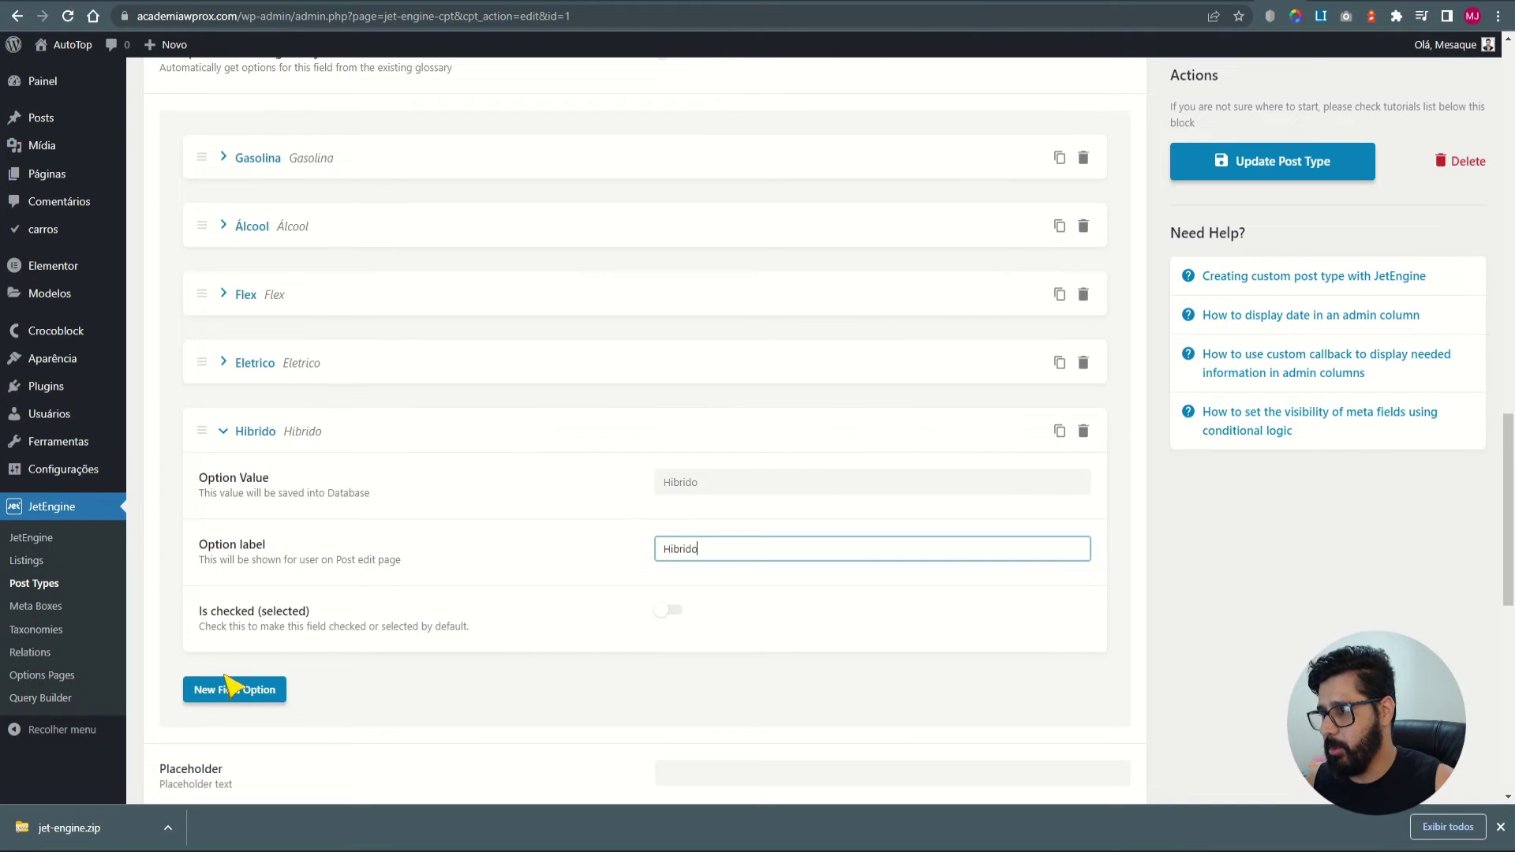
pyautogui.click(221, 431)
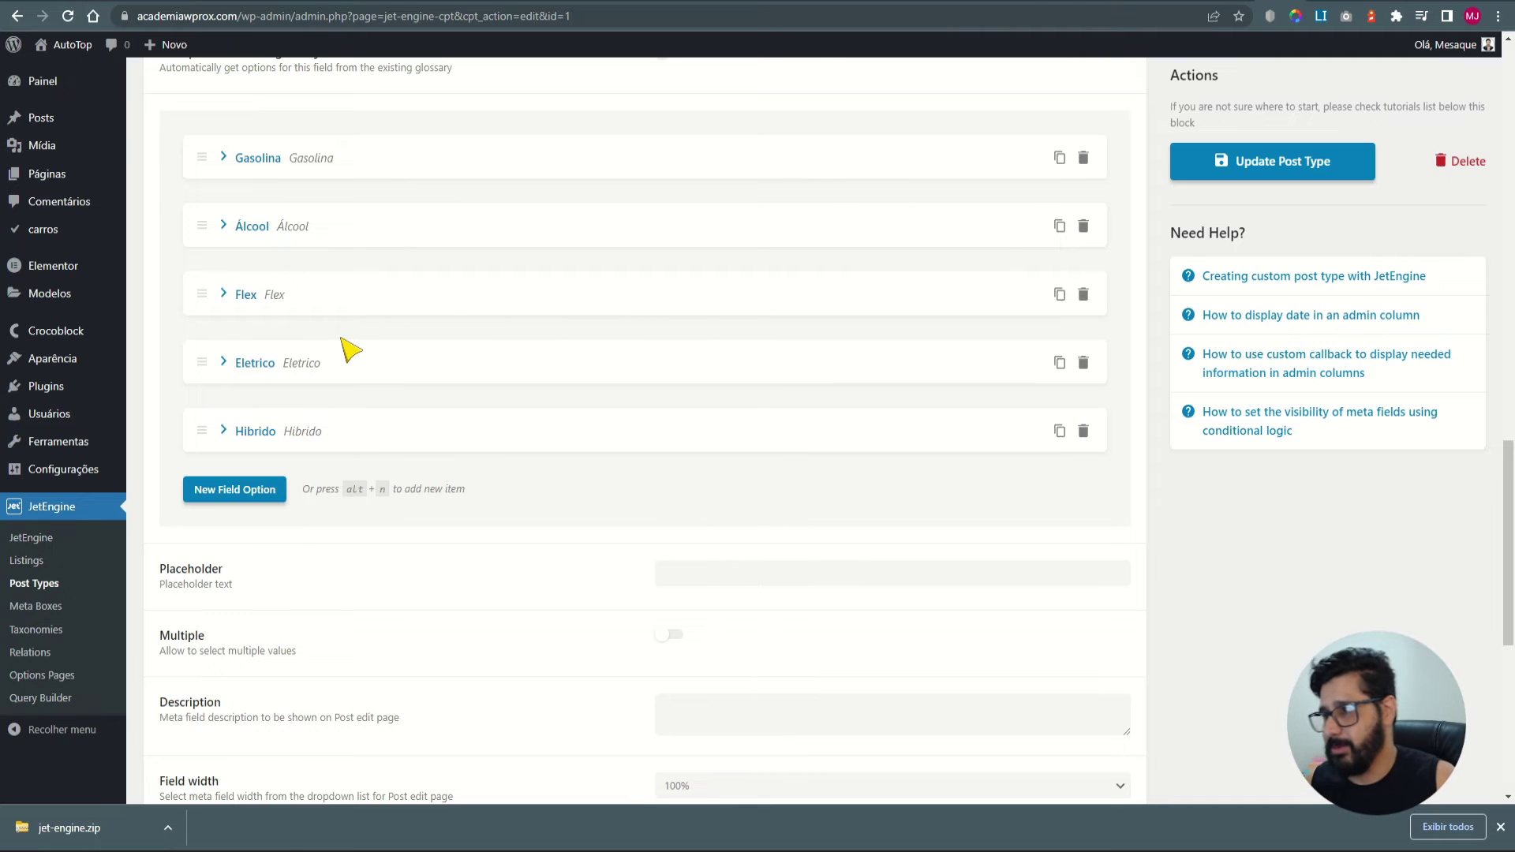
pyautogui.click(285, 426)
pyautogui.click(223, 431)
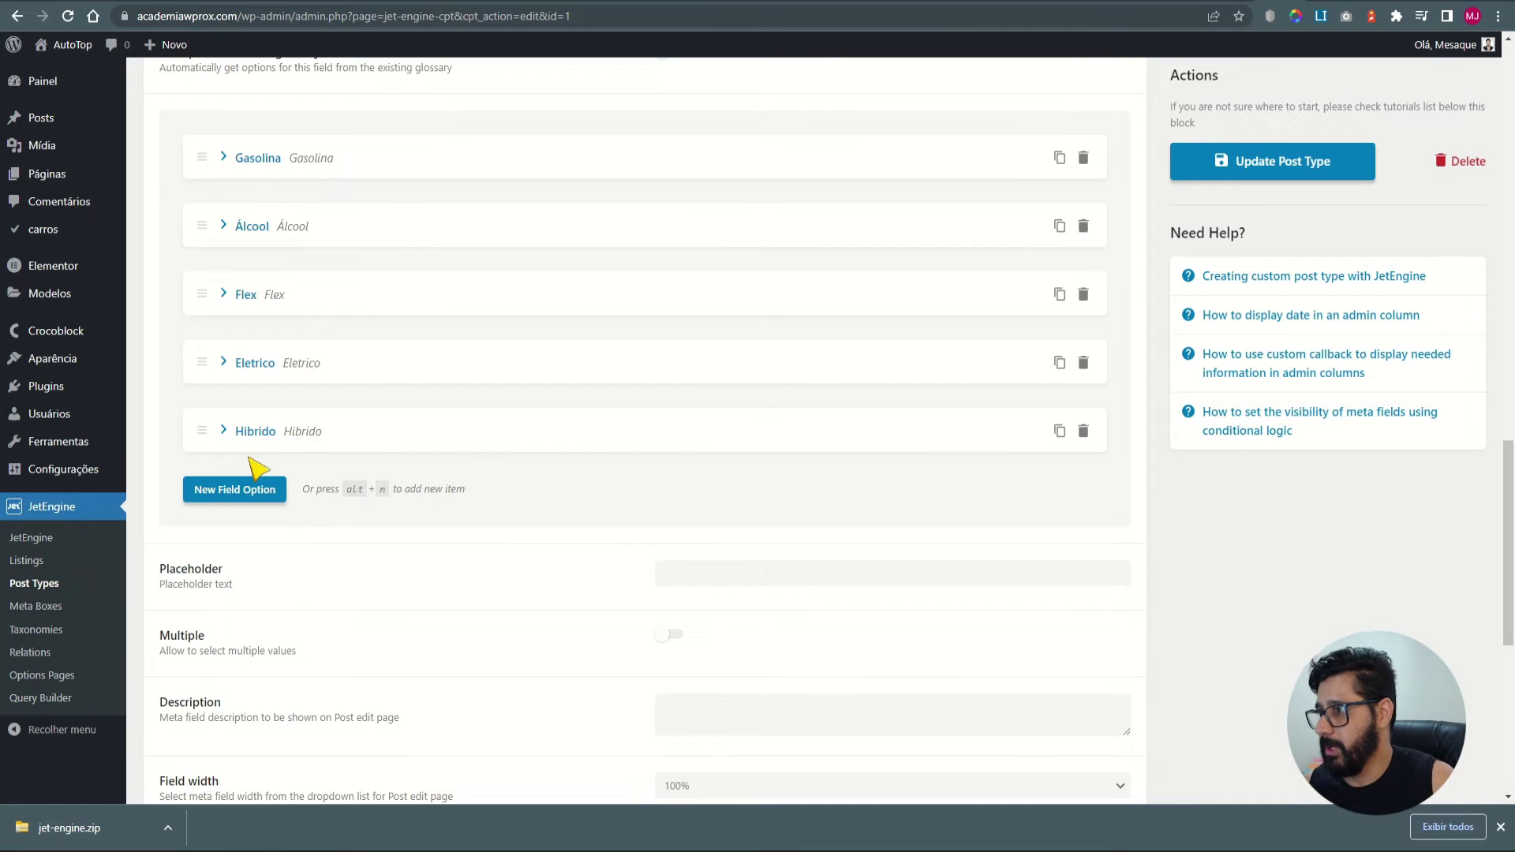
# Make the Combustivel field required and collapse its settings.
pyautogui.scroll(-4, 398, 513)
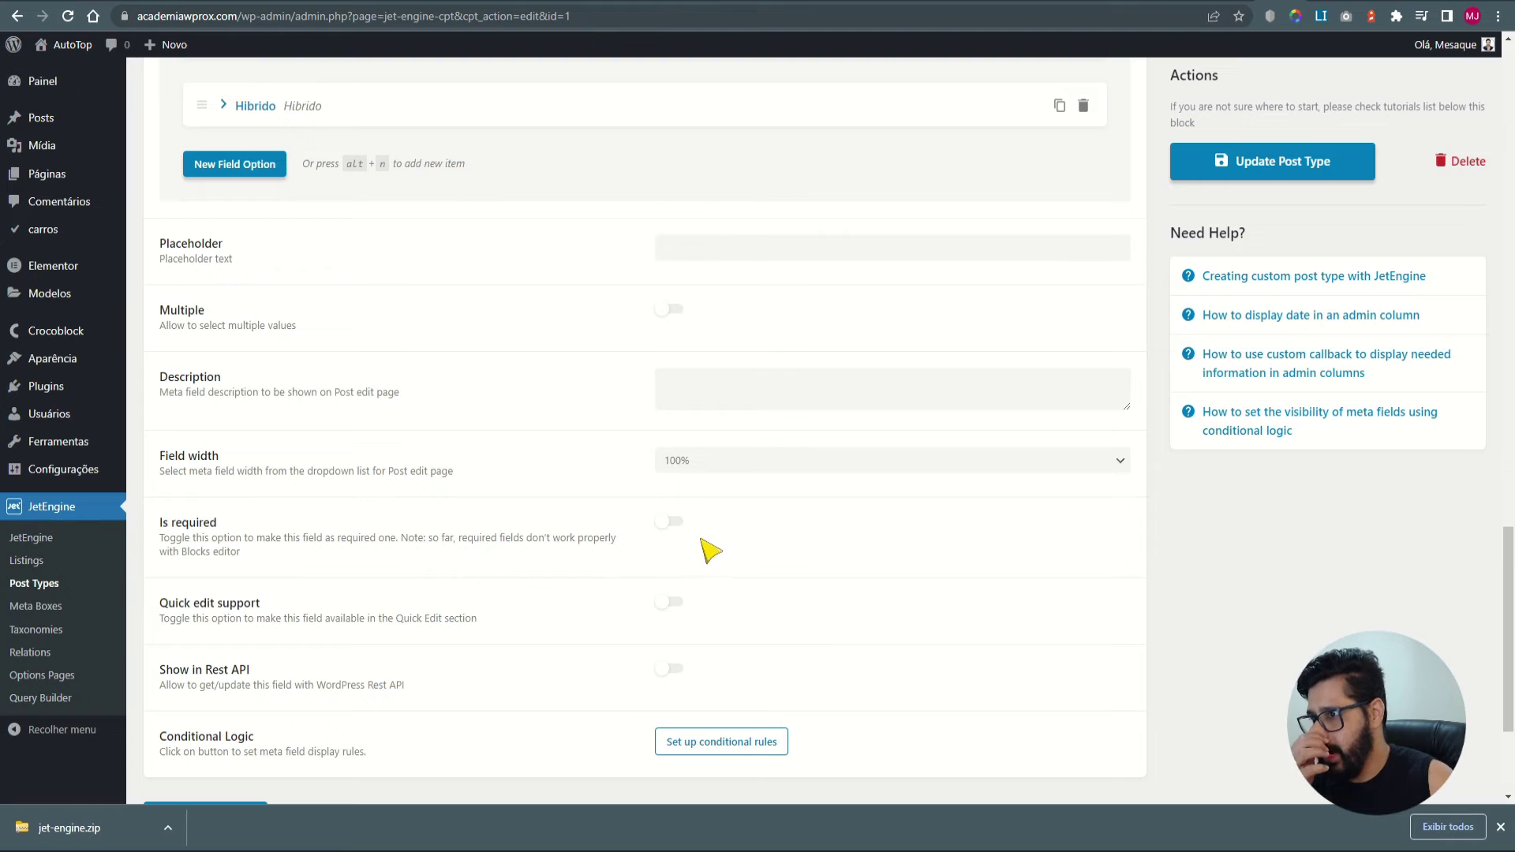
pyautogui.click(669, 522)
pyautogui.scroll(2, 450, 549)
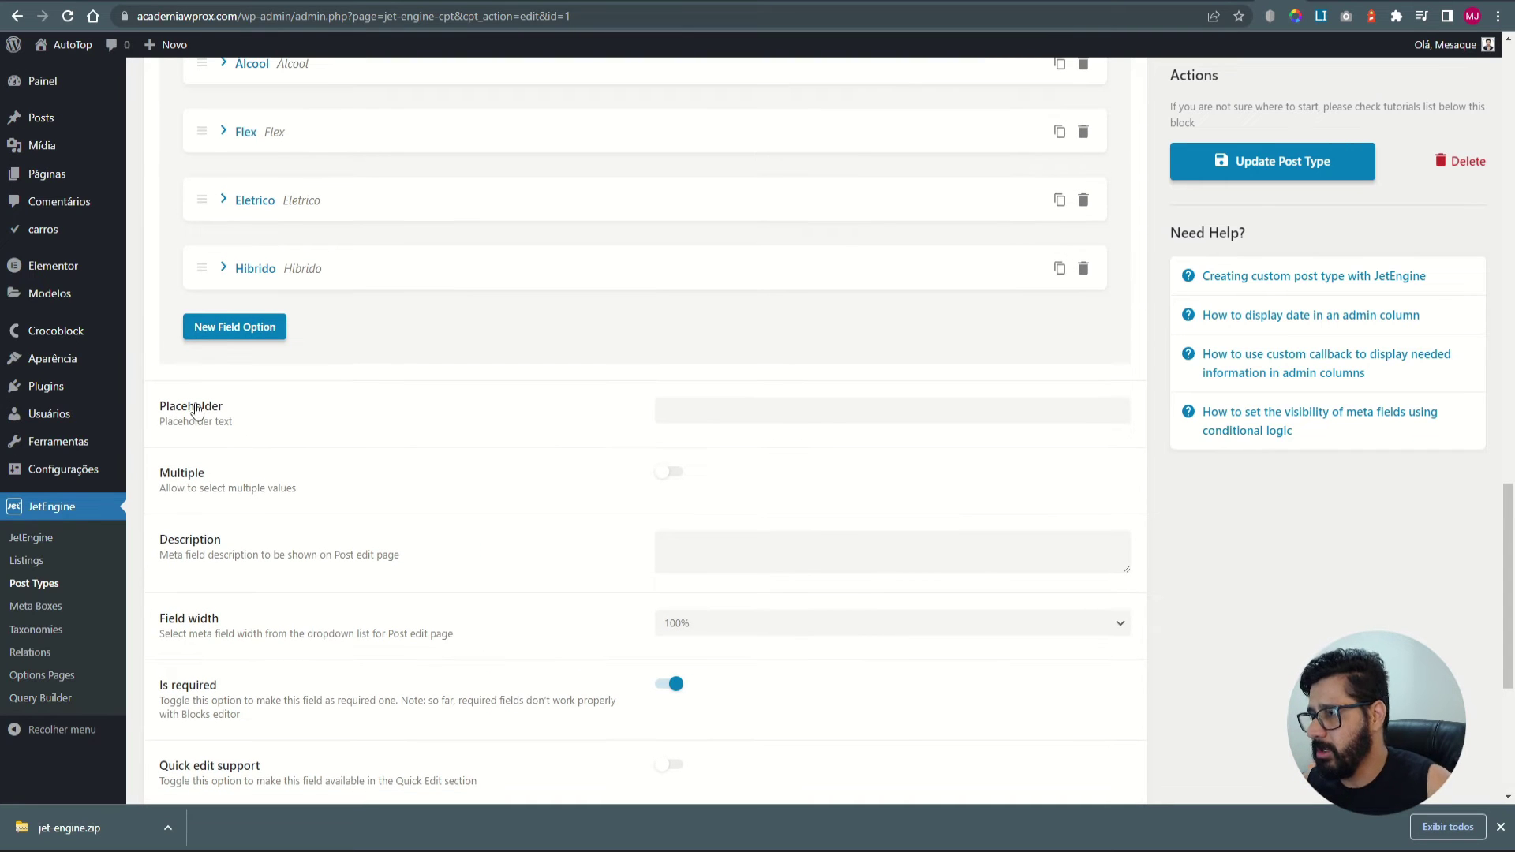
pyautogui.scroll(-2, 474, 403)
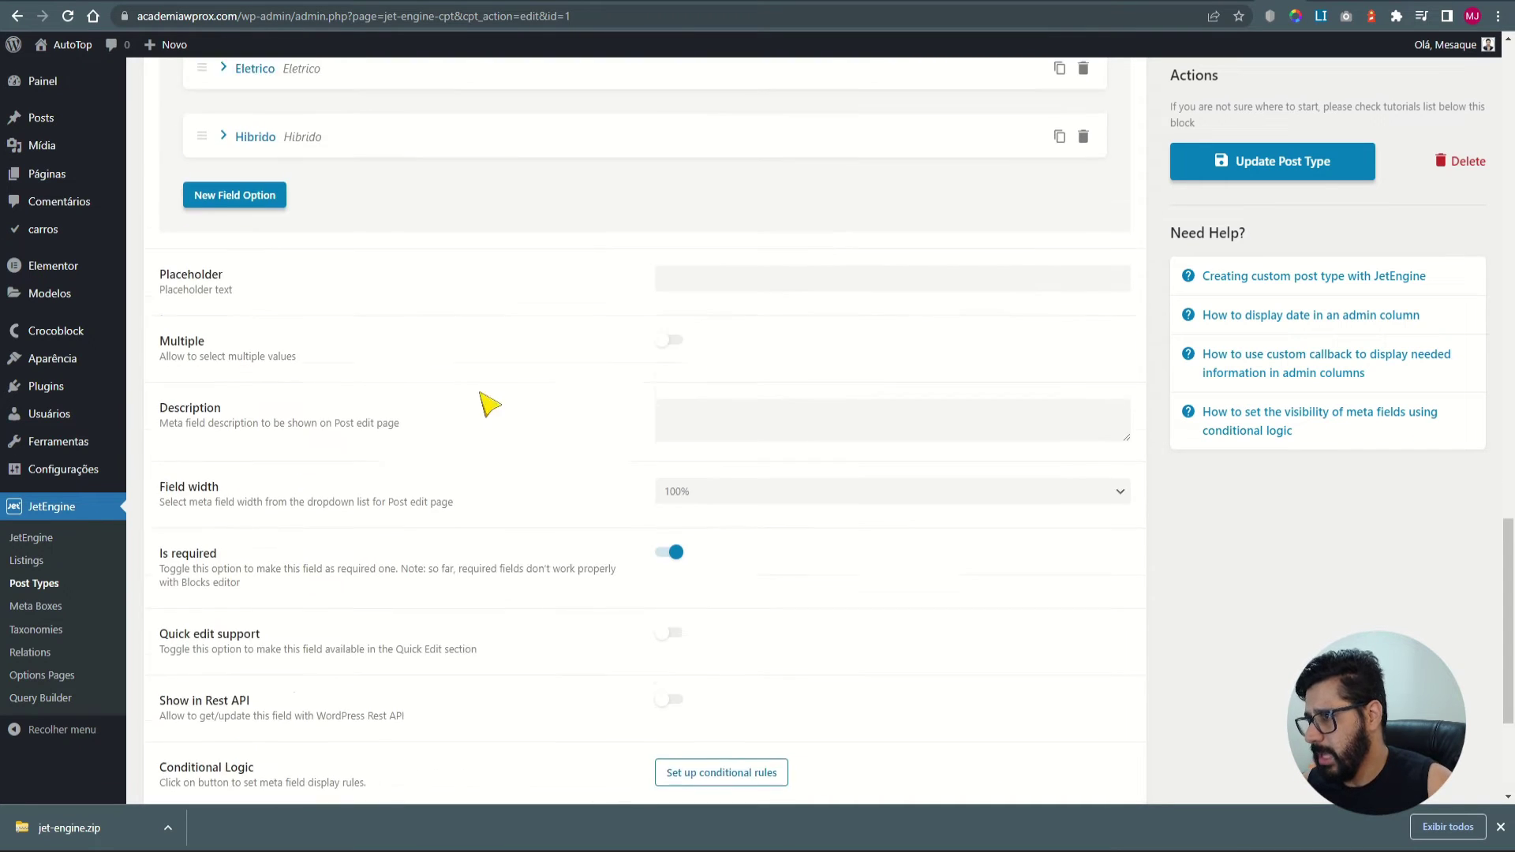
pyautogui.scroll(-3, 568, 464)
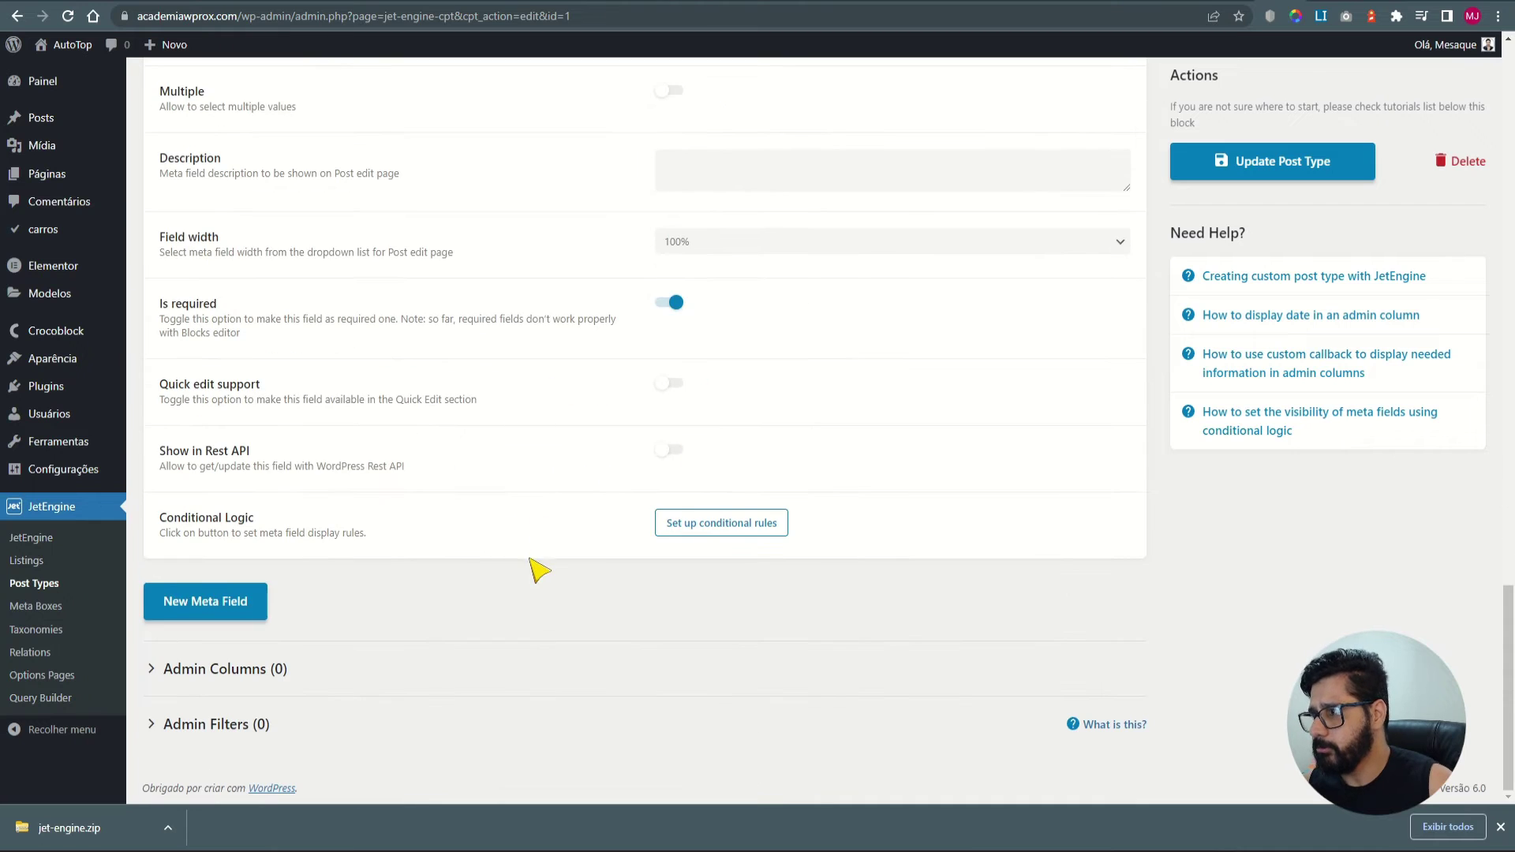
pyautogui.scroll(15, 534, 568)
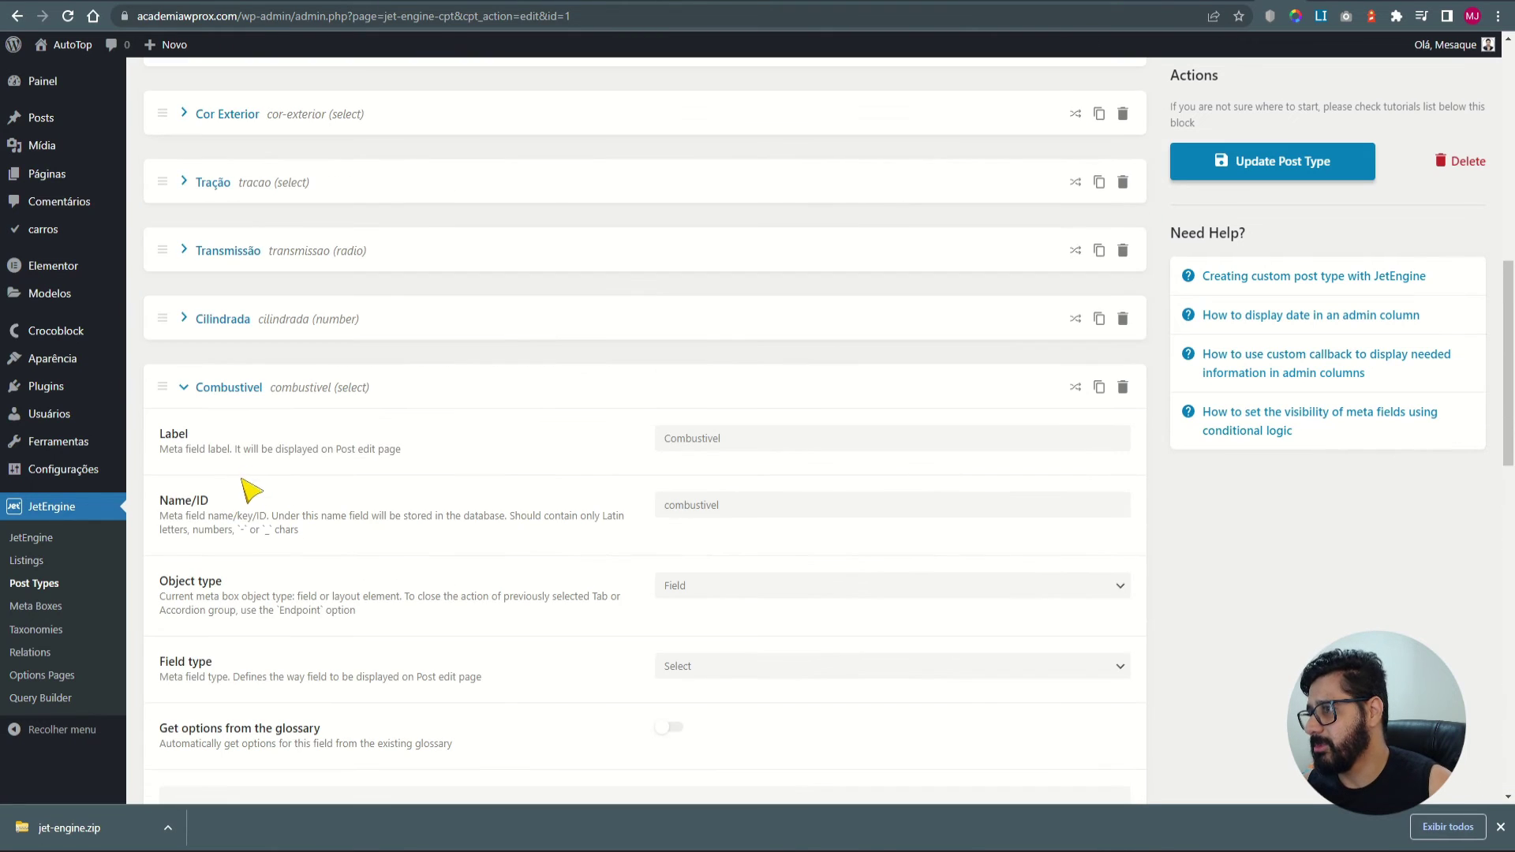
pyautogui.click(207, 388)
# Check the demo car page's overview and add a new meta field labelled GPS below Combustivel.
pyautogui.click(1206, 2)
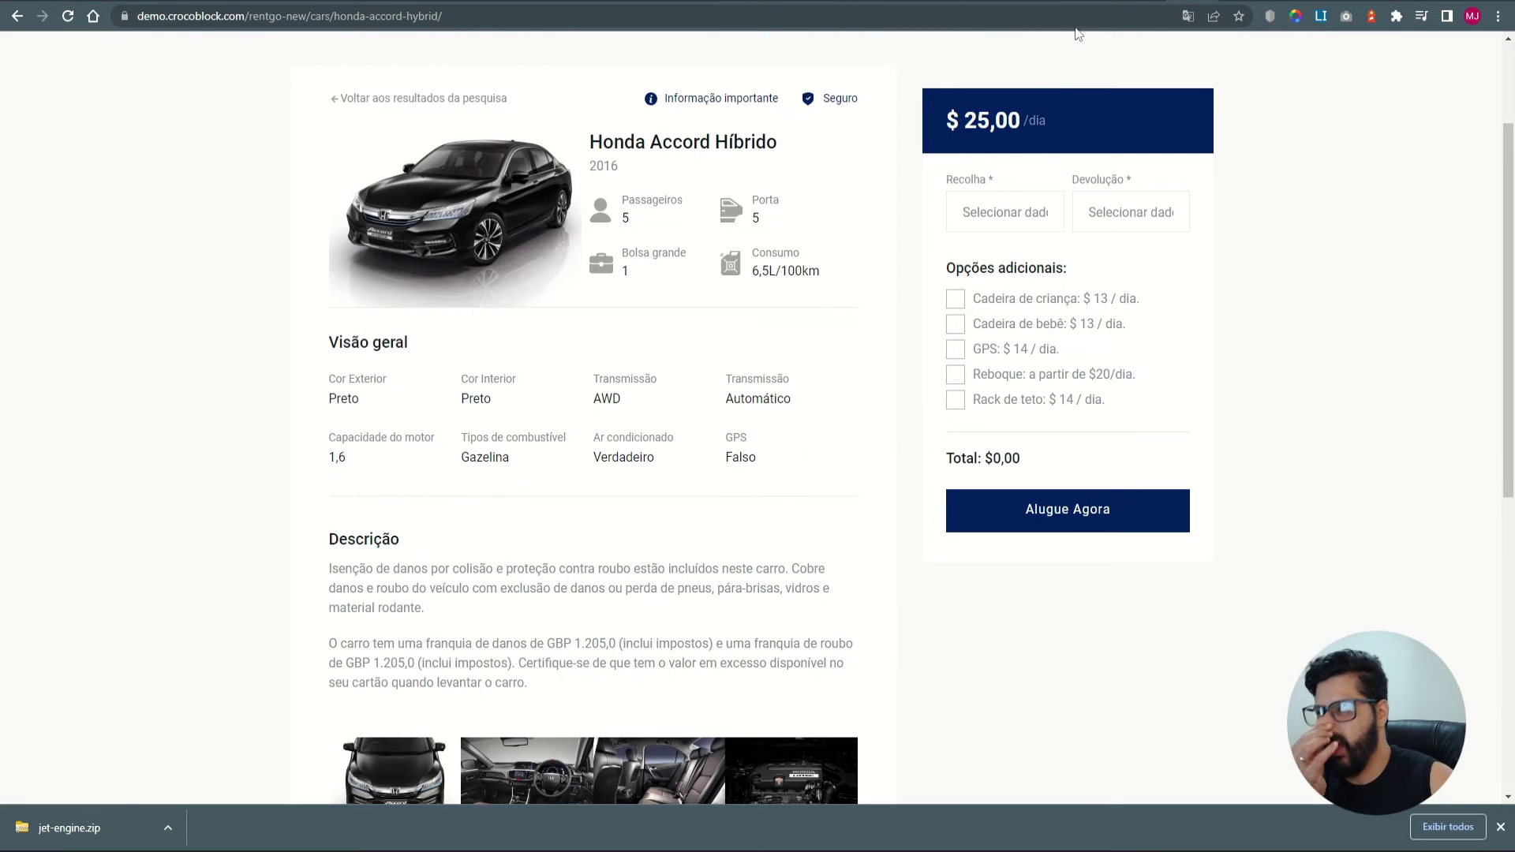
pyautogui.hotkey('ctrl', 'Tab')
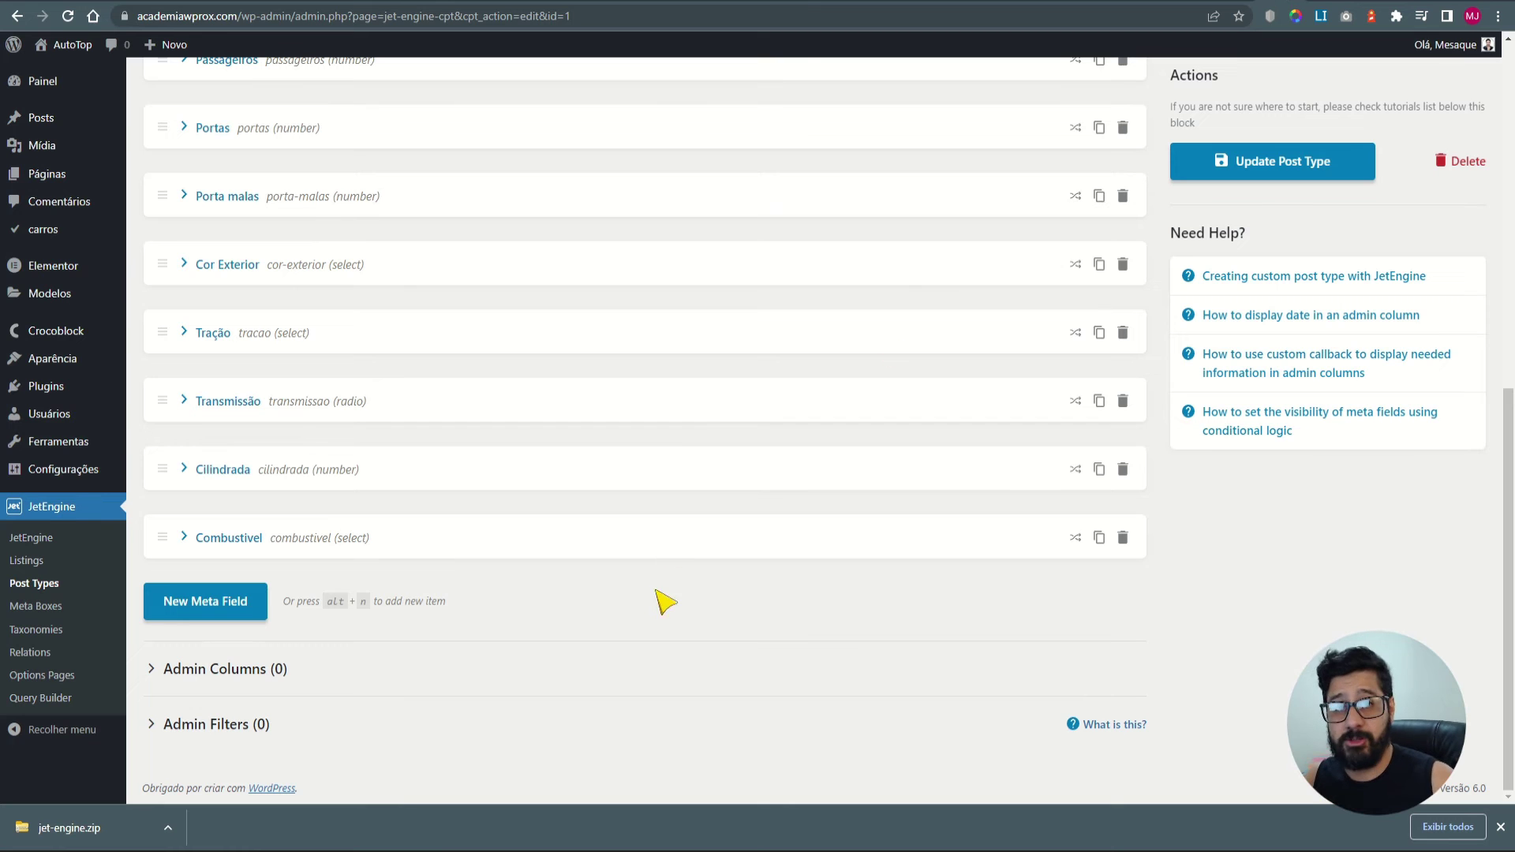
pyautogui.click(214, 606)
pyautogui.scroll(-3, 797, 415)
pyautogui.click(782, 418)
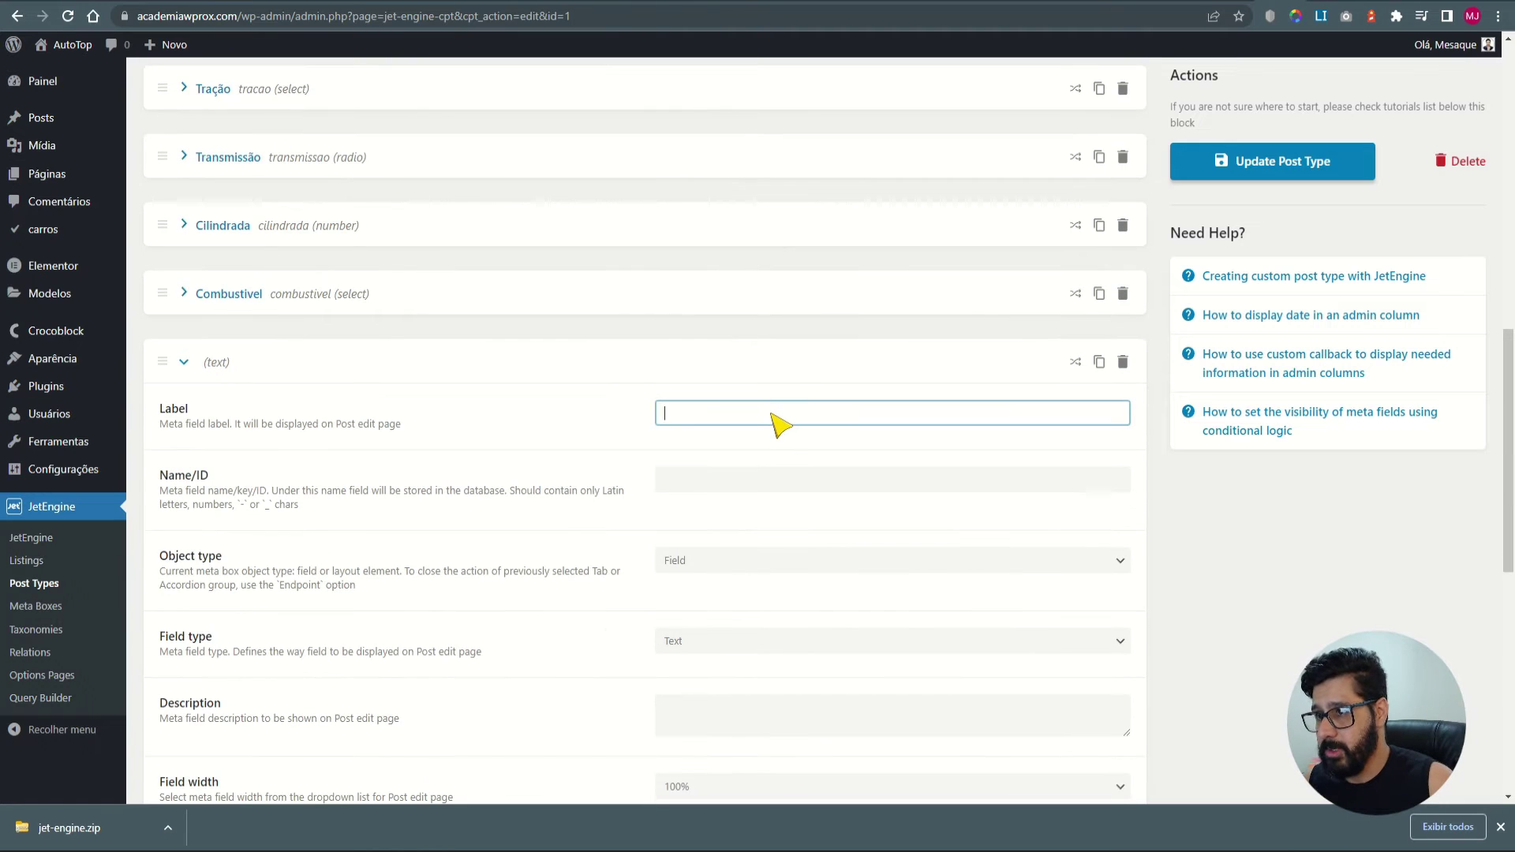
pyautogui.write('GPS')
# Set the GPS field's type to Switcher and save the updated post type.
pyautogui.scroll(-5, 777, 424)
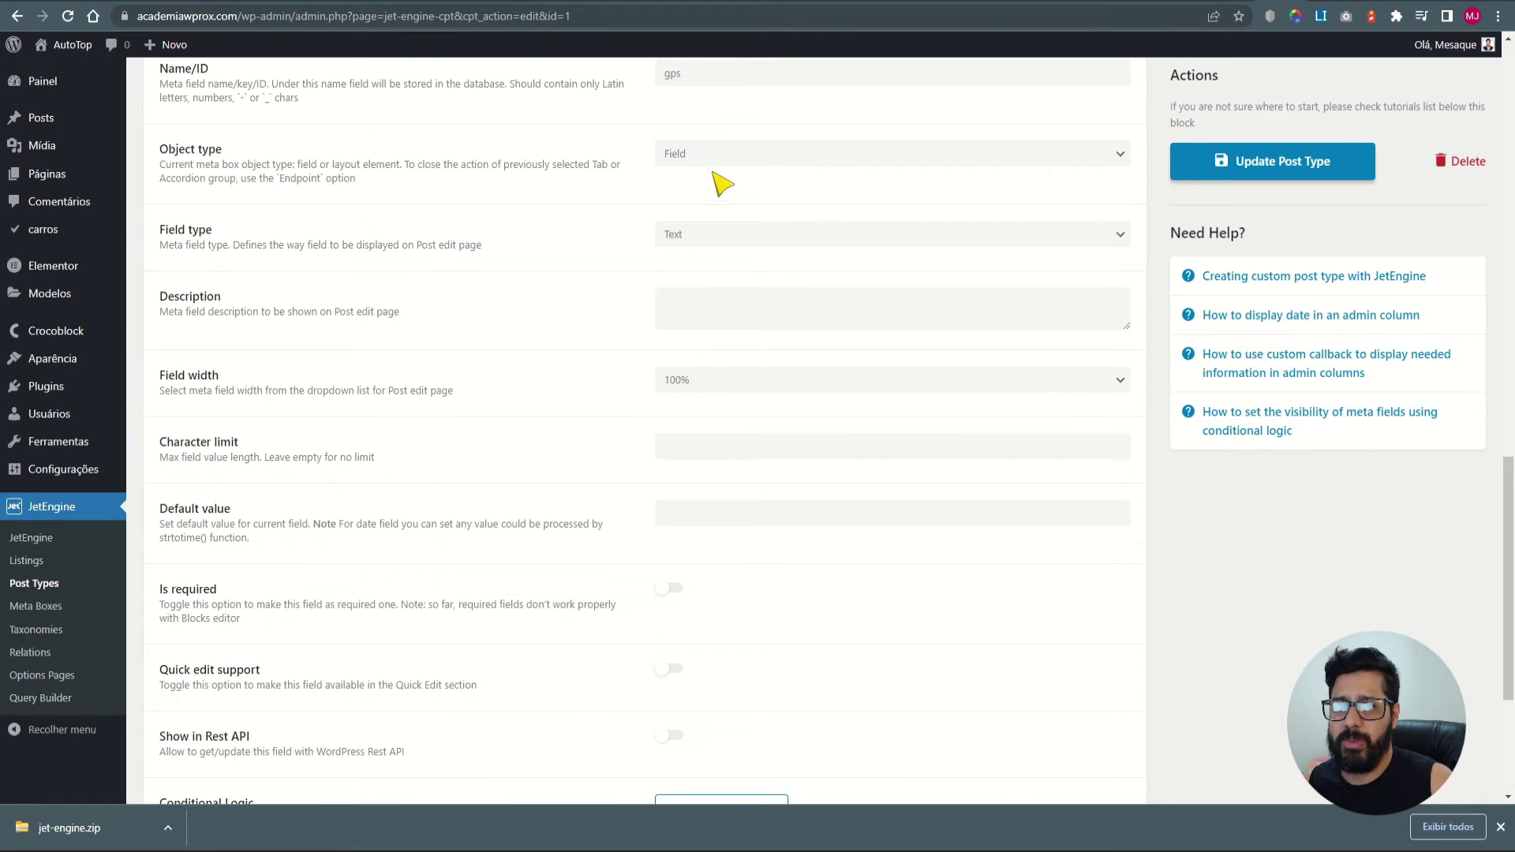
pyautogui.click(681, 235)
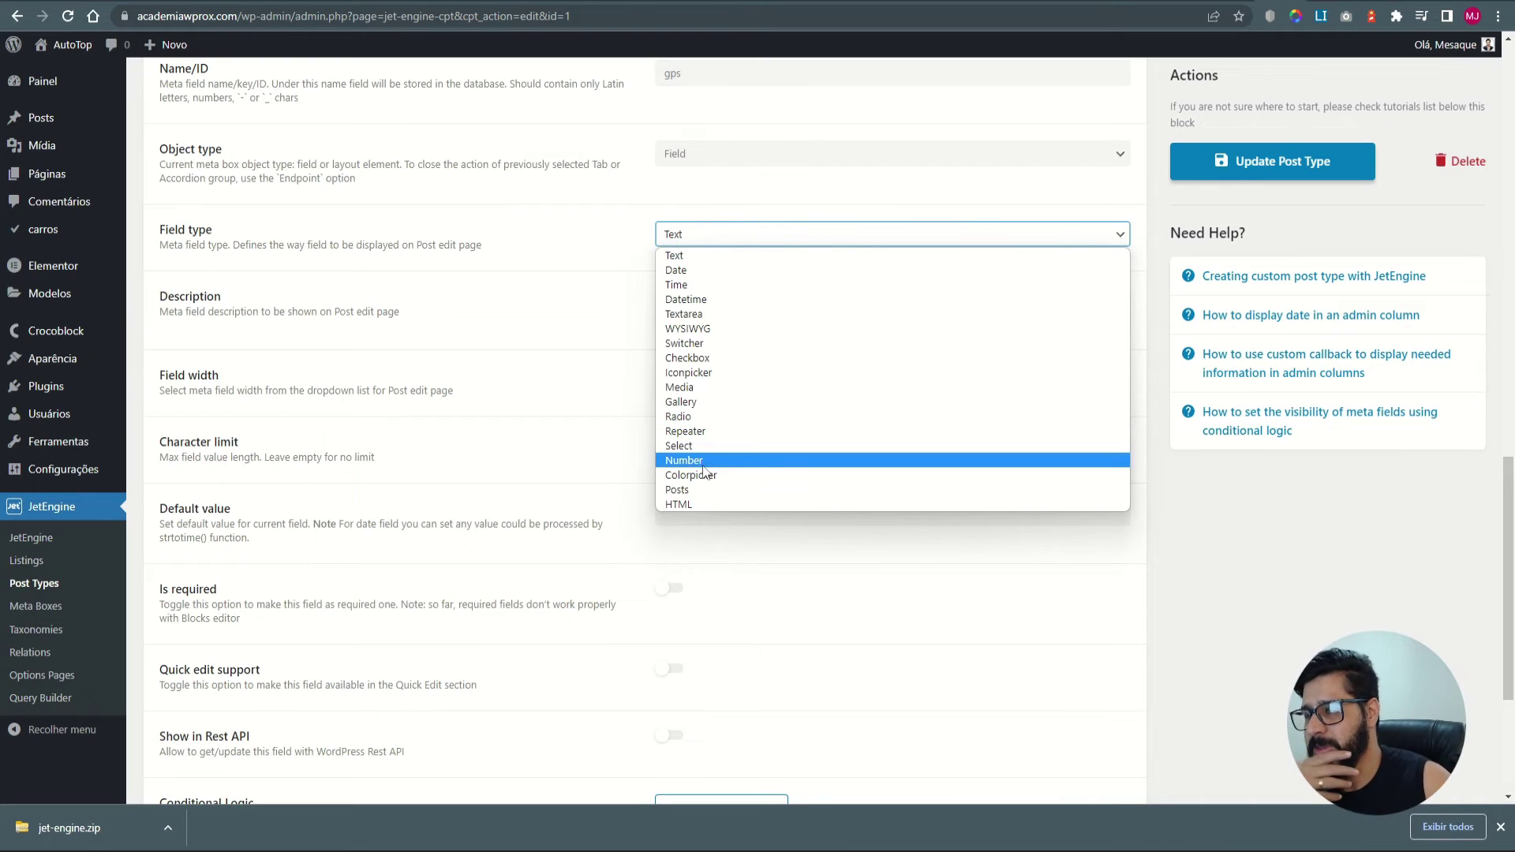
pyautogui.click(709, 343)
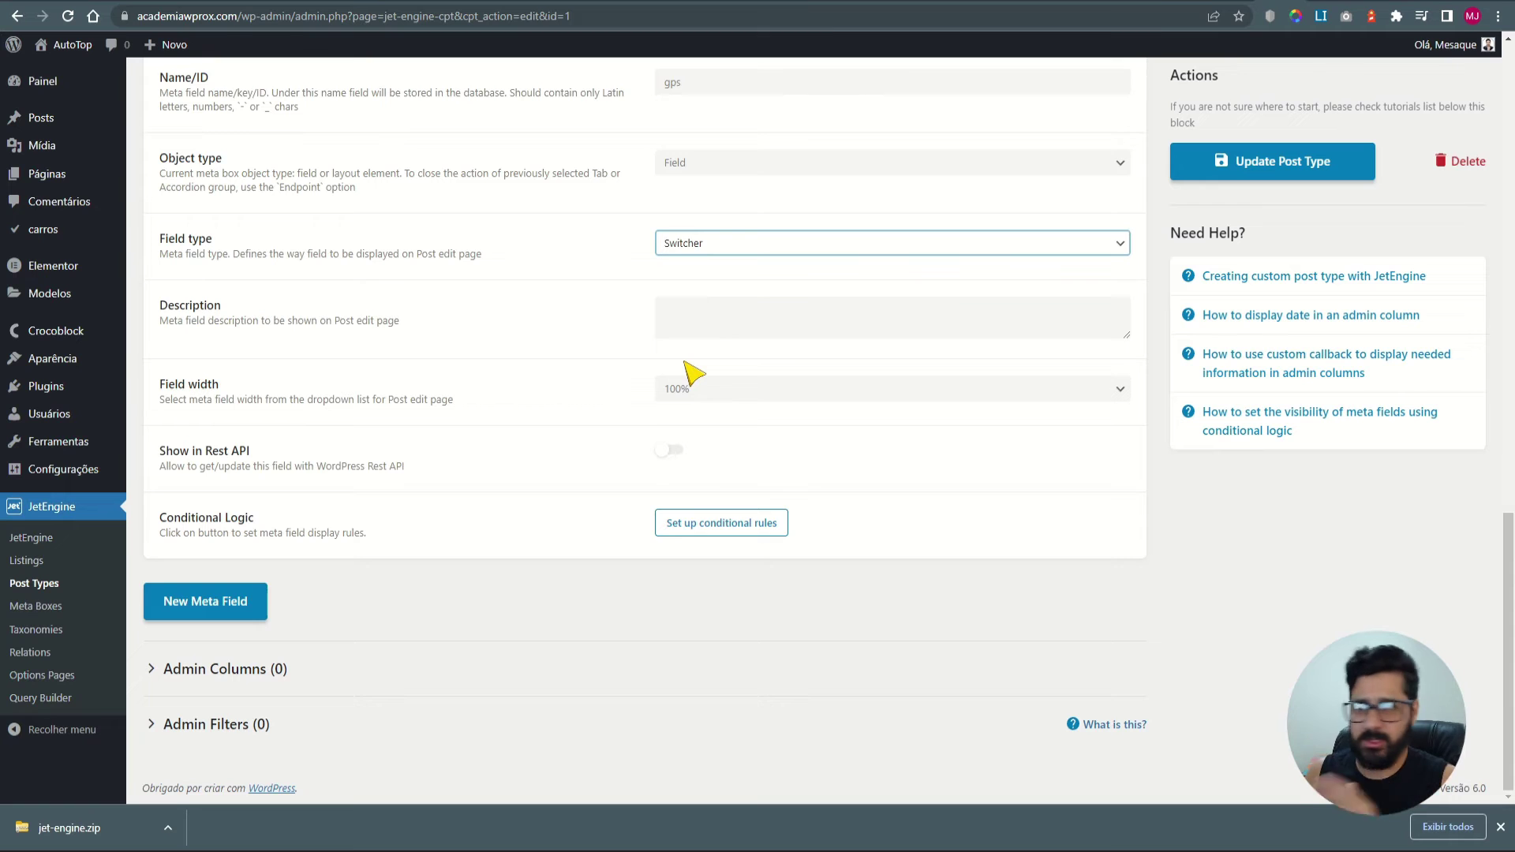
pyautogui.press('Tab')
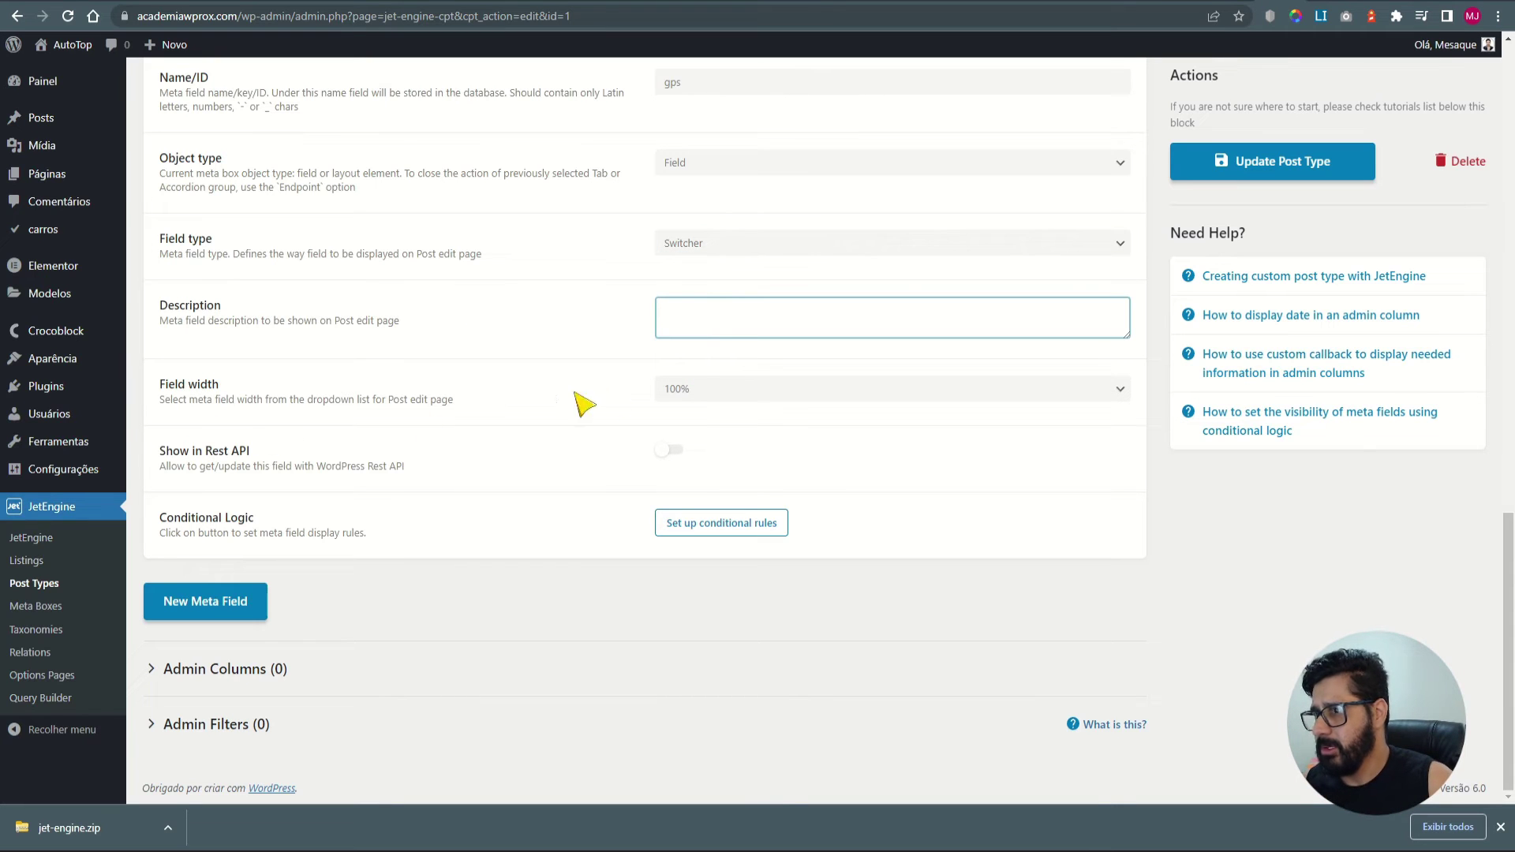
pyautogui.scroll(3, 562, 598)
pyautogui.scroll(-3, 568, 596)
pyautogui.click(1261, 169)
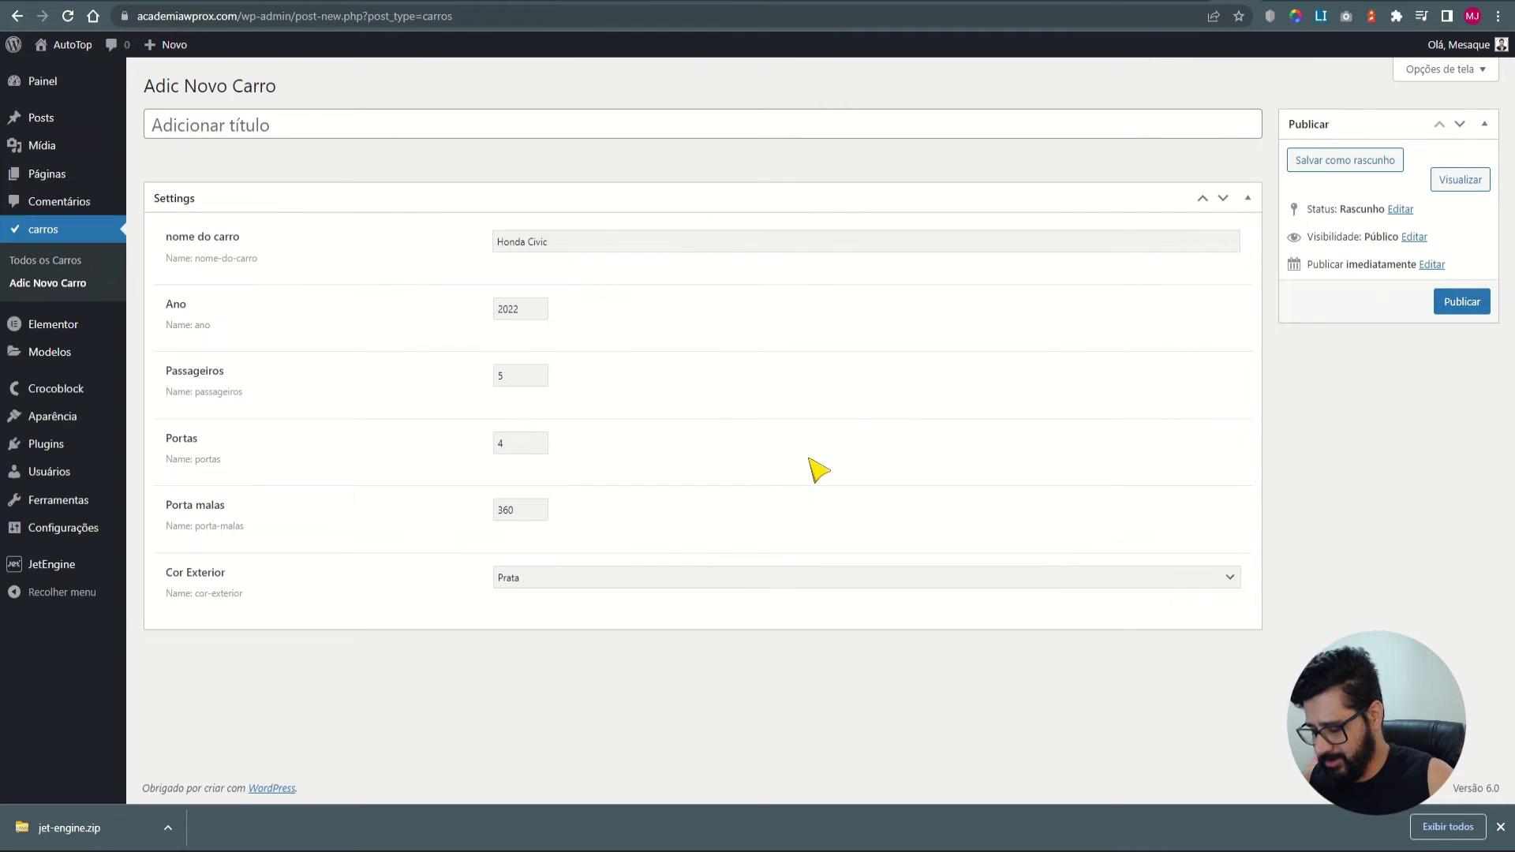
# Title the new carro DGFASDFGASFDASD and set its Ano to 2019 in the post edit form.
pyautogui.write('DGFASDFGASFDASD')
pyautogui.click(557, 242)
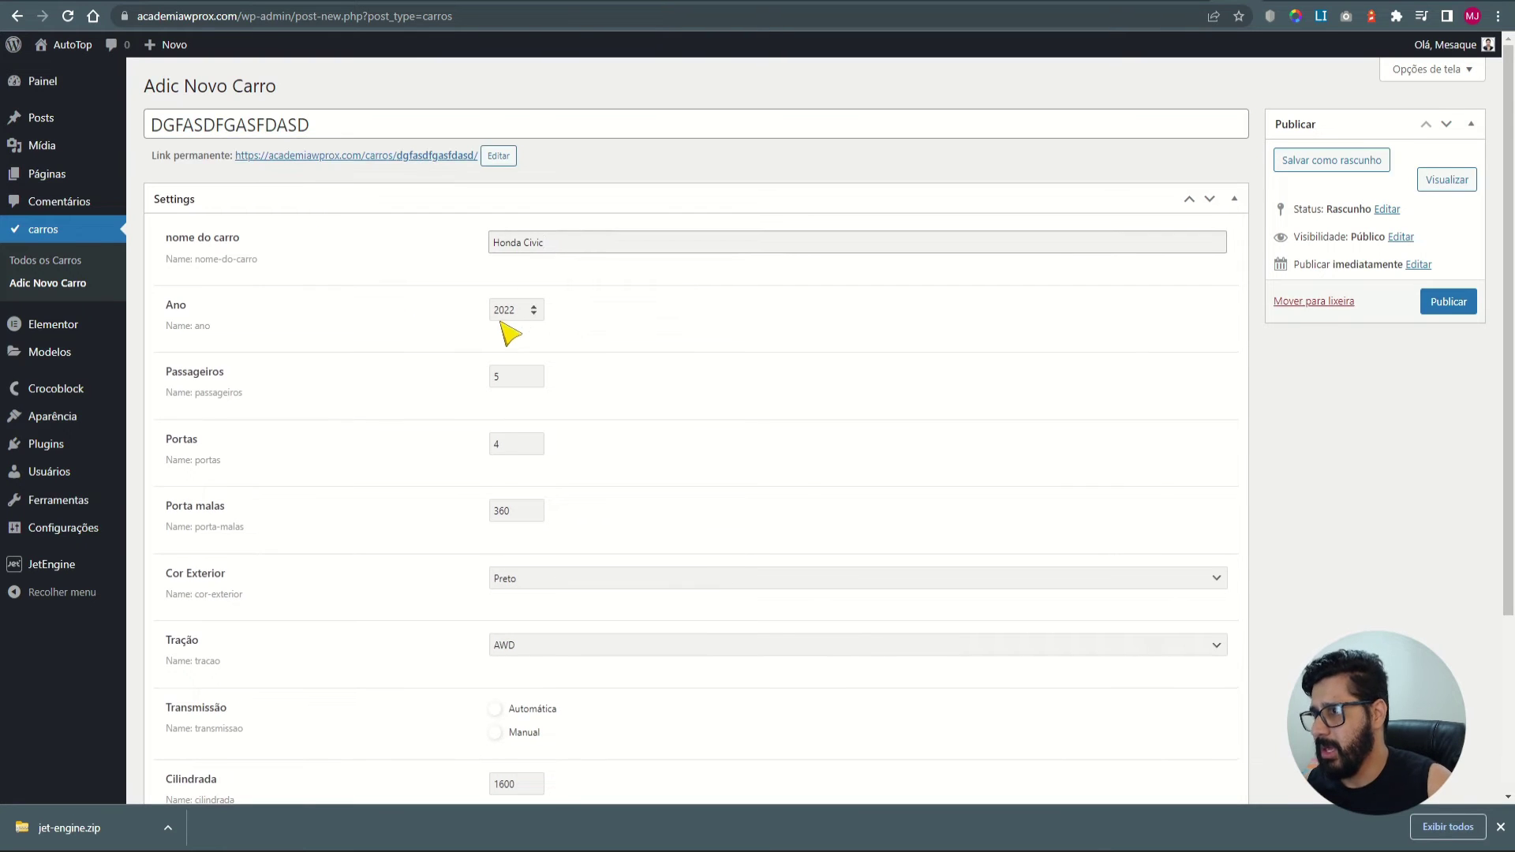
pyautogui.scroll(-2, 521, 313)
pyautogui.click(535, 151)
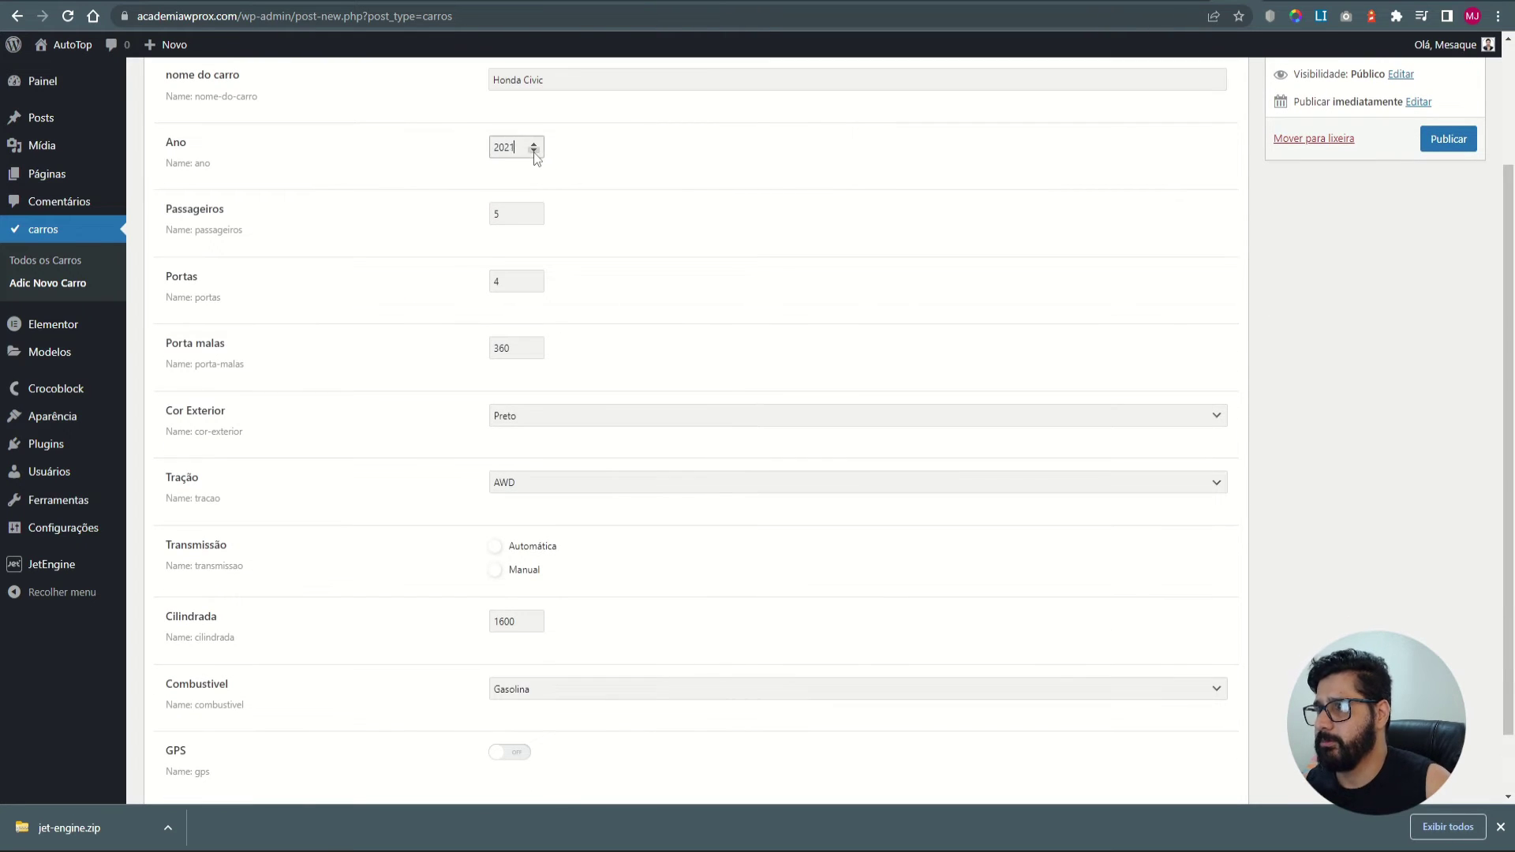
# Set the new carro's Passageiros to 4, Portas to 2 and Porta malas to 450.
pyautogui.click(534, 218)
pyautogui.click(536, 286)
pyautogui.click(536, 286)
pyautogui.scroll(-1, 666, 342)
pyautogui.press('Tab')
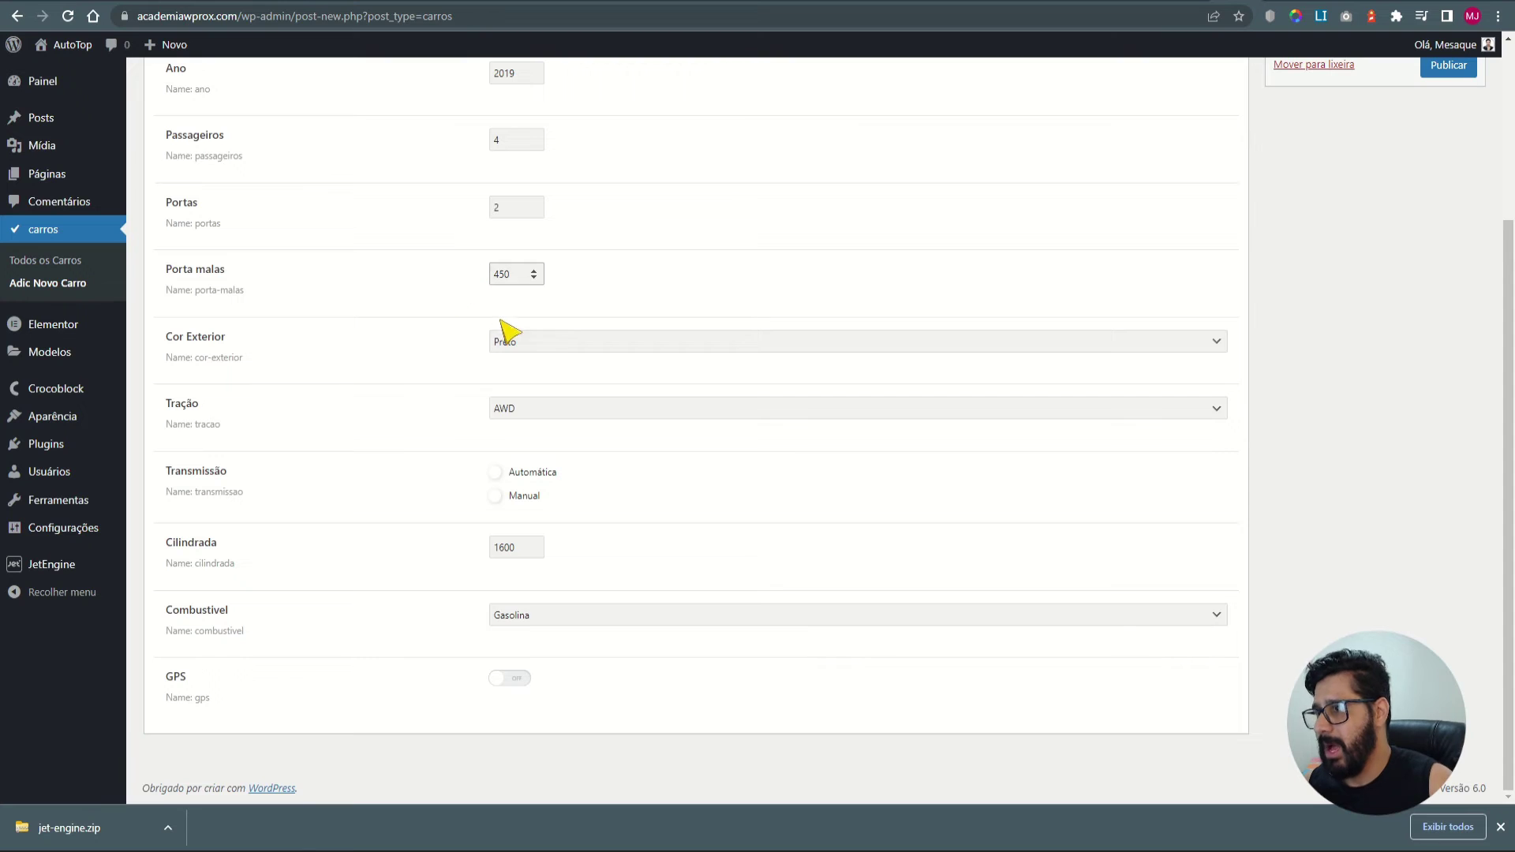
# Set the new carro's Cor Exterior to Branco and its Tração to Traseira.
pyautogui.click(509, 342)
pyautogui.click(521, 375)
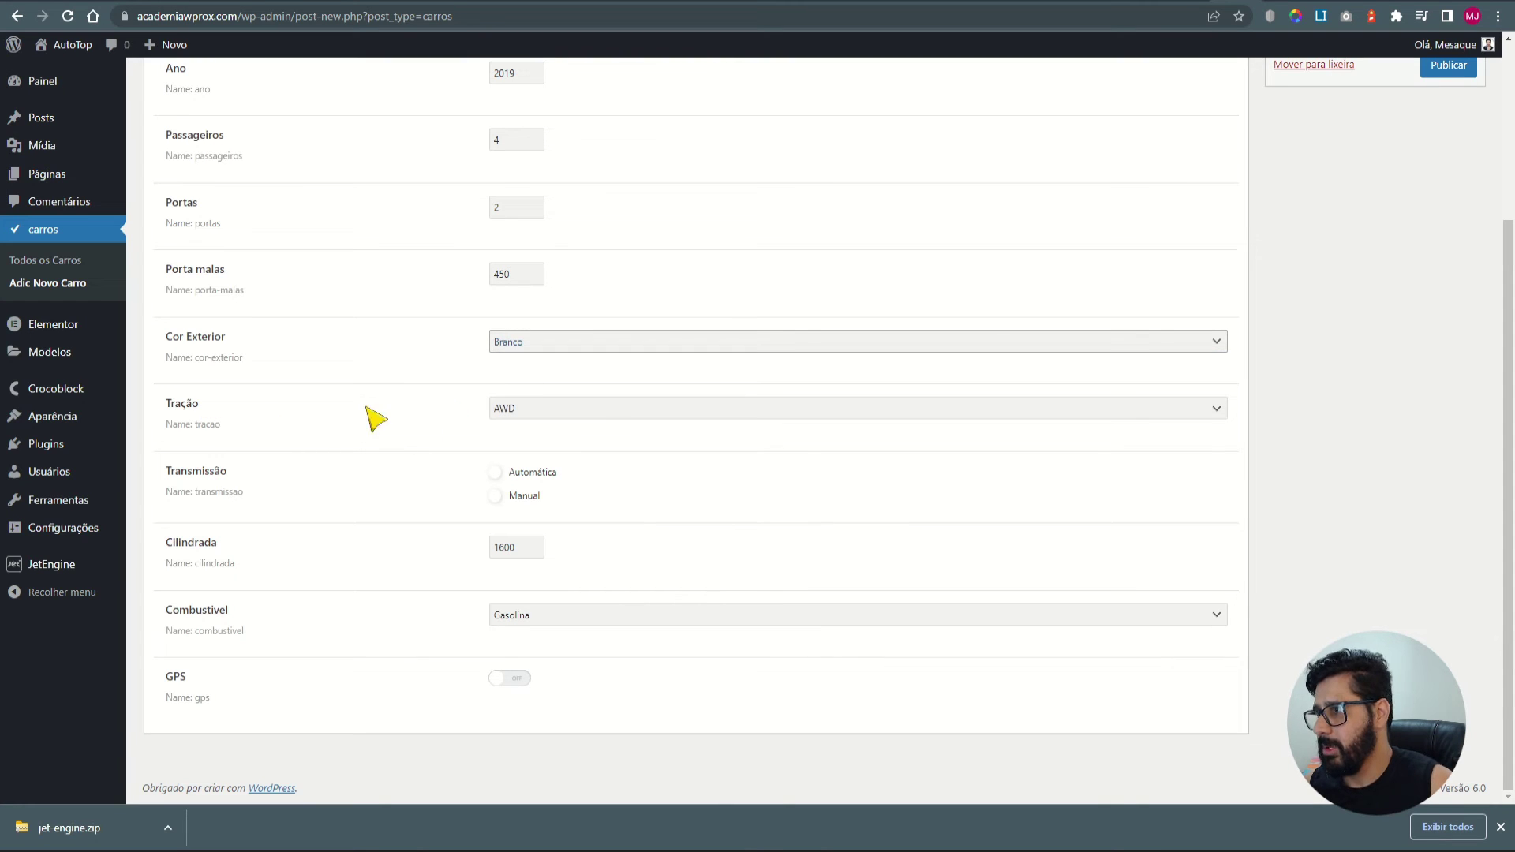
pyautogui.click(564, 410)
pyautogui.click(543, 439)
pyautogui.click(514, 410)
pyautogui.click(512, 456)
# Choose Automática as the carro's Transmissão and set its Cilindrada to 3000.
pyautogui.click(496, 494)
pyautogui.click(494, 495)
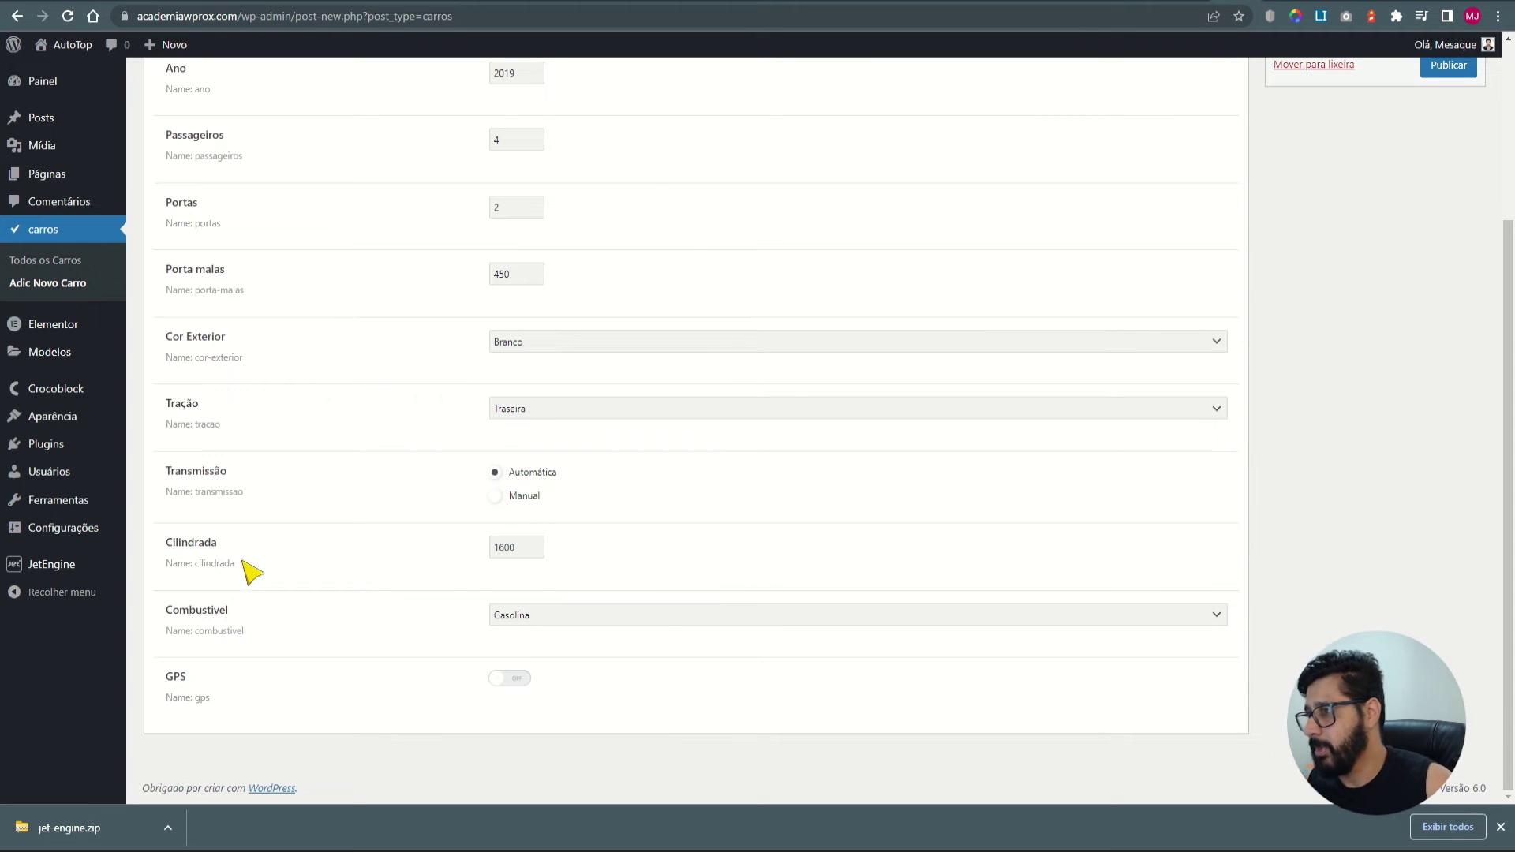
pyautogui.doubleClick(522, 551)
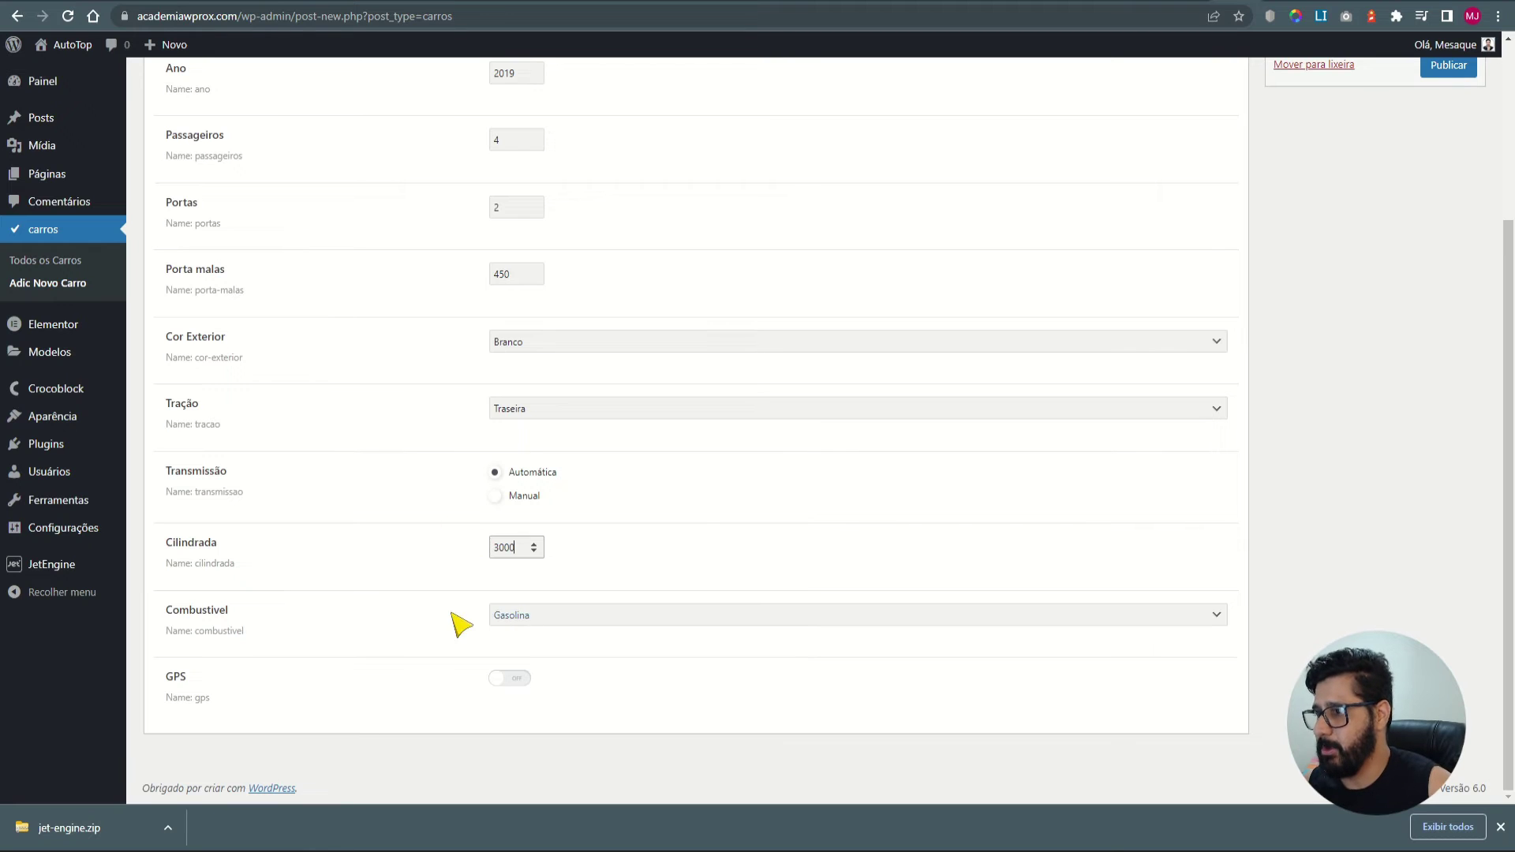
# Set the carro's Combustivel to Hibrido and switch GPS on.
pyautogui.click(556, 622)
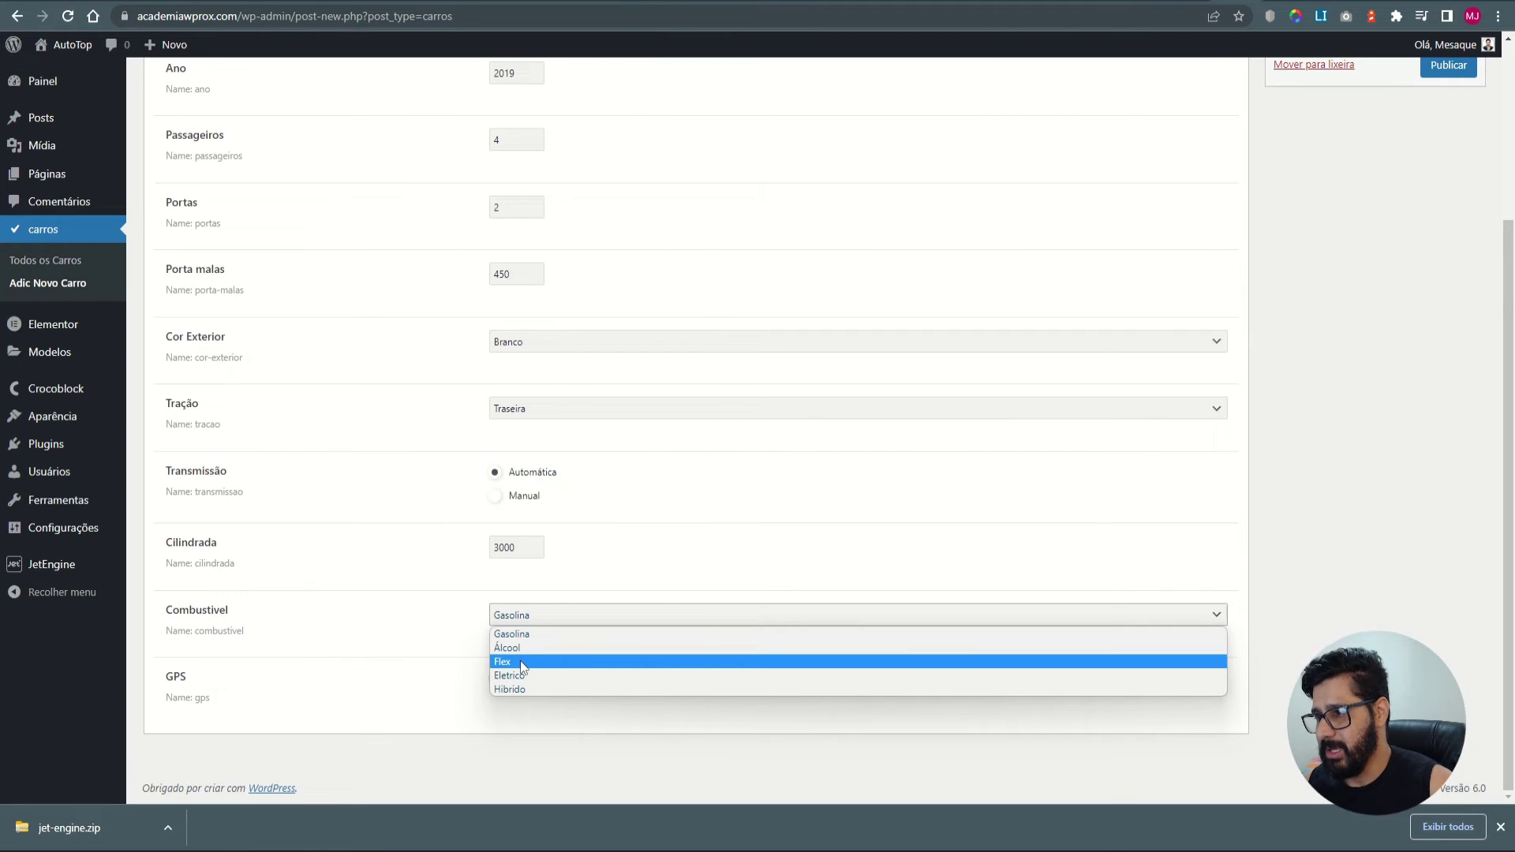
pyautogui.click(517, 690)
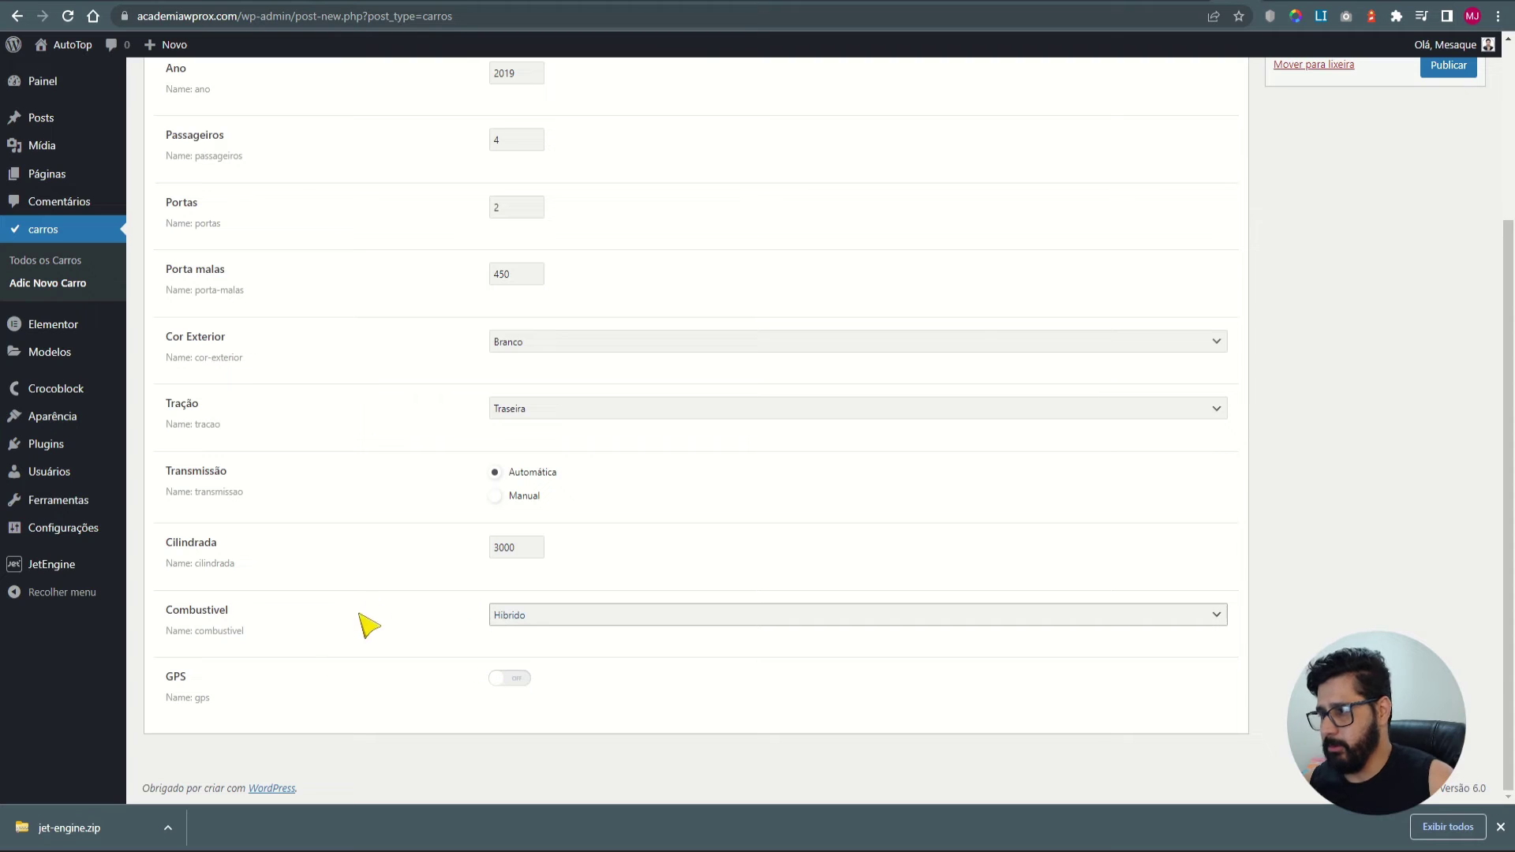
pyautogui.click(520, 682)
pyautogui.click(507, 688)
pyautogui.click(505, 691)
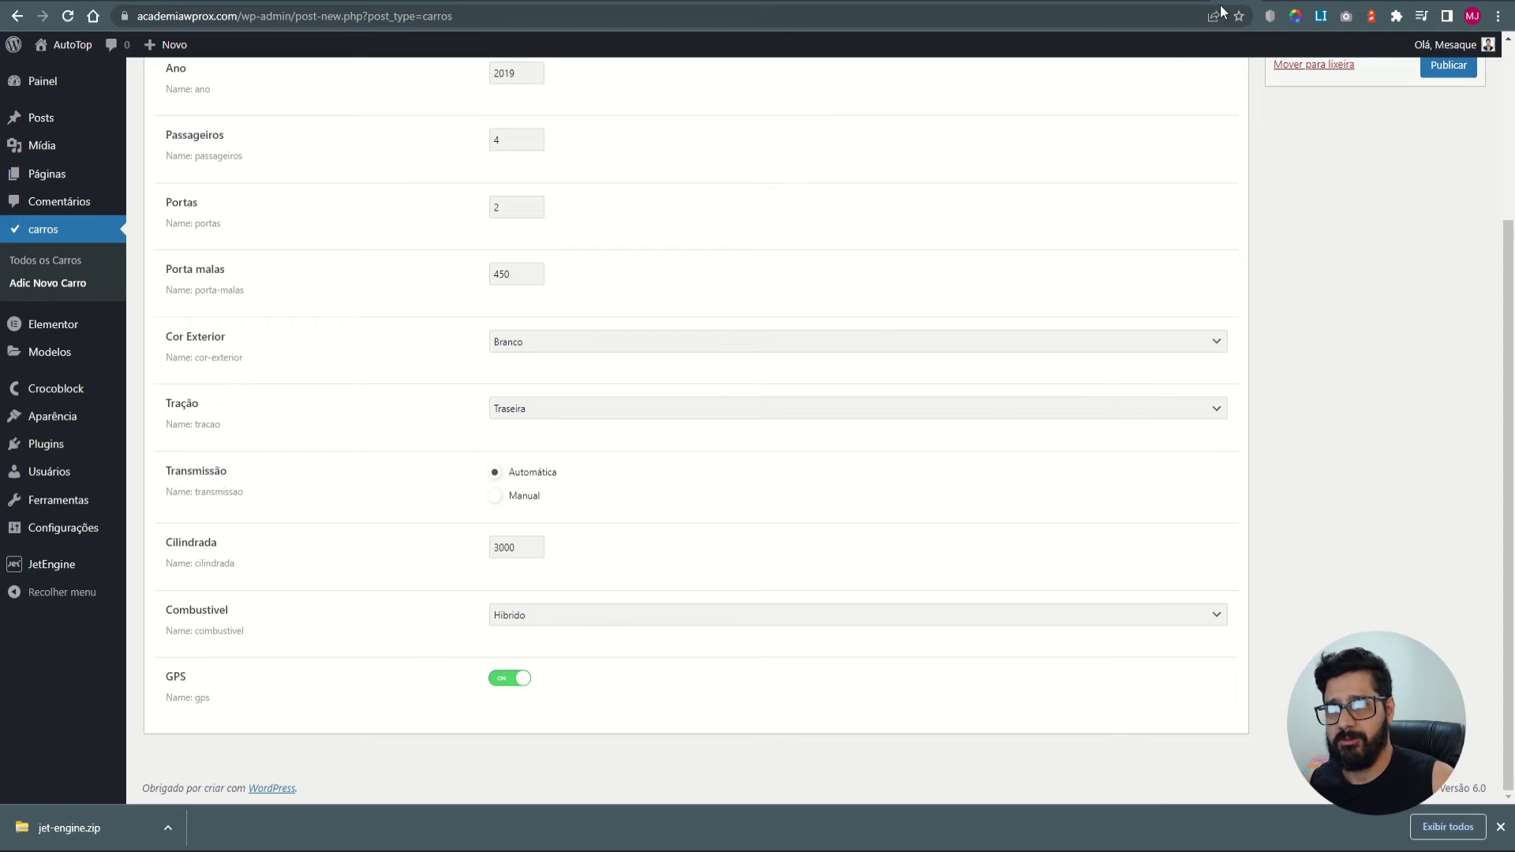
pyautogui.hotkey('ctrl', 'Tab')
pyautogui.click(237, 623)
pyautogui.click(761, 657)
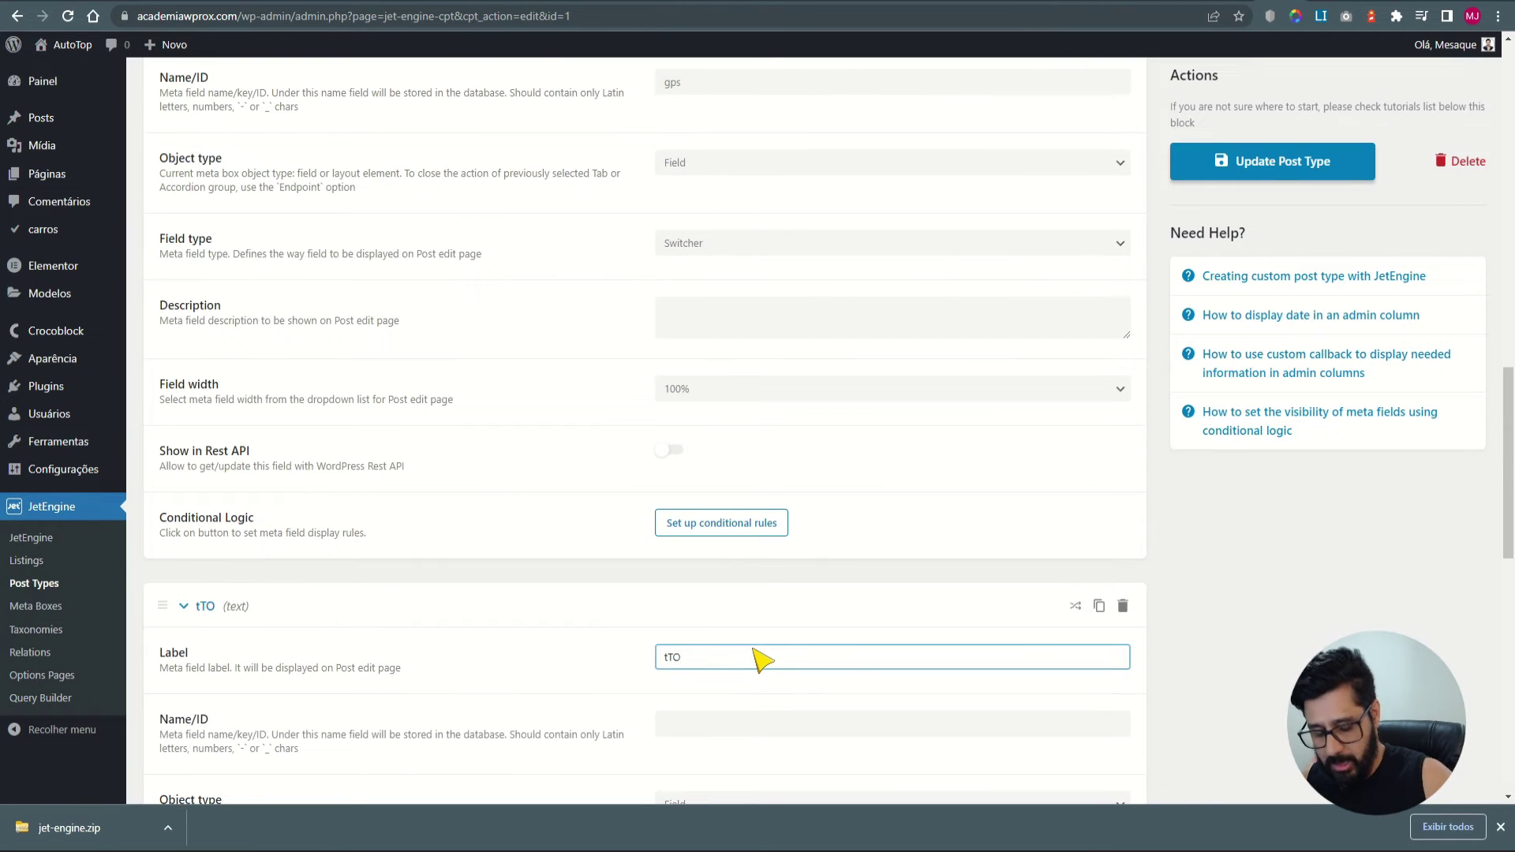
pyautogui.click(1123, 606)
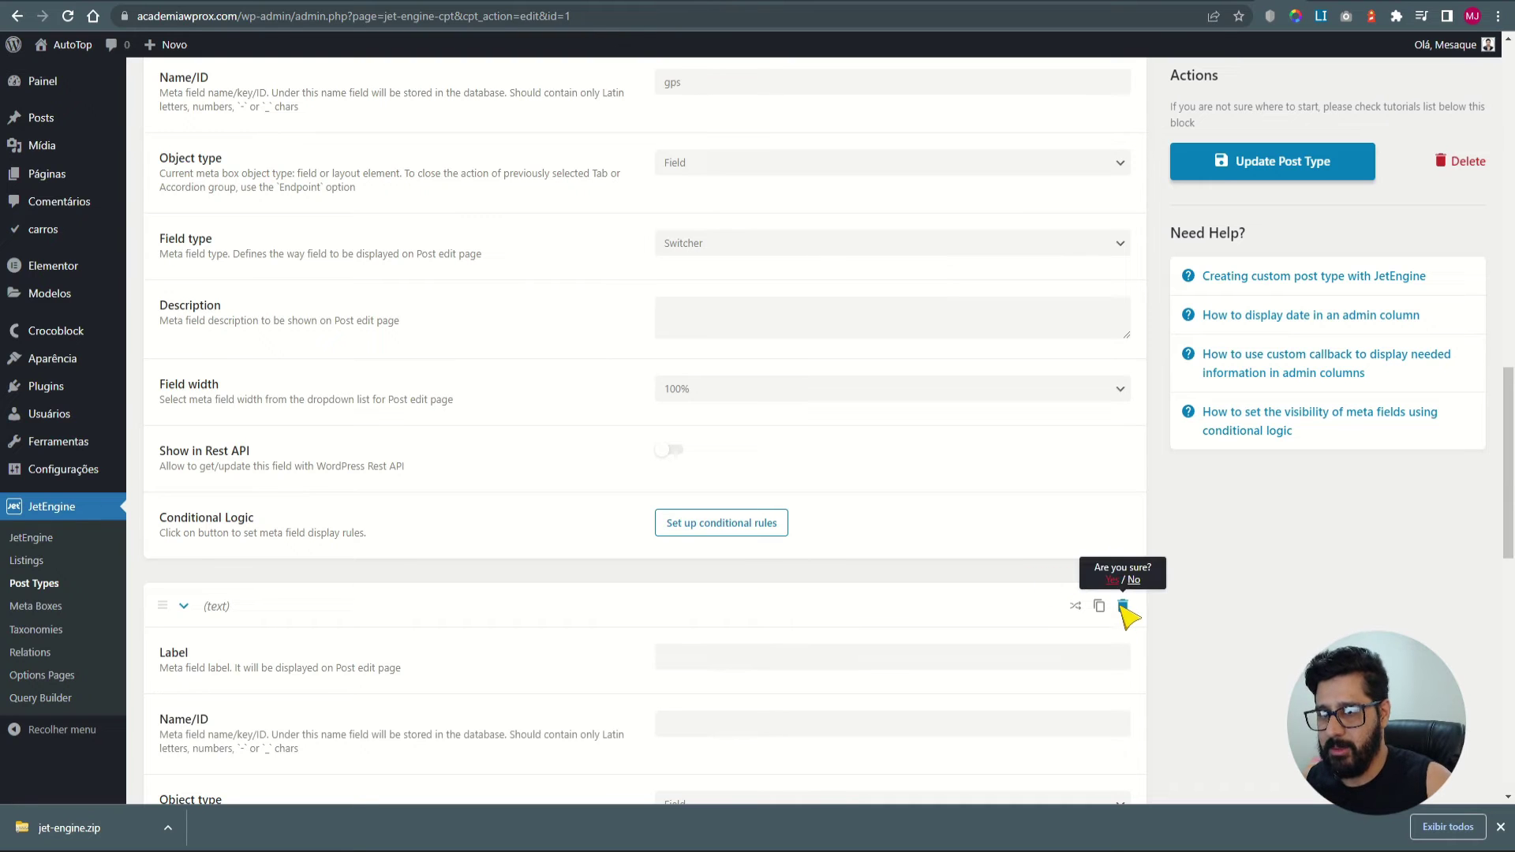
pyautogui.click(1112, 580)
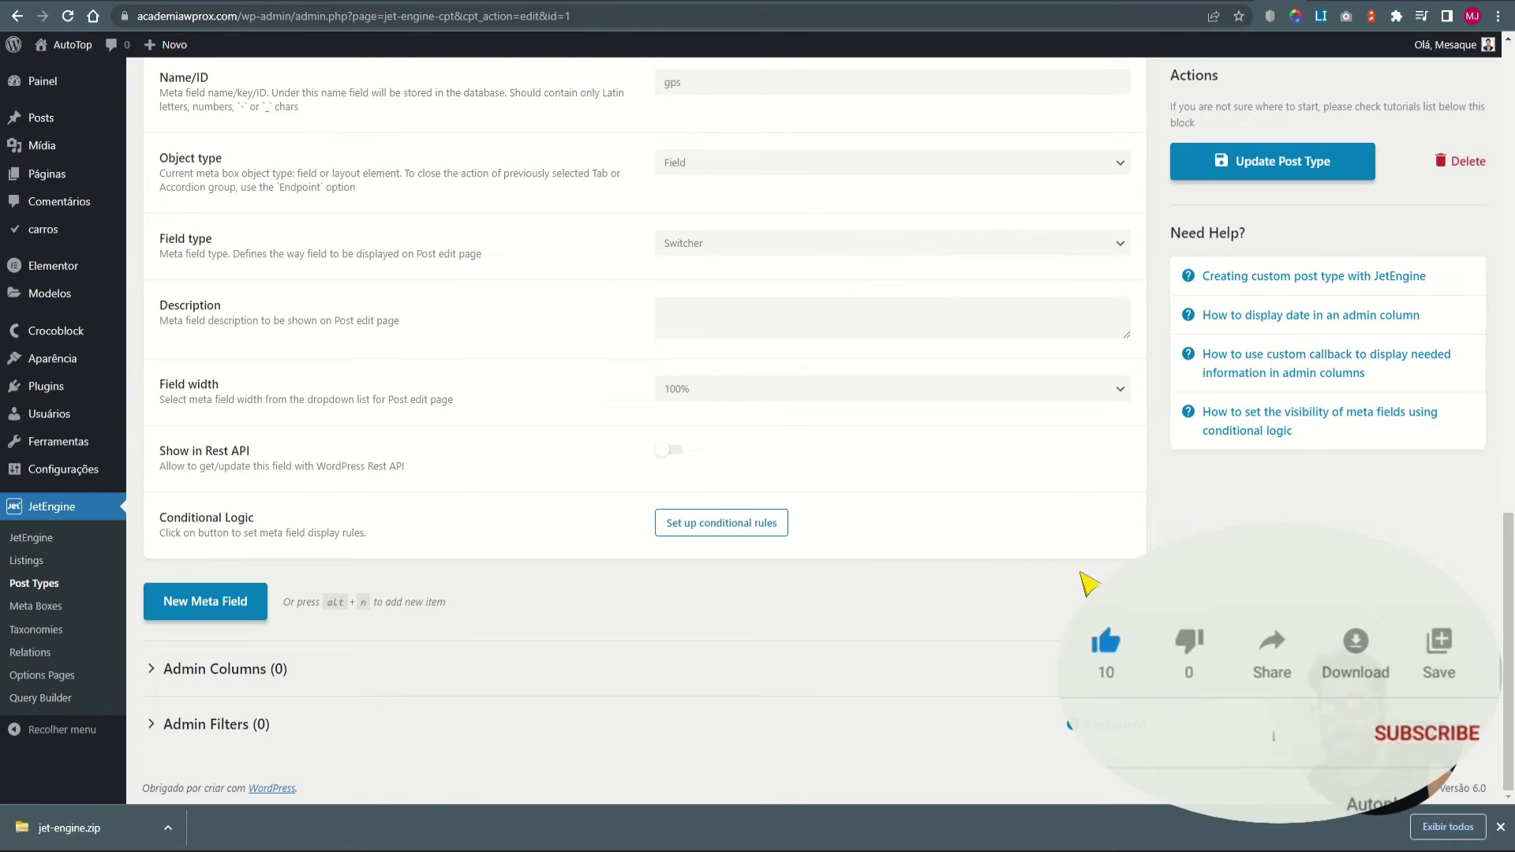
# Duplicate the GPS switcher meta field of the carros post type and label the copy Arcondicionado.
pyautogui.scroll(8, 473, 550)
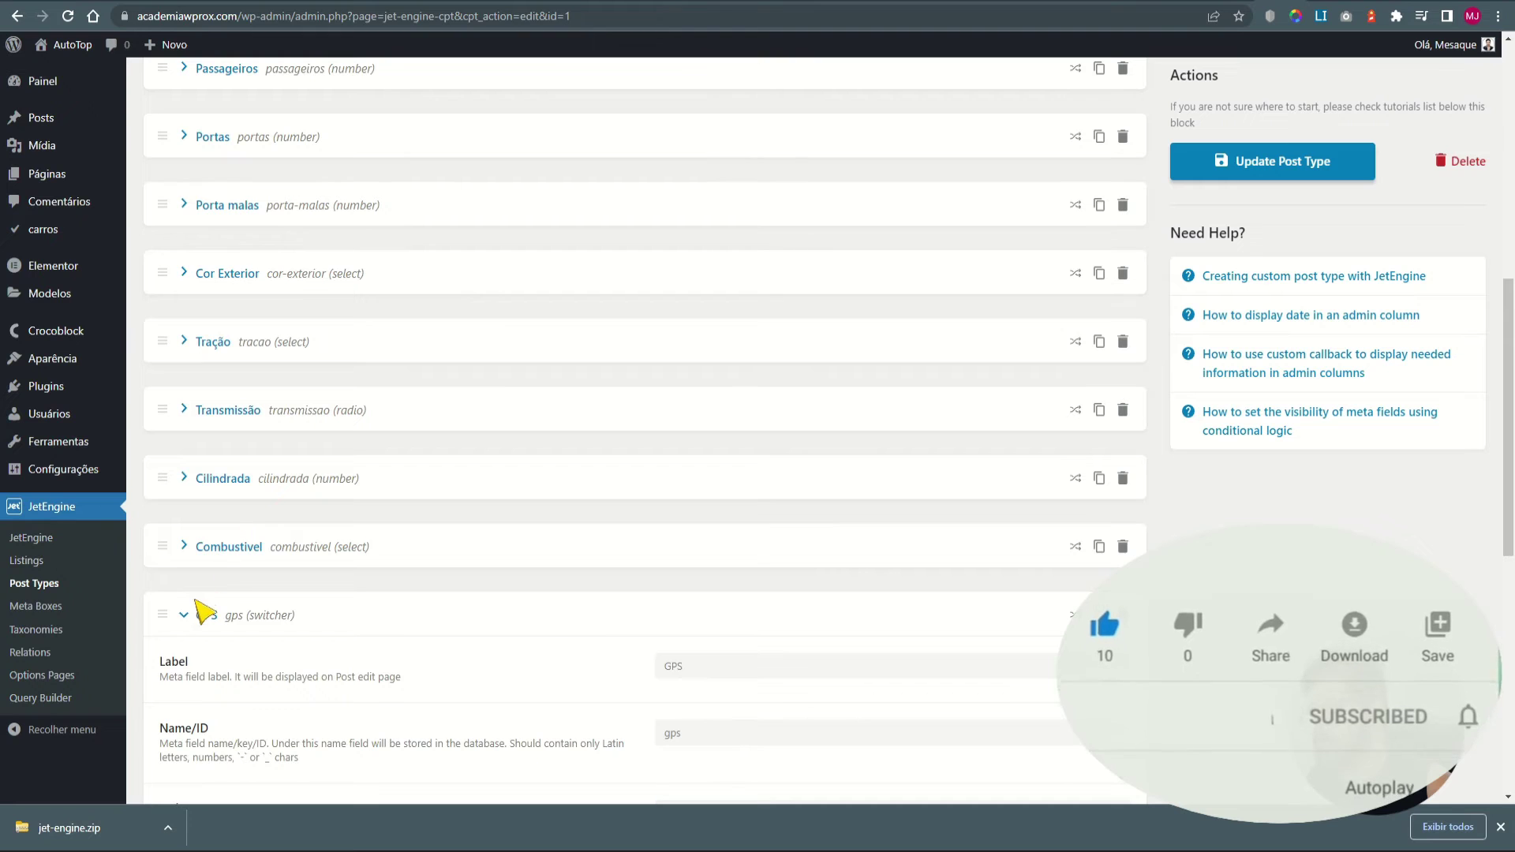
pyautogui.click(205, 609)
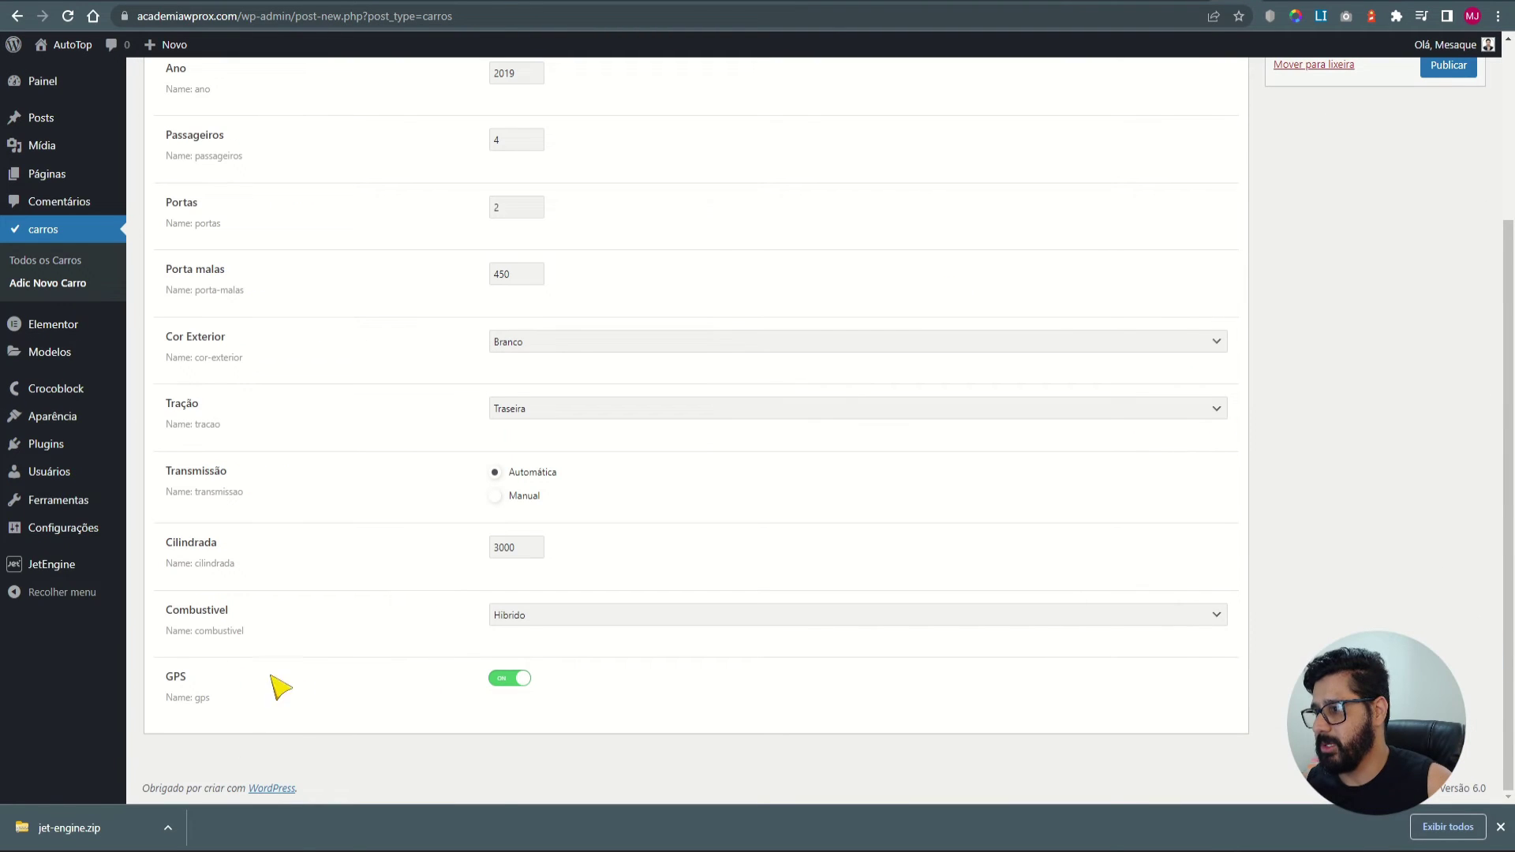
pyautogui.doubleClick(176, 676)
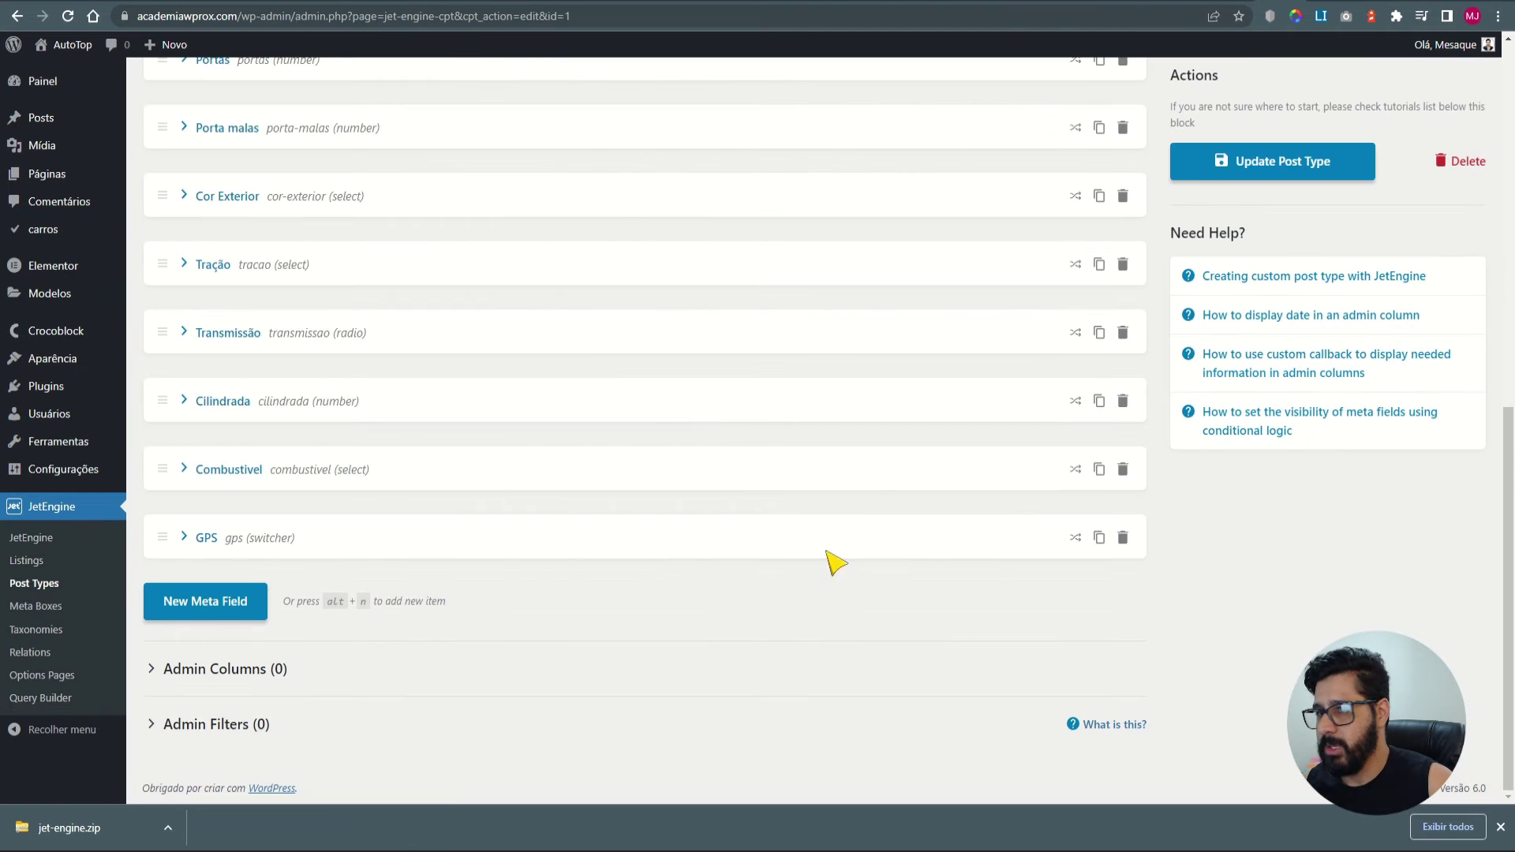
pyautogui.click(1100, 538)
pyautogui.scroll(-3, 552, 584)
pyautogui.moveTo(726, 414); pyautogui.dragTo(642, 412)
pyautogui.write('aRCON')
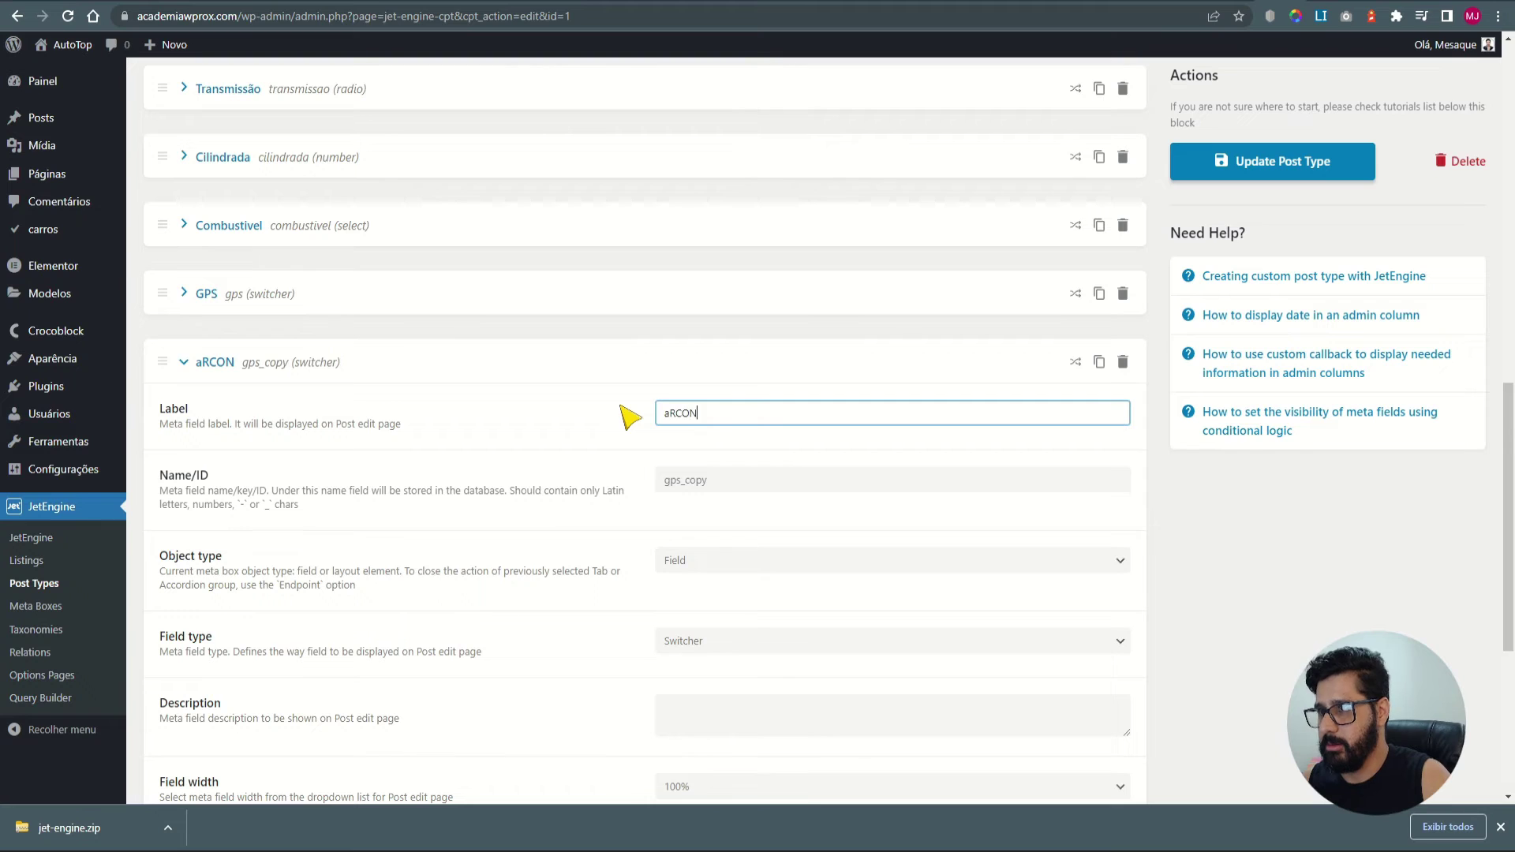
pyautogui.write('Arco')
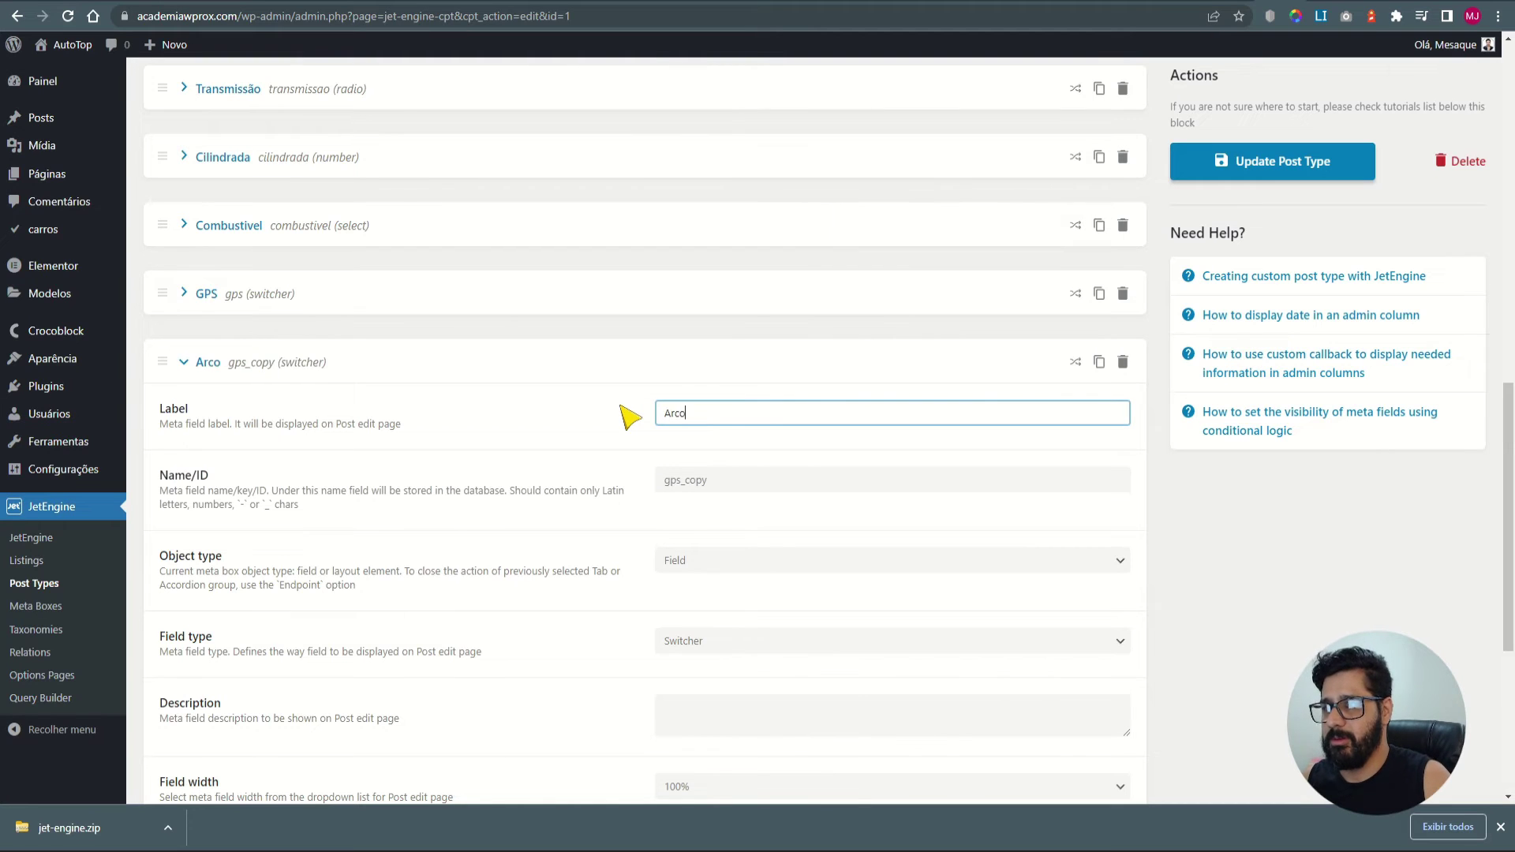
pyautogui.write('ndicionado')
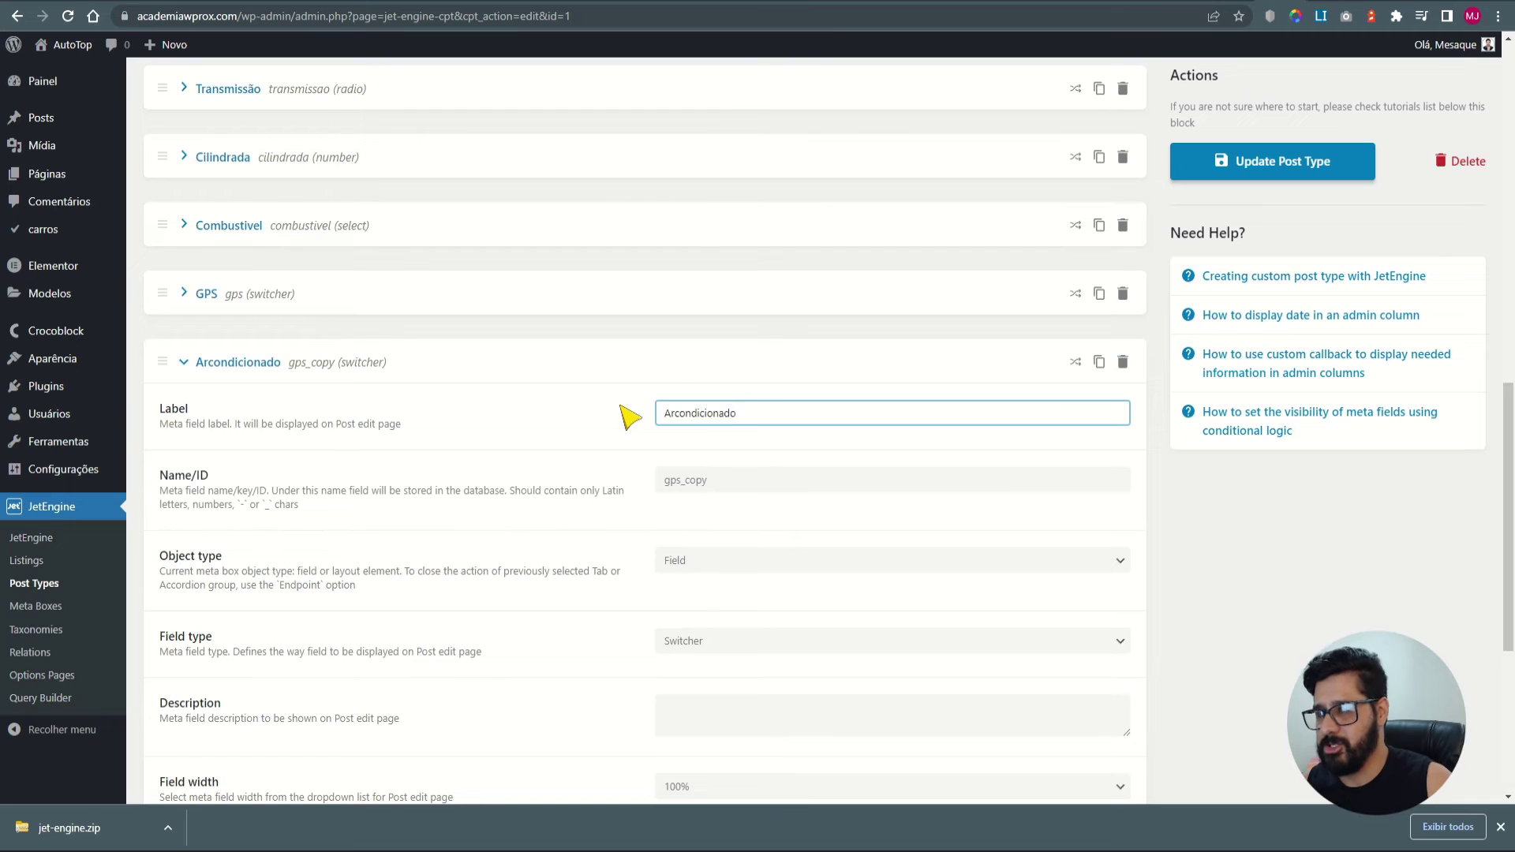
pyautogui.hotkey('ctrl', 'a')
pyautogui.hotkey('ctrl', 'c')
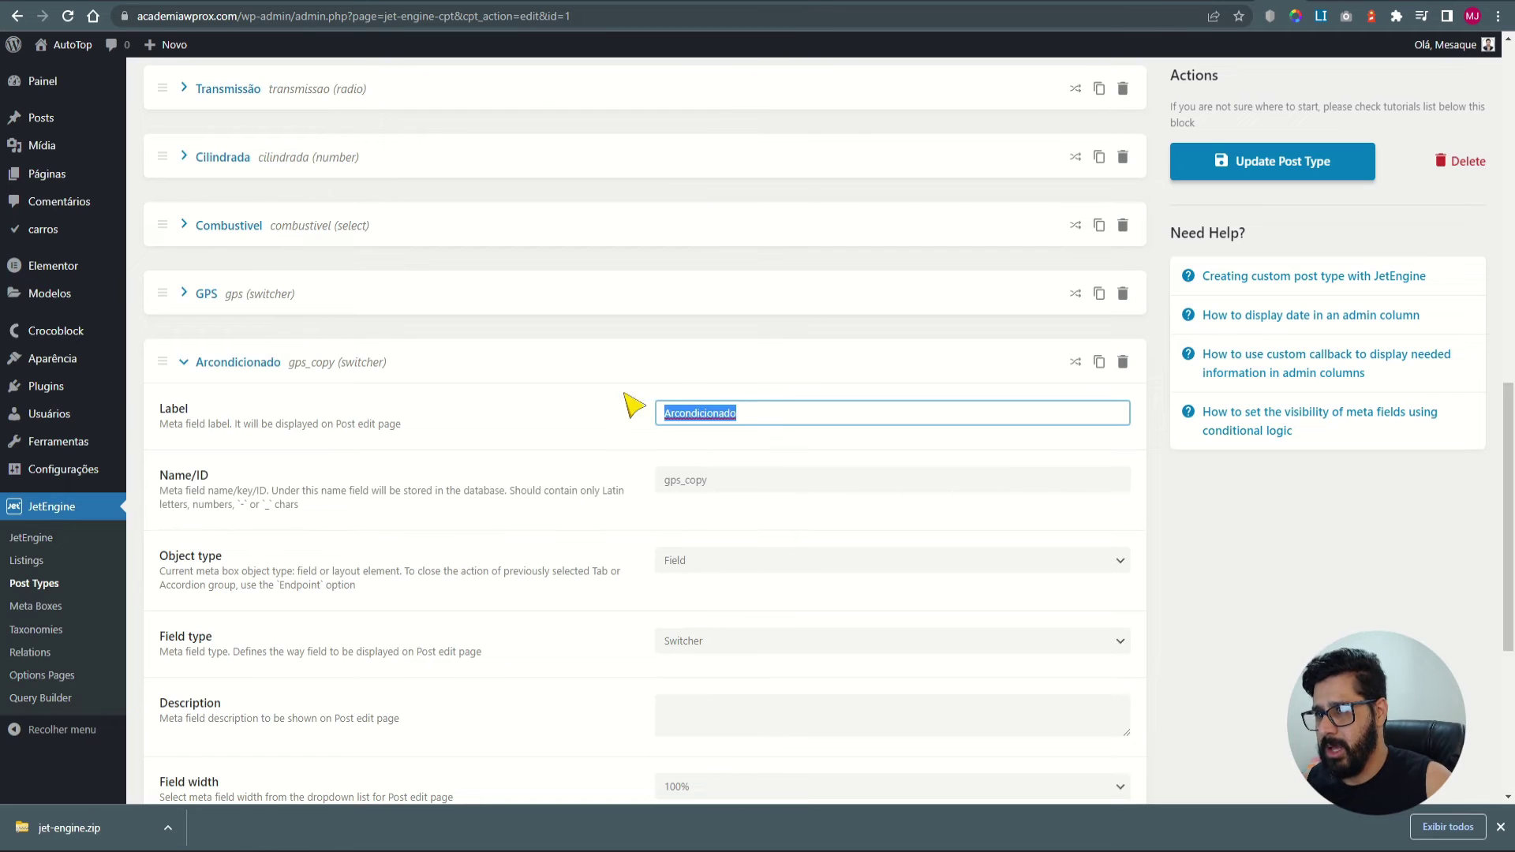
# Set the Name/ID of the duplicated GPS field to arcondicionado.
pyautogui.click(761, 489)
pyautogui.hotkey('ctrl', 'a')
pyautogui.hotkey('ctrl', 'v')
pyautogui.click(656, 483)
pyautogui.press('Delete')
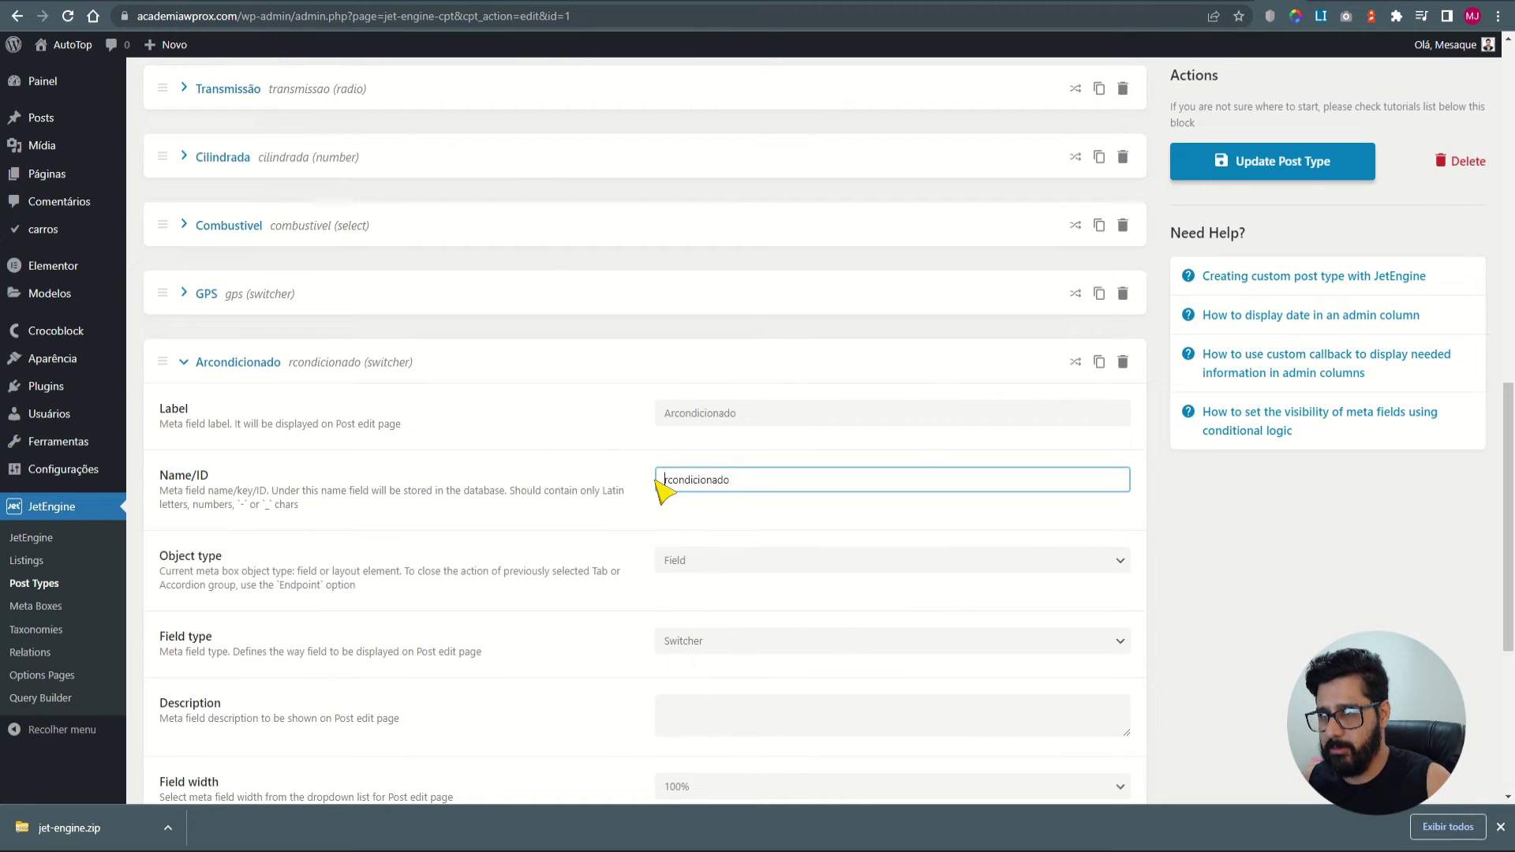
pyautogui.write('a')
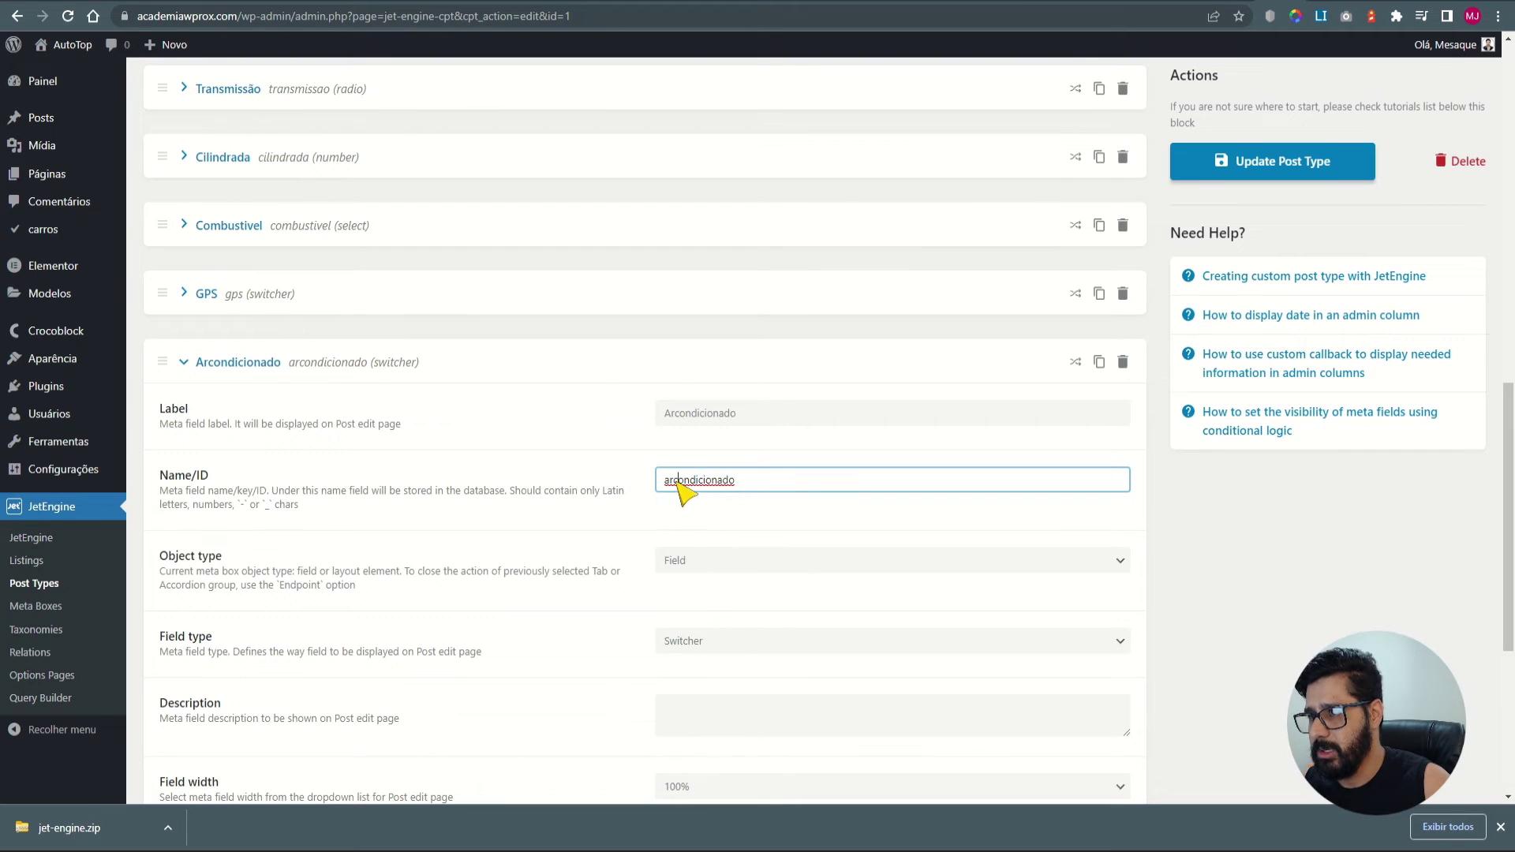
# Correct the arcondicionado field's label to Ar-condicionado and collapse the field's settings.
pyautogui.click(677, 415)
pyautogui.write('-')
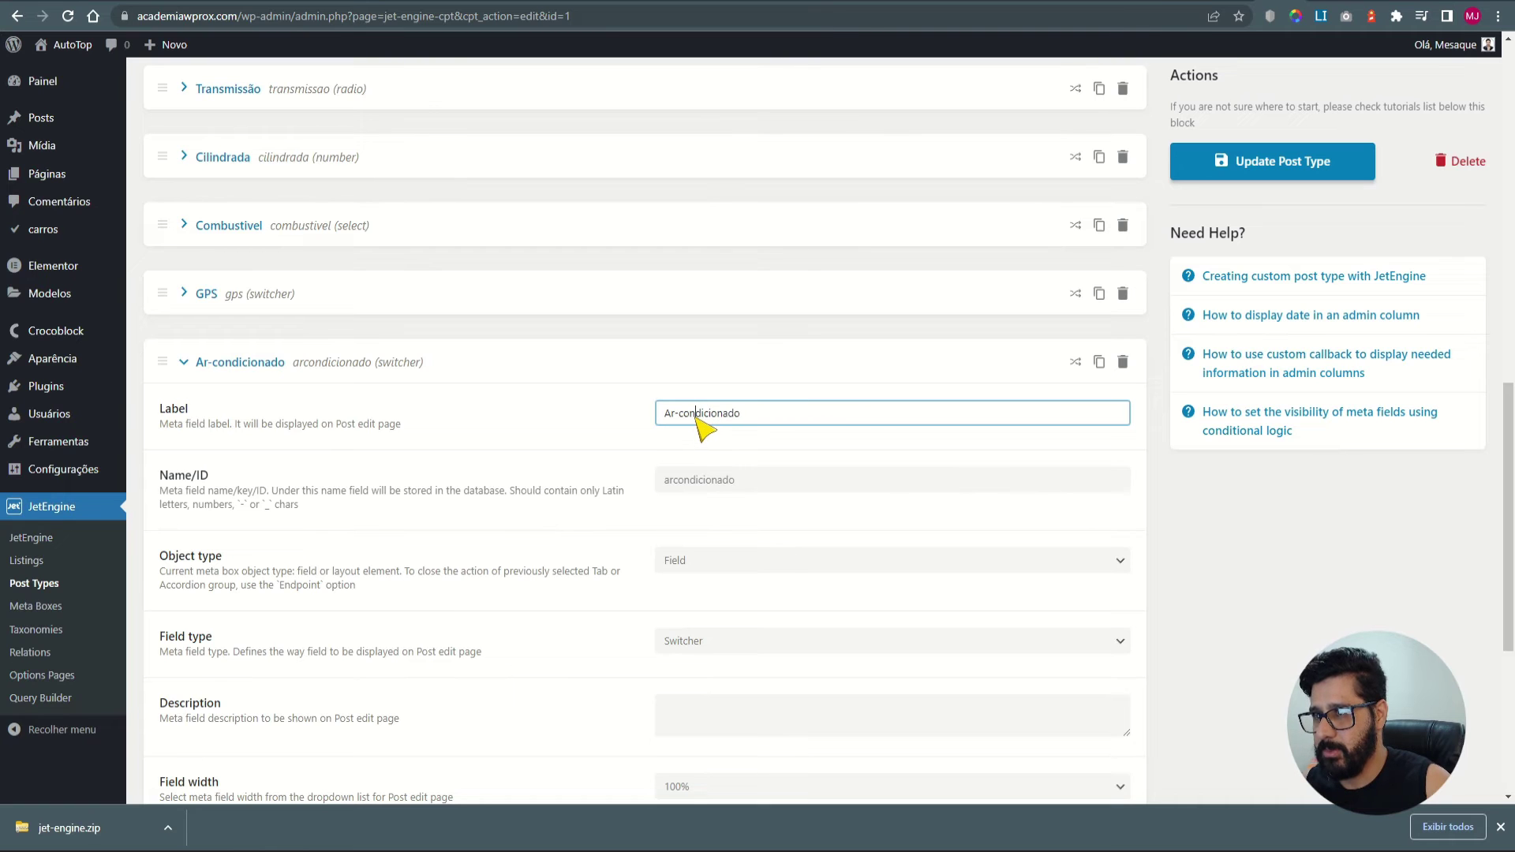
pyautogui.click(761, 486)
pyautogui.scroll(-2, 624, 524)
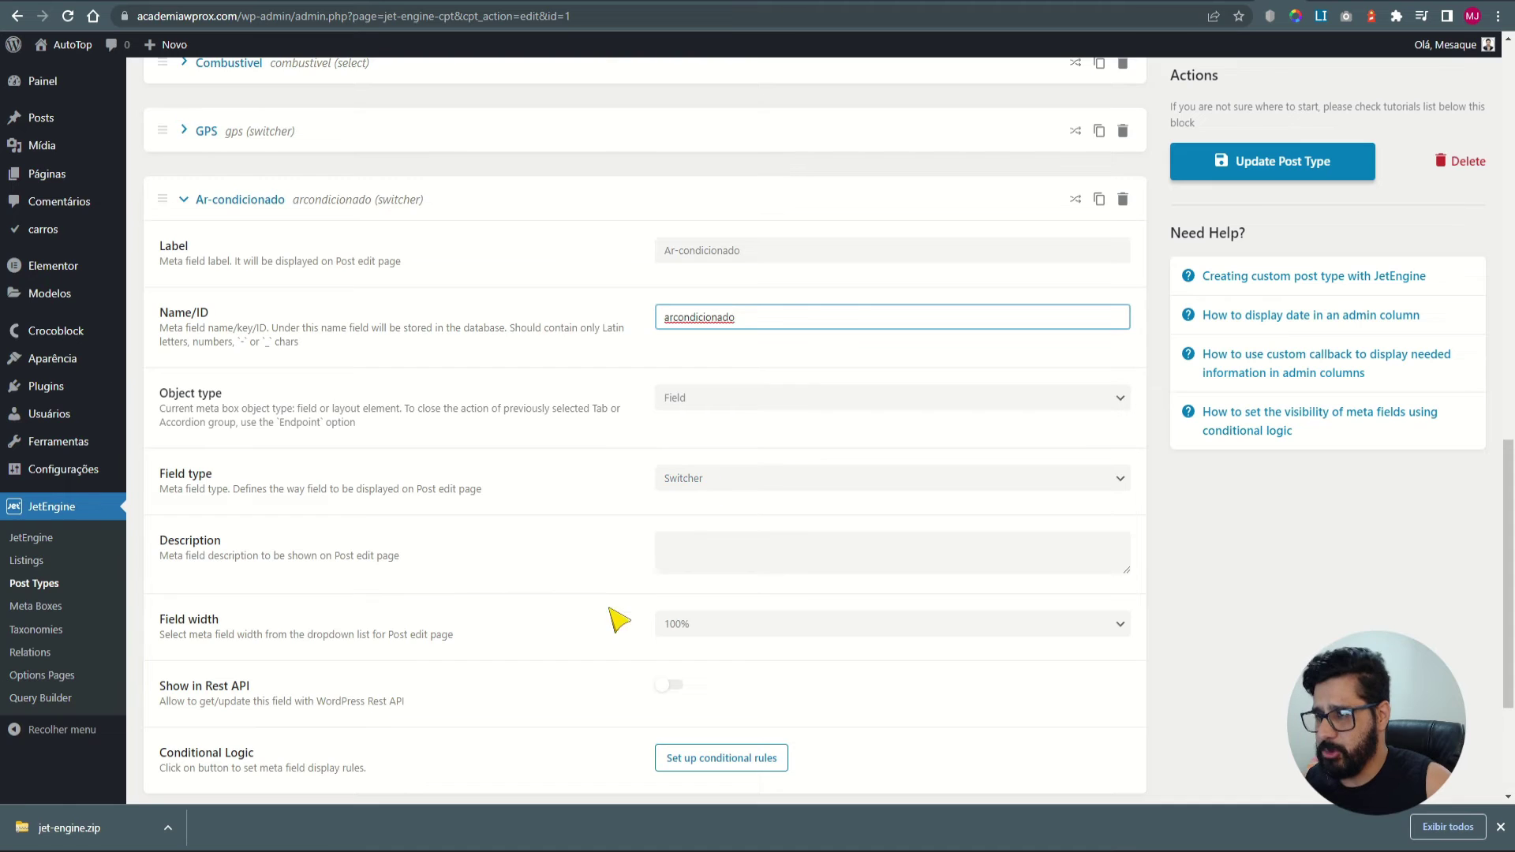
pyautogui.scroll(-3, 631, 592)
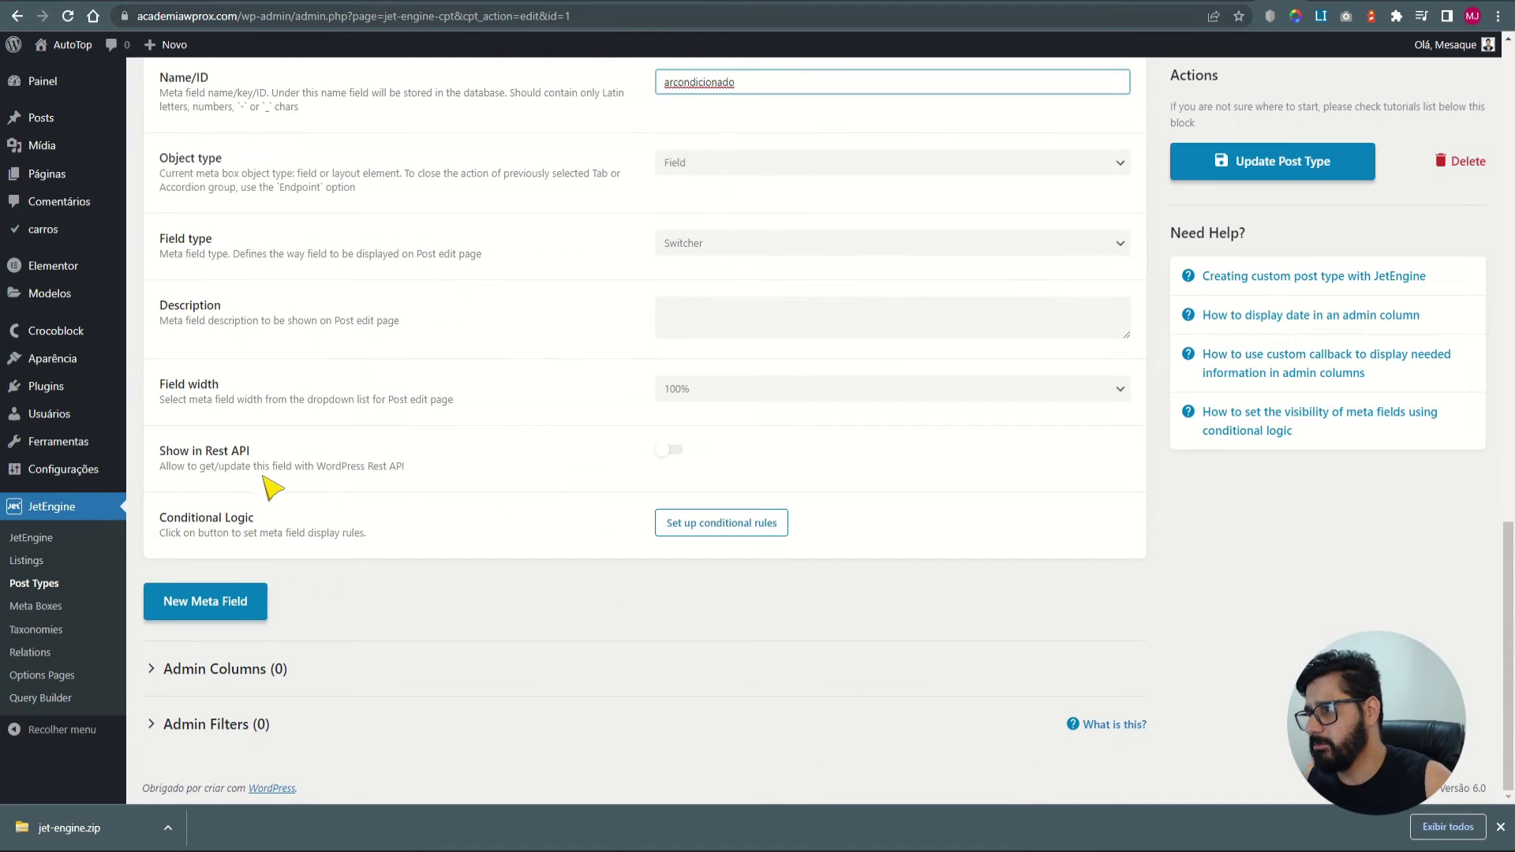
pyautogui.scroll(6, 233, 424)
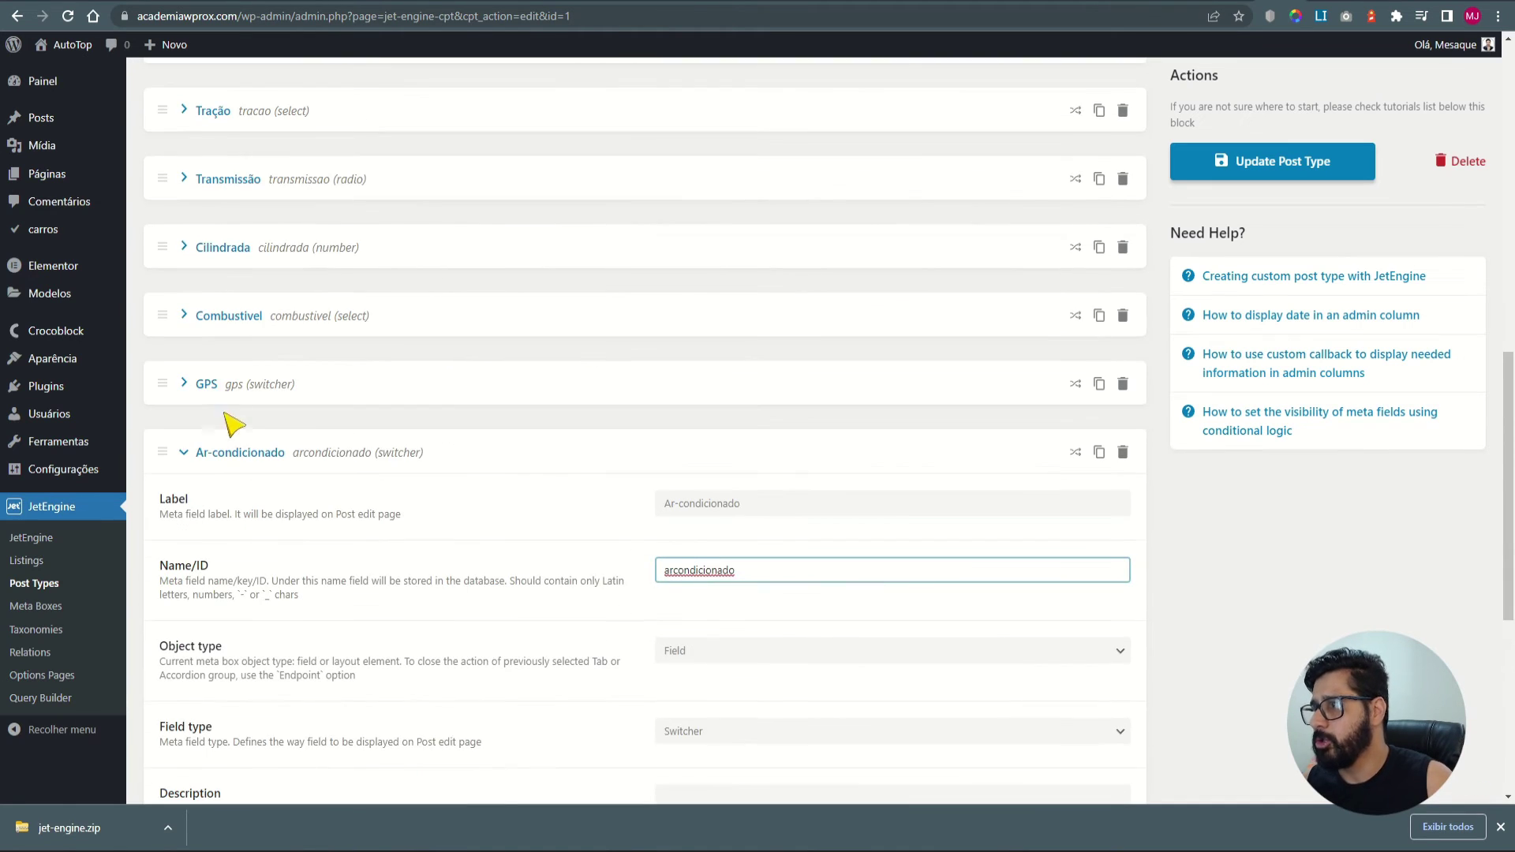
pyautogui.click(189, 454)
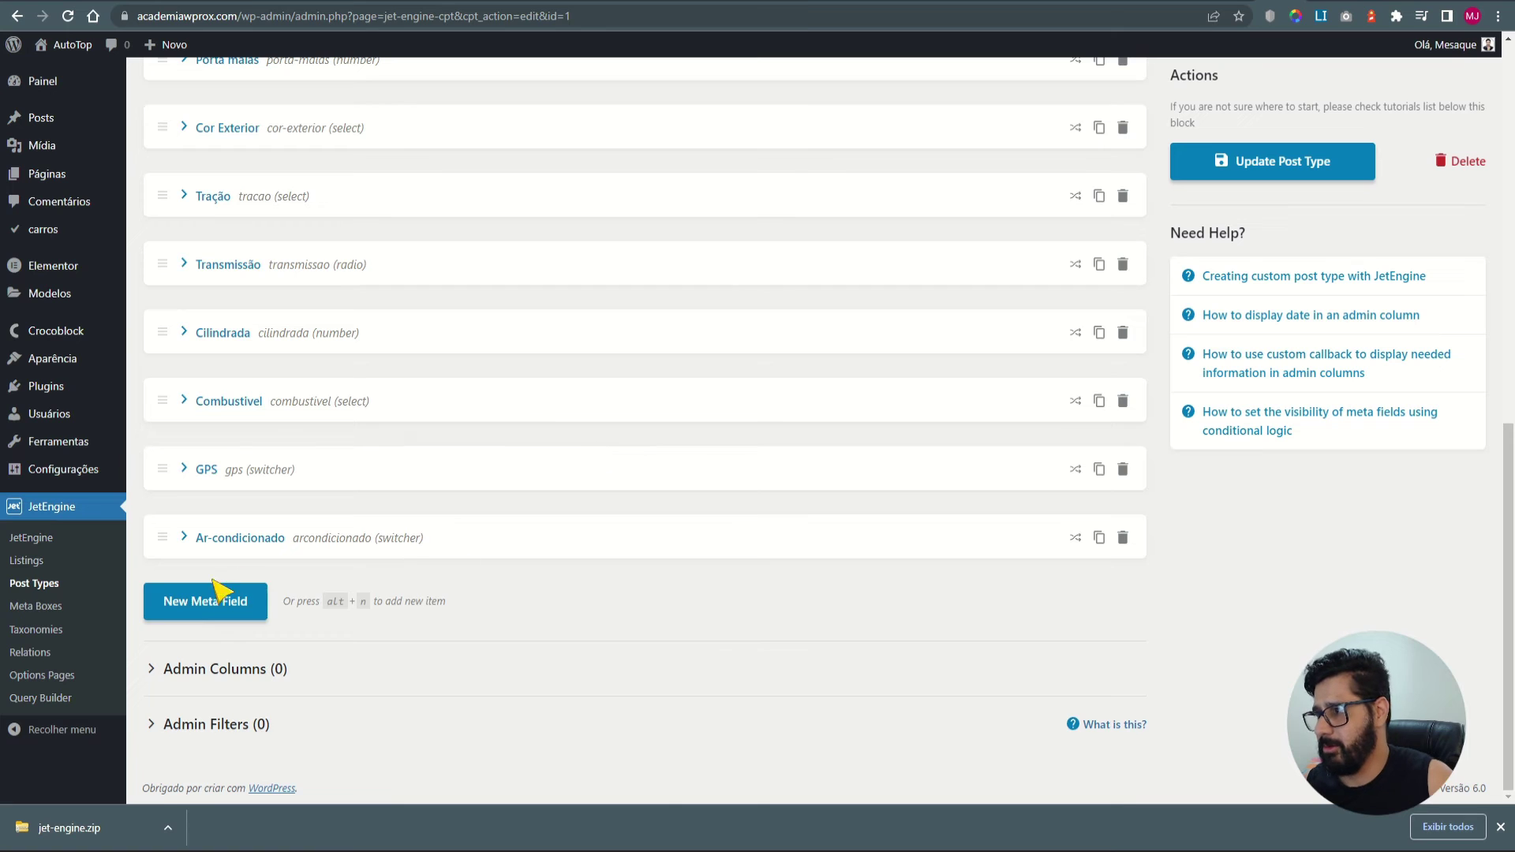
pyautogui.click(219, 601)
pyautogui.click(725, 660)
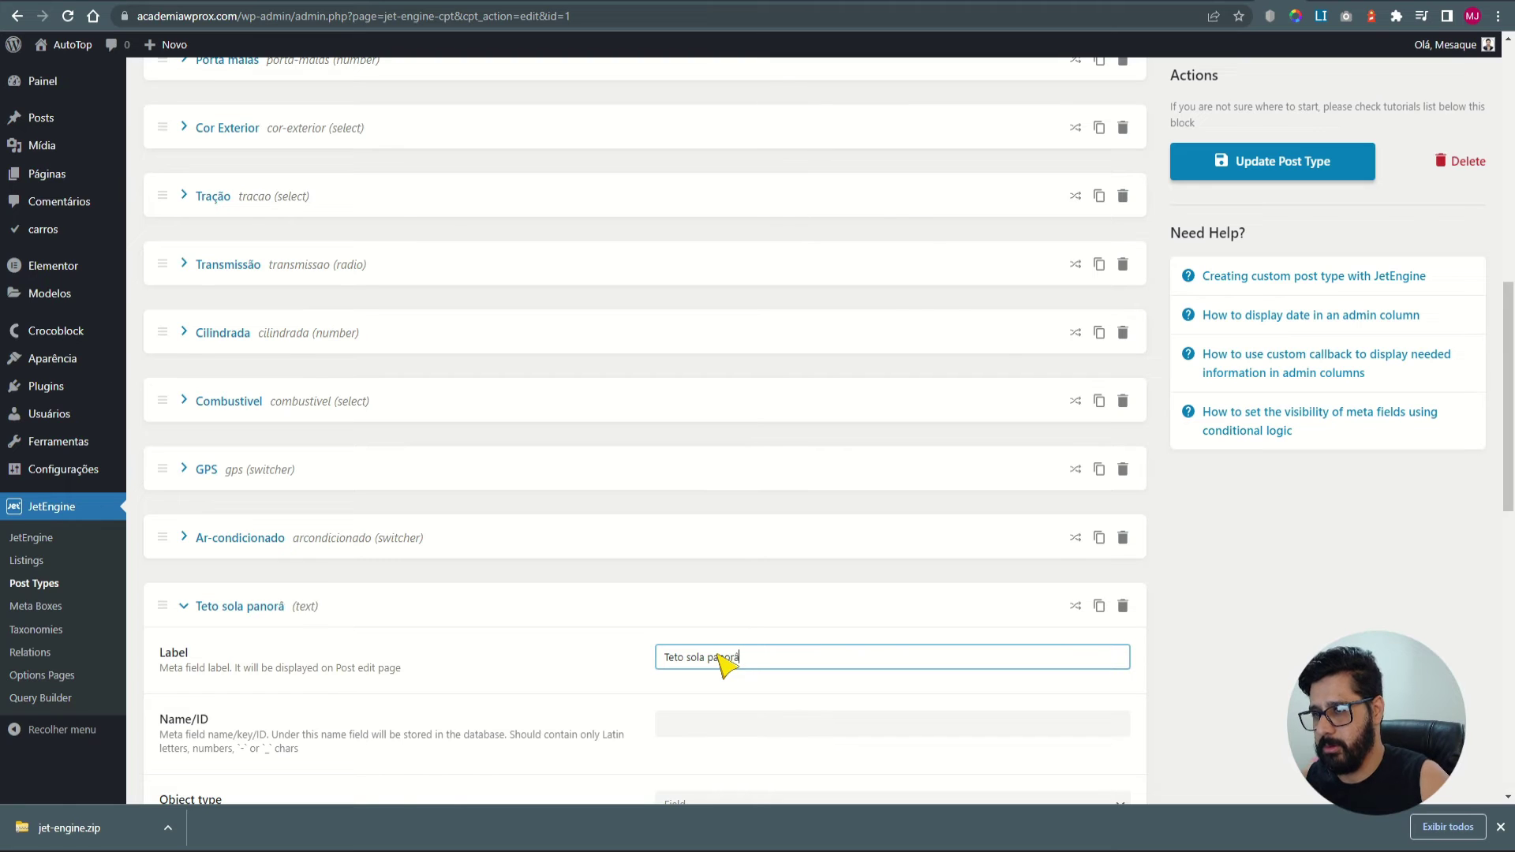
pyautogui.click(746, 723)
pyautogui.scroll(-4, 679, 355)
pyautogui.scroll(-2, 702, 474)
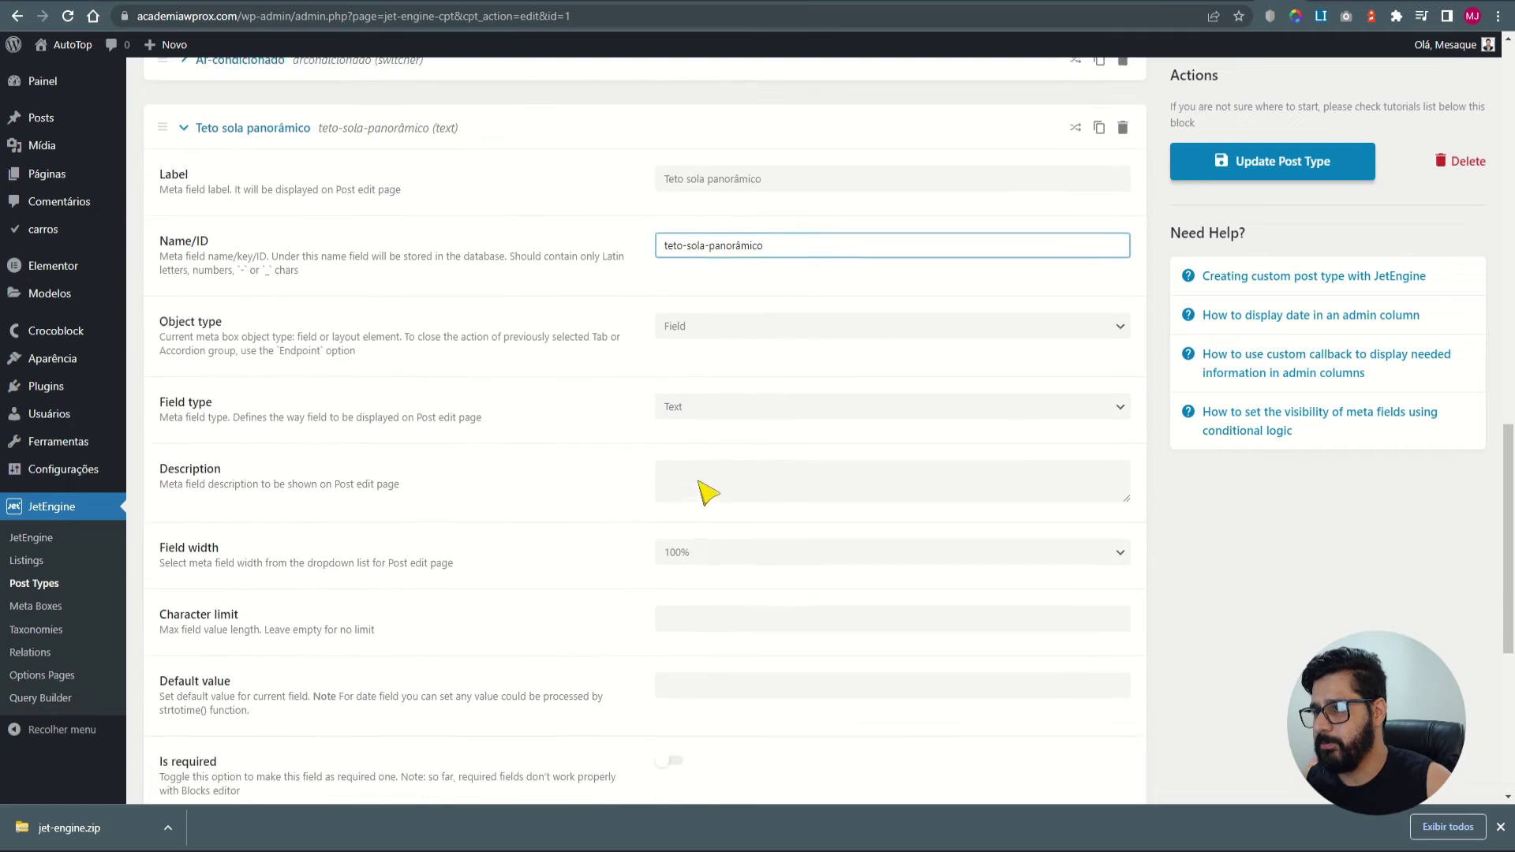
pyautogui.scroll(4, 718, 474)
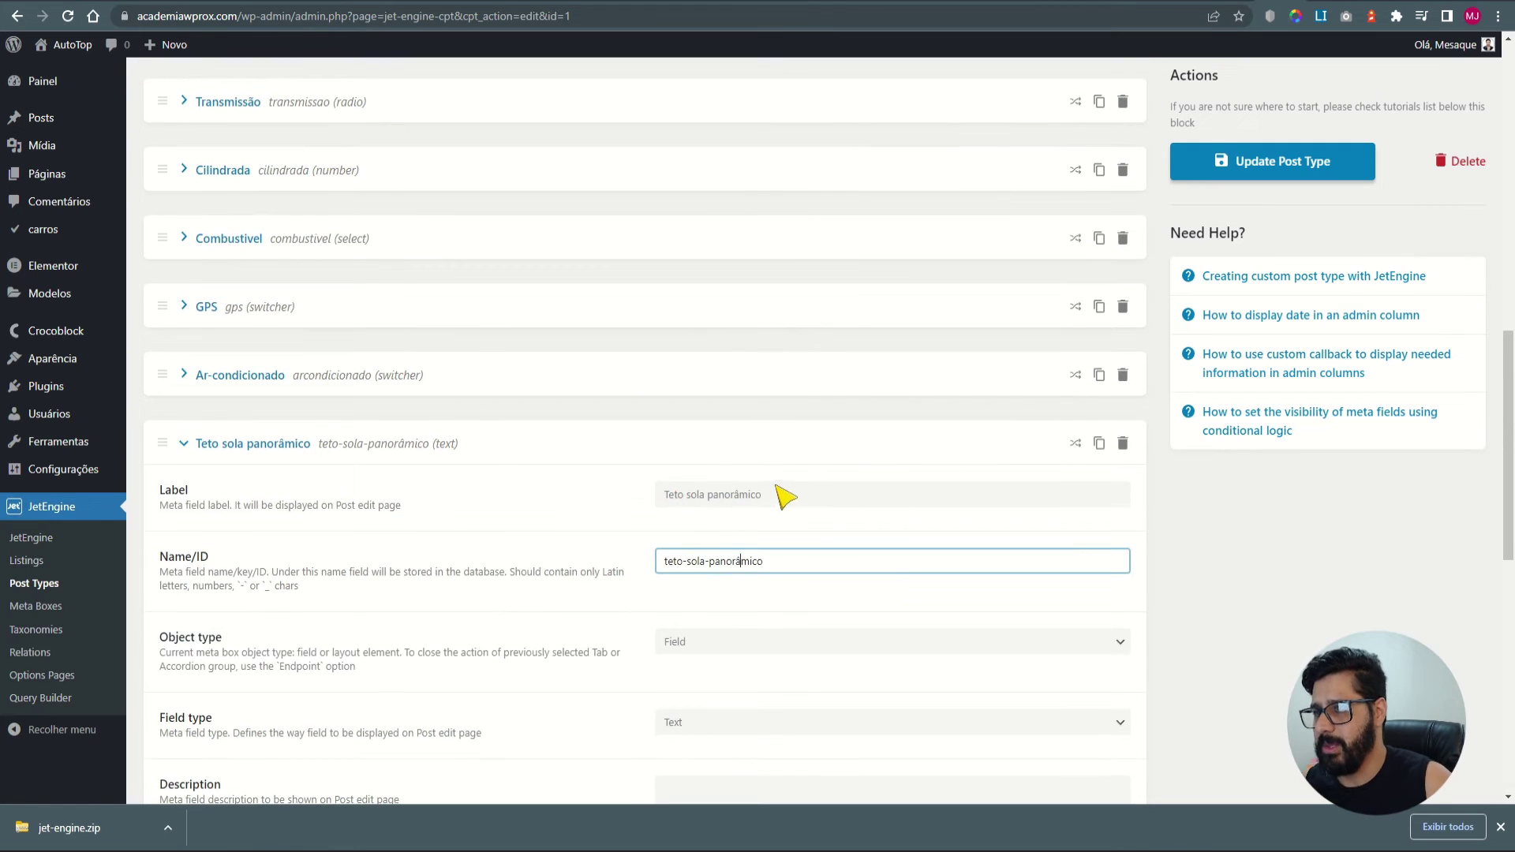
pyautogui.moveTo(777, 497); pyautogui.dragTo(632, 501)
pyautogui.click(1124, 445)
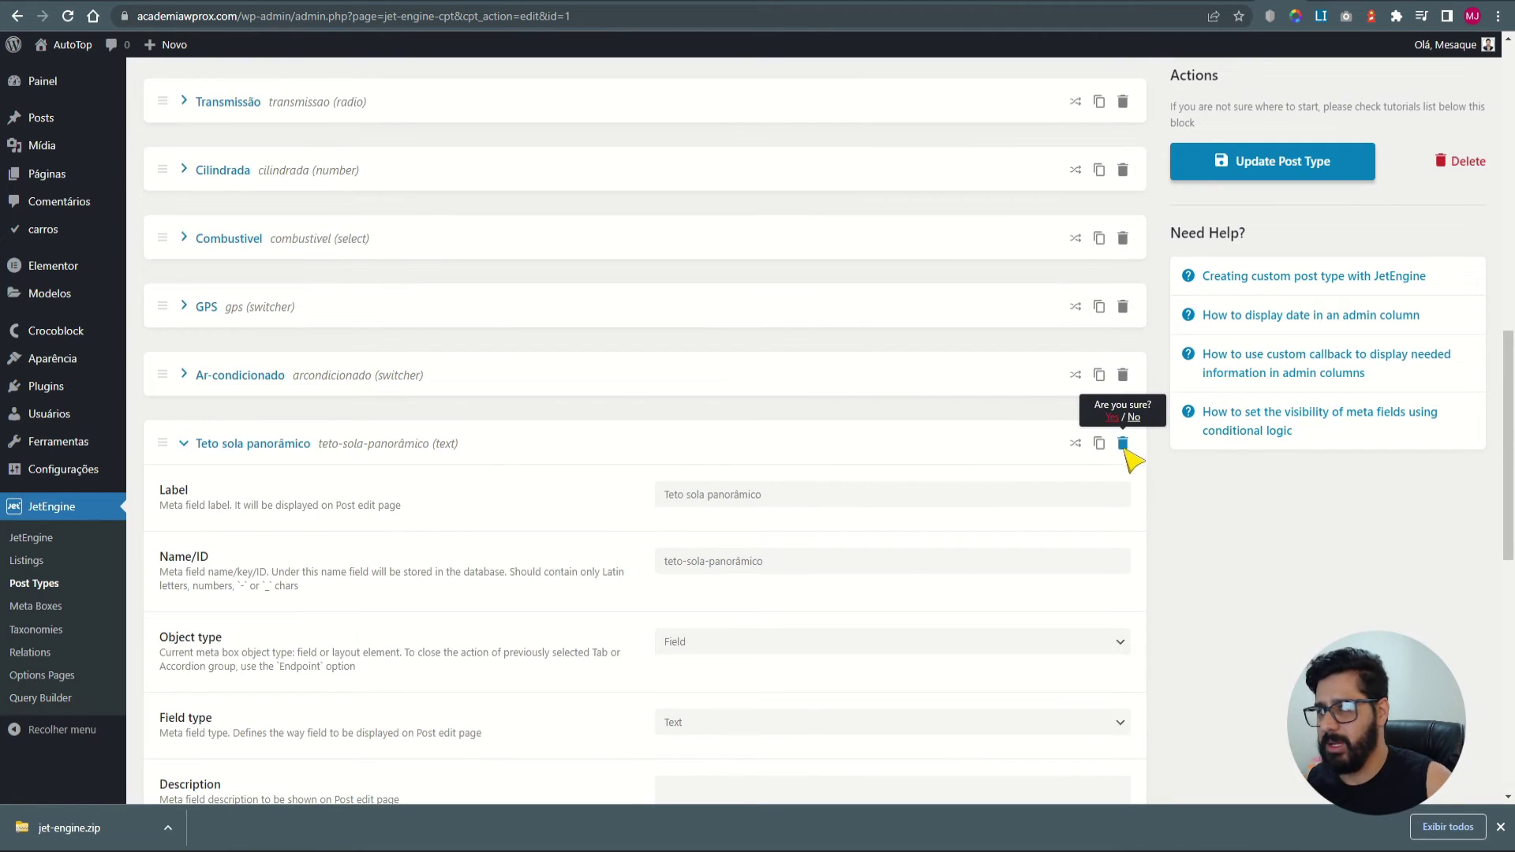
pyautogui.click(1112, 417)
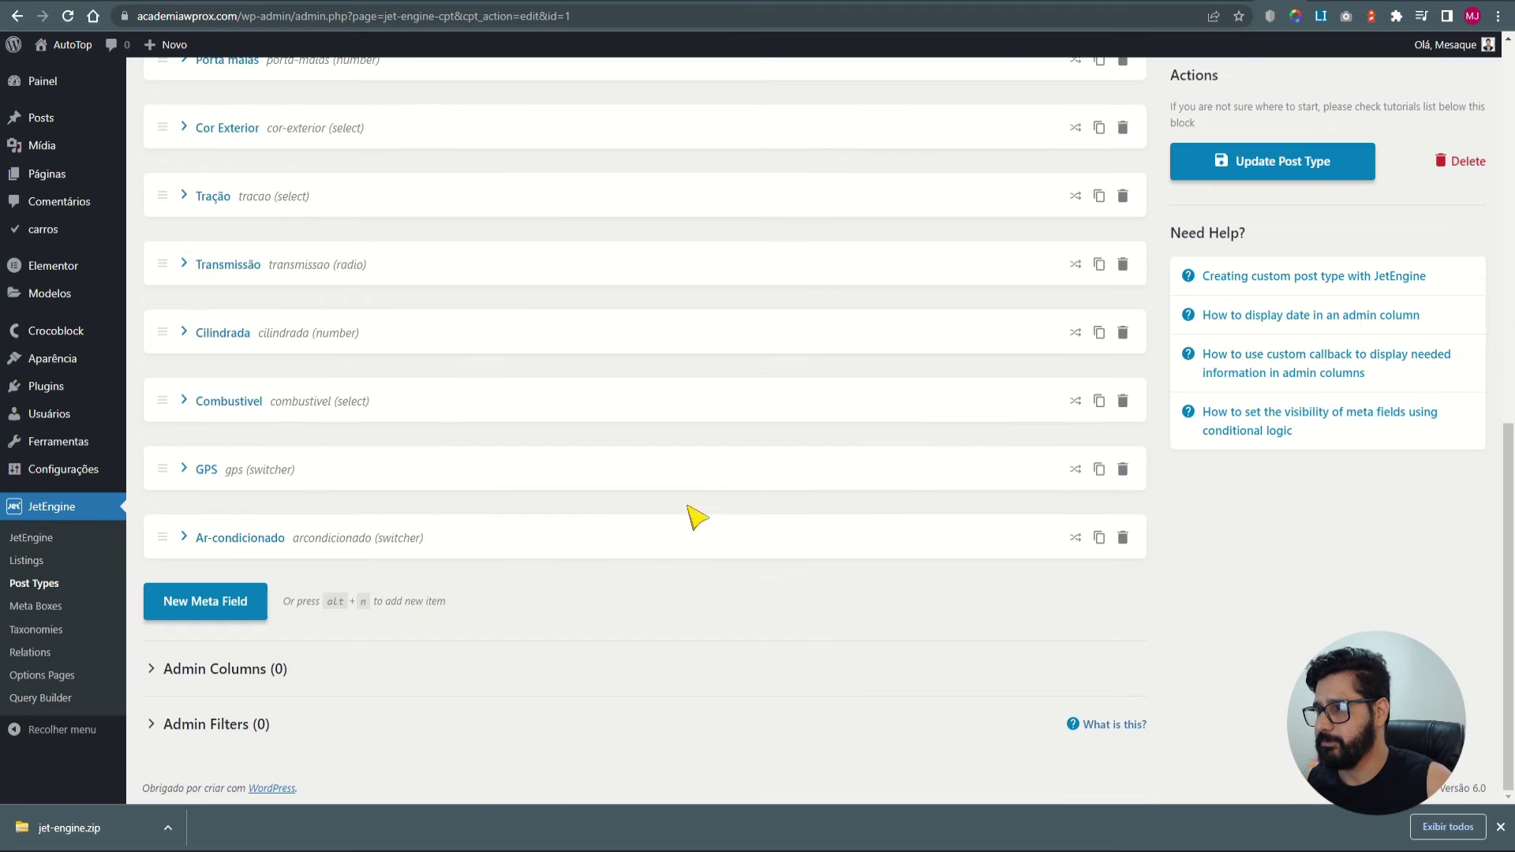
# Duplicate the Ar-condicionado switcher field and label the copy Teto sola panorâmico.
pyautogui.click(1099, 538)
pyautogui.scroll(-5, 1011, 578)
pyautogui.tripleClick(785, 251)
pyautogui.hotkey('ctrl', 'v')
pyautogui.moveTo(762, 317); pyautogui.dragTo(687, 328)
pyautogui.doubleClick(686, 324)
pyautogui.press('BackSpace')
pyautogui.click(798, 257)
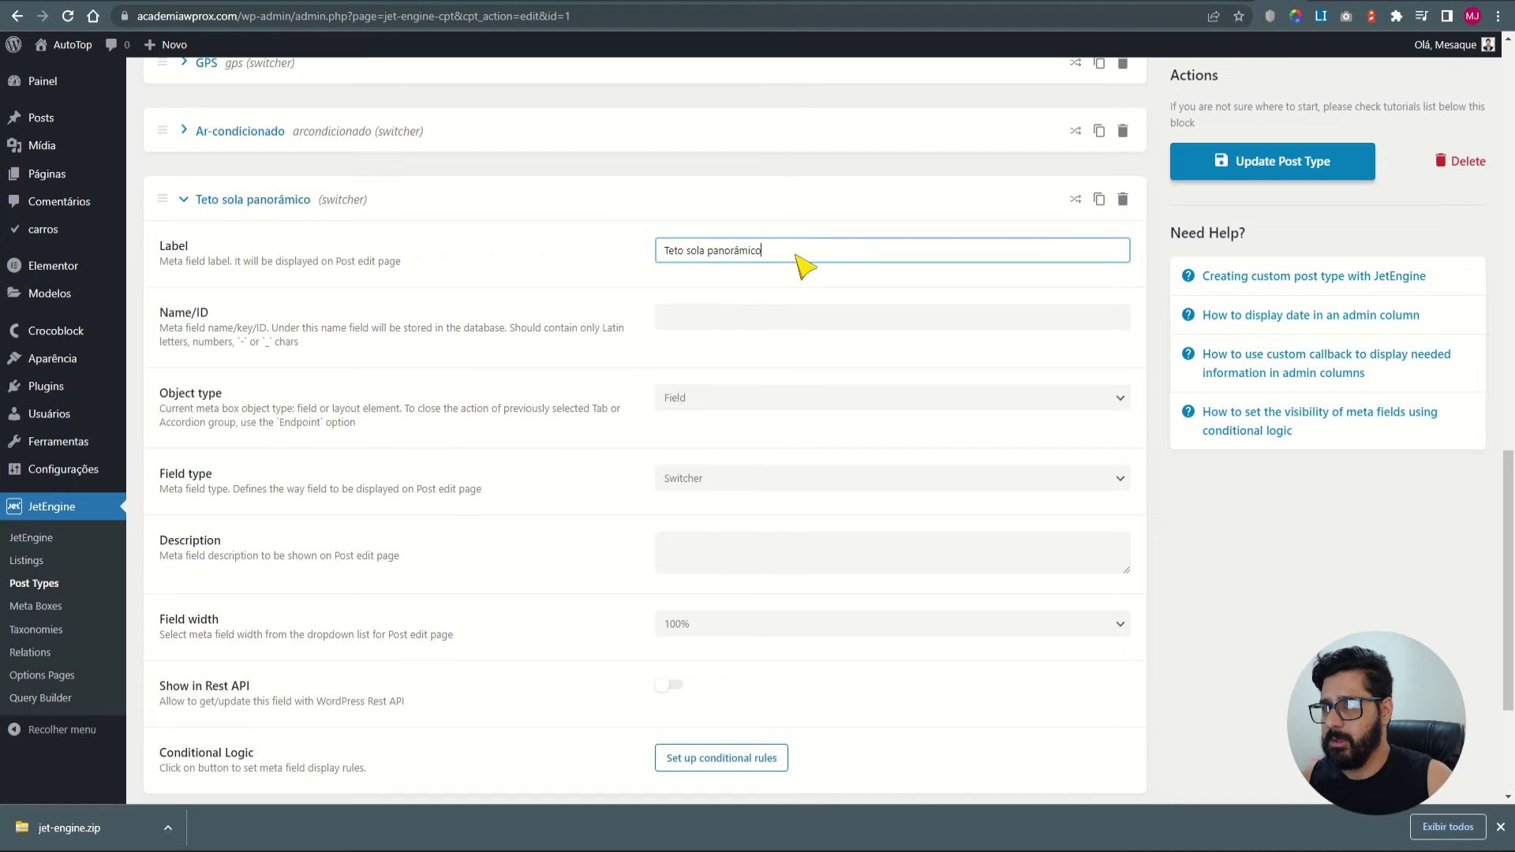
pyautogui.press('Tab')
pyautogui.press('Tab')
pyautogui.hotkey('shift', 'Tab')
pyautogui.hotkey('shift', 'Tab')
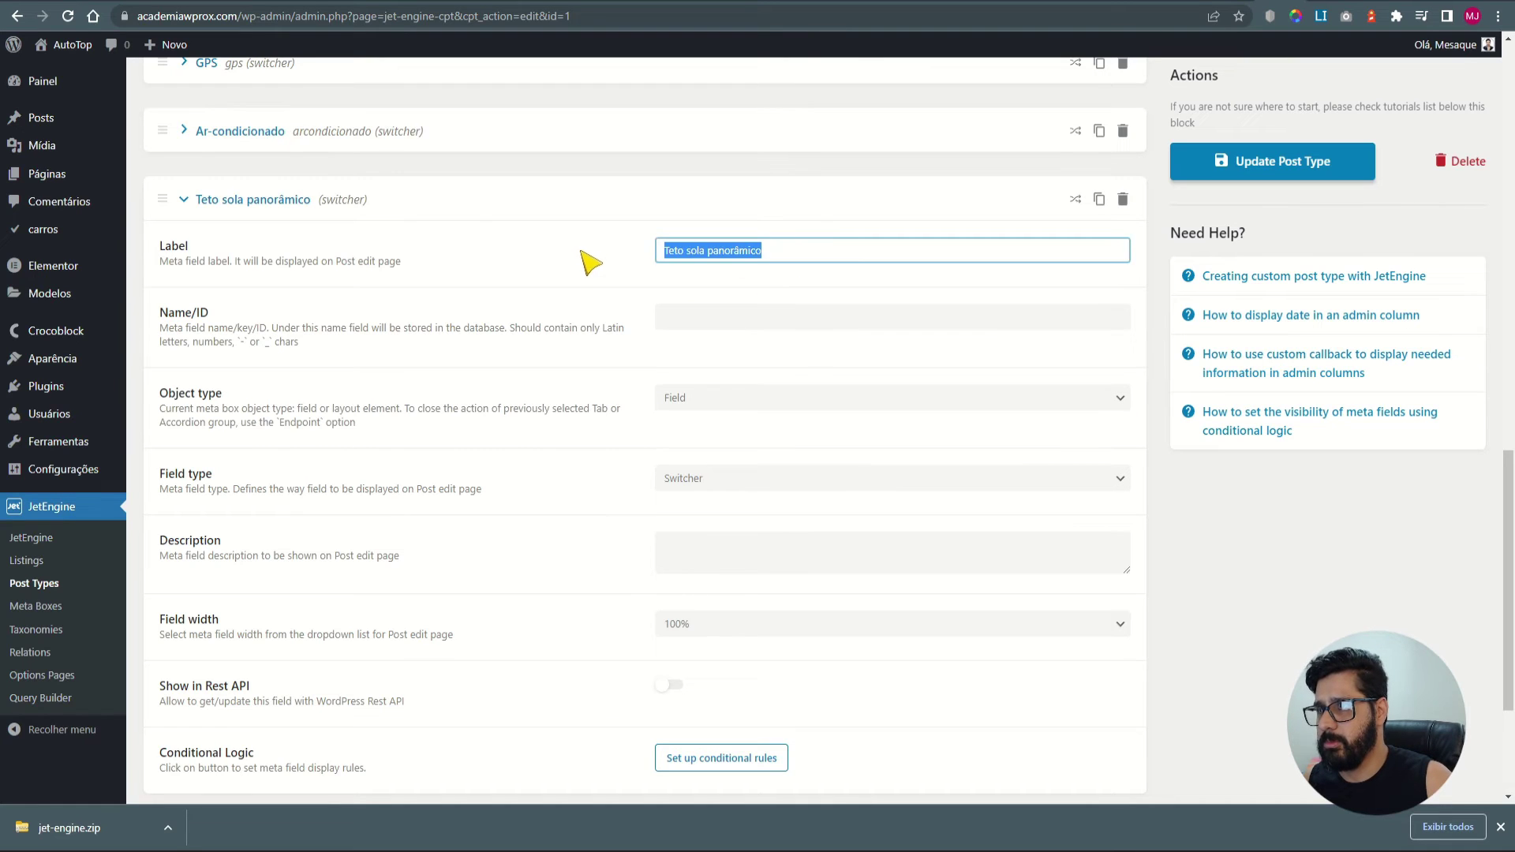
pyautogui.hotkey('ctrl', 'z')
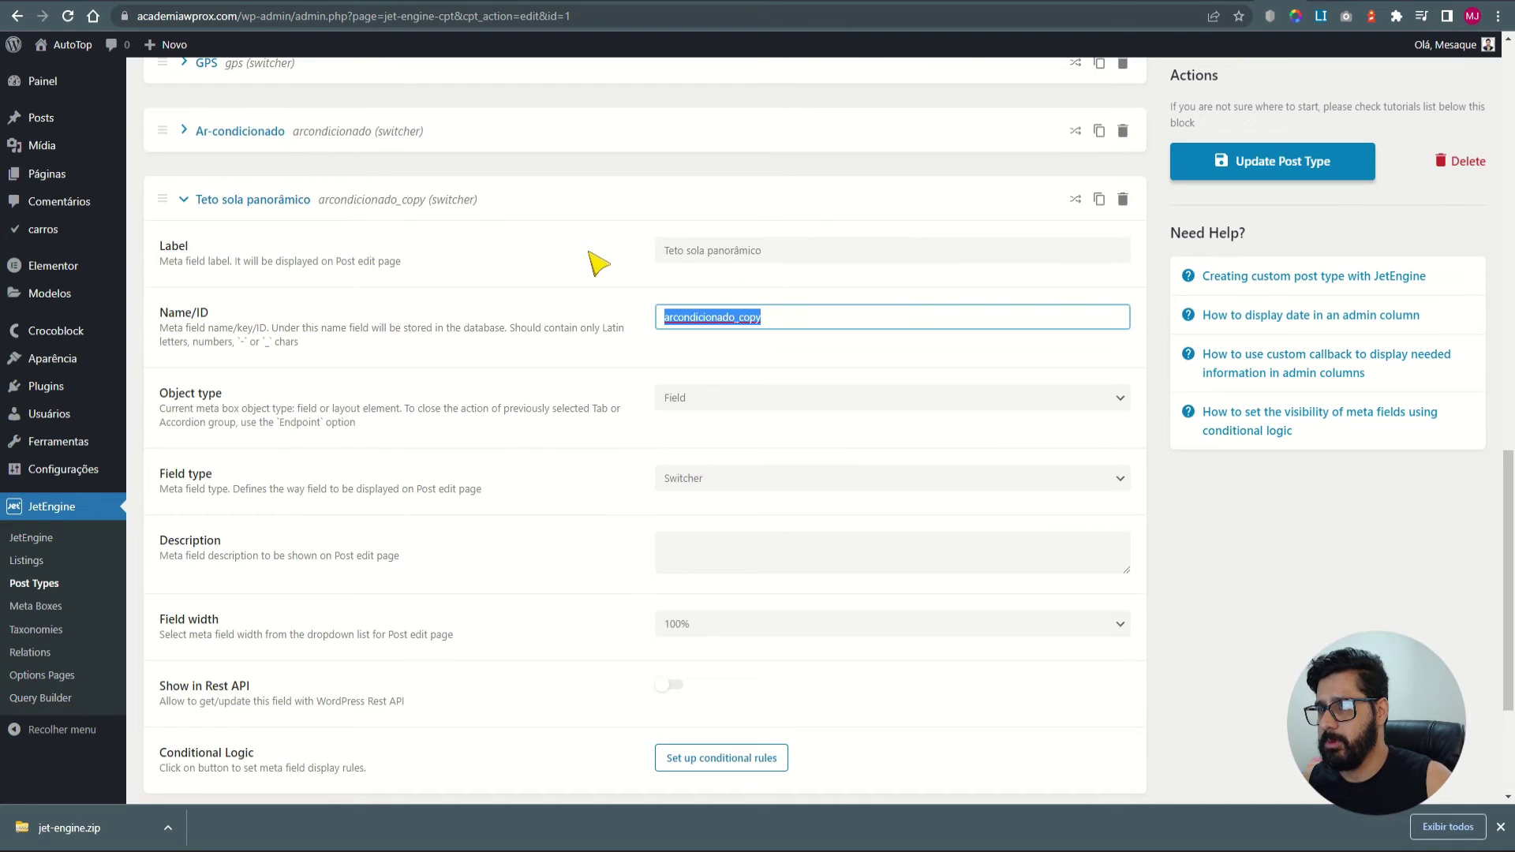
# Clear the new field's Name/ID and re-enter the label Teto sola panorâmico so the Name/ID is regenerated from it.
pyautogui.click(769, 262)
pyautogui.press('Tab')
pyautogui.press('BackSpace')
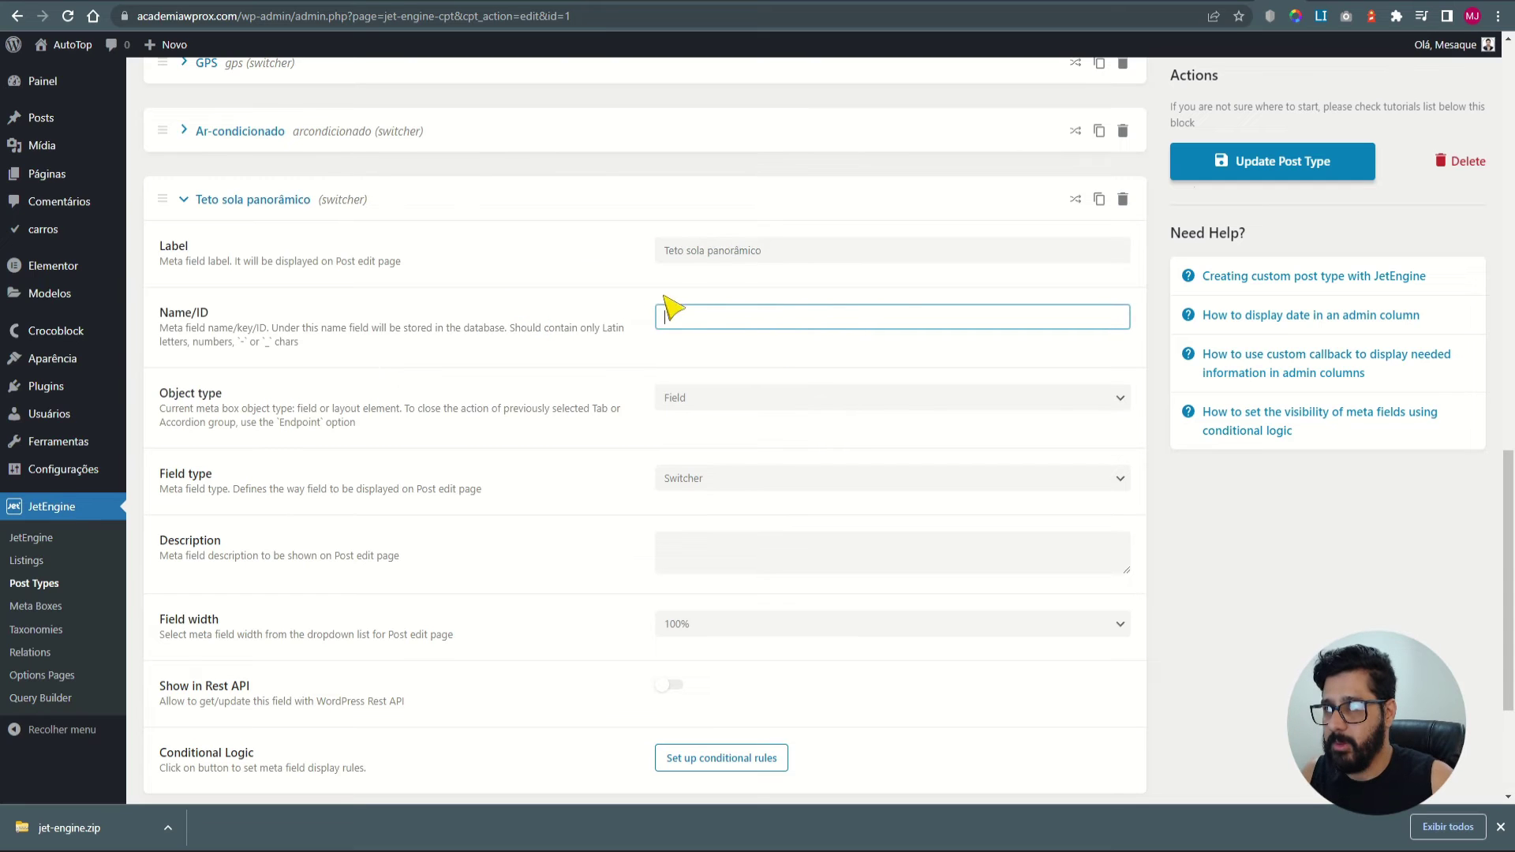
pyautogui.hotkey('shift', 'Tab')
pyautogui.hotkey('ctrl', 'x')
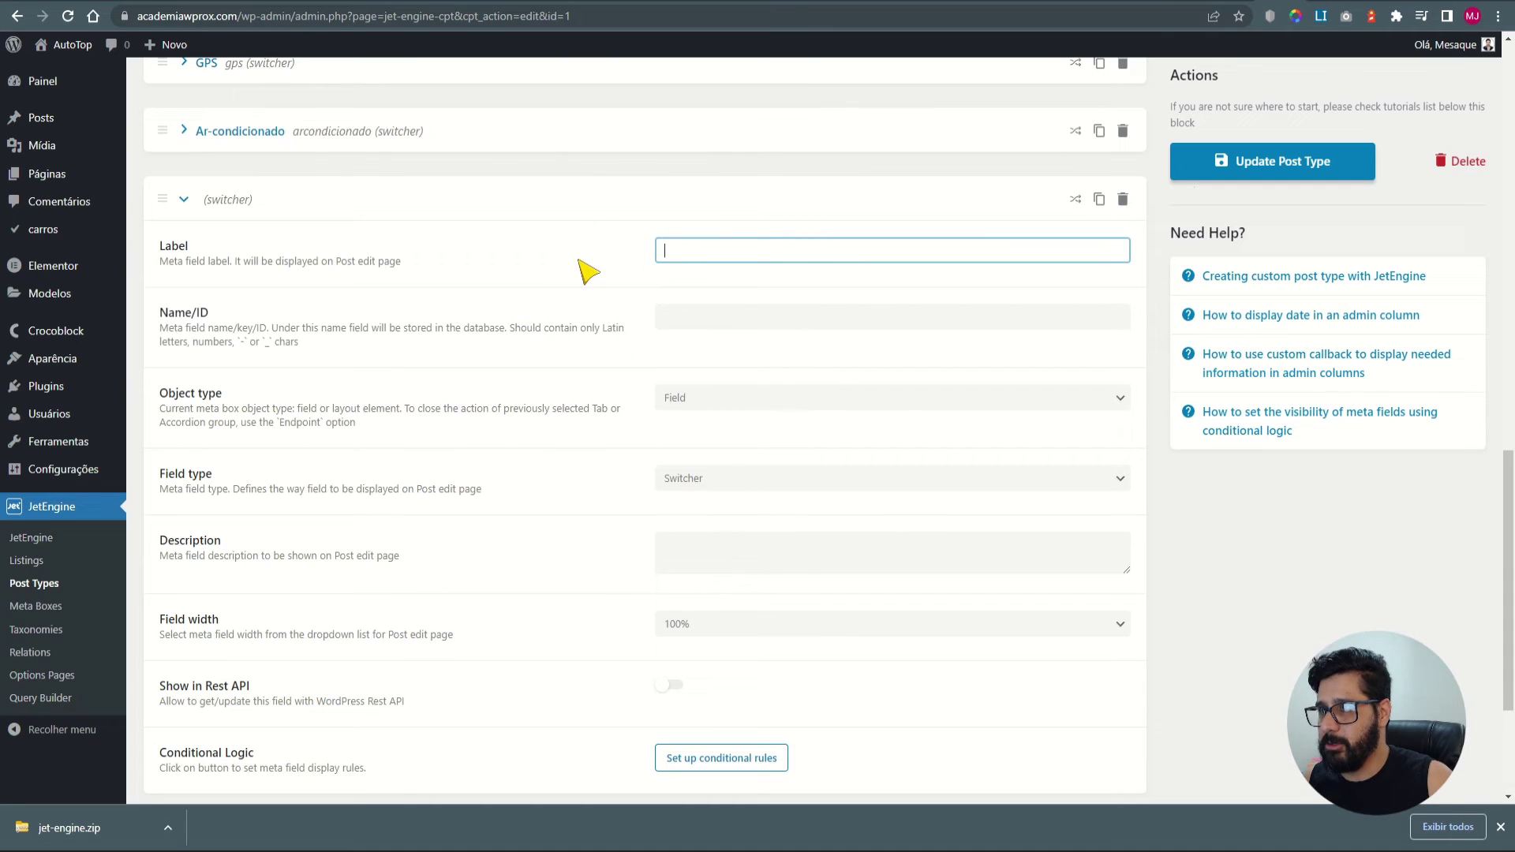
pyautogui.hotkey('ctrl', 'v')
pyautogui.click(734, 355)
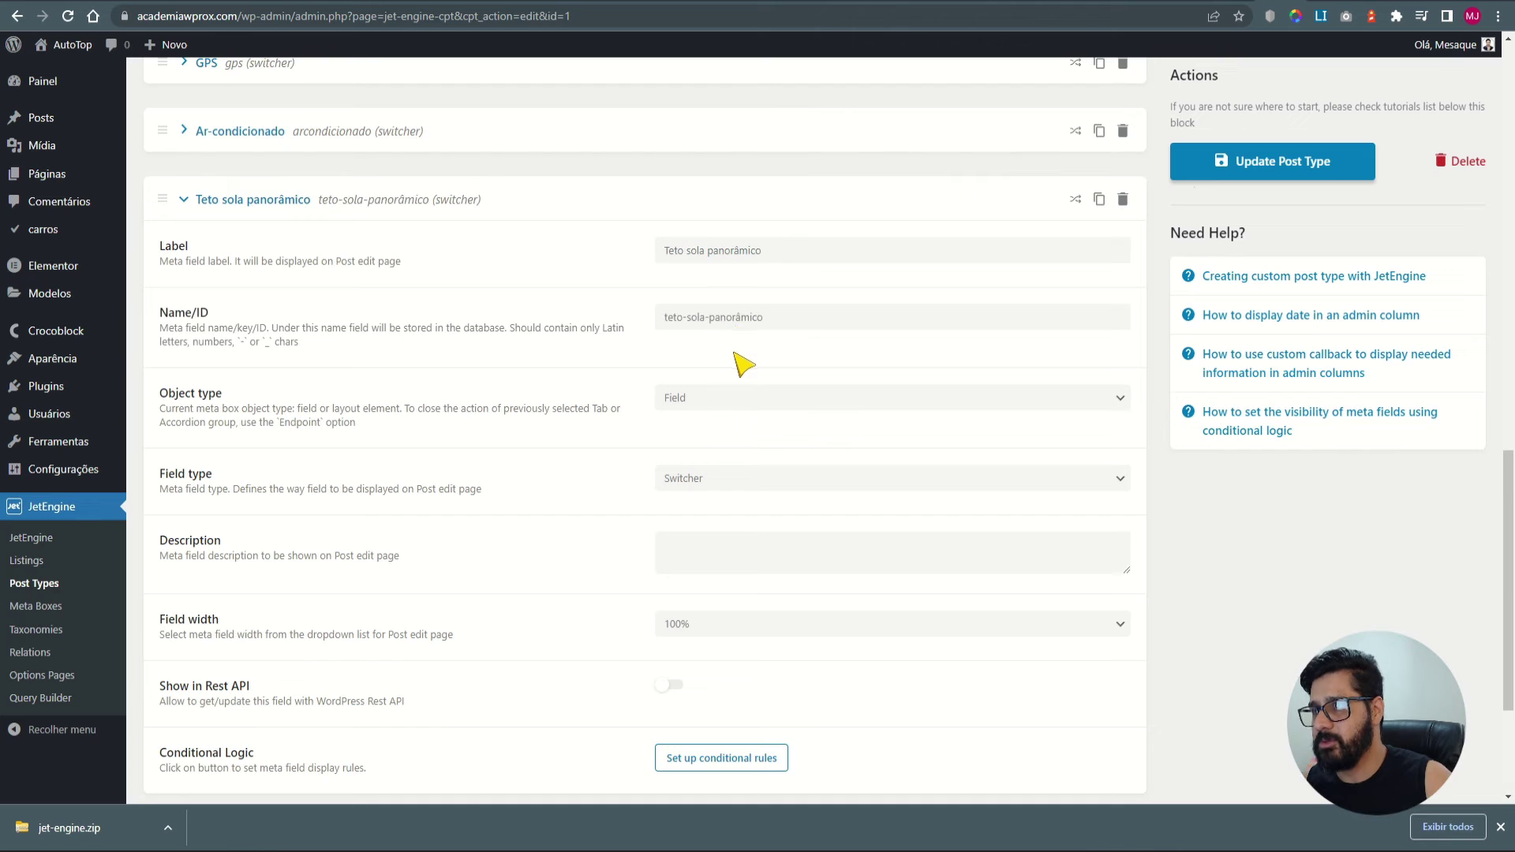
# Change the Teto sola panorâmico field's Name/ID to teto-sola-panoramico without the accent and update the post type.
pyautogui.moveTo(677, 317); pyautogui.dragTo(772, 322)
pyautogui.press('End')
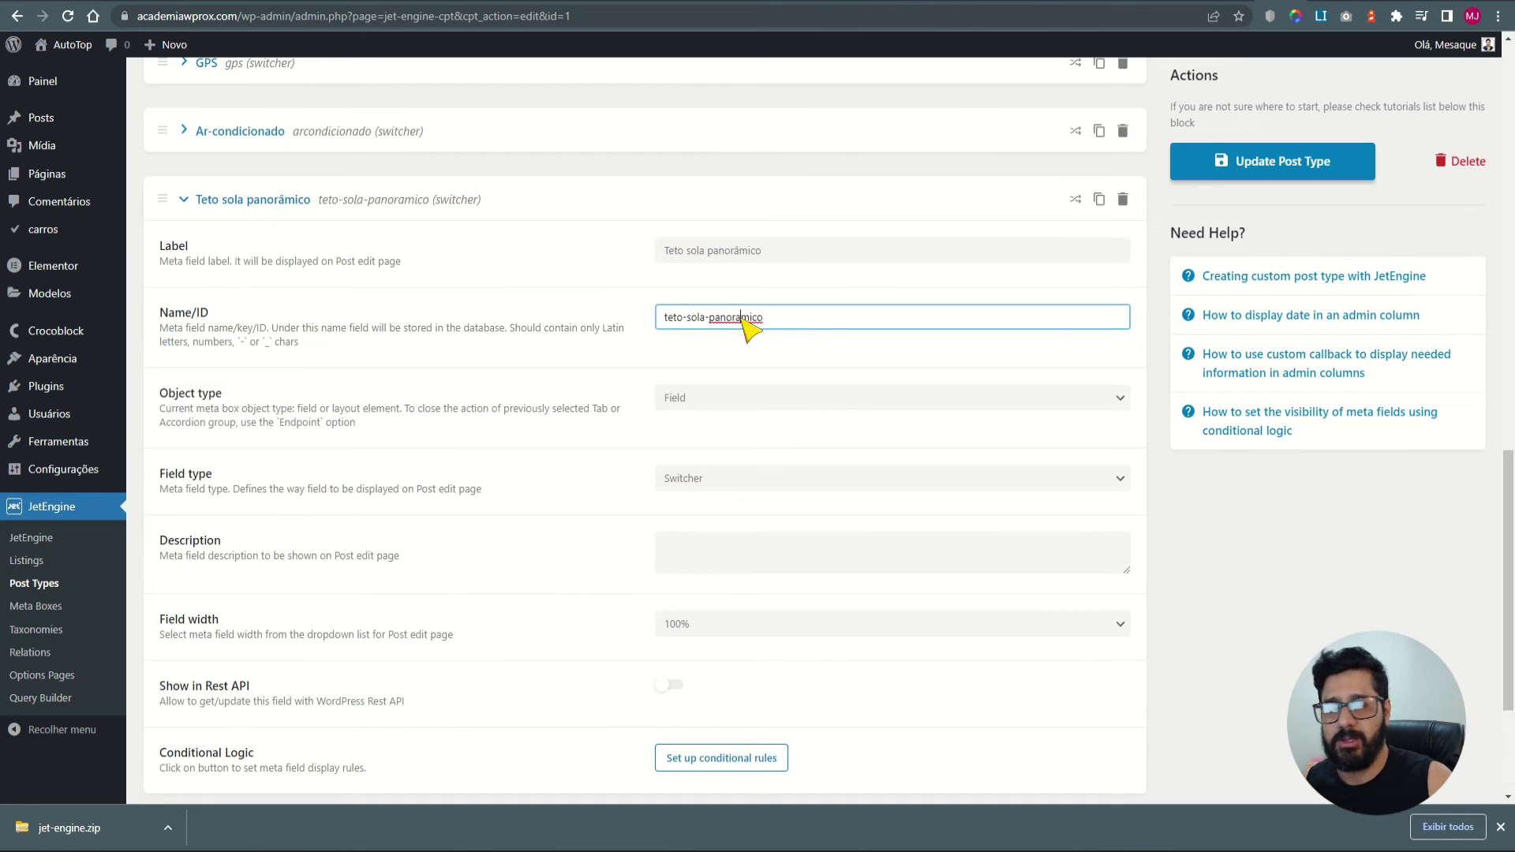
pyautogui.press('BackSpace')
pyautogui.write('a')
pyautogui.hotkey('ctrl', '+')
pyautogui.hotkey('ctrl', '+')
pyautogui.scroll(-1, 695, 434)
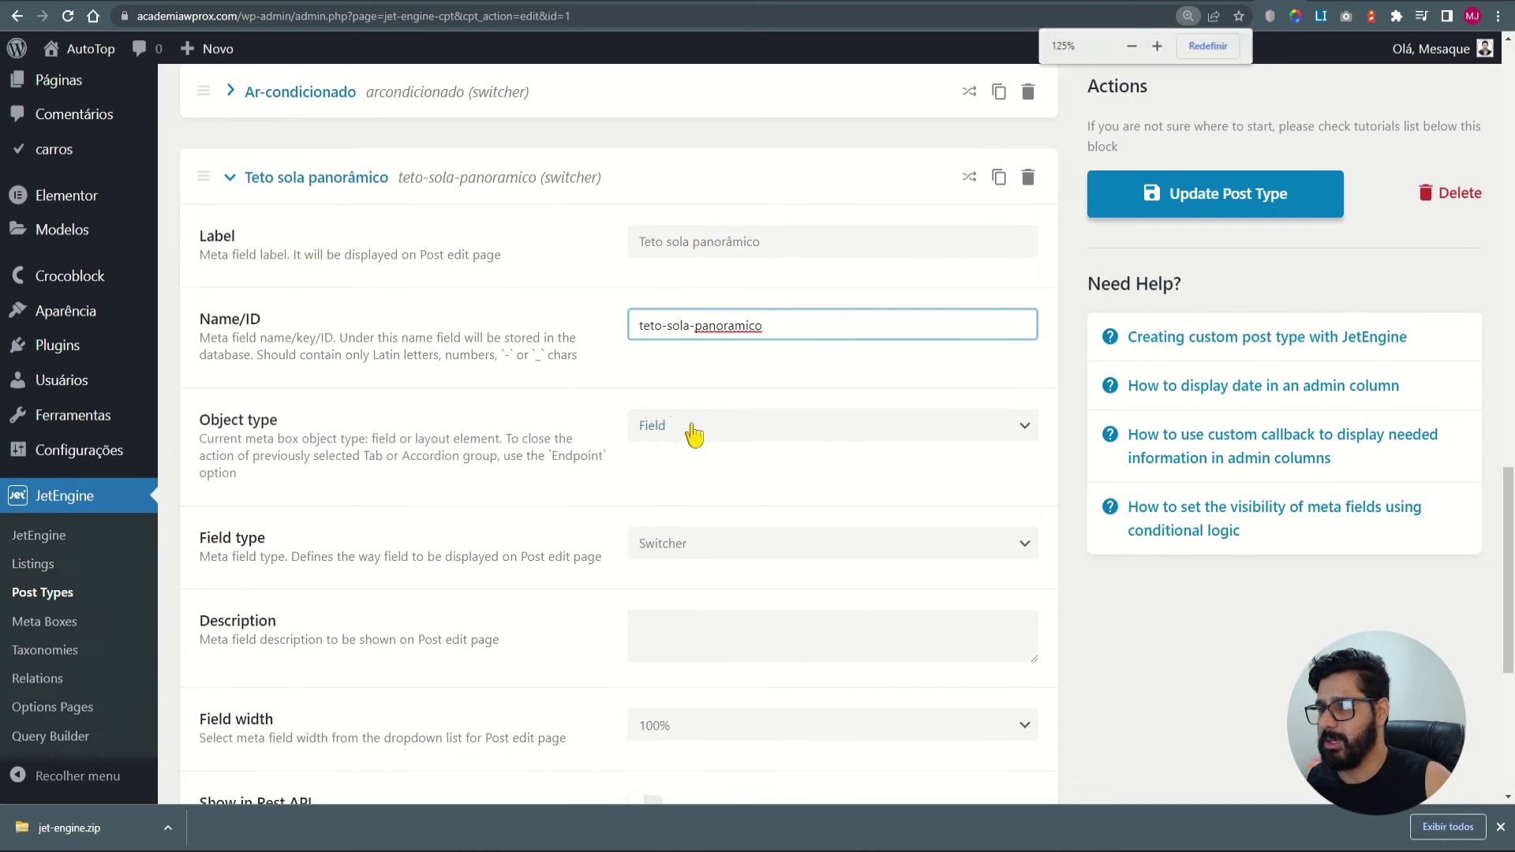
pyautogui.scroll(-2, 720, 348)
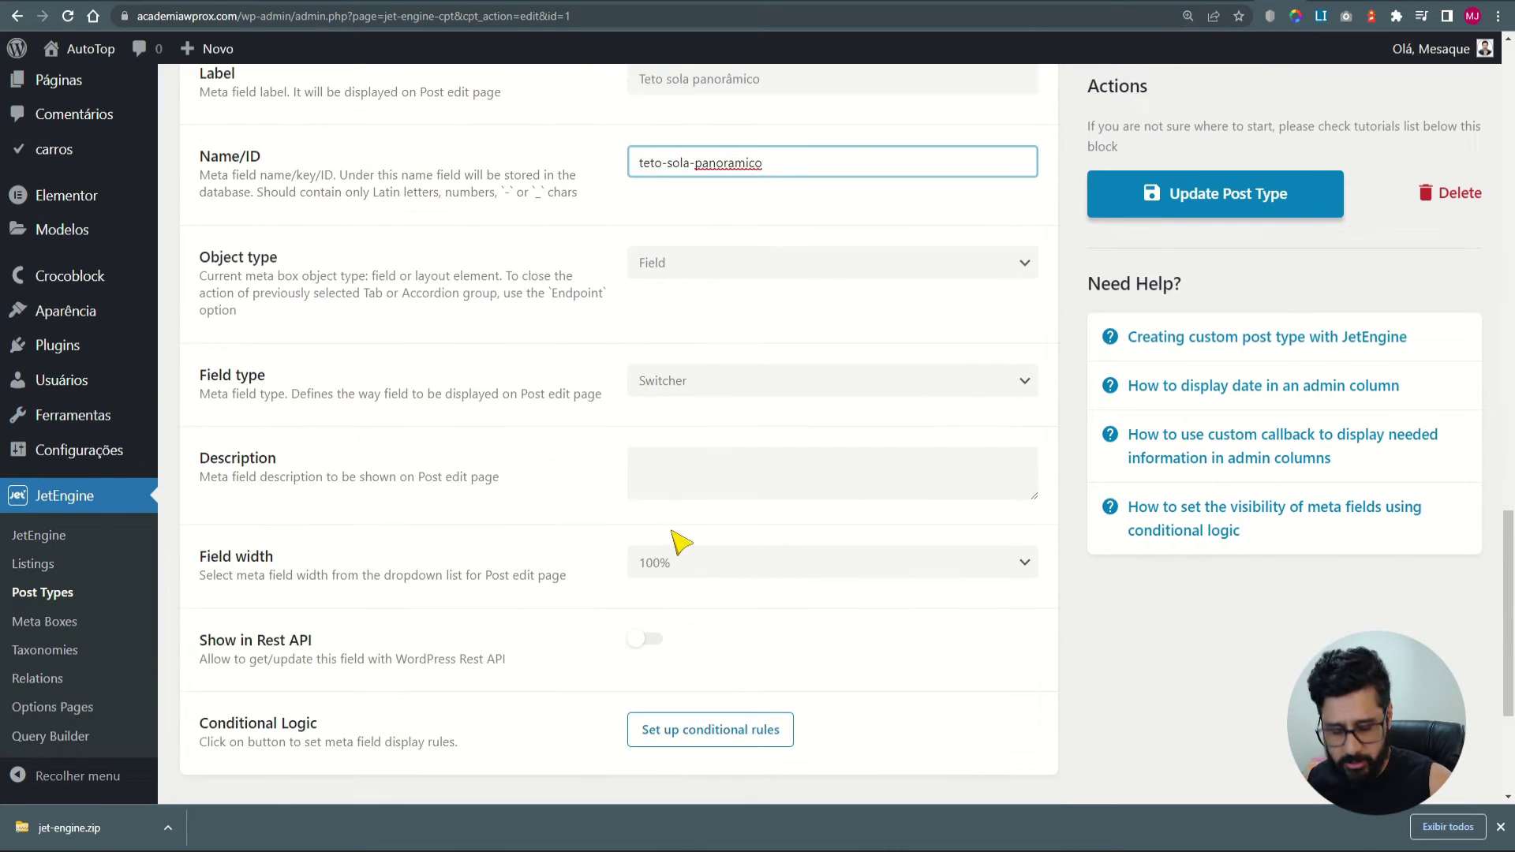
pyautogui.hotkey('ctrl', '-')
pyautogui.hotkey('ctrl', '-')
pyautogui.click(1247, 170)
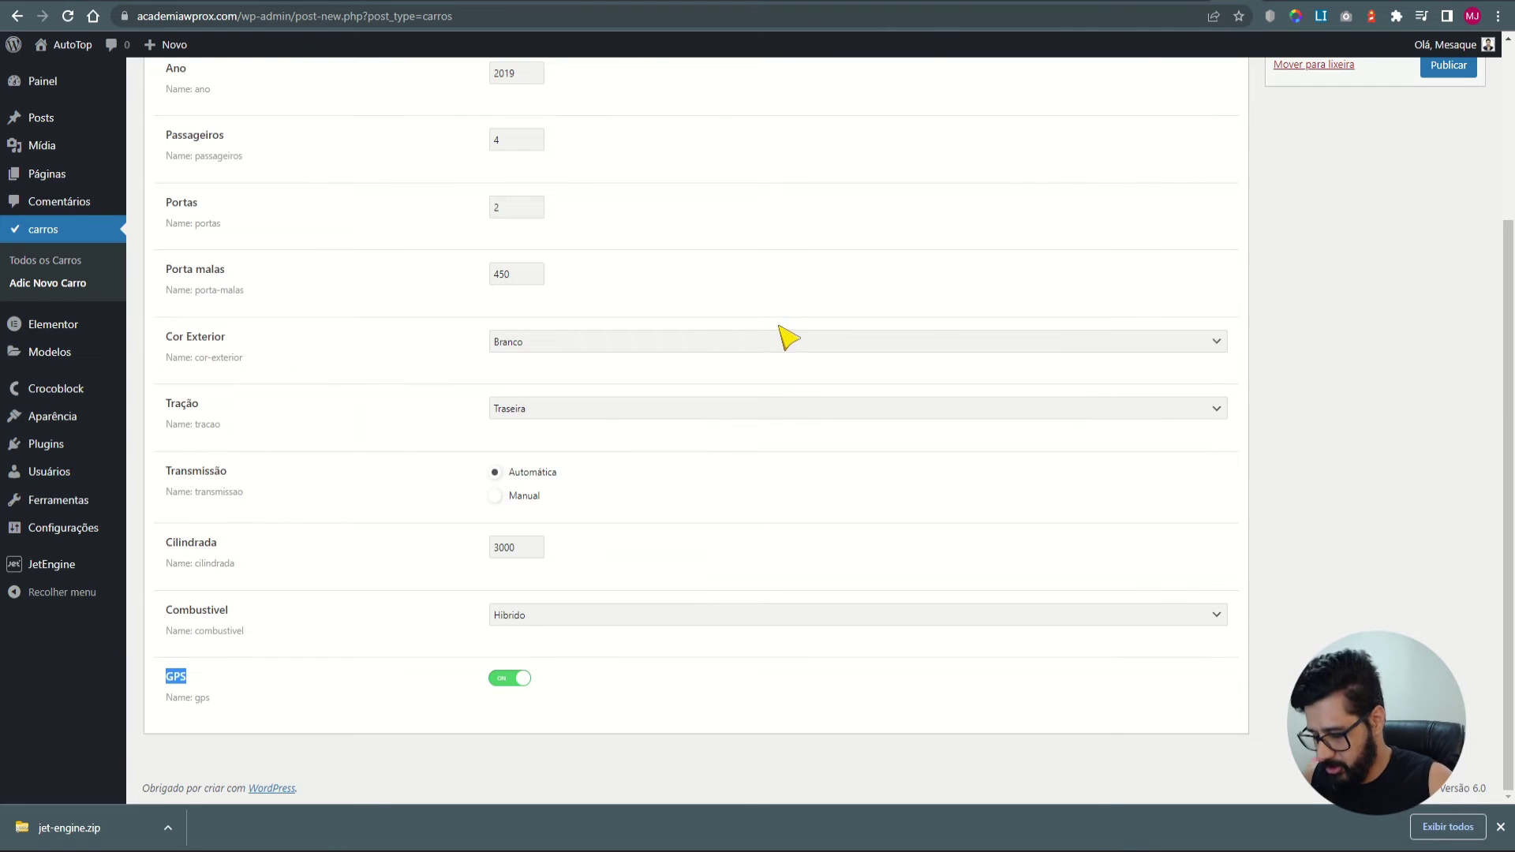
# Reload the new carro page, discarding its unsaved entries, and switch Teto sola panorâmico on.
pyautogui.press('F5')
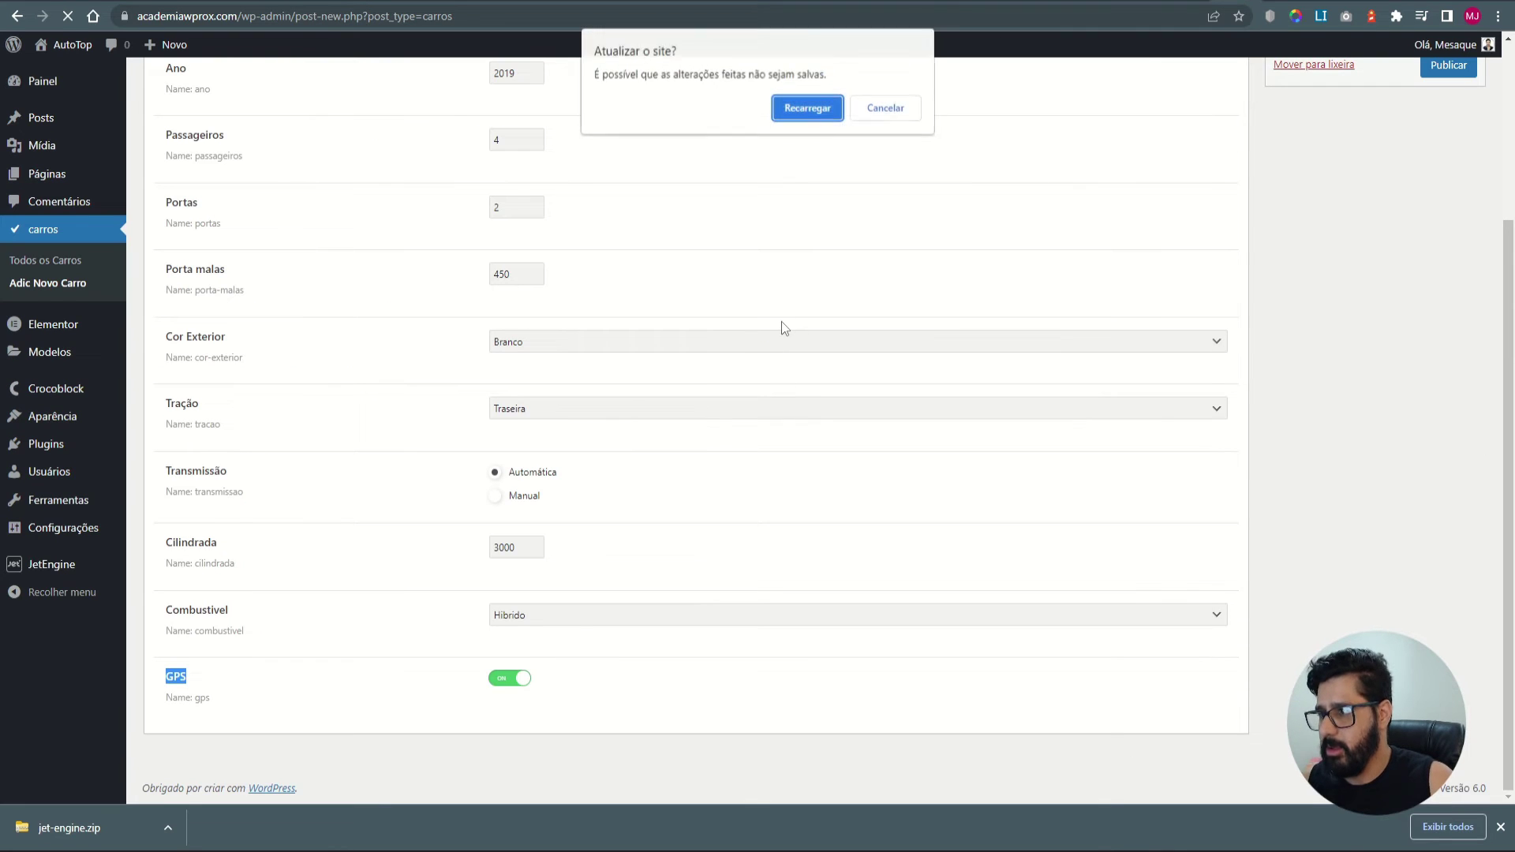
pyautogui.click(810, 105)
pyautogui.scroll(-5, 698, 456)
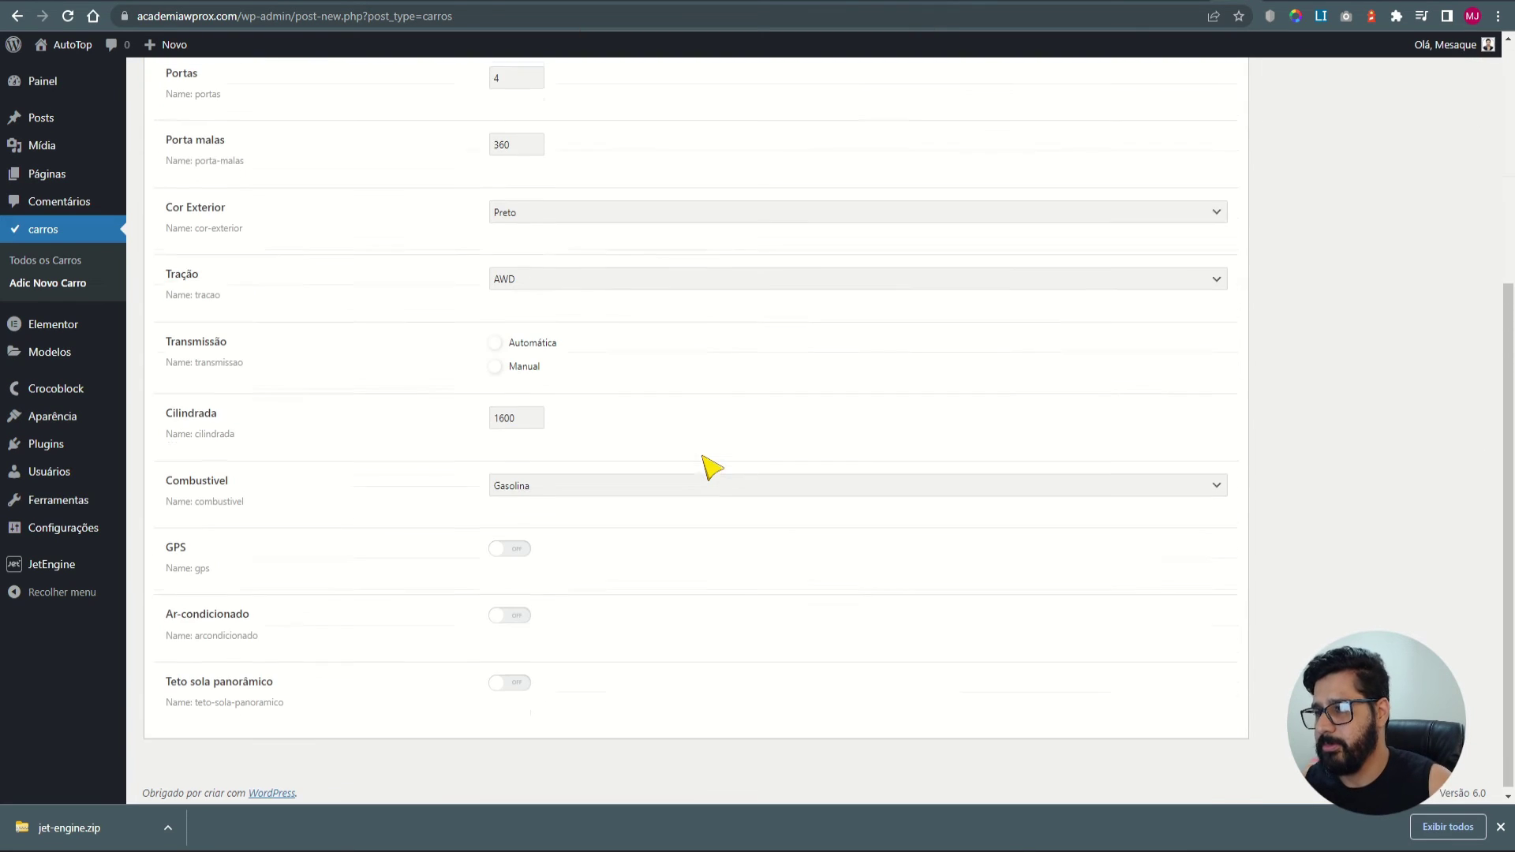
pyautogui.click(509, 680)
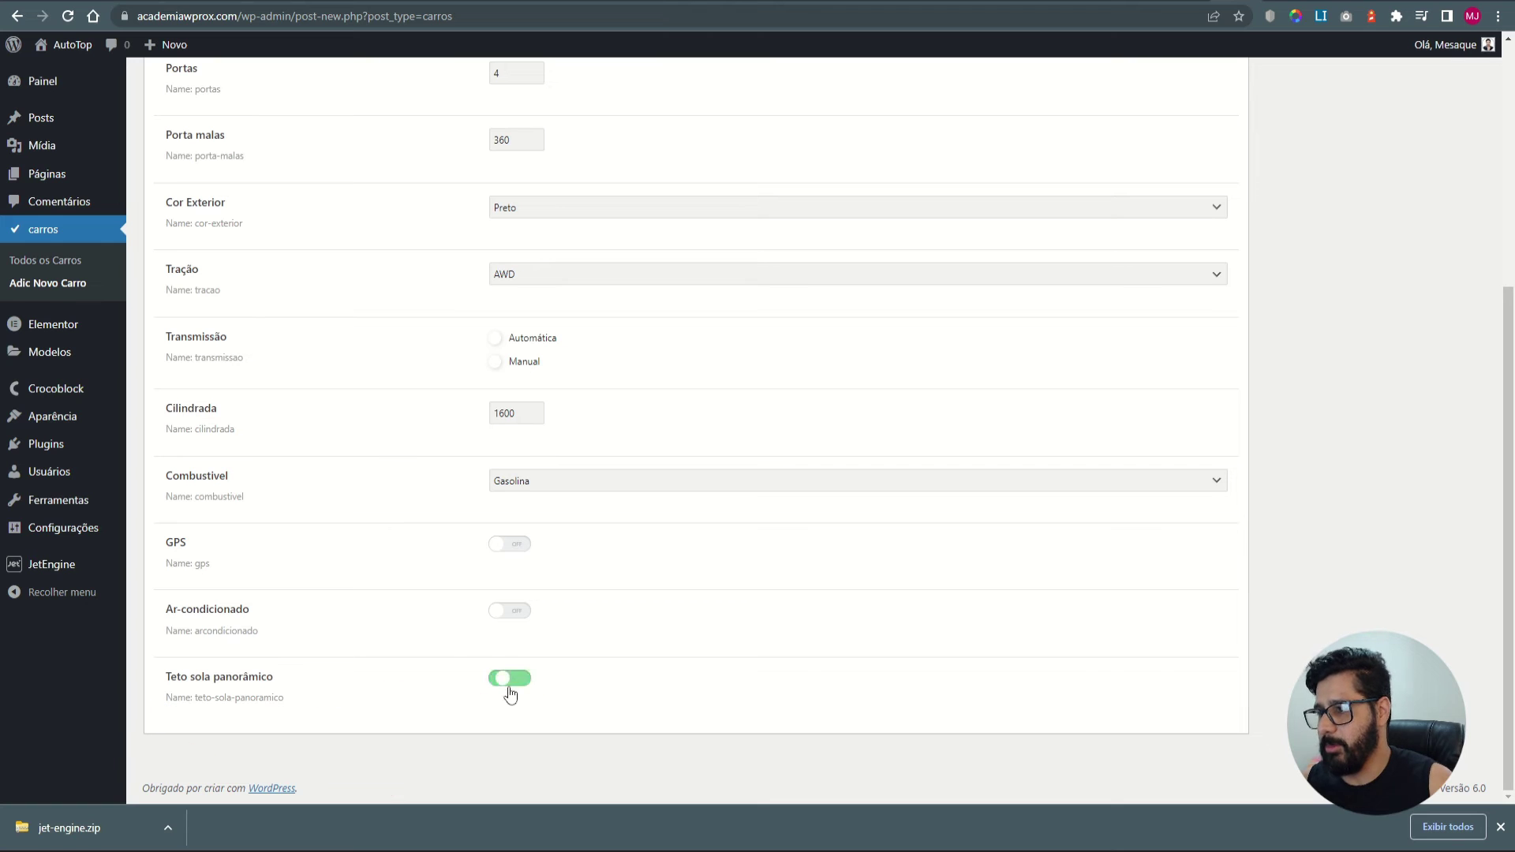
# Switch Ar-condicionado on in the new carro and check the options of the Combustivel field.
pyautogui.click(509, 612)
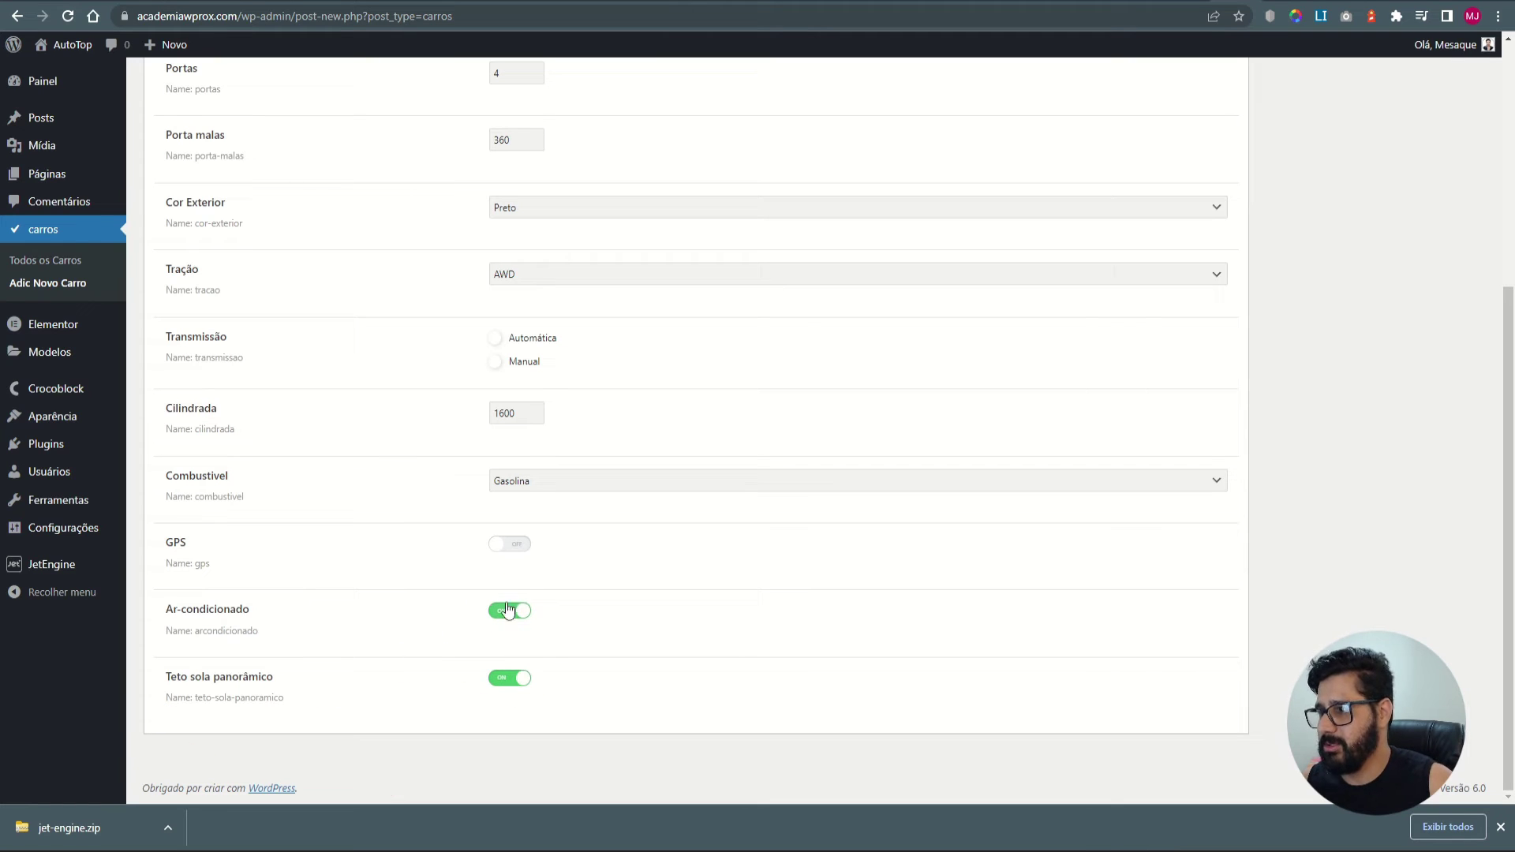
pyautogui.click(541, 482)
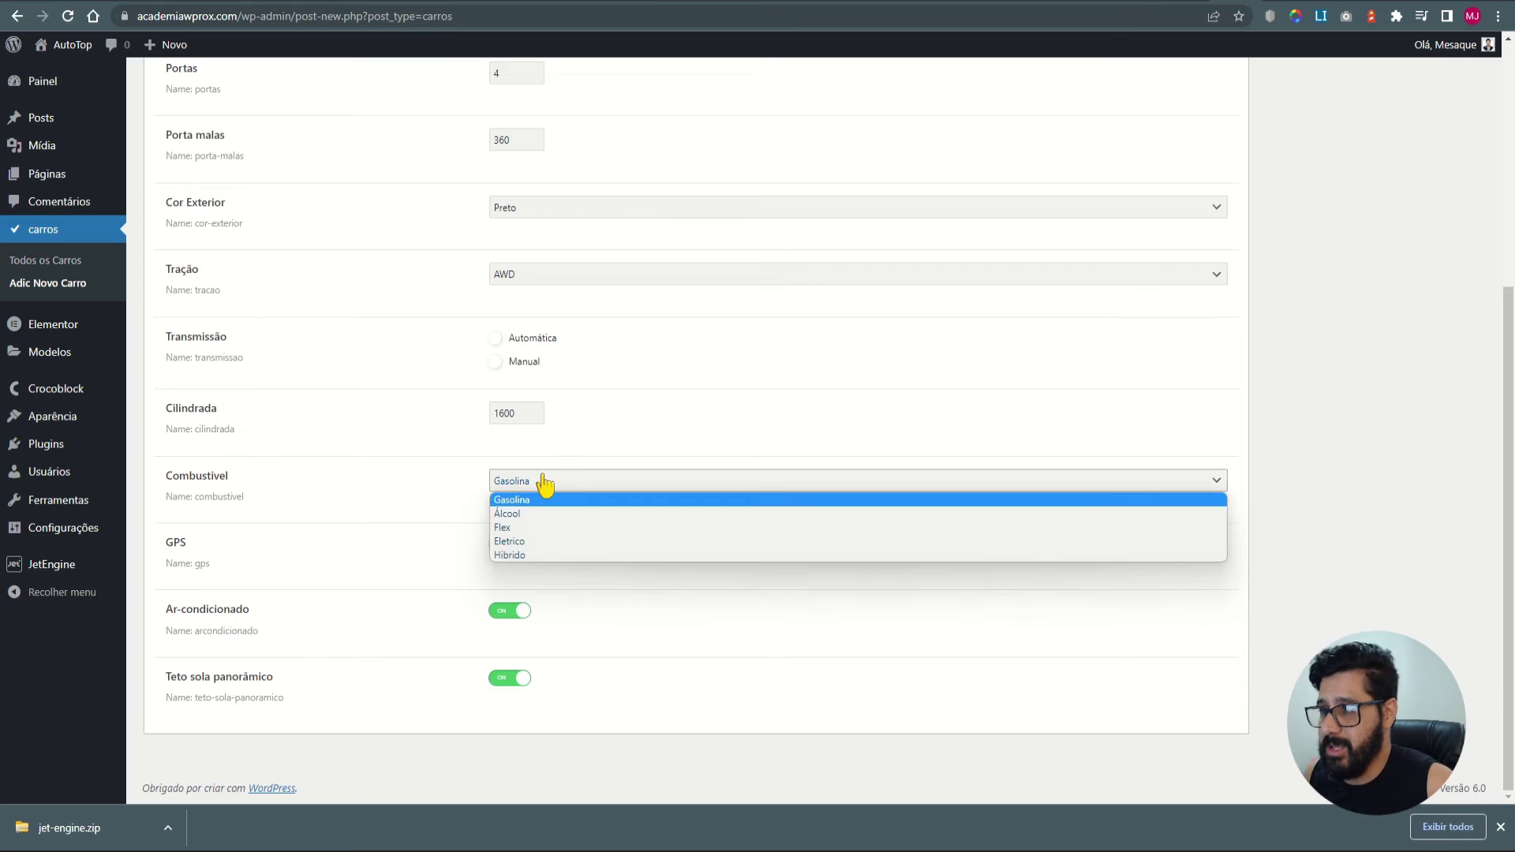
pyautogui.click(775, 642)
# Check the Consumo specification on the demo car page, and return to the carros post type editor.
pyautogui.hotkey('ctrl', 'Tab')
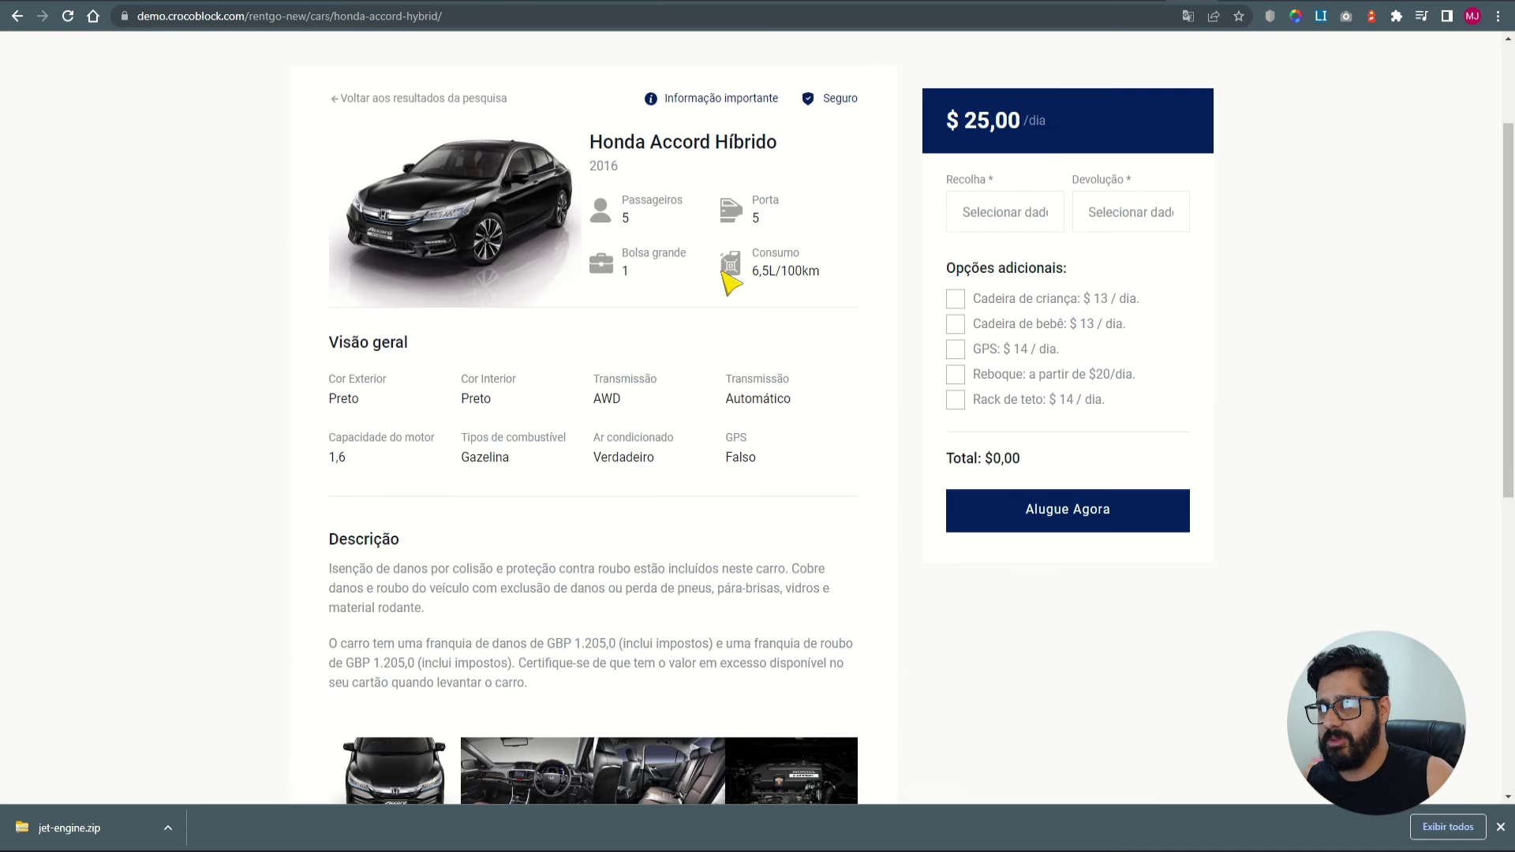
pyautogui.moveTo(756, 254); pyautogui.dragTo(811, 261)
pyautogui.hotkey('ctrl', 'Tab')
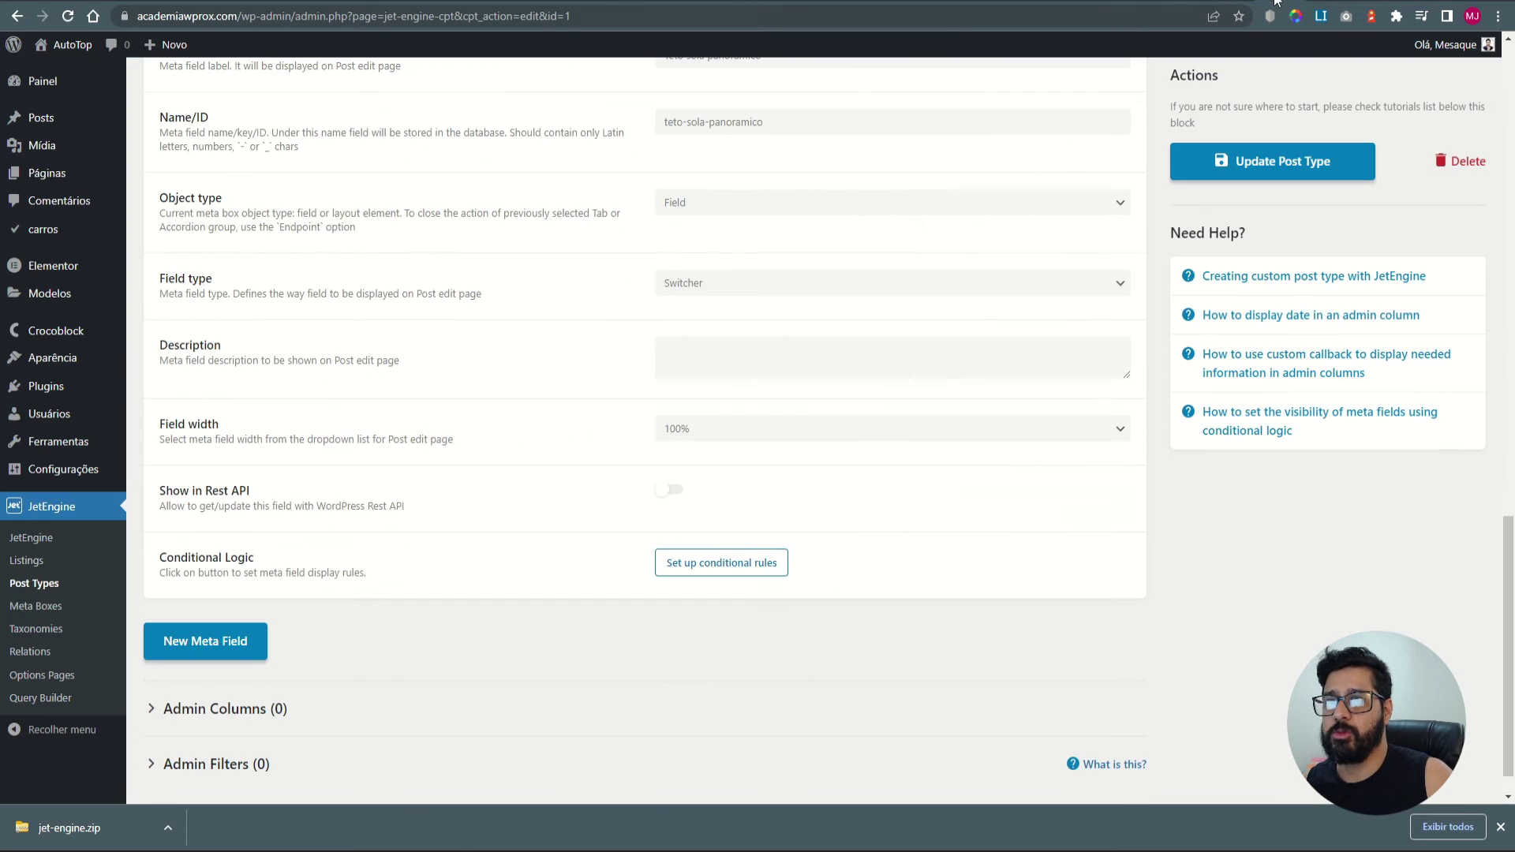
# Add a new meta field labelled Consumo after Teto sola panorâmico and let its Name/ID fill in from the label.
pyautogui.scroll(13, 521, 553)
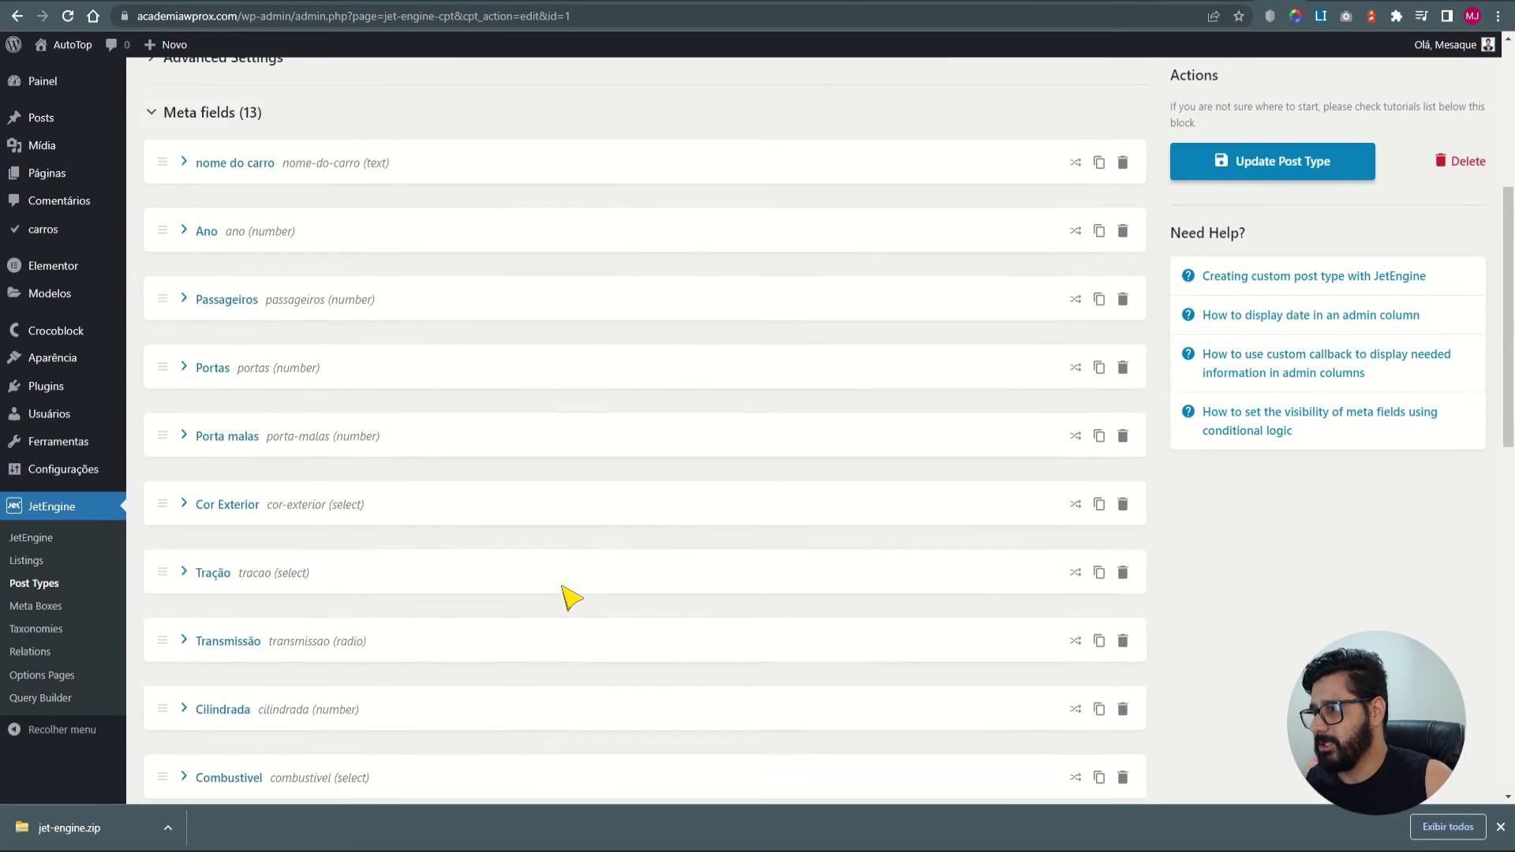
pyautogui.scroll(-9, 571, 598)
pyautogui.click(192, 268)
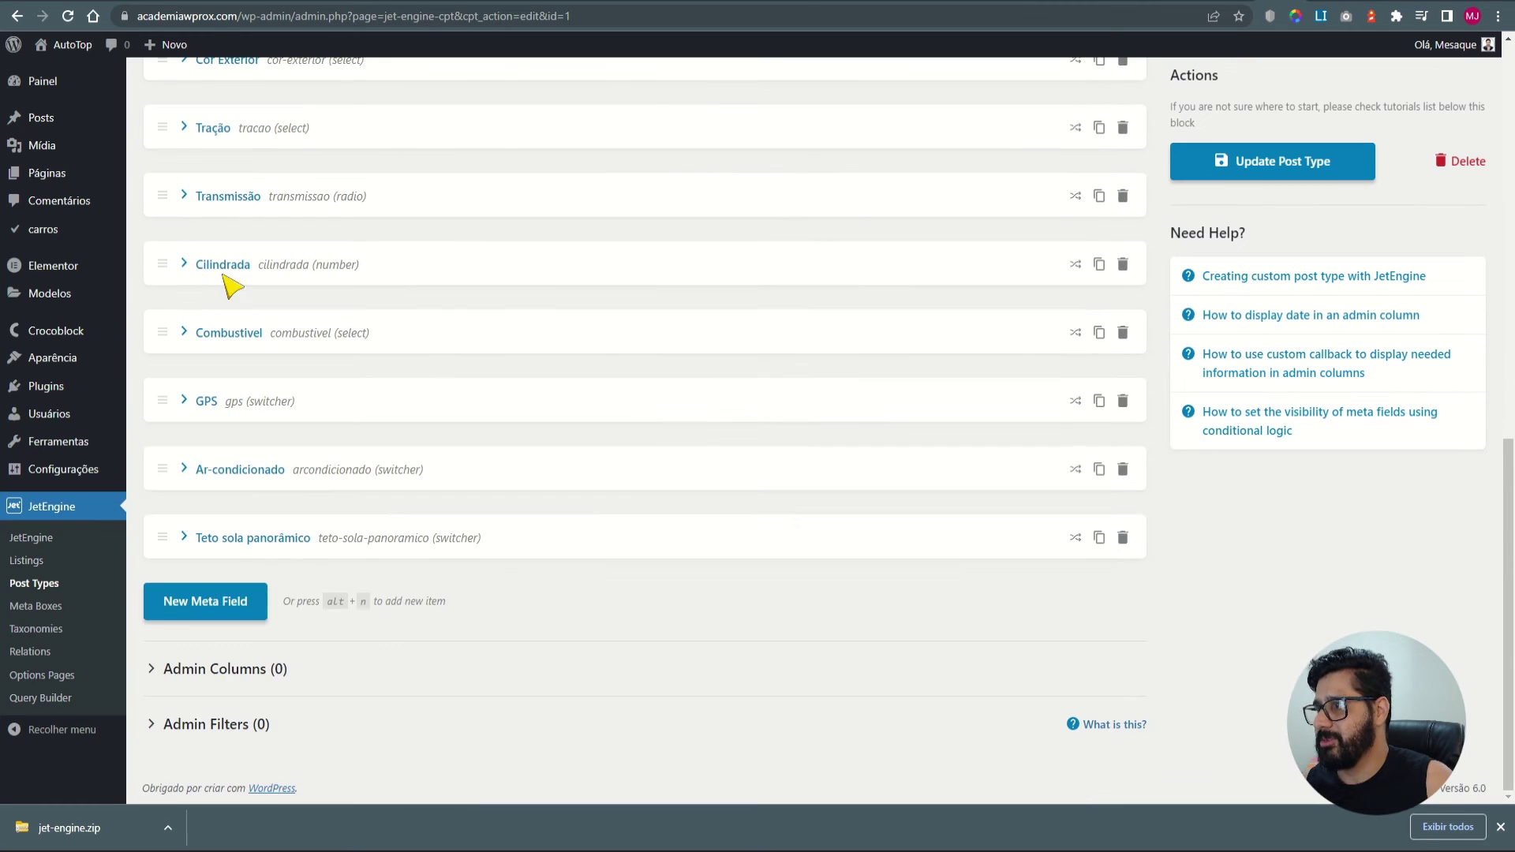
pyautogui.click(205, 601)
pyautogui.scroll(-4, 221, 615)
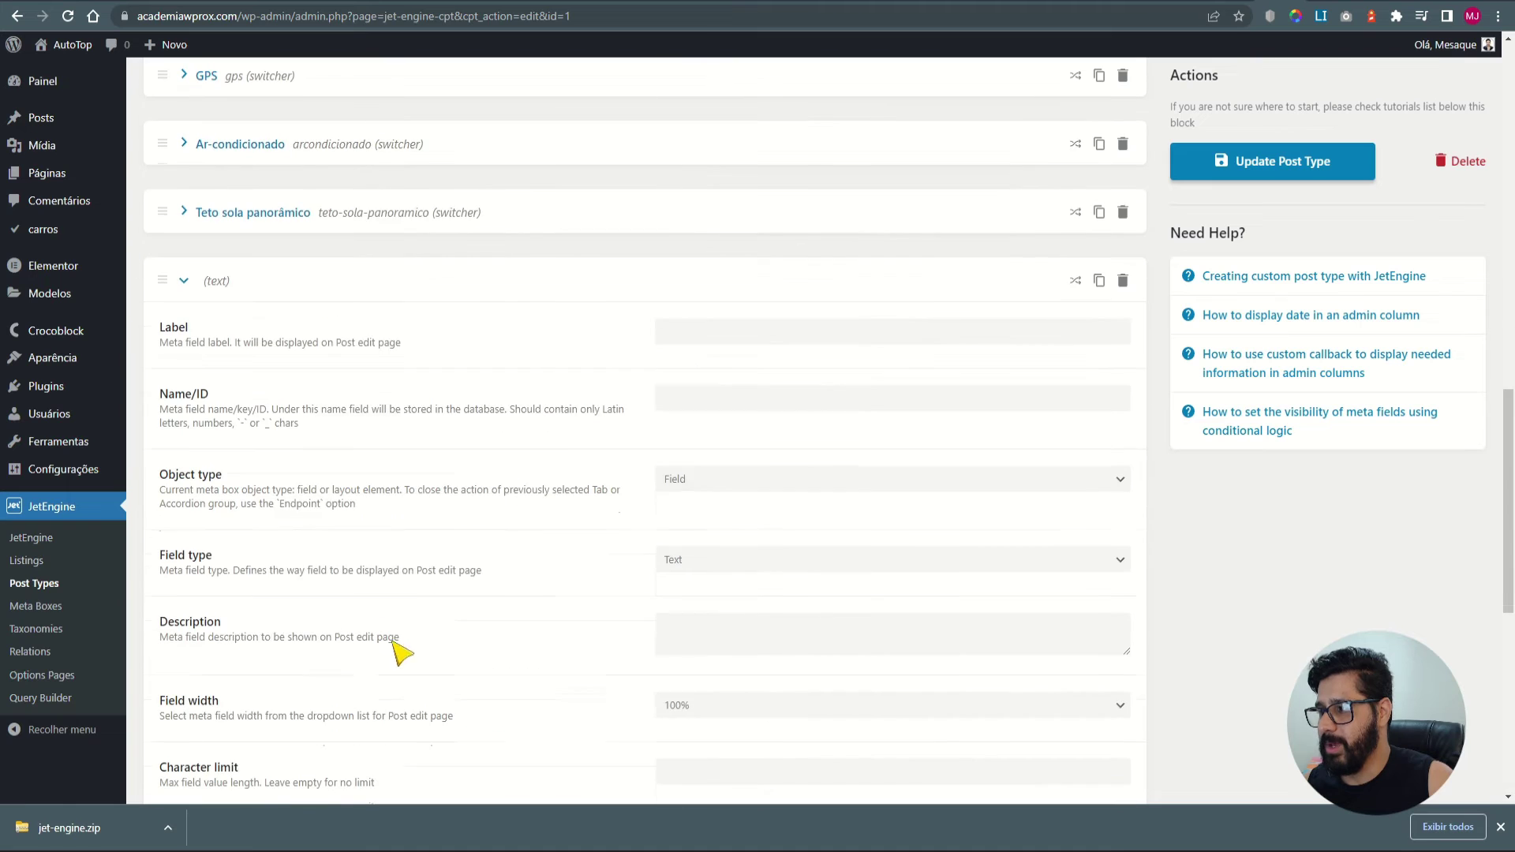
pyautogui.click(704, 341)
pyautogui.write('Consumo')
pyautogui.click(687, 392)
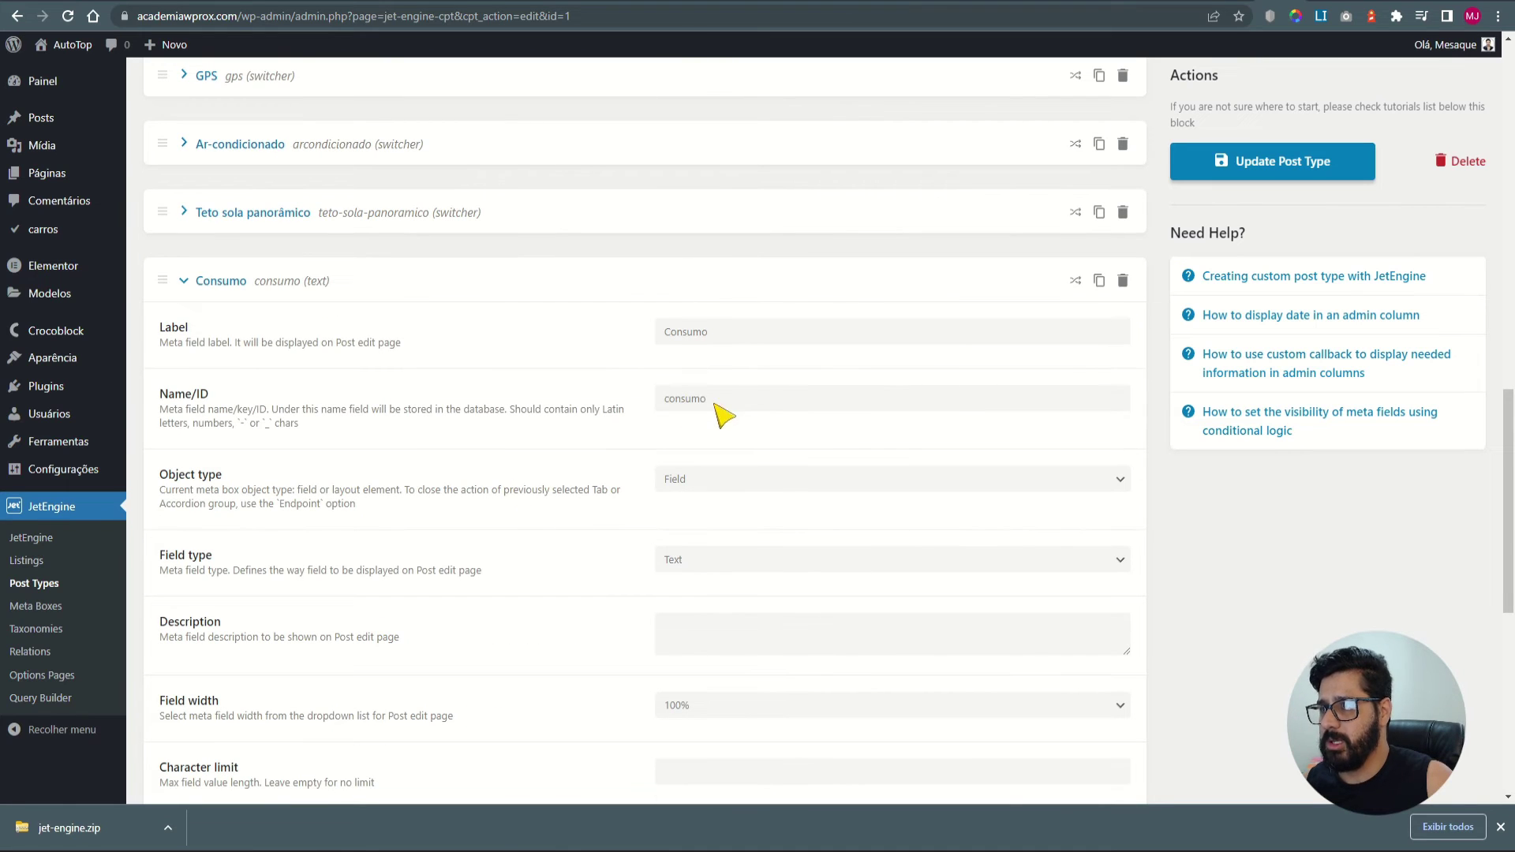
# Set the Consumo field's type to Number and its default value to 12.
pyautogui.scroll(-3, 718, 442)
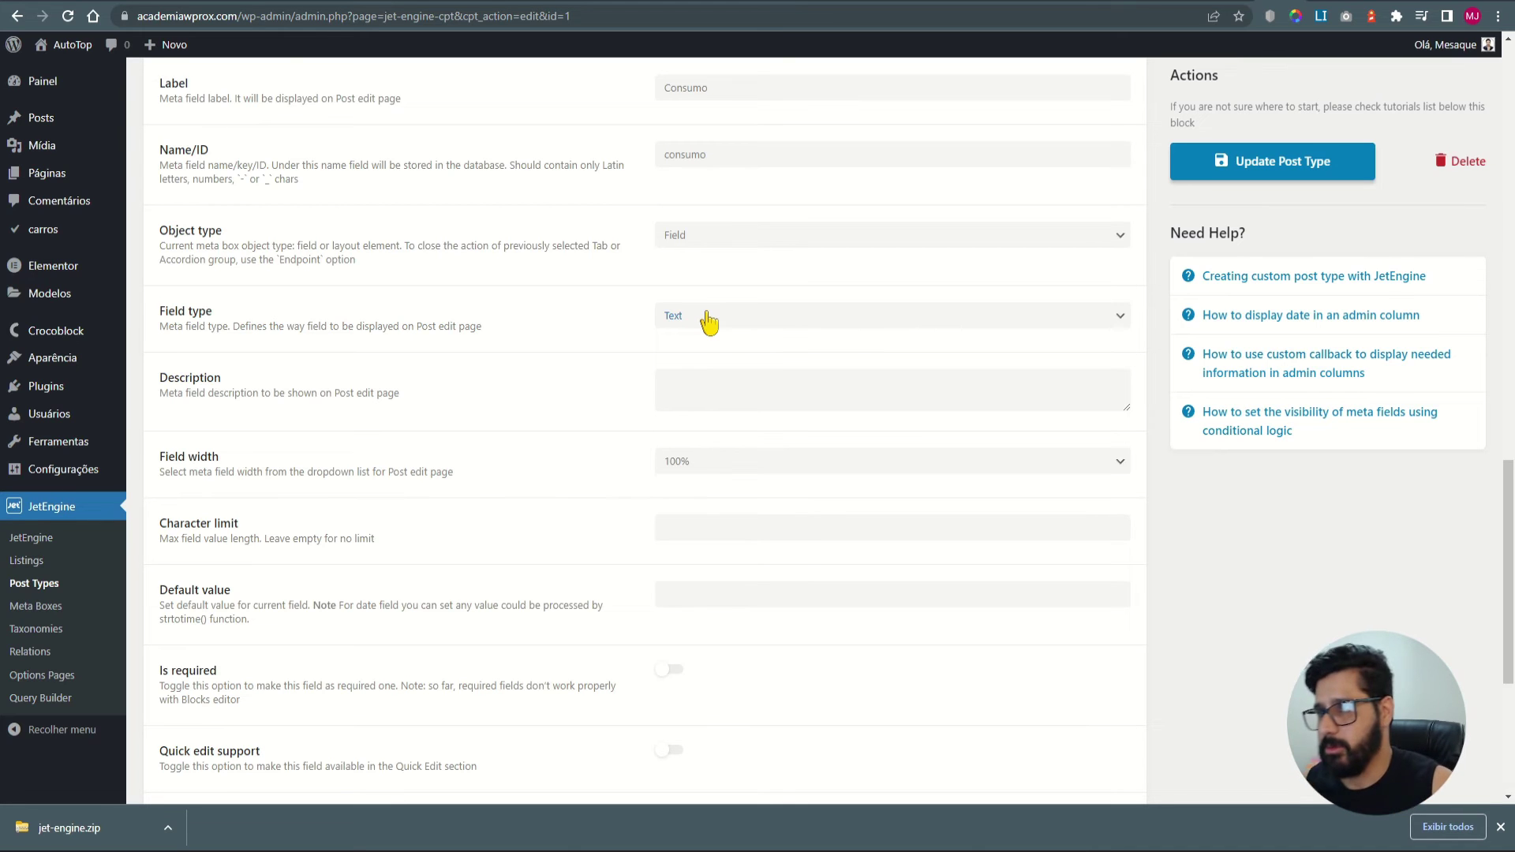
pyautogui.click(710, 319)
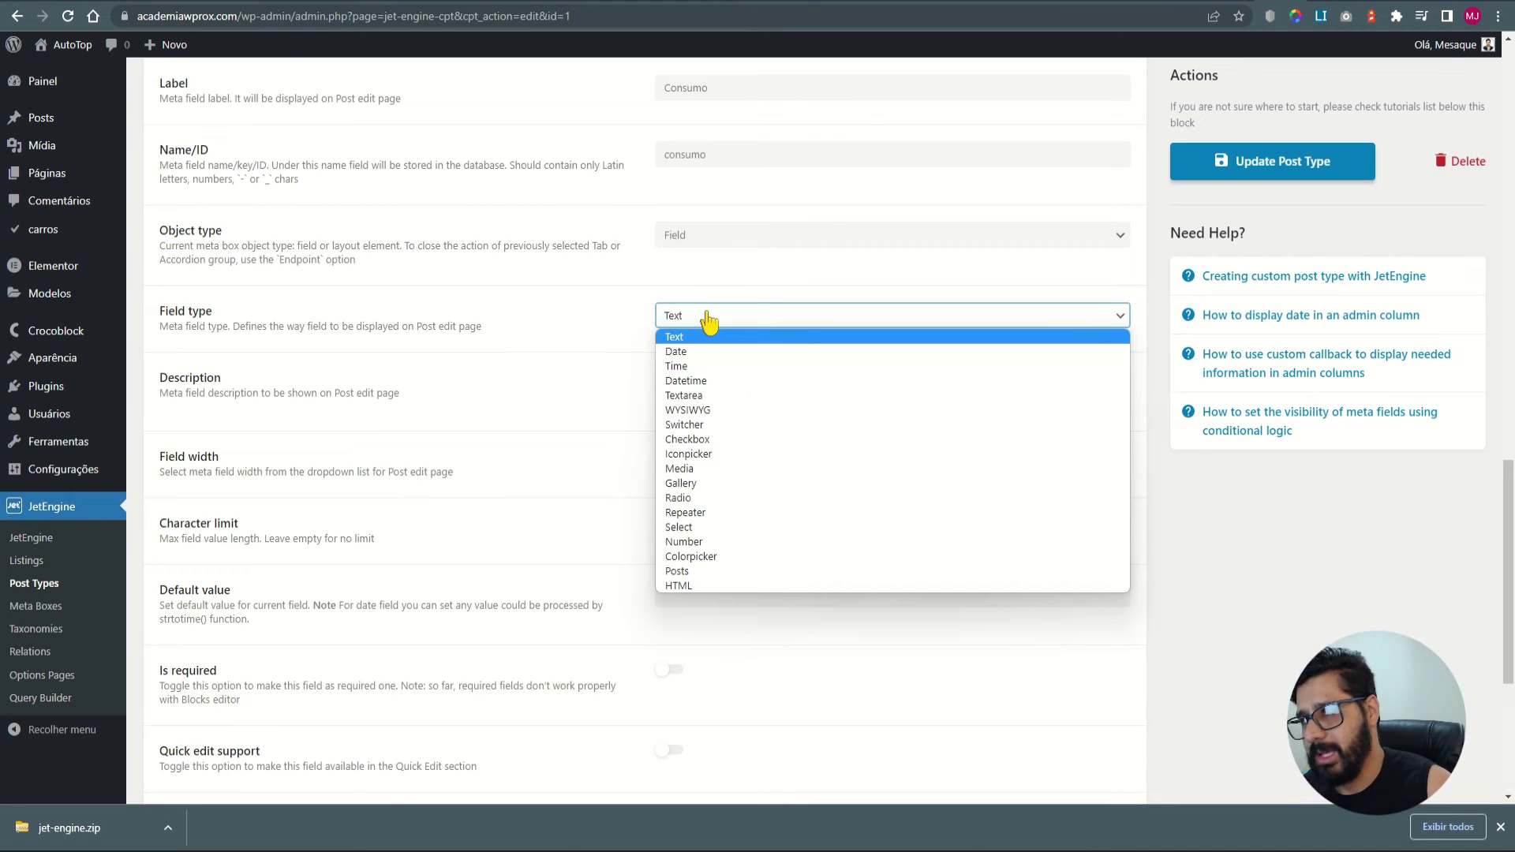
pyautogui.click(710, 541)
pyautogui.scroll(-2, 629, 510)
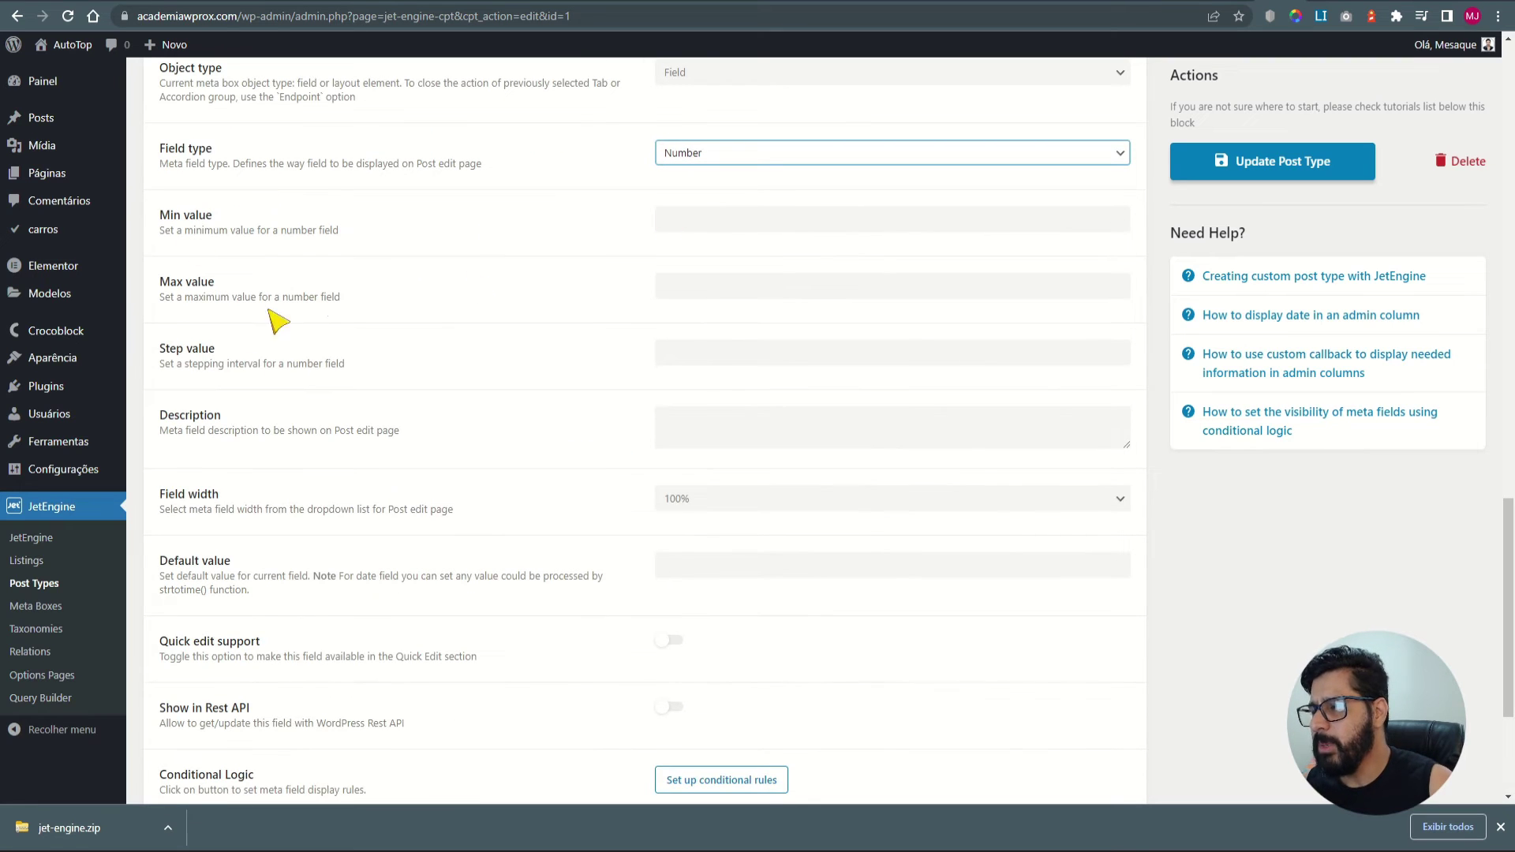
pyautogui.scroll(-1, 505, 419)
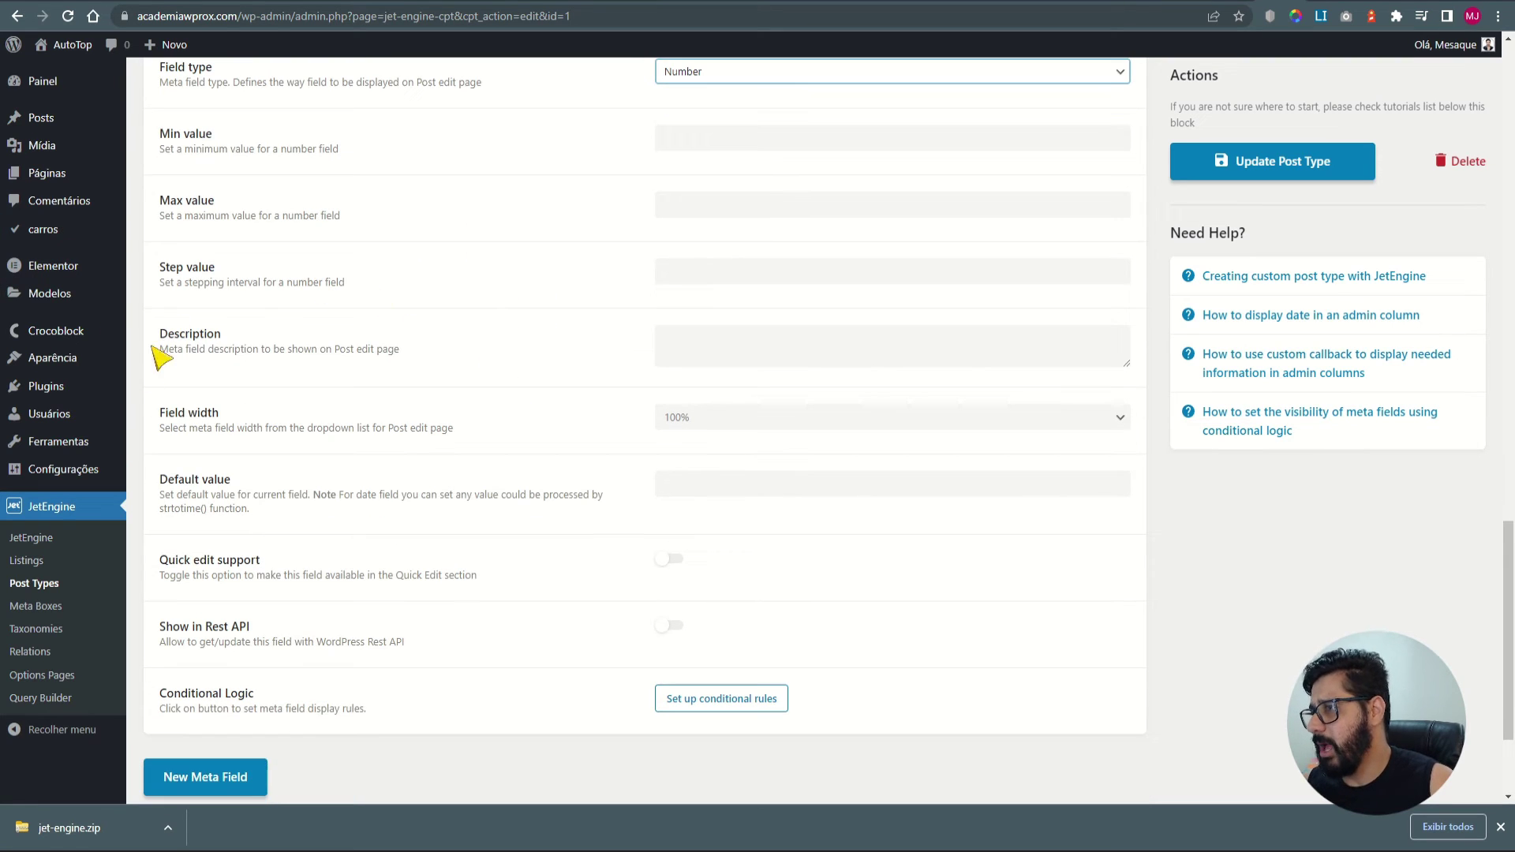
pyautogui.scroll(-2, 294, 414)
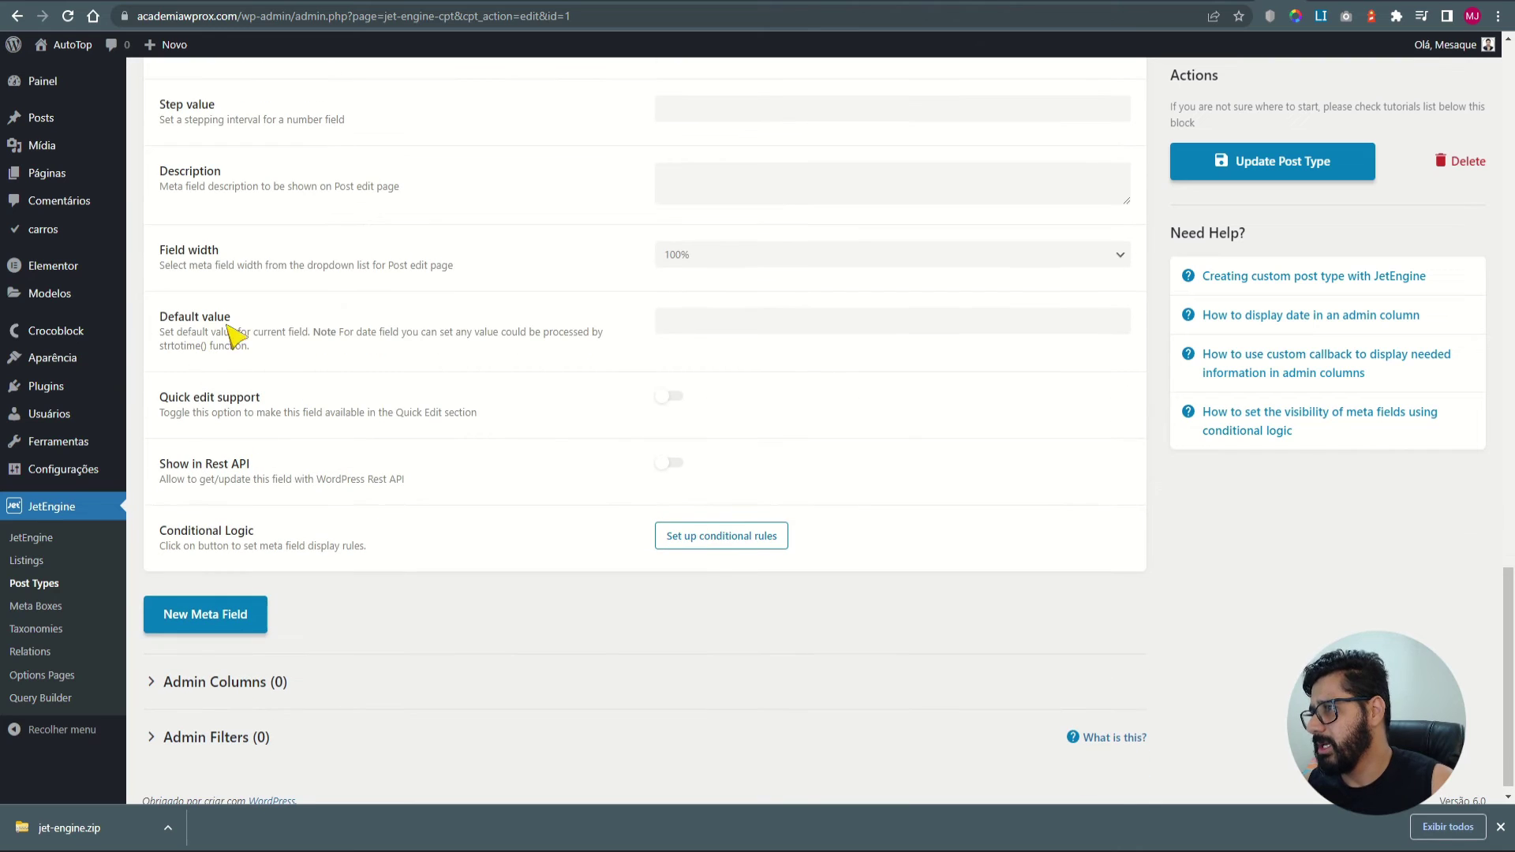
pyautogui.click(688, 325)
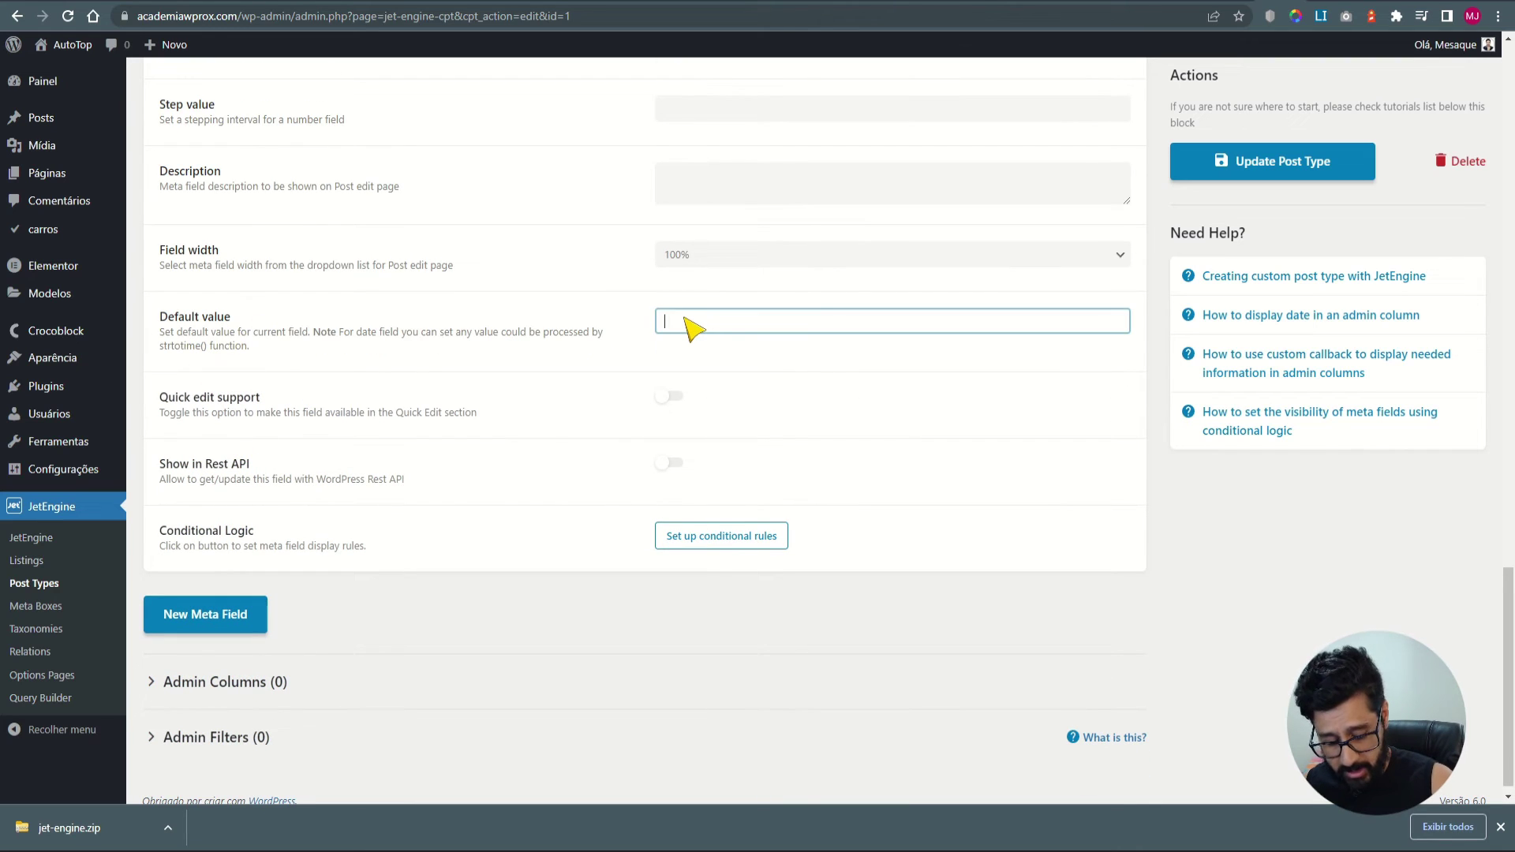
pyautogui.click(751, 376)
pyautogui.click(686, 323)
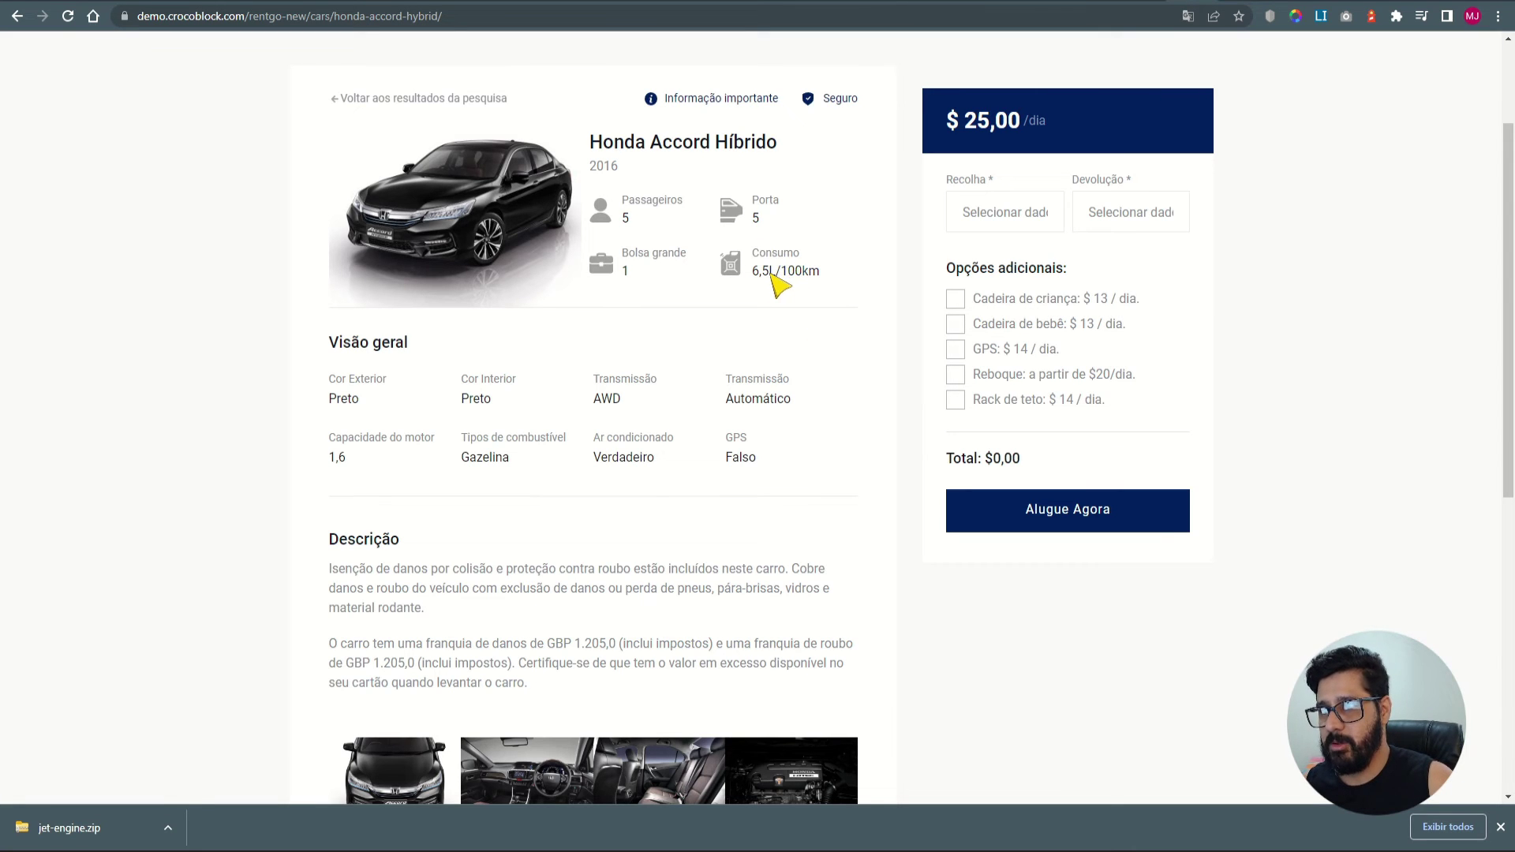
# Update the post type and compare its fields with the Consumo and GPS specifications on the demo car page.
pyautogui.moveTo(771, 272); pyautogui.dragTo(820, 278)
pyautogui.click(1285, 36)
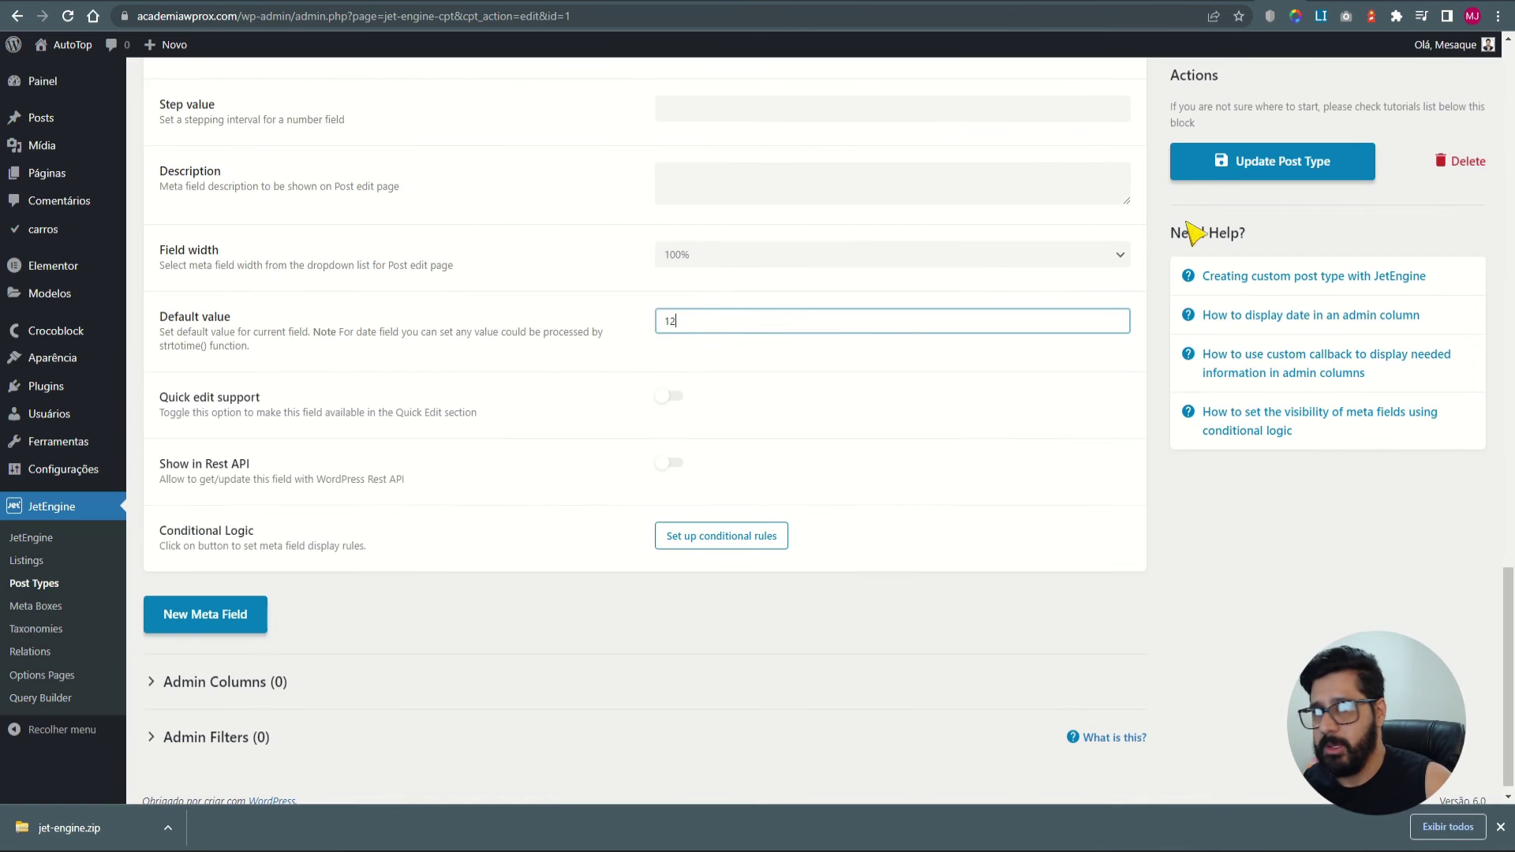
pyautogui.click(1261, 164)
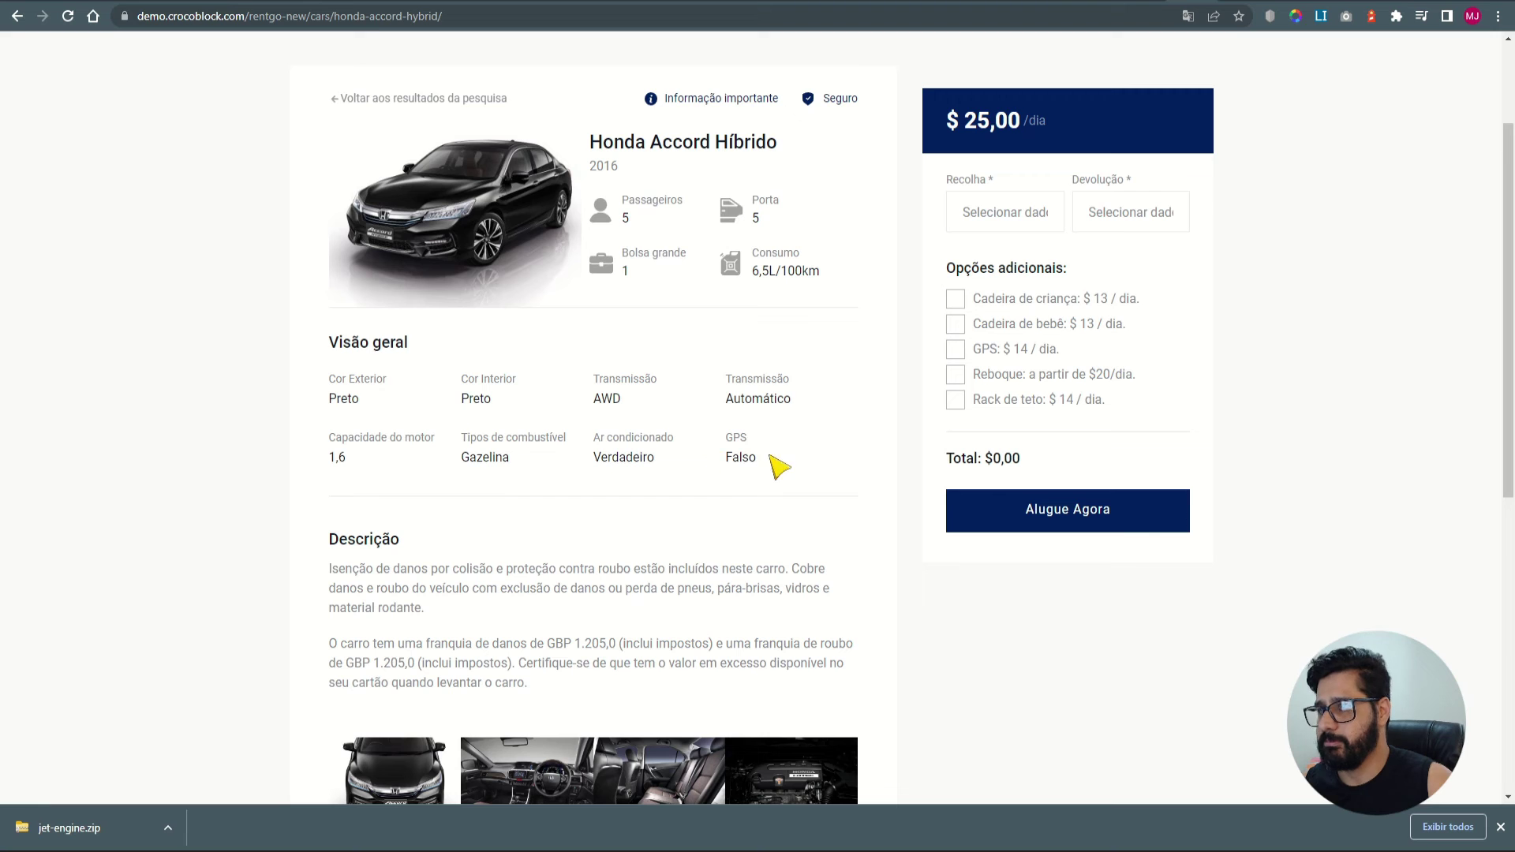
pyautogui.tripleClick(746, 471)
pyautogui.click(1207, 524)
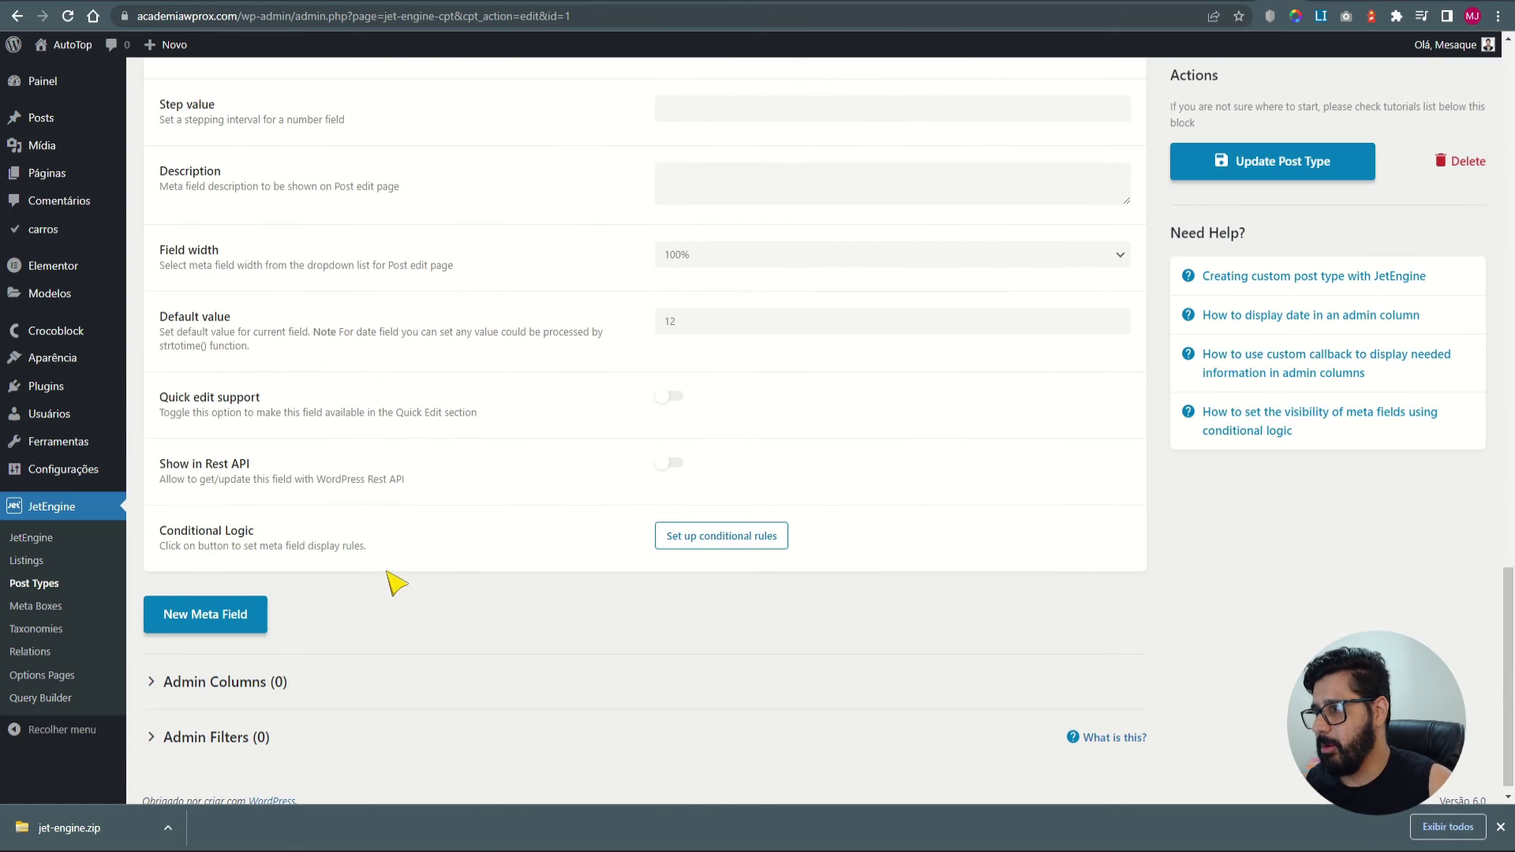
# Collapse the Consumo field and move it up the meta field list to between Porta malas and Cor Exterior.
pyautogui.scroll(7, 619, 429)
pyautogui.scroll(2, 218, 389)
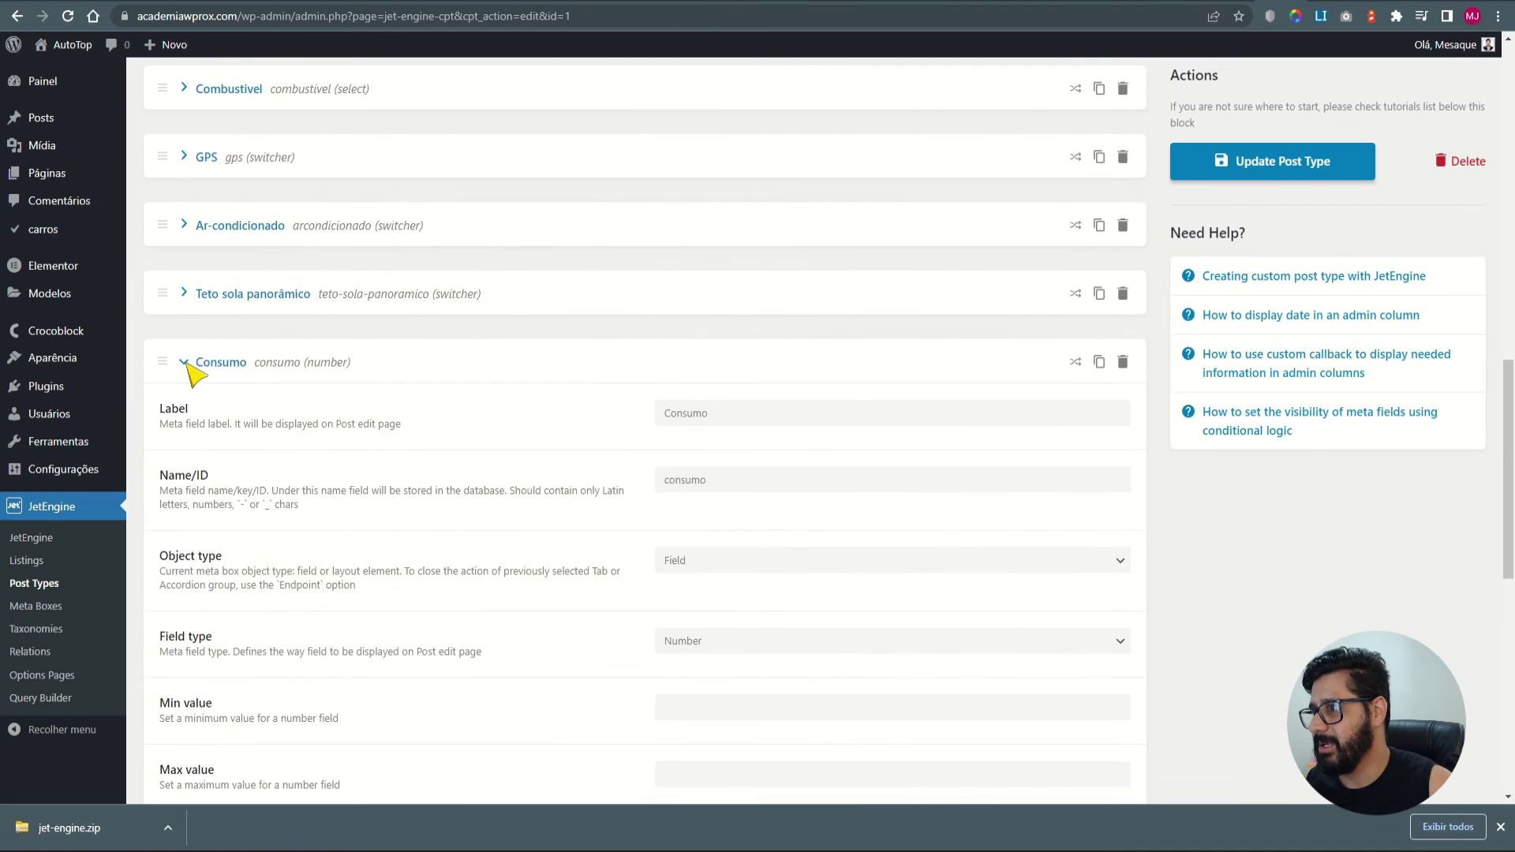
pyautogui.click(185, 363)
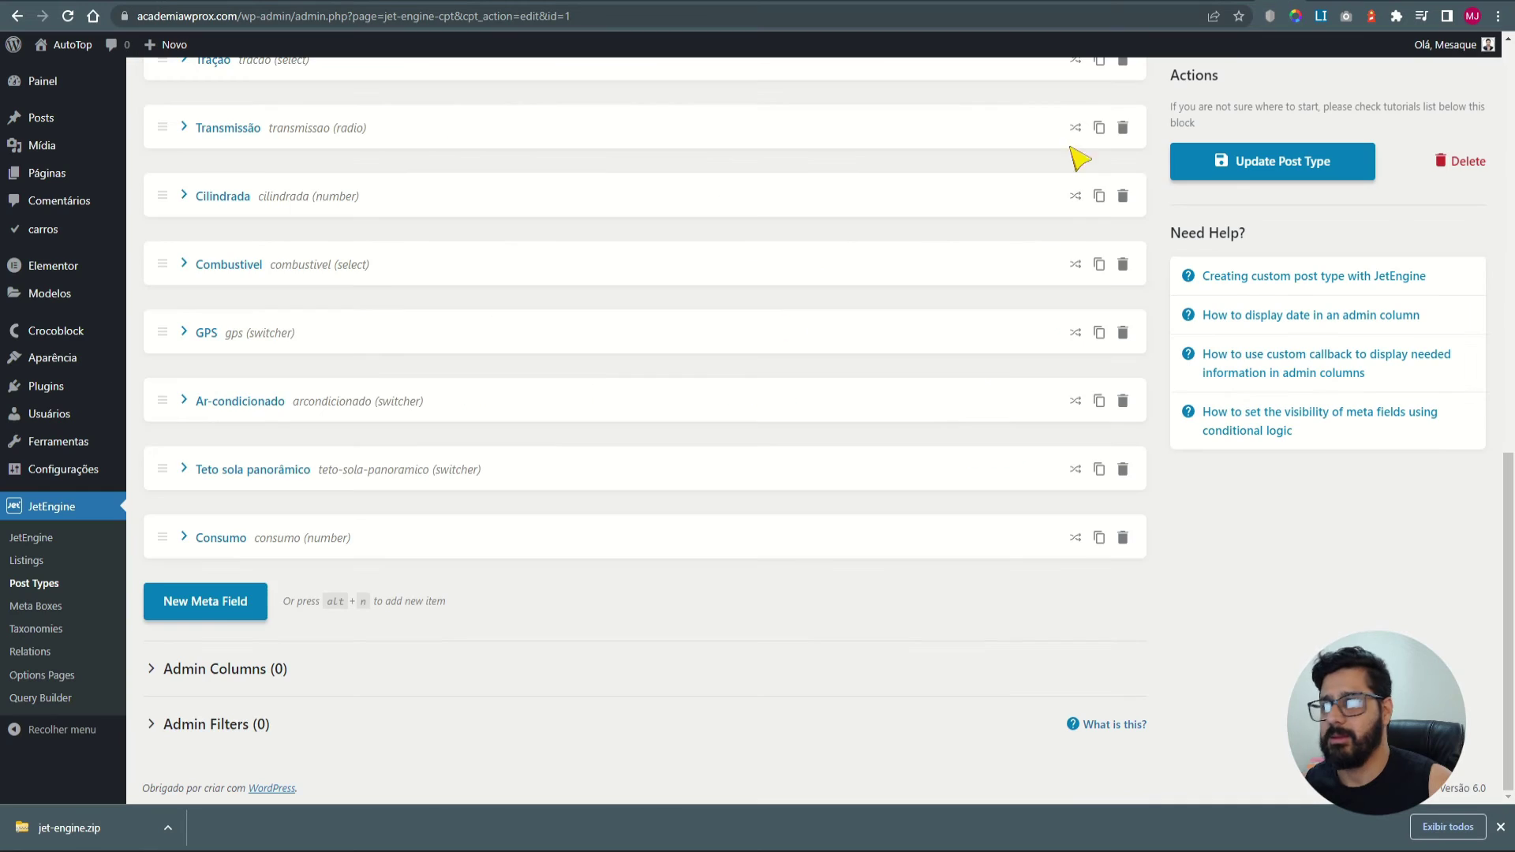
pyautogui.scroll(1, 406, 643)
pyautogui.moveTo(168, 620); pyautogui.dragTo(194, 138)
pyautogui.scroll(6, 237, 513)
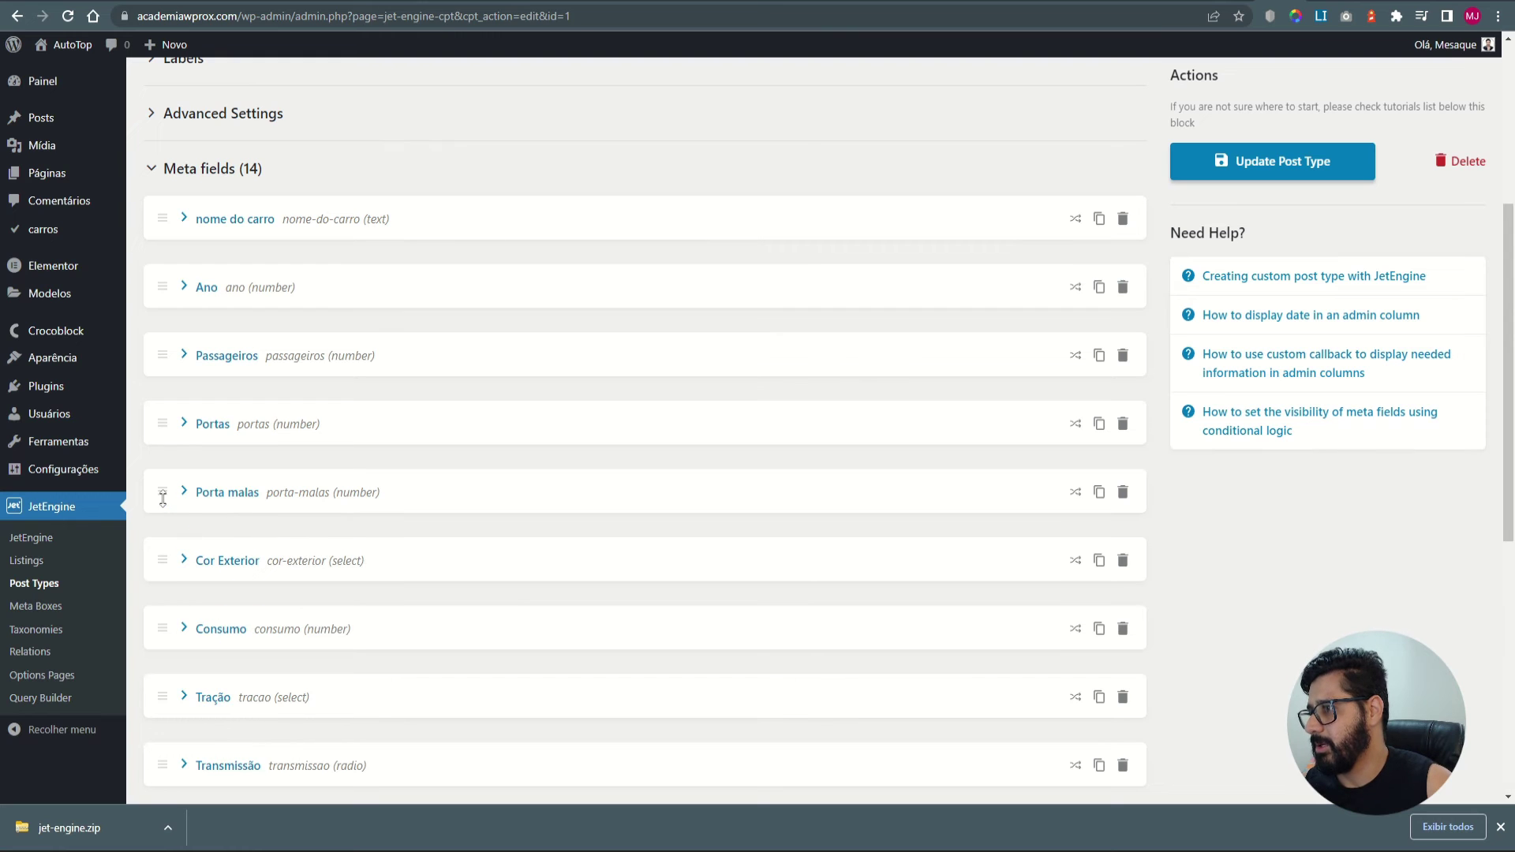
pyautogui.moveTo(163, 629); pyautogui.dragTo(175, 552)
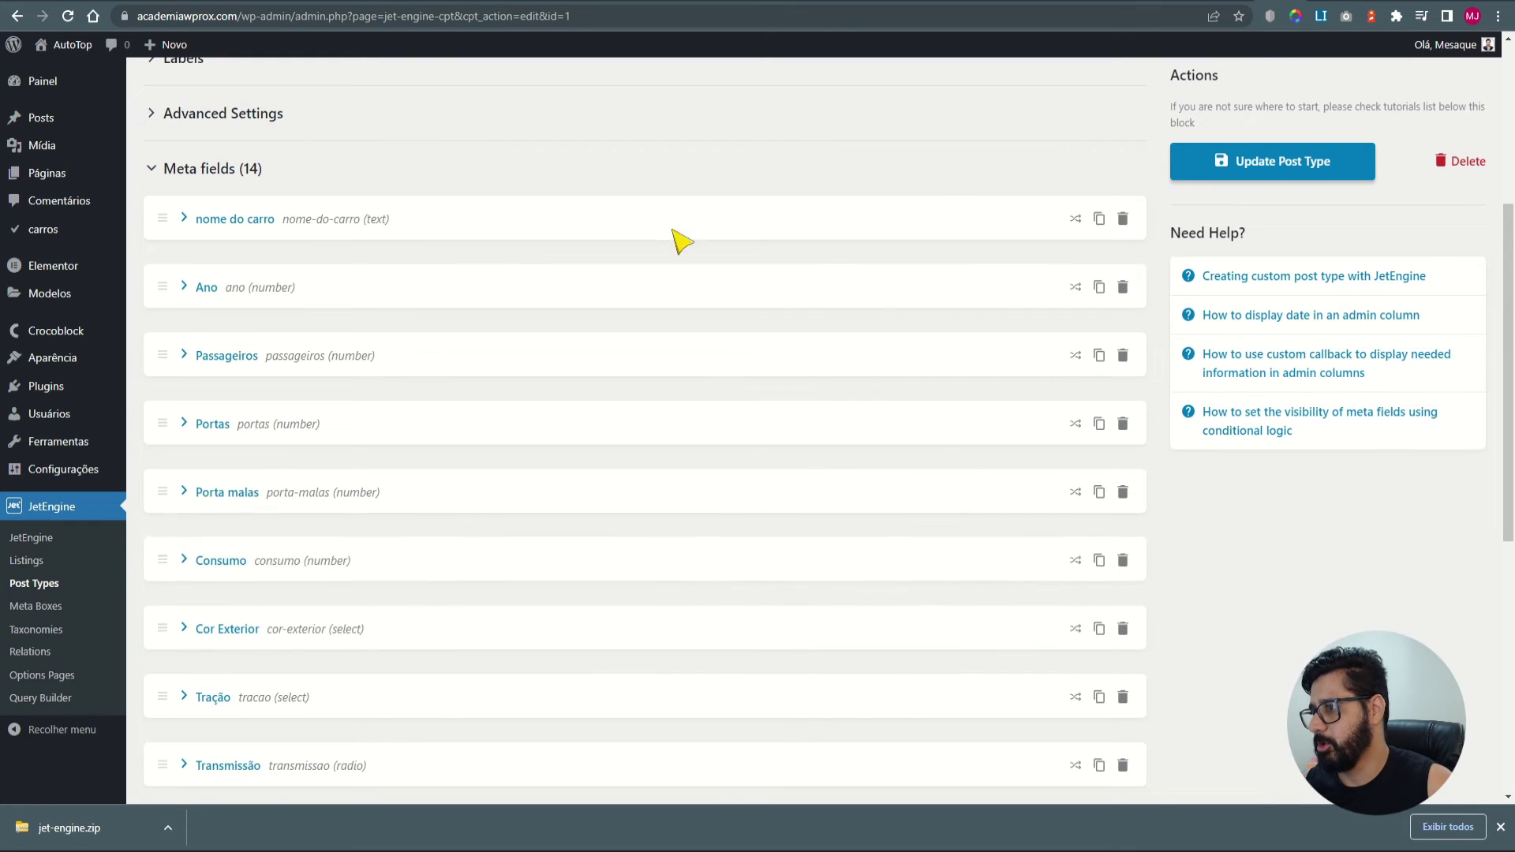
# Add a new meta field labelled Descrição at the end of the list, with its Name/ID filled in from the label.
pyautogui.scroll(-7, 1002, 408)
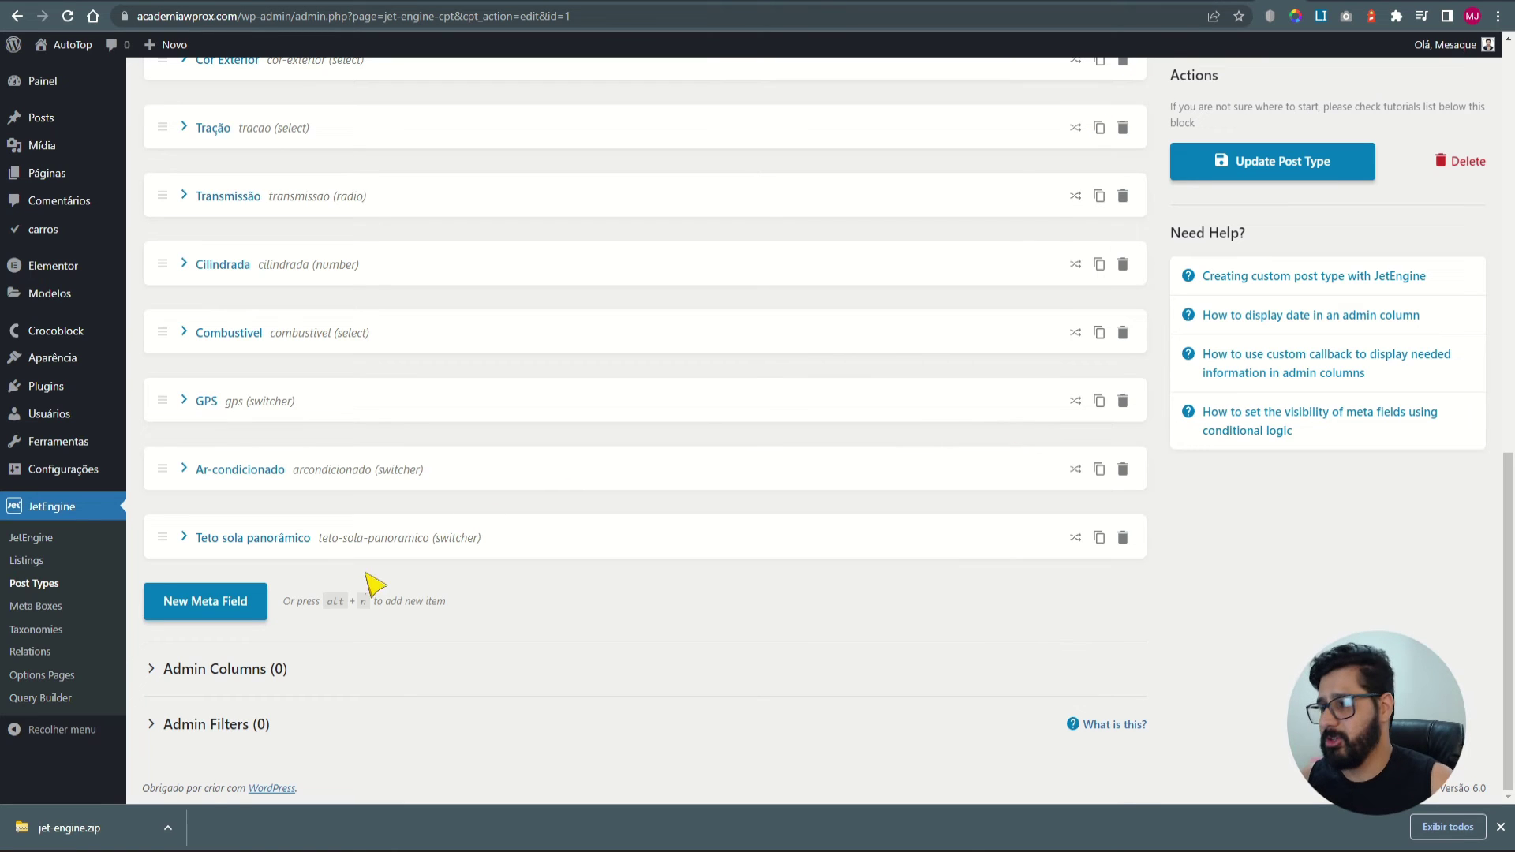
pyautogui.click(214, 604)
pyautogui.click(704, 657)
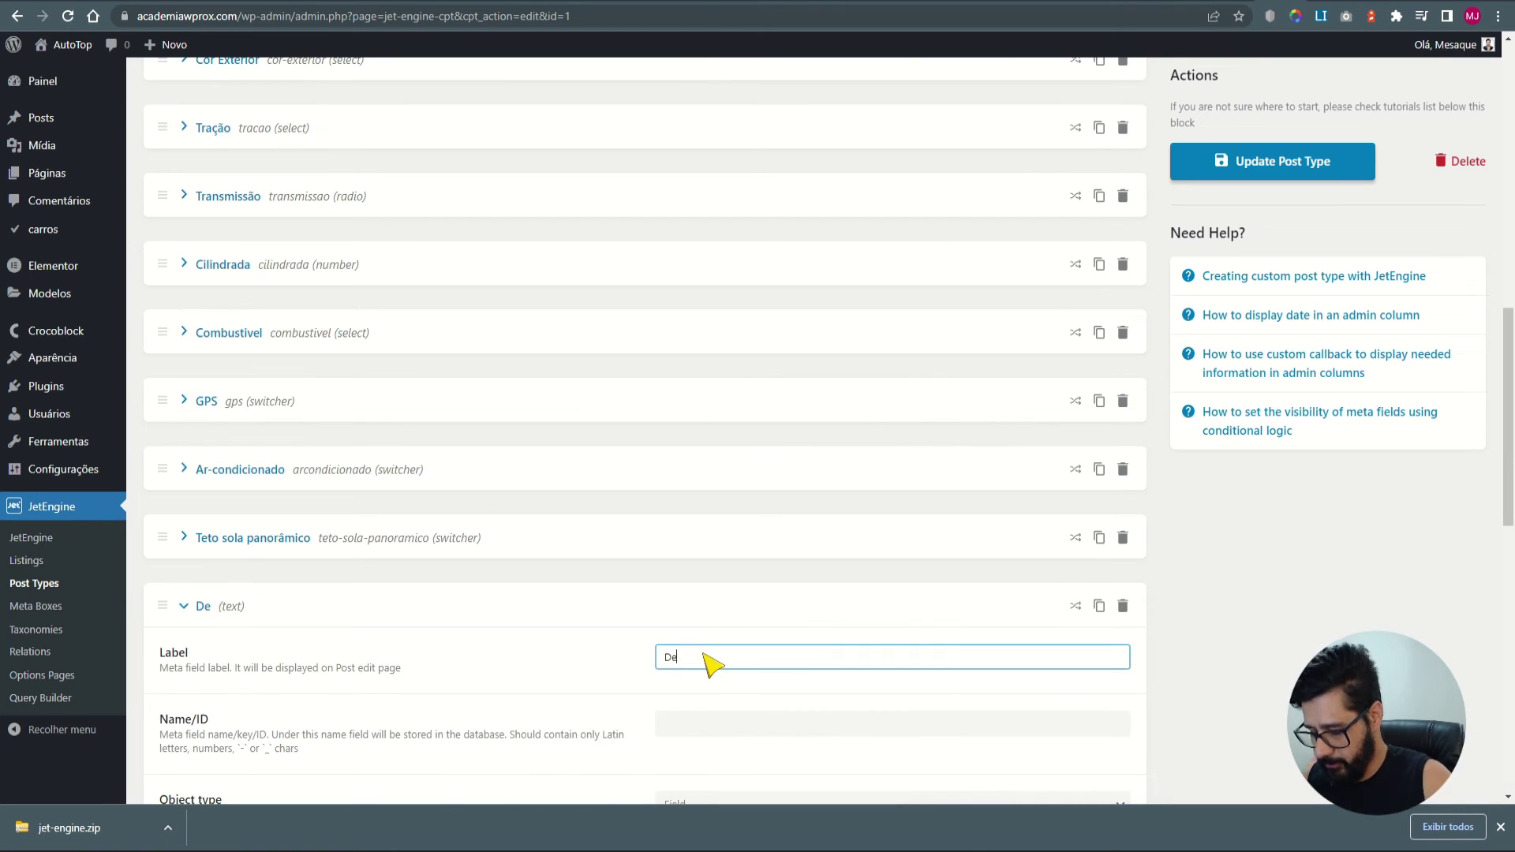
pyautogui.scroll(-4, 759, 614)
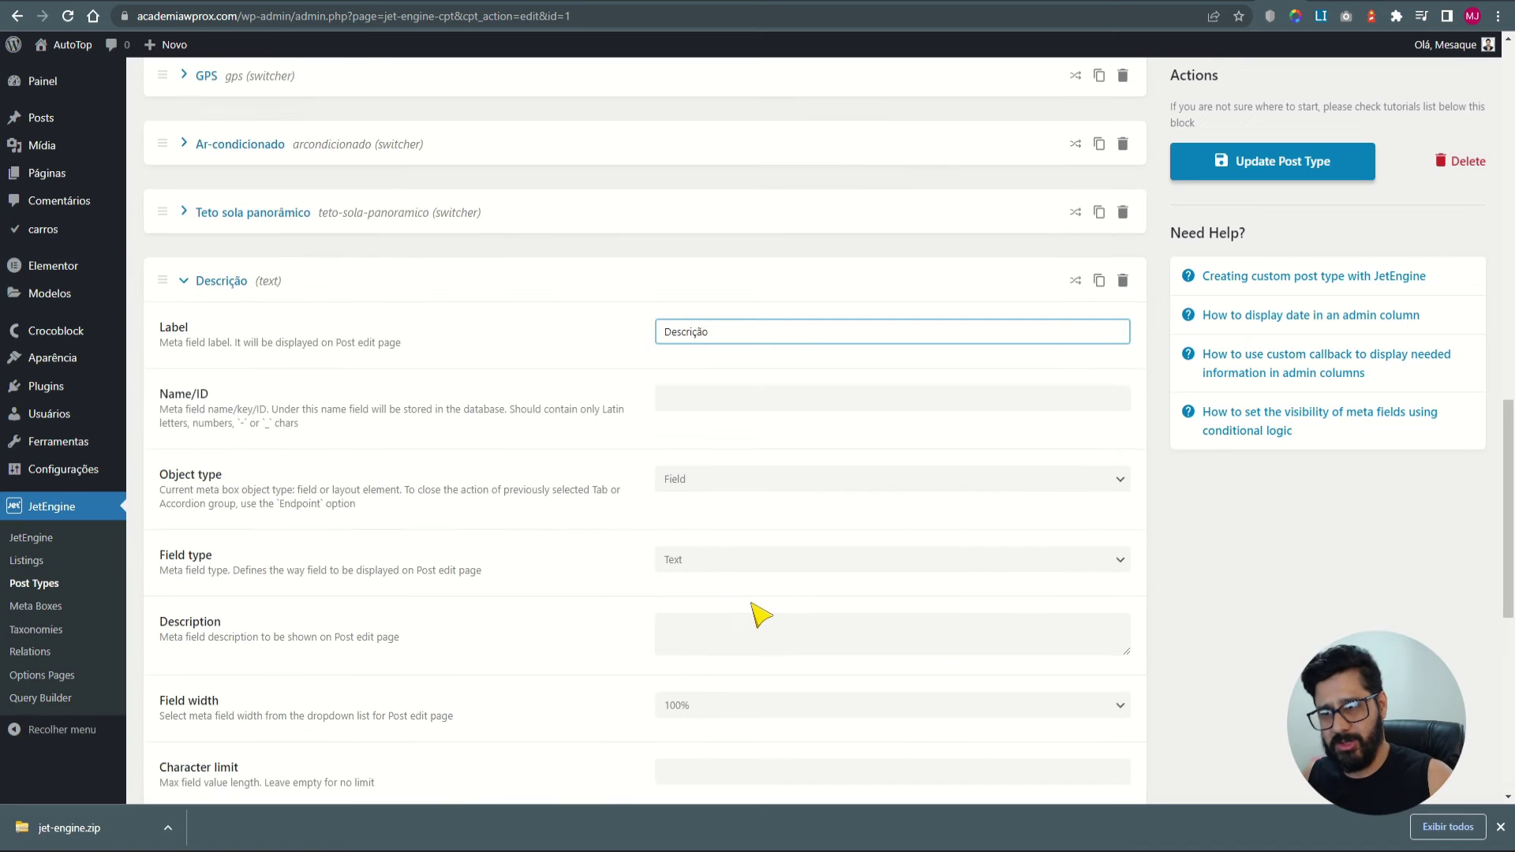
pyautogui.click(747, 394)
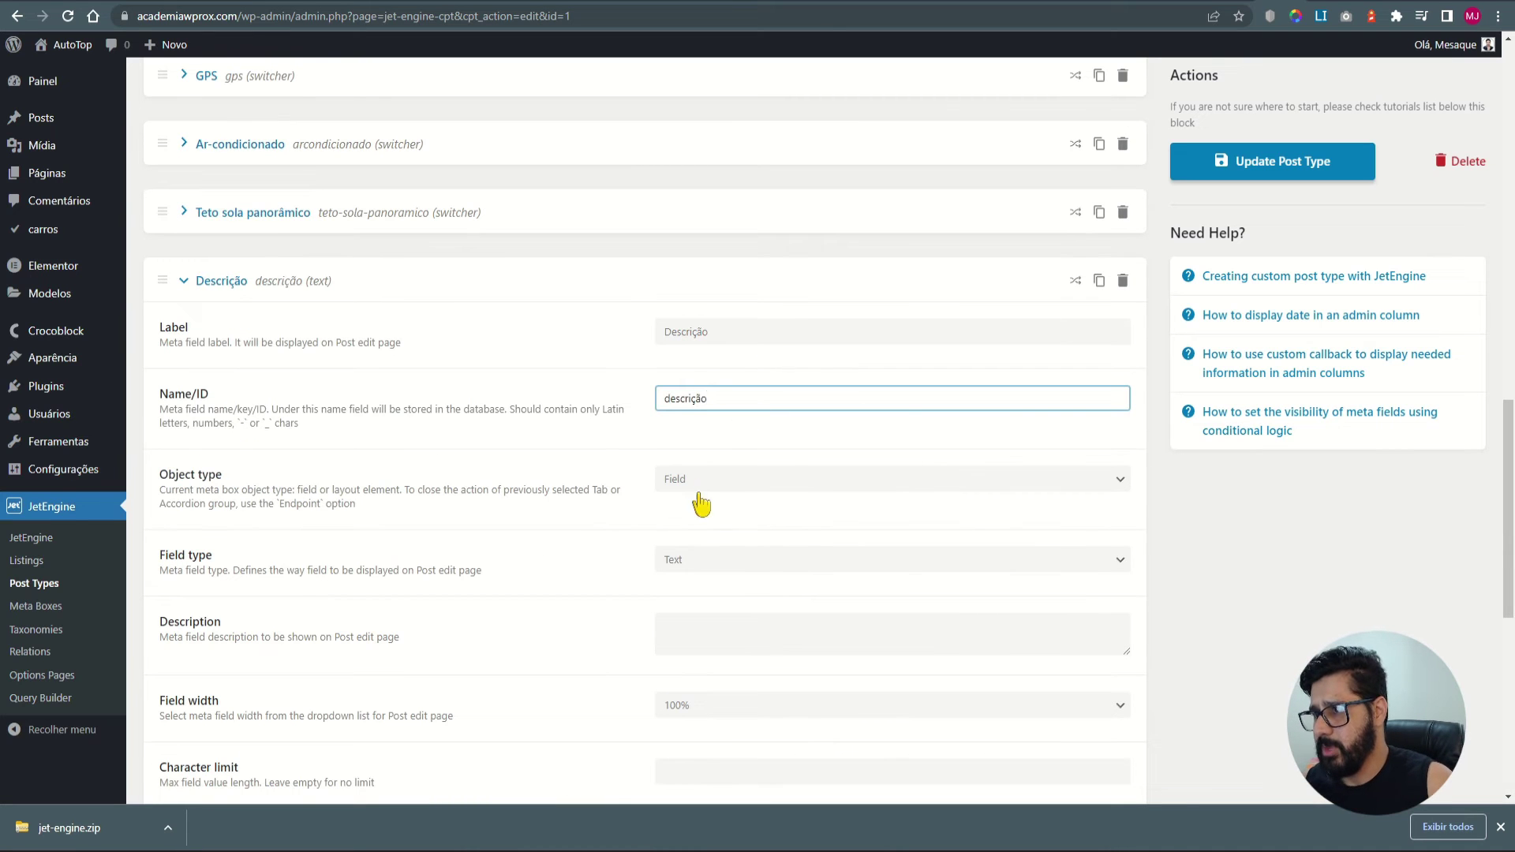
# Set the Descrição field's type to Textarea and make the field required.
pyautogui.click(711, 562)
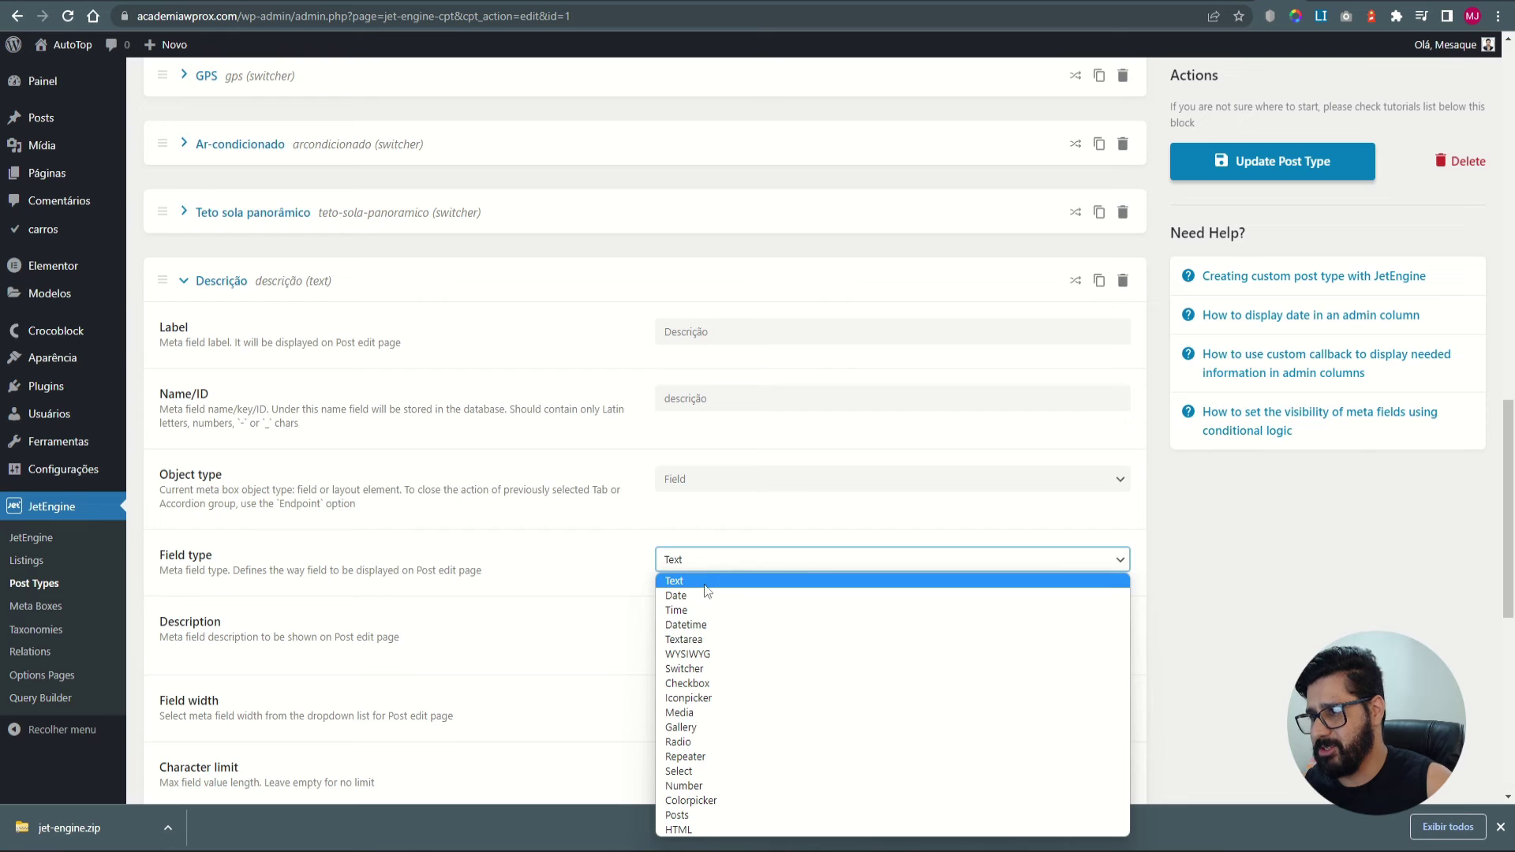
pyautogui.click(708, 639)
pyautogui.scroll(-5, 725, 648)
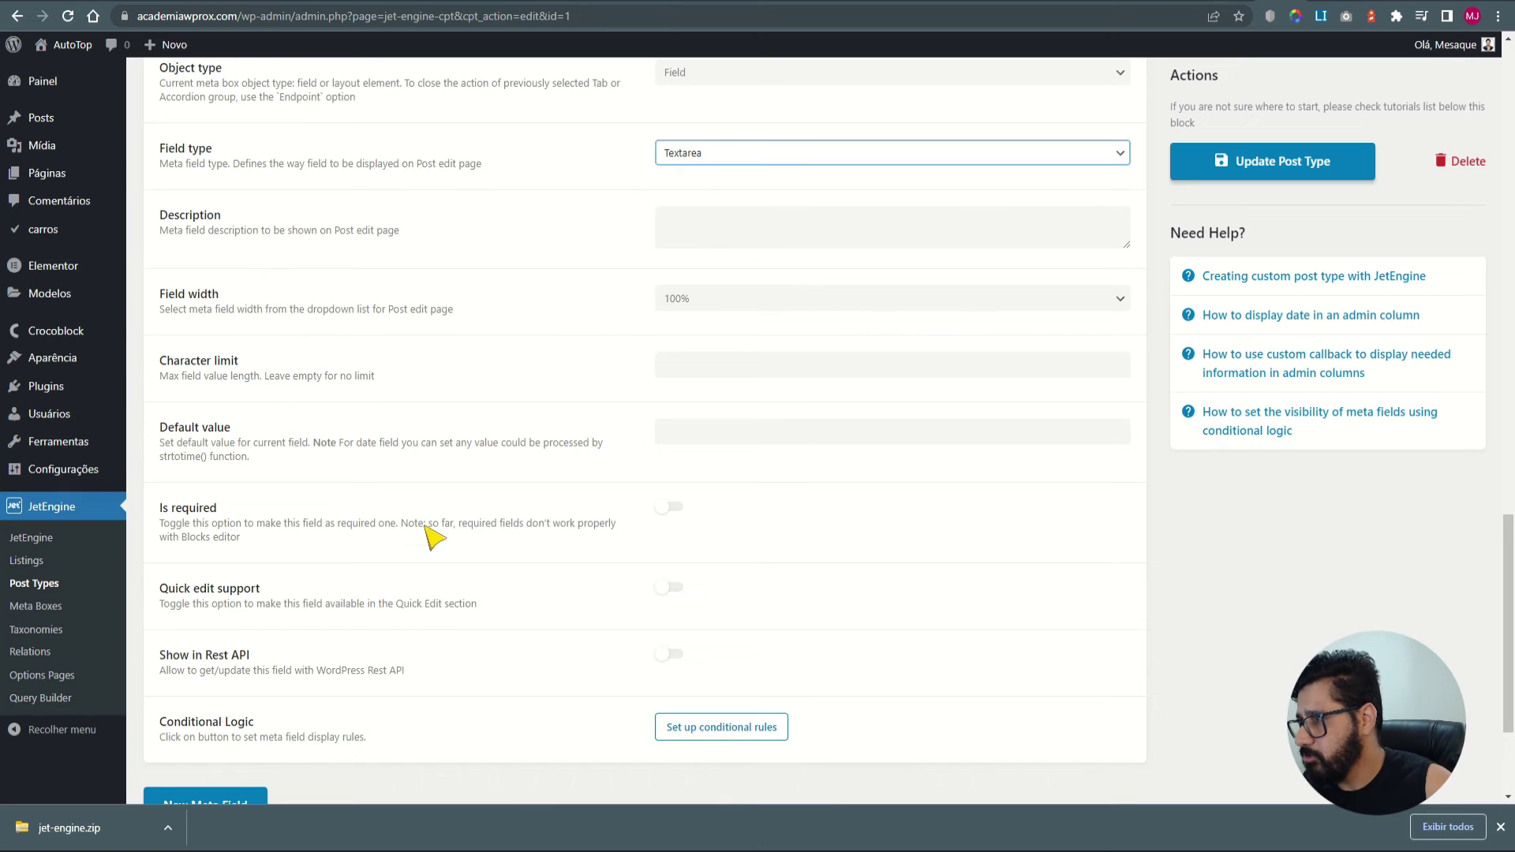
pyautogui.scroll(-1, 437, 539)
pyautogui.click(672, 426)
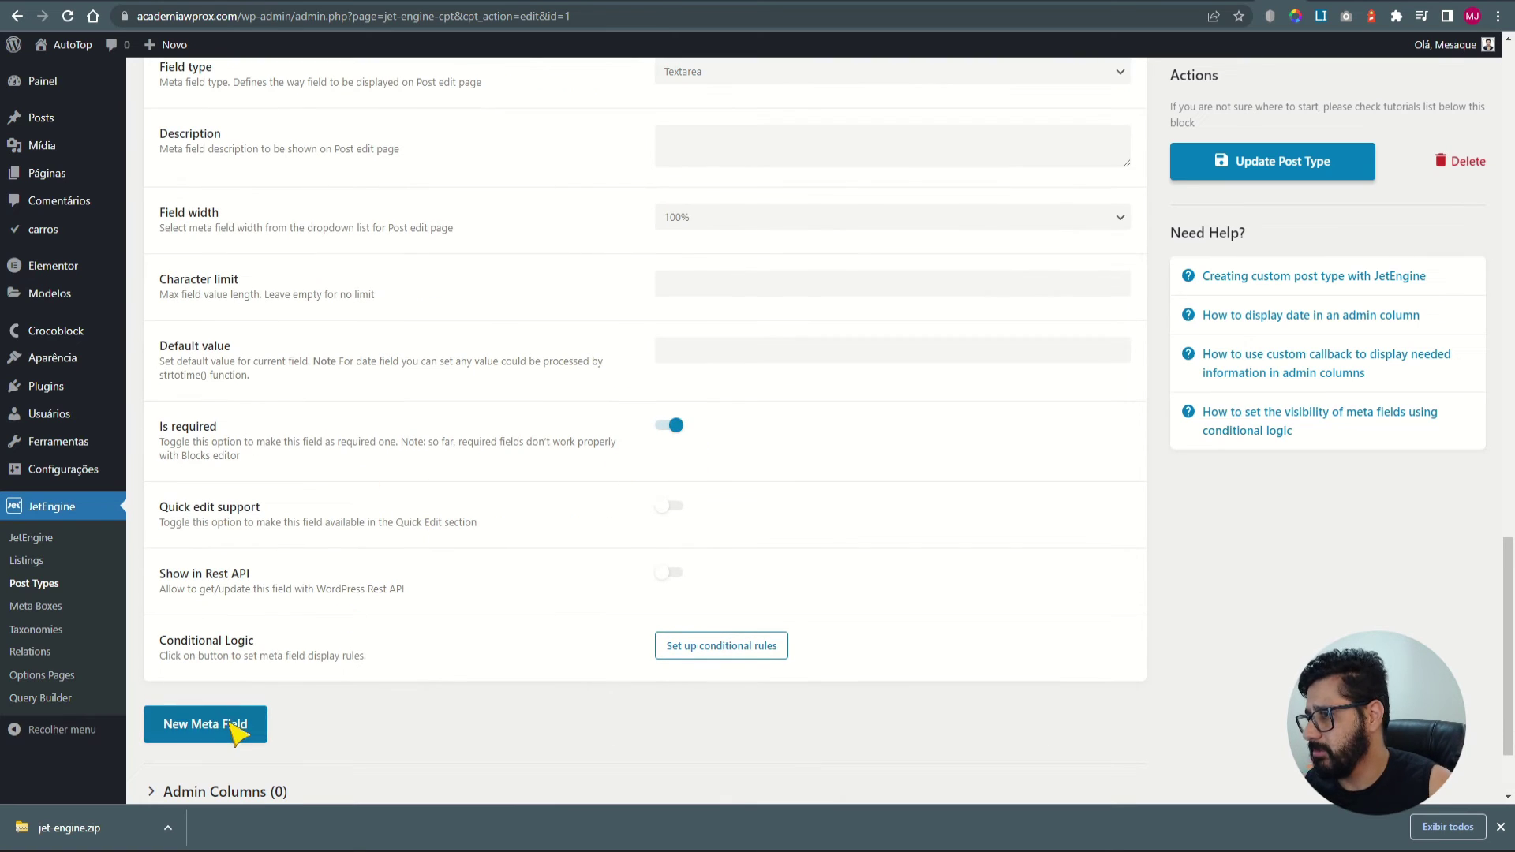
pyautogui.click(230, 724)
pyautogui.click(1123, 728)
pyautogui.click(1114, 708)
# Update the post type and look over the description and photo gallery on the demo car page.
pyautogui.click(1277, 160)
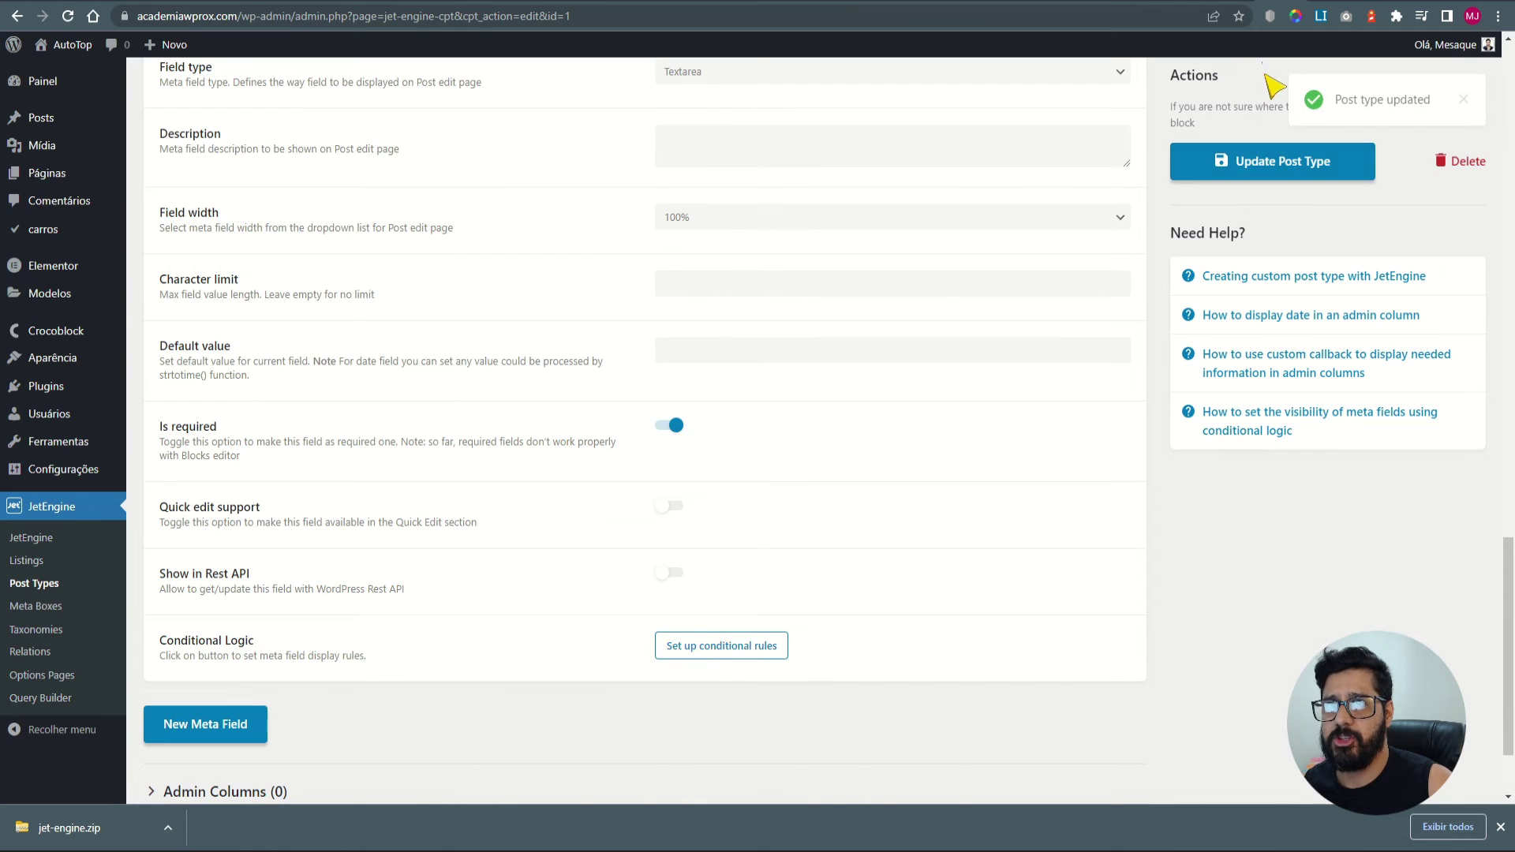
pyautogui.click(1190, 1)
pyautogui.scroll(-4, 642, 464)
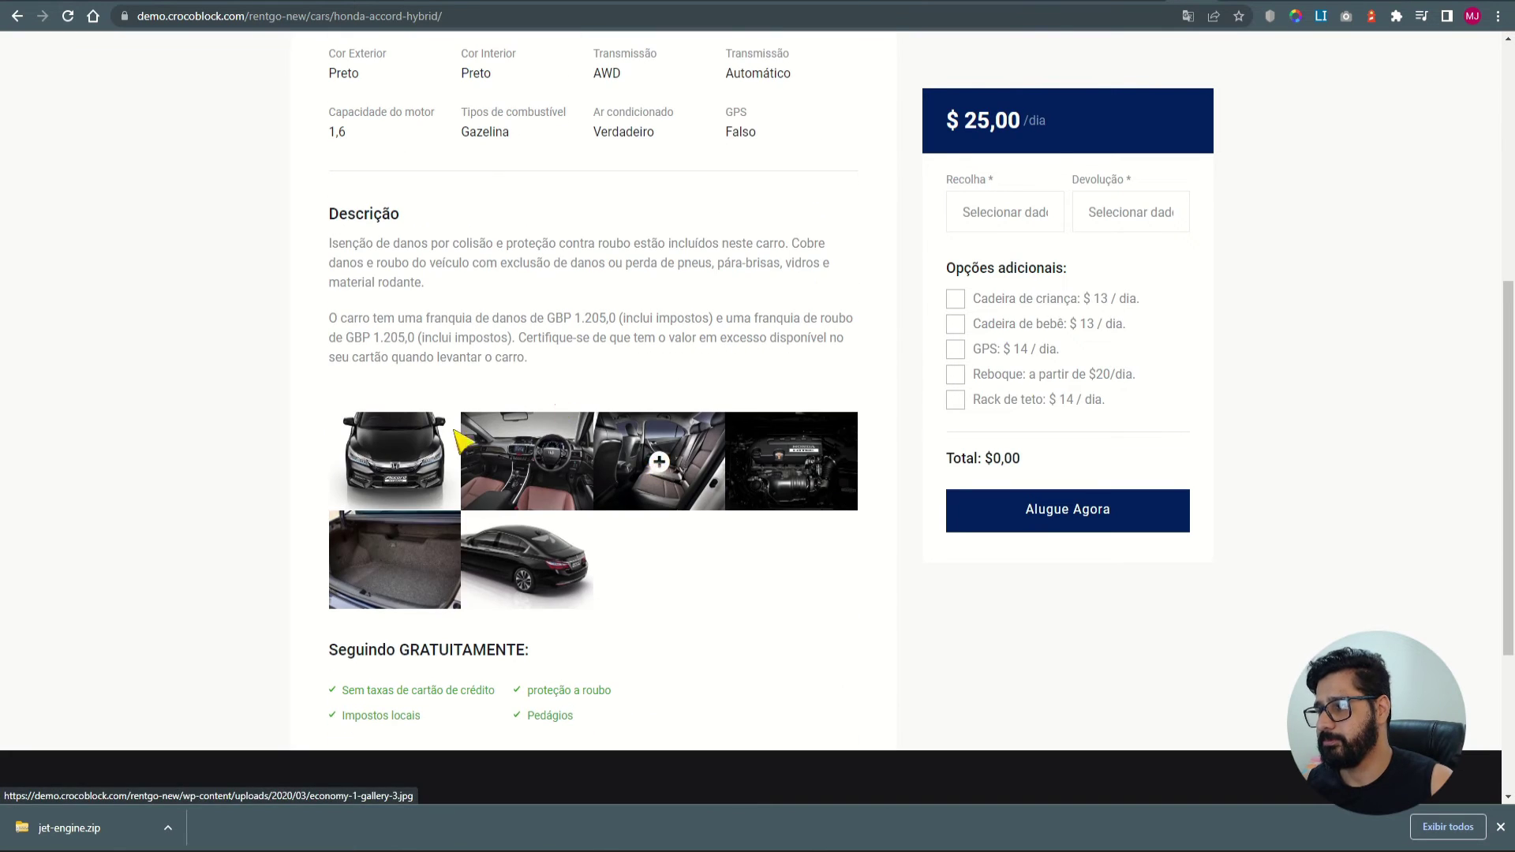
pyautogui.click(1277, 1)
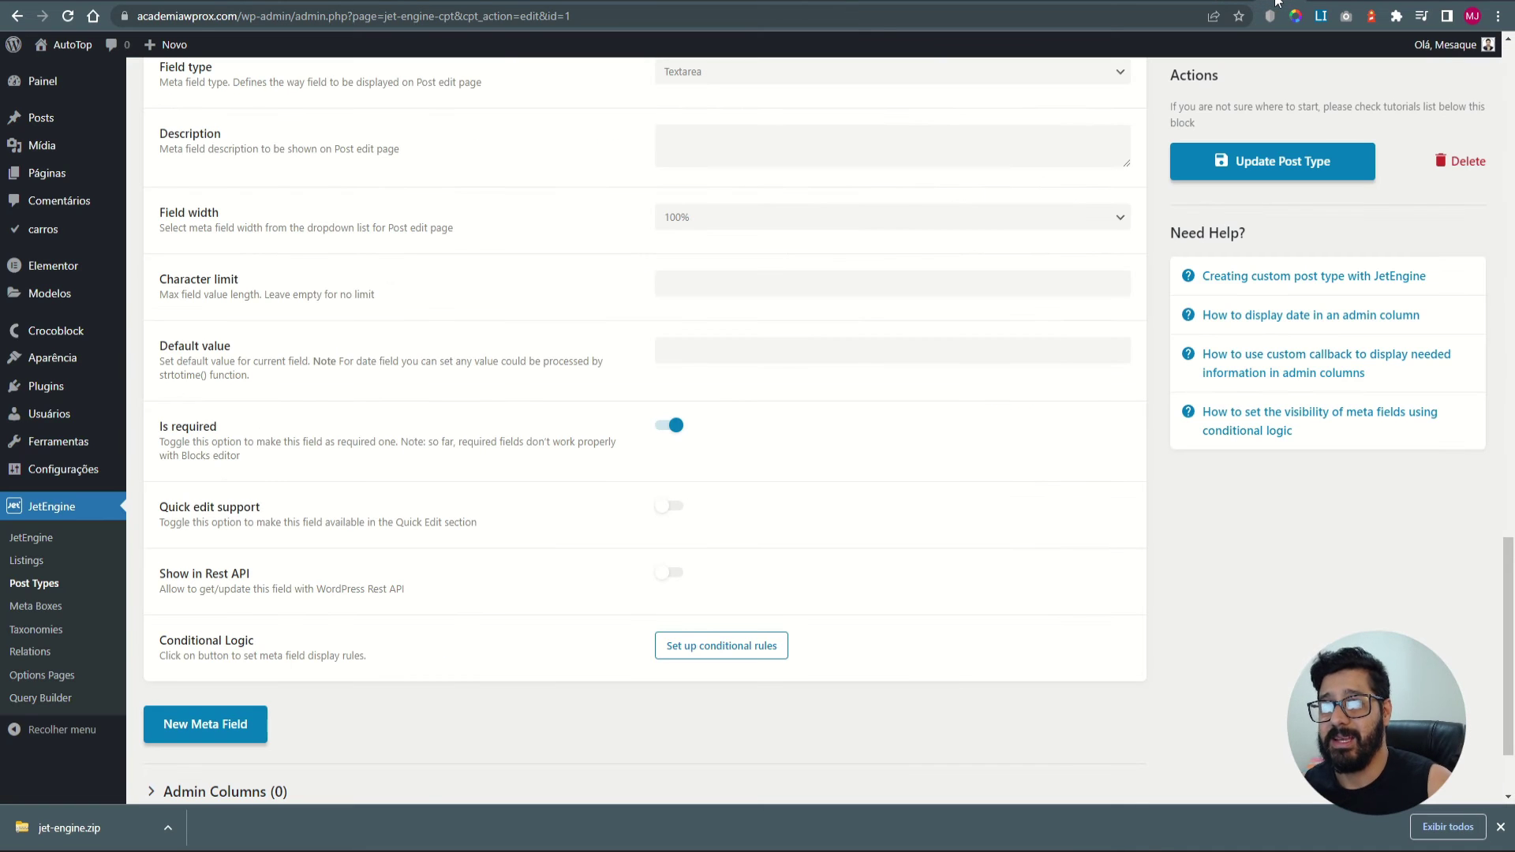
# Add a new meta field labelled Galeria at the end of the list, with its Name/ID filled from the label and object type Field.
pyautogui.click(213, 723)
pyautogui.scroll(-4, 602, 439)
pyautogui.click(706, 460)
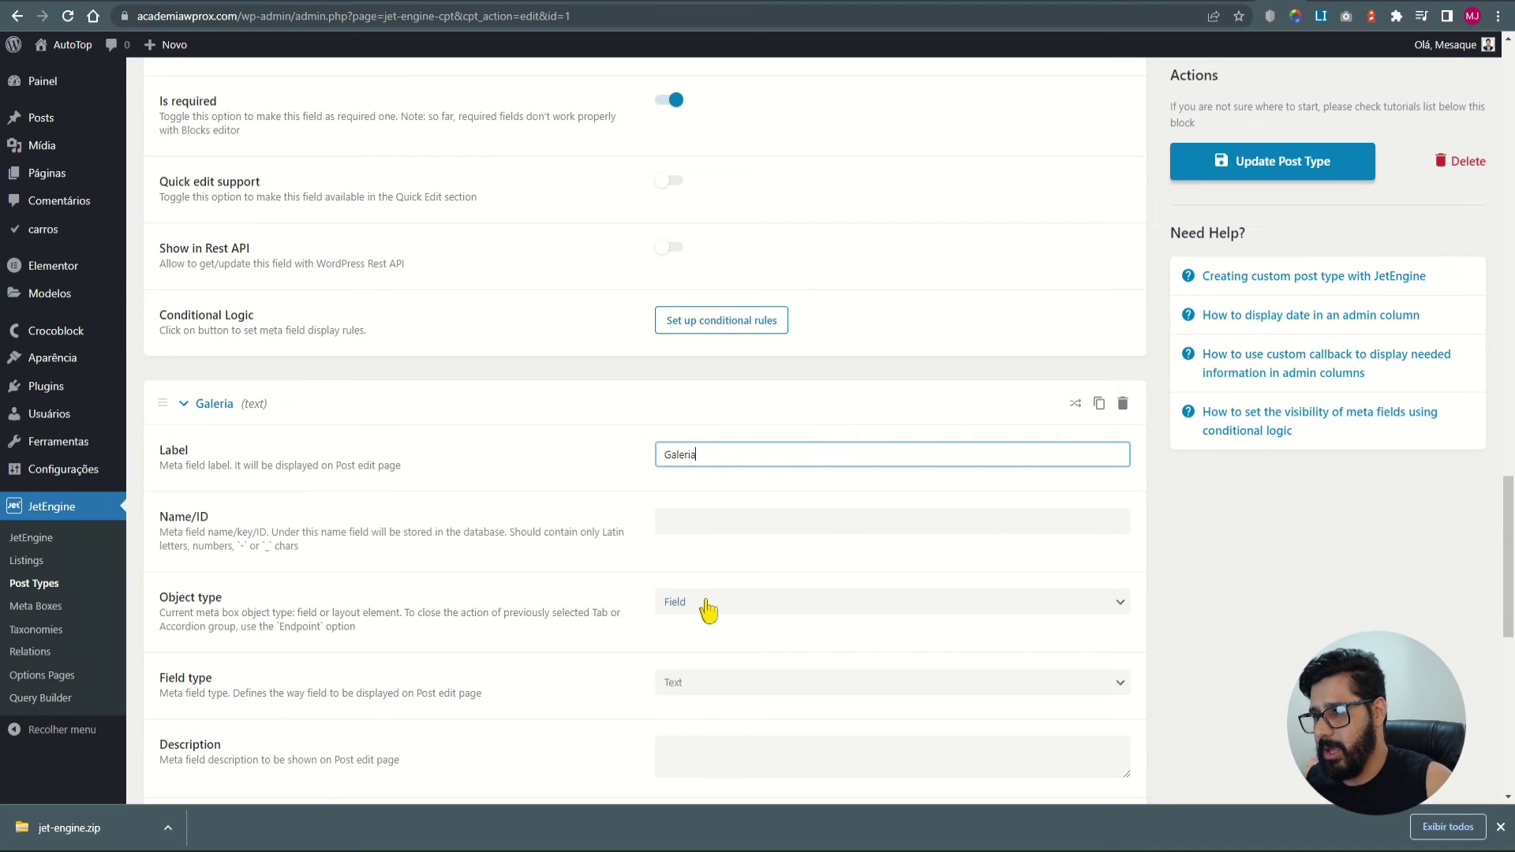
pyautogui.scroll(-3, 708, 606)
pyautogui.click(718, 357)
pyautogui.click(718, 377)
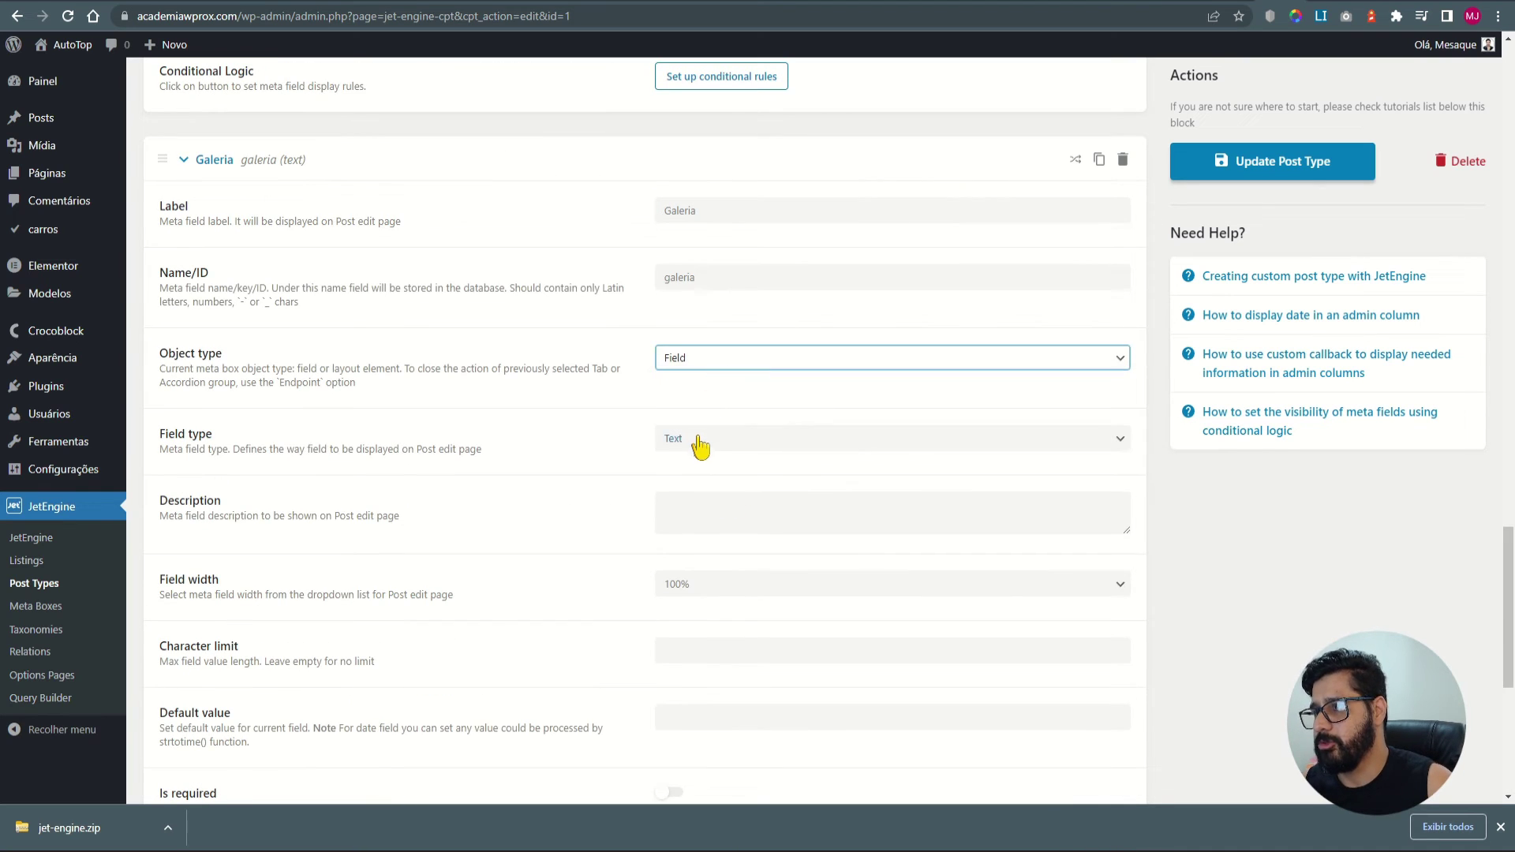
# Set the Galeria field's type to Gallery with Media URL as the value format, and update the post type.
pyautogui.click(700, 440)
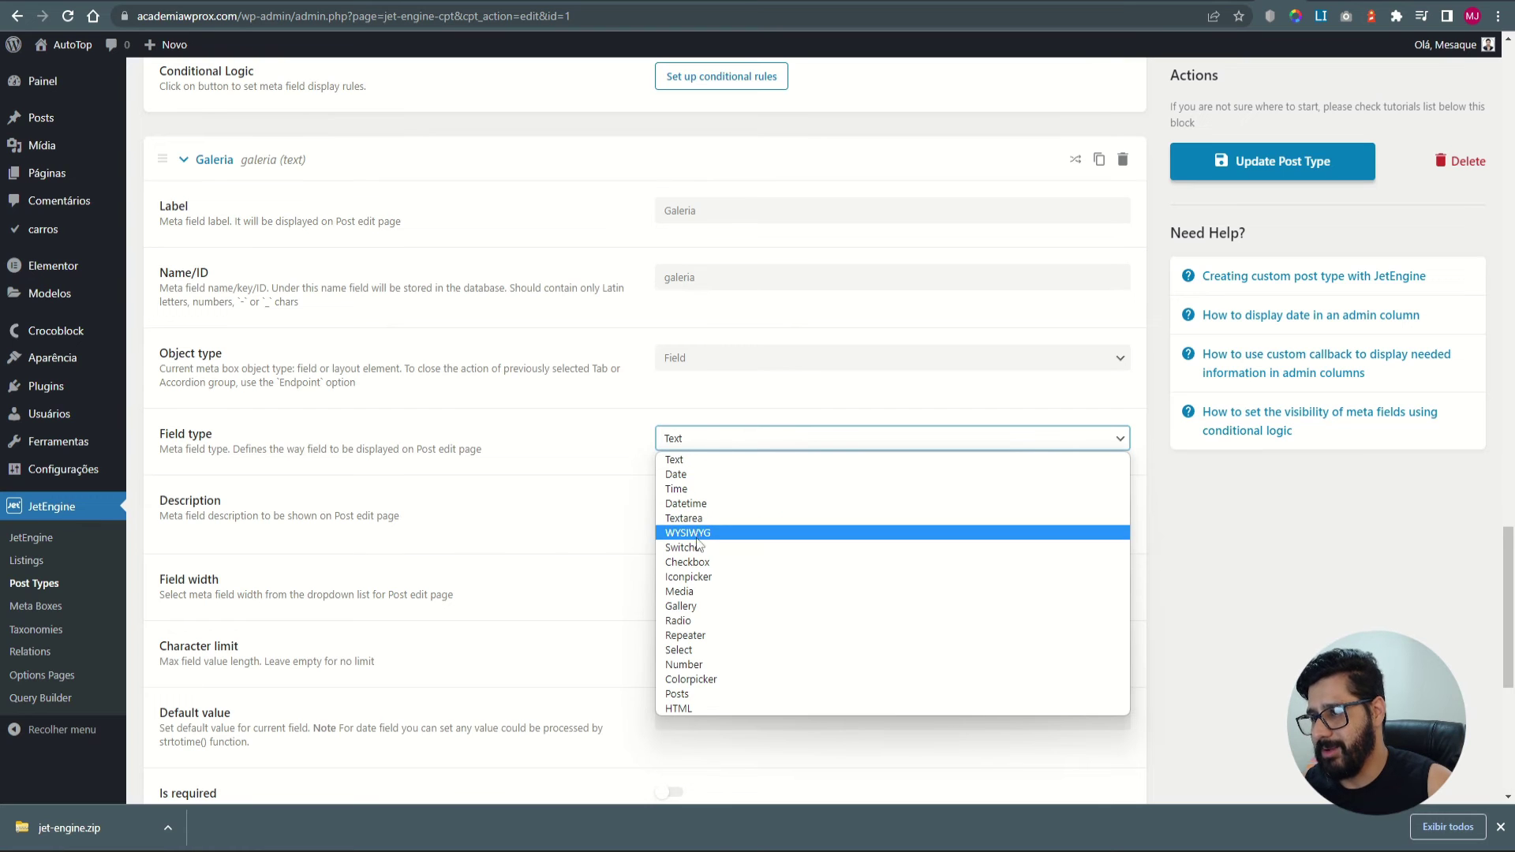
pyautogui.click(685, 606)
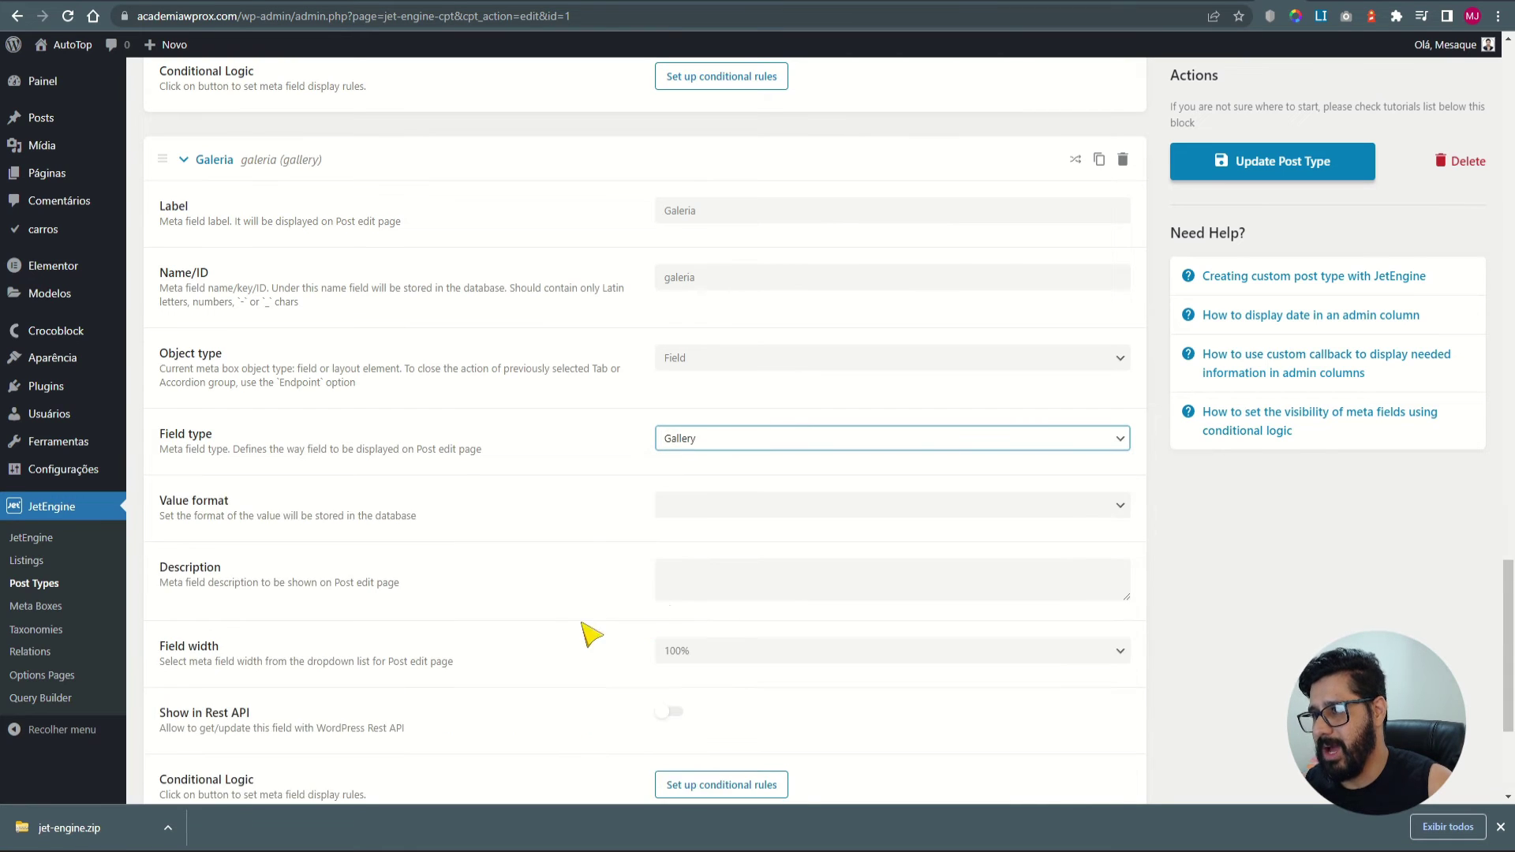
pyautogui.scroll(-2, 592, 634)
pyautogui.click(667, 348)
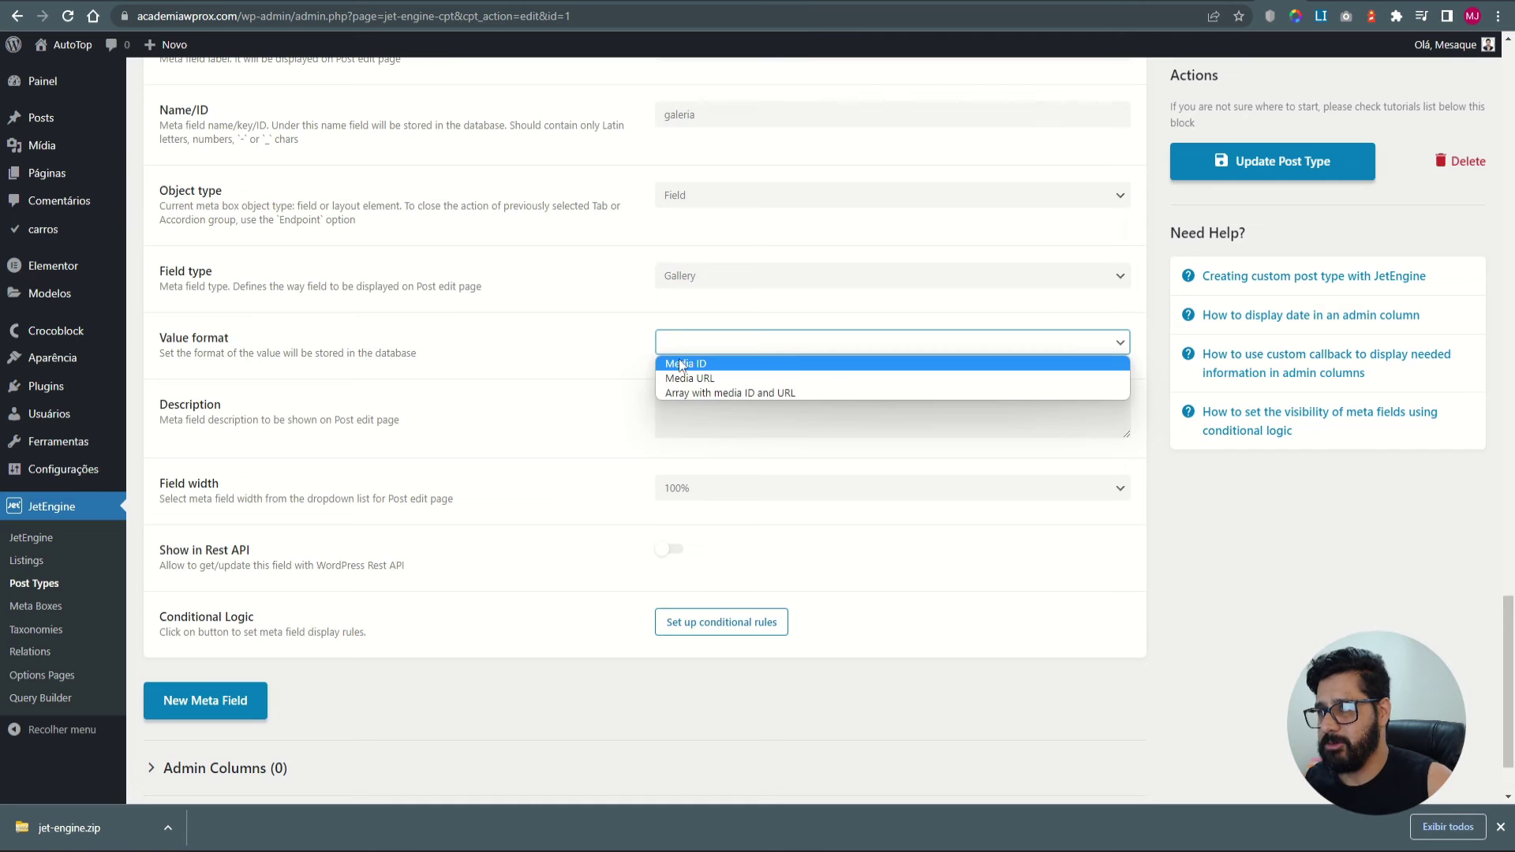
pyautogui.click(718, 378)
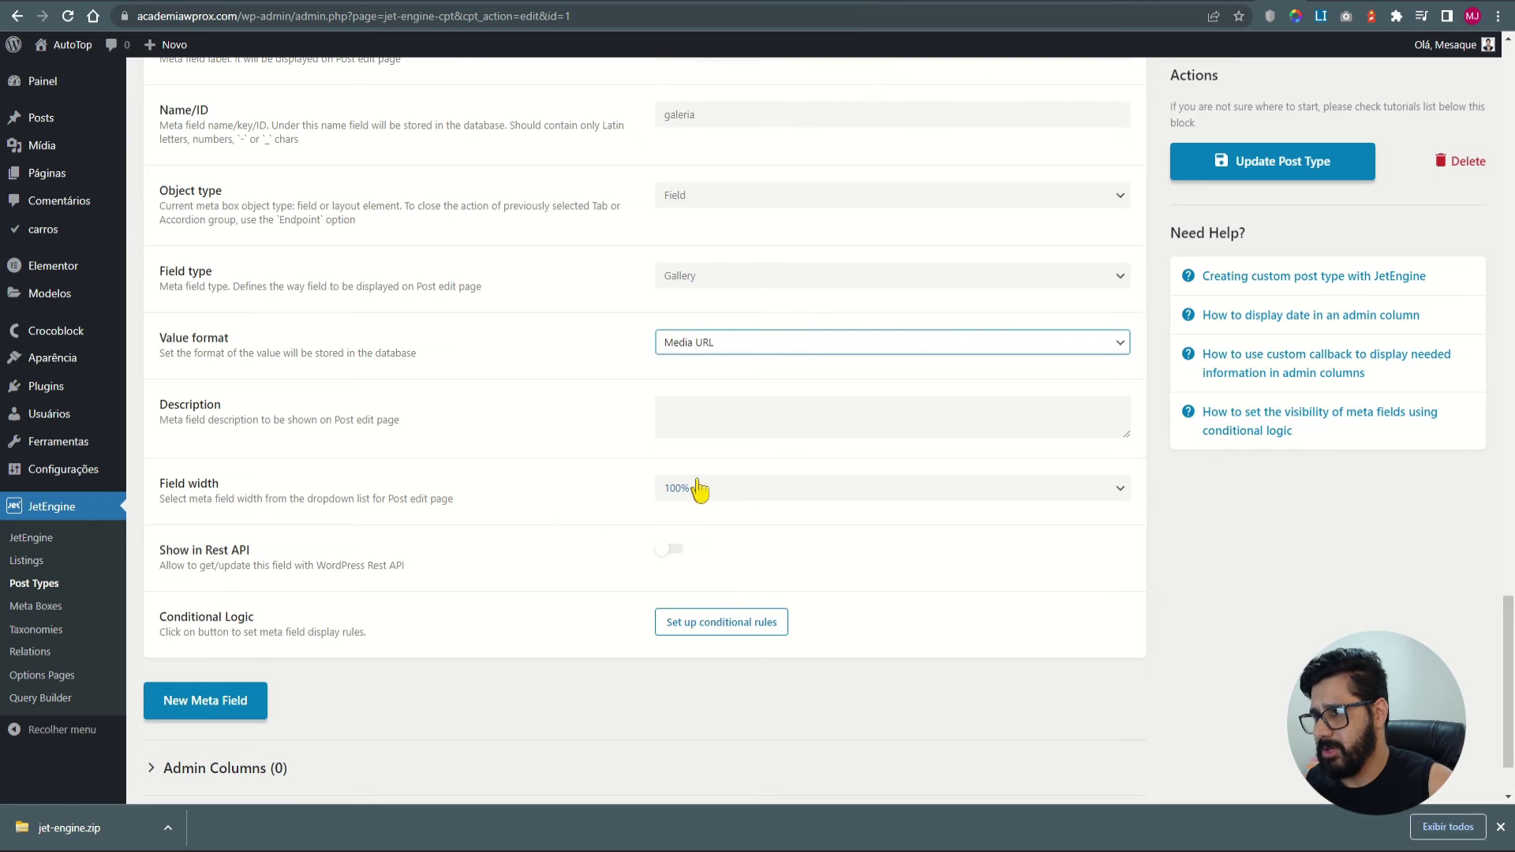
pyautogui.moveTo(178, 483); pyautogui.dragTo(245, 500)
pyautogui.click(463, 517)
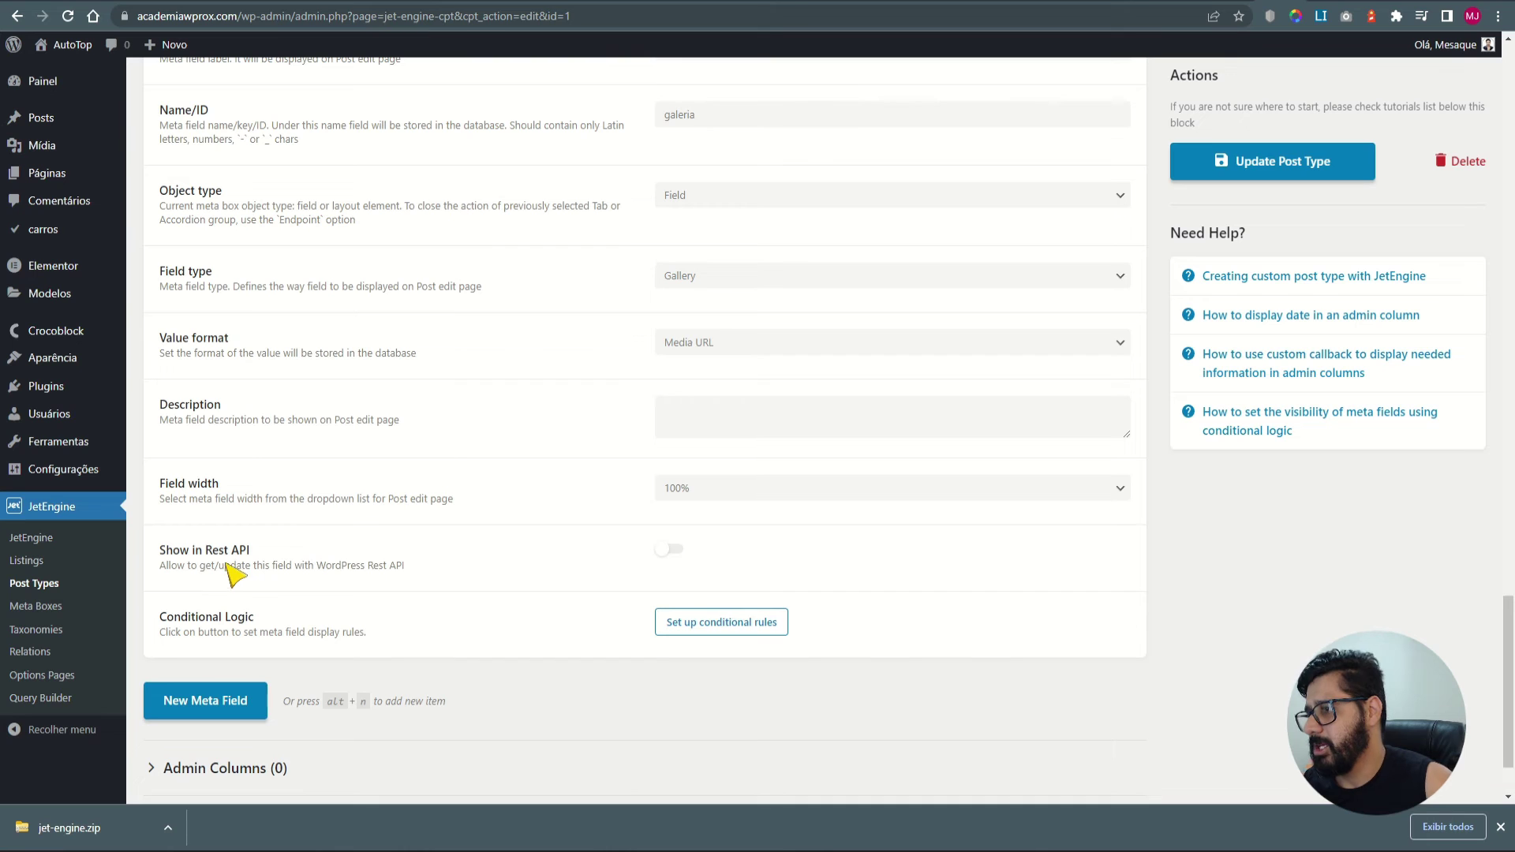
pyautogui.click(1267, 169)
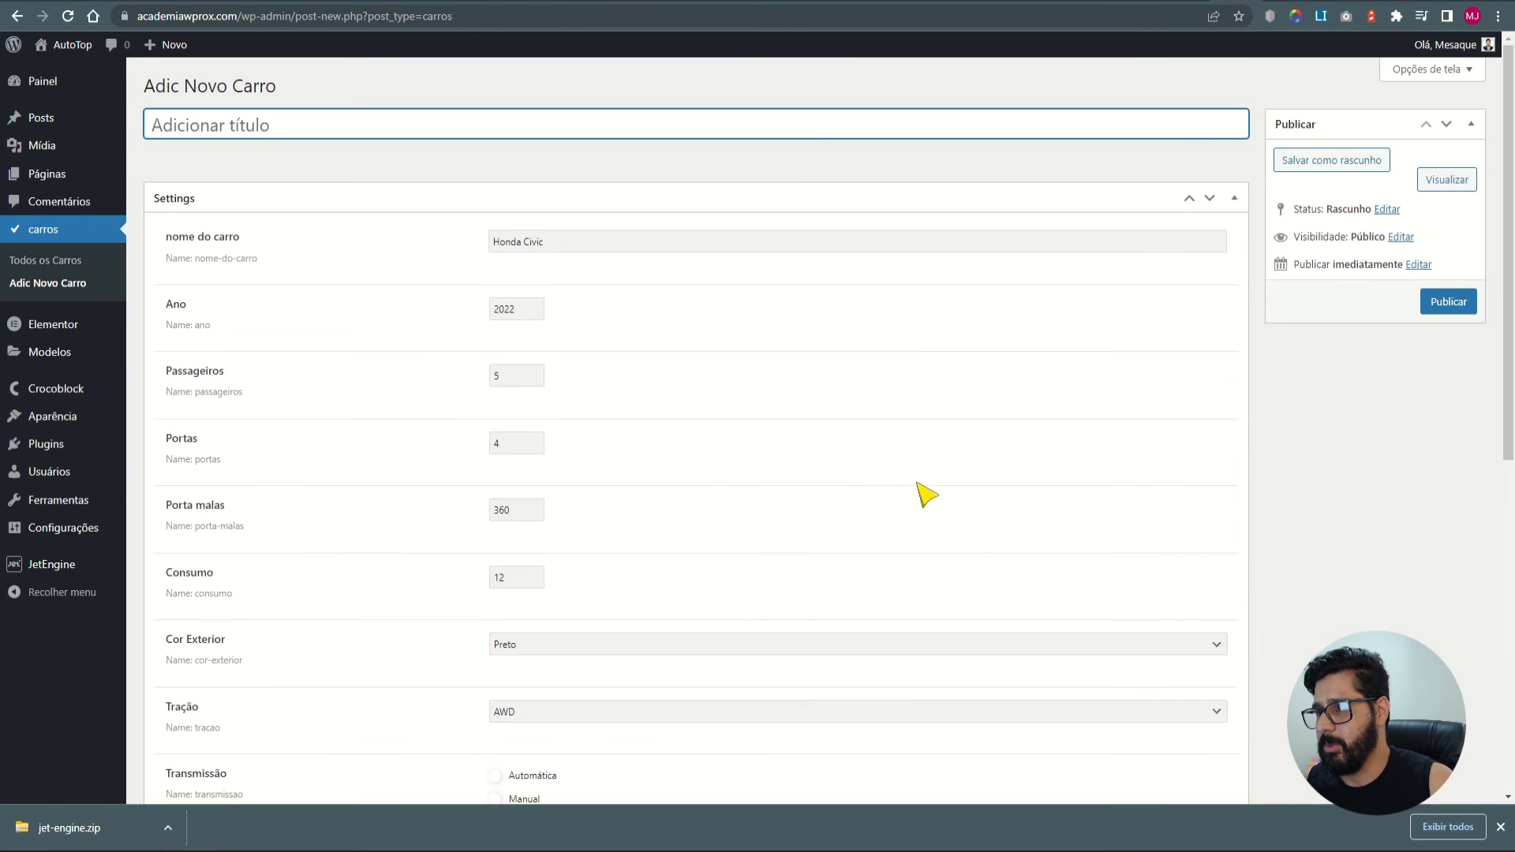
# In the new car form, turn on GPS, Ar-condicionado and Teto sola panorâmico, and enter "easdfsadf" as the Descrição.
pyautogui.scroll(-8, 947, 520)
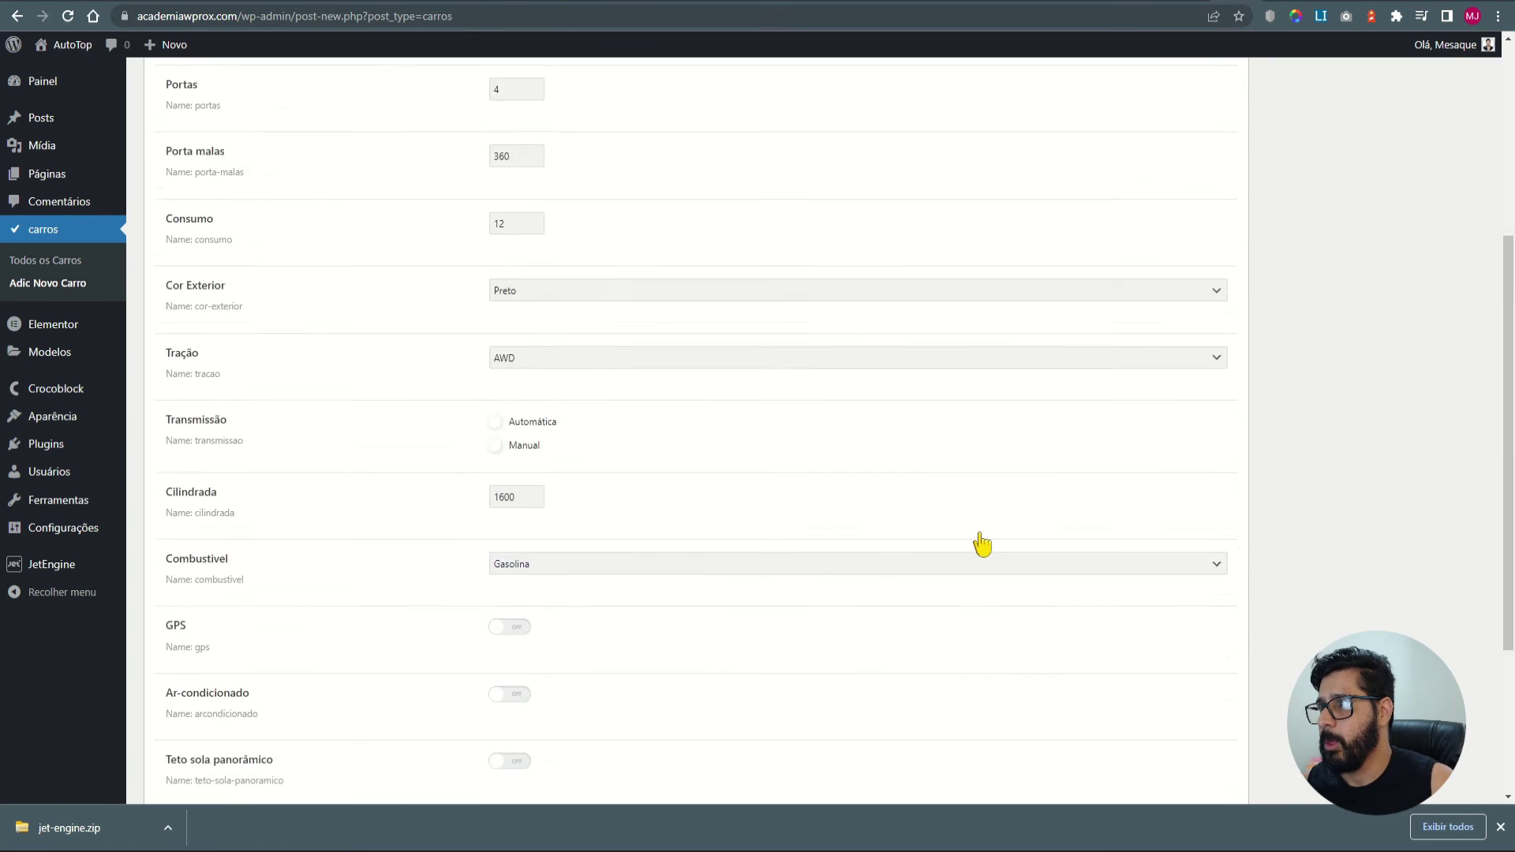
pyautogui.click(510, 368)
pyautogui.click(509, 440)
pyautogui.click(514, 504)
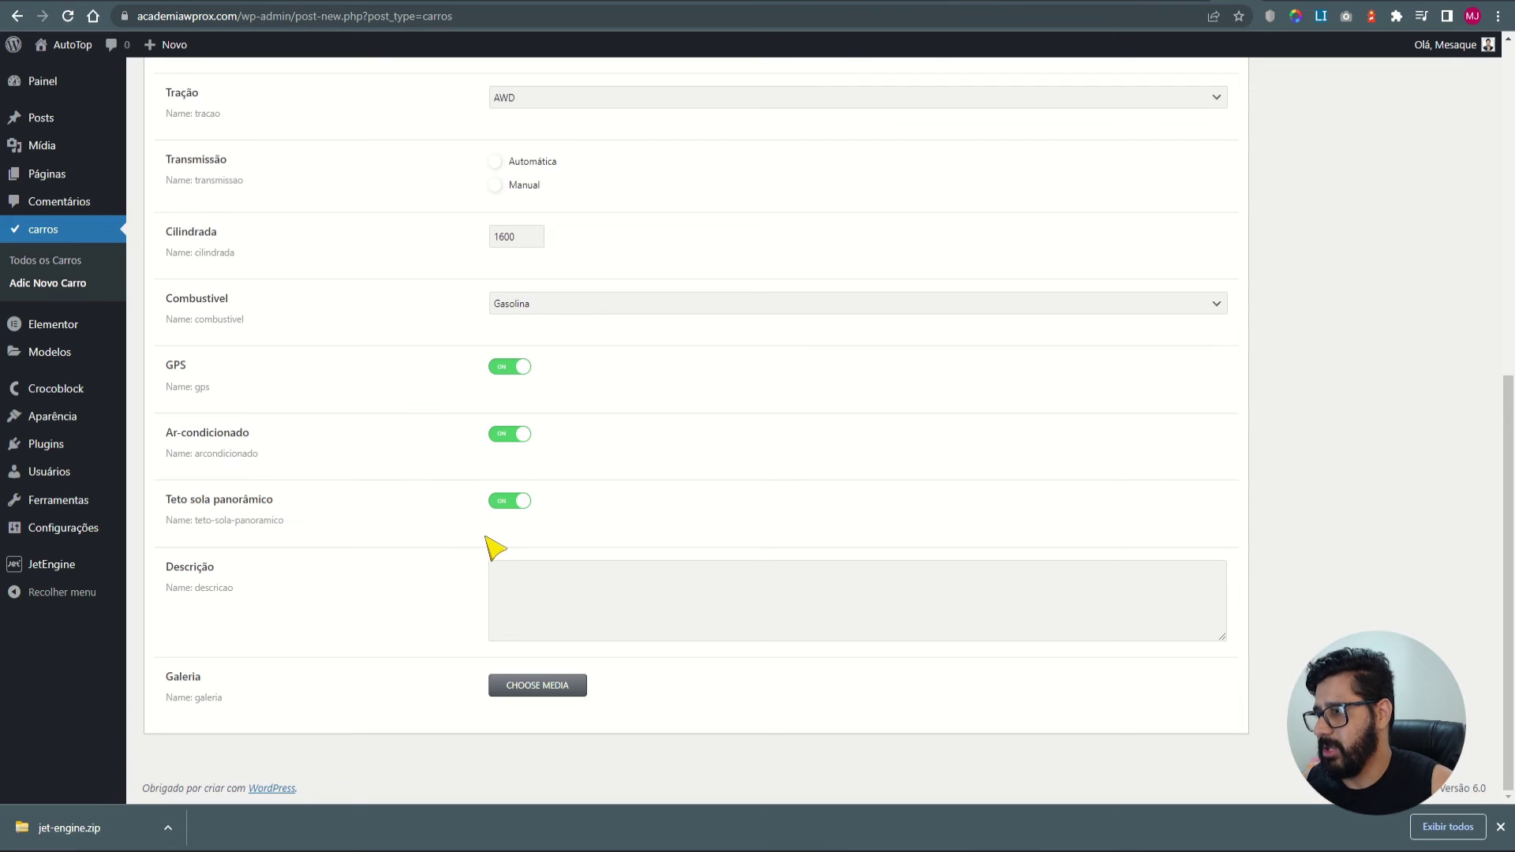
pyautogui.click(521, 588)
pyautogui.write('easdfsadf')
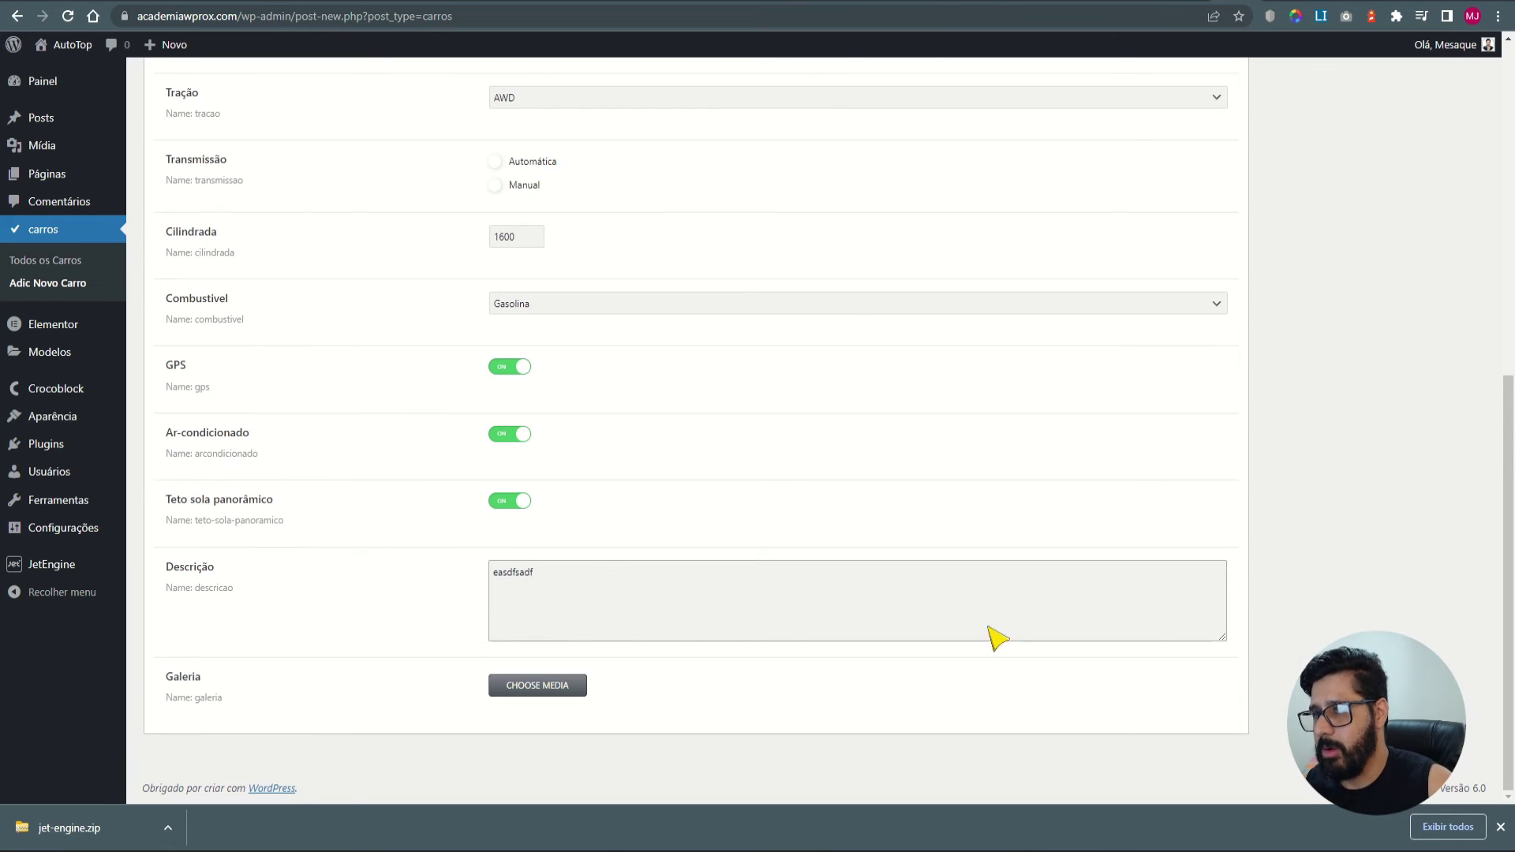
# Open the media chooser of the Galeria field, view its file upload section and close it.
pyautogui.click(540, 685)
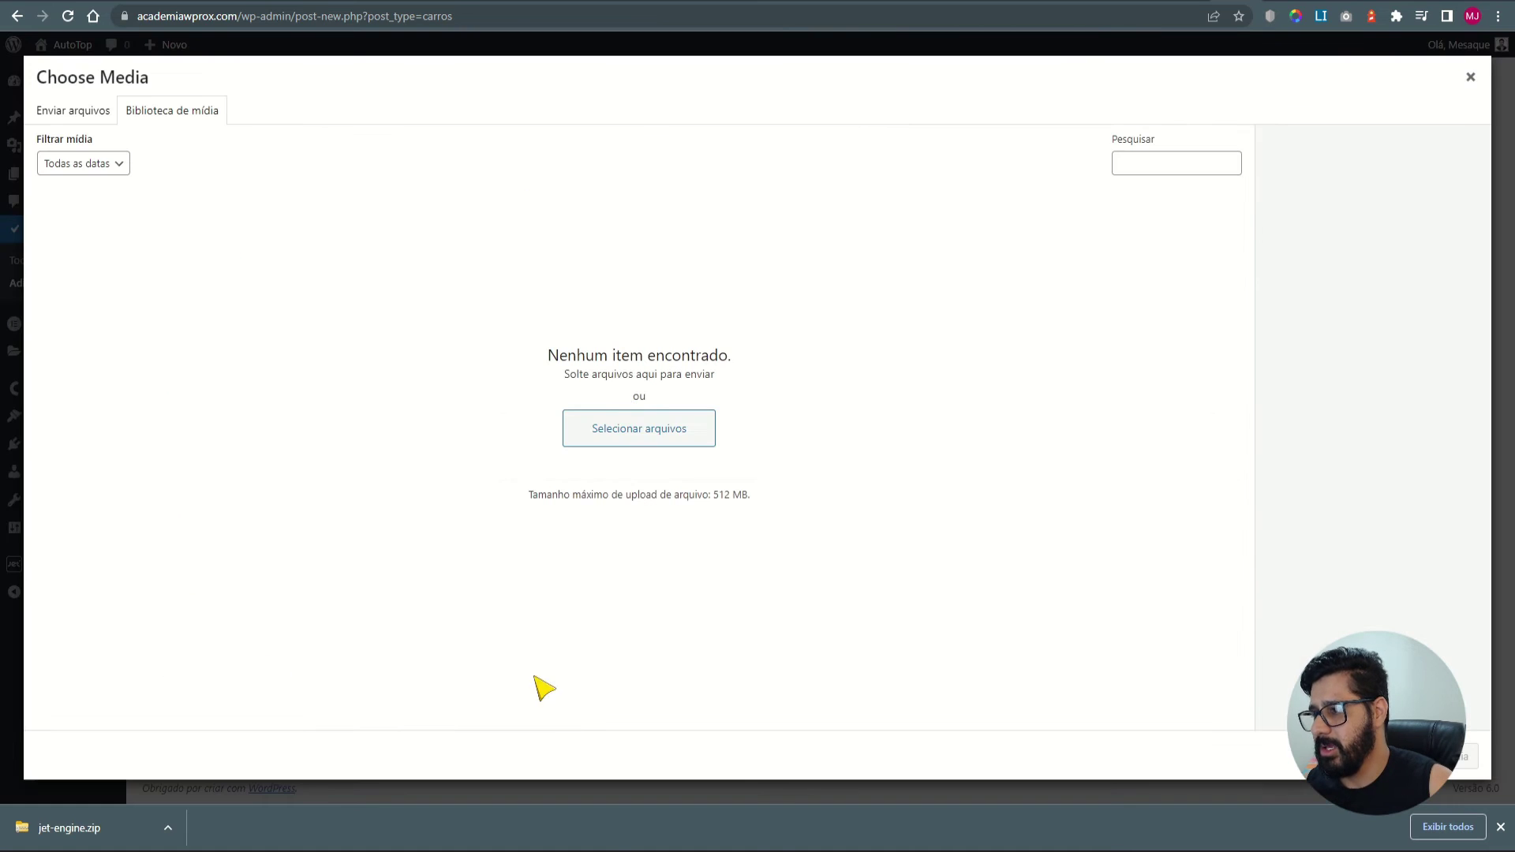
pyautogui.click(75, 115)
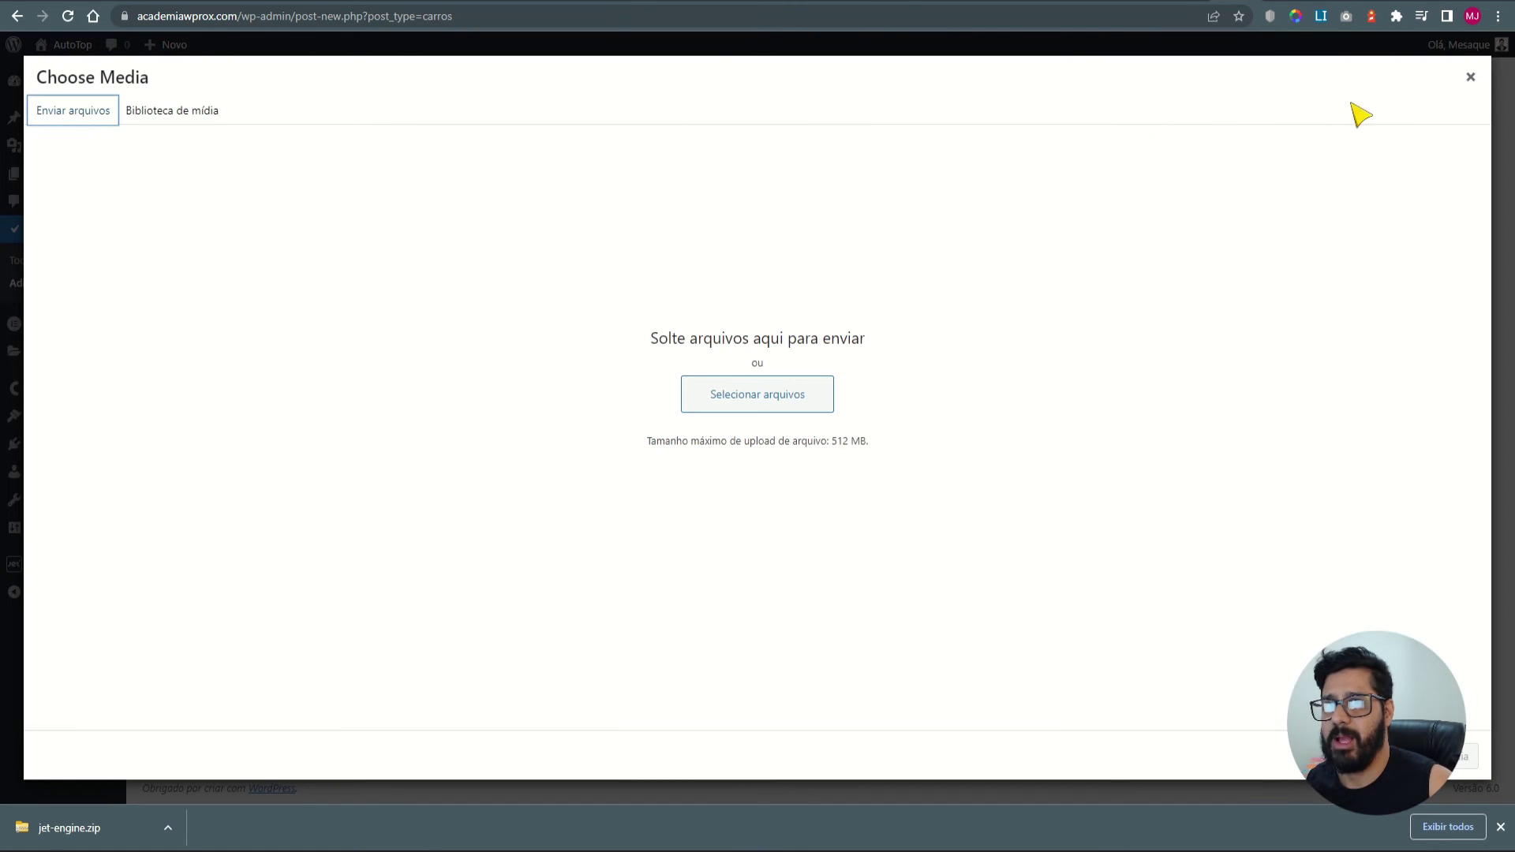
pyautogui.click(1470, 79)
# Examine the gallery, the free inclusions list and the main car image on the demo car page.
pyautogui.click(1276, 2)
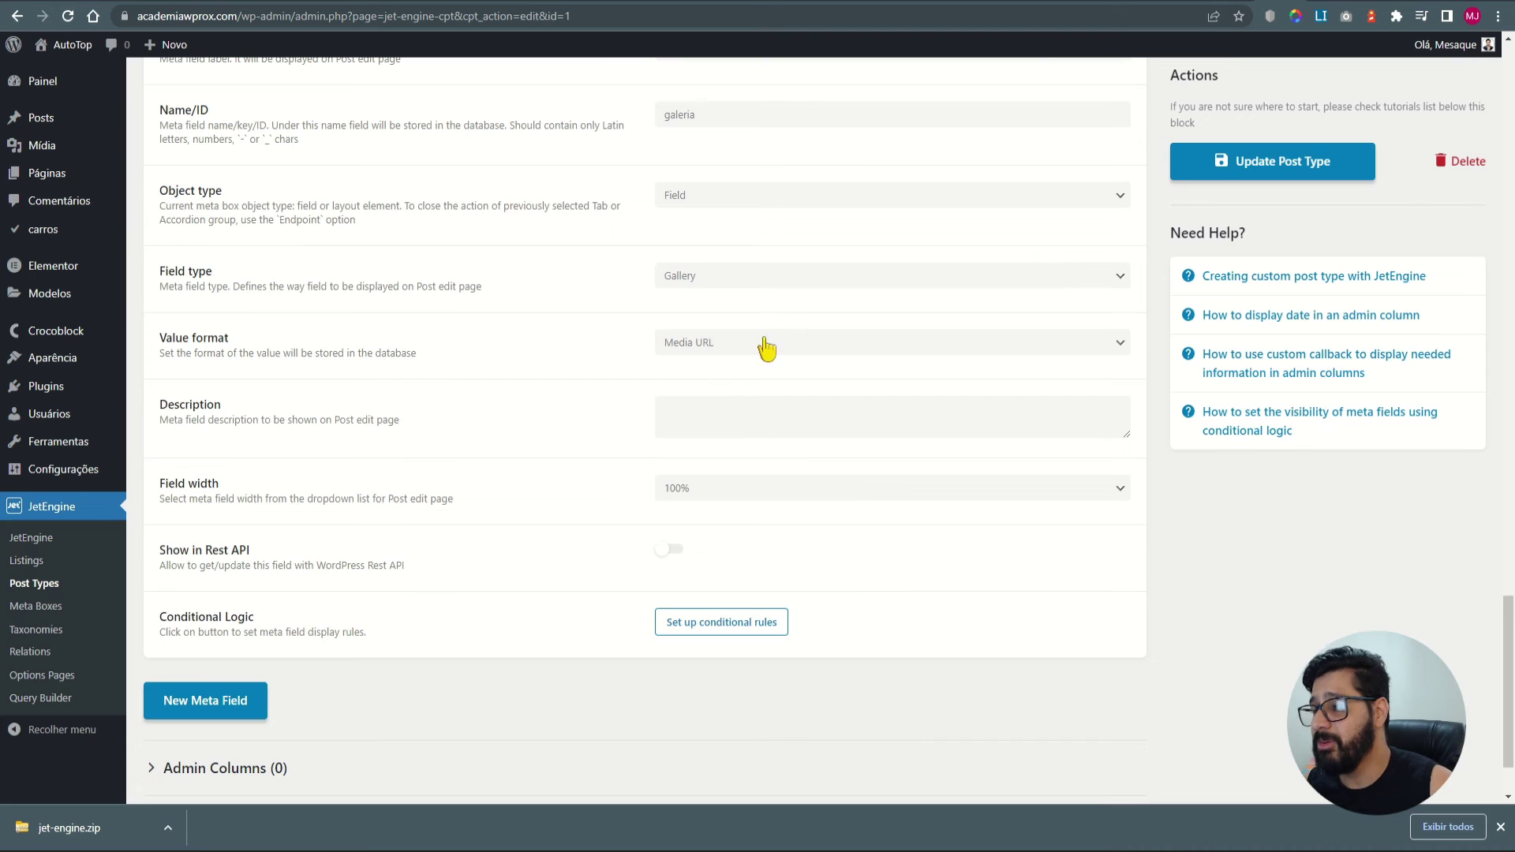
pyautogui.click(1192, 1)
pyautogui.scroll(-3, 653, 474)
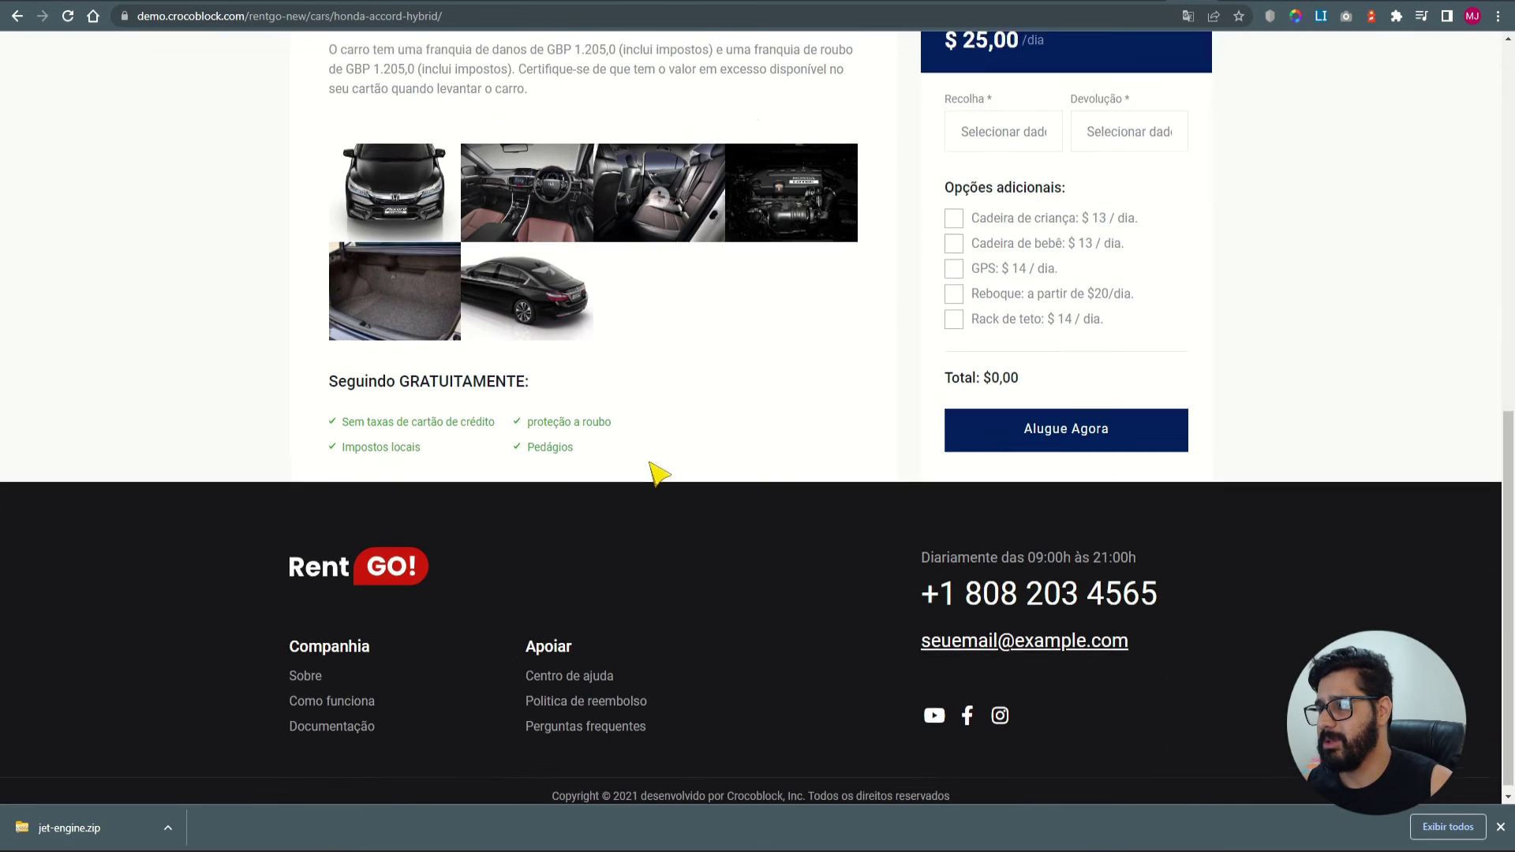
pyautogui.moveTo(328, 377); pyautogui.dragTo(604, 378)
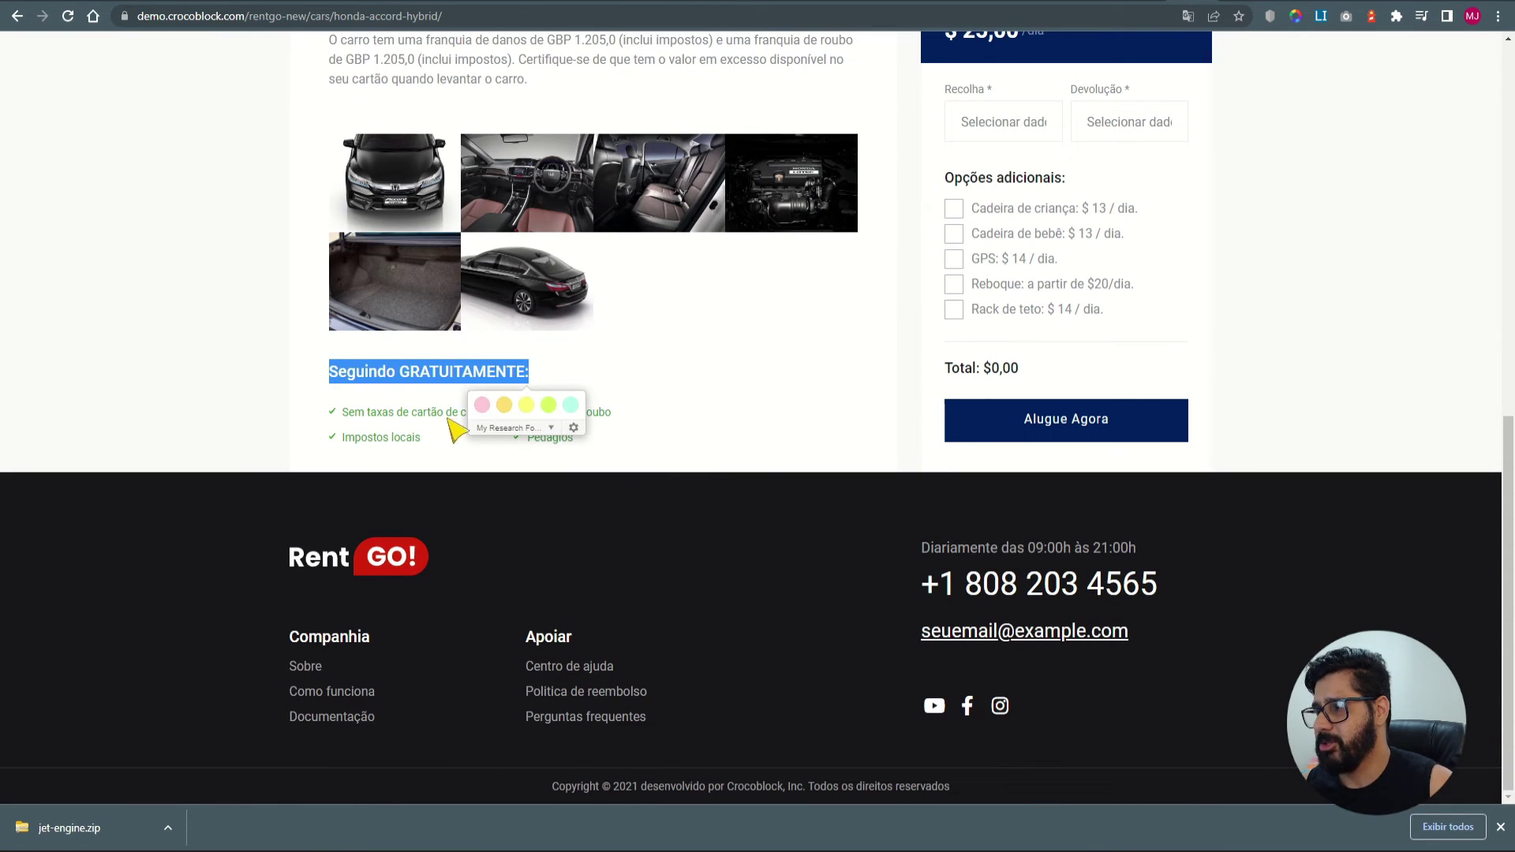
pyautogui.click(420, 453)
pyautogui.moveTo(546, 456); pyautogui.dragTo(314, 426)
pyautogui.click(734, 433)
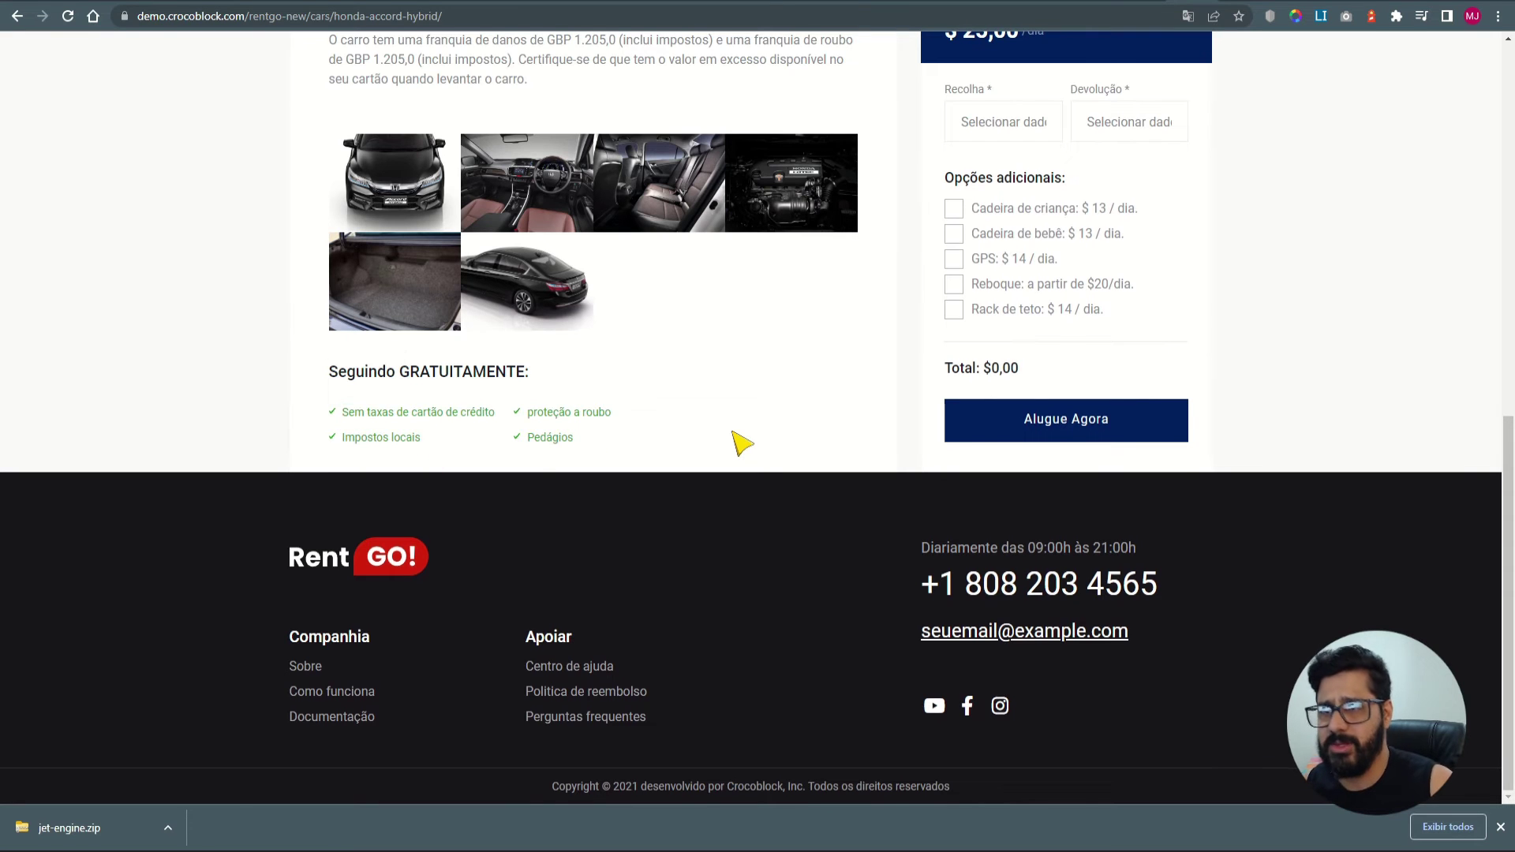
pyautogui.scroll(10, 742, 444)
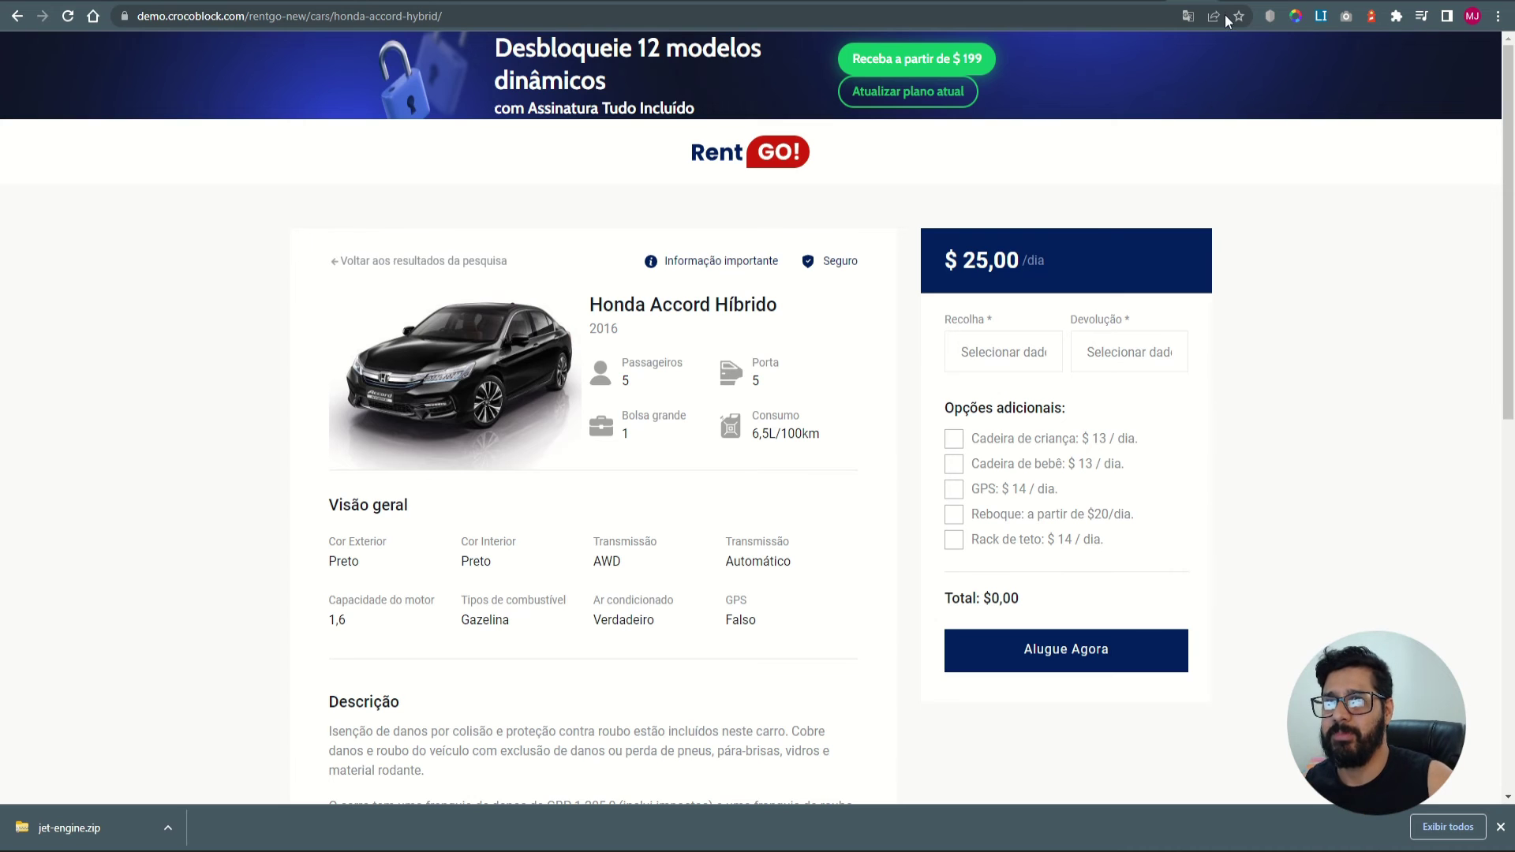
# Return to the post type editor and add a new meta field labelled Imagem, with its Name/ID filled from the label.
pyautogui.click(1263, 1)
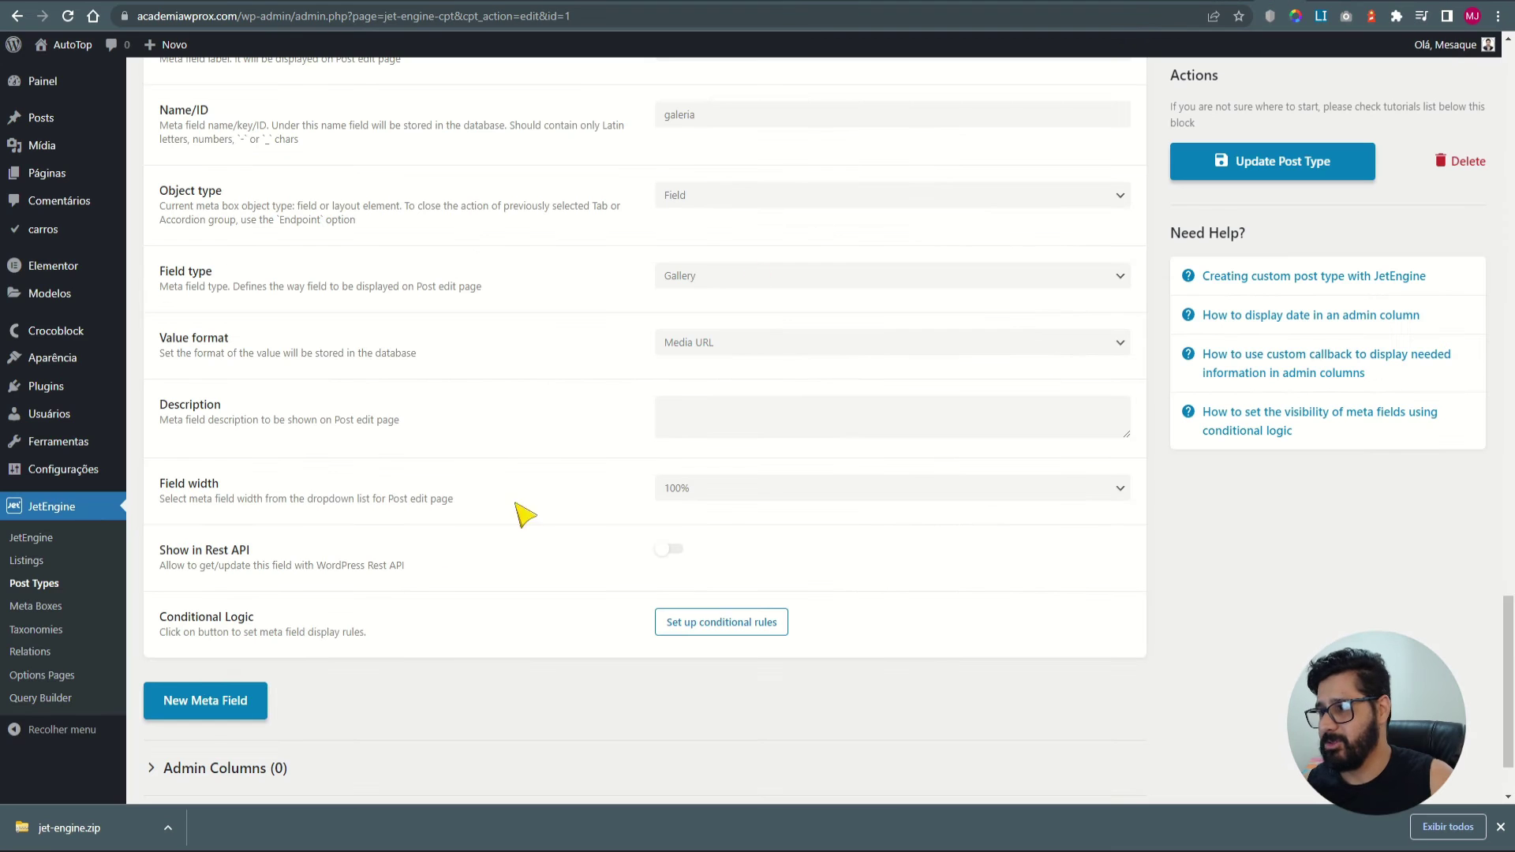
pyautogui.click(213, 700)
pyautogui.scroll(-4, 372, 575)
pyautogui.click(715, 430)
pyautogui.write('Imagem')
pyautogui.moveTo(706, 524); pyautogui.dragTo(764, 575)
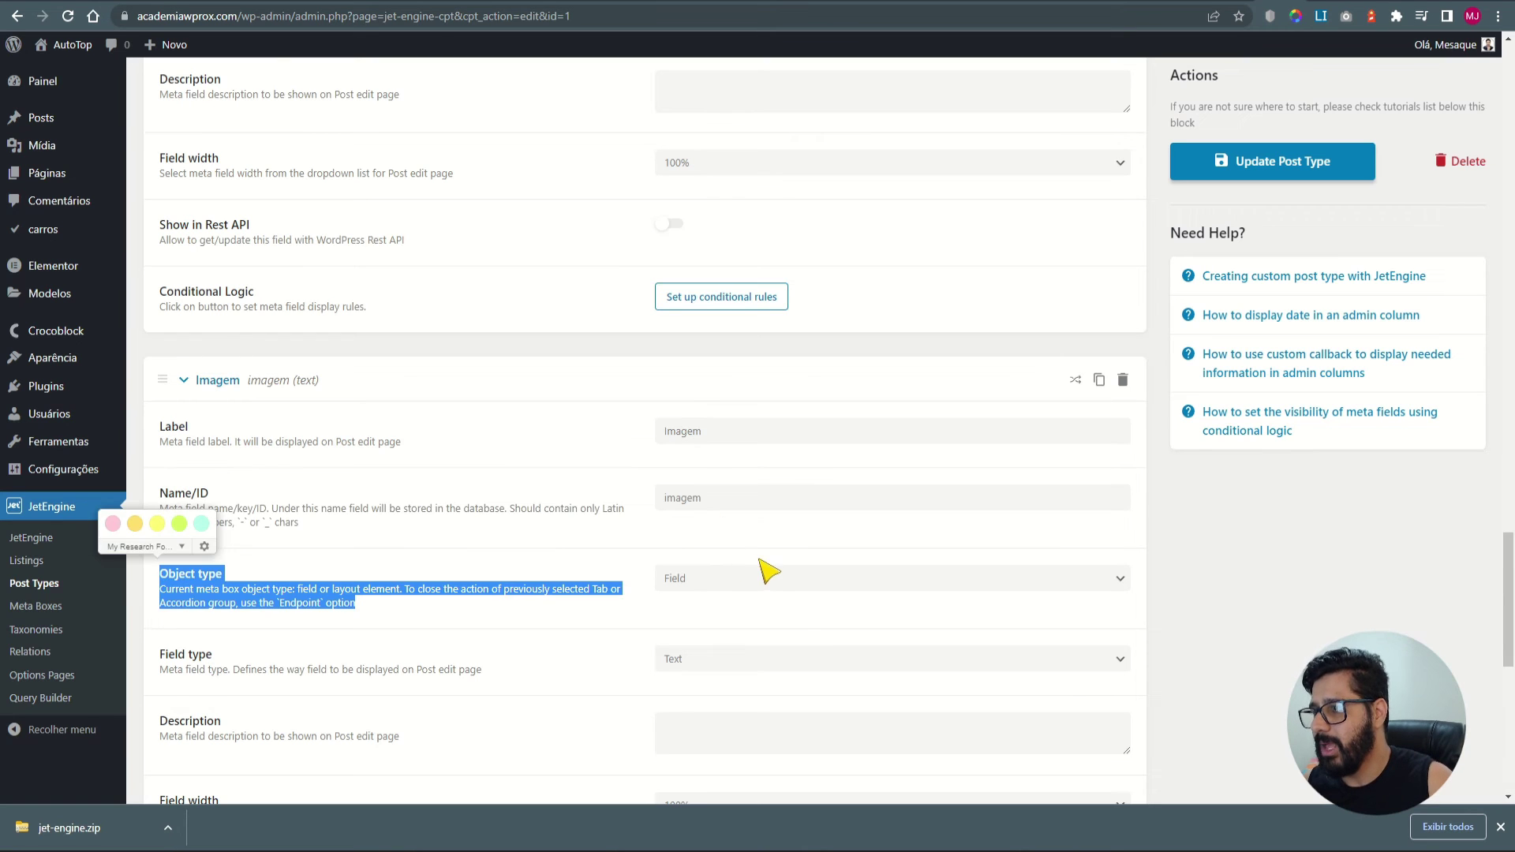
# Set the Imagem field's type to Media with Media URL as the value format, and update the post type.
pyautogui.click(699, 659)
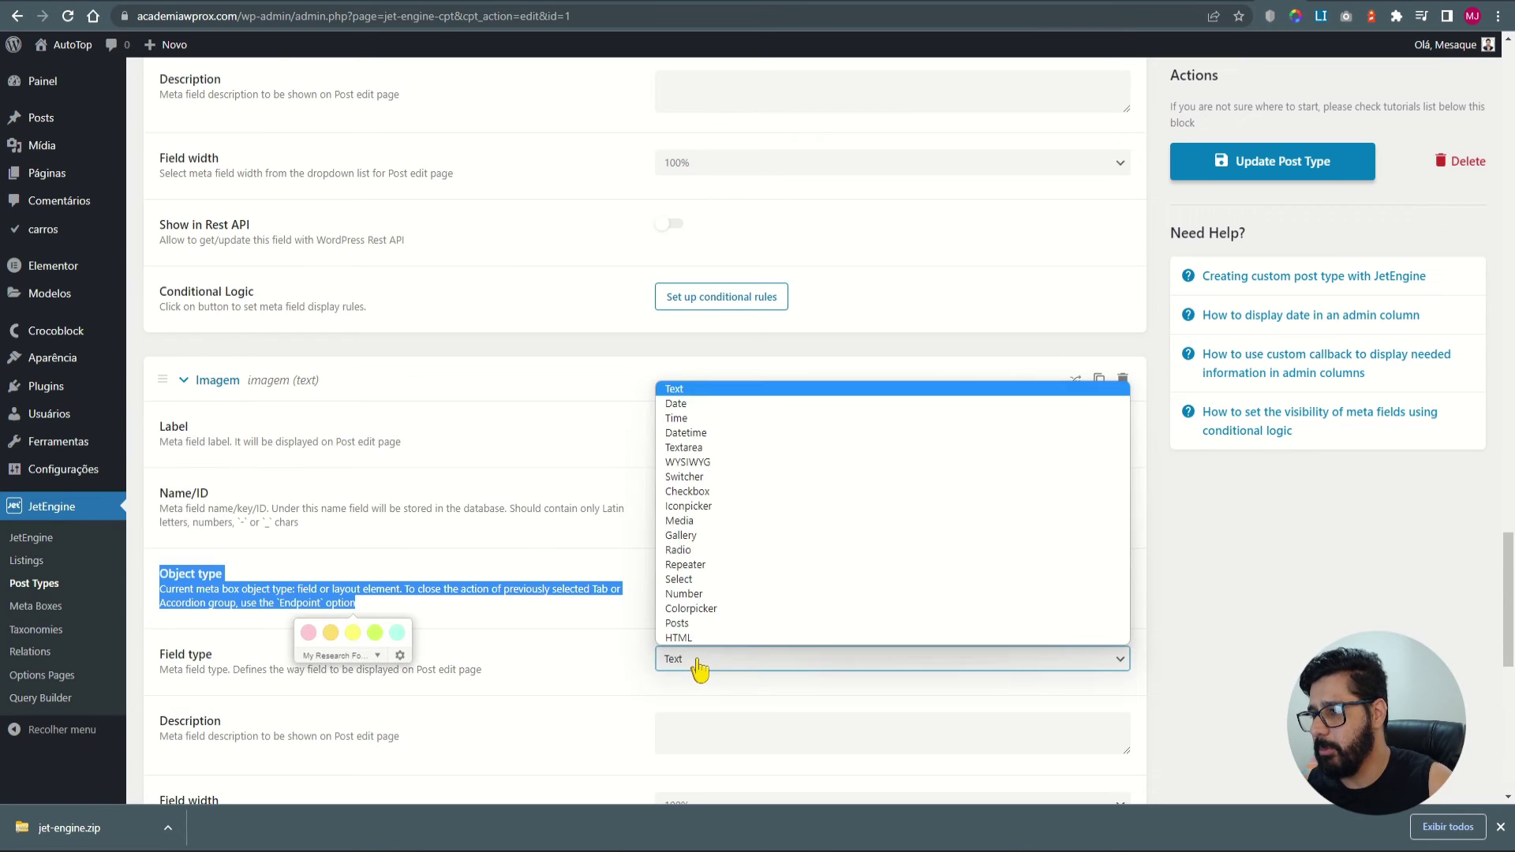
pyautogui.click(702, 521)
pyautogui.click(1259, 685)
pyautogui.scroll(-4, 1259, 685)
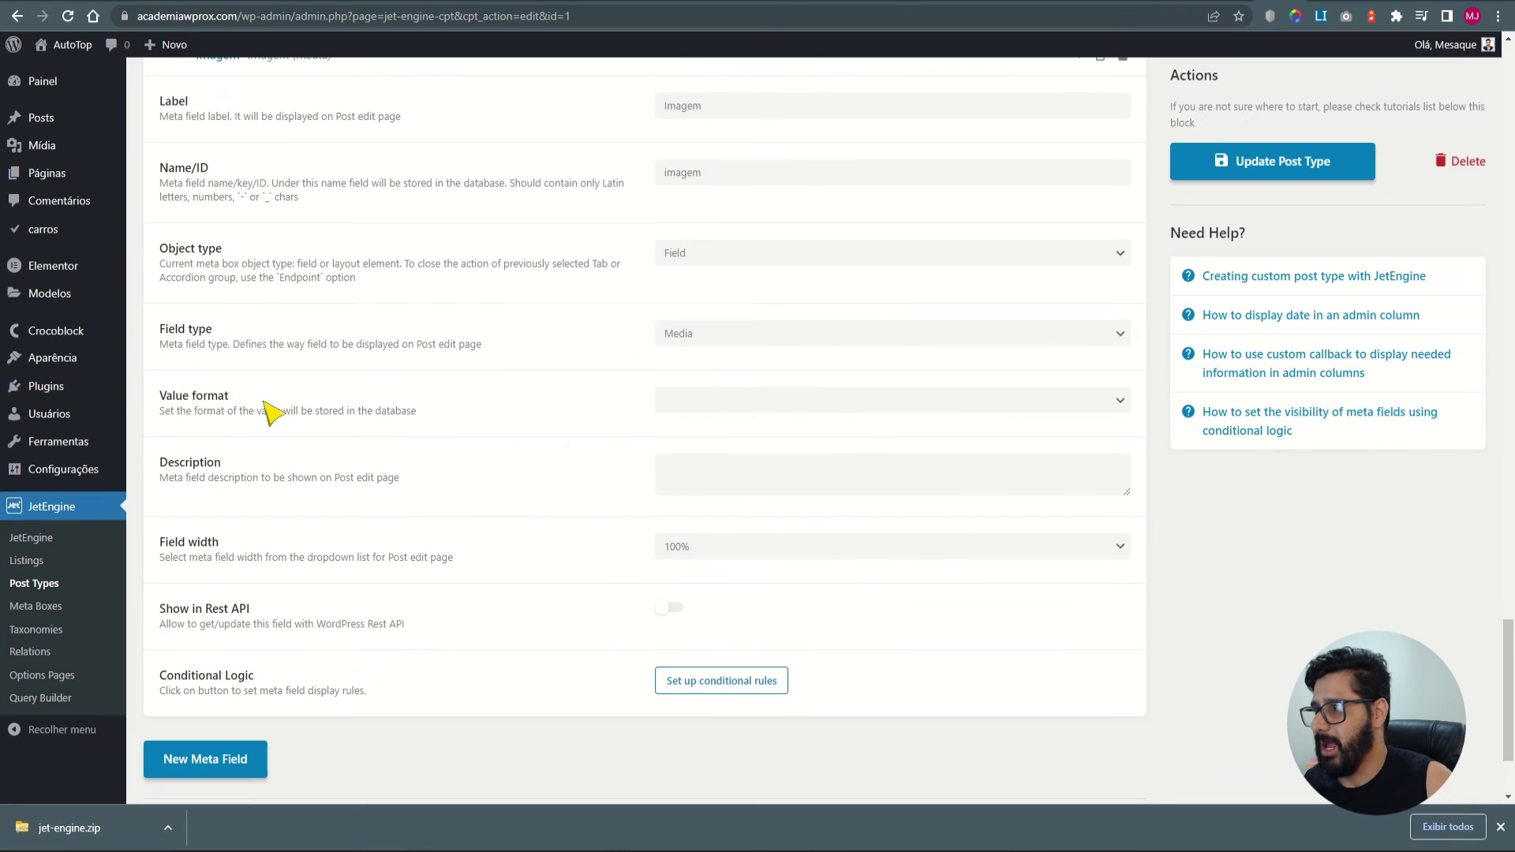
pyautogui.click(668, 401)
pyautogui.click(701, 431)
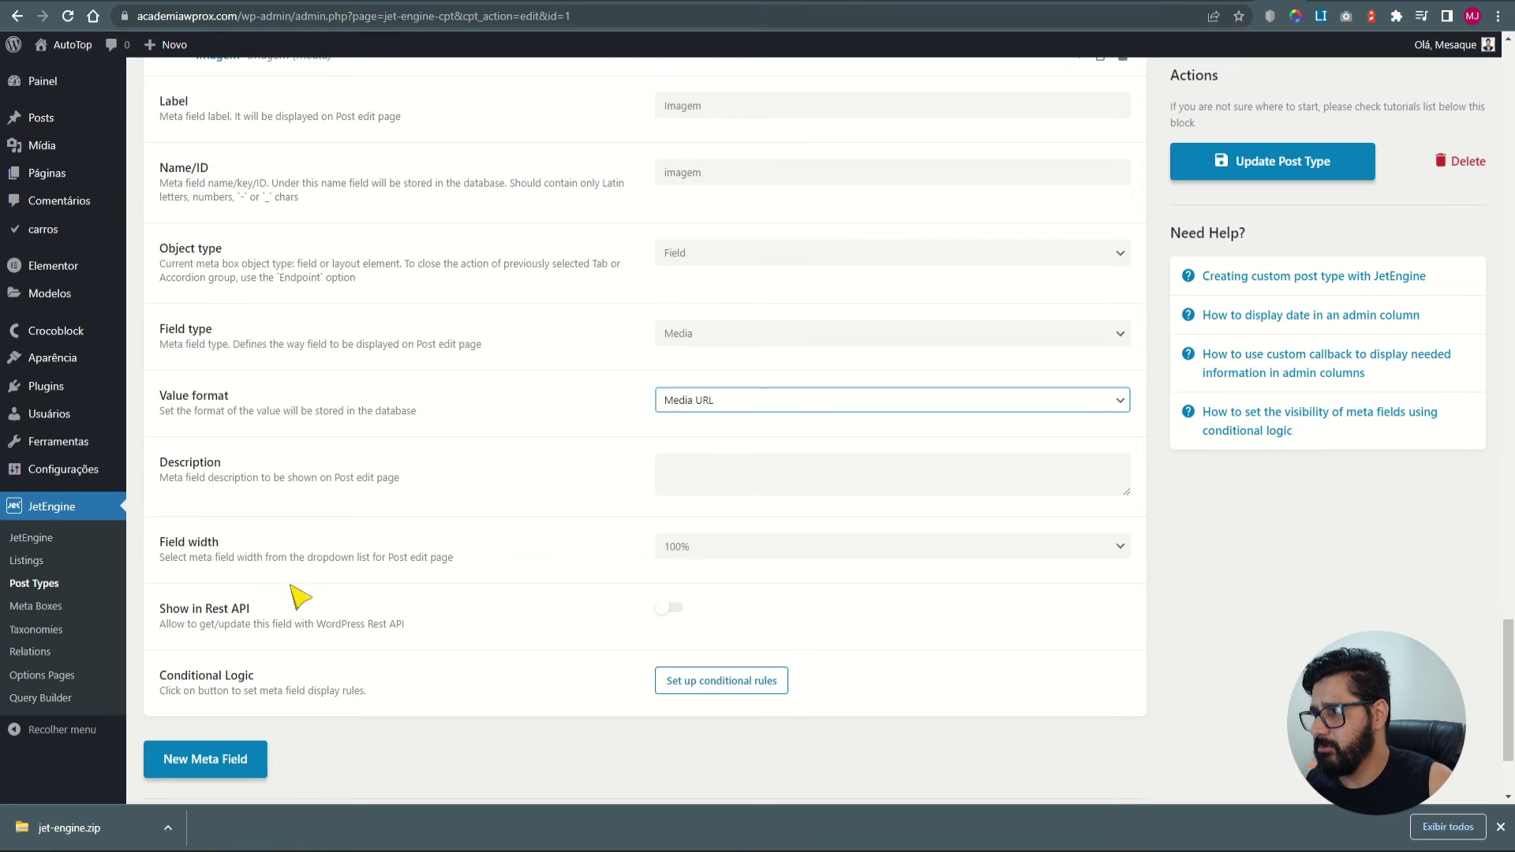
pyautogui.click(1342, 167)
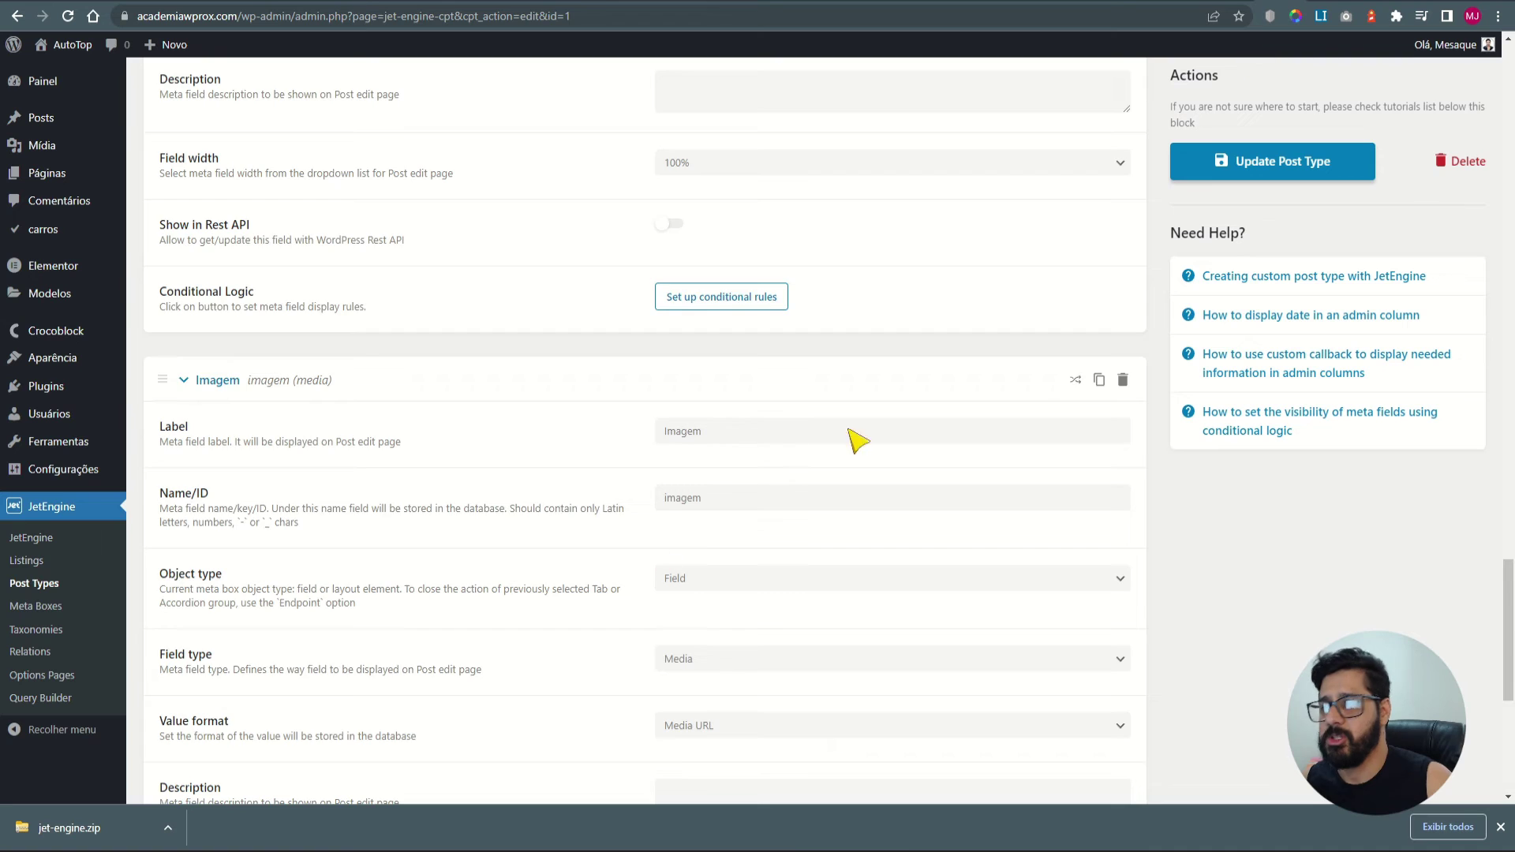
# Collapse the expanded Imagem, Galeria and Descrição fields in the meta field list.
pyautogui.scroll(-5, 263, 541)
pyautogui.scroll(5, 268, 541)
pyautogui.click(186, 386)
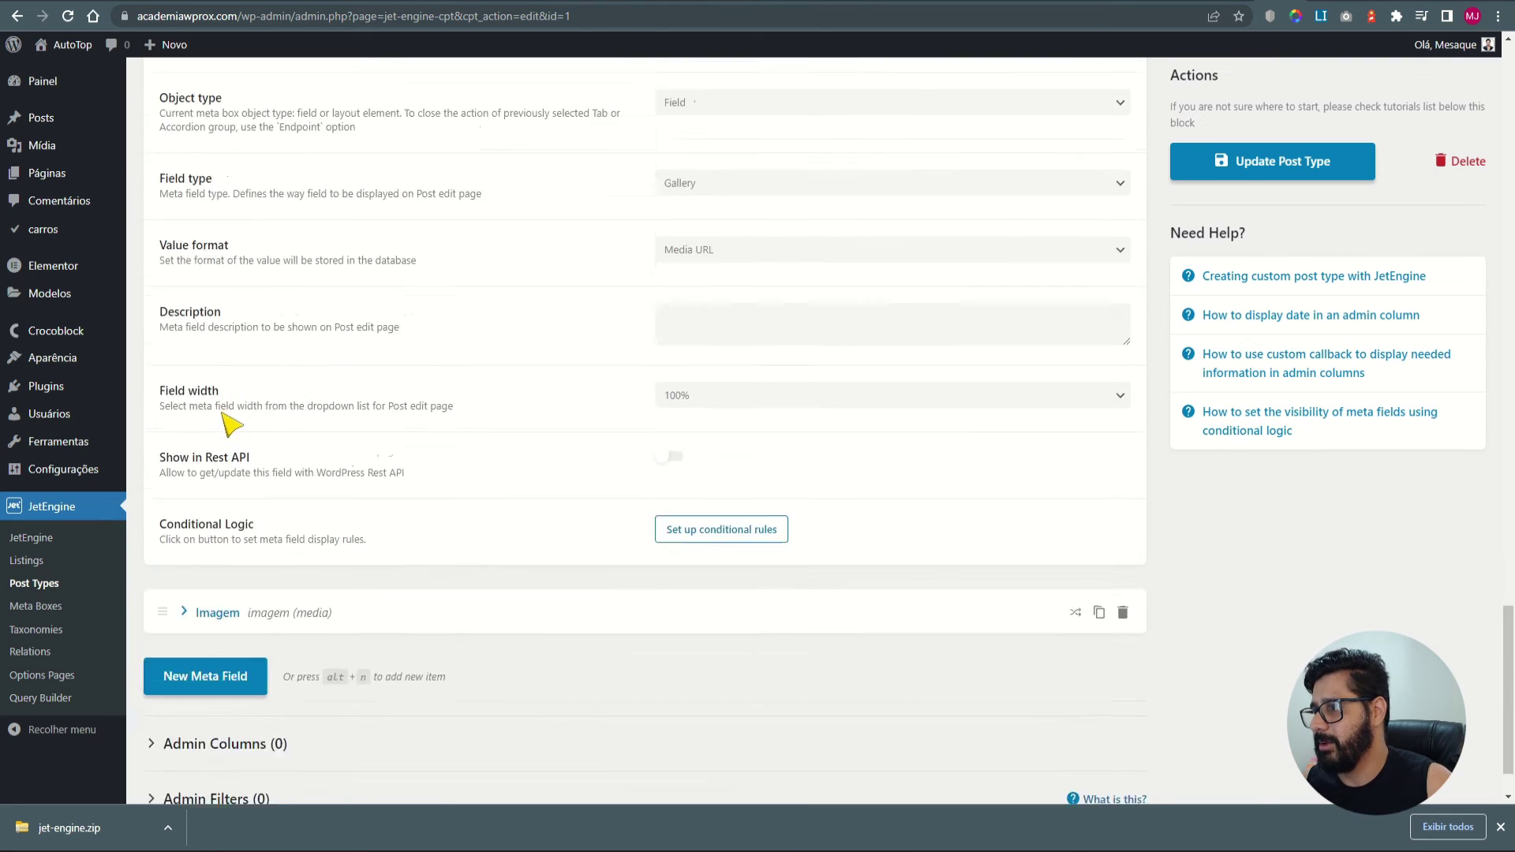
pyautogui.scroll(5, 197, 316)
pyautogui.click(191, 235)
pyautogui.scroll(3, 300, 568)
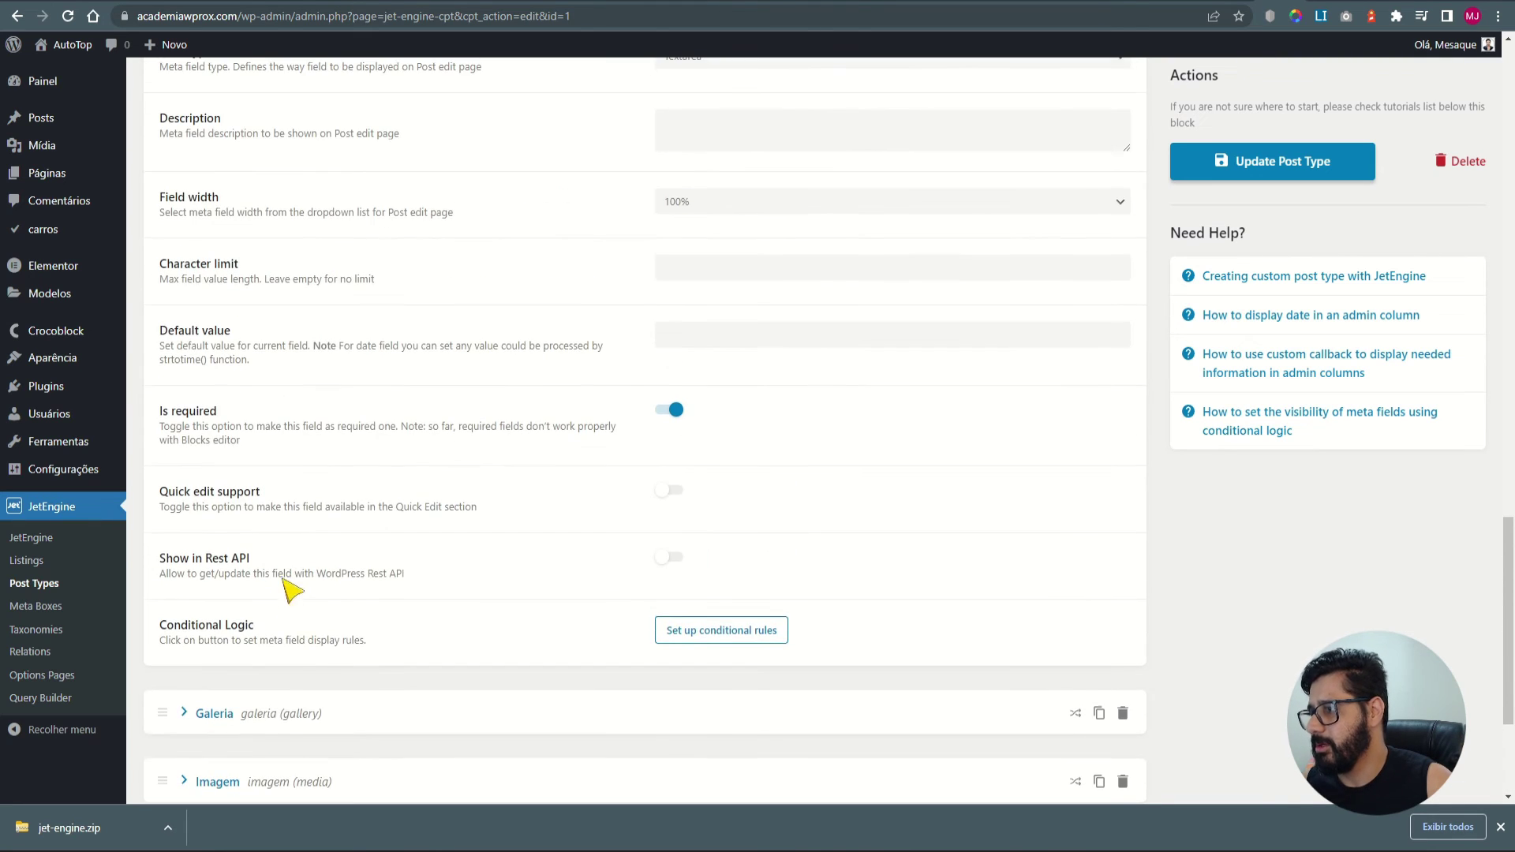
pyautogui.scroll(2, 233, 217)
pyautogui.scroll(4, 233, 229)
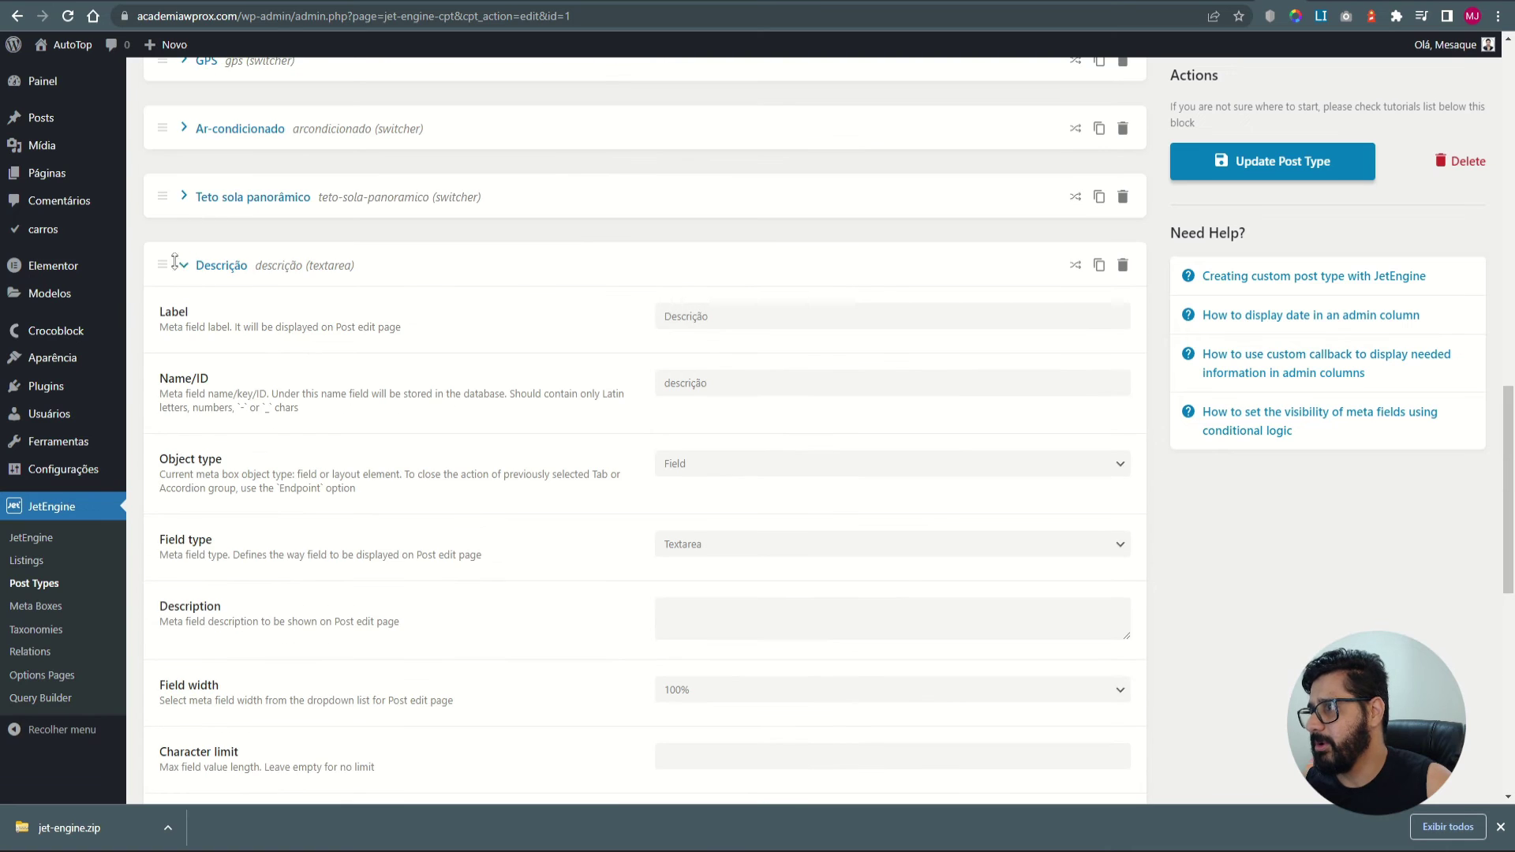
pyautogui.click(185, 266)
# Move the Imagem field to the beginning of the meta field list, above nome do carro, and update the post type.
pyautogui.moveTo(162, 530); pyautogui.dragTo(172, 119)
pyautogui.scroll(9, 216, 358)
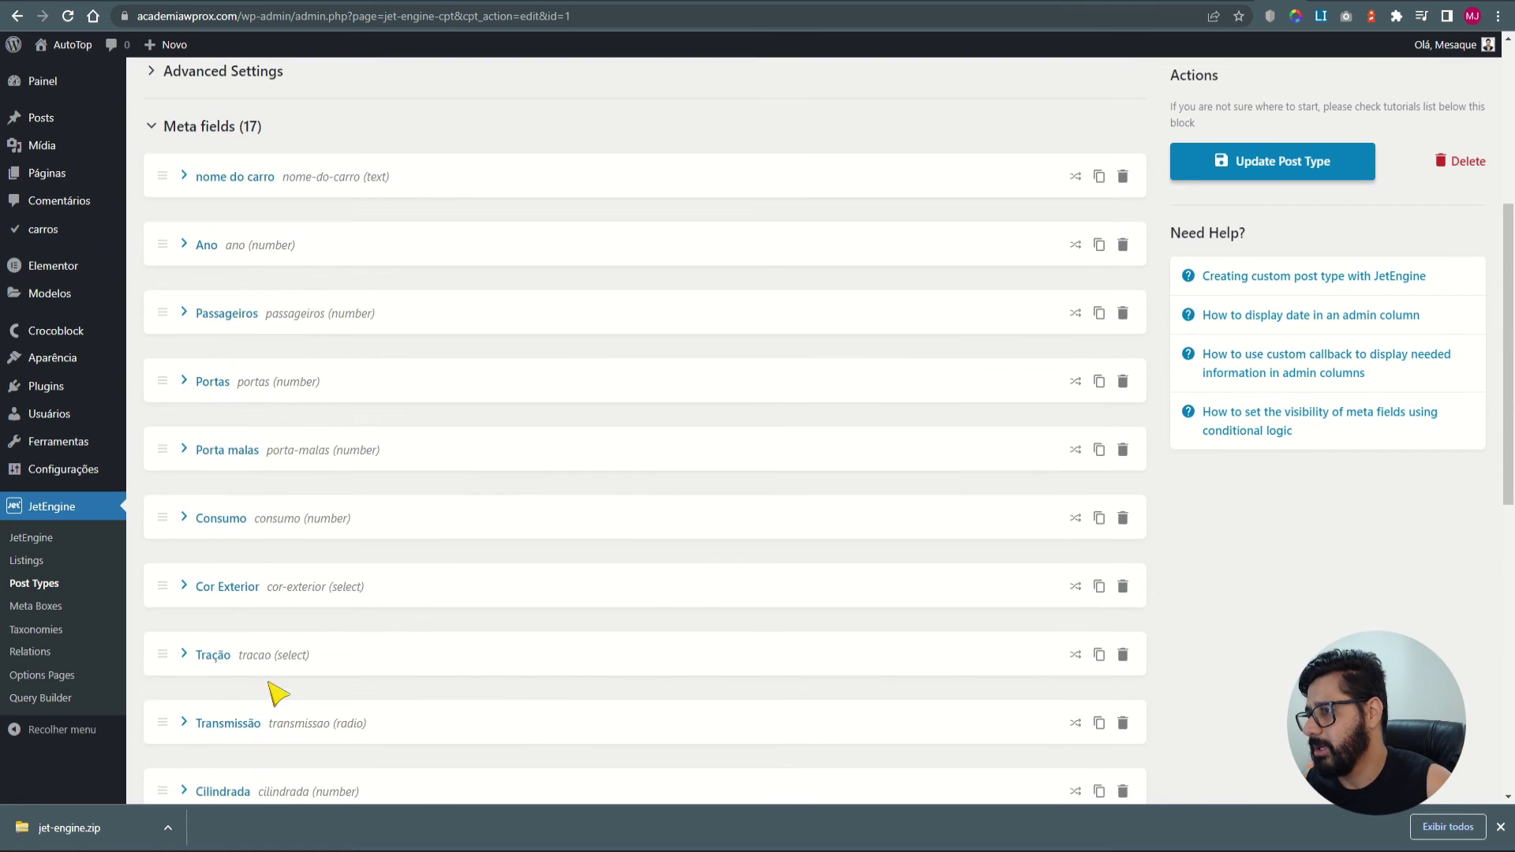
pyautogui.scroll(-1, 214, 734)
pyautogui.moveTo(164, 779); pyautogui.dragTo(169, 585)
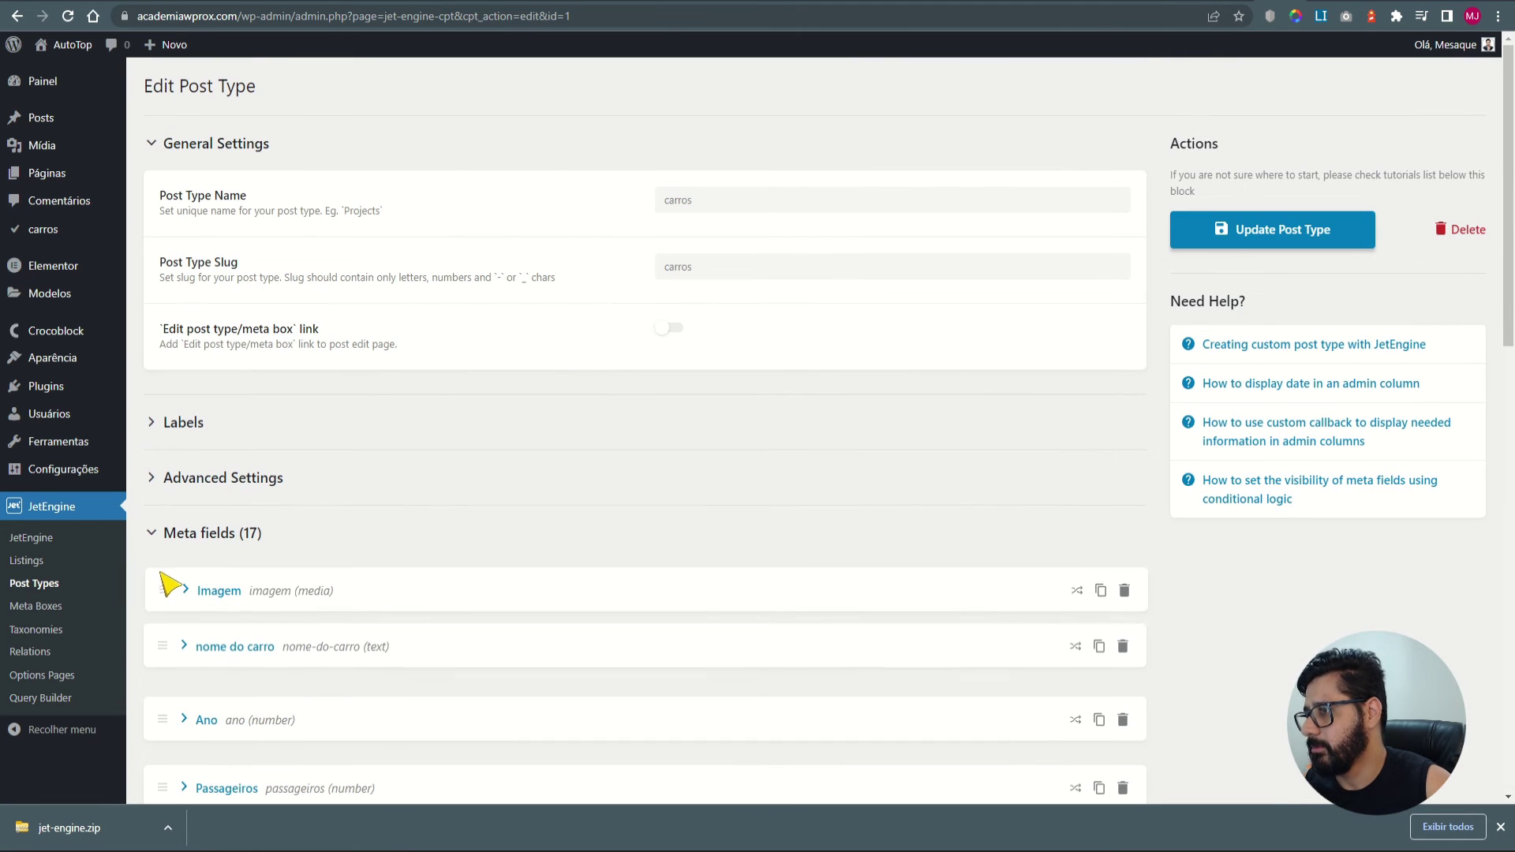
pyautogui.click(1278, 240)
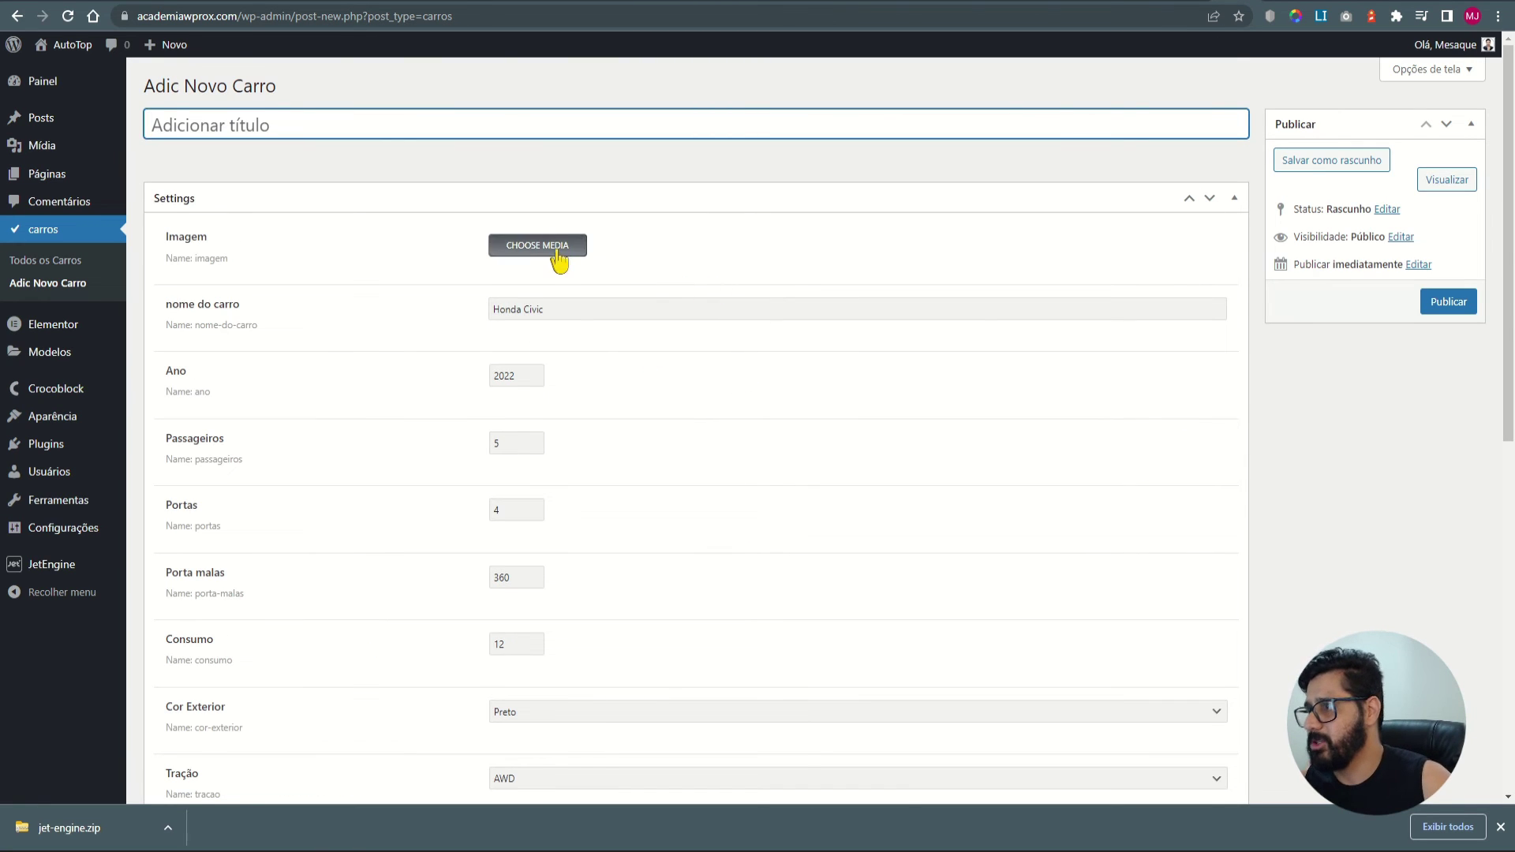
# Check the Imagem field's media chooser in the new car form, close it and review the remaining fields down to Galeria.
pyautogui.click(561, 250)
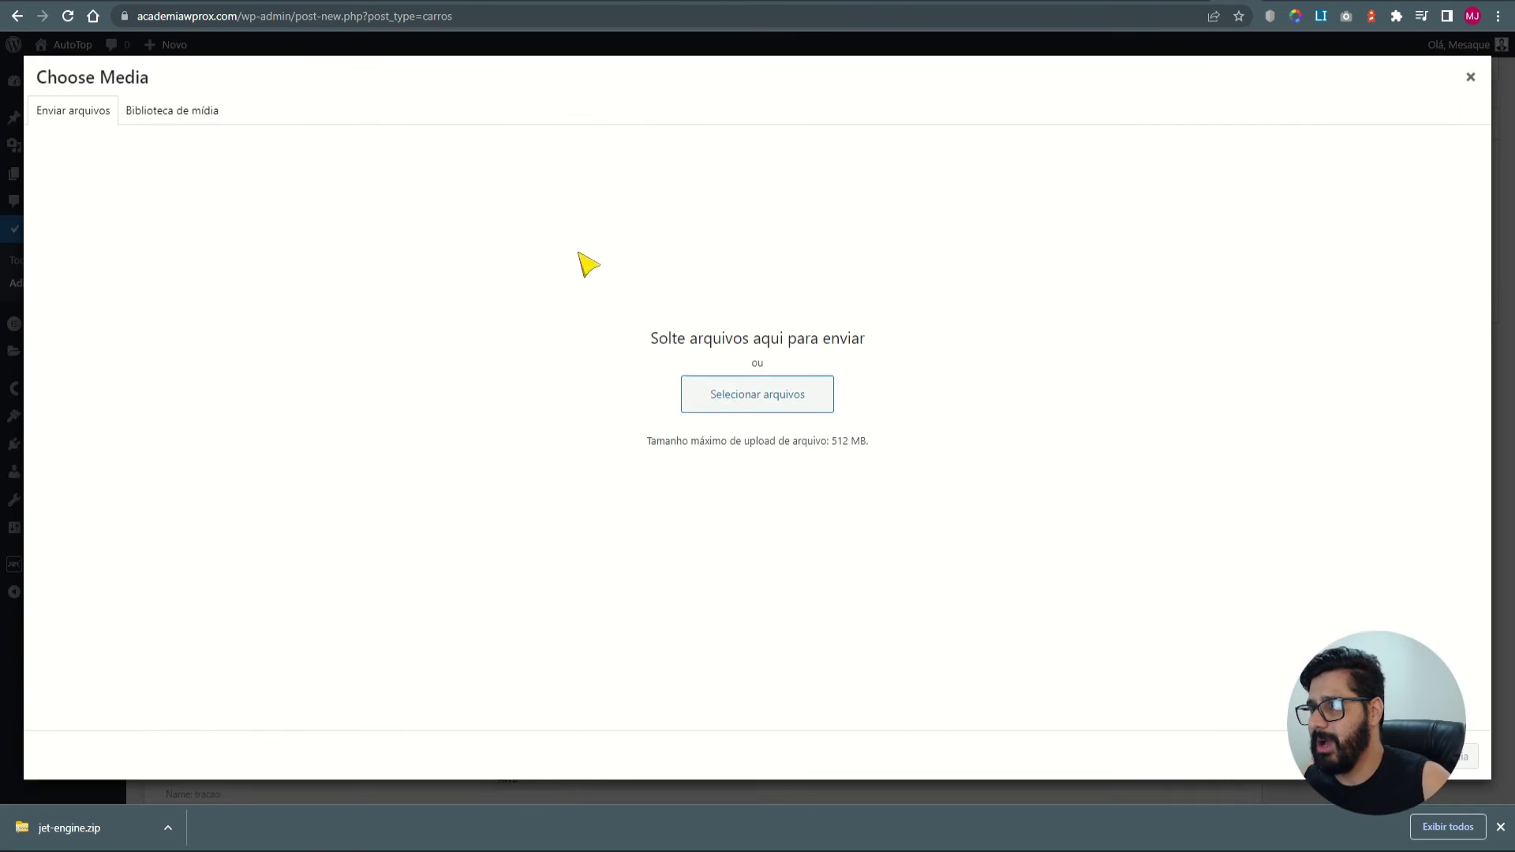
pyautogui.click(1487, 79)
pyautogui.scroll(-10, 655, 442)
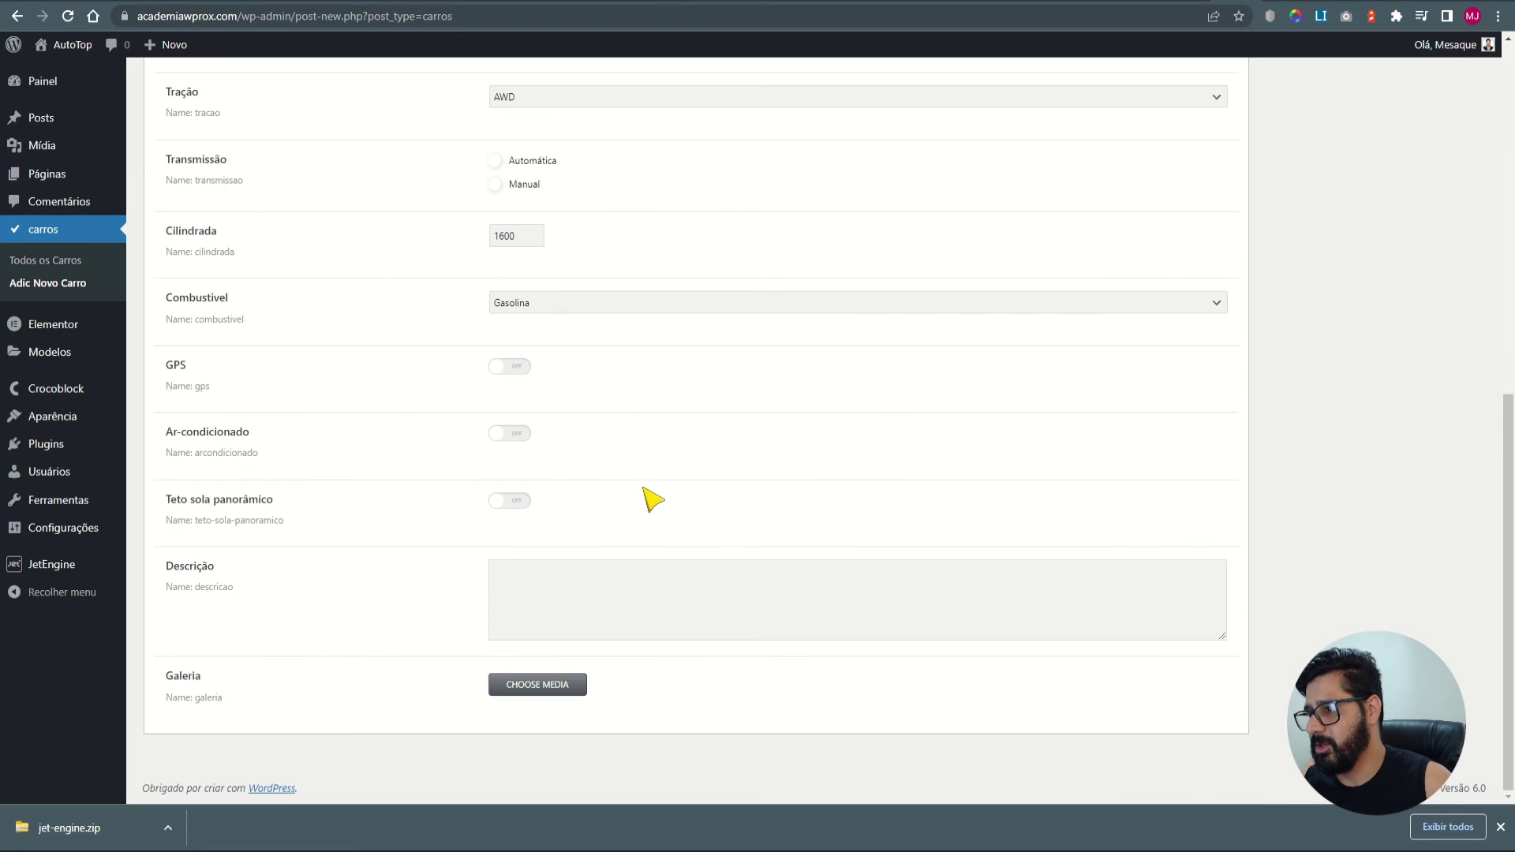
pyautogui.scroll(2, 560, 702)
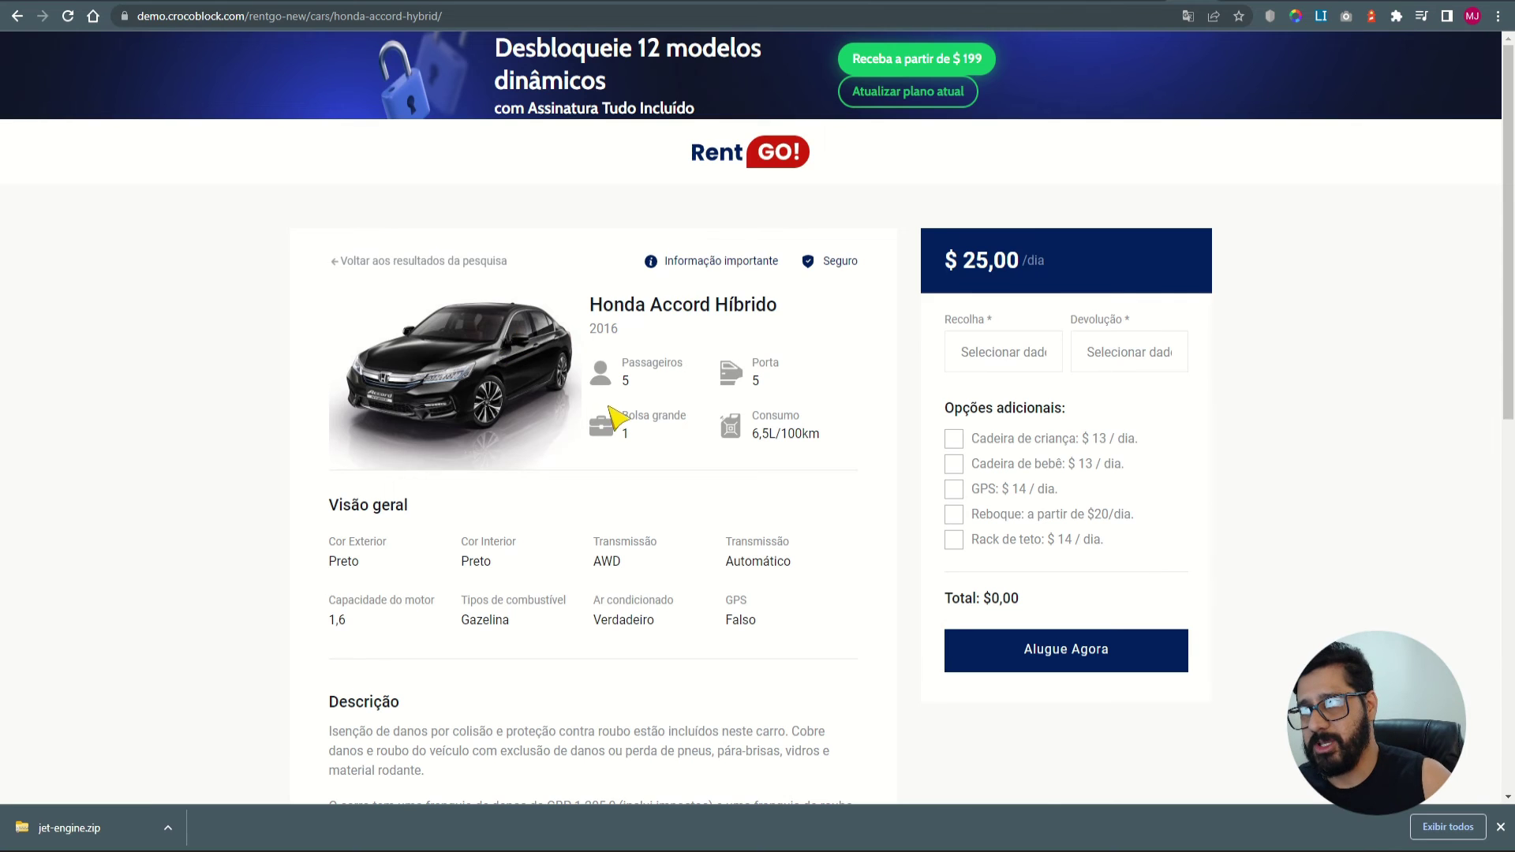
# Look over the car details, overview and description on the demo car page to compare them with the created fields.
pyautogui.scroll(-3, 626, 439)
pyautogui.scroll(1, 765, 416)
pyautogui.moveTo(752, 198); pyautogui.dragTo(785, 207)
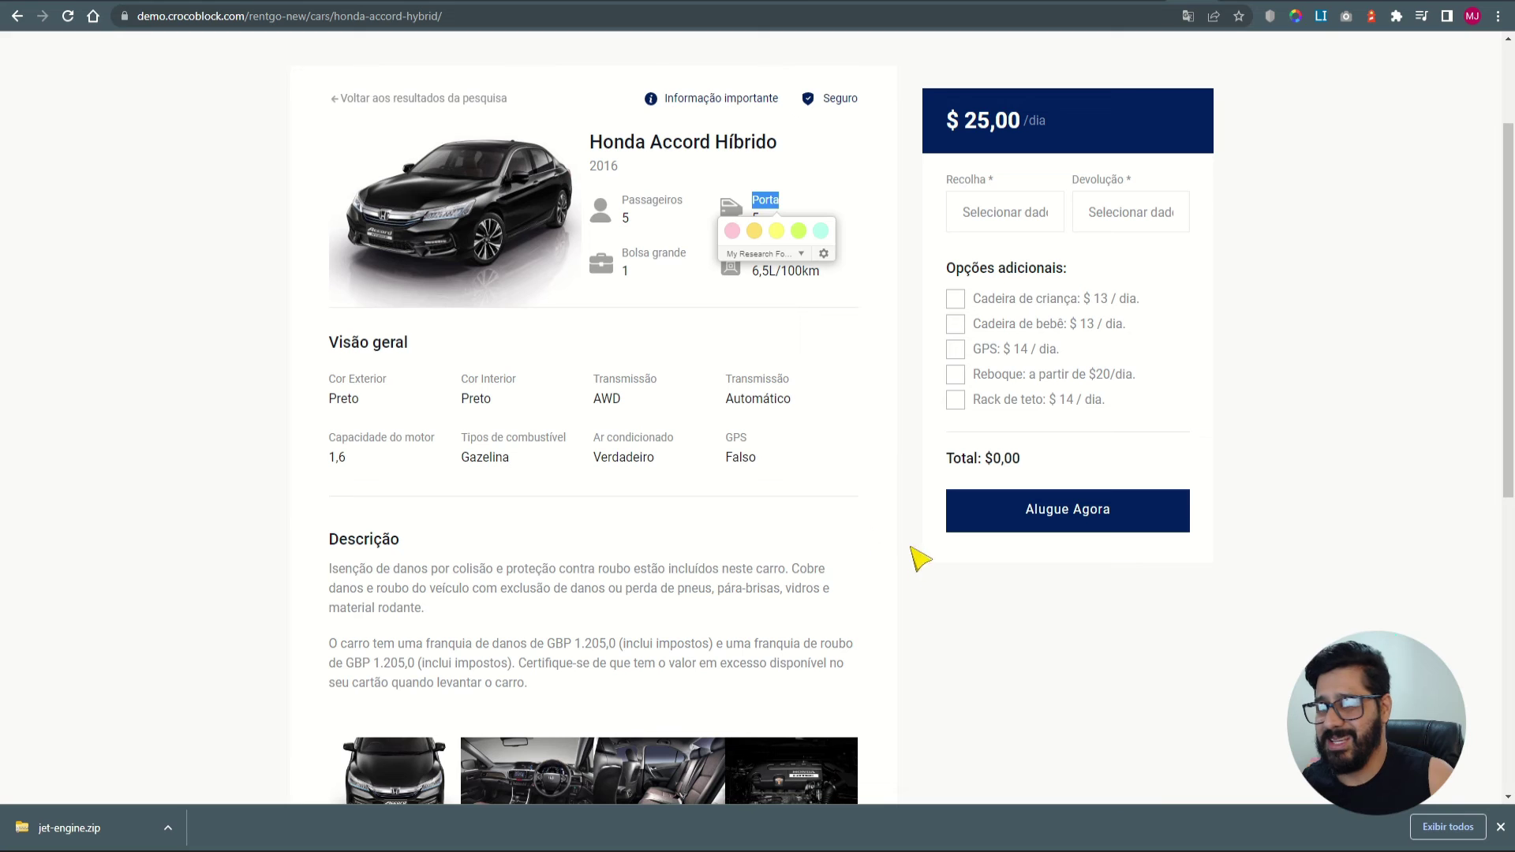
pyautogui.click(815, 486)
pyautogui.scroll(2, 406, 551)
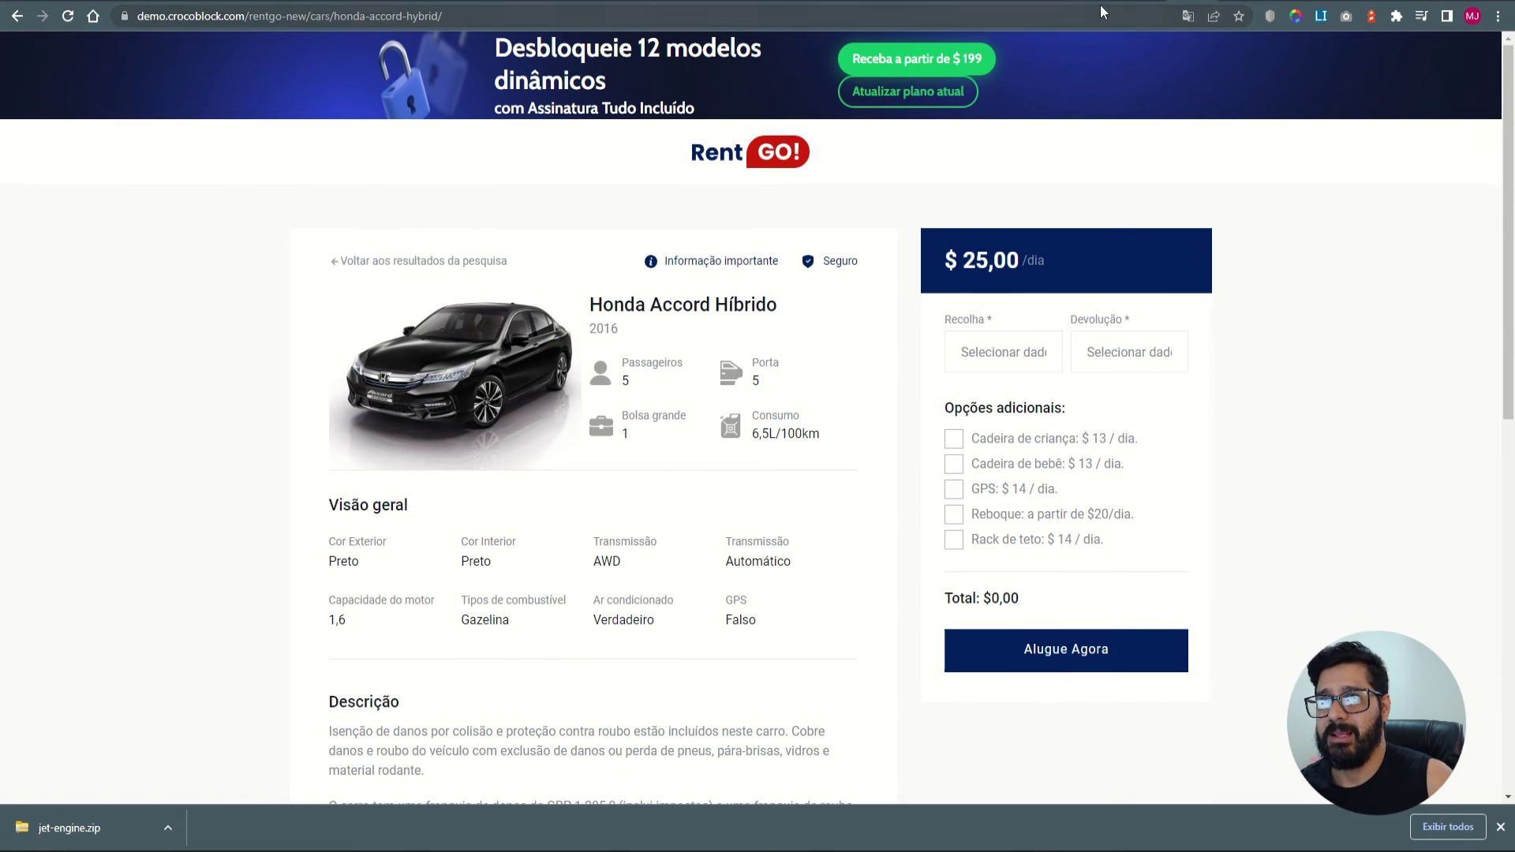
# Return to the new car form and enter "Honda Accord" as the post title.
pyautogui.click(1237, 2)
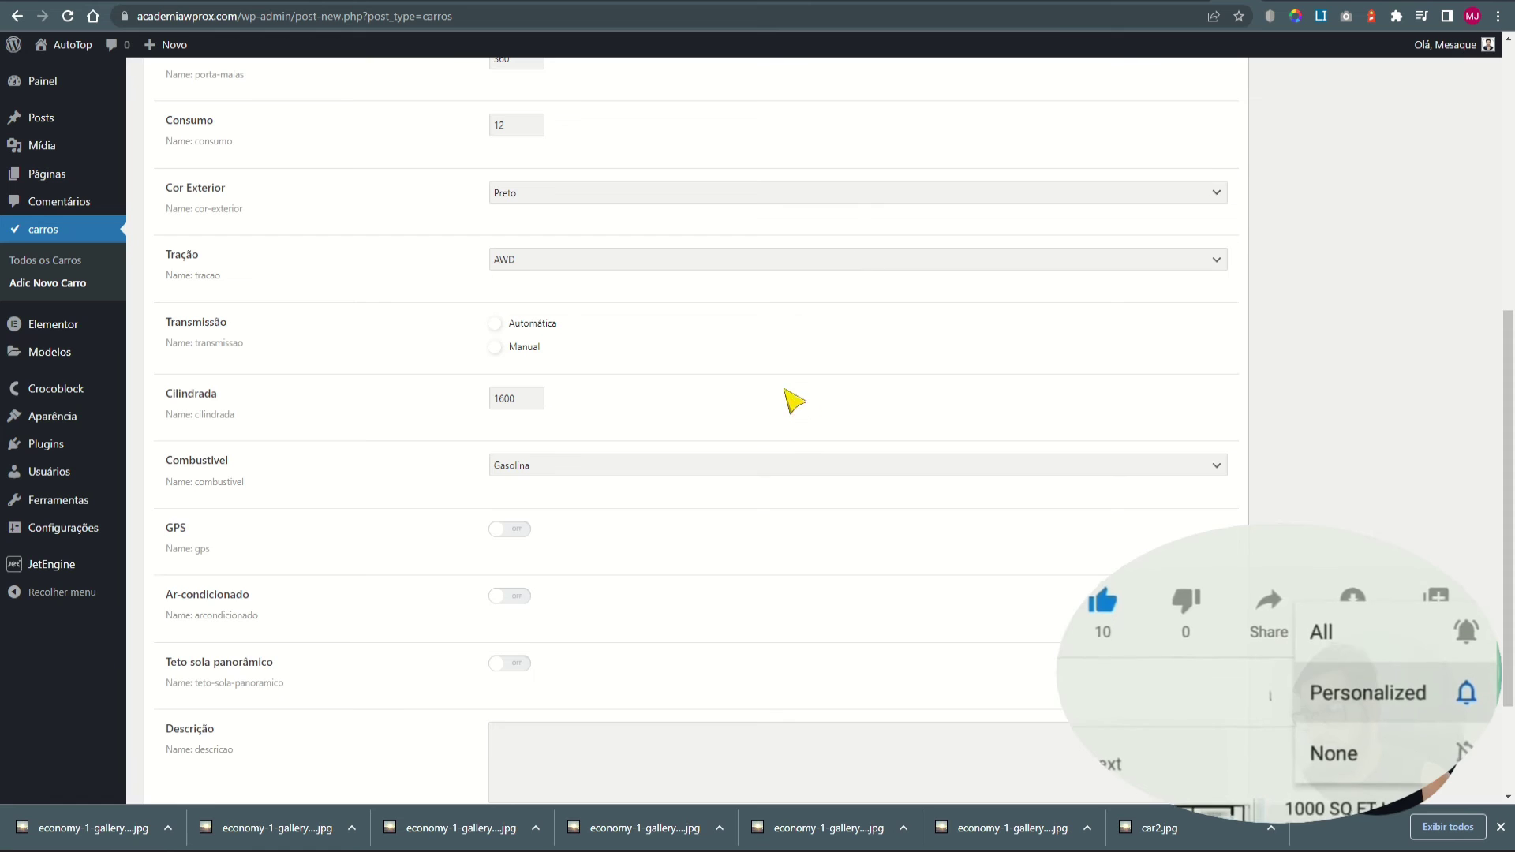
pyautogui.scroll(7, 845, 462)
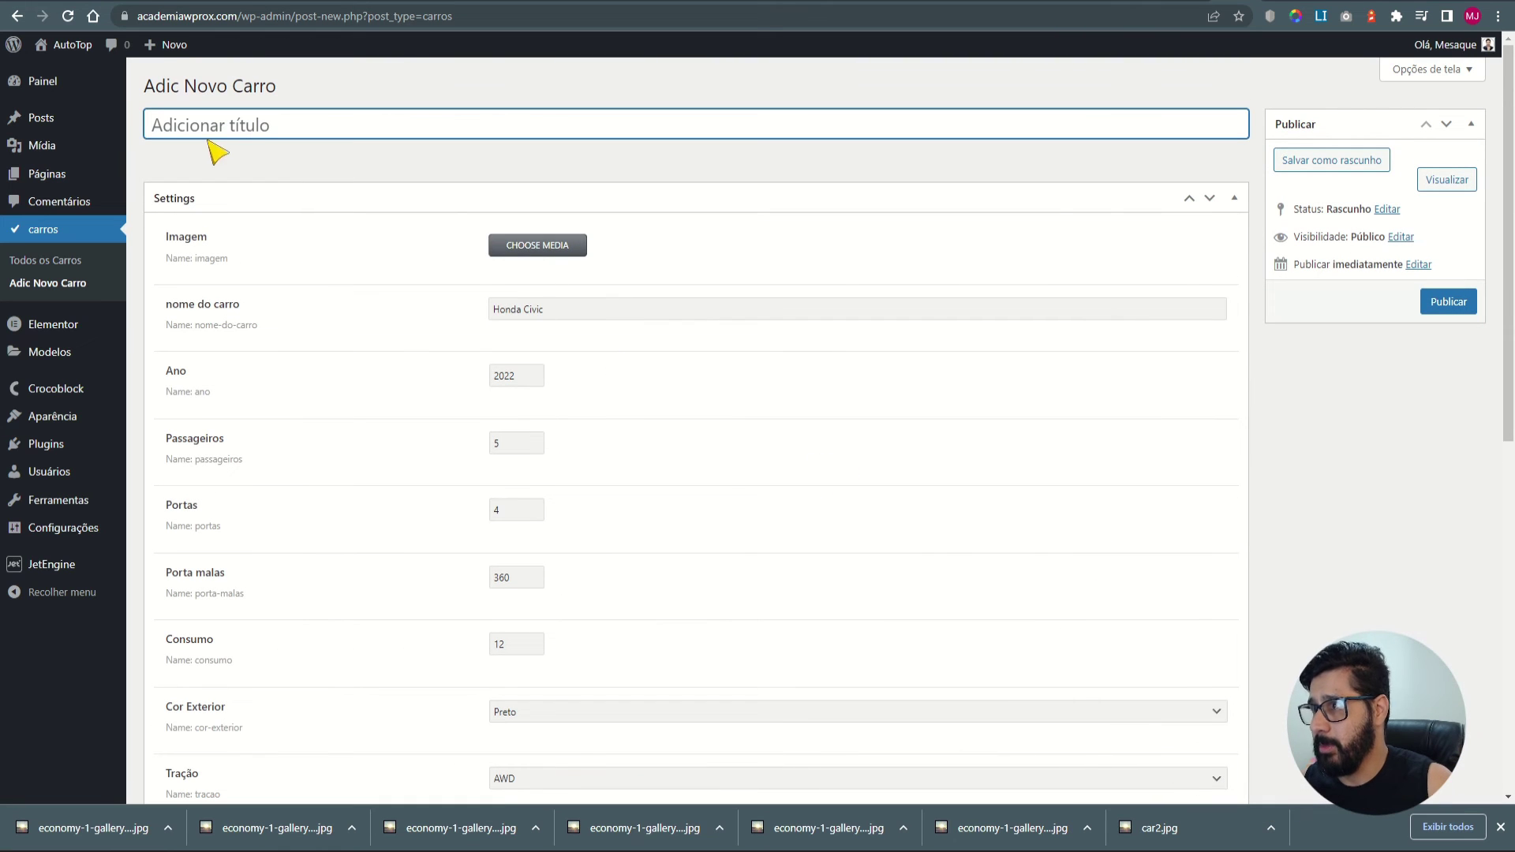
pyautogui.write('HONDA')
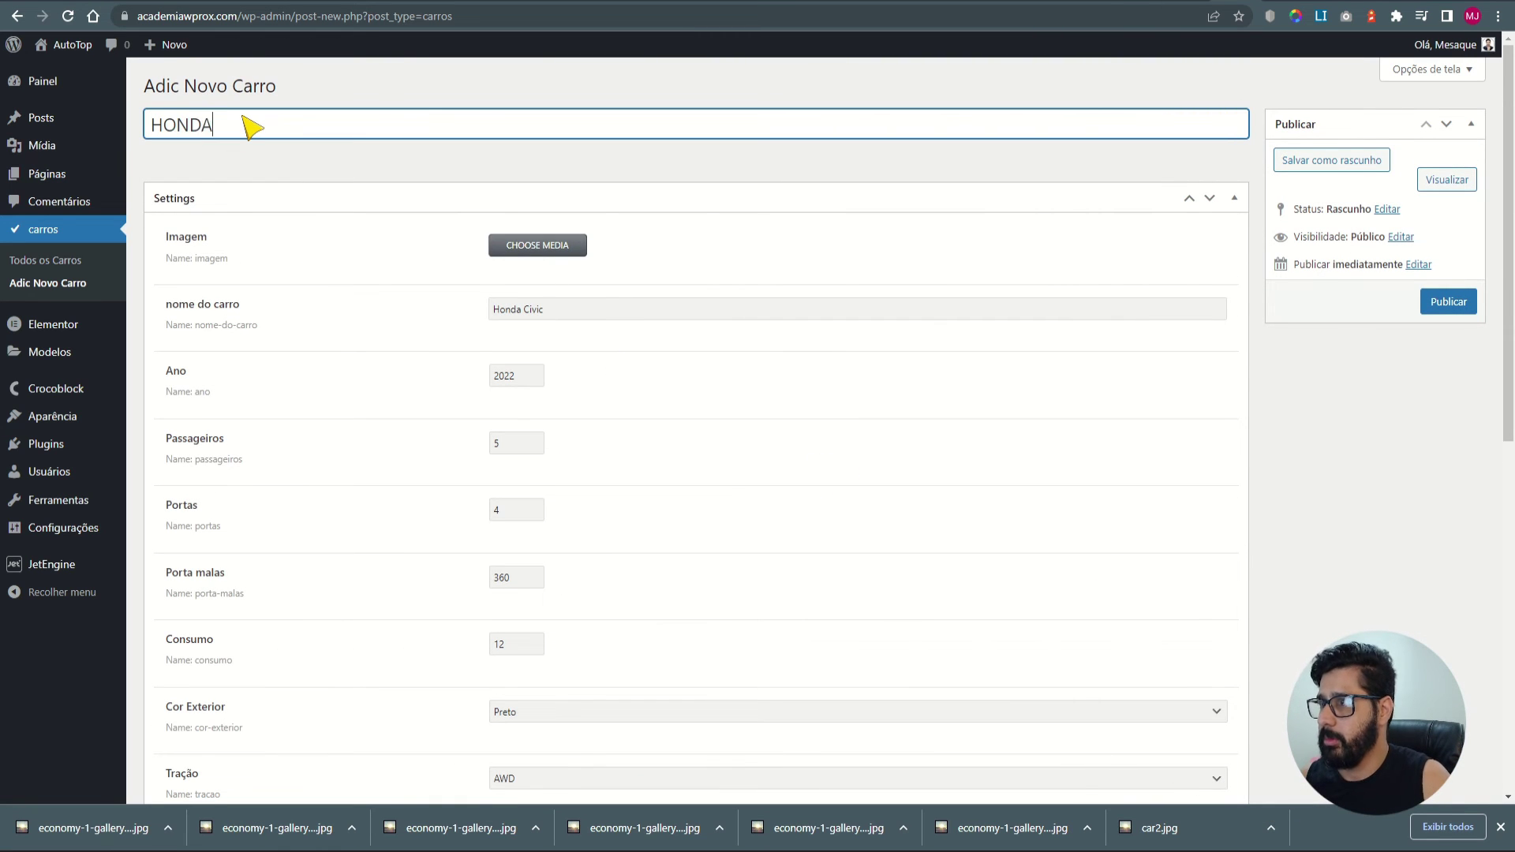
pyautogui.moveTo(302, 81); pyautogui.dragTo(186, 127)
pyautogui.click(183, 126)
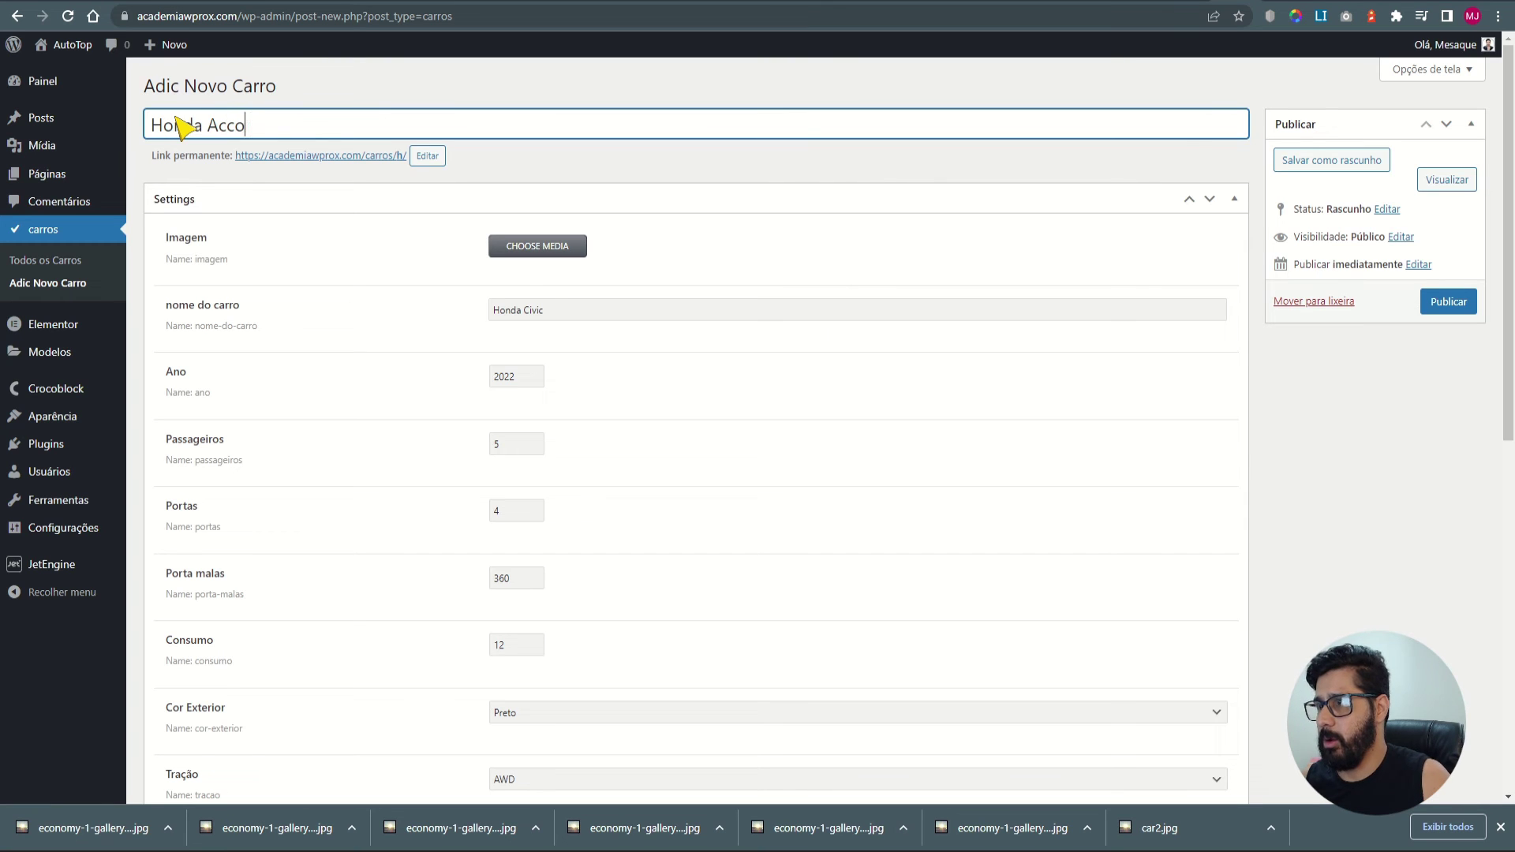
# Copy the name "Honda Accord Híbrido" from the demo car page and put it in the nome do carro field.
pyautogui.click(1198, 3)
pyautogui.scroll(8, 546, 343)
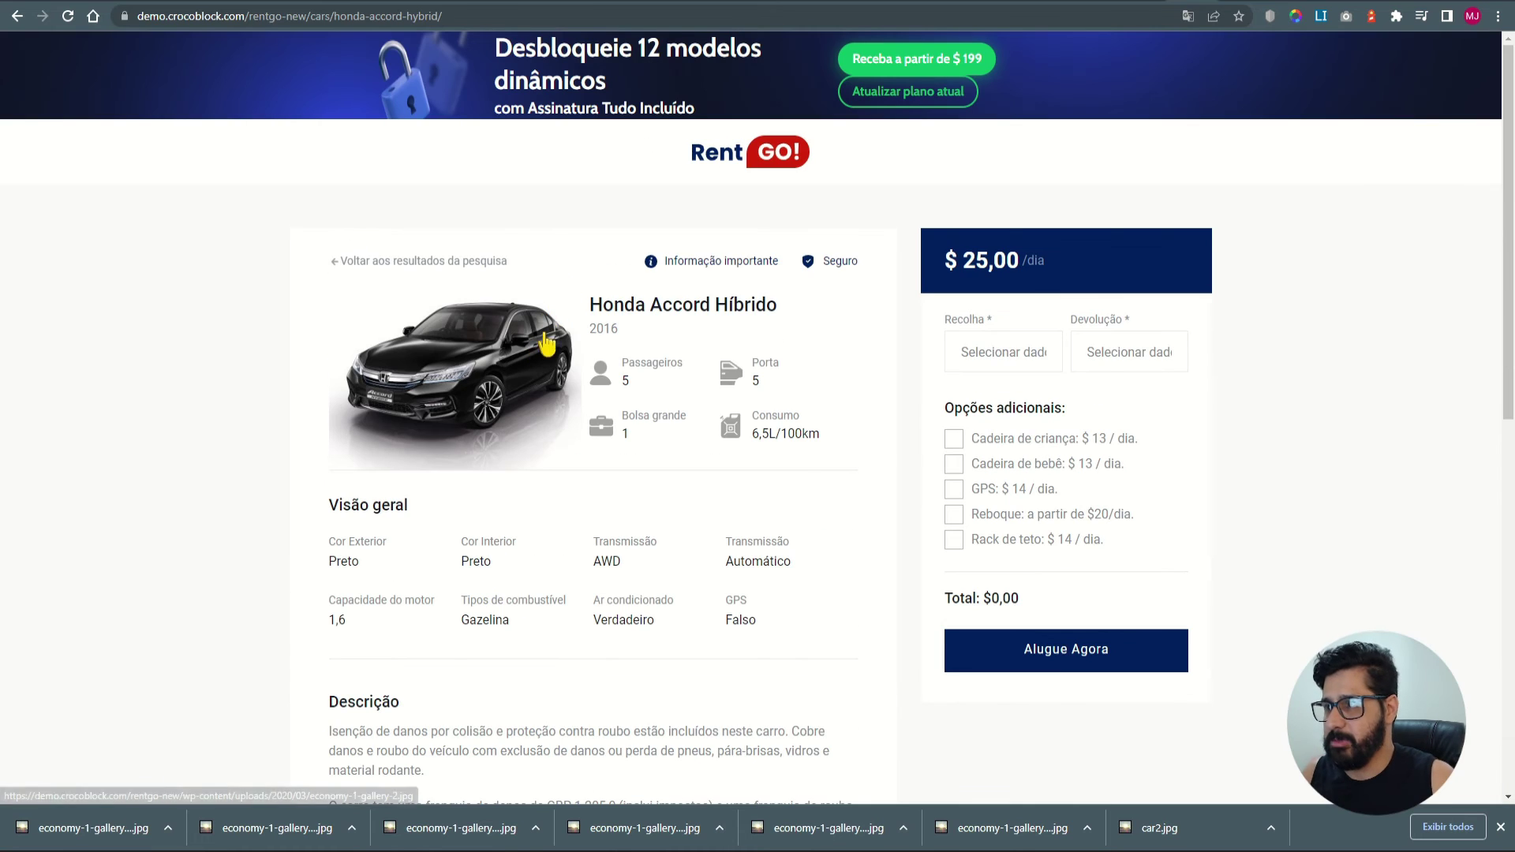
pyautogui.moveTo(788, 315); pyautogui.dragTo(595, 321)
pyautogui.hotkey('ctrl', 'c')
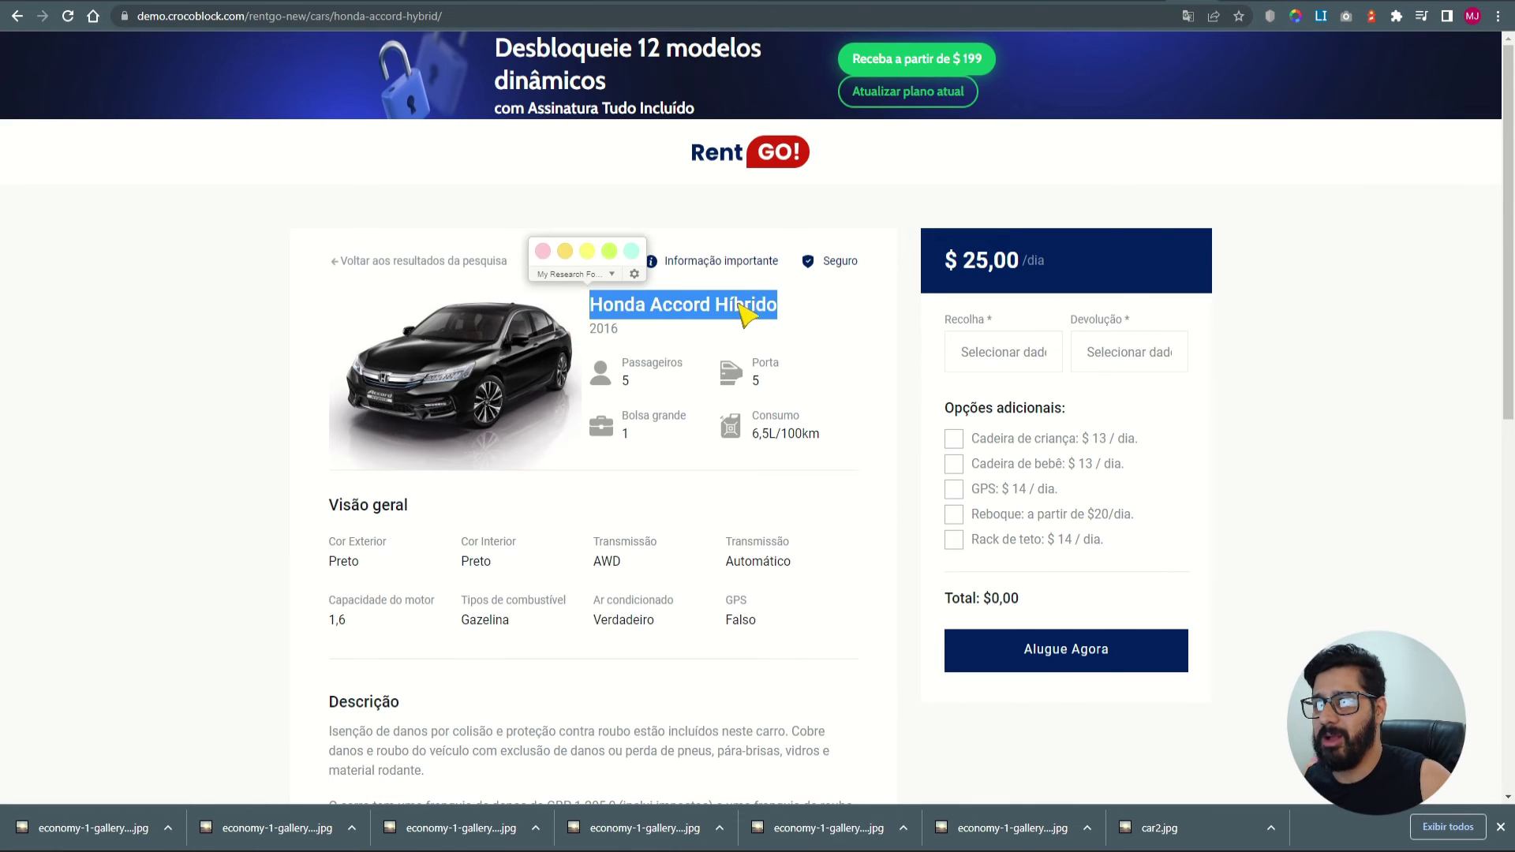
pyautogui.click(1232, 4)
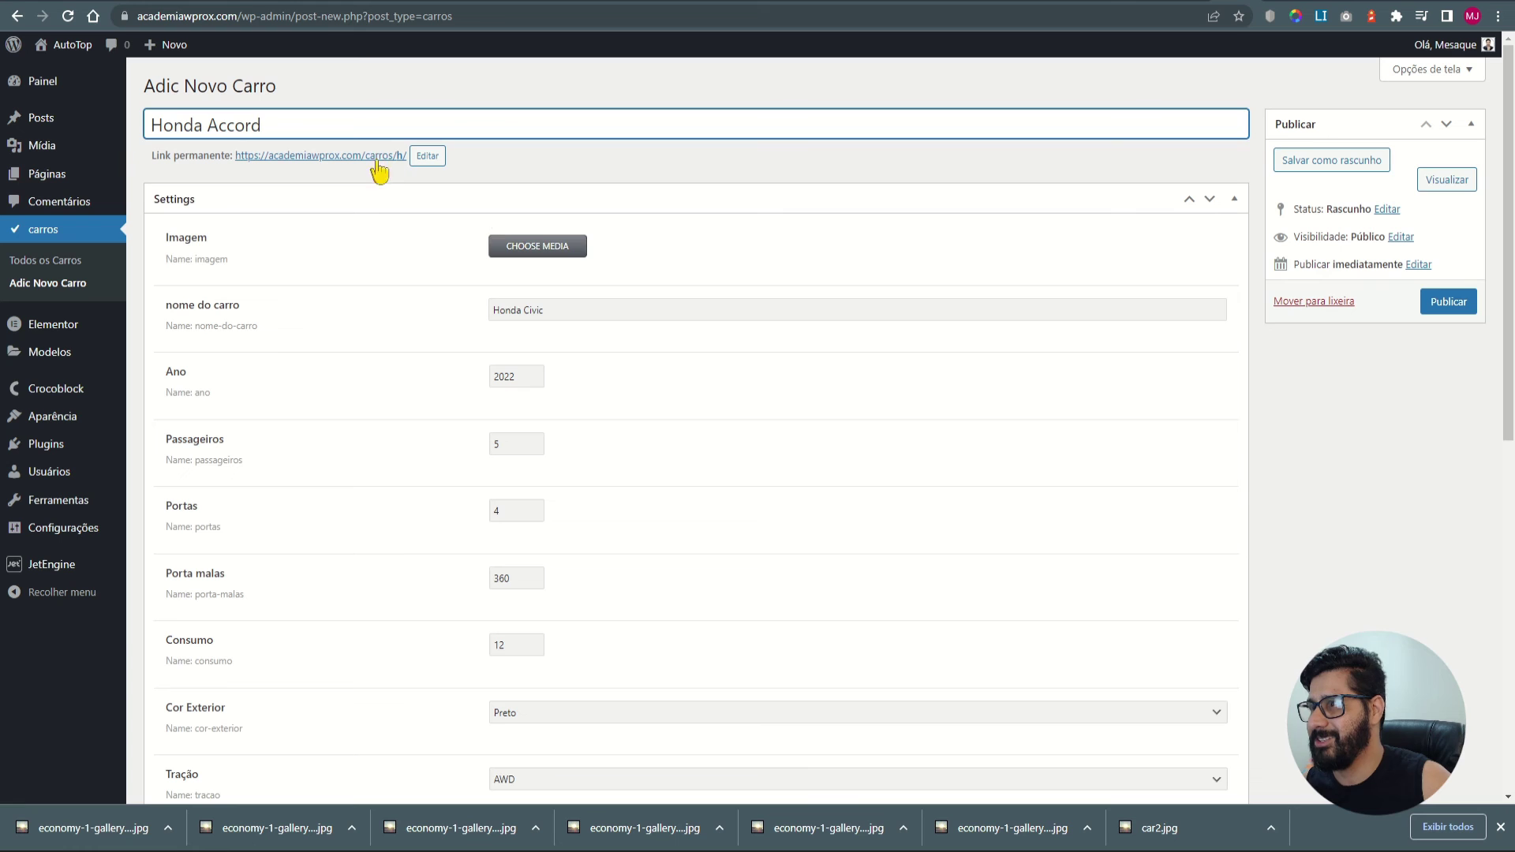
pyautogui.tripleClick(561, 308)
pyautogui.hotkey('ctrl', 'v')
# Upload the seven downloaded car photos to the media library from the Imagem field.
pyautogui.click(526, 251)
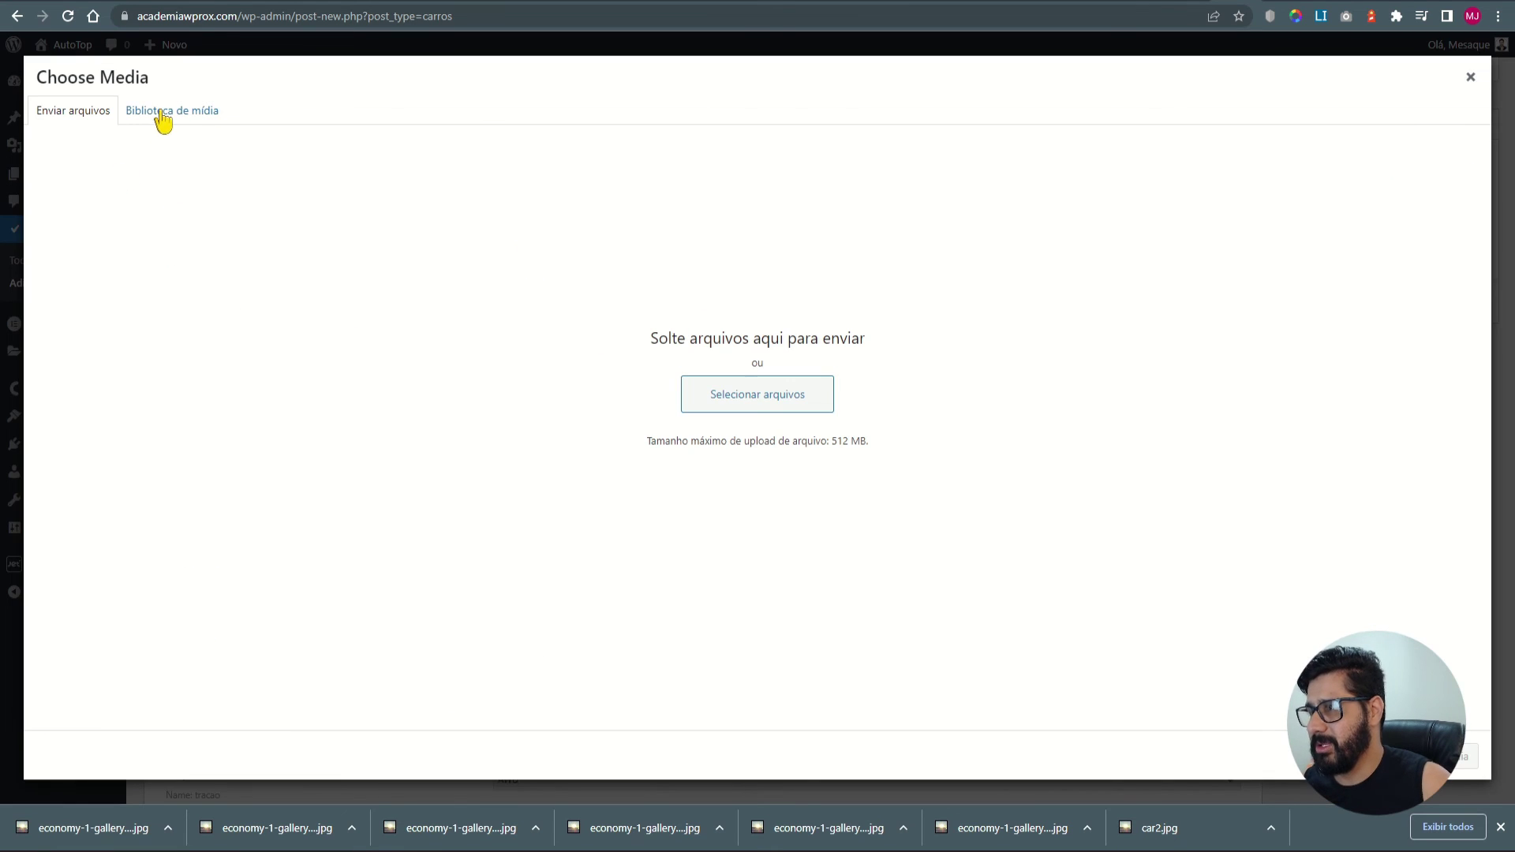
pyautogui.click(730, 401)
pyautogui.moveTo(1078, 415); pyautogui.dragTo(505, 253)
pyautogui.click(983, 559)
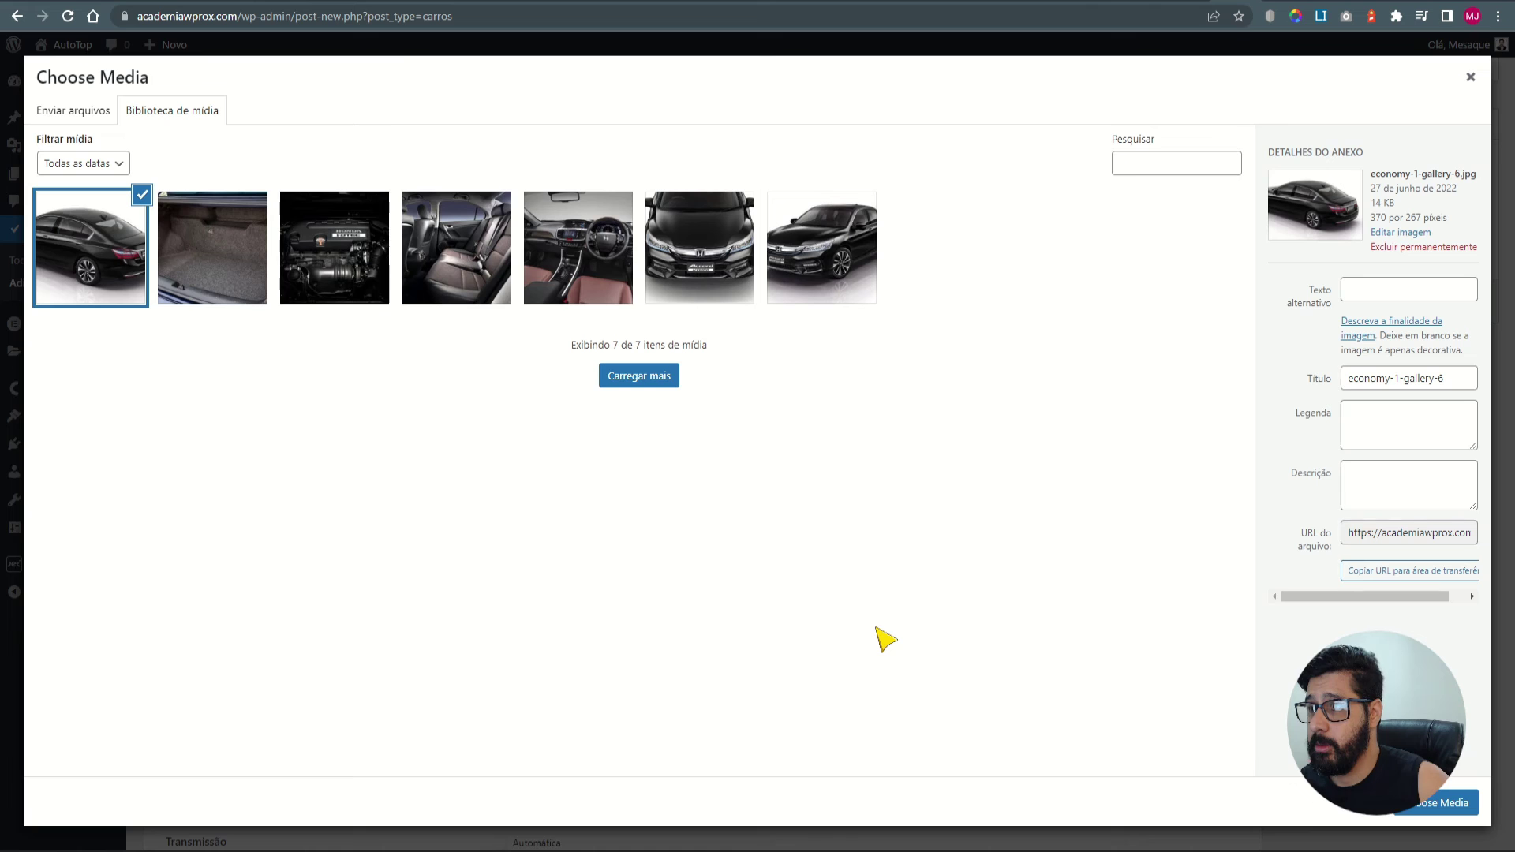
# Set the Imagem field to the front three-quarter car photo, car2.jpg.
pyautogui.click(830, 251)
pyautogui.click(1420, 802)
pyautogui.moveTo(554, 292)
pyautogui.scroll(-1, 463, 433)
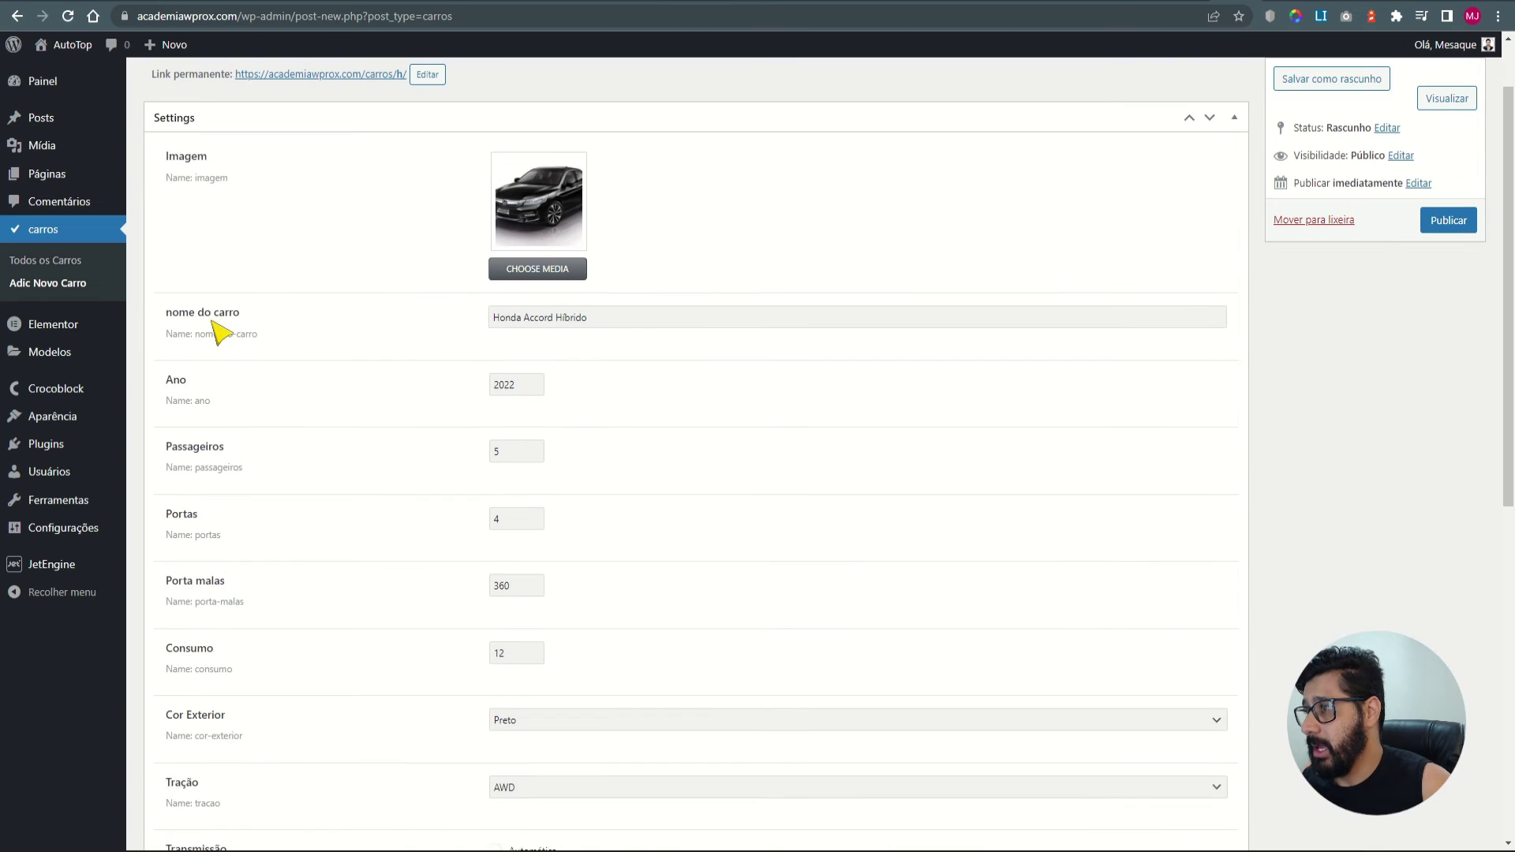
# Set the car's Ano to 2020 and Portas to 5.
pyautogui.moveTo(604, 323); pyautogui.dragTo(406, 365)
pyautogui.scroll(-1, 524, 440)
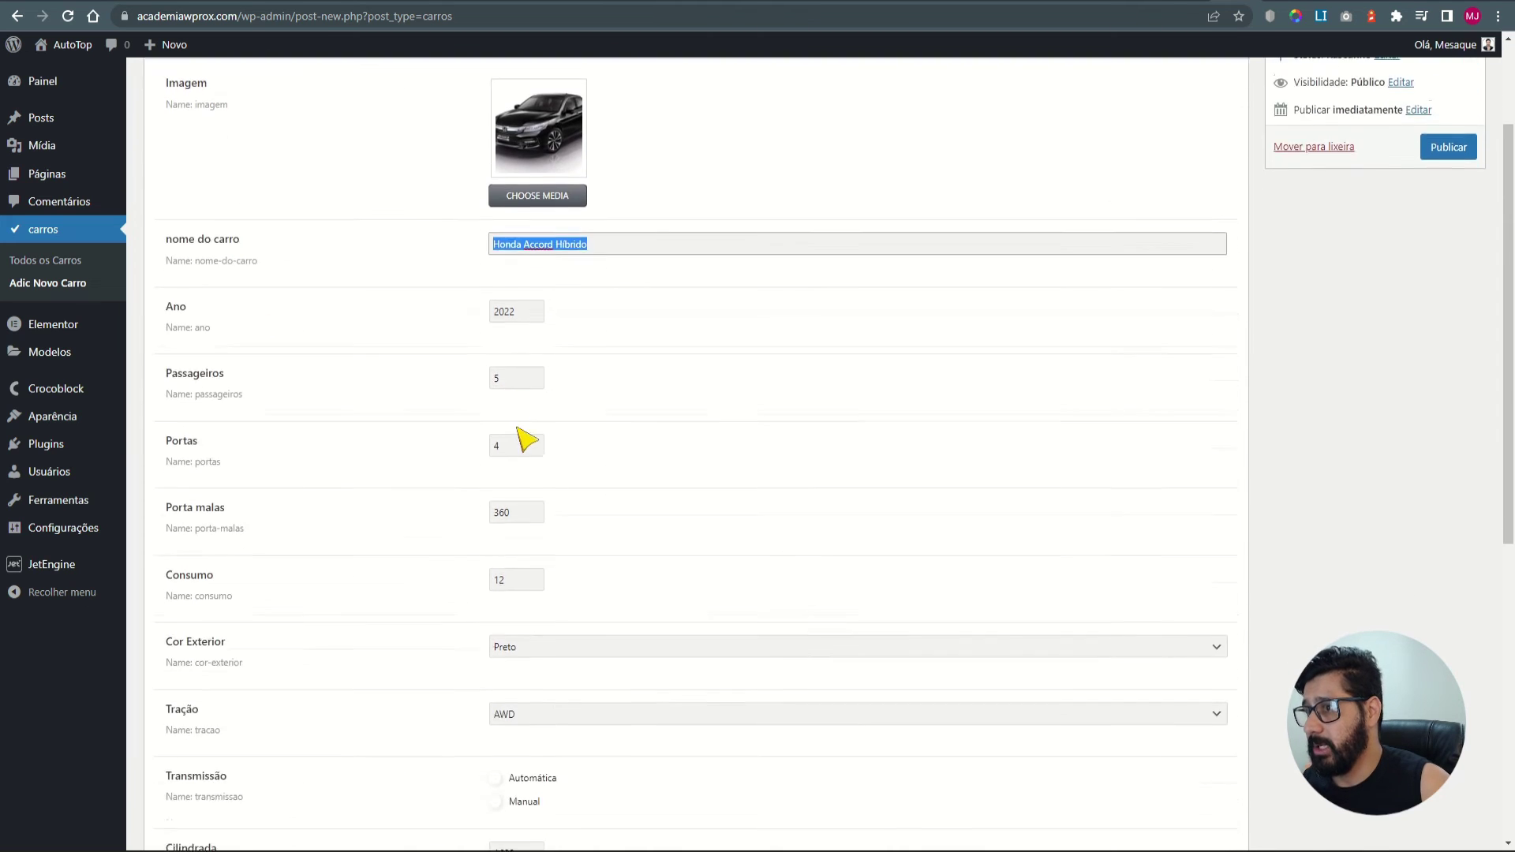
pyautogui.scroll(2, 318, 175)
pyautogui.scroll(-2, 553, 378)
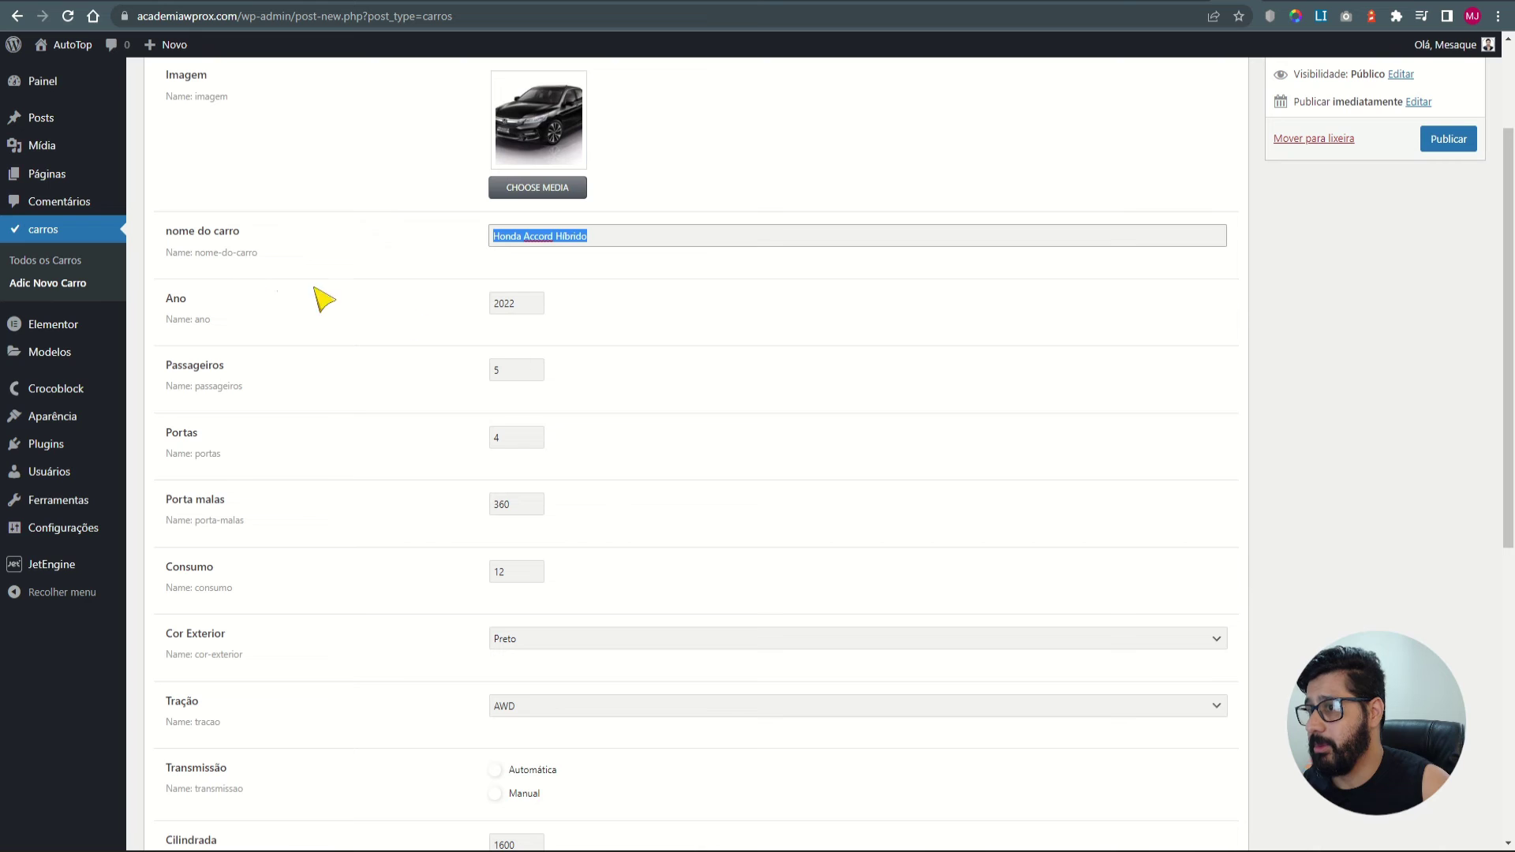
pyautogui.click(534, 308)
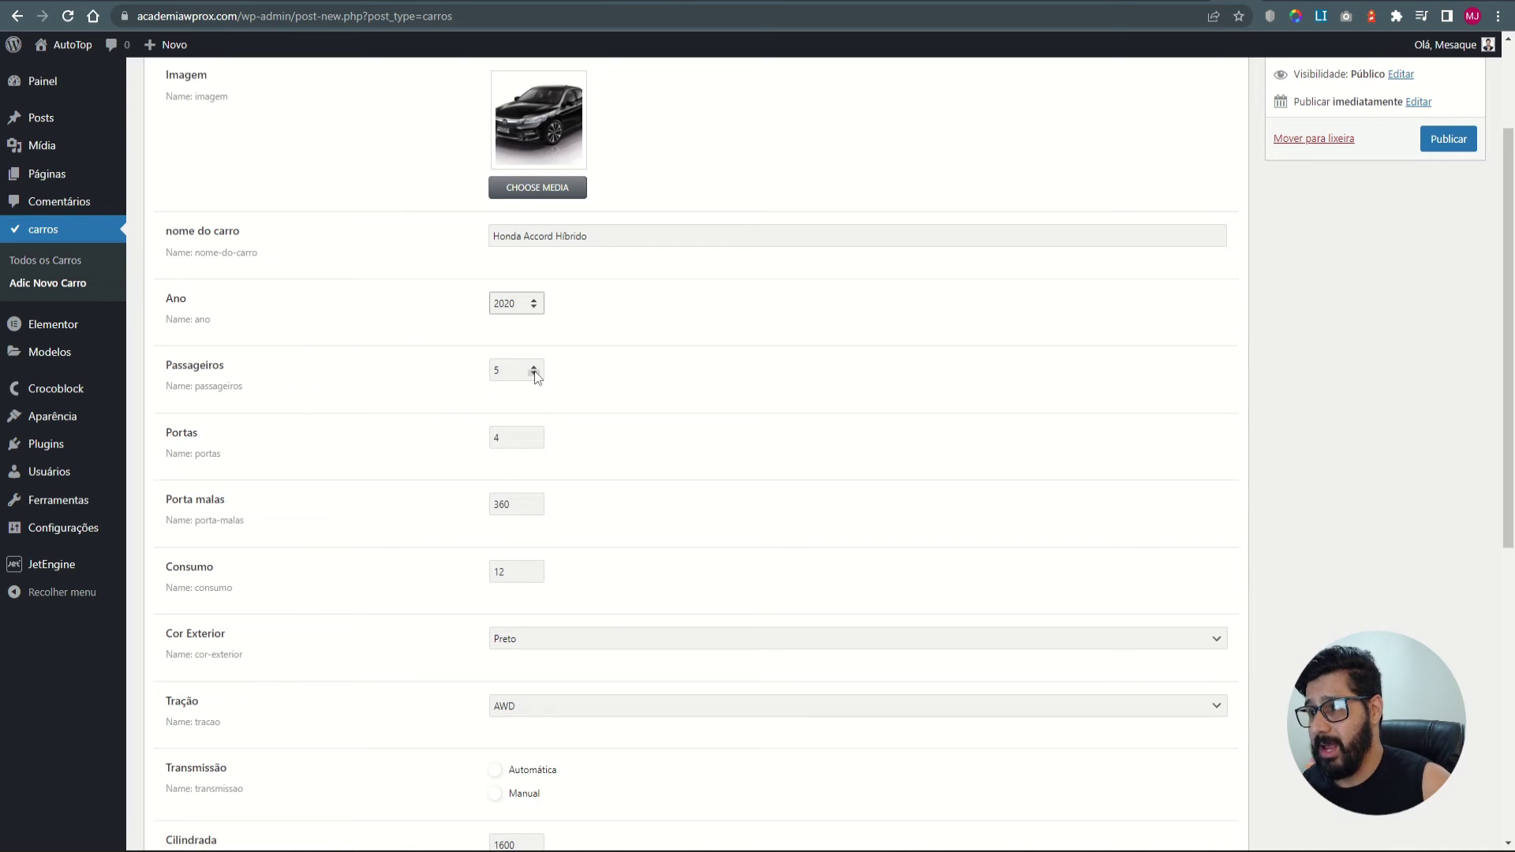
pyautogui.scroll(-2, 685, 420)
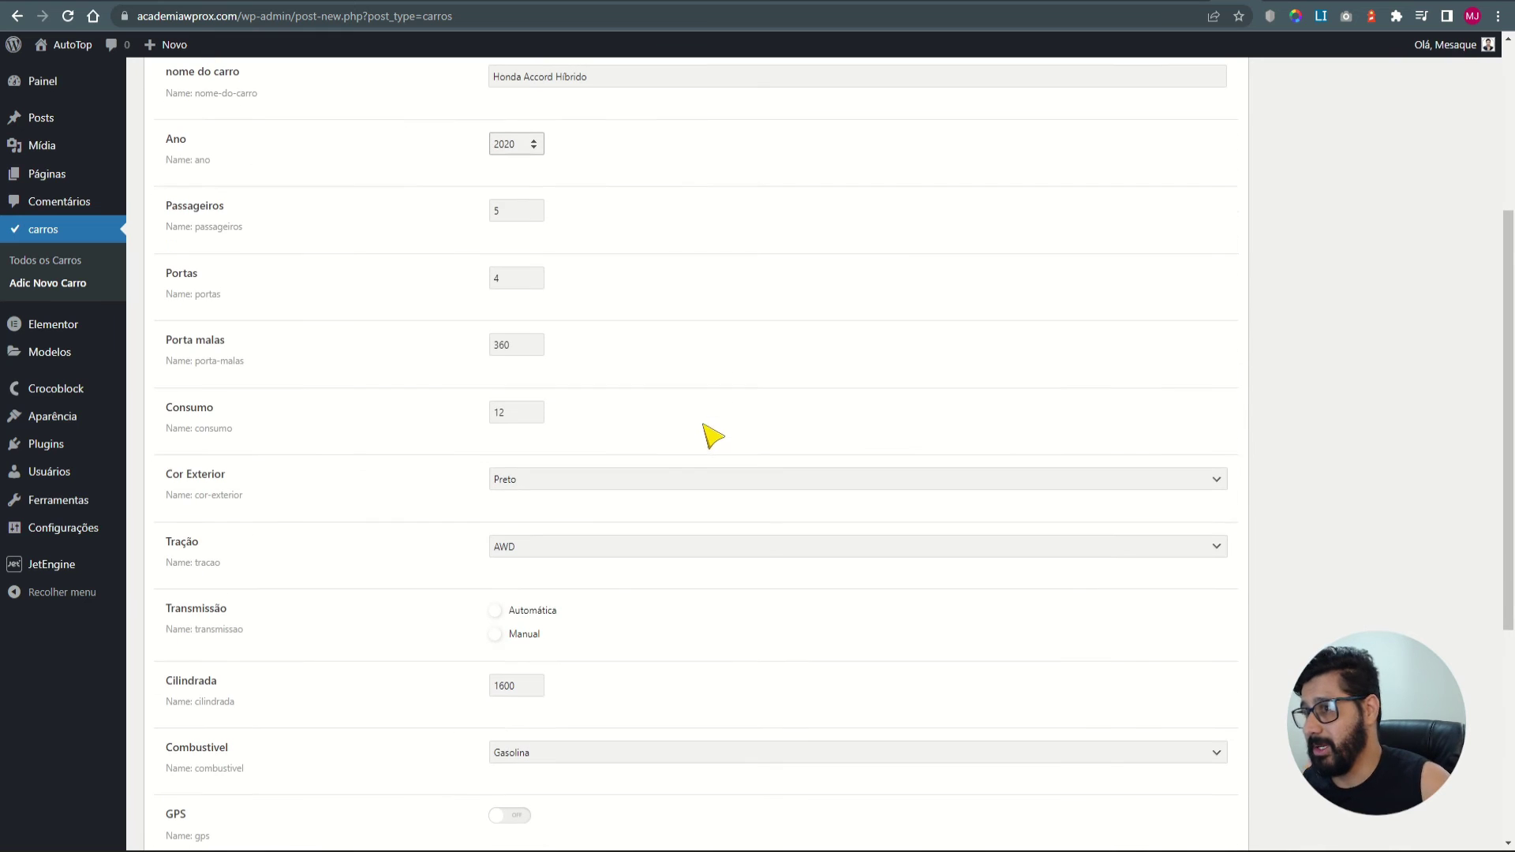
pyautogui.click(534, 272)
pyautogui.scroll(3, 846, 401)
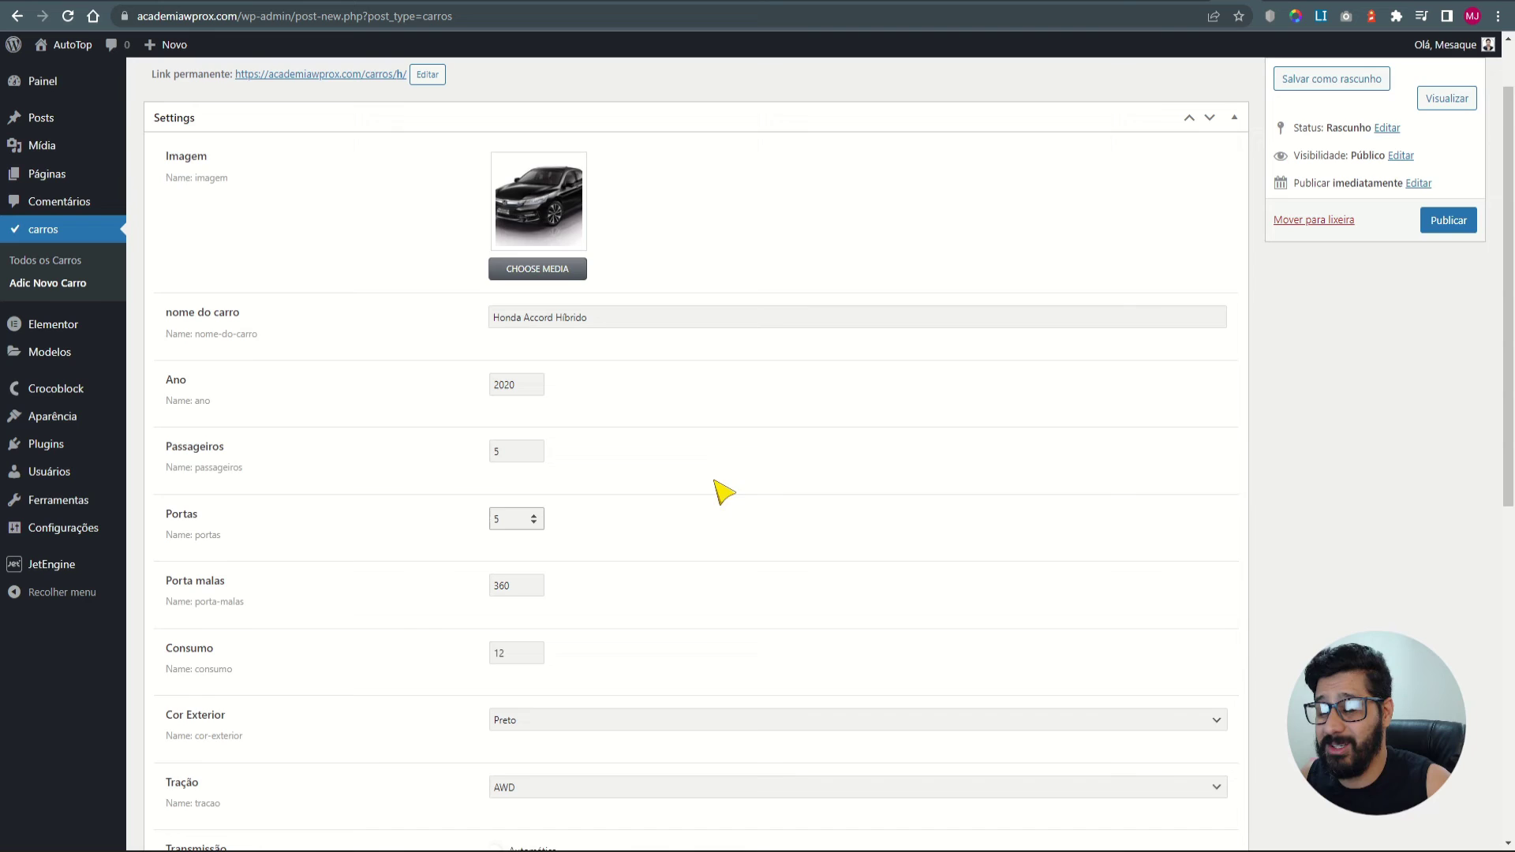
# Set Porta malas to 550 and Consumo to 22.
pyautogui.scroll(-1, 647, 517)
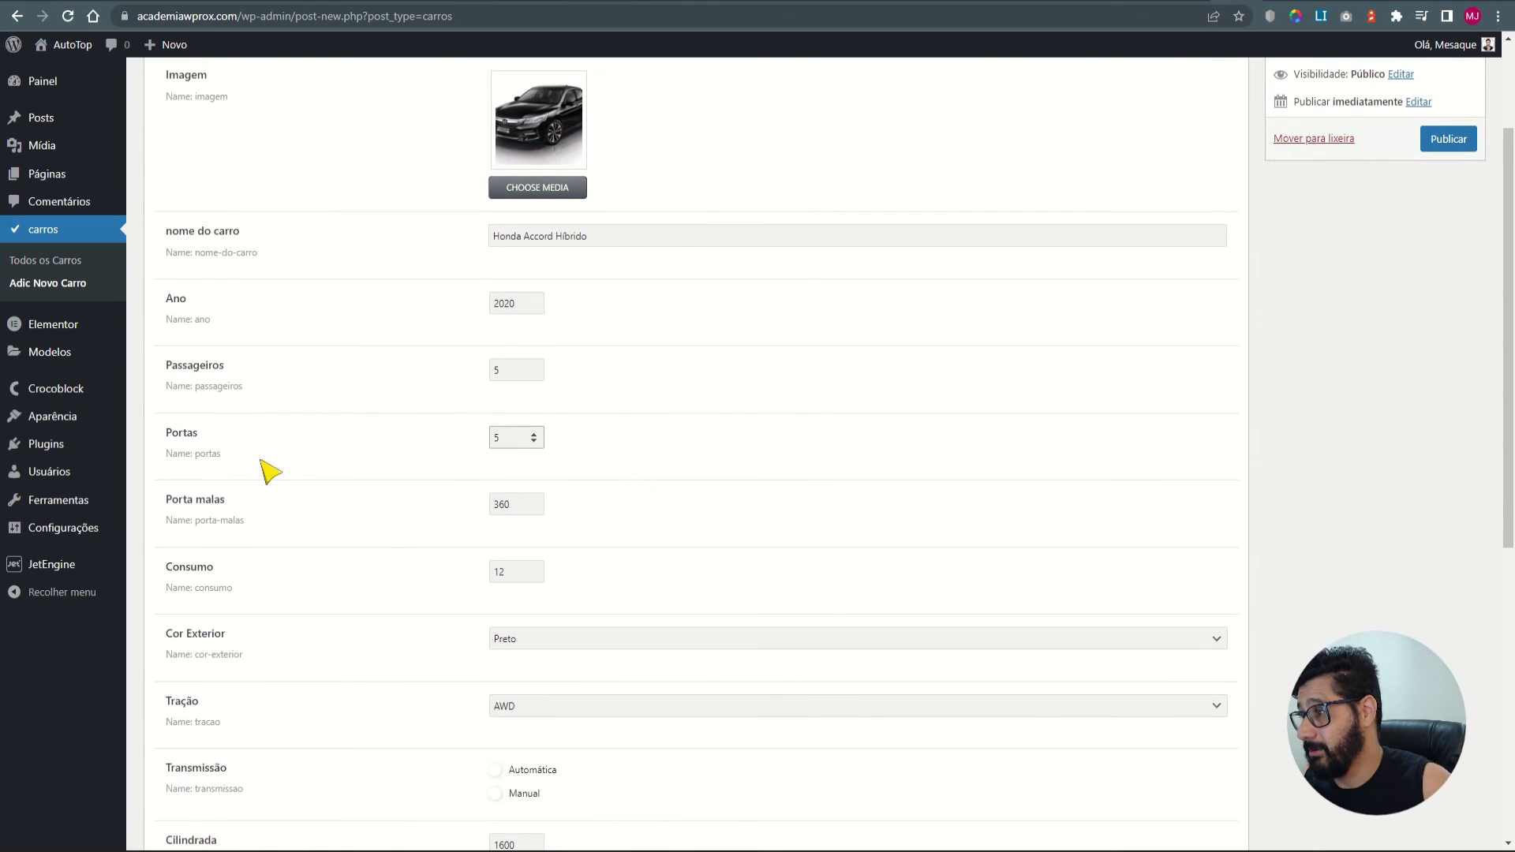
pyautogui.scroll(-2, 277, 446)
pyautogui.press('Tab')
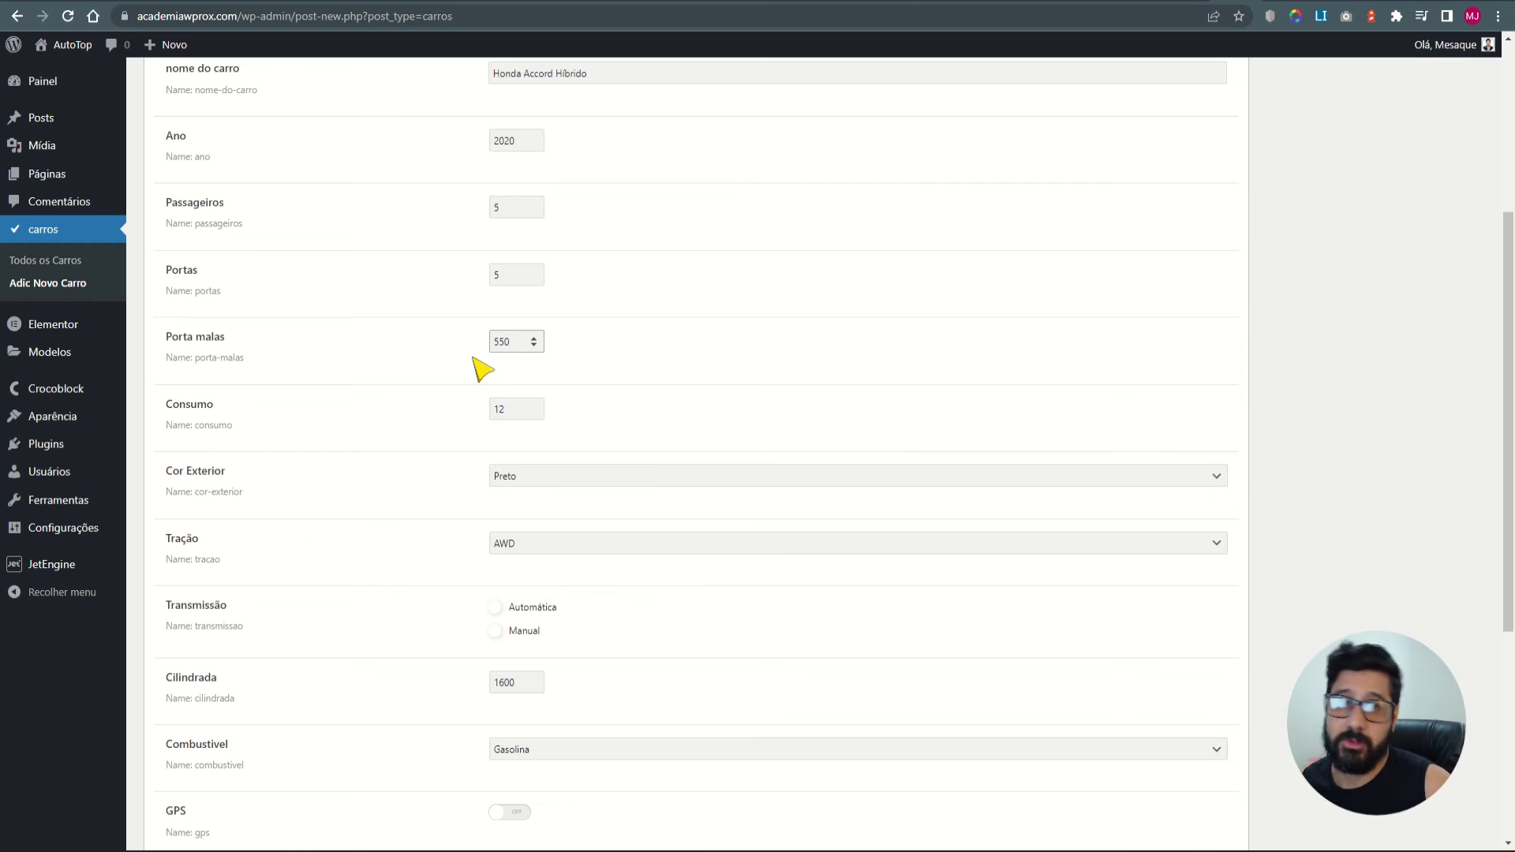
pyautogui.scroll(-1, 581, 378)
pyautogui.click(503, 327)
pyautogui.doubleClick(505, 328)
pyautogui.moveTo(505, 330); pyautogui.dragTo(464, 322)
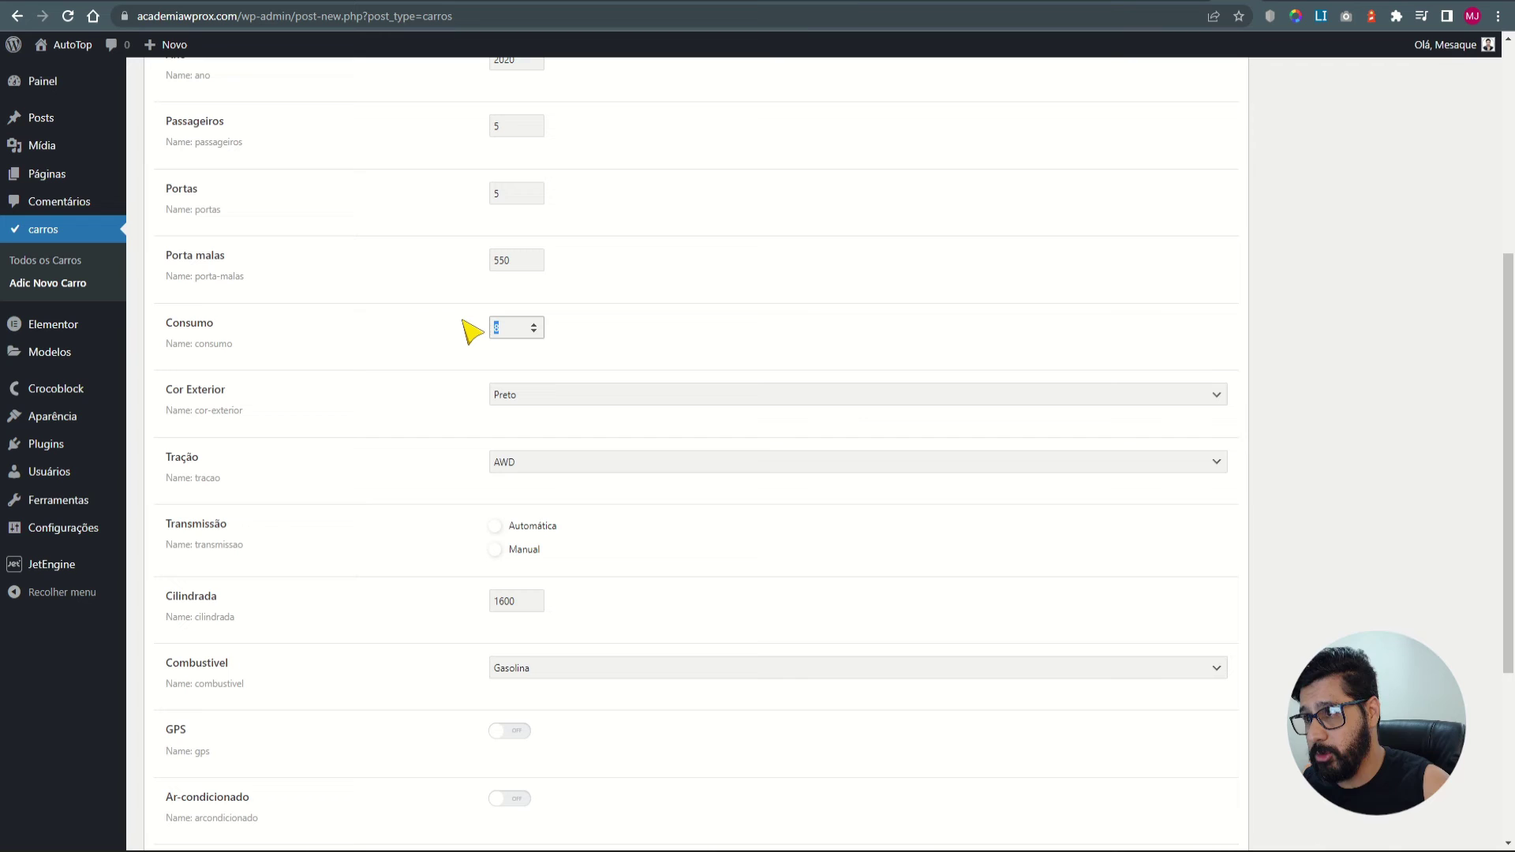
pyautogui.write('22')
# Check the Cor Exterior and Tração options, keeping Preto and AWD.
pyautogui.click(563, 397)
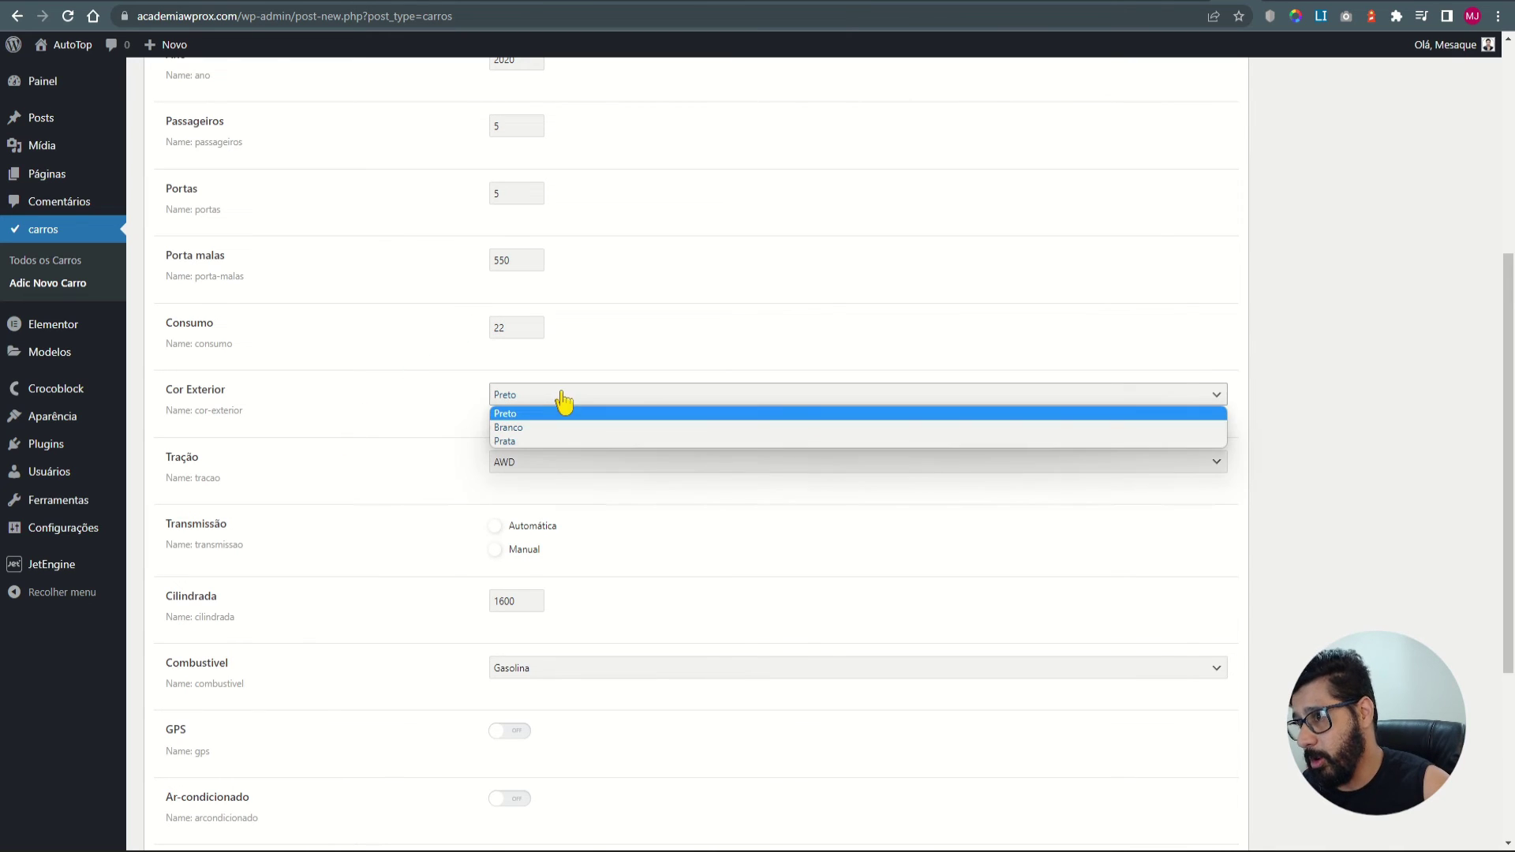
pyautogui.click(291, 452)
pyautogui.scroll(-3, 298, 340)
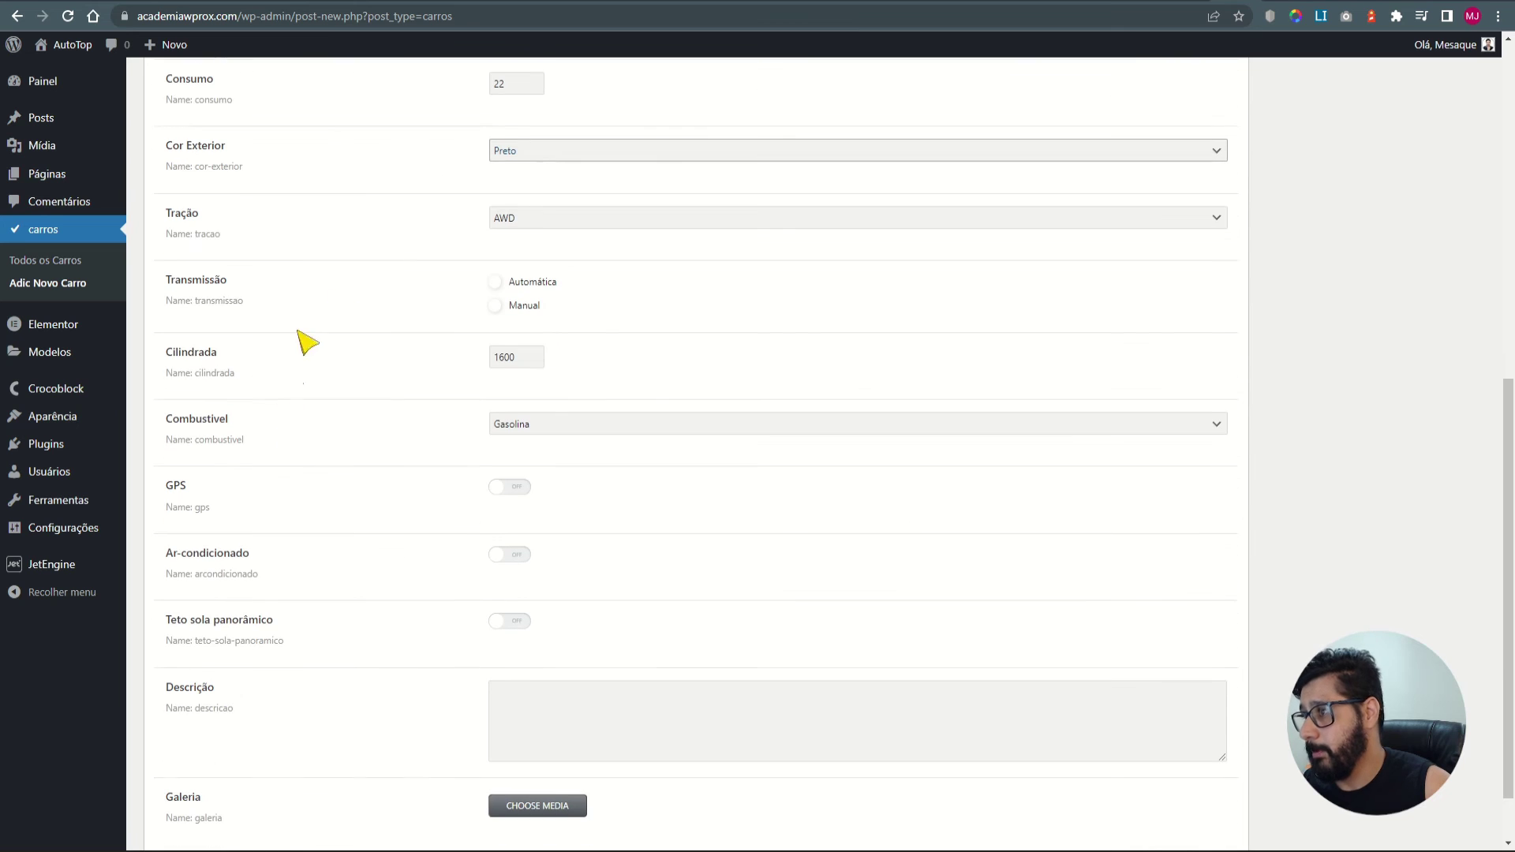
pyautogui.click(539, 226)
pyautogui.click(539, 227)
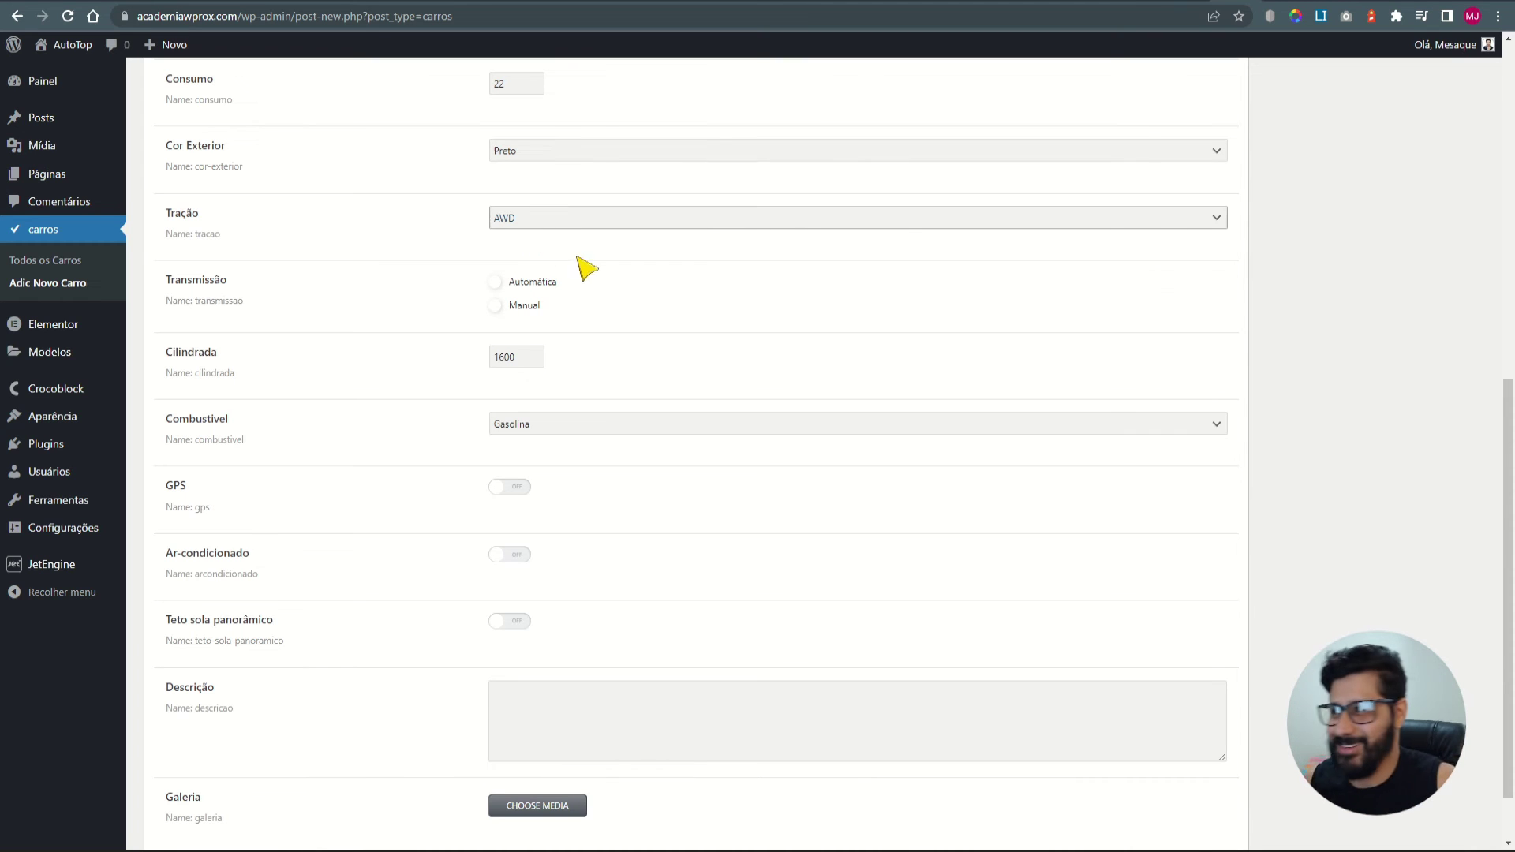
# Fill in the engine details: Transmissão Automática, Cilindrada 2000 and Combustivel Hibrido.
pyautogui.click(495, 282)
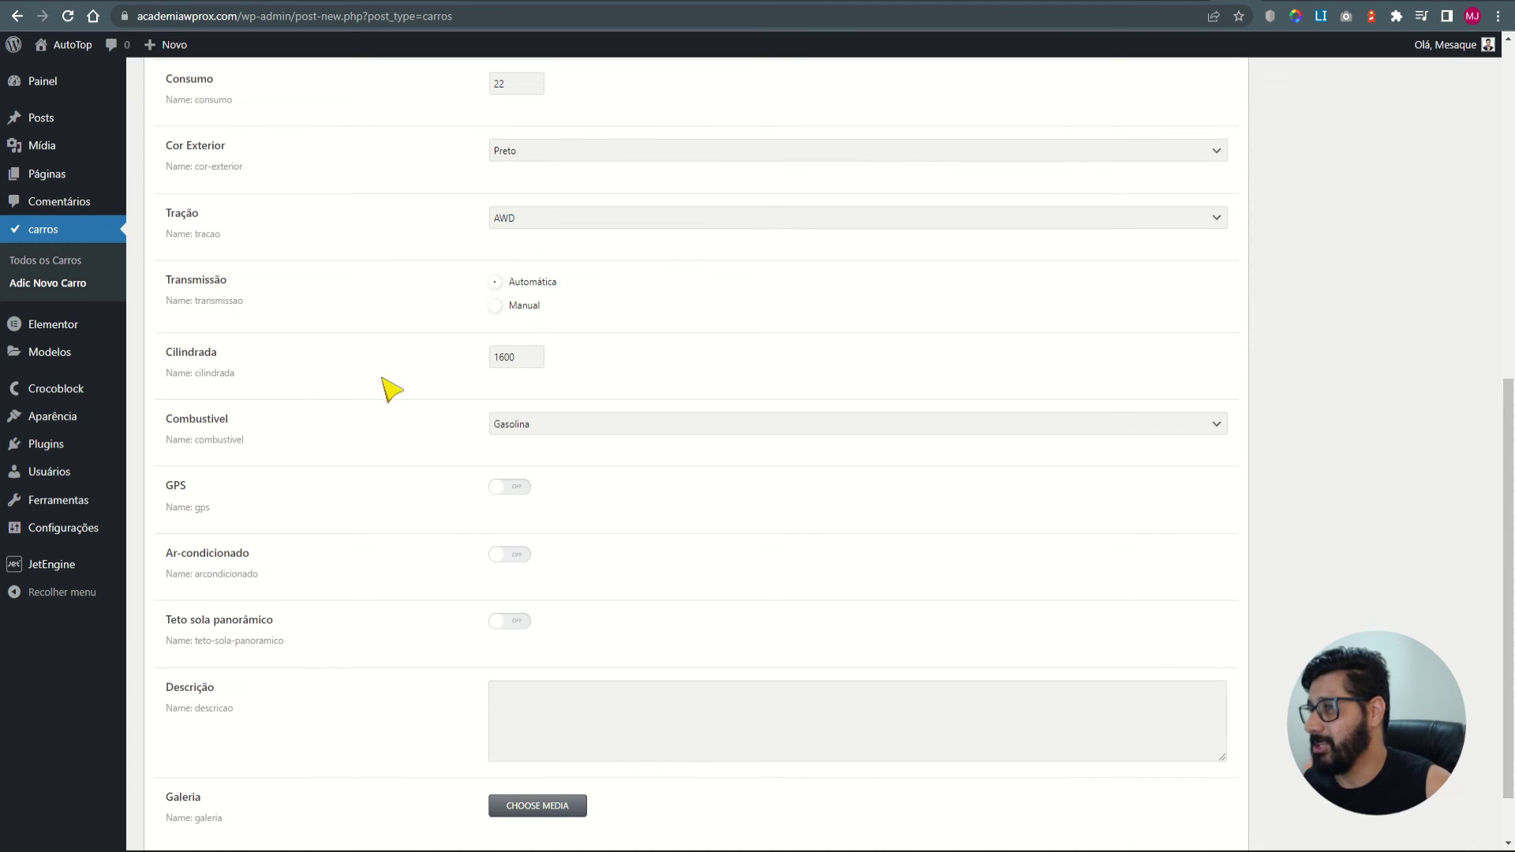
pyautogui.doubleClick(509, 359)
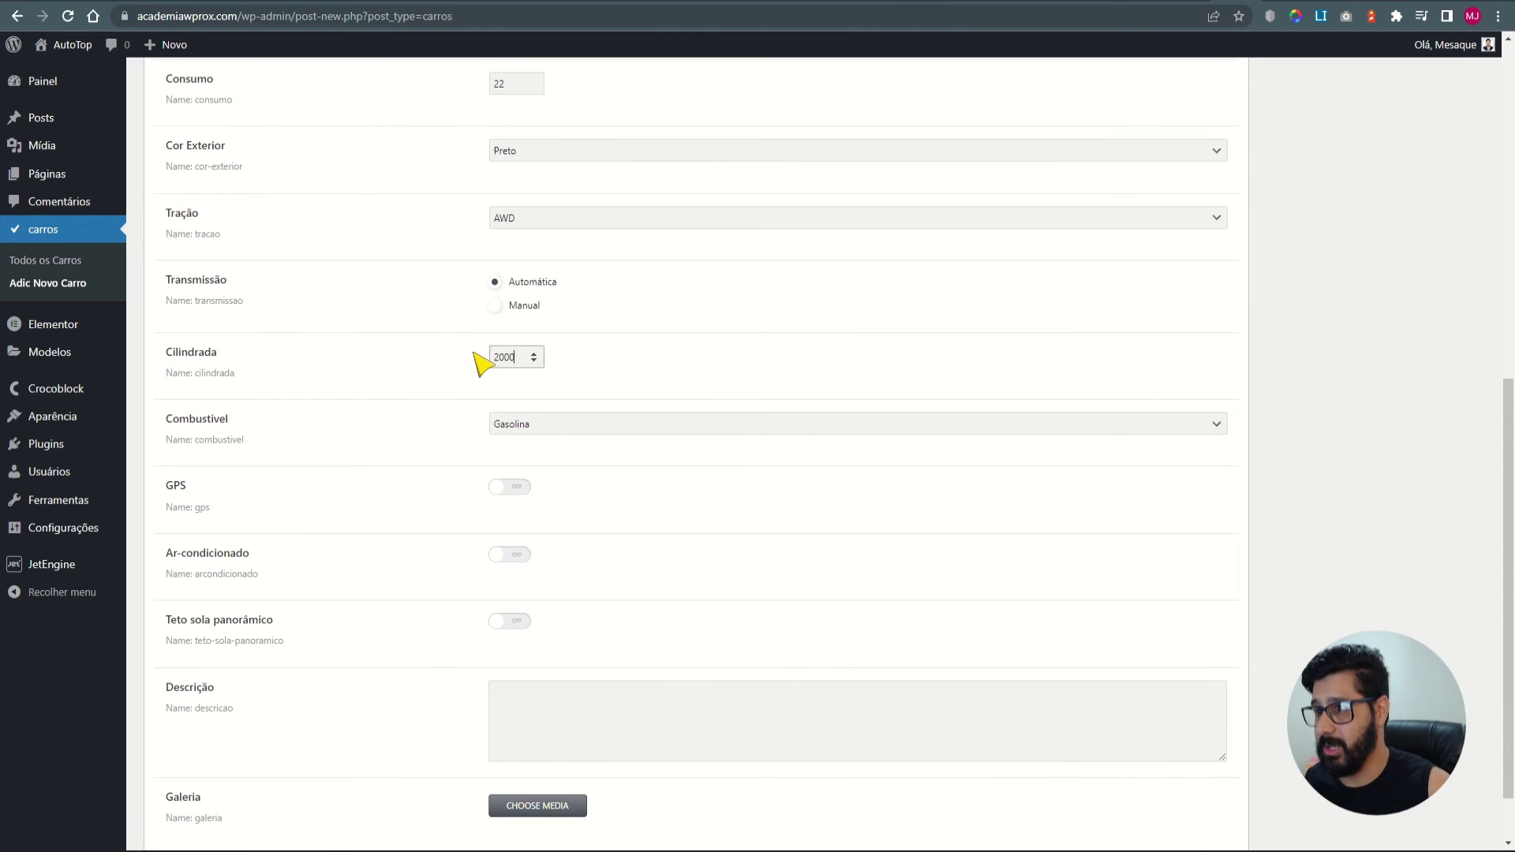
pyautogui.click(539, 428)
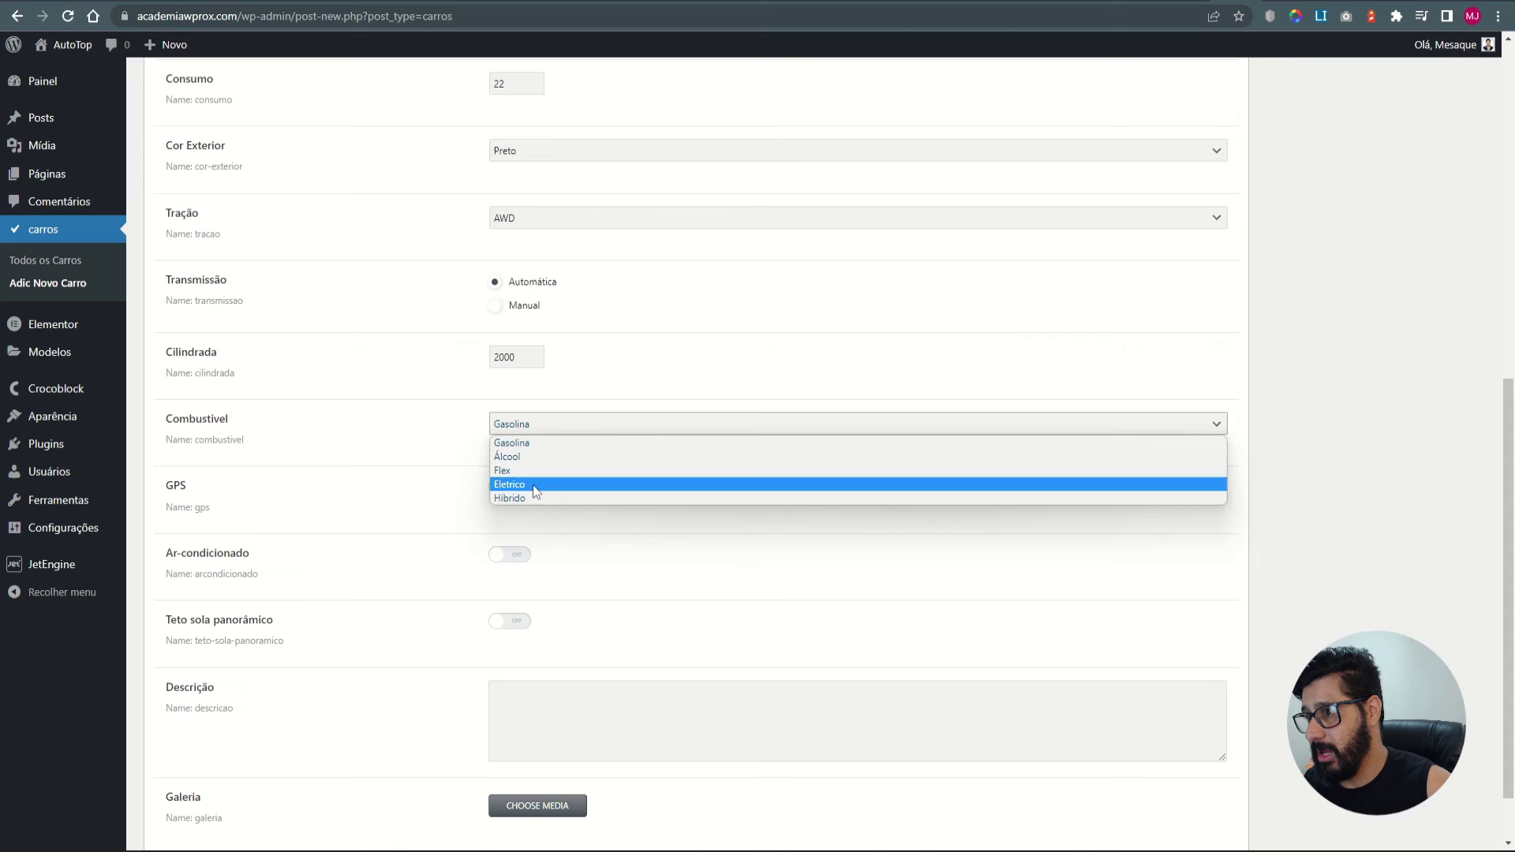
pyautogui.click(531, 501)
# Turn on the GPS and Ar-condicionado options for the car.
pyautogui.scroll(-2, 365, 535)
pyautogui.click(512, 413)
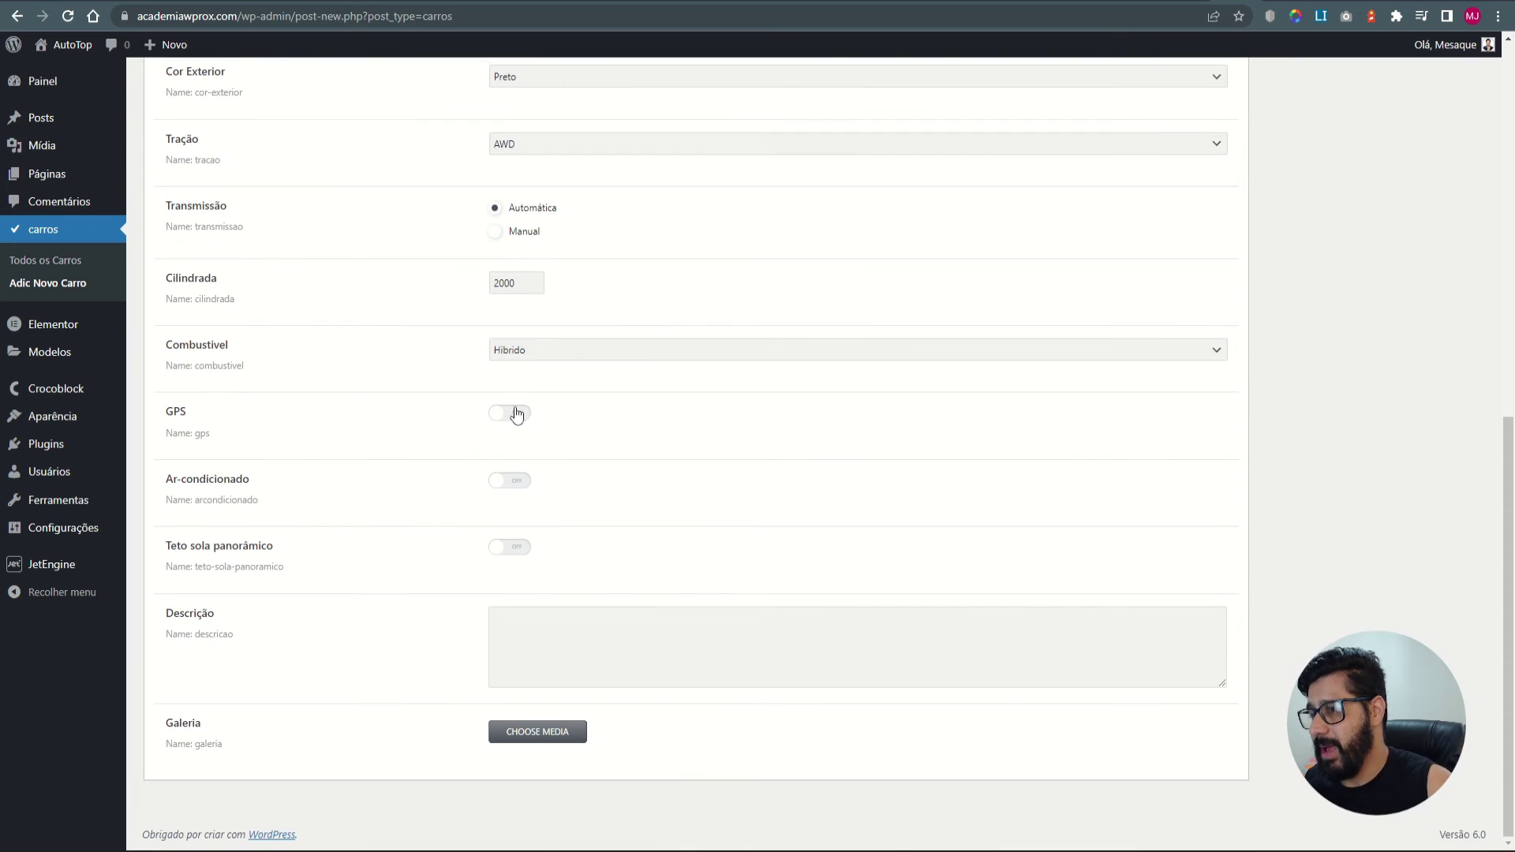
pyautogui.click(513, 481)
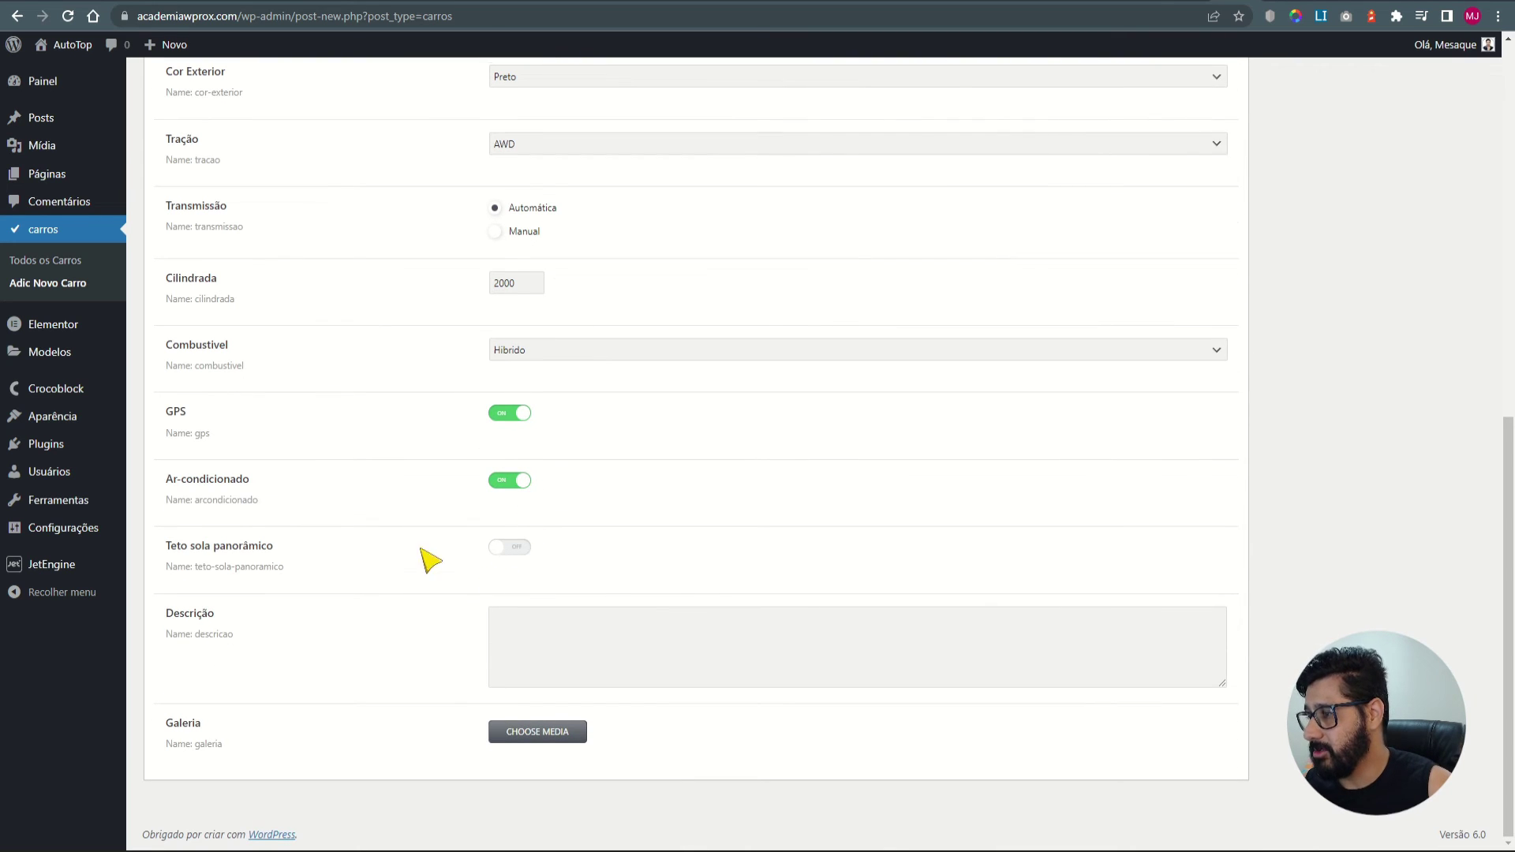
# Generate Lorem Ipsum placeholder text with 2 paragraphs of 2 sentences each for the Descrição field.
pyautogui.click(585, 642)
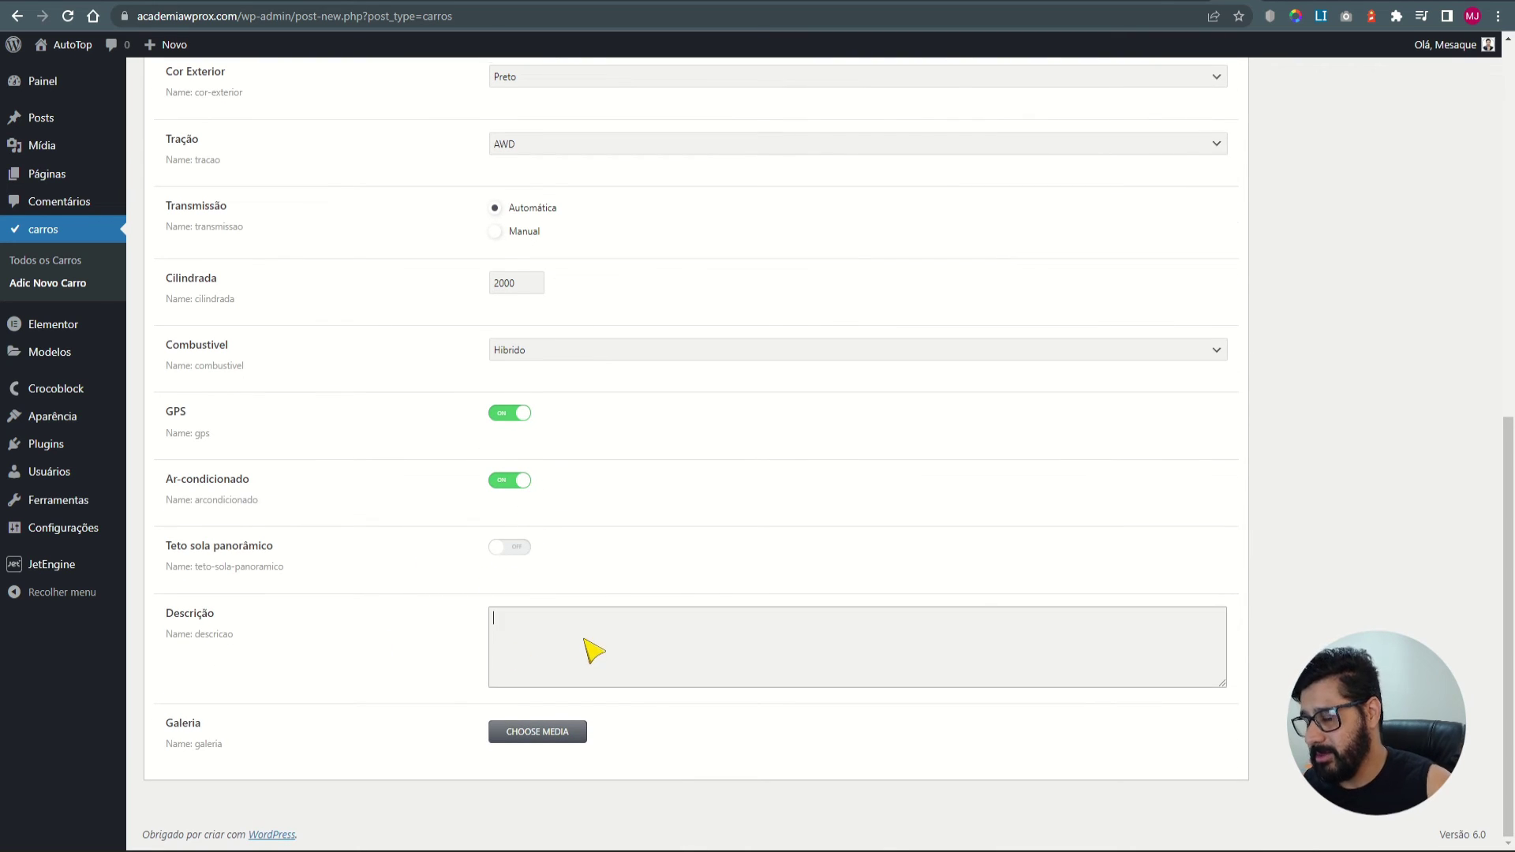
pyautogui.click(1319, 17)
pyautogui.click(1097, 56)
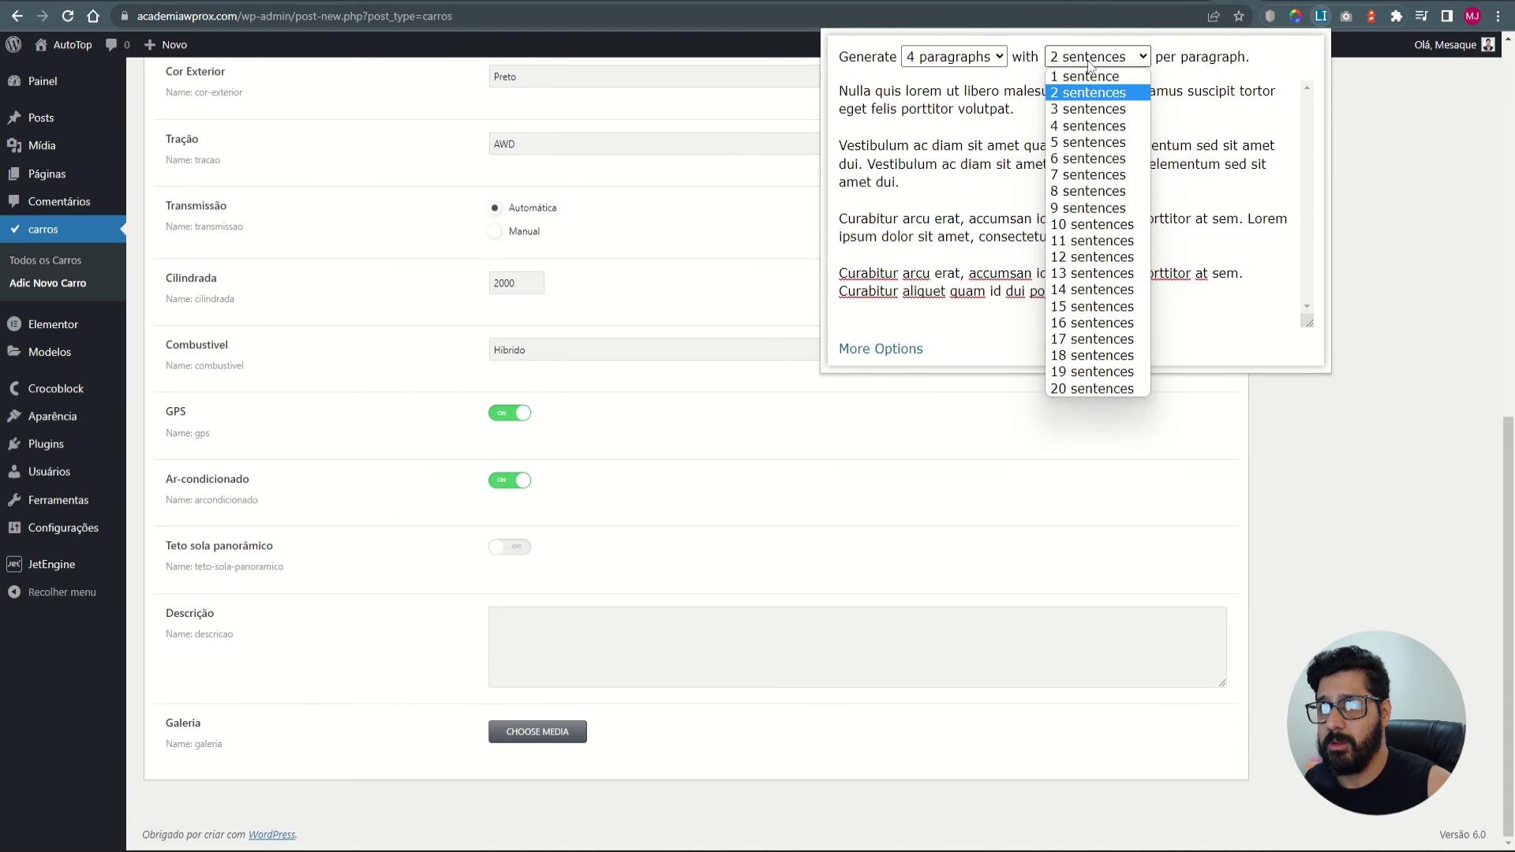
pyautogui.click(954, 56)
pyautogui.click(945, 91)
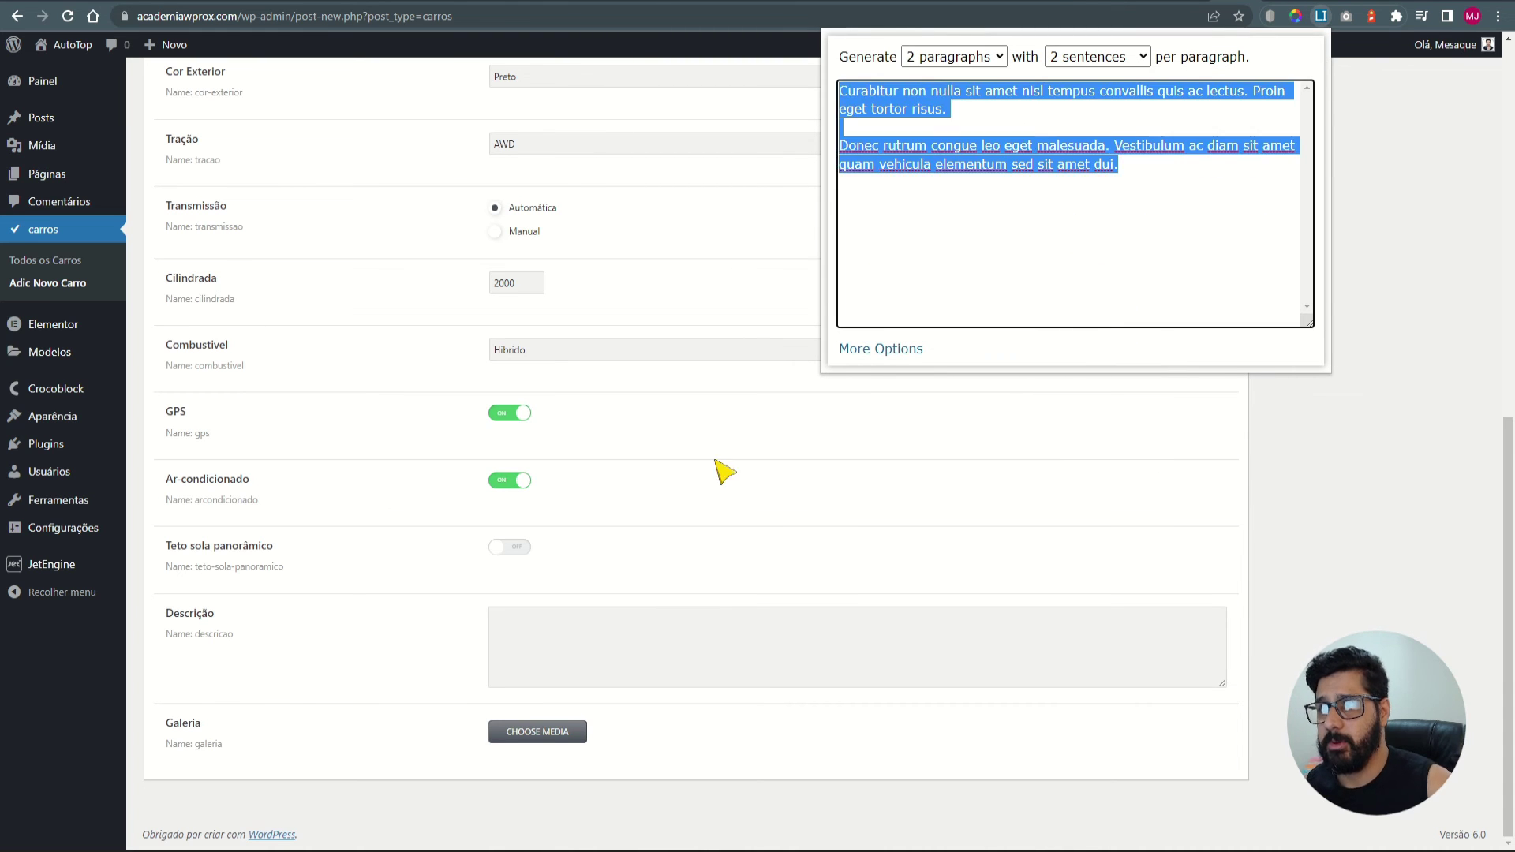
# Insert the generated placeholder text into Descrição and join its two paragraphs into one.
pyautogui.click(550, 676)
pyautogui.write('Curabitur non nulla sit amet nisl tempus convallis quis ac lectus. Proin eget tortor risus.  Donec rutrum congue leo eget malesuada. Vestibulum ac diam sit amet quam vehicula elementum sed sit amet dui.')
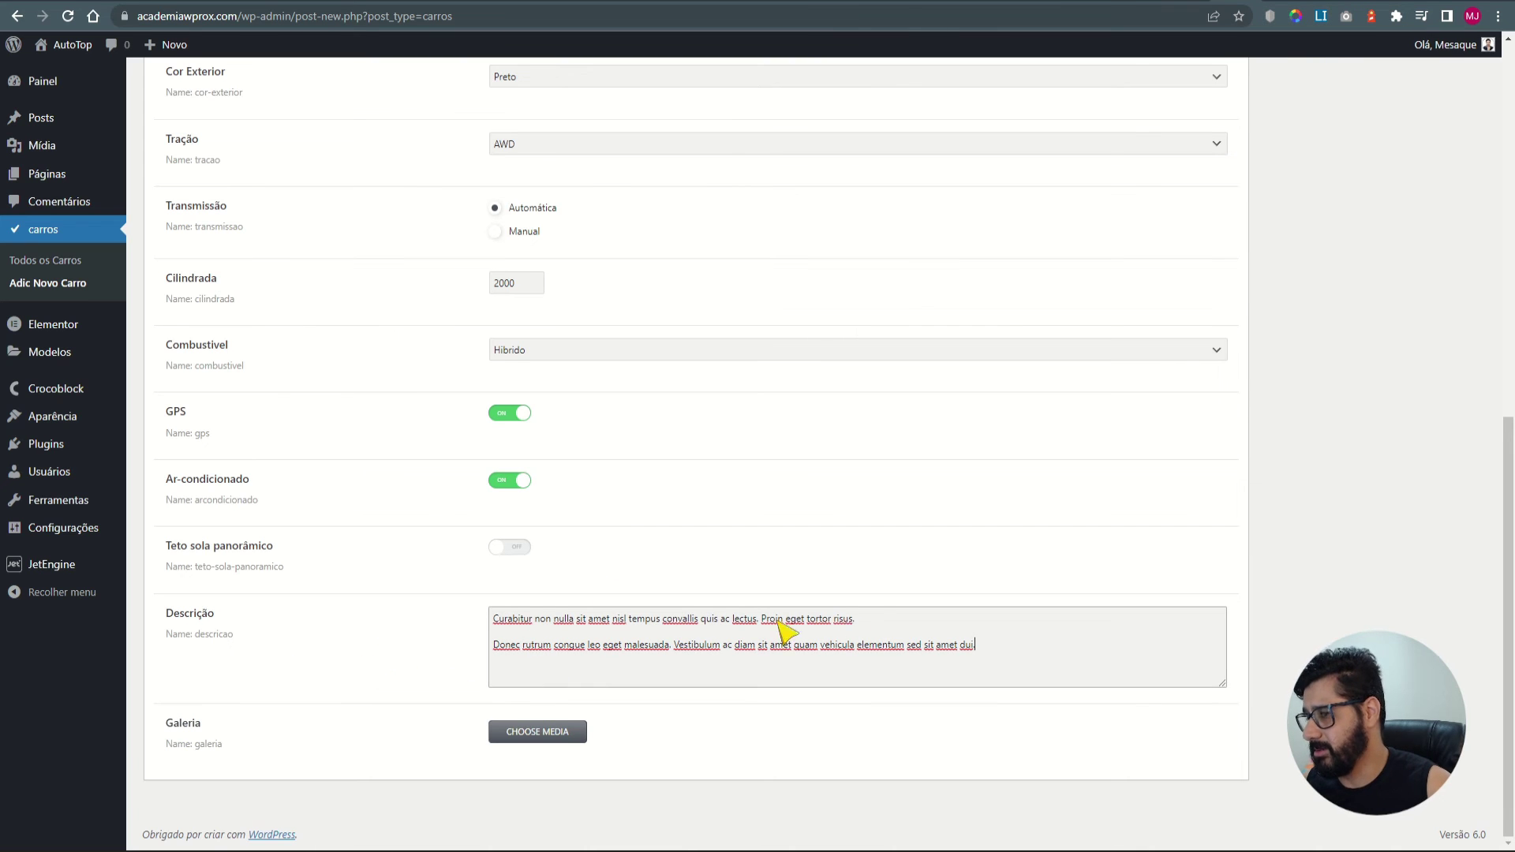
pyautogui.press('Delete')
pyautogui.press('Delete')
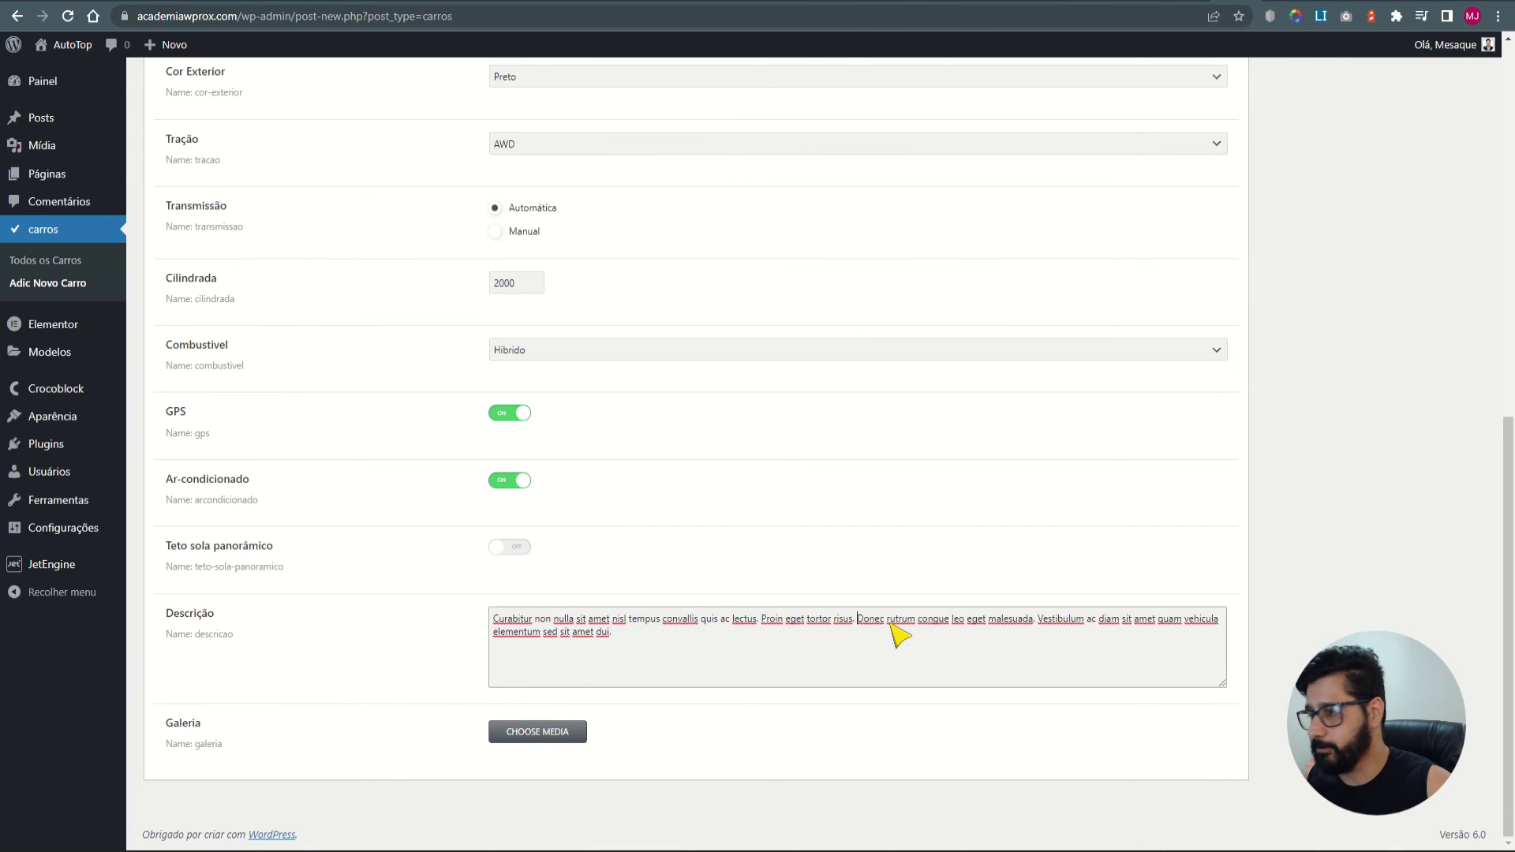
# Add all the car photos except car2.jpg to the Galeria field and publish the car.
pyautogui.click(533, 733)
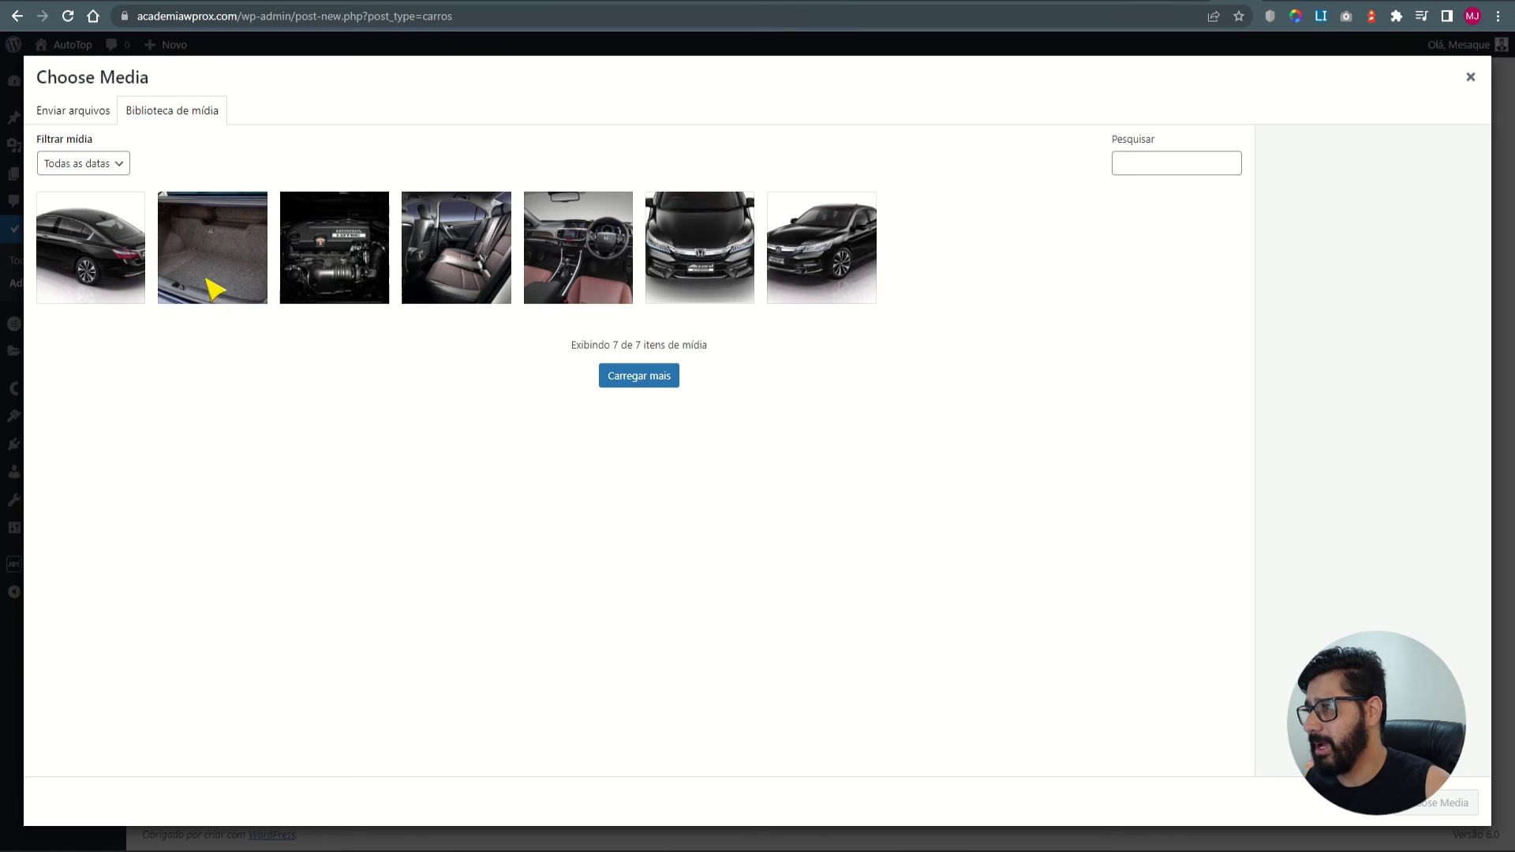
pyautogui.click(102, 254)
pyautogui.keyDown('shift'); pyautogui.click(789, 251); pyautogui.keyUp('shift')
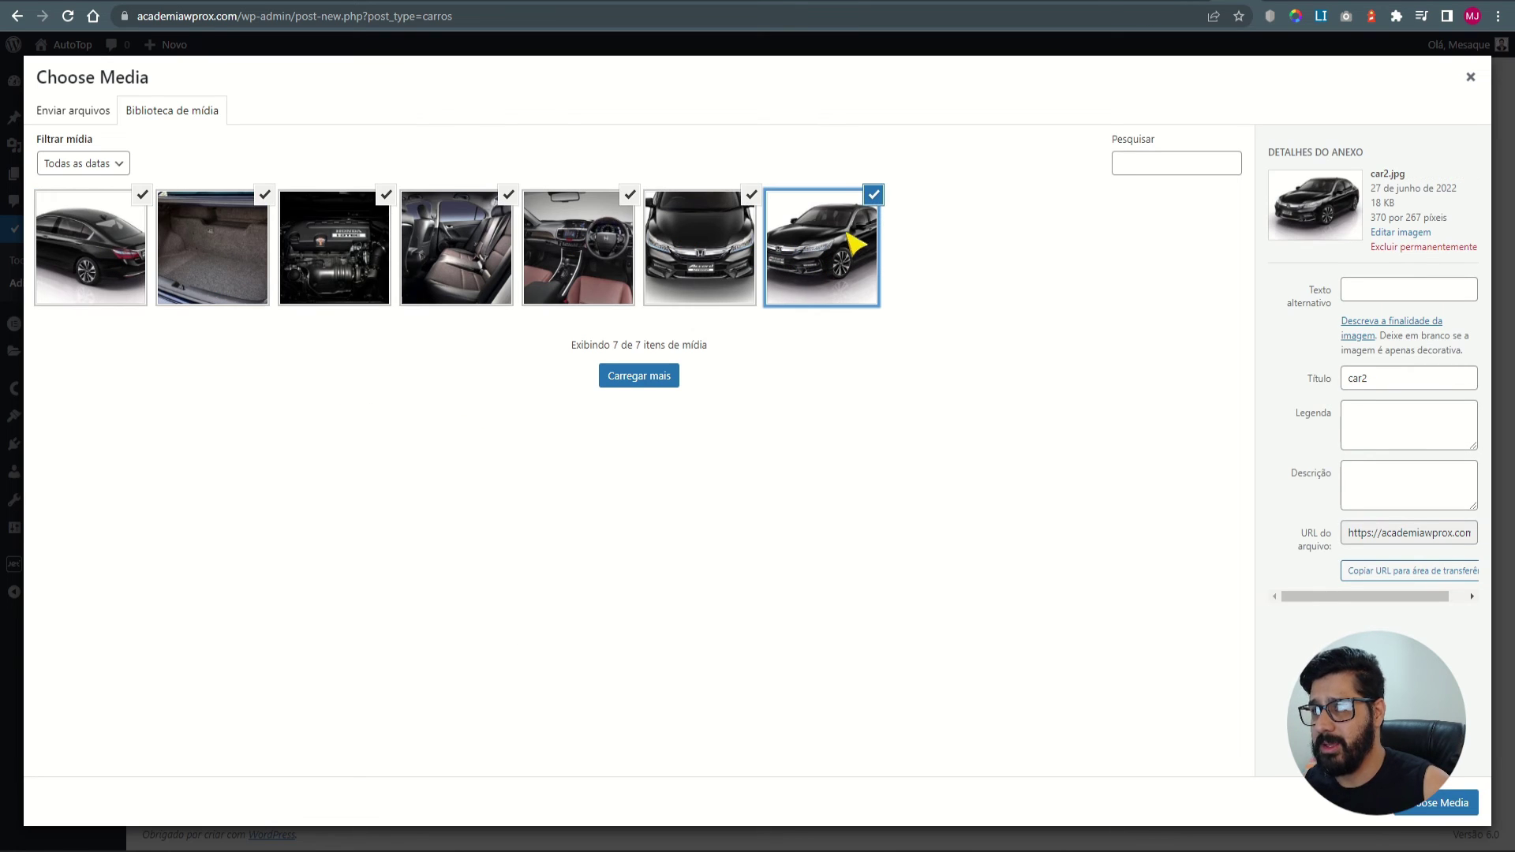
pyautogui.click(852, 241)
pyautogui.click(1429, 802)
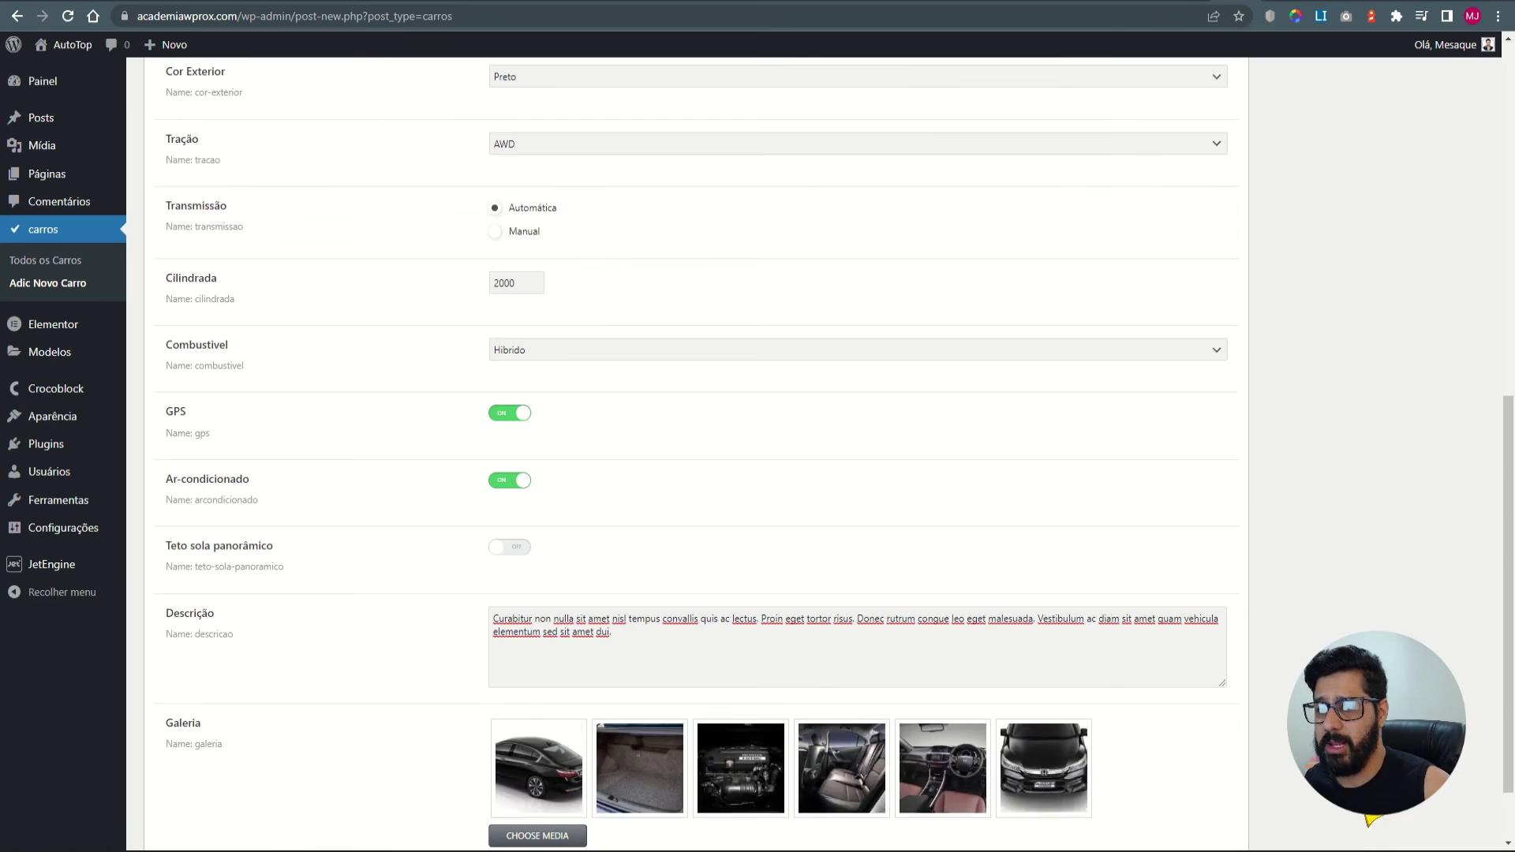
pyautogui.scroll(10, 1460, 552)
pyautogui.click(1468, 301)
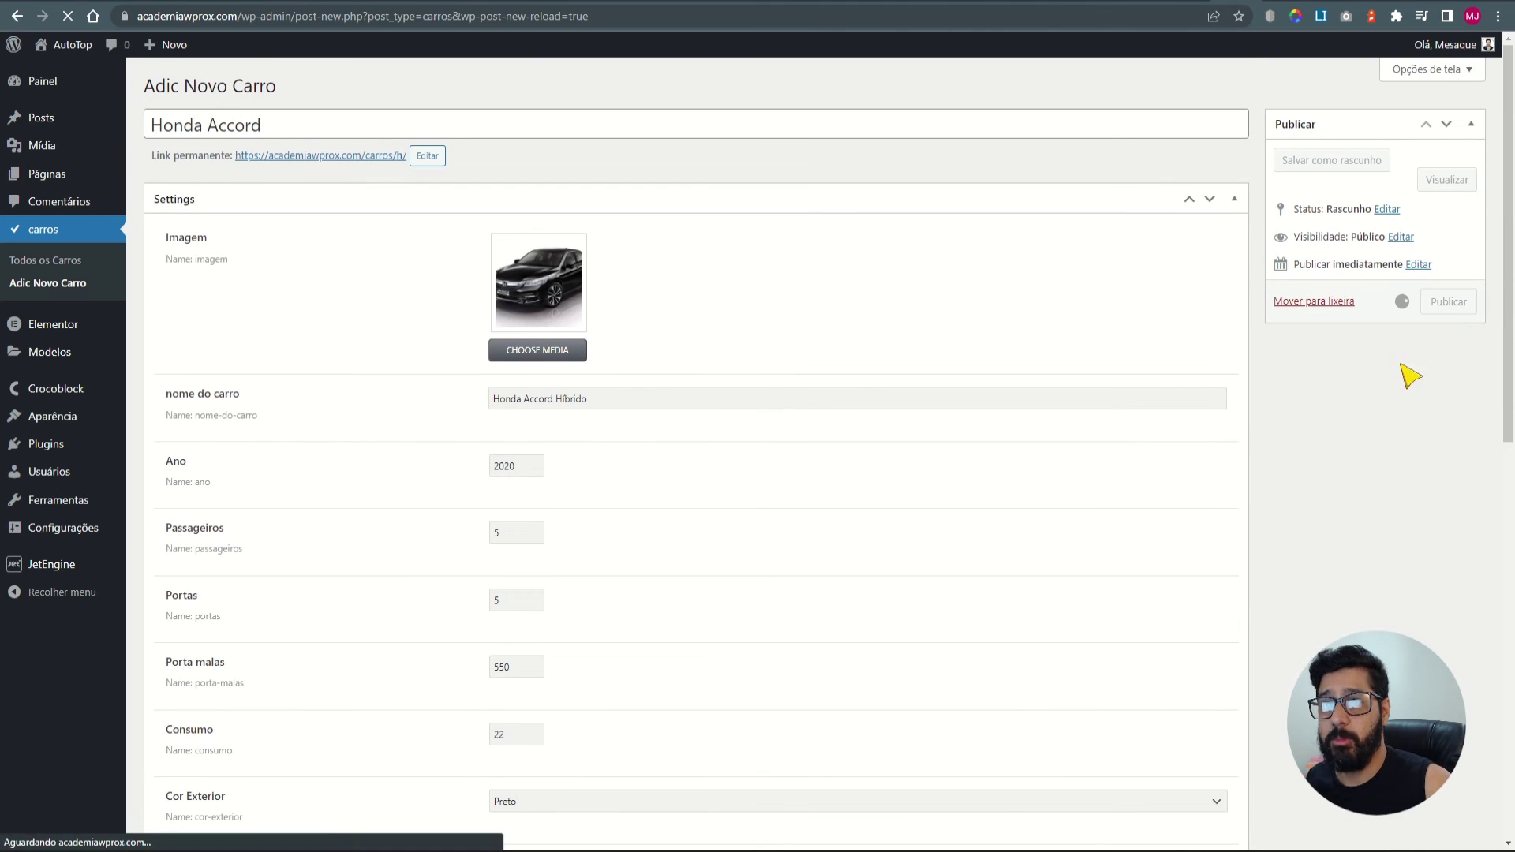
# Open the published Honda Accord page in a new tab and examine which of the entry's content it displays.
pyautogui.rightClick(447, 205)
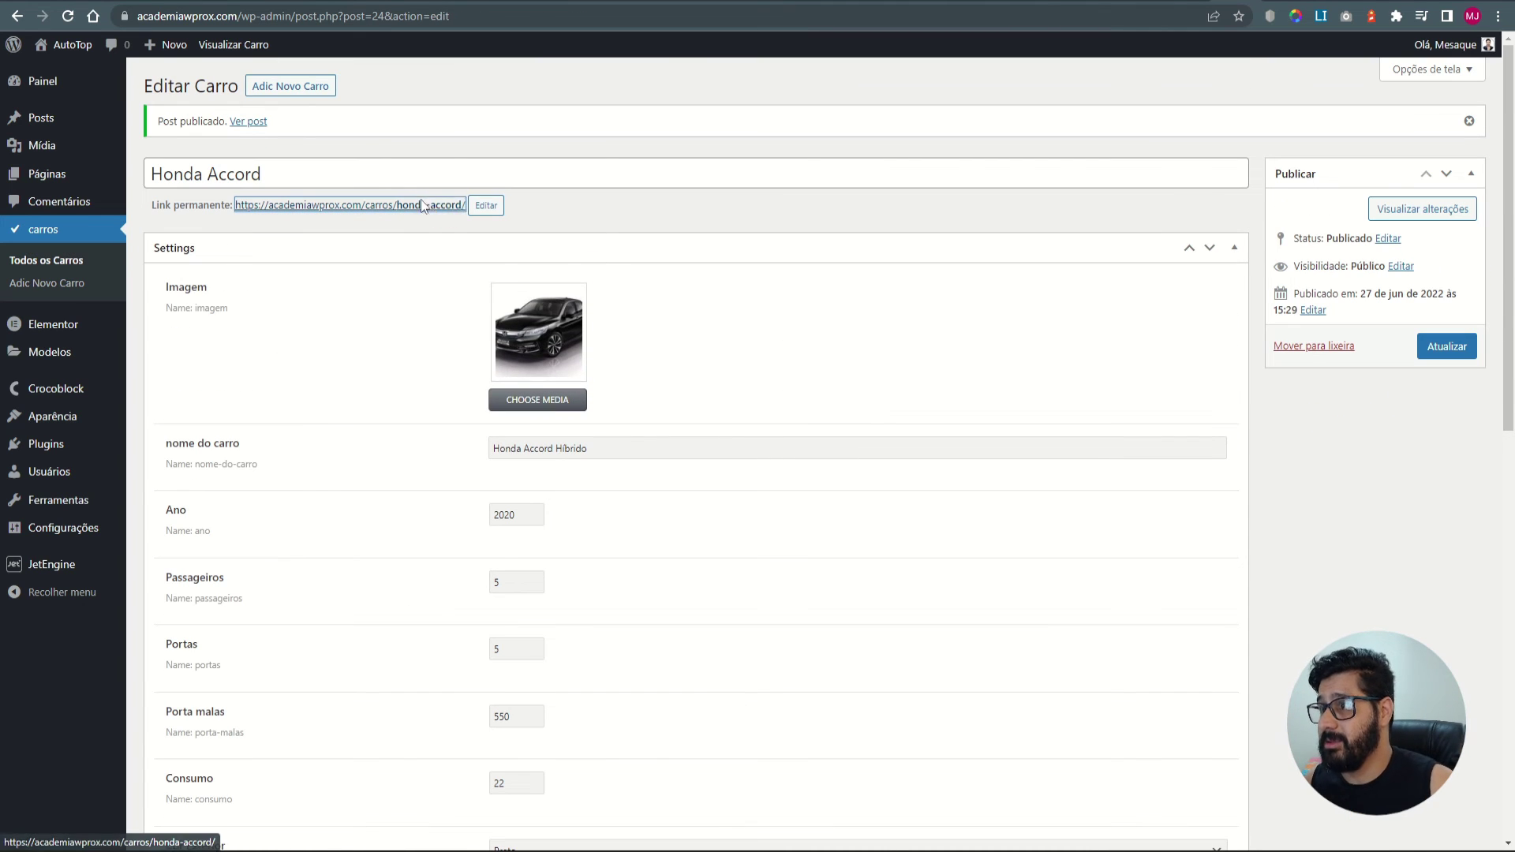
pyautogui.click(452, 217)
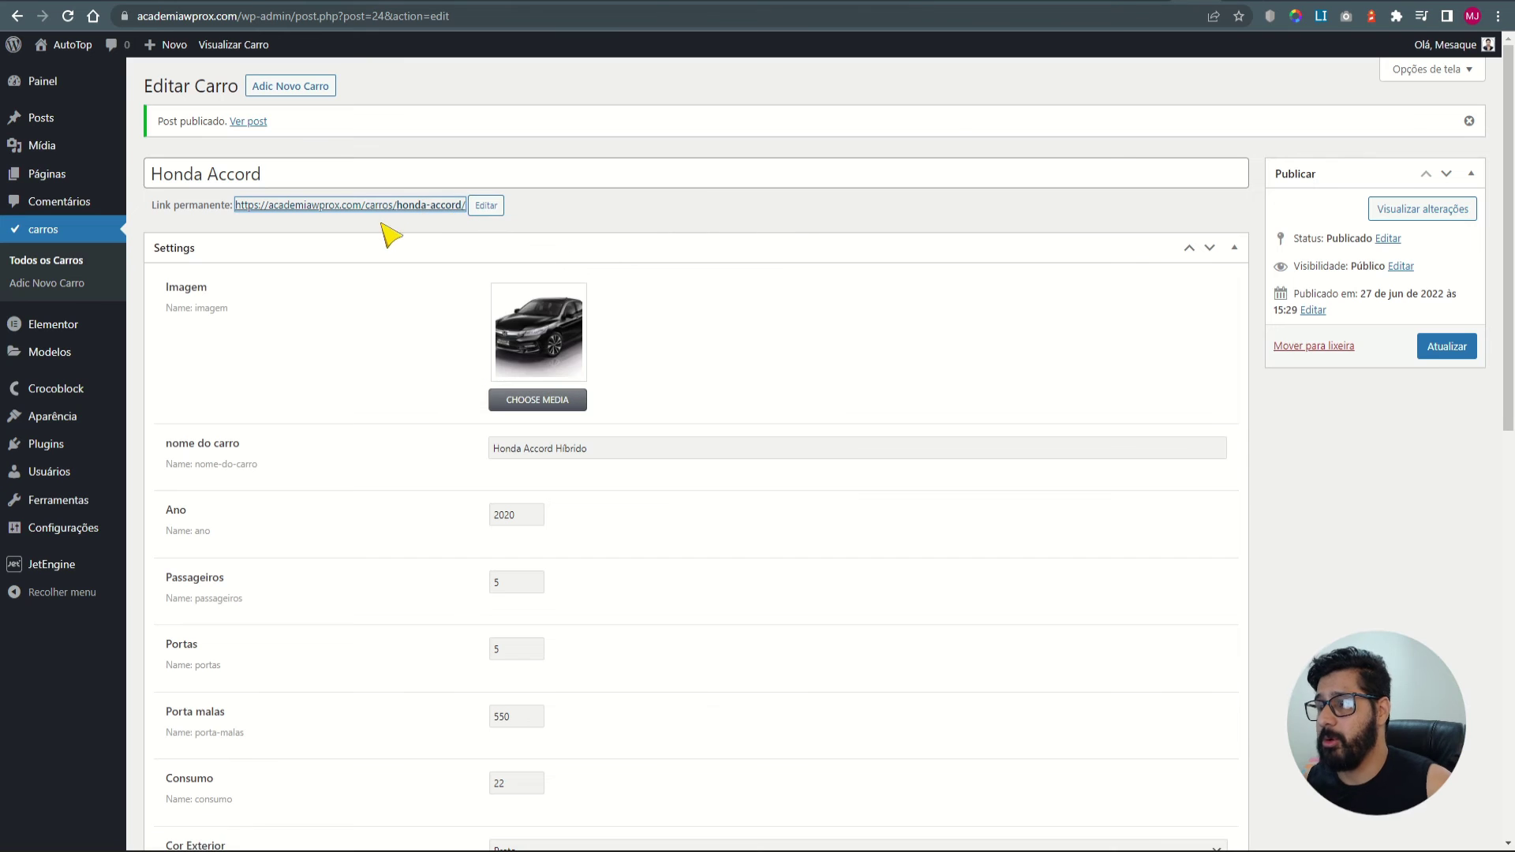
pyautogui.scroll(5, 321, 216)
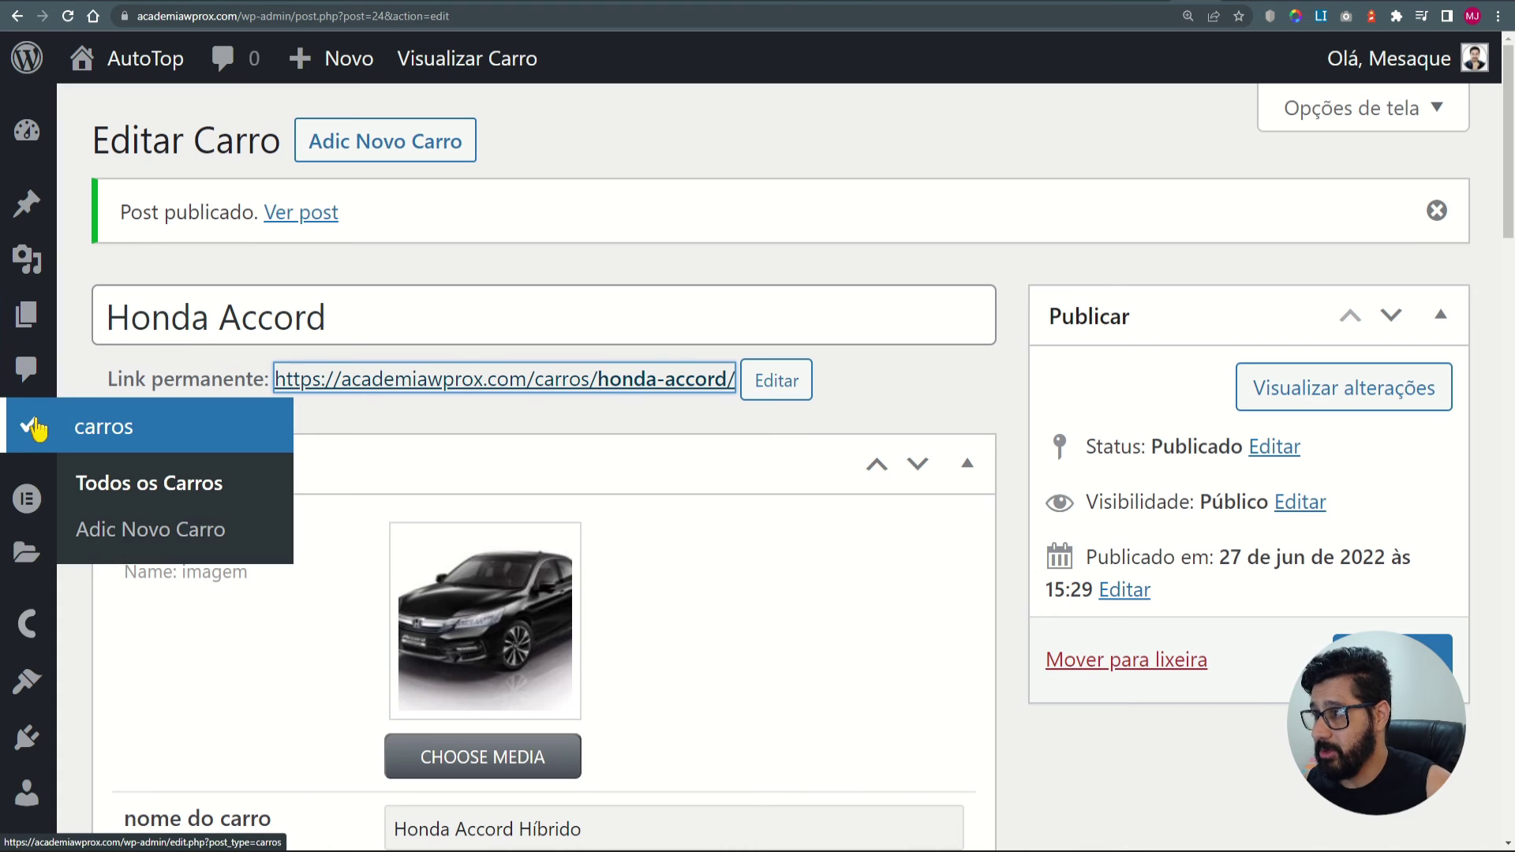
pyautogui.moveTo(393, 320); pyautogui.dragTo(93, 320)
pyautogui.hotkey('ctrl', '0')
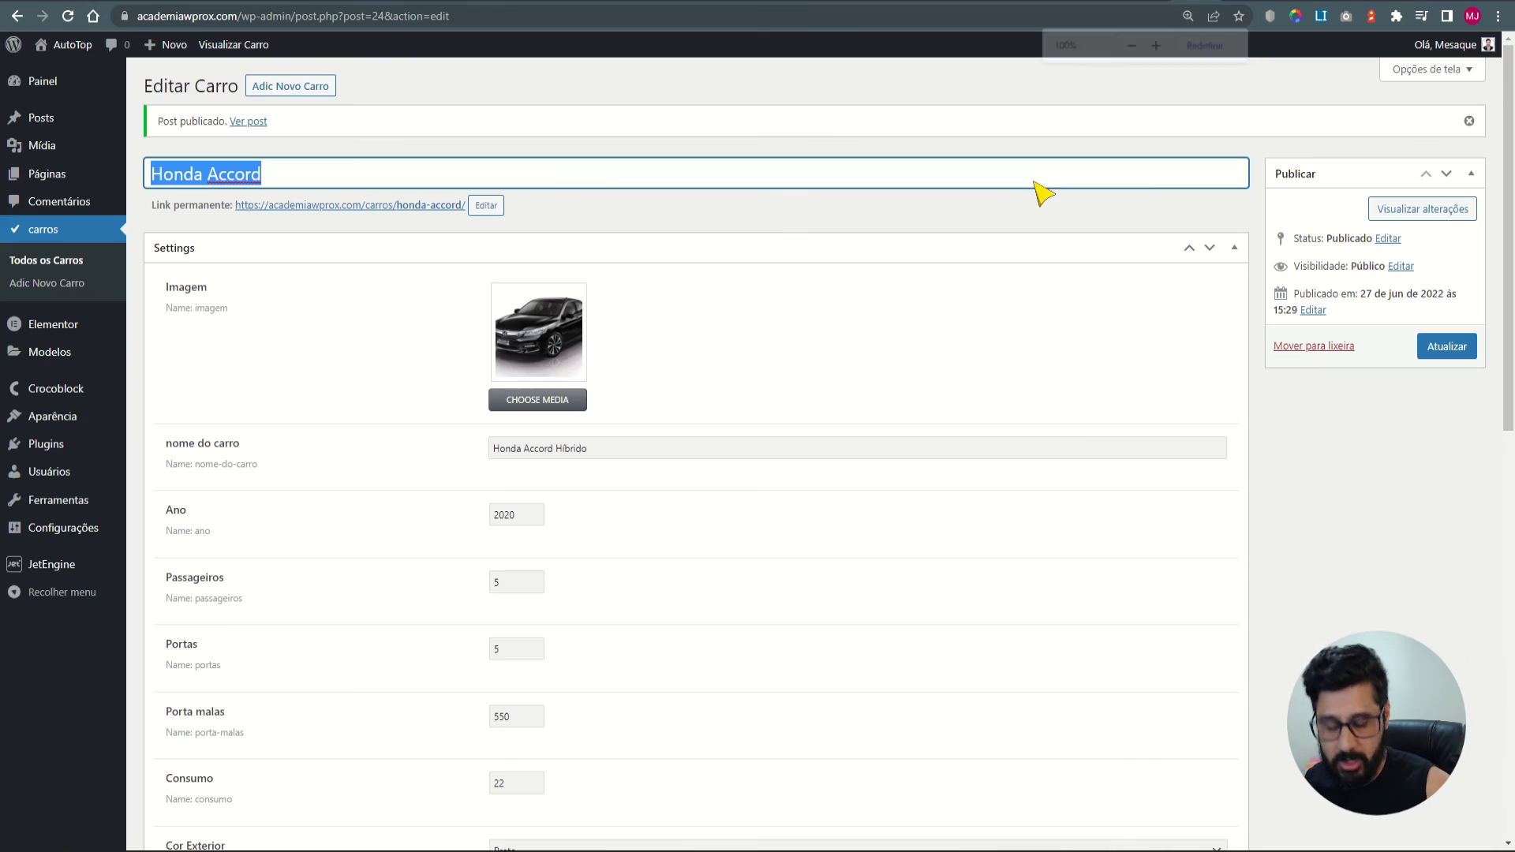
pyautogui.hotkey('ctrl', 'Tab')
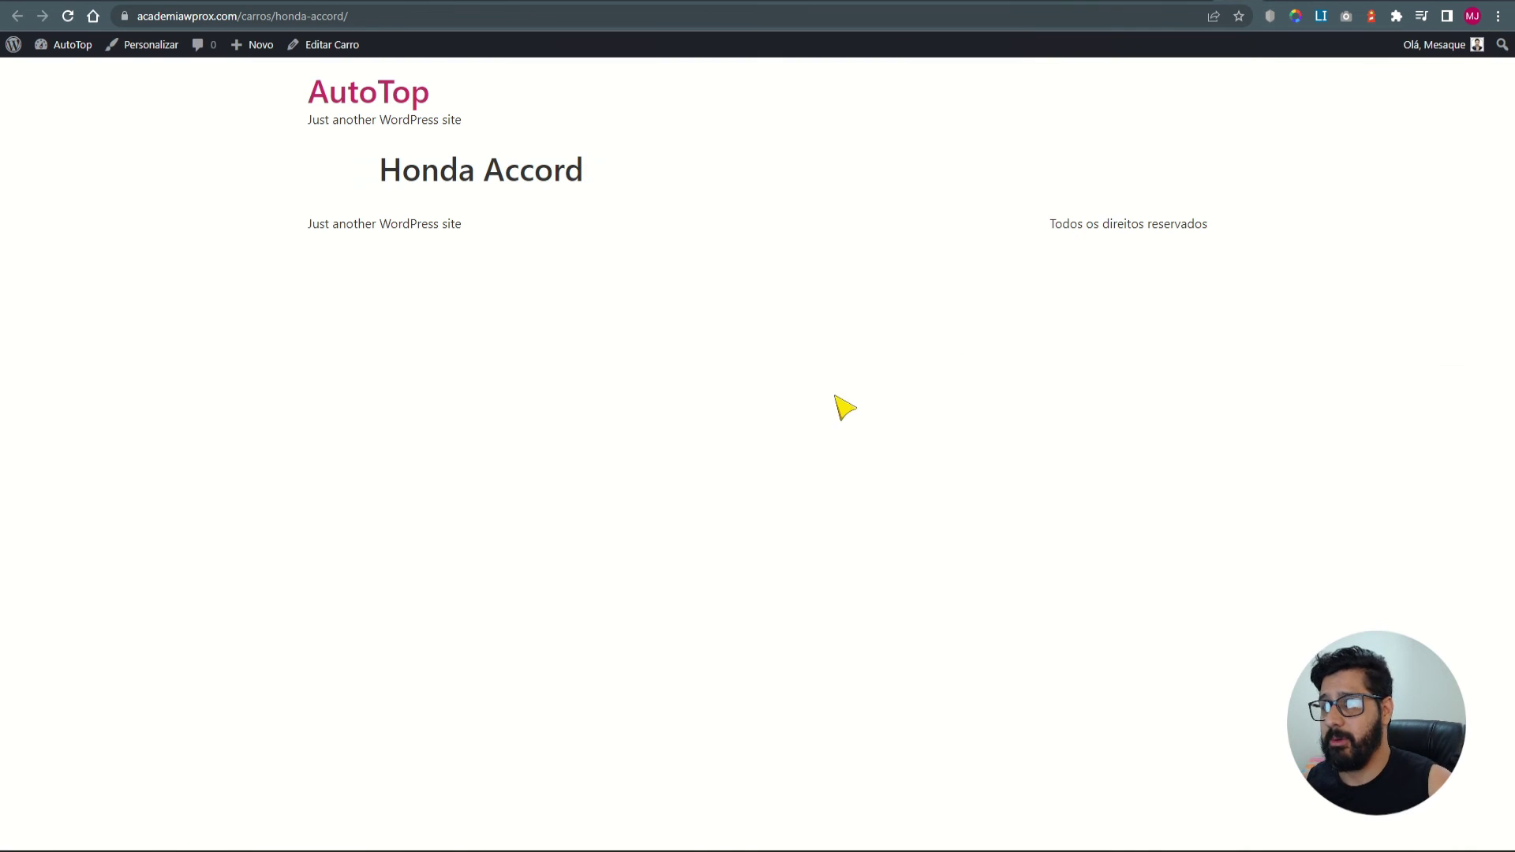
pyautogui.hotkey('ctrl', 'Tab')
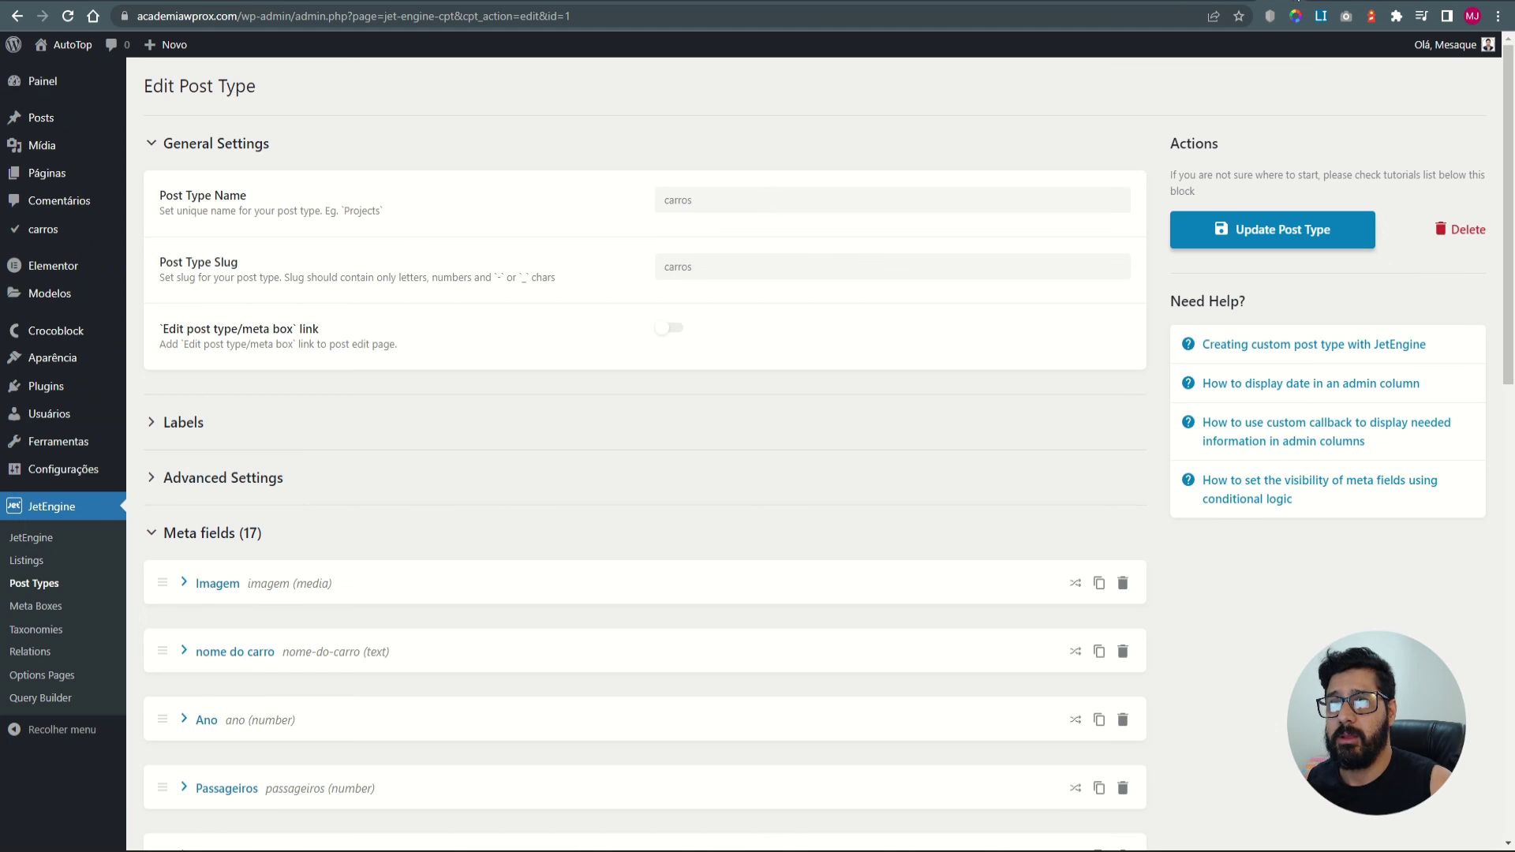
pyautogui.hotkey('ctrl', 'Tab')
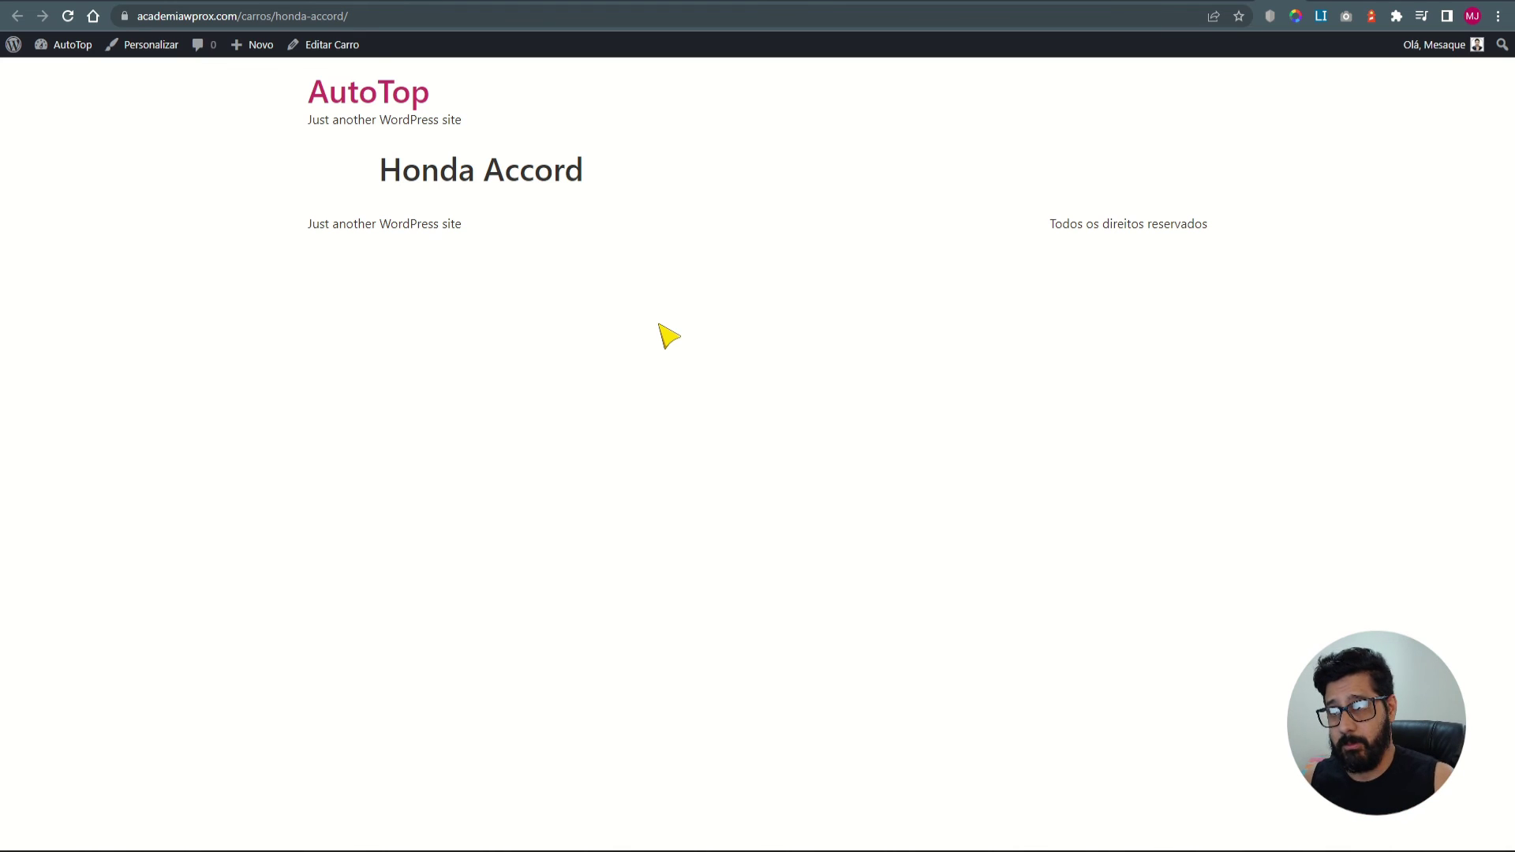
# Compare the demo car page's layout, description and gallery with the published Honda Accord page.
pyautogui.click(1188, 0)
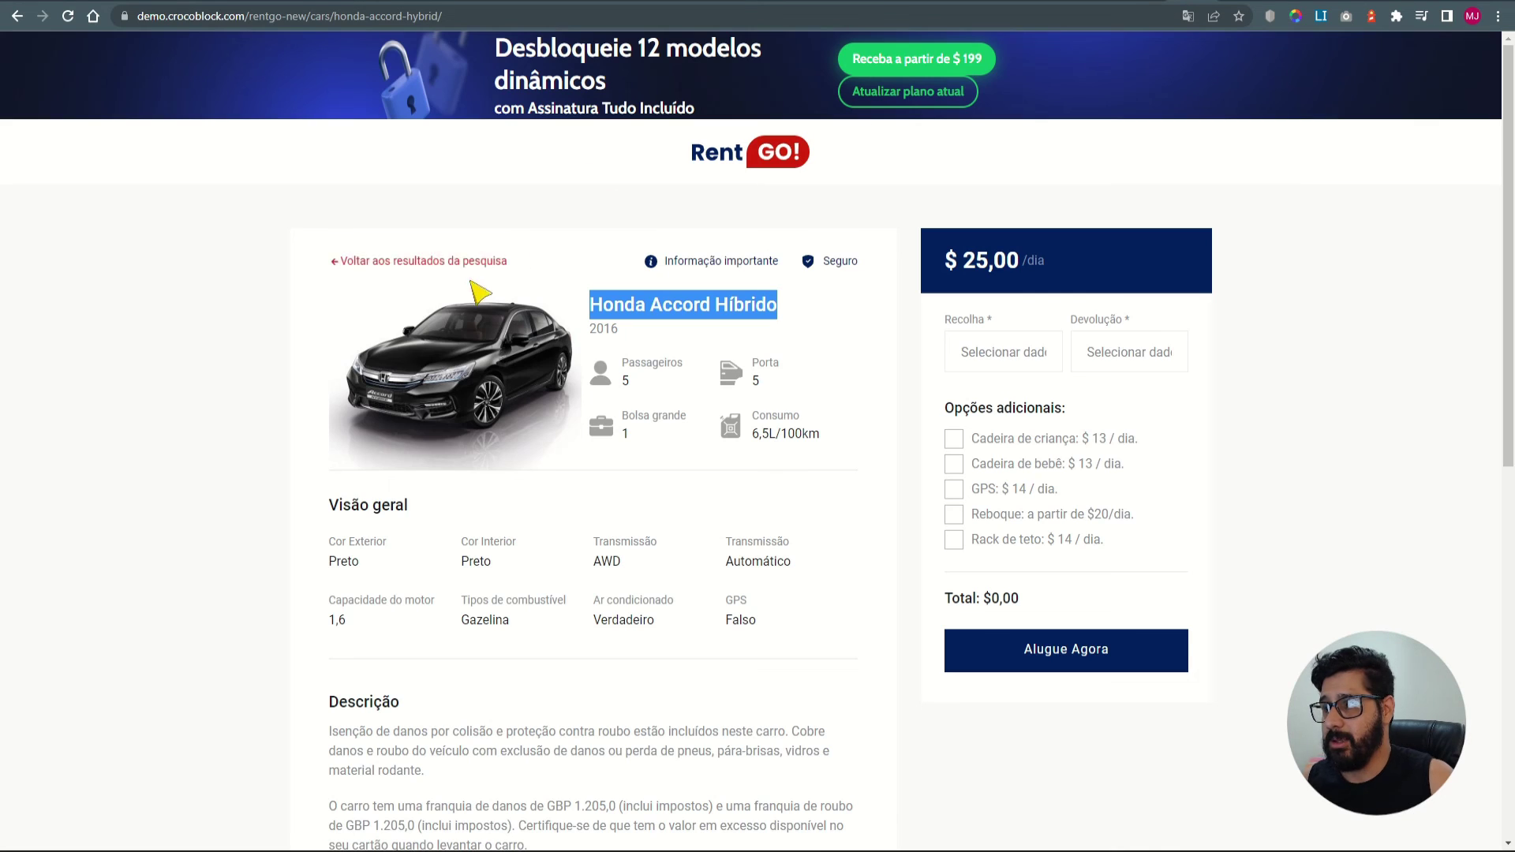
pyautogui.click(874, 327)
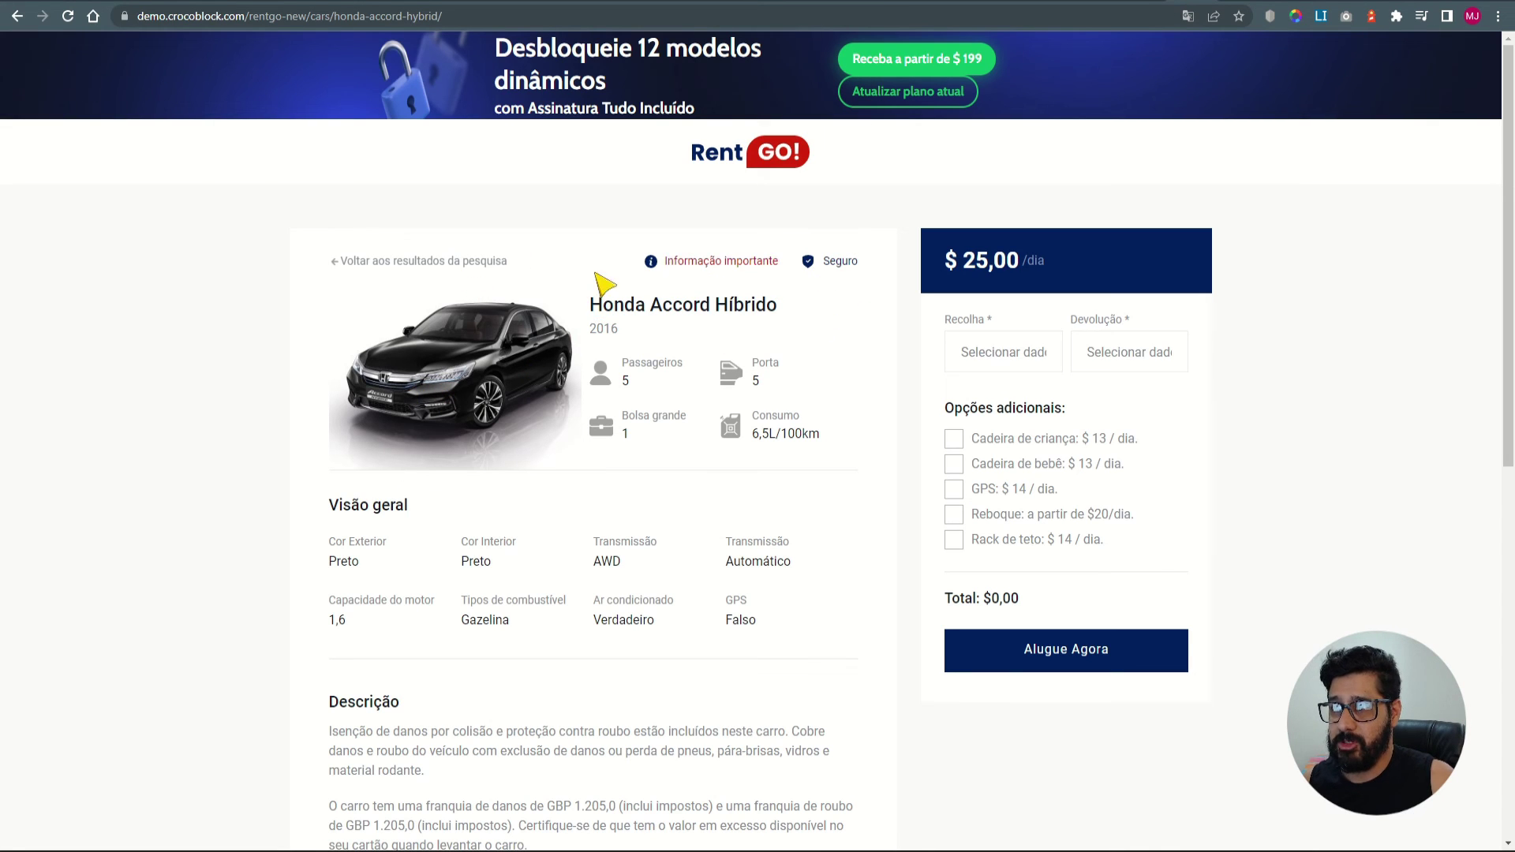
pyautogui.tripleClick(624, 315)
pyautogui.scroll(-4, 315, 584)
pyautogui.scroll(-4, 373, 600)
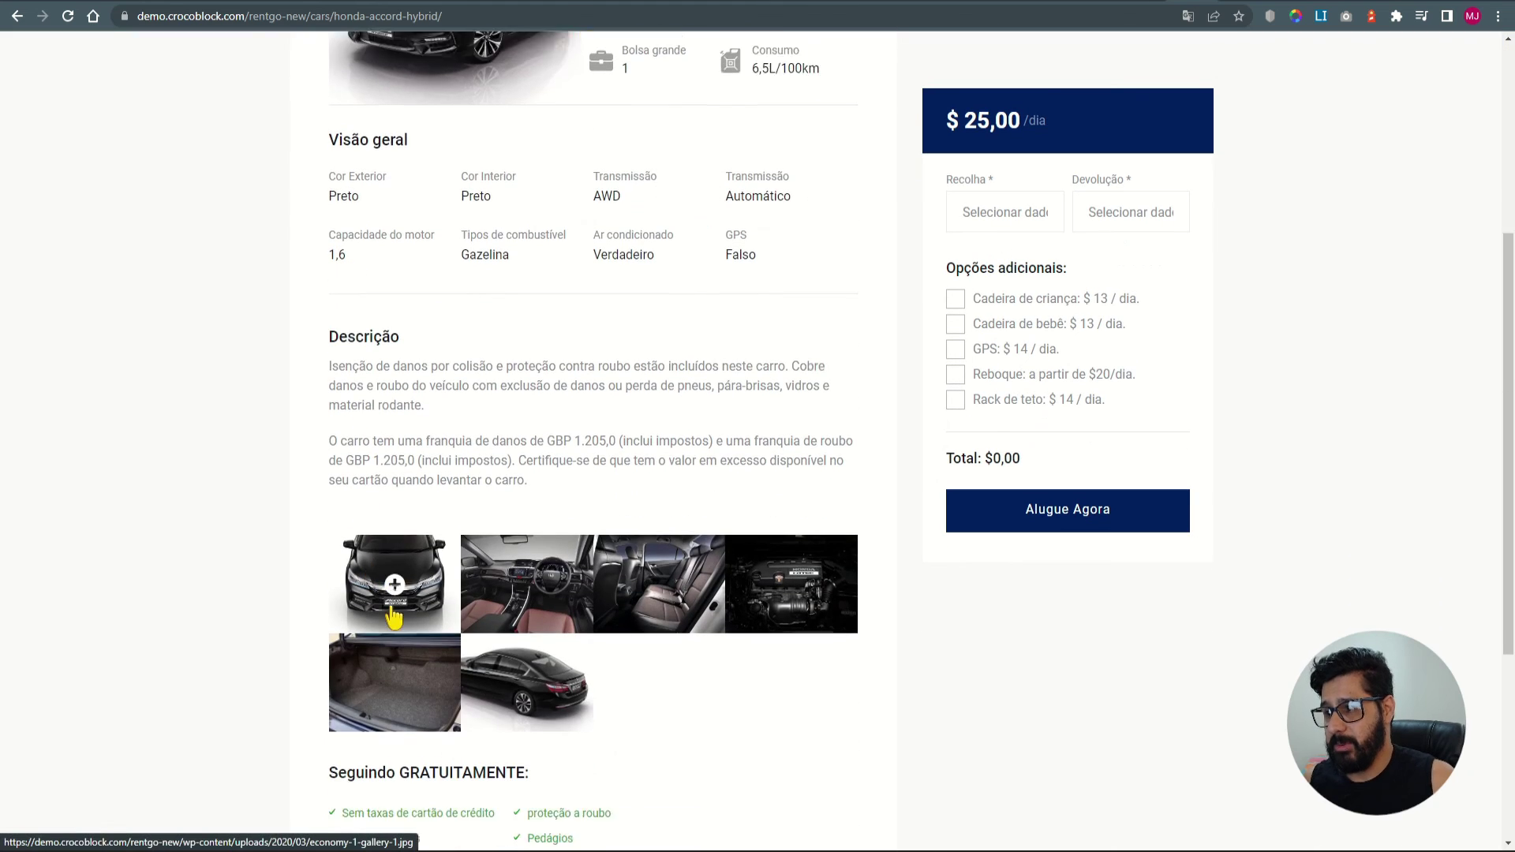
pyautogui.scroll(7, 371, 618)
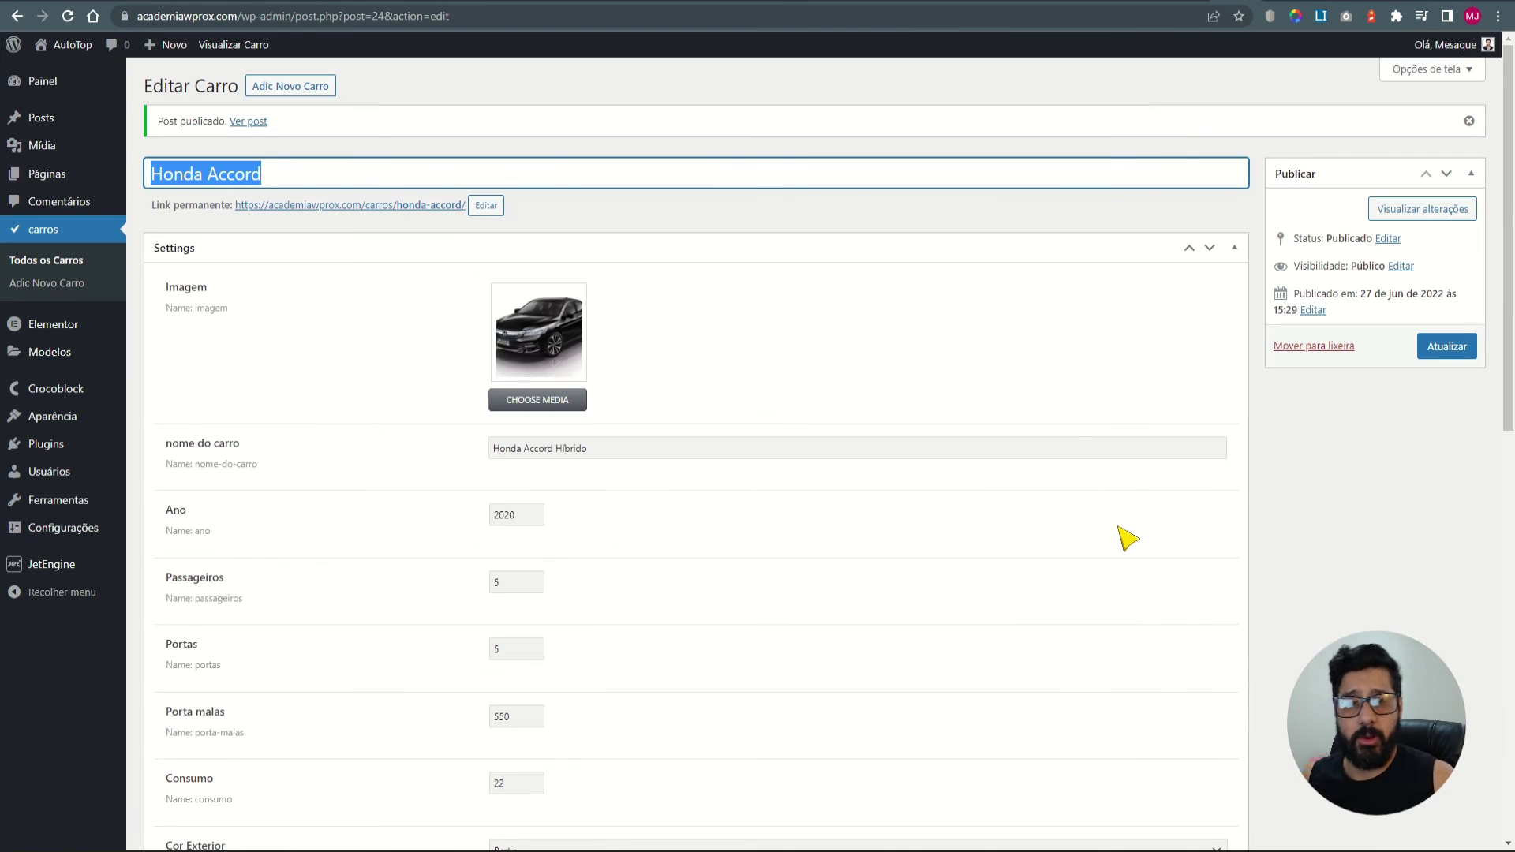
pyautogui.click(1284, 1)
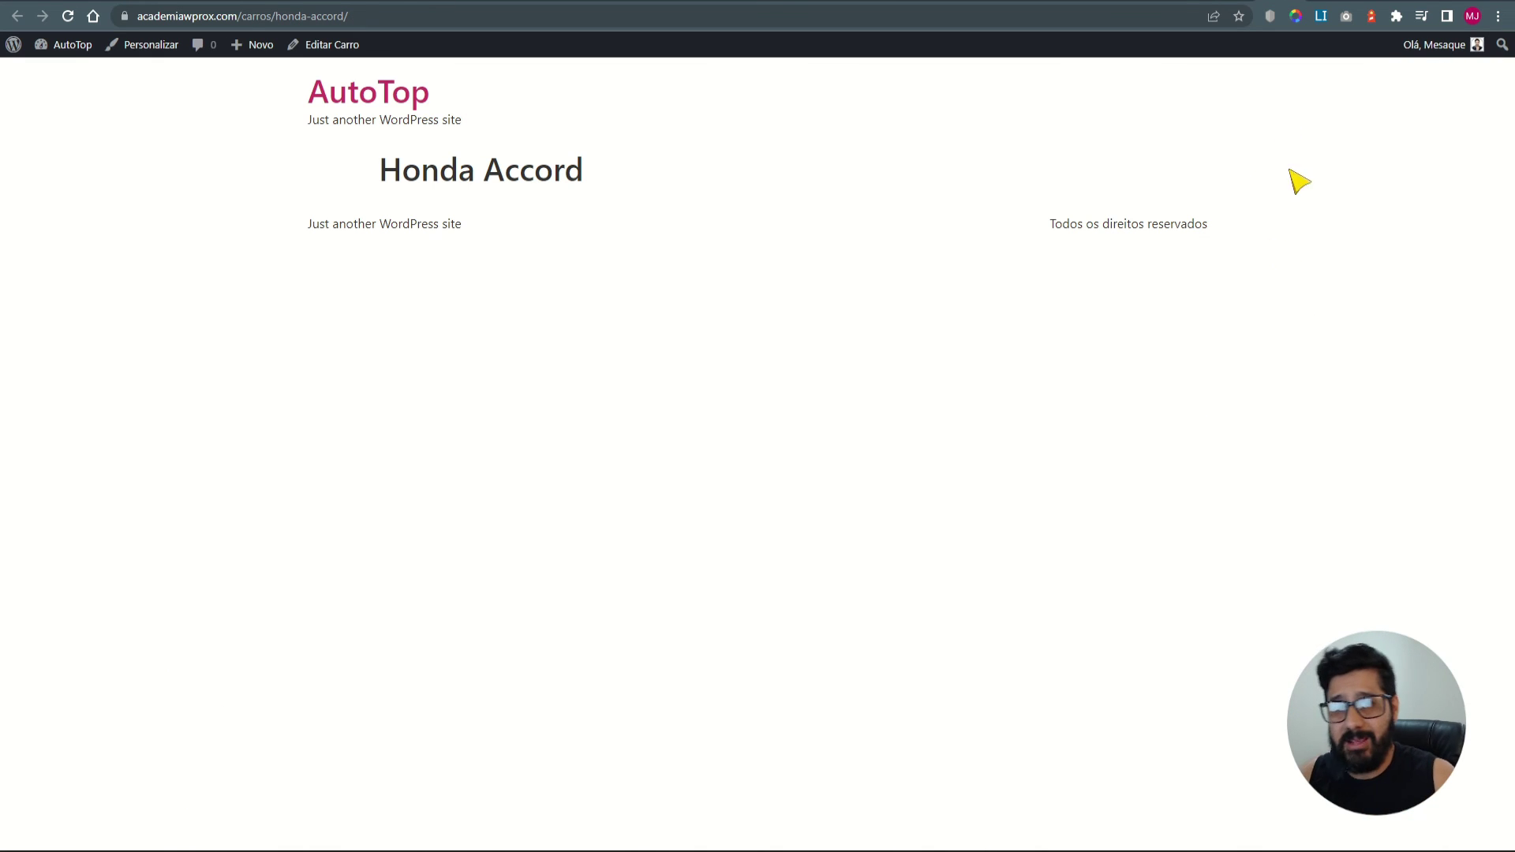
pyautogui.hotkey('ctrl', 'Tab')
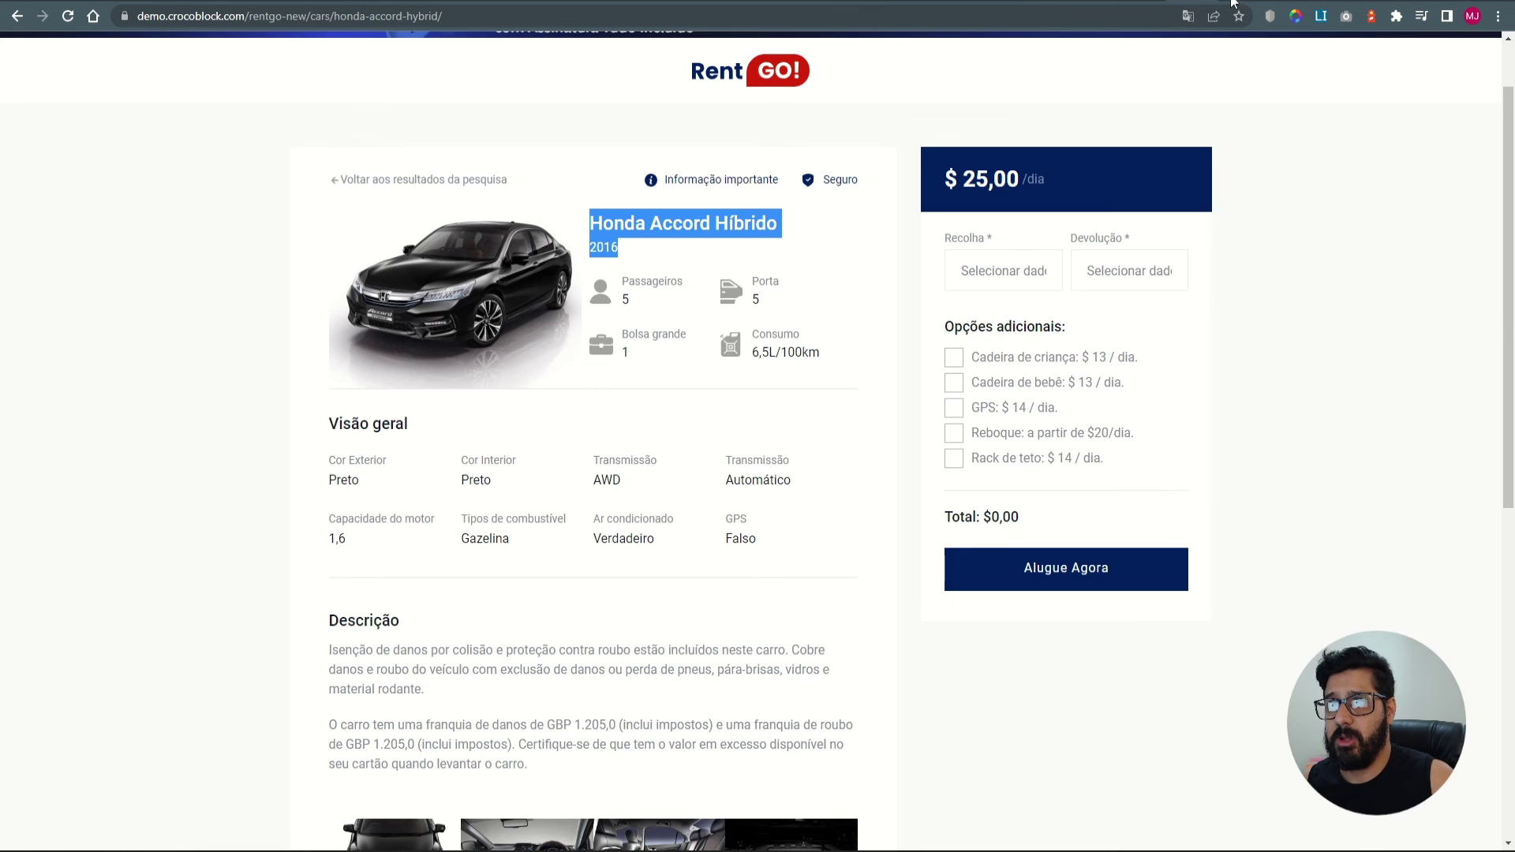
pyautogui.click(1234, 3)
pyautogui.click(815, 369)
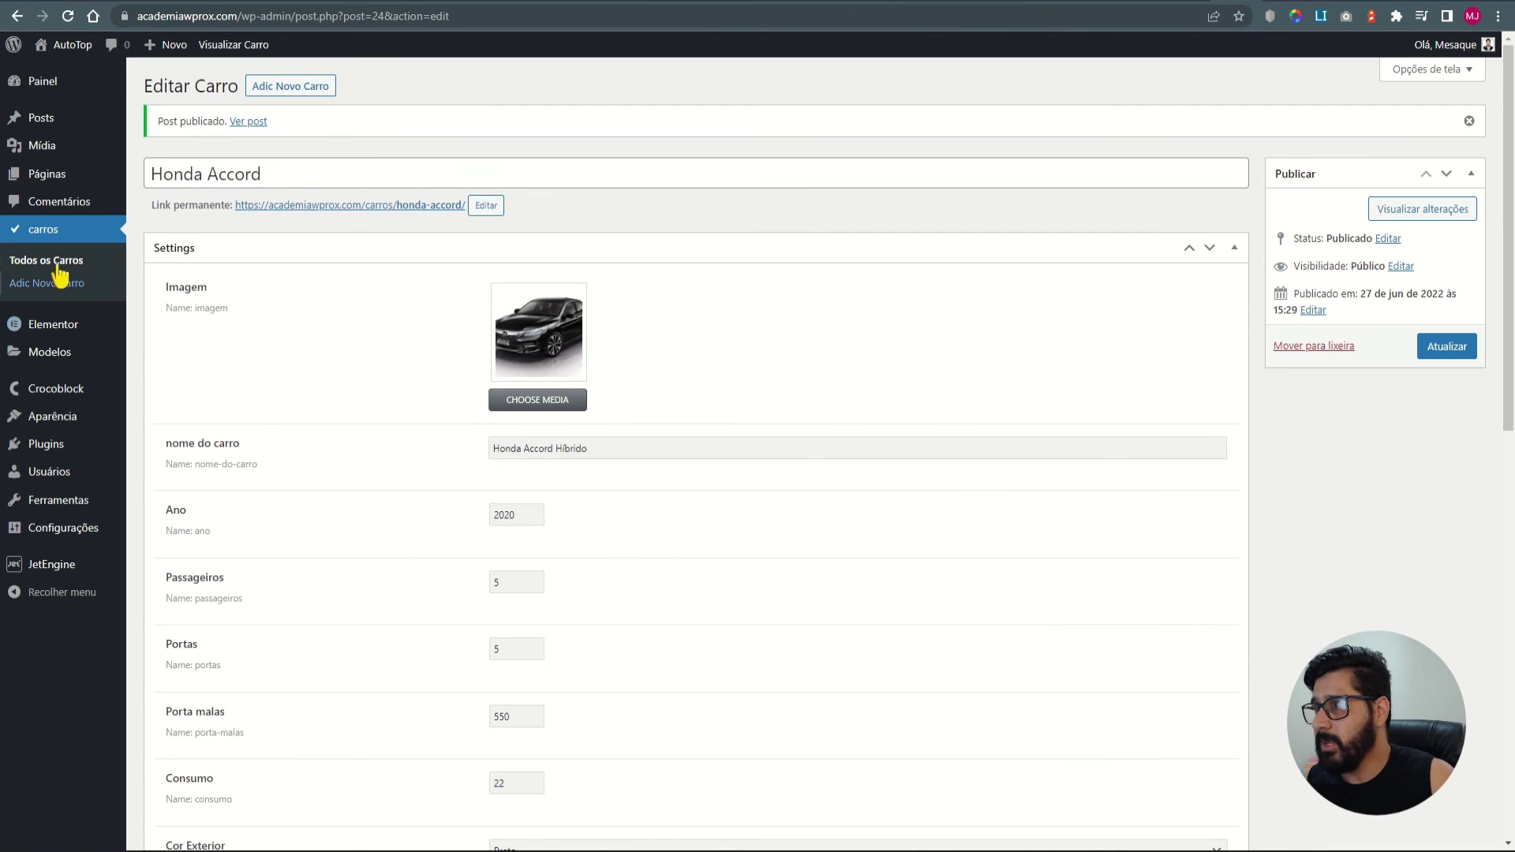
# Search for new plugins with "duplicator", then install and activate Post Duplicator.
pyautogui.moveTo(81, 448)
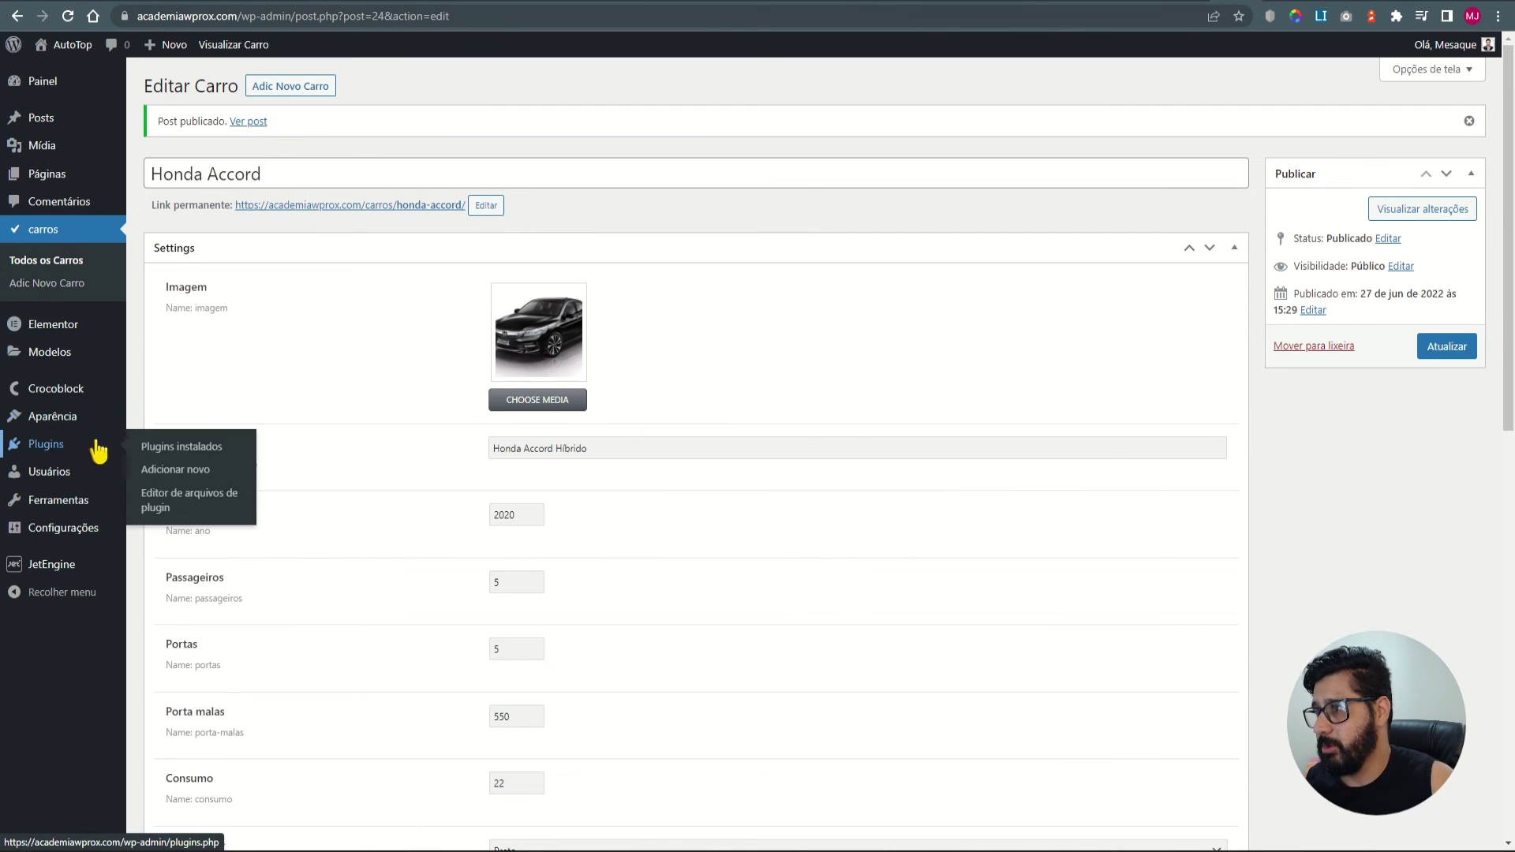
pyautogui.click(174, 469)
pyautogui.click(1331, 139)
pyautogui.write('duplicator')
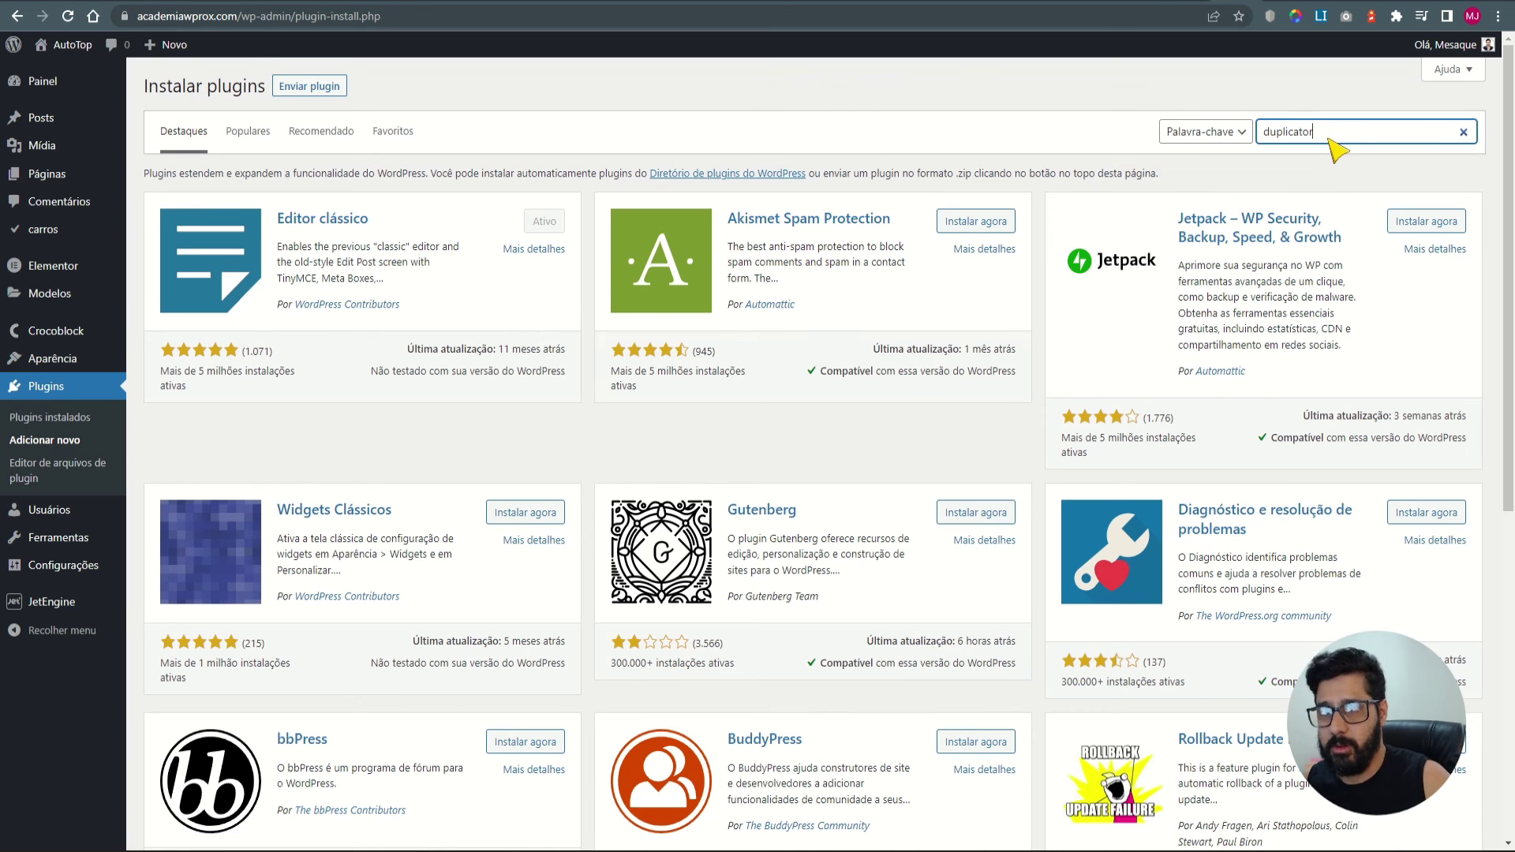
pyautogui.hotkey('ctrl', '+')
pyautogui.hotkey('ctrl', '+')
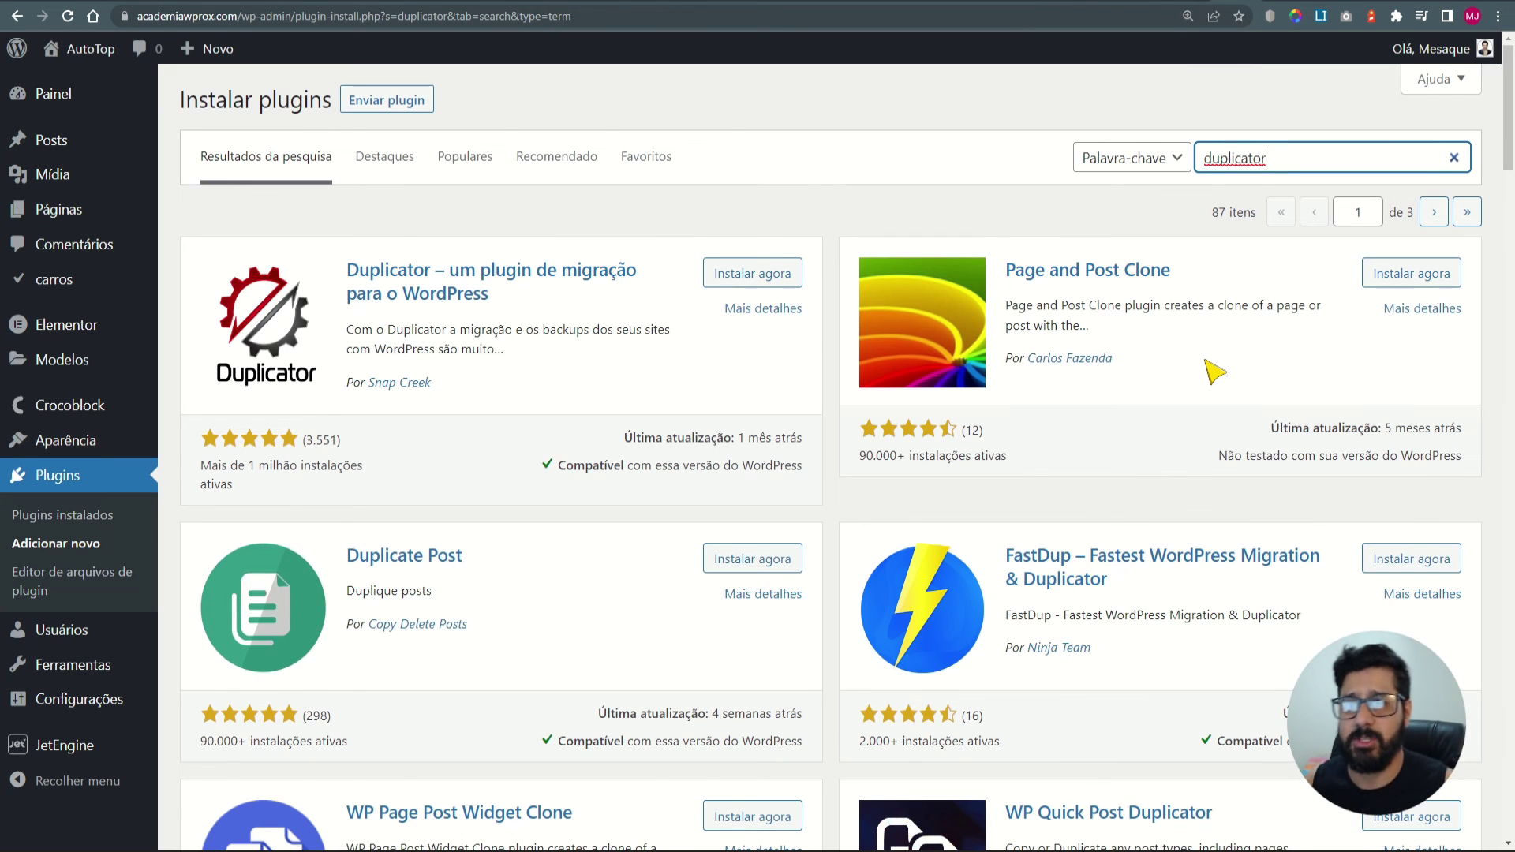
pyautogui.scroll(-6, 1049, 497)
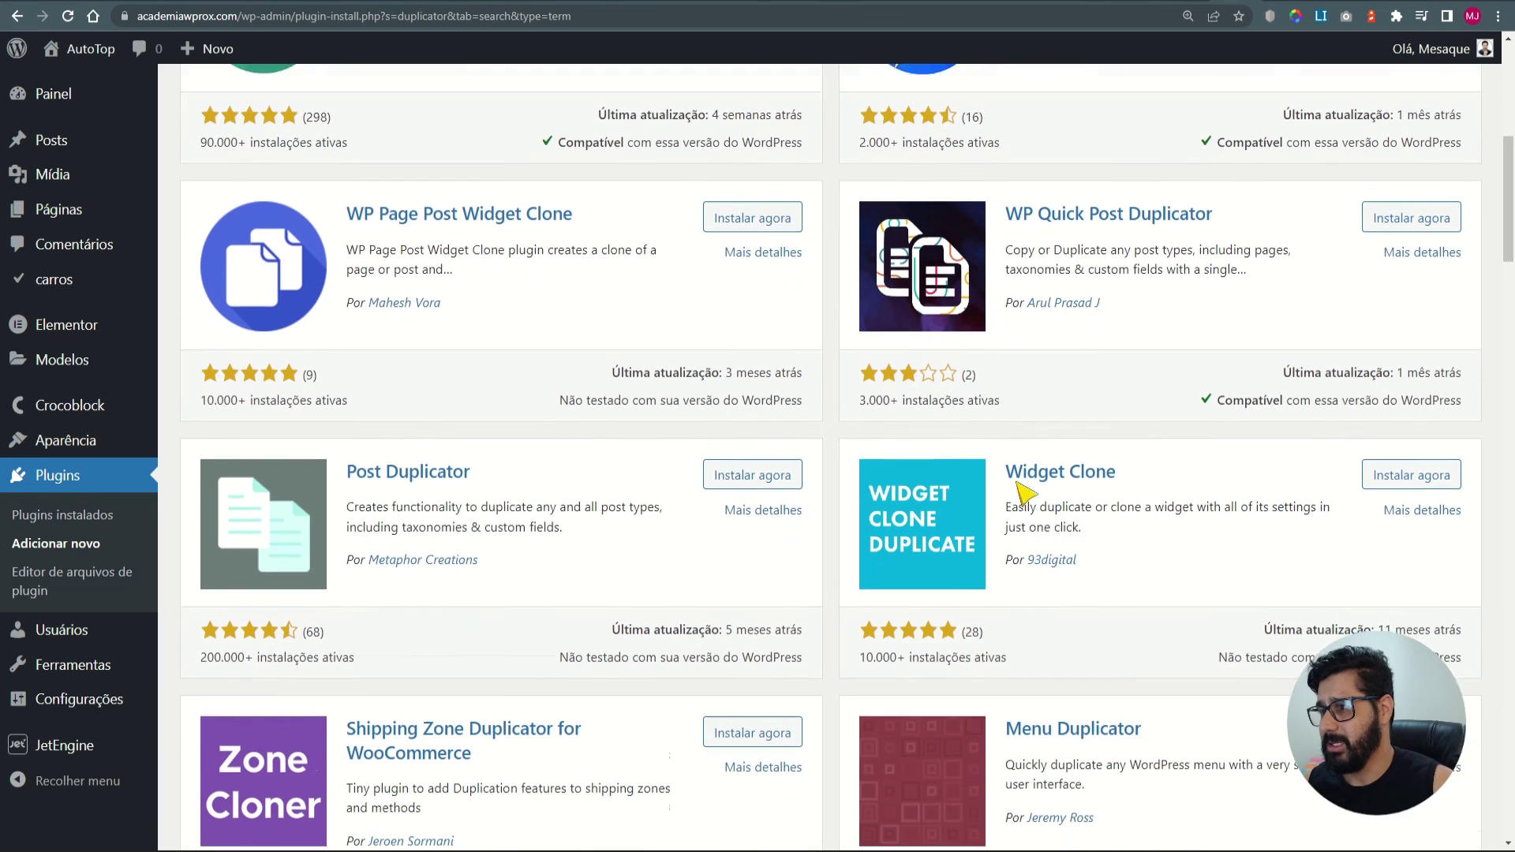
pyautogui.click(759, 423)
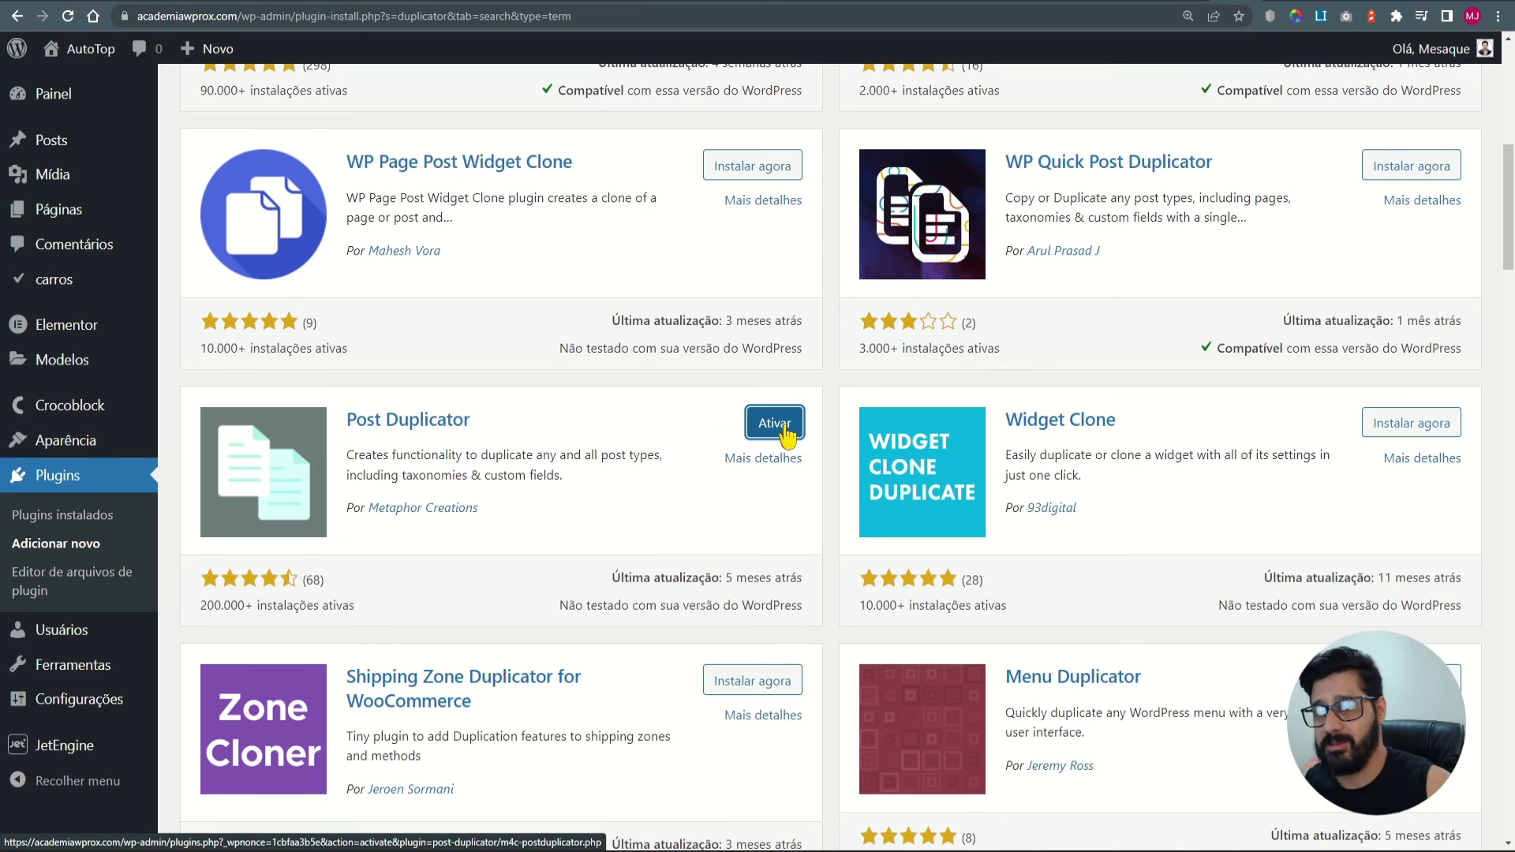
pyautogui.click(785, 430)
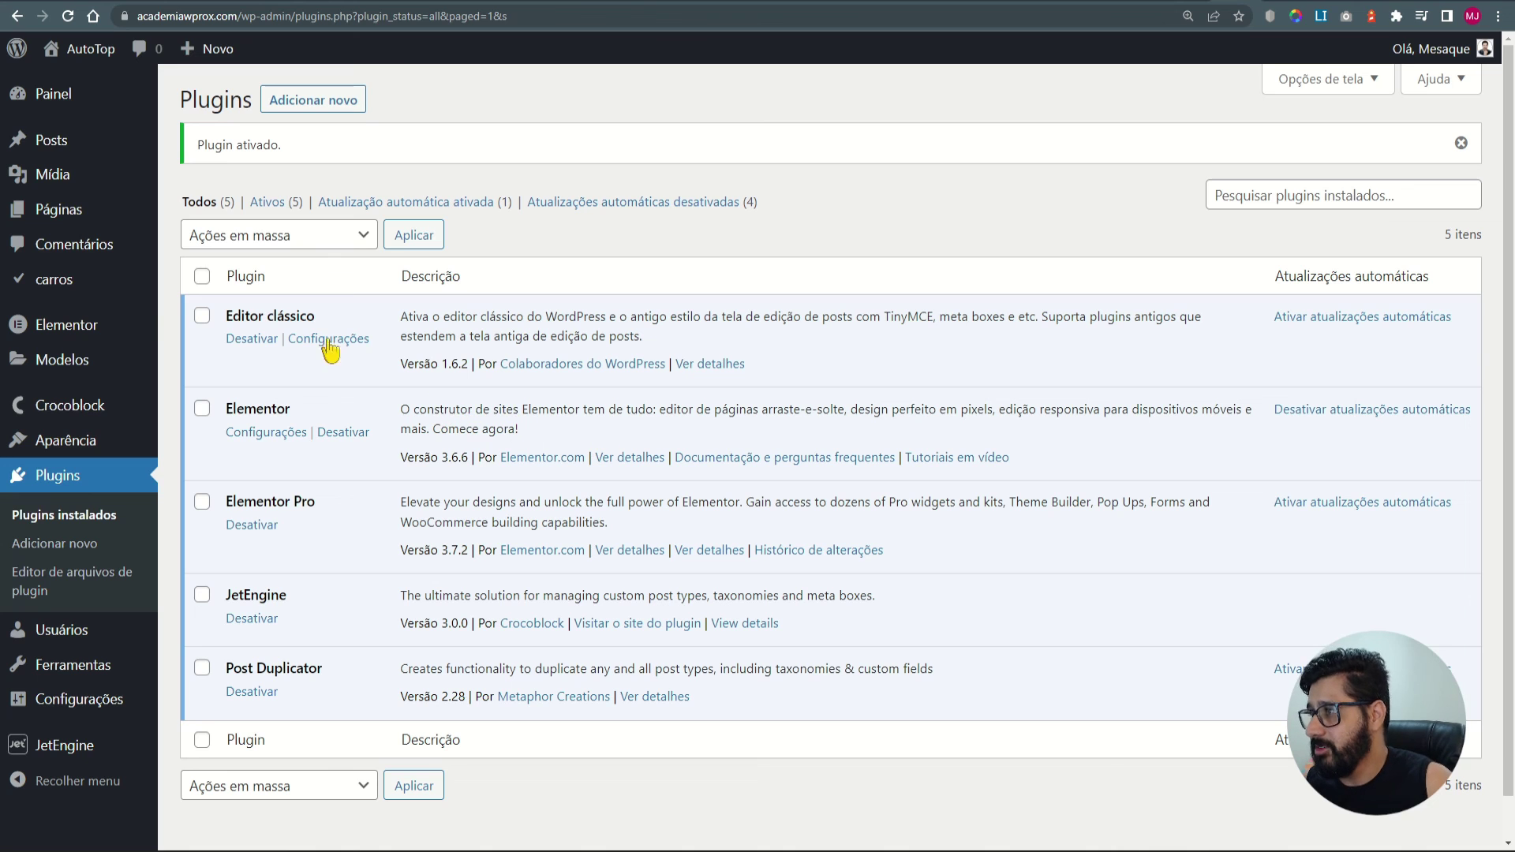
# Move the three draft entries in the carros list to the trash with one bulk action.
pyautogui.click(63, 284)
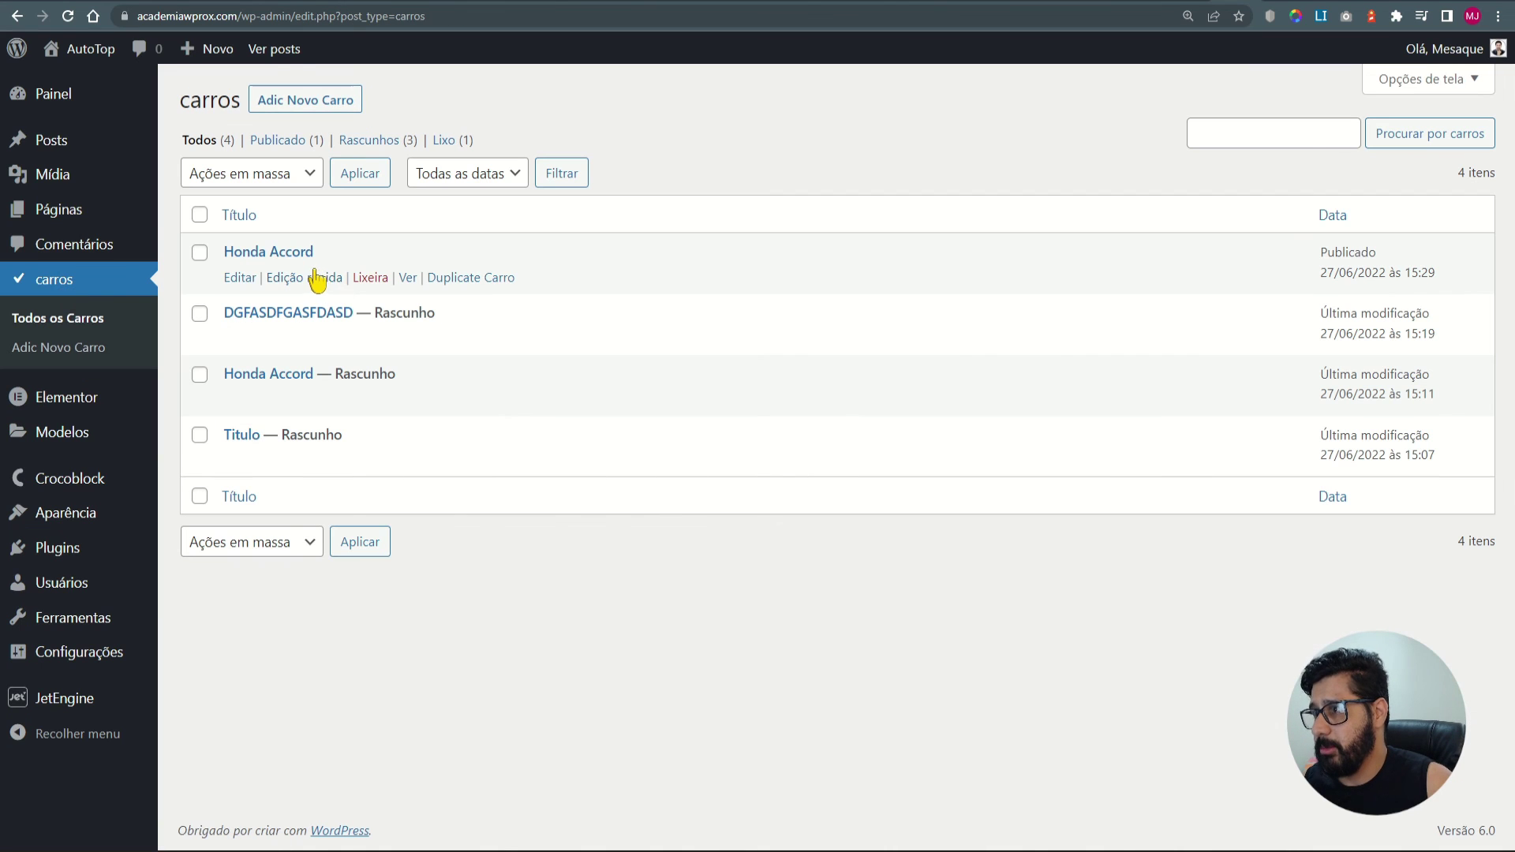
pyautogui.click(200, 314)
pyautogui.click(200, 375)
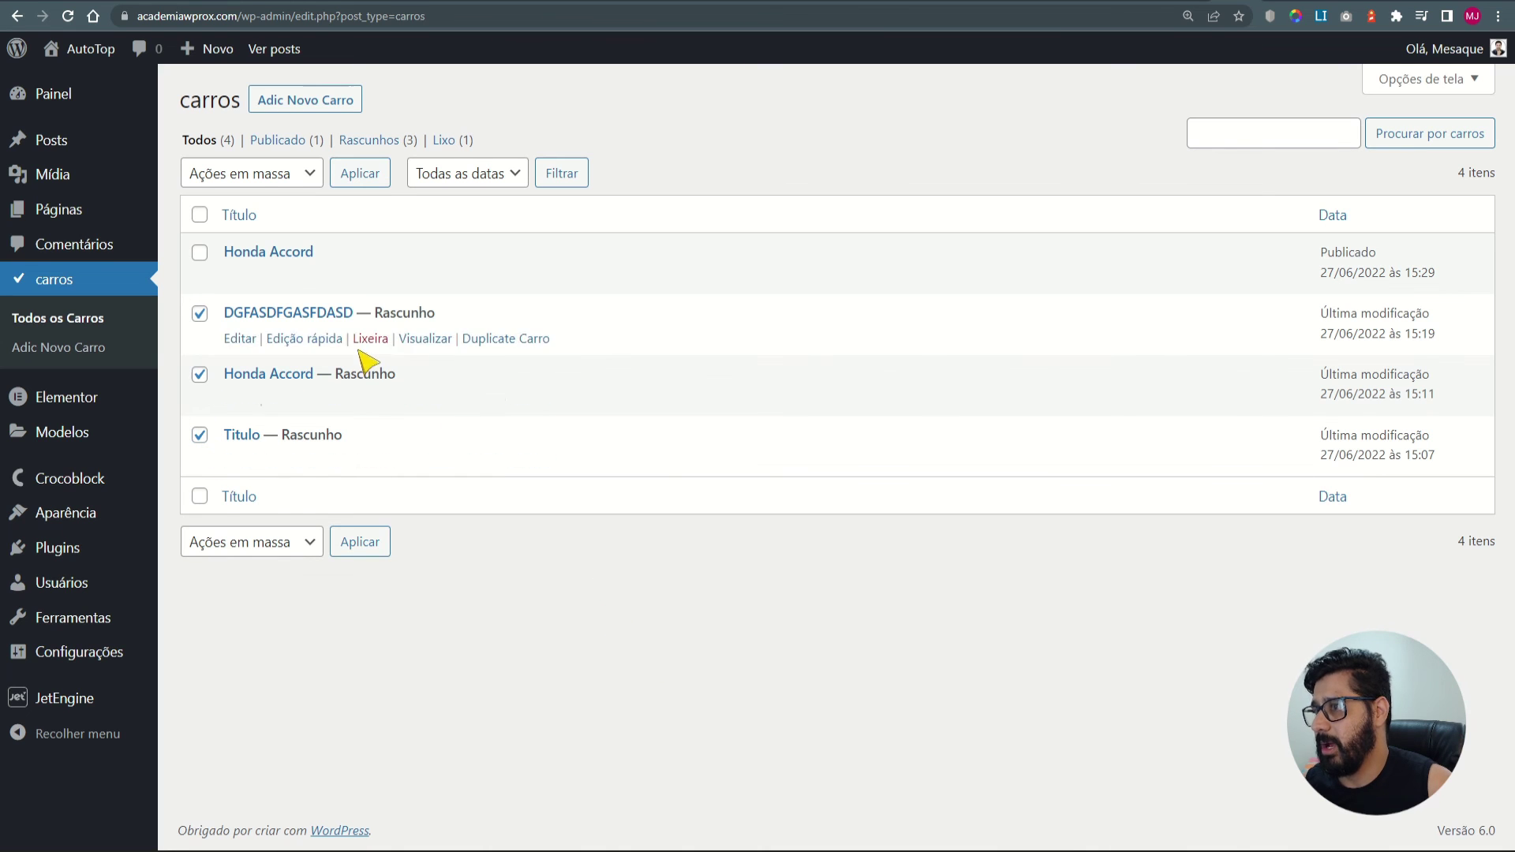
pyautogui.click(236, 544)
pyautogui.click(230, 606)
pyautogui.click(382, 546)
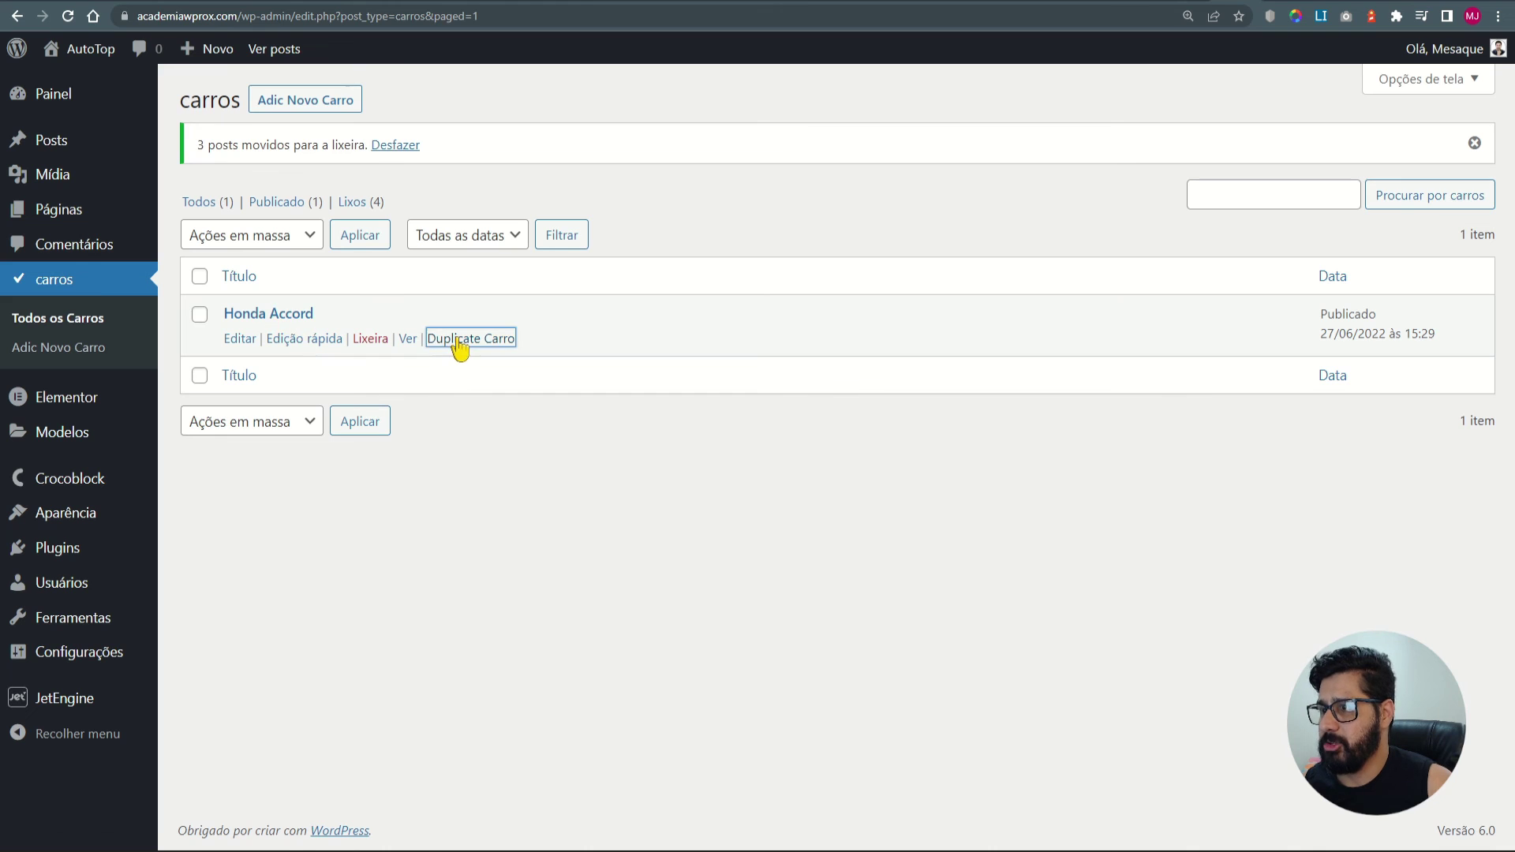
# Duplicate the Honda Accord entry and set the copy's title and slug to Honda Civic through quick edit.
pyautogui.click(458, 339)
pyautogui.click(305, 340)
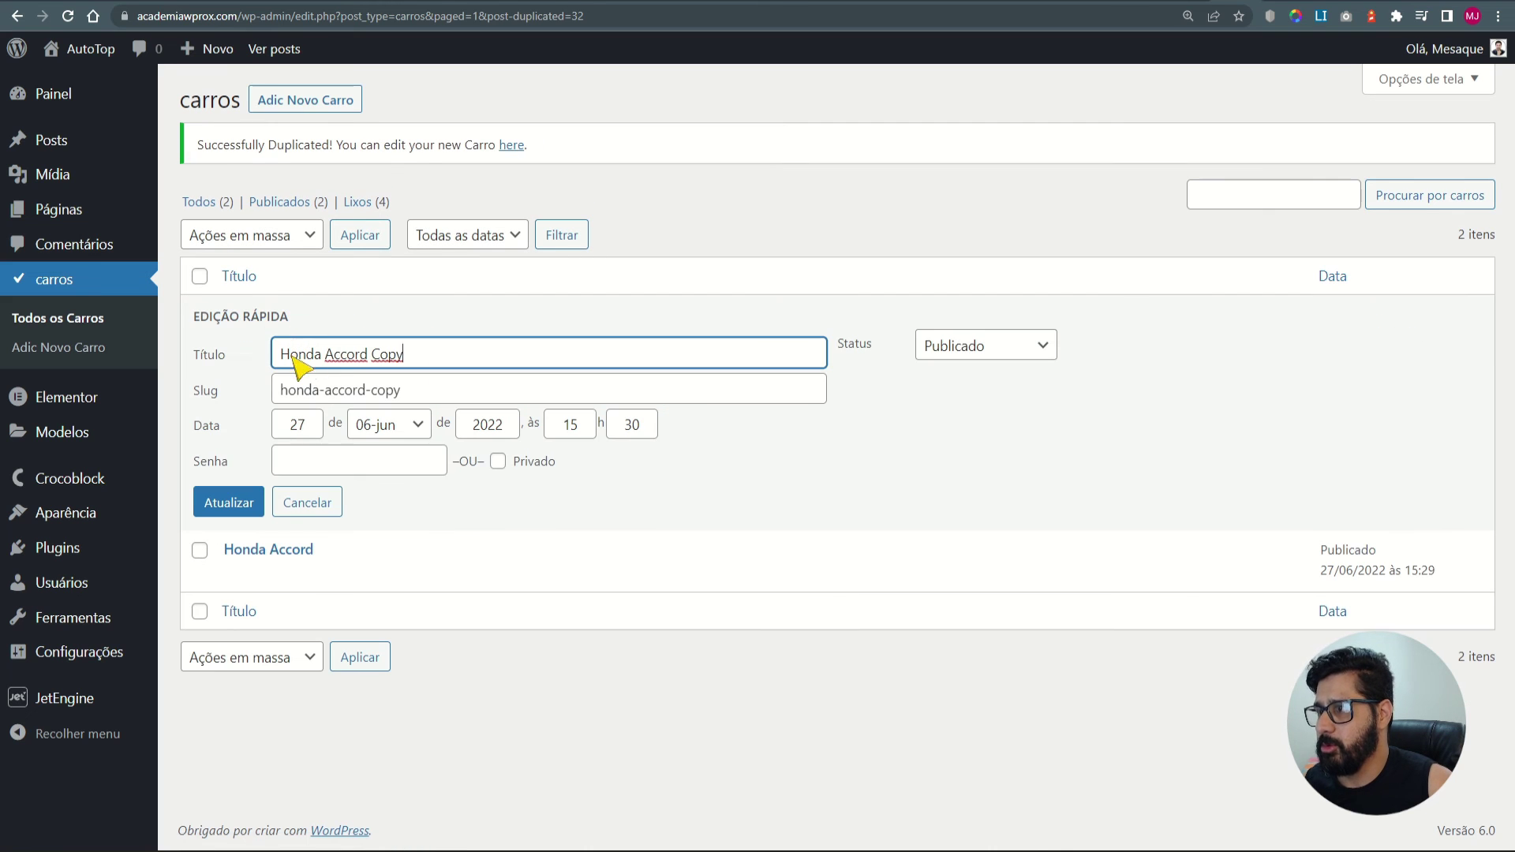
pyautogui.moveTo(326, 355); pyautogui.dragTo(552, 381)
pyautogui.write('Ci')
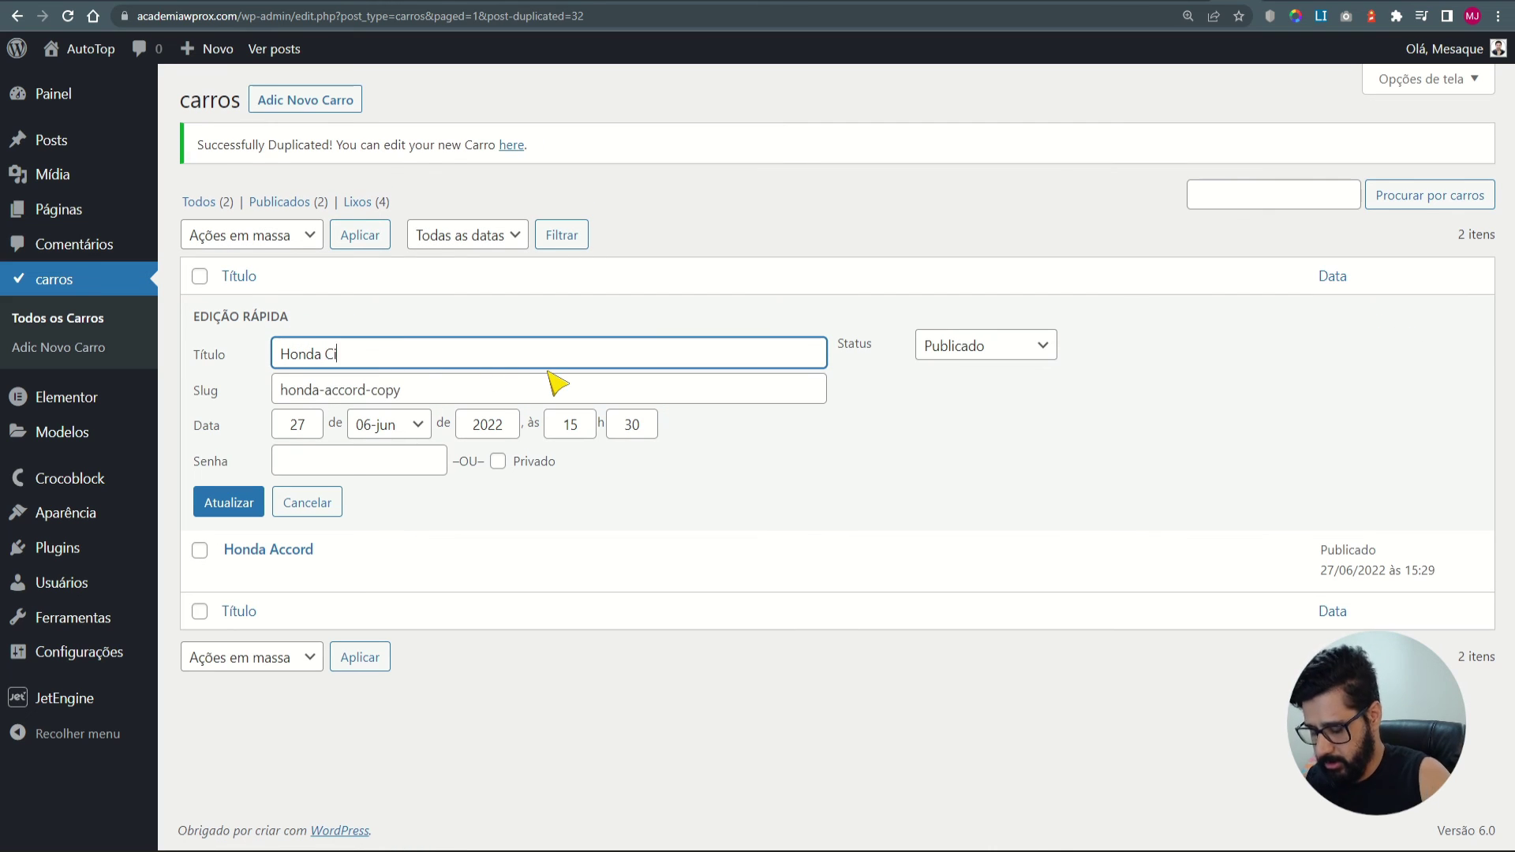
pyautogui.tripleClick(374, 361)
pyautogui.hotkey('ctrl', 'c')
pyautogui.tripleClick(427, 390)
pyautogui.hotkey('ctrl', 'v')
pyautogui.click(225, 509)
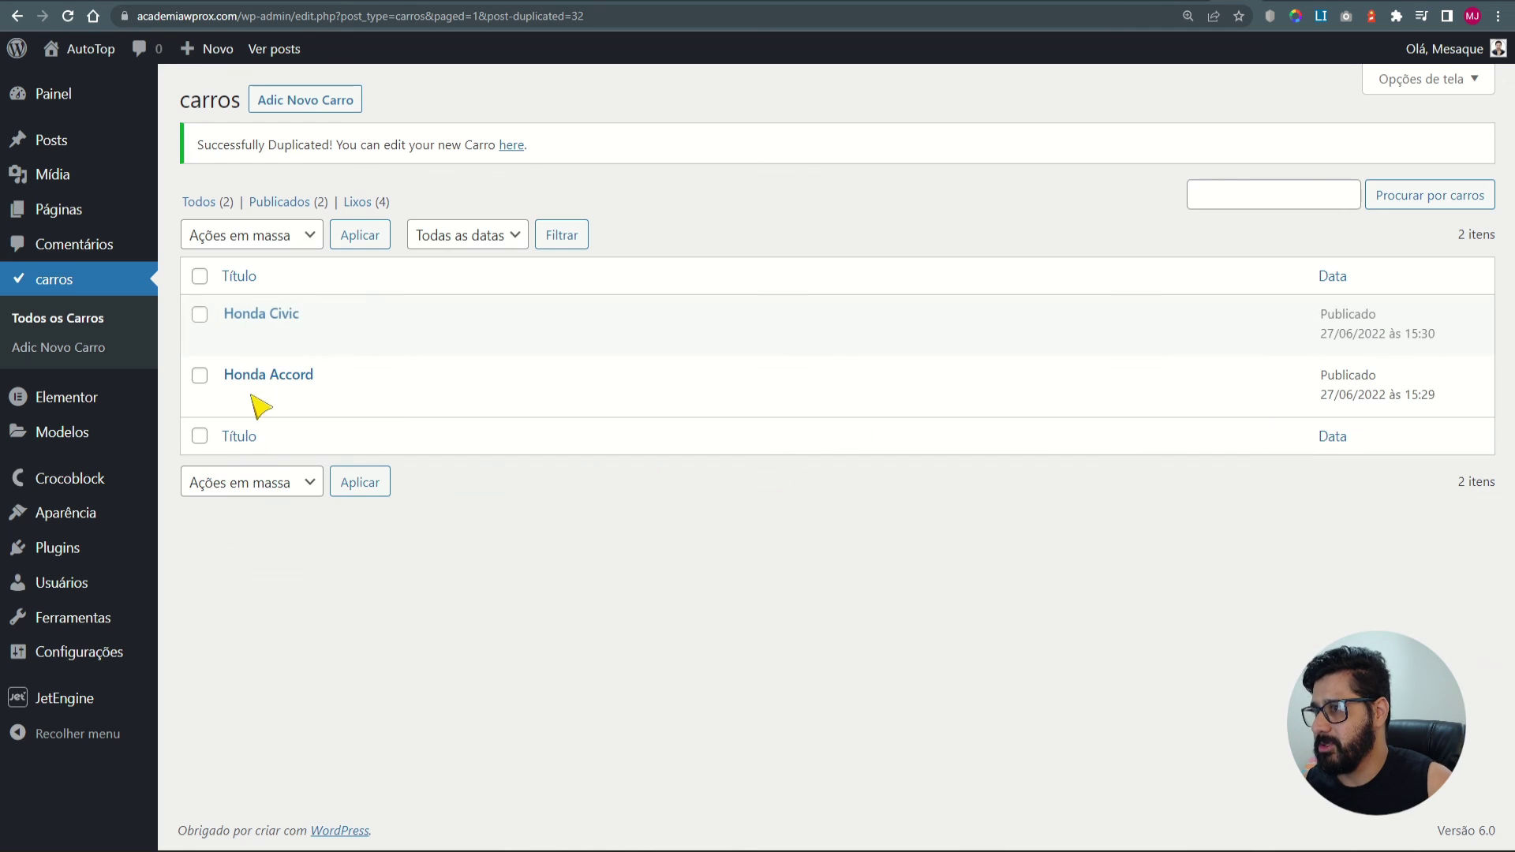
# In the Honda Civic entry, set Cilindrada to 1500, turn on Teto sola panorâmico, and update the entry.
pyautogui.click(229, 310)
pyautogui.scroll(-5, 667, 441)
pyautogui.scroll(-5, 666, 453)
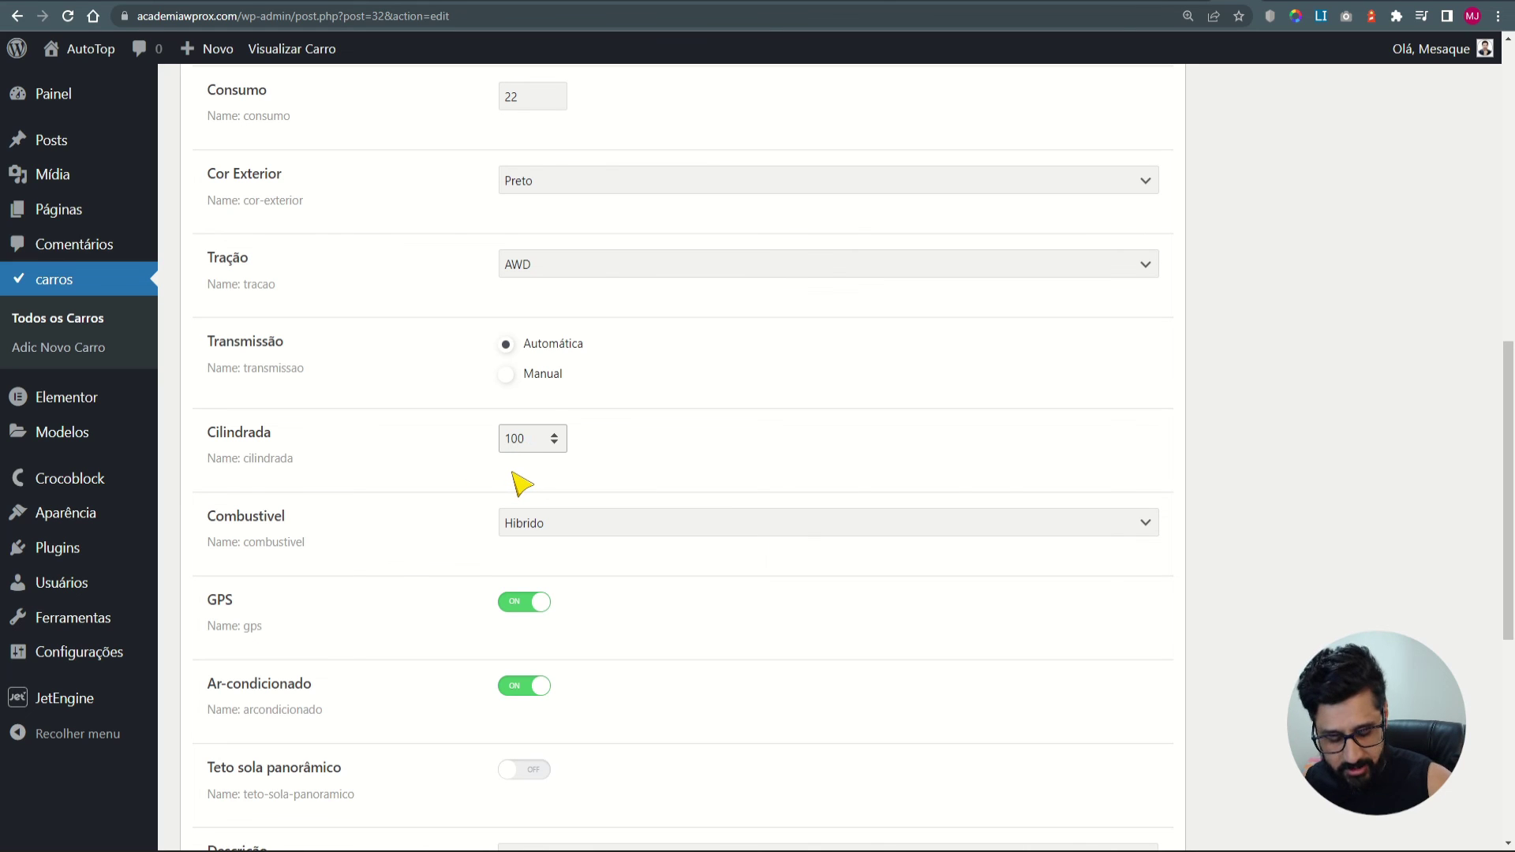
pyautogui.scroll(-2, 584, 509)
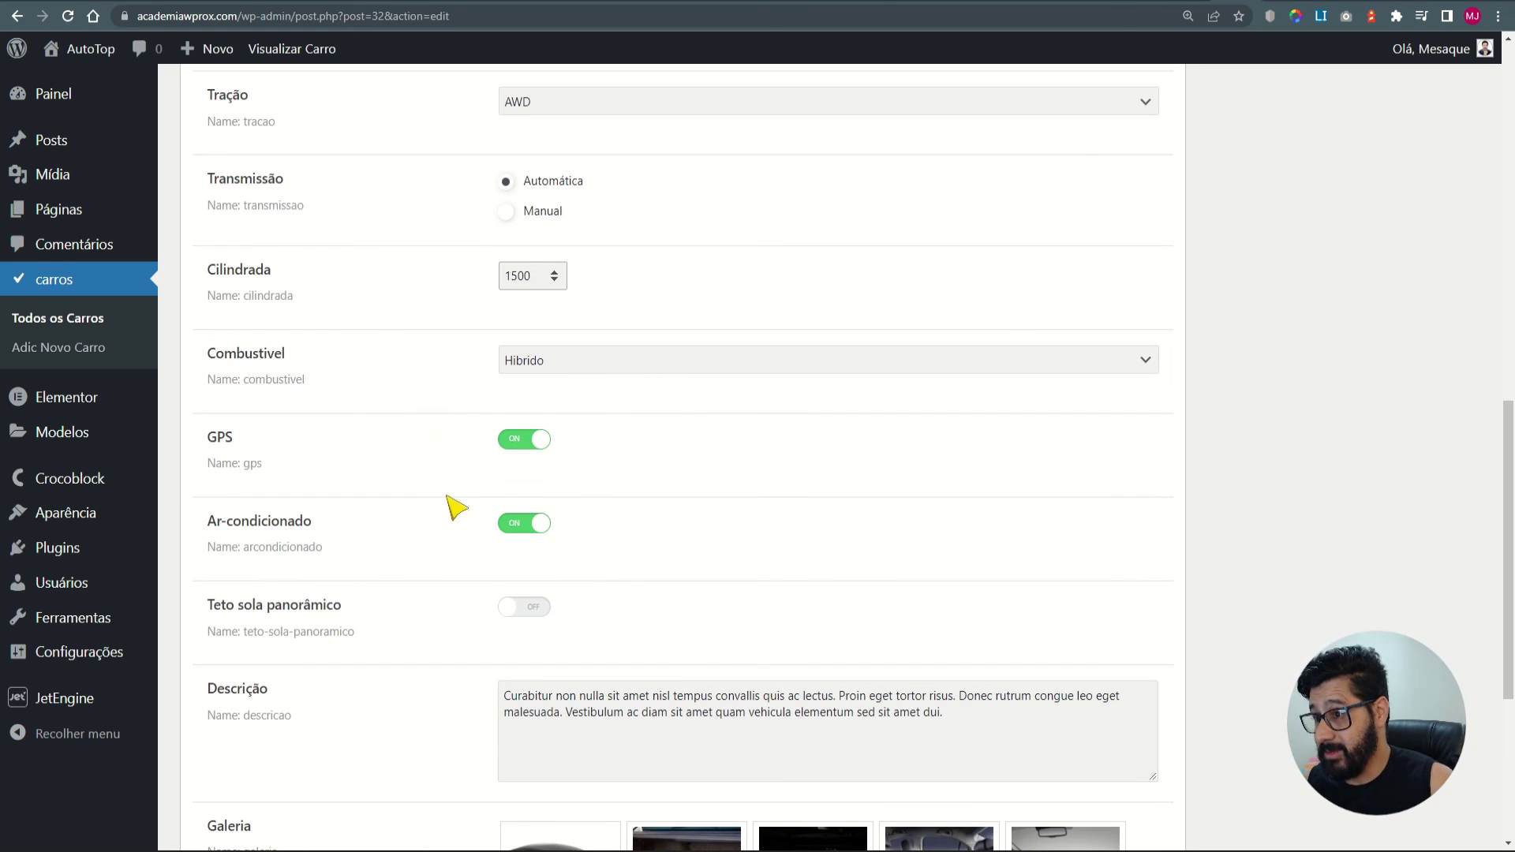
pyautogui.scroll(-3, 864, 580)
pyautogui.click(540, 362)
pyautogui.click(524, 365)
pyautogui.click(525, 367)
pyautogui.scroll(-2, 505, 411)
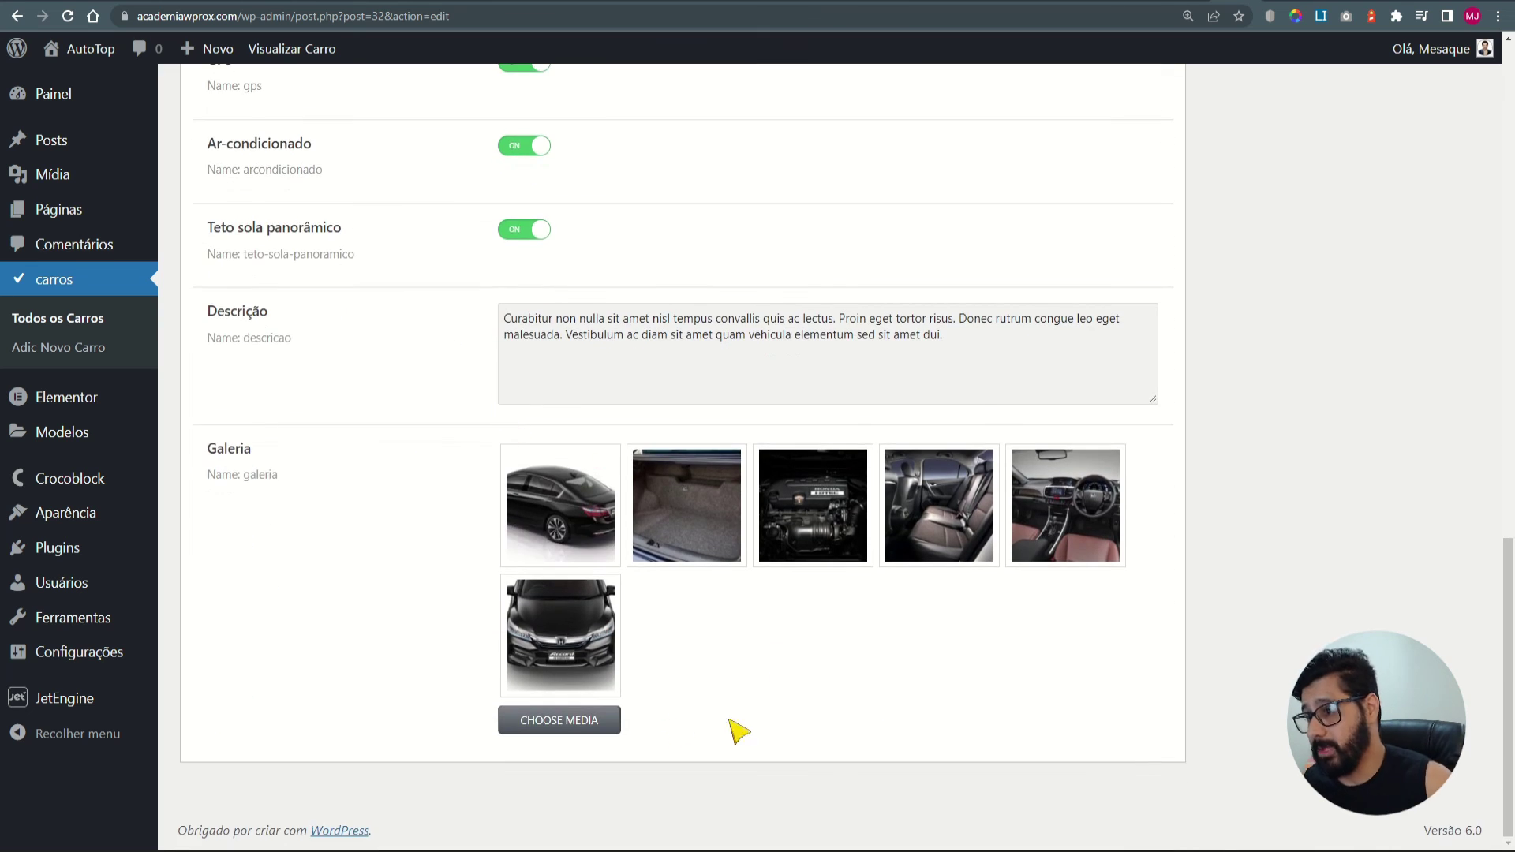
pyautogui.scroll(15, 957, 690)
pyautogui.click(1431, 409)
# View the published Honda Civic page from the carros list, and return to the Honda Accord page for comparison.
pyautogui.click(46, 288)
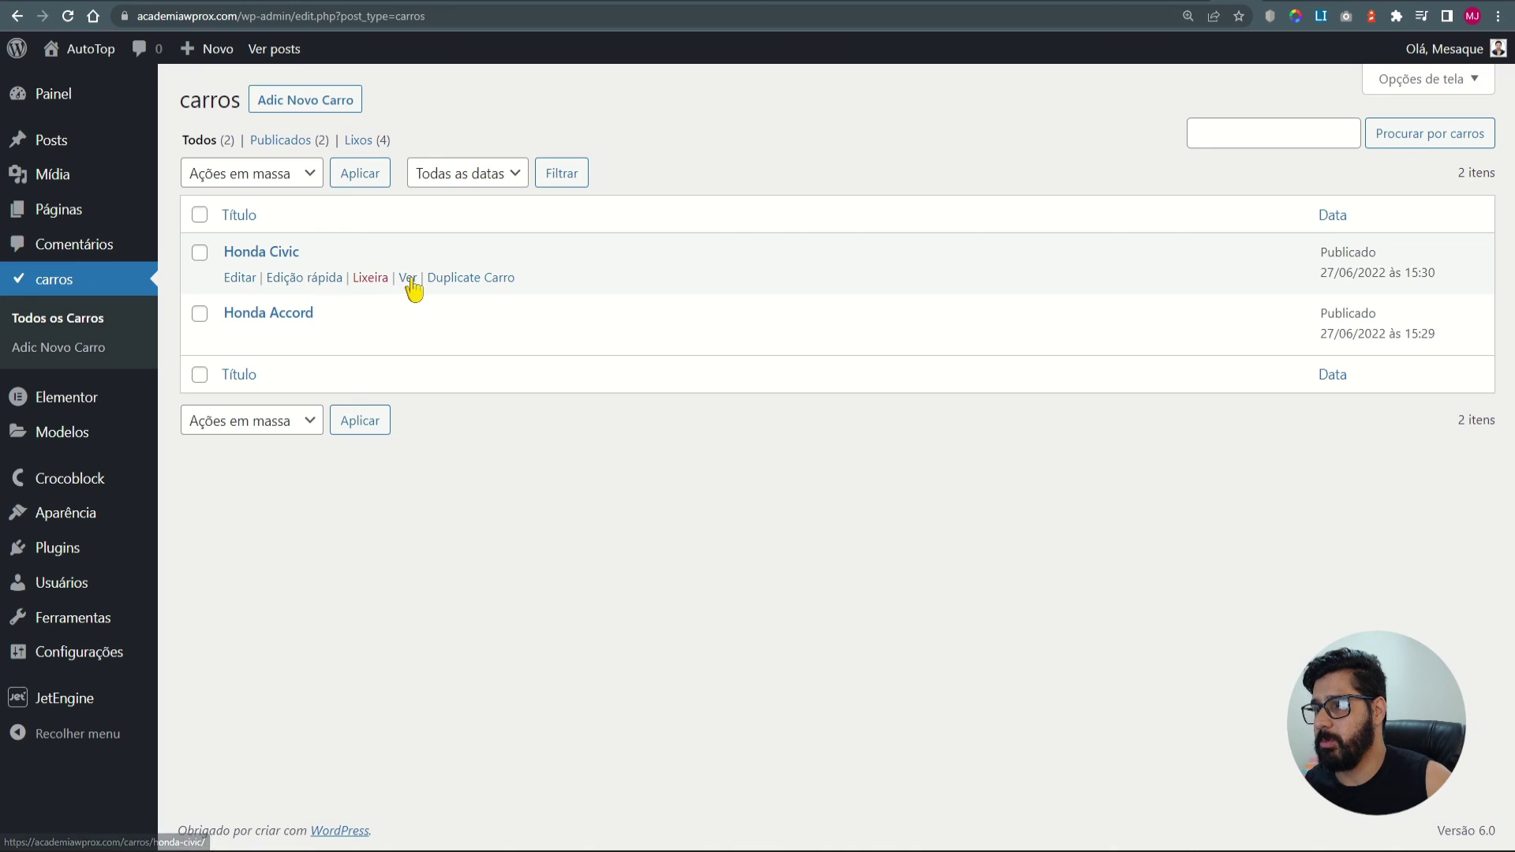
pyautogui.click(410, 279)
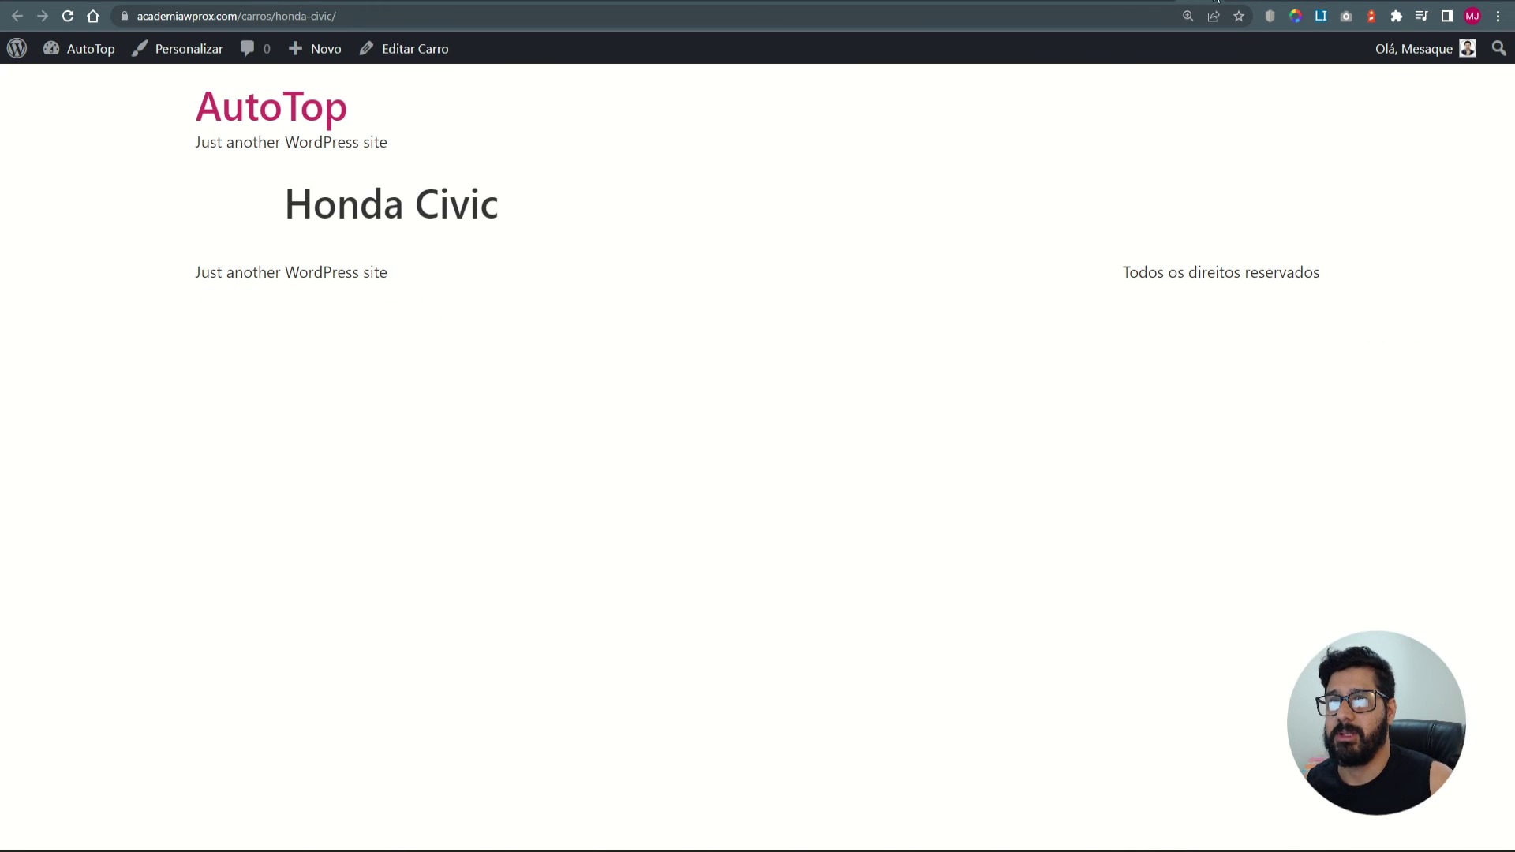
pyautogui.click(1244, 0)
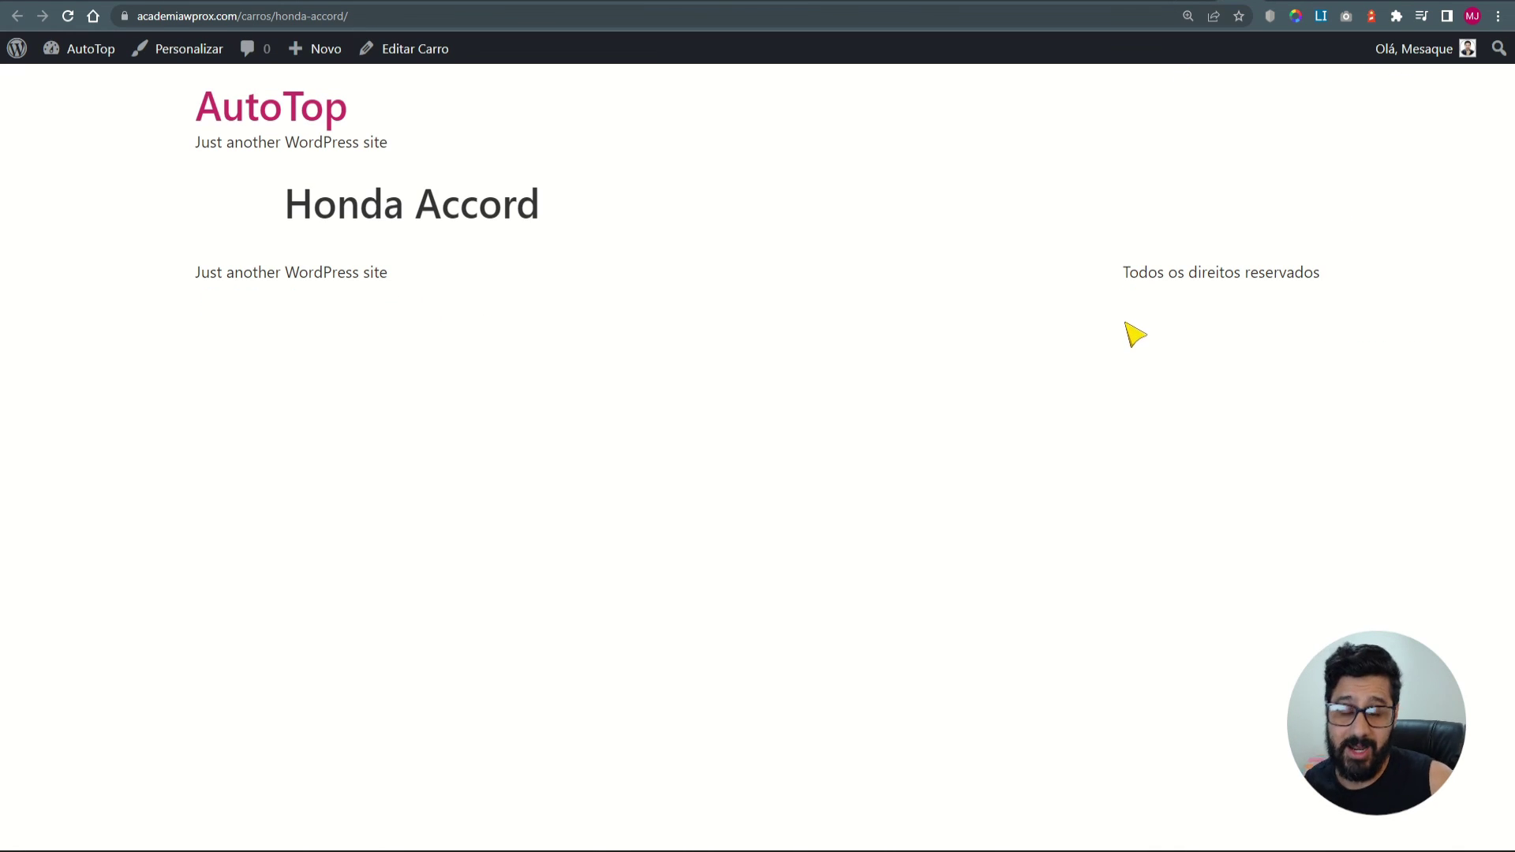